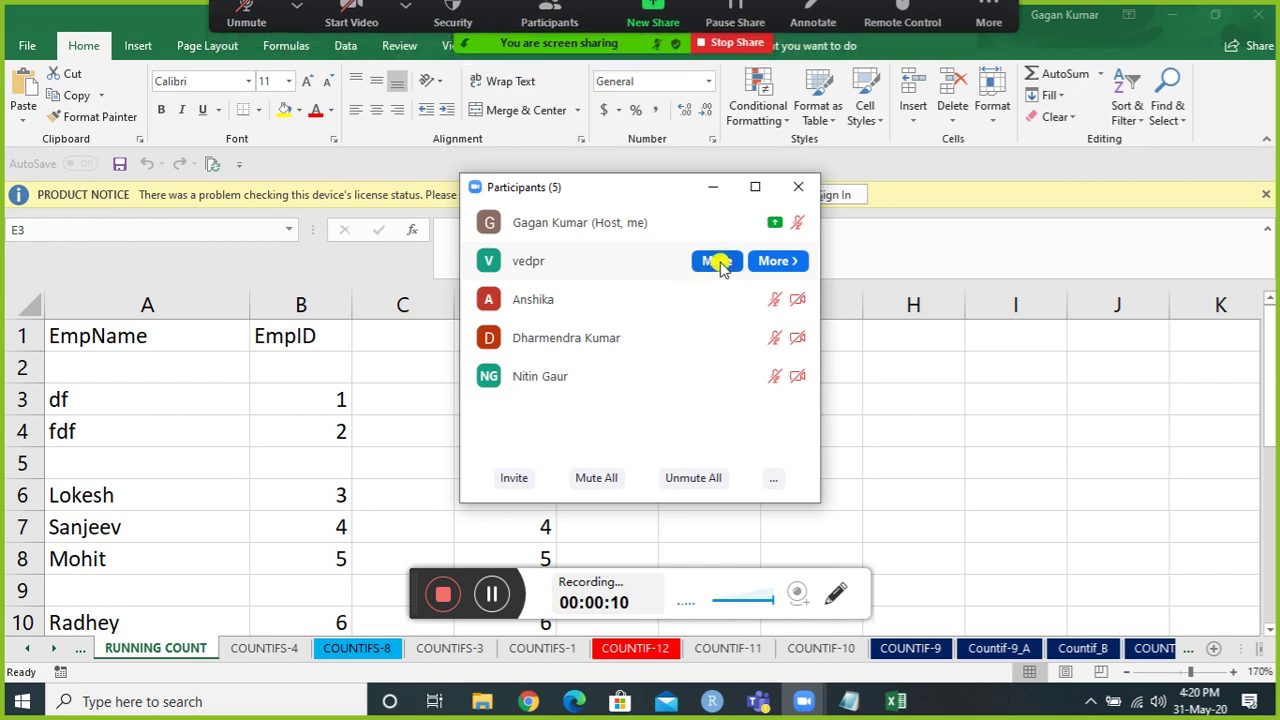
Mute the unmuted attendee in the Zoom meeting and minimize the participants list.
left_click(717, 261)
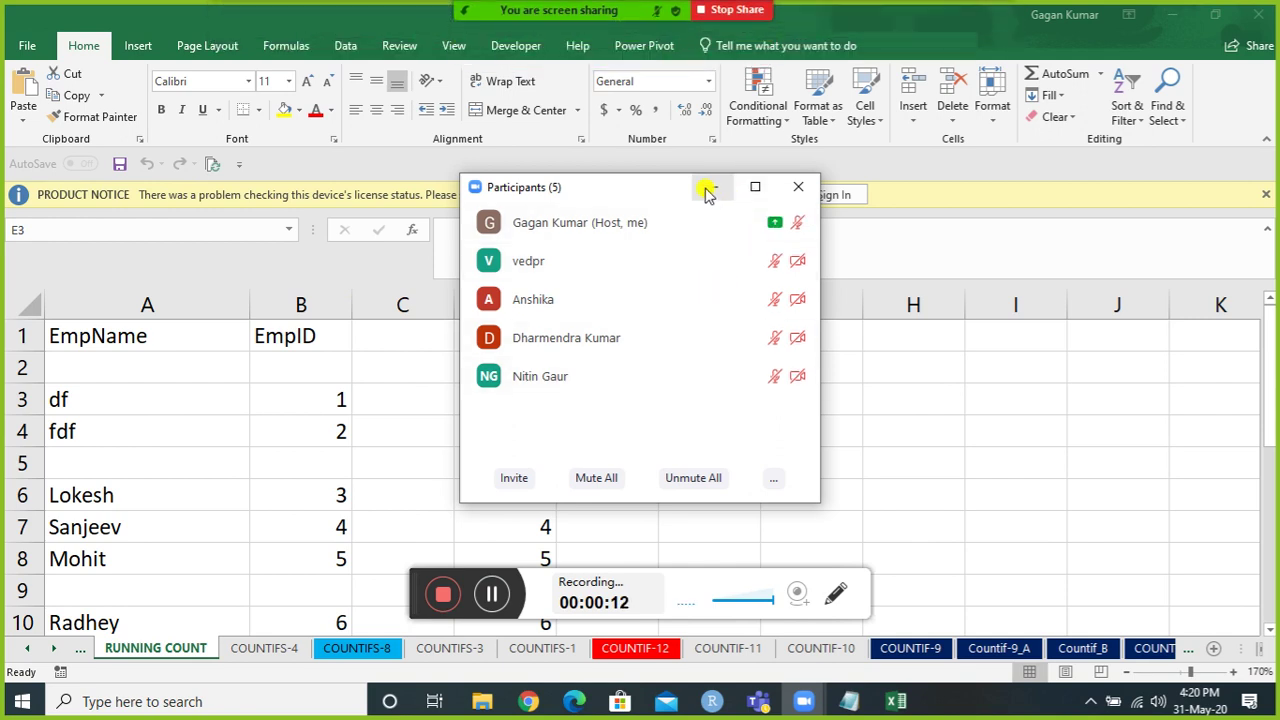
left_click(712, 187)
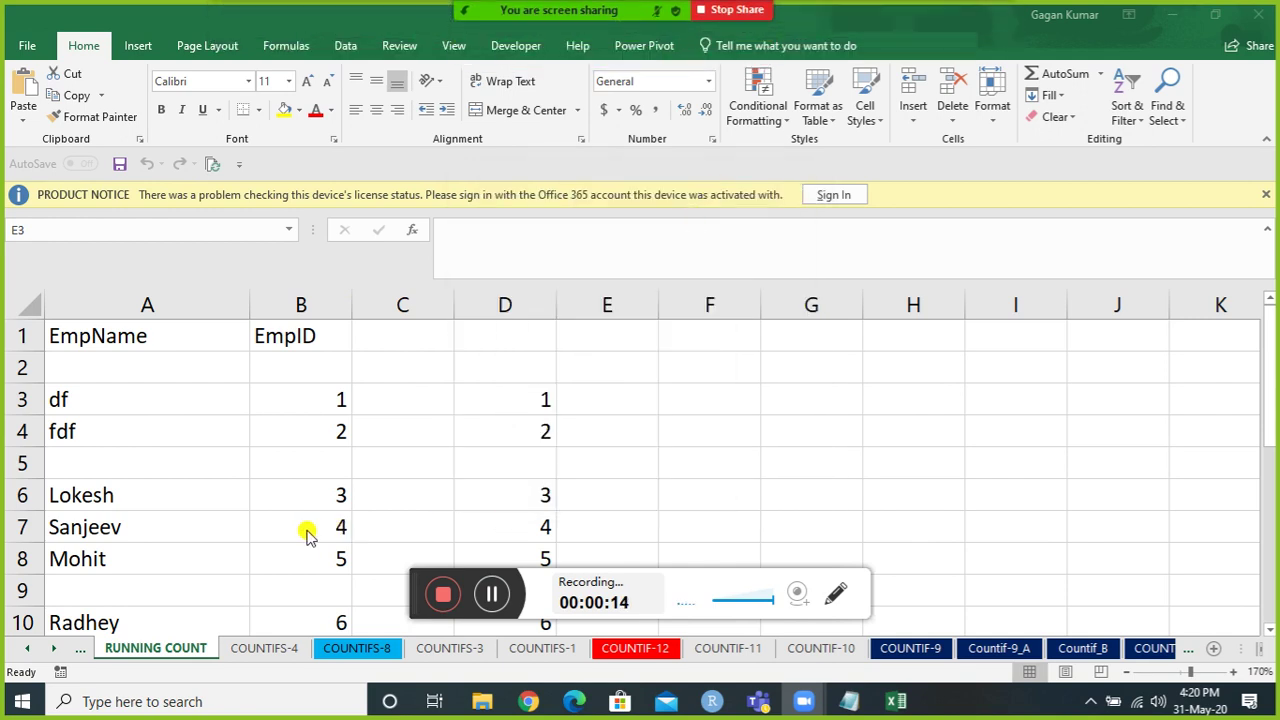
Look through the employee names in the EmpName column of the RUNNING COUNT sheet.
left_click(172, 556)
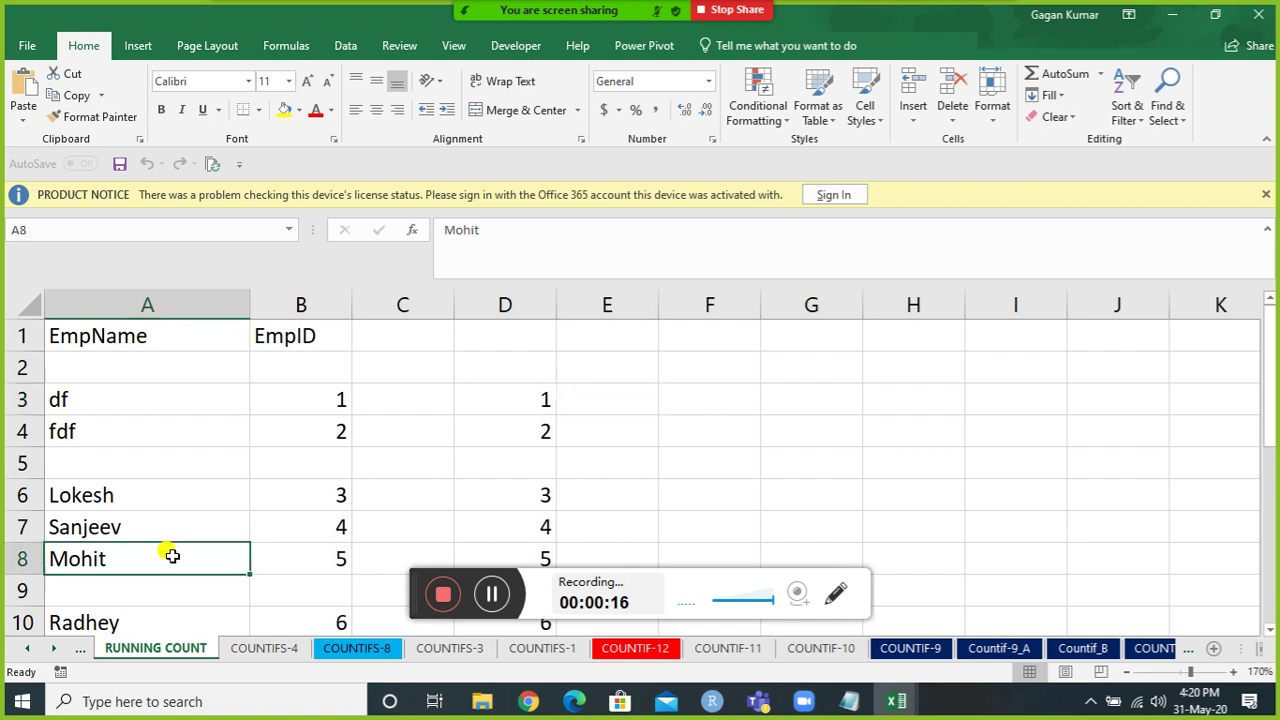
key("Down")
key("Down")
key("Down")
key("Down")
key("Up")
key("Up")
key("Up")
key("Up")
key("Up")
key("Up")
key("Up")
key("Up")
key("Up")
key("Up")
key("Up")
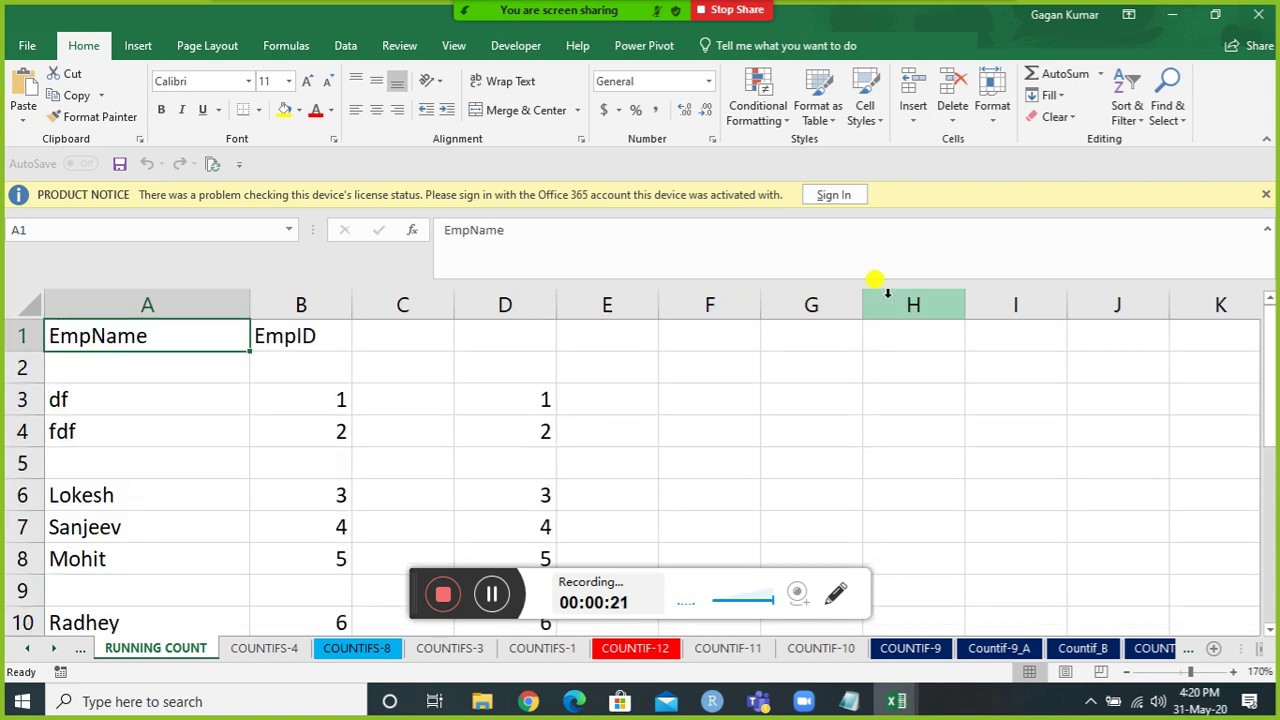
Dismiss the product notice in the workbook and unmute the microphone in the Zoom meeting.
left_click(1266, 195)
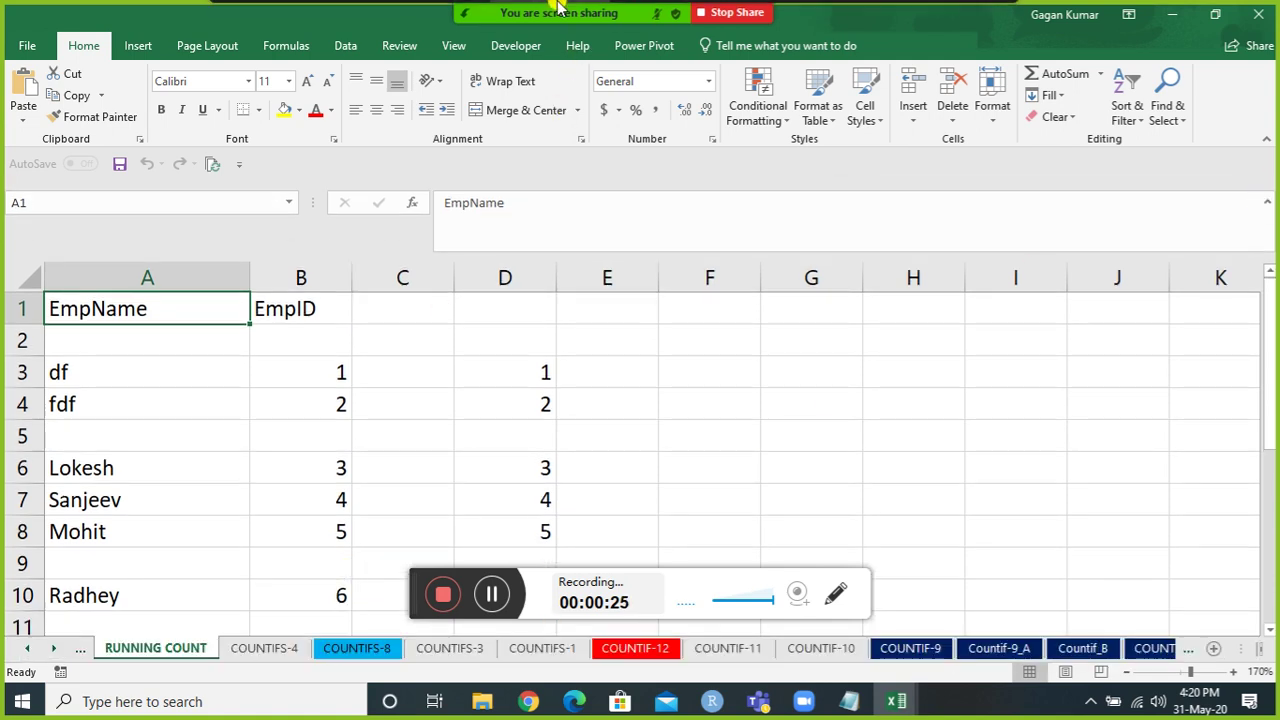
mouse_move(560, 12)
left_click(249, 29)
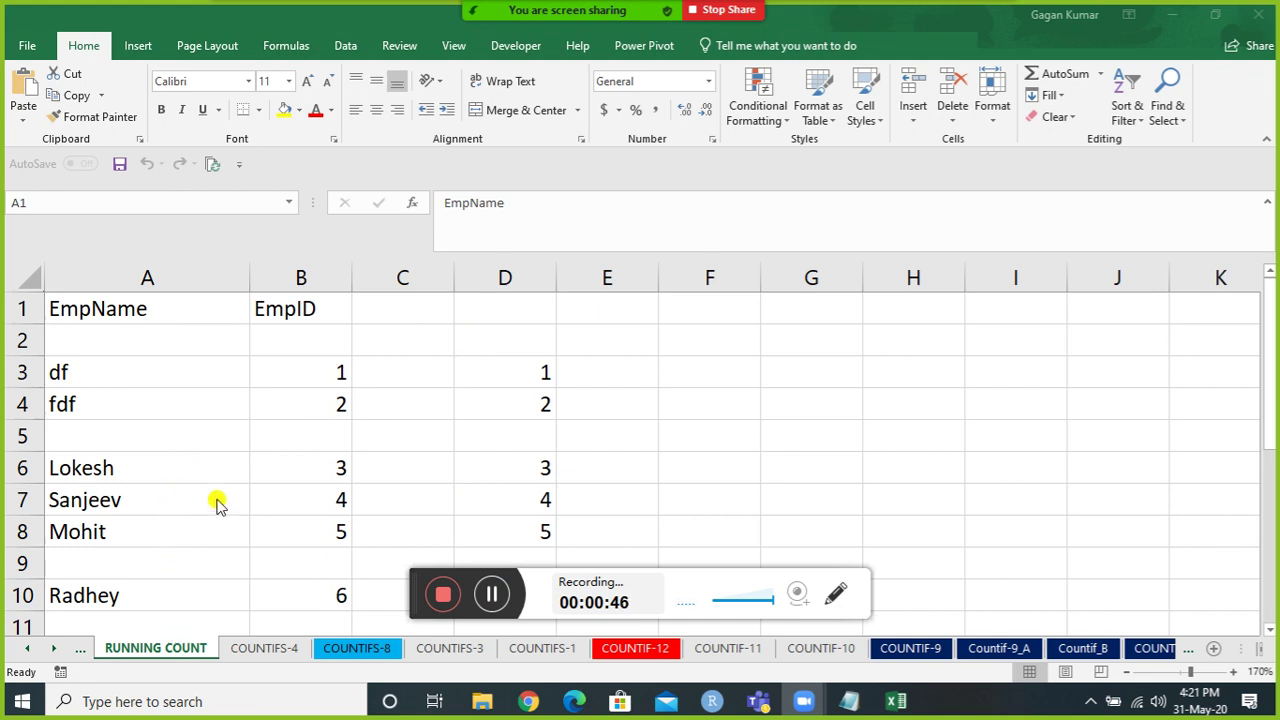
Examine the running-count formulas in column D of the RUNNING COUNT sheet from D3 to D10.
left_click(487, 359)
key("Down")
key("Down")
key("Down")
key("Down")
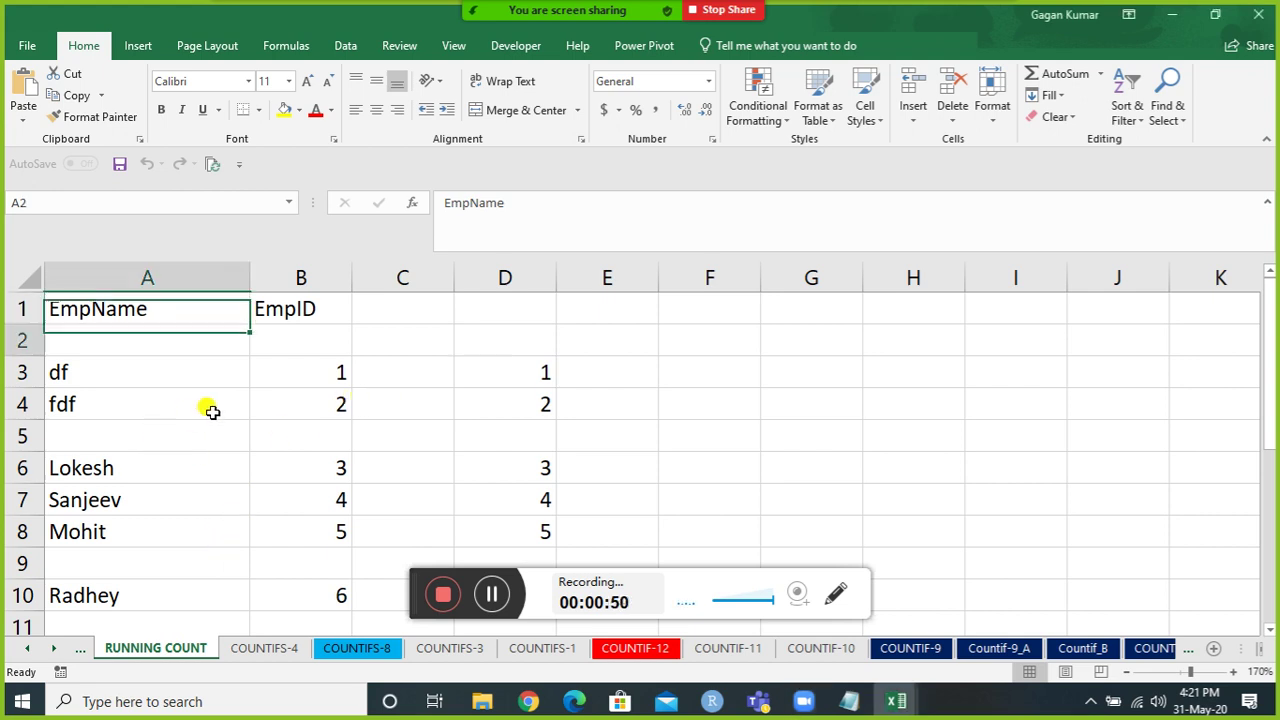
key("Right")
key("Right")
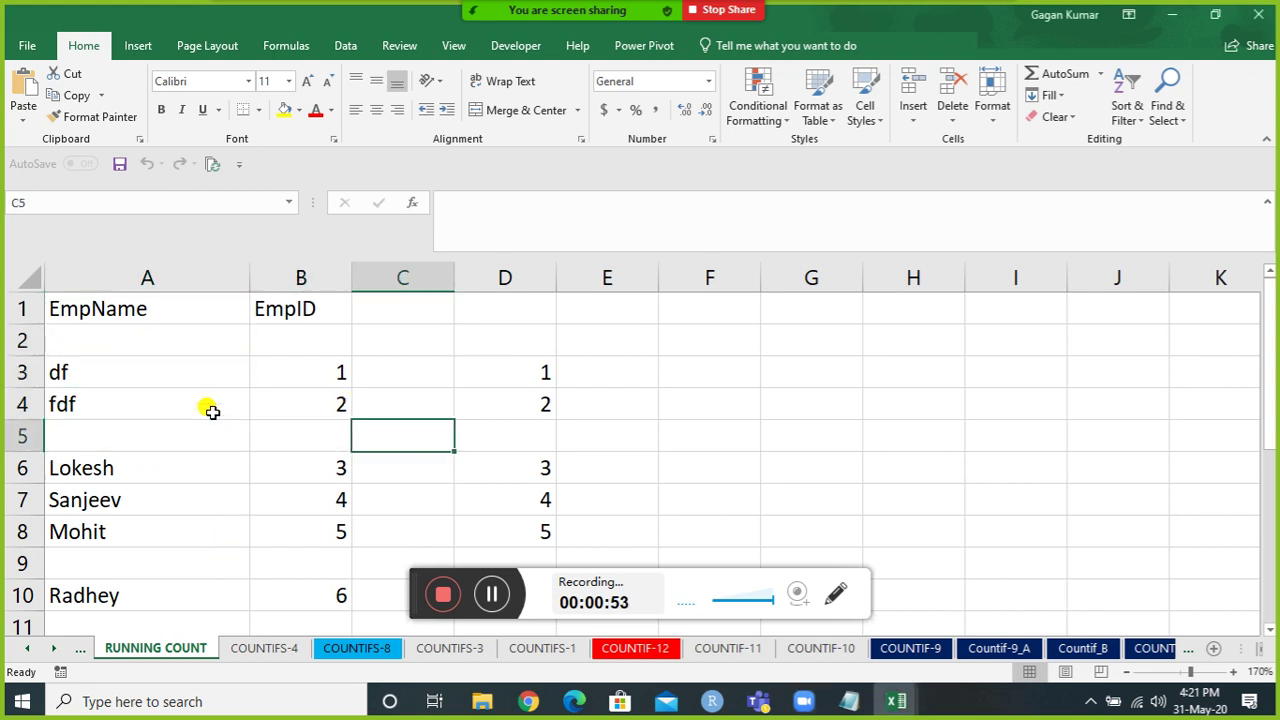
key("Right")
key("Up")
key("Up")
key("Up")
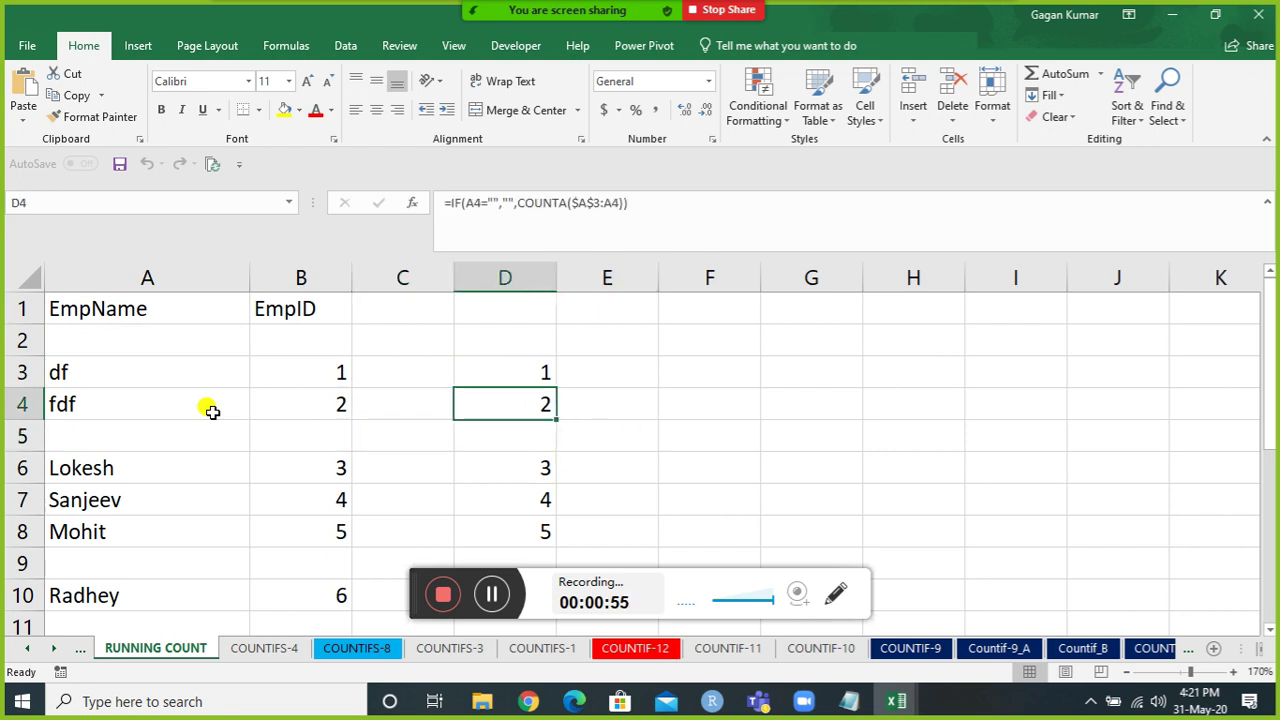
key("Down")
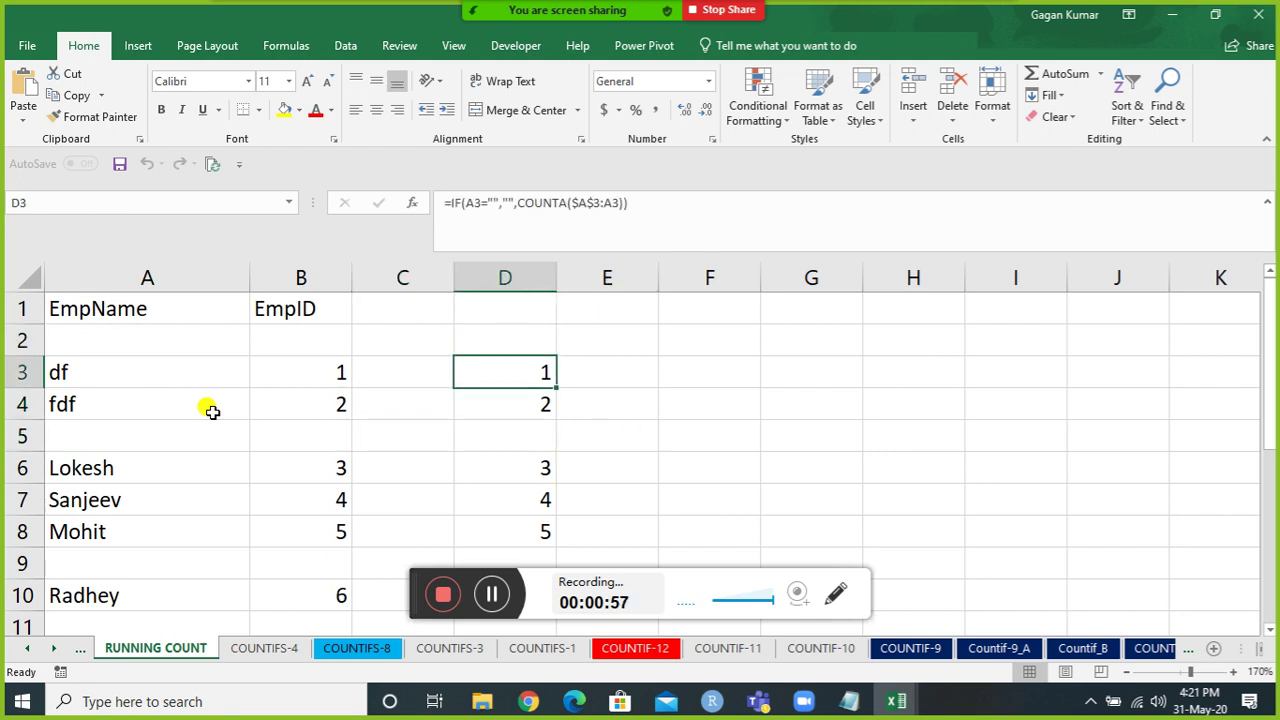
key("Down")
key("Down")
key("Down")
key("Down")
key("Down")
key("Down")
key("Down")
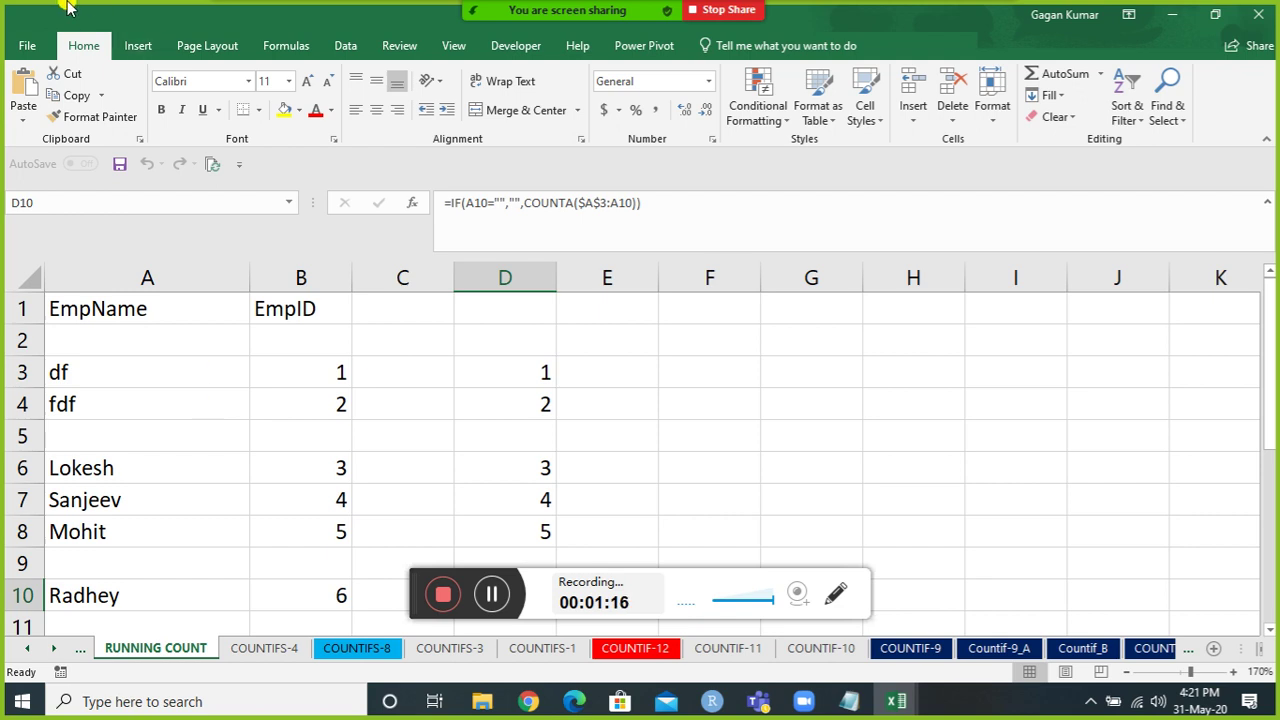
Check the Zoom meeting's participants list and minimize it.
mouse_move(626, 14)
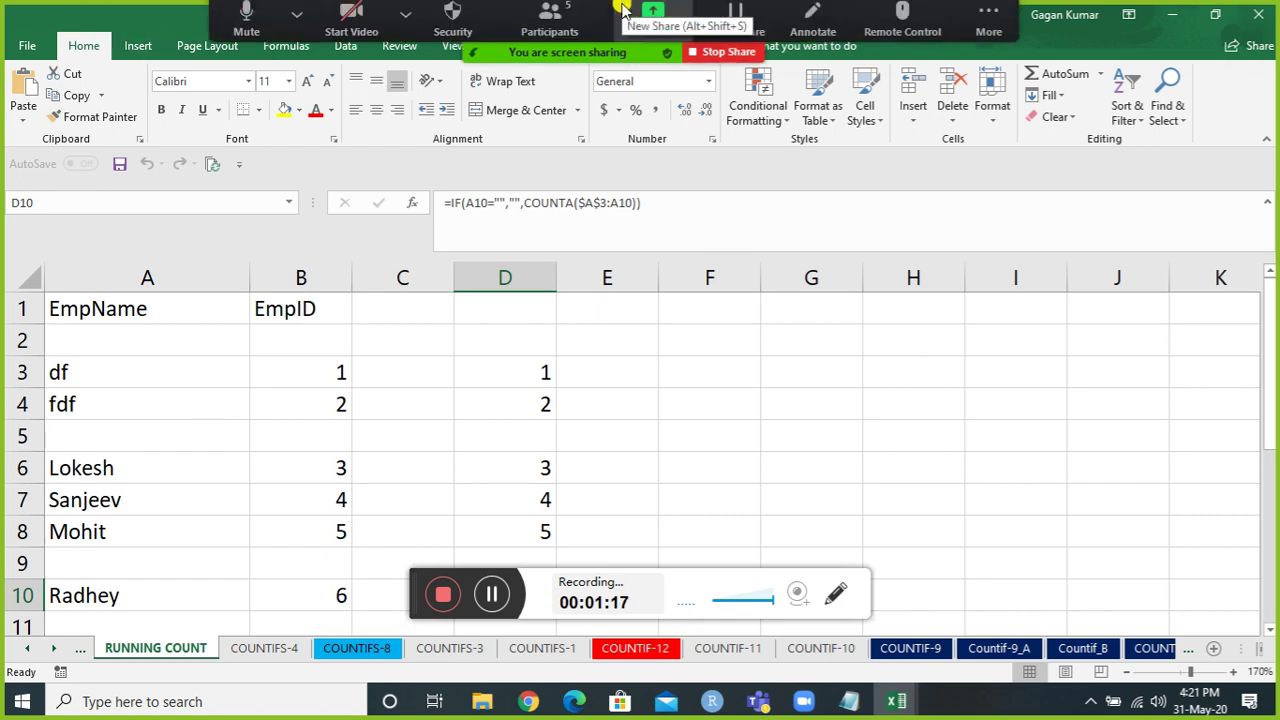
left_click(562, 32)
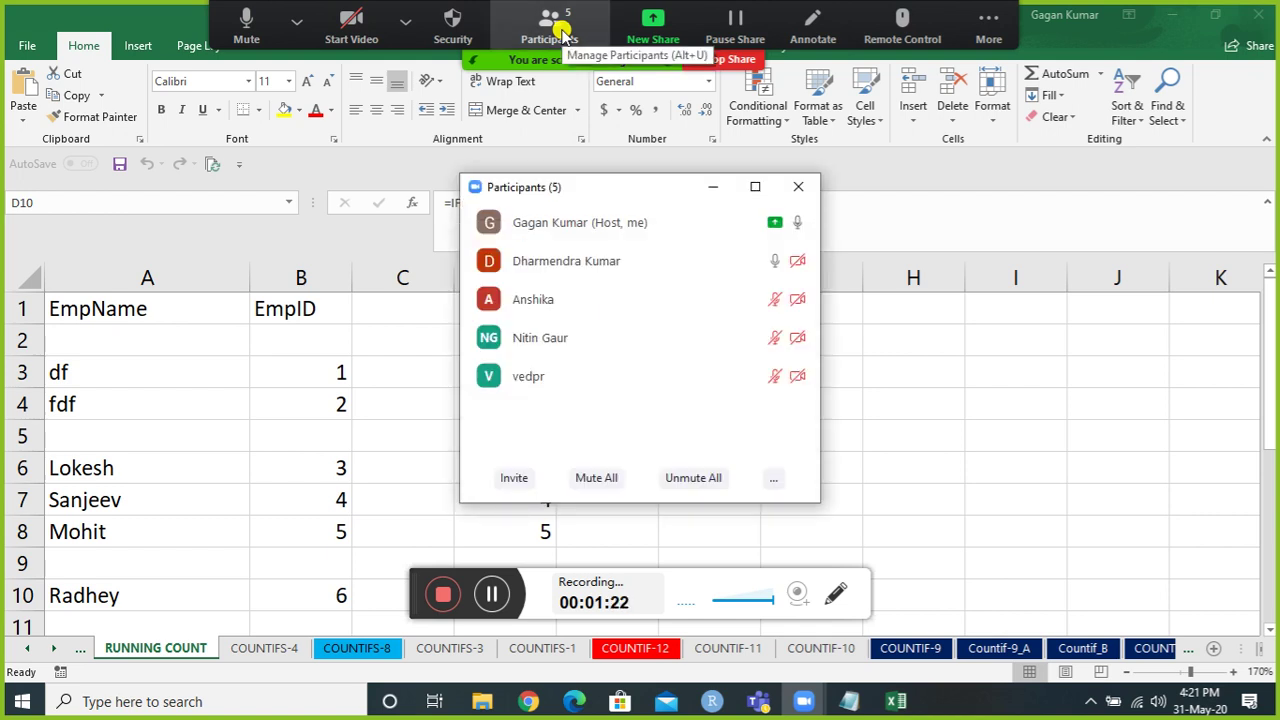
left_click(711, 188)
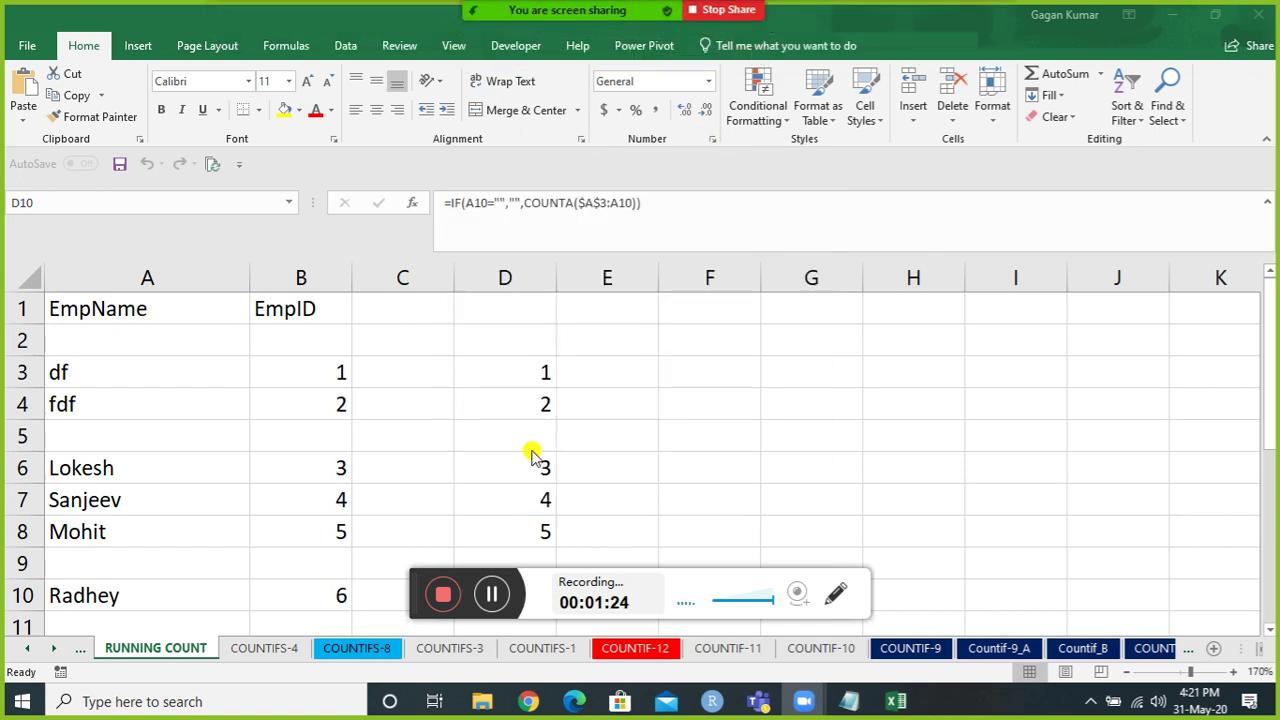
Switch to the COUNTIFS-4 sheet and look through the EmpName and Account_Type records down to the last row.
left_click(262, 648)
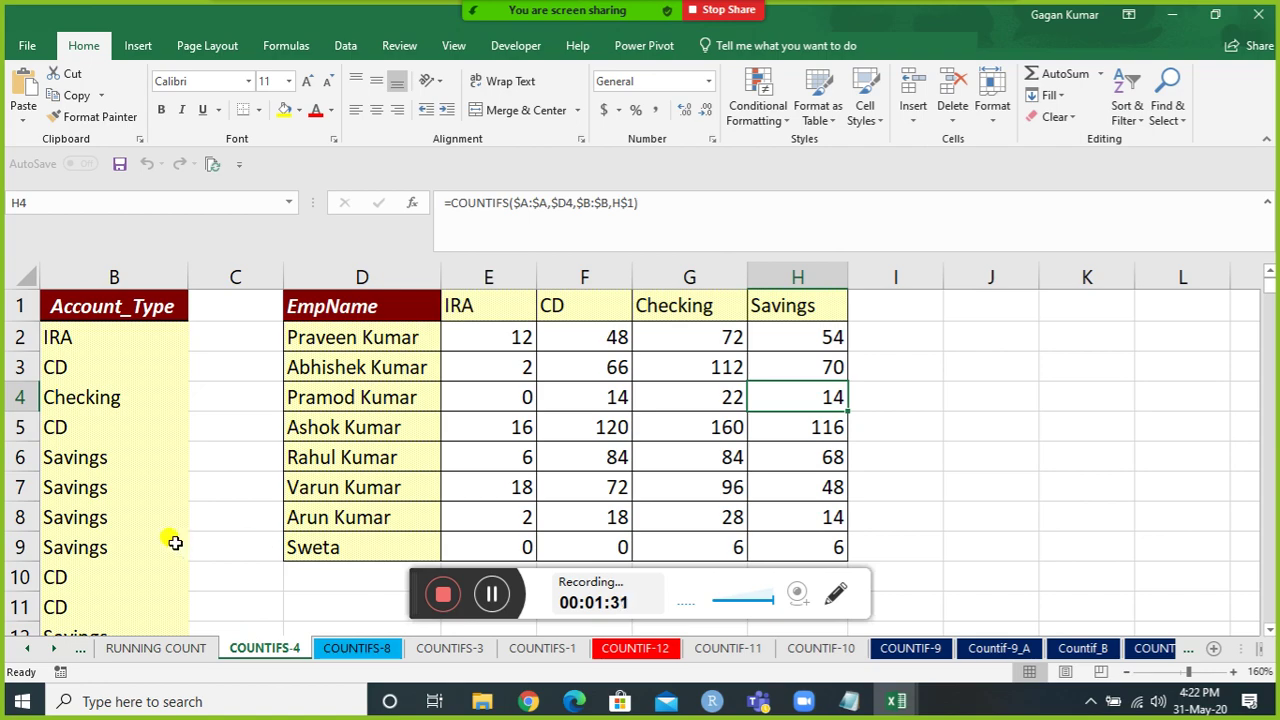
left_click(126, 505)
key("Left")
key("ctrl+Up")
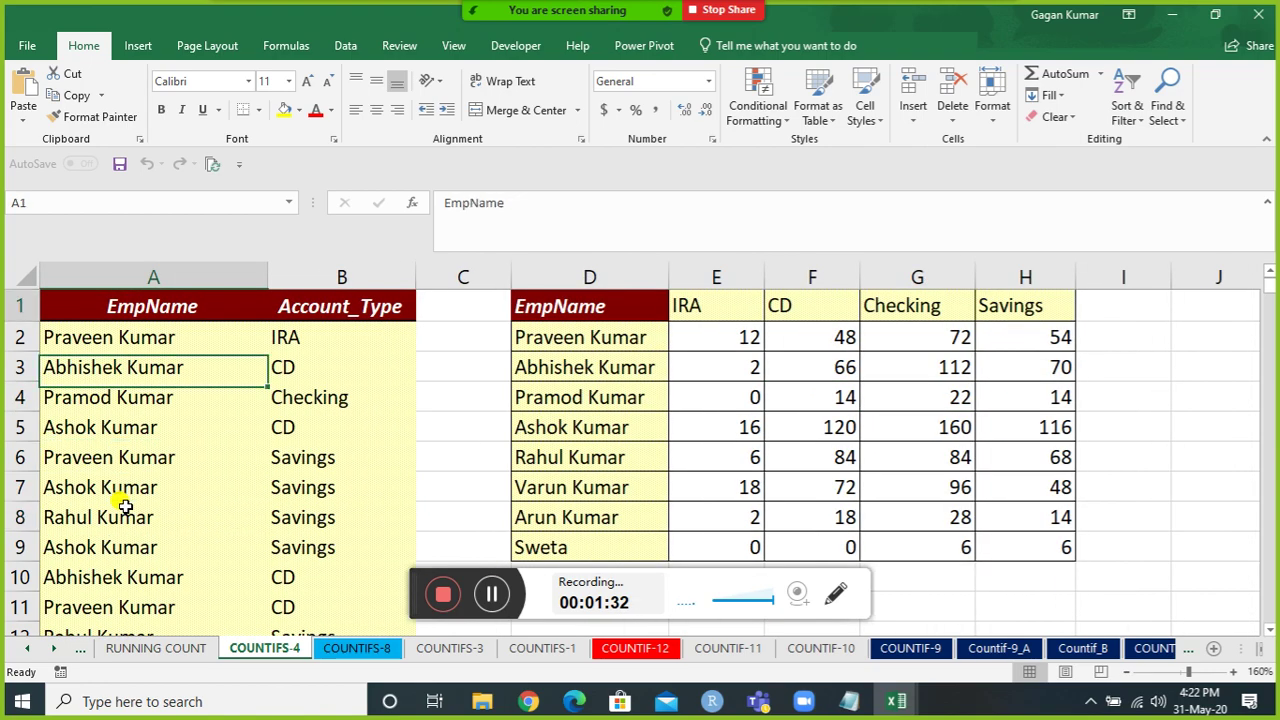
key("Down")
key("Down")
key("Down")
key("Down")
key("Down")
key("Down")
key("Down")
key("Down")
key("Down")
key("Down")
key("Down")
key("Down")
key("Down")
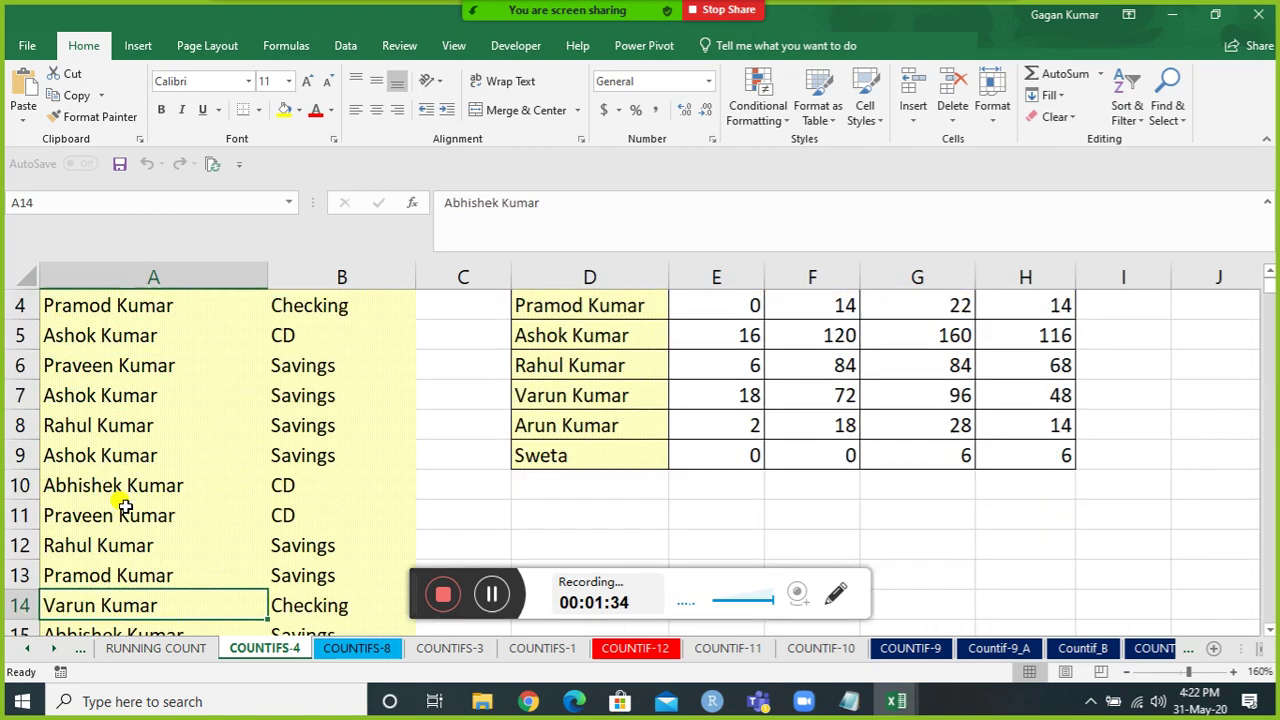
key("Down")
key("Down")
key("Down")
key("Down")
key("Down")
key("ctrl+Down")
key("ctrl+Up")
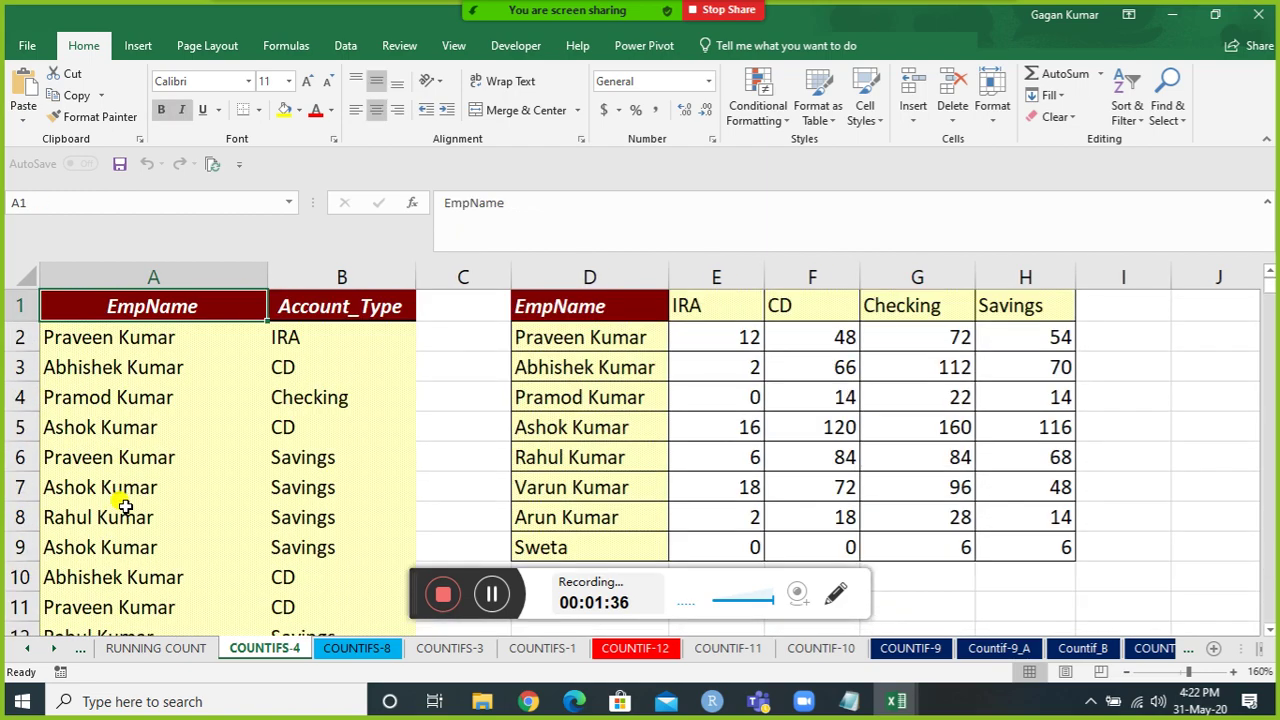
key("Down")
key("Down")
key("Down")
key("Right")
key("Up")
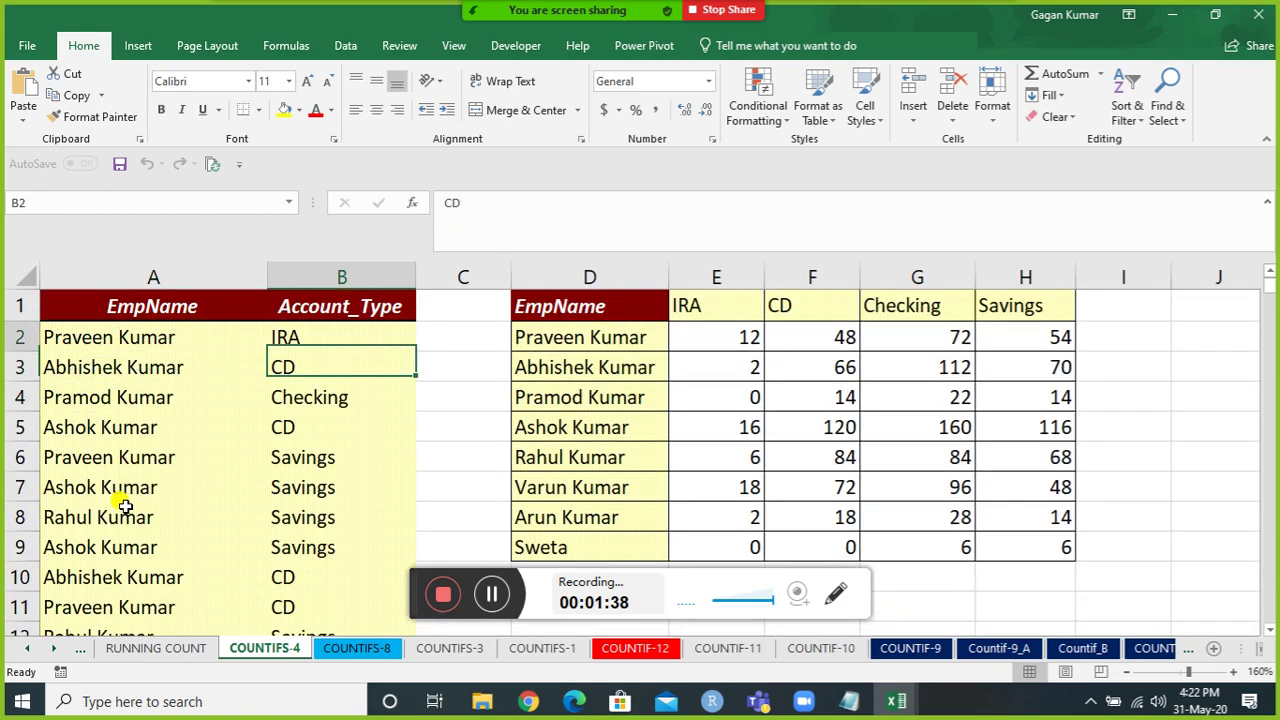
Turn on AutoFilter for the EmpName and Account_Type data from cell A1.
key("Up")
key("Up")
key("Left")
key("alt+d")
key("f")
key("f")
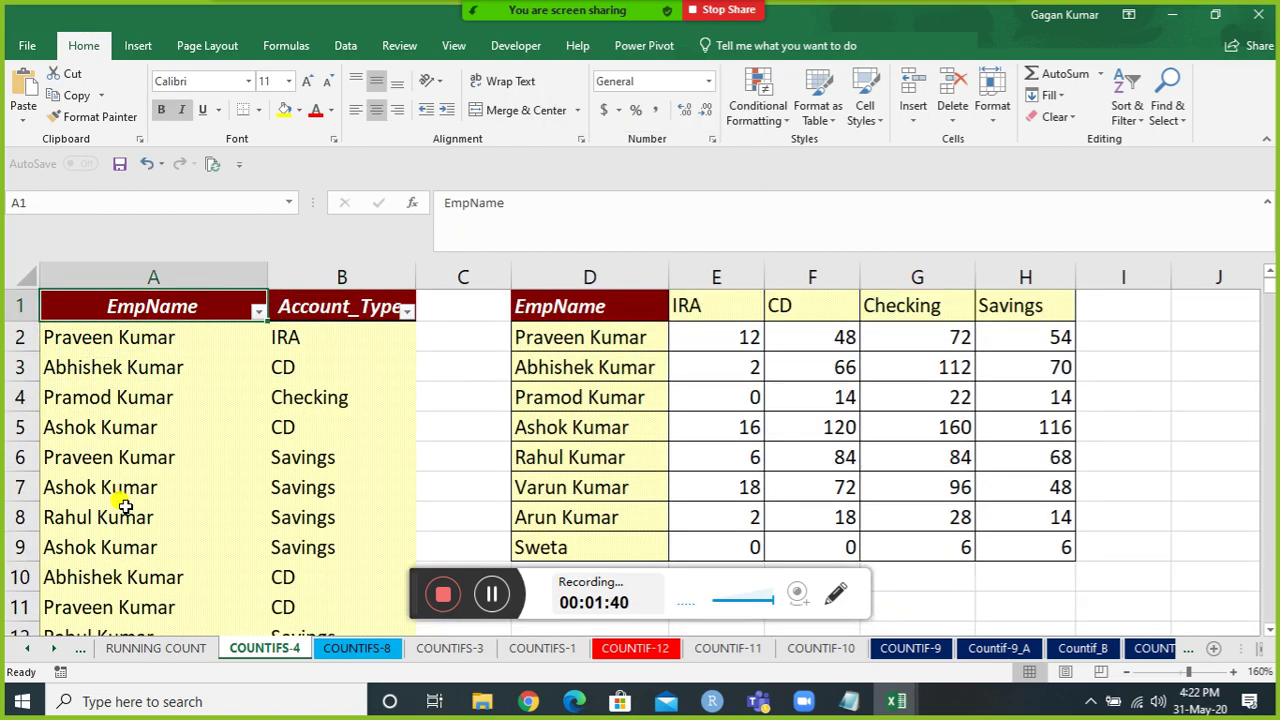
Examine the account types offered in the Account_Type filter list without filtering.
key("Right")
key("alt+Down")
key("Down")
key("Down")
key("Down")
key("Down")
key("Down")
key("Down")
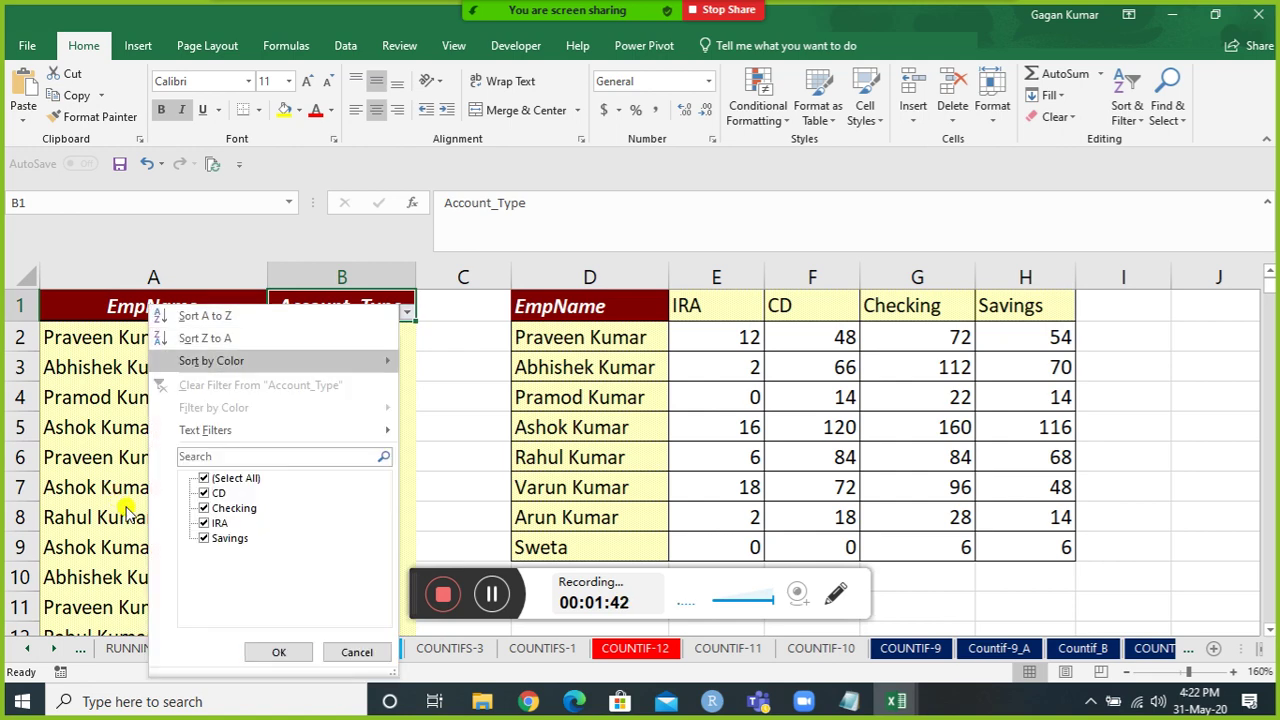
key("Down")
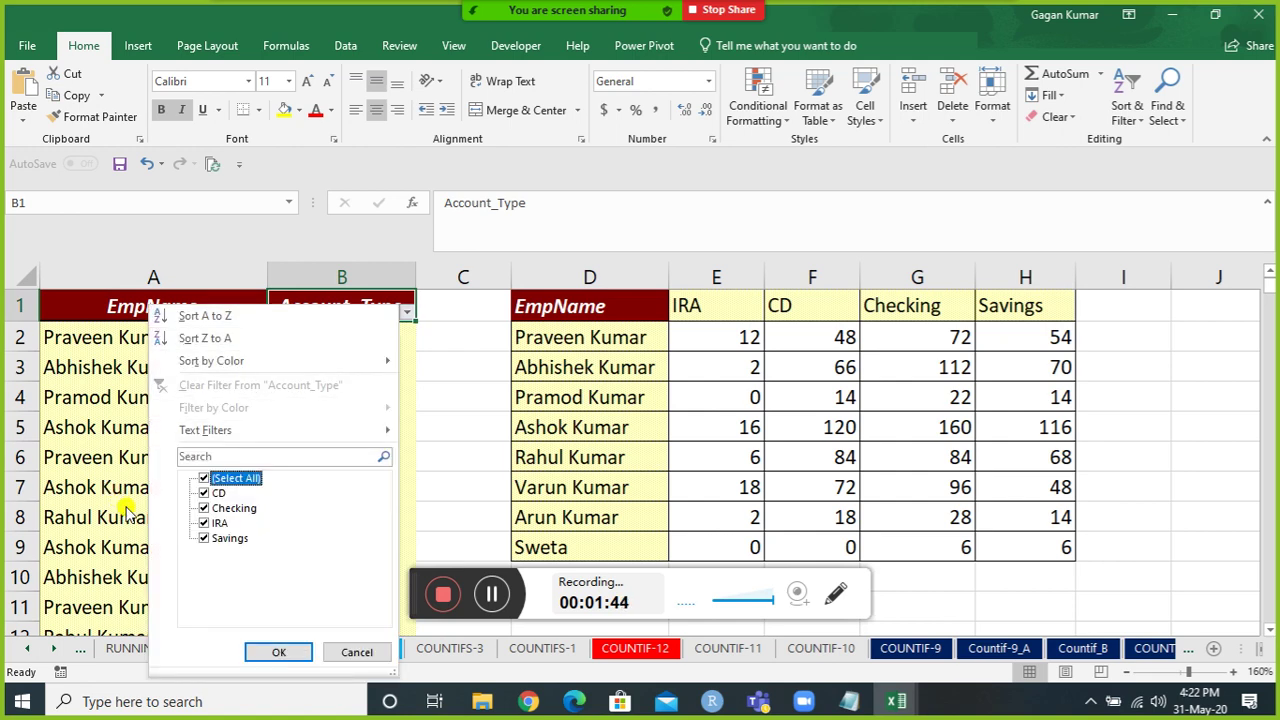
key("Down")
key("Down")
key("Down")
key("Down")
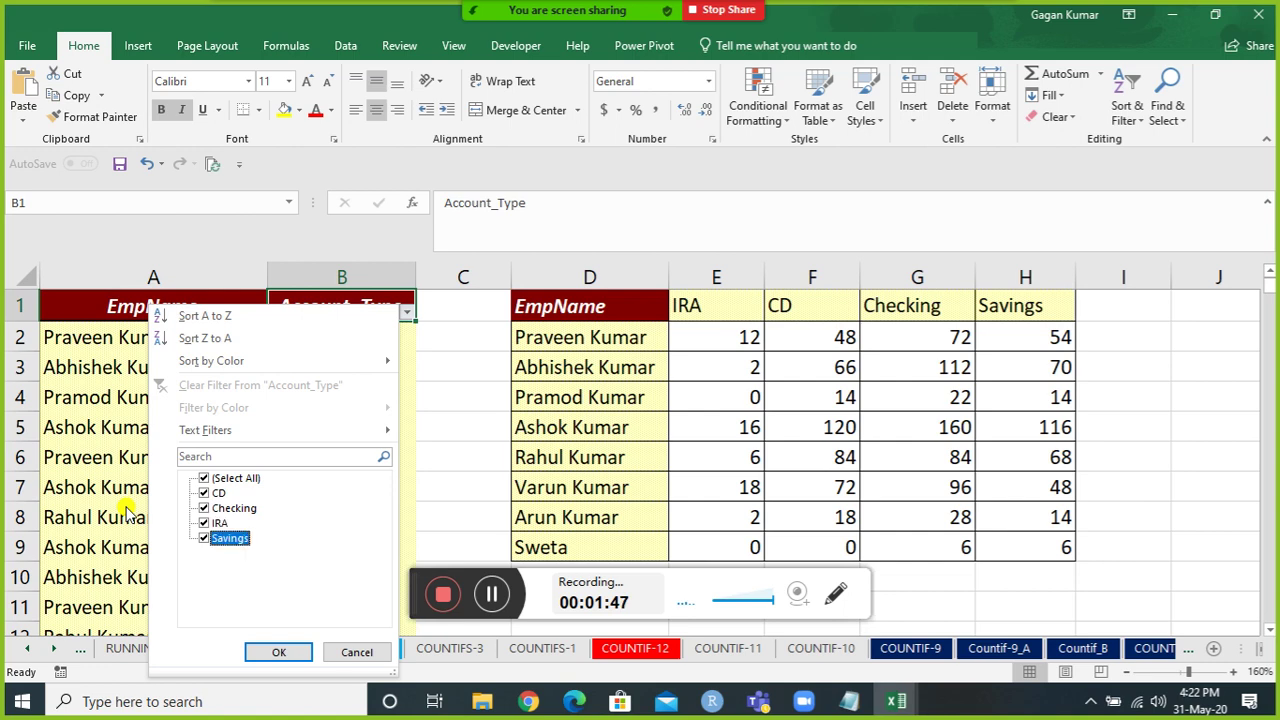
key("Escape")
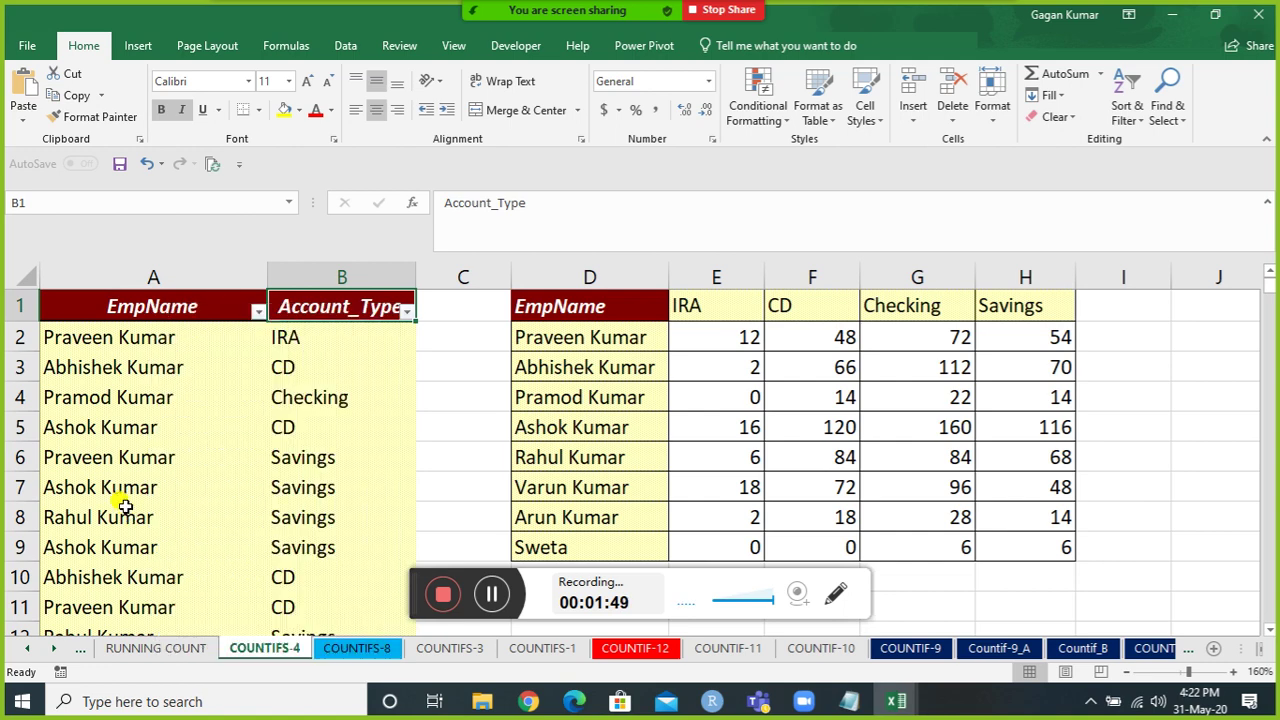
Filter the EmpName column to show only the first employee in the filter list.
key("Left")
key("alt+Down")
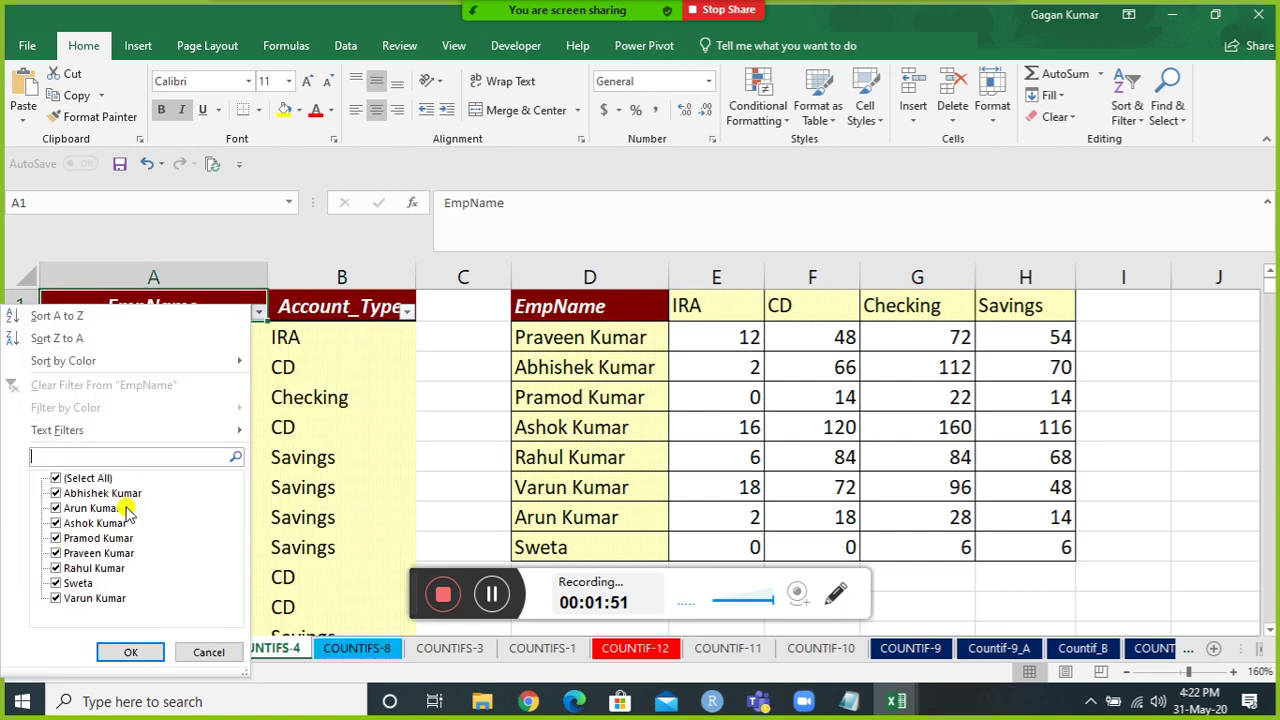
key("Down")
key("Down")
key("Return")
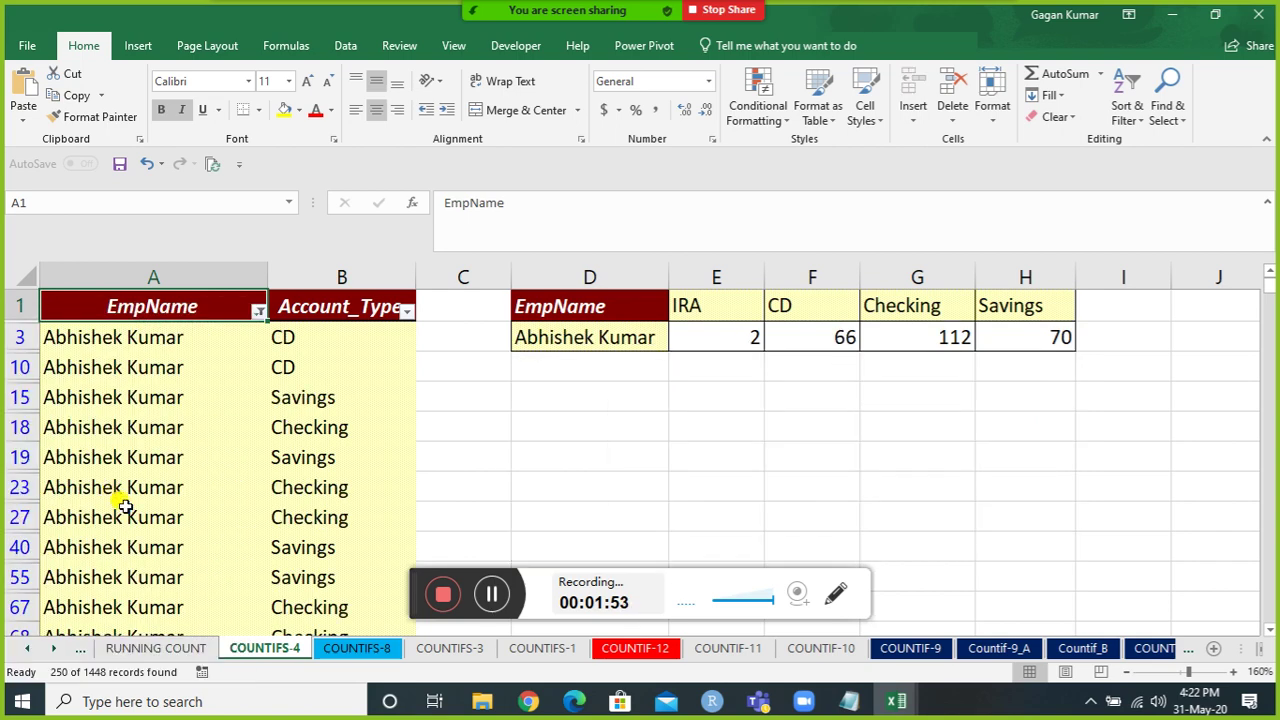
Examine which account types the Account_Type filter lists for the filtered employee, including Savings, IRA and Checking.
key("Down")
key("Right")
key("Up")
key("alt+Down")
key("Down")
key("Down")
key("Down")
key("Down")
key("Down")
key("Down")
key("Down")
key("Down")
key("Down")
key("Down")
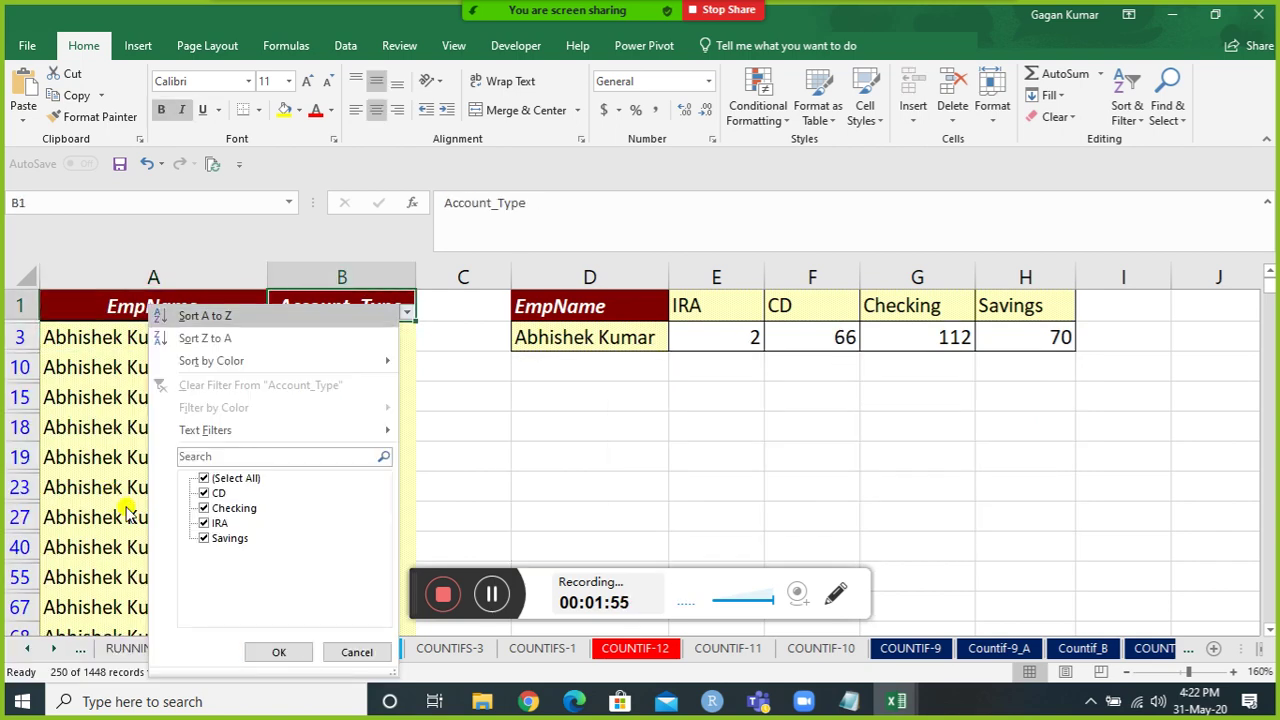
key("Down")
key("Down")
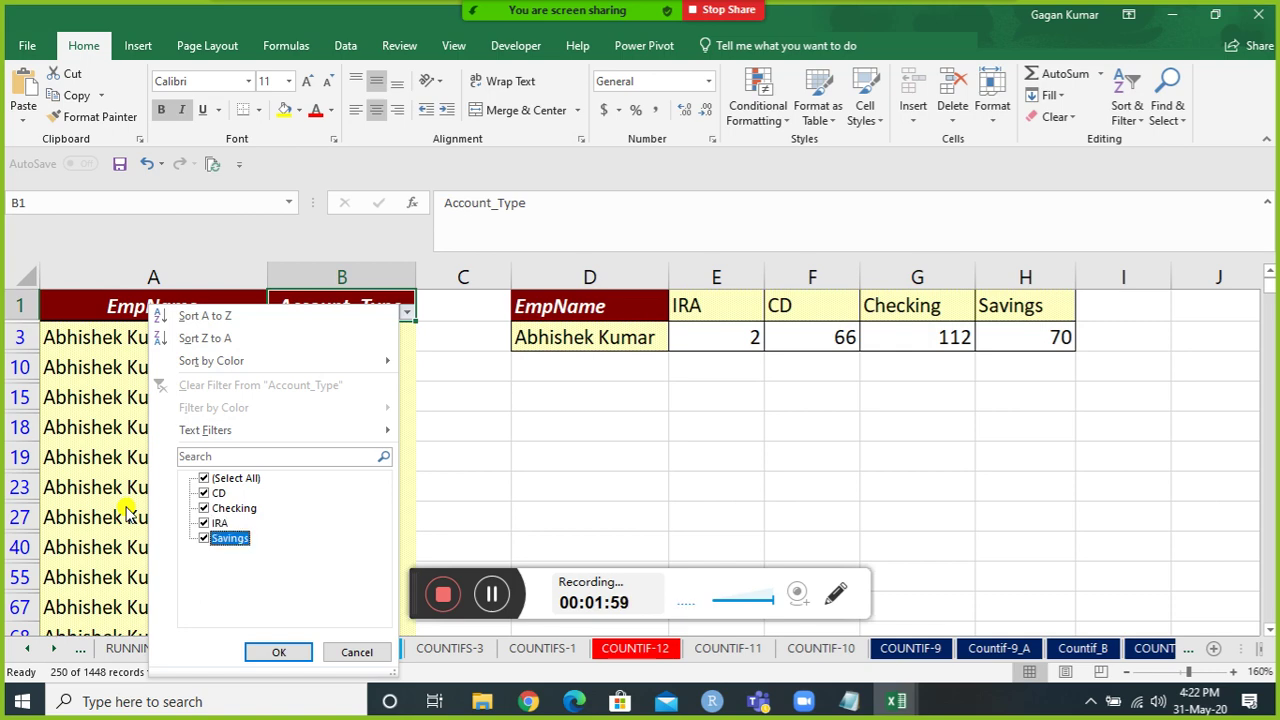
key("Up")
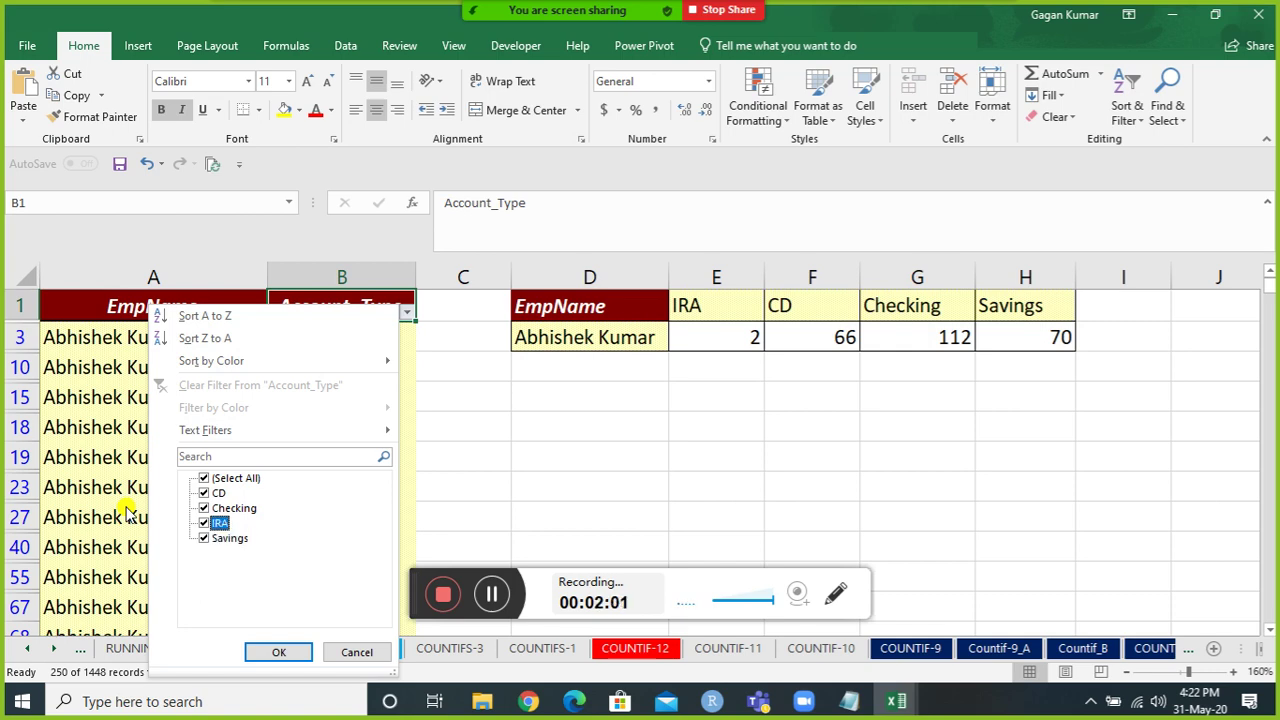
key("Up")
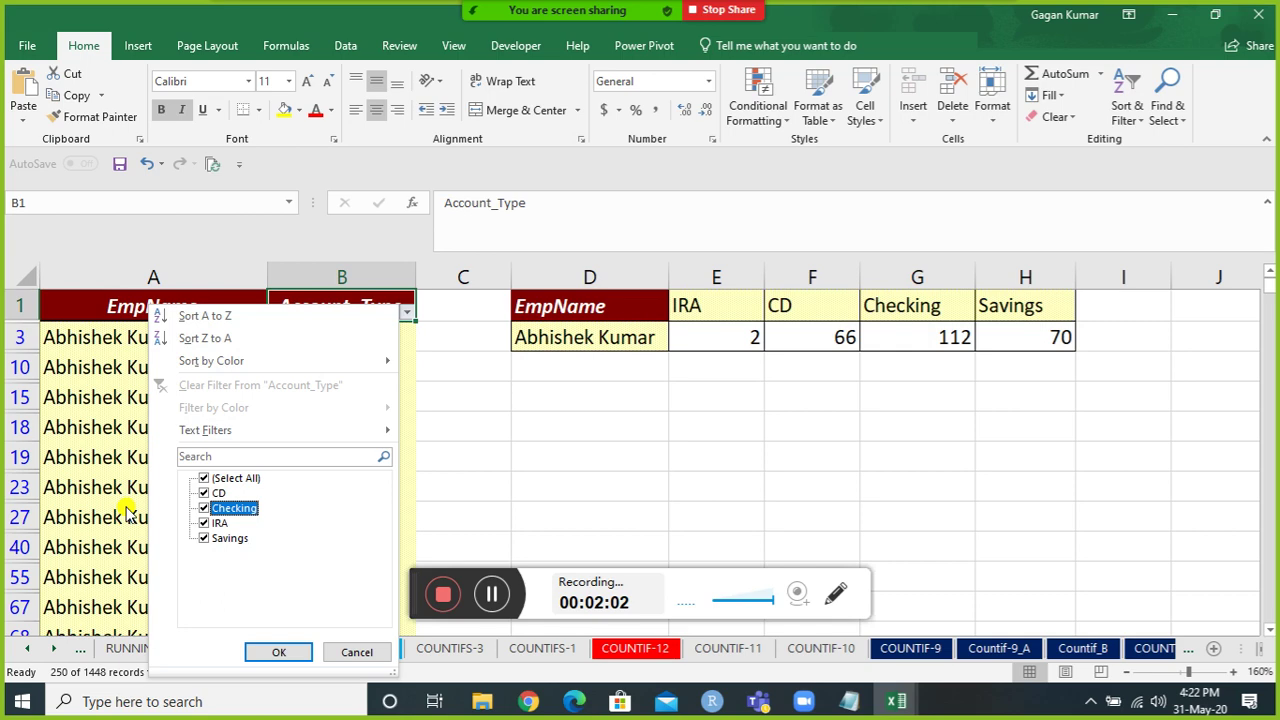
Mute the microphone in the Zoom meeting.
mouse_move(557, 18)
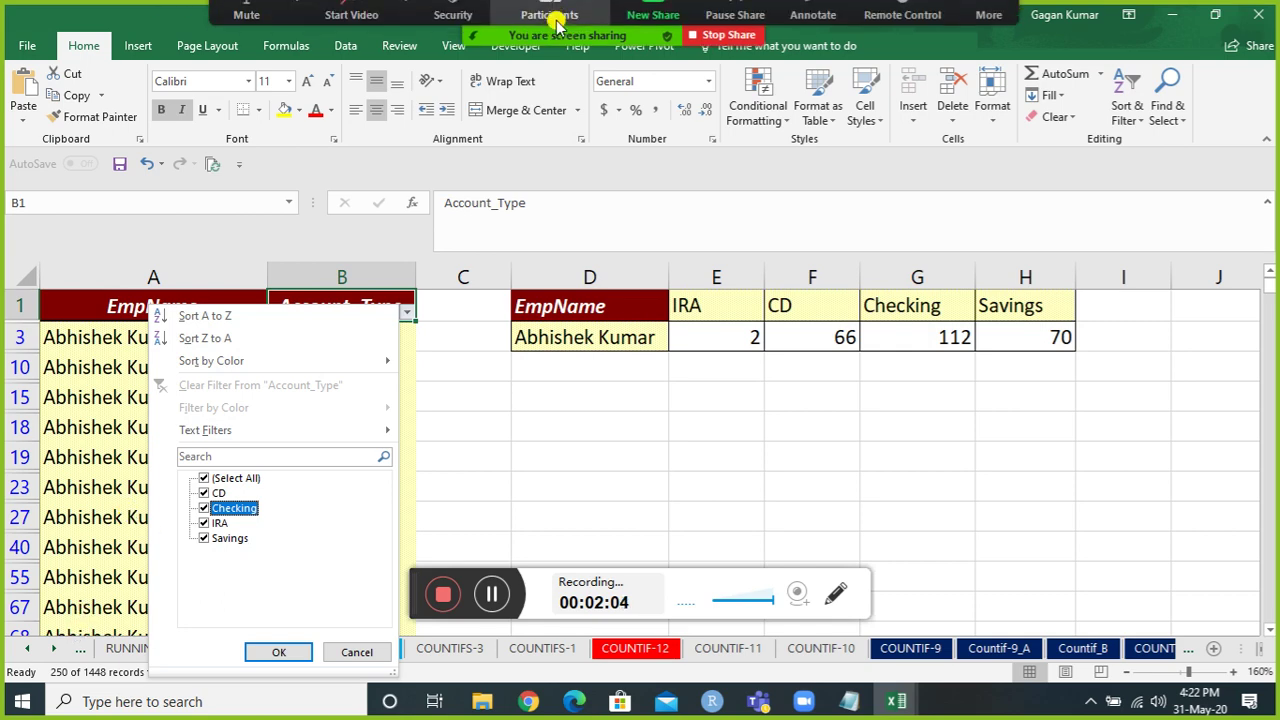
left_click(247, 15)
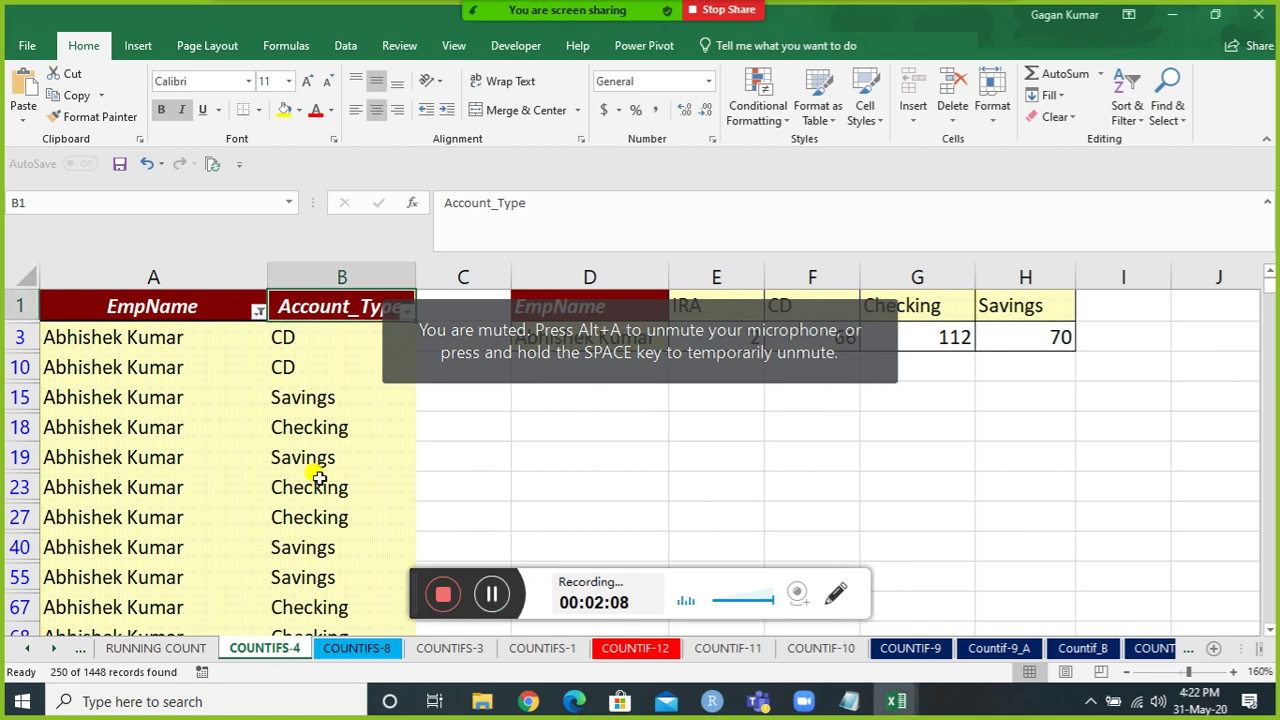
Look over the top of the filtered records and check the Account_Type filter list again without applying a filter.
key("Left")
key("Down")
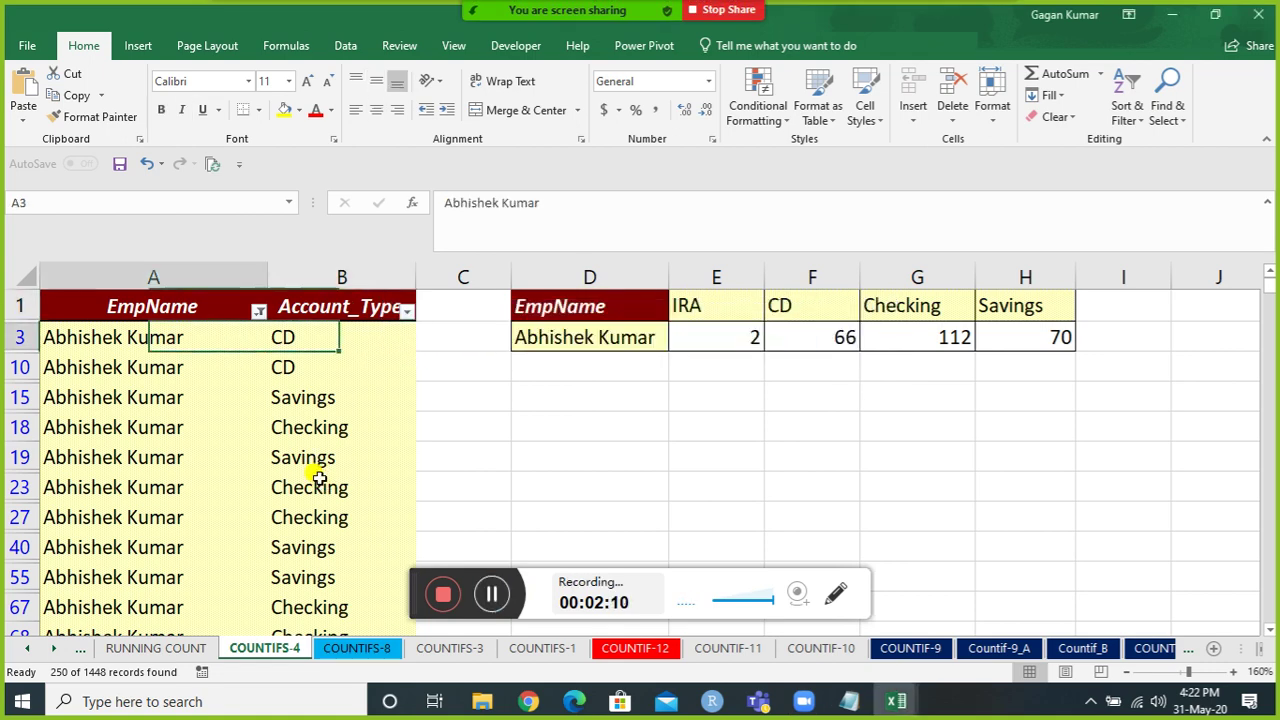
key("Up")
key("Down")
key("Right")
key("Up")
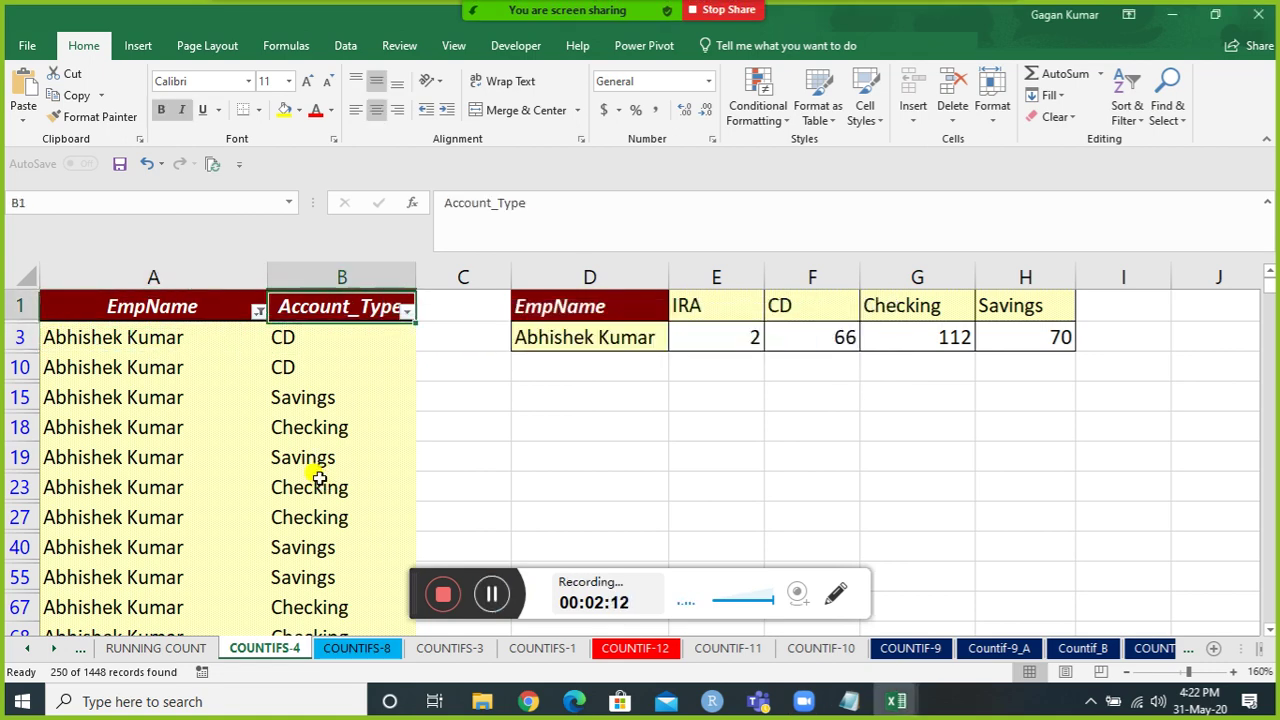
key("alt+Down")
key("Escape")
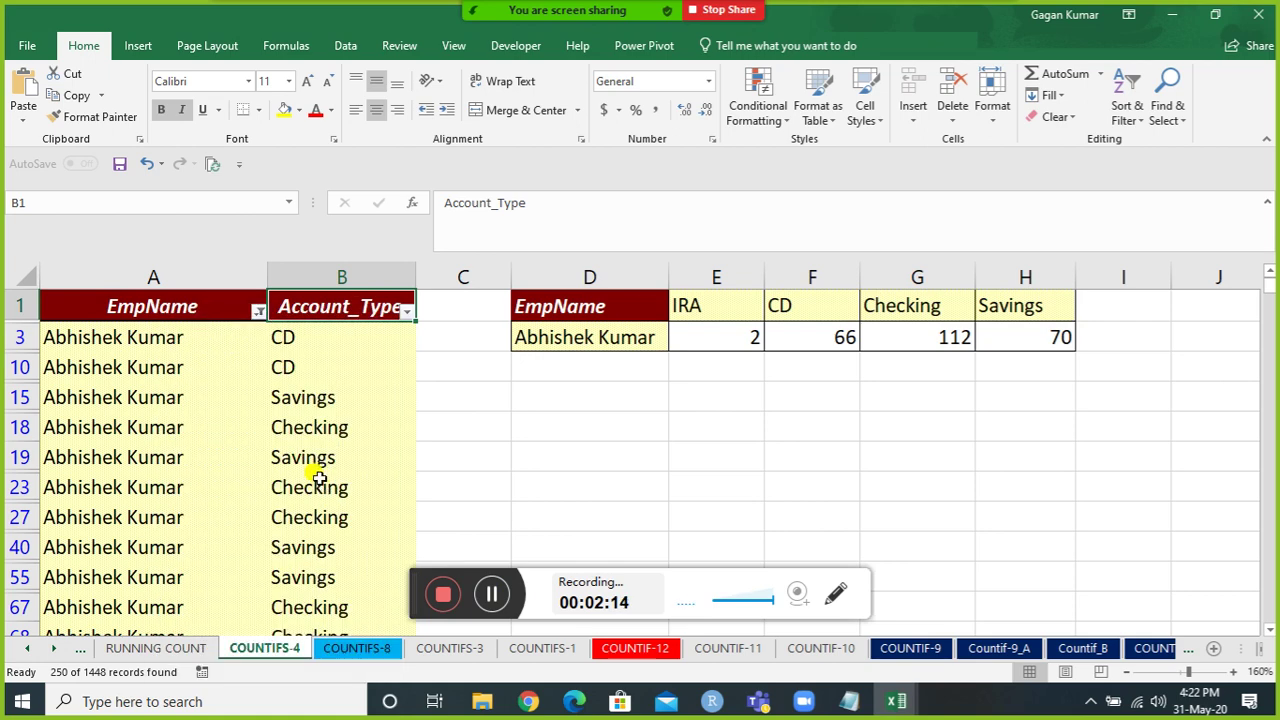
Reset the data's filter so all employees are shown, and check the Account_Type filter list without applying a filter.
key("ctrl+shift+l")
key("alt+d")
key("f")
key("f")
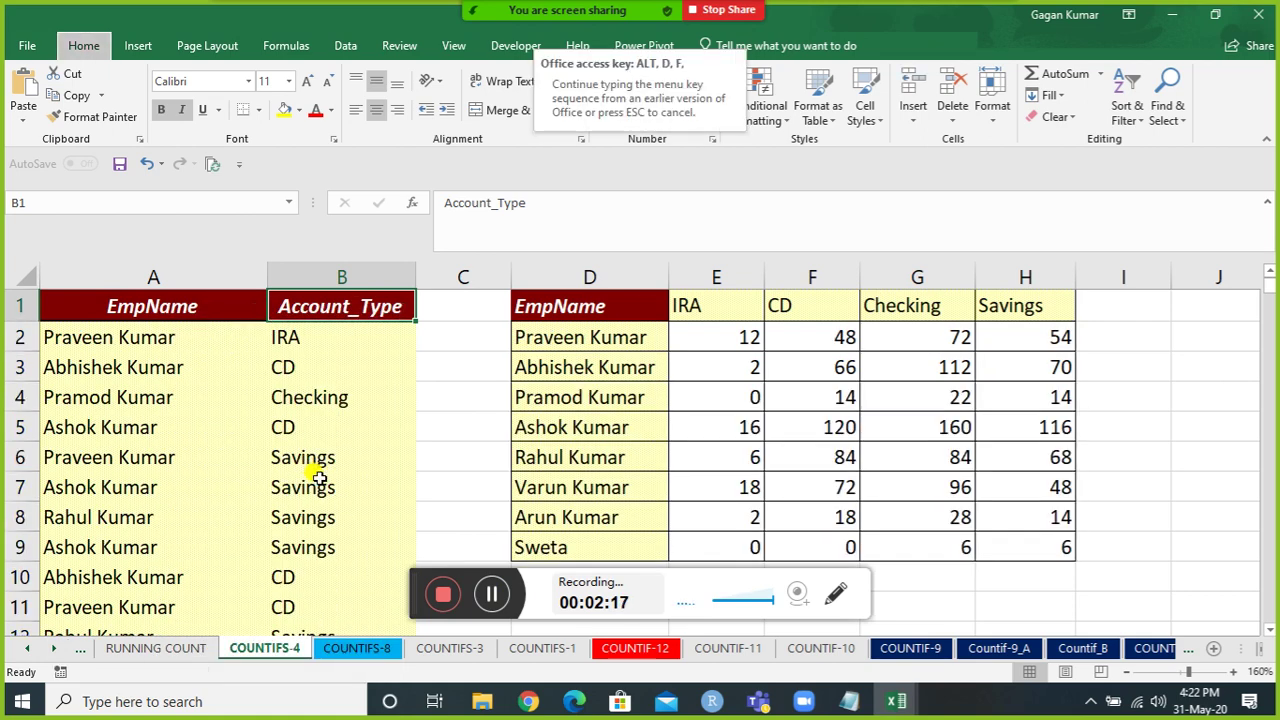
key("alt+Down")
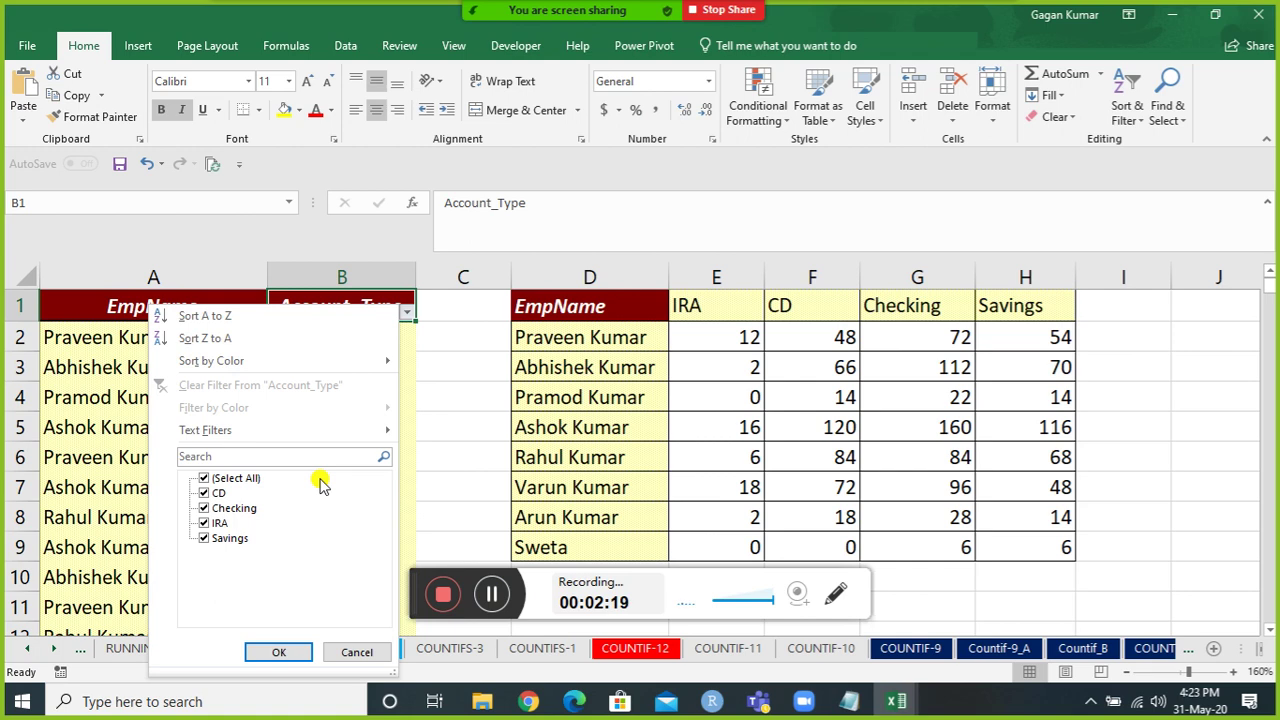
key("Escape")
key("Down")
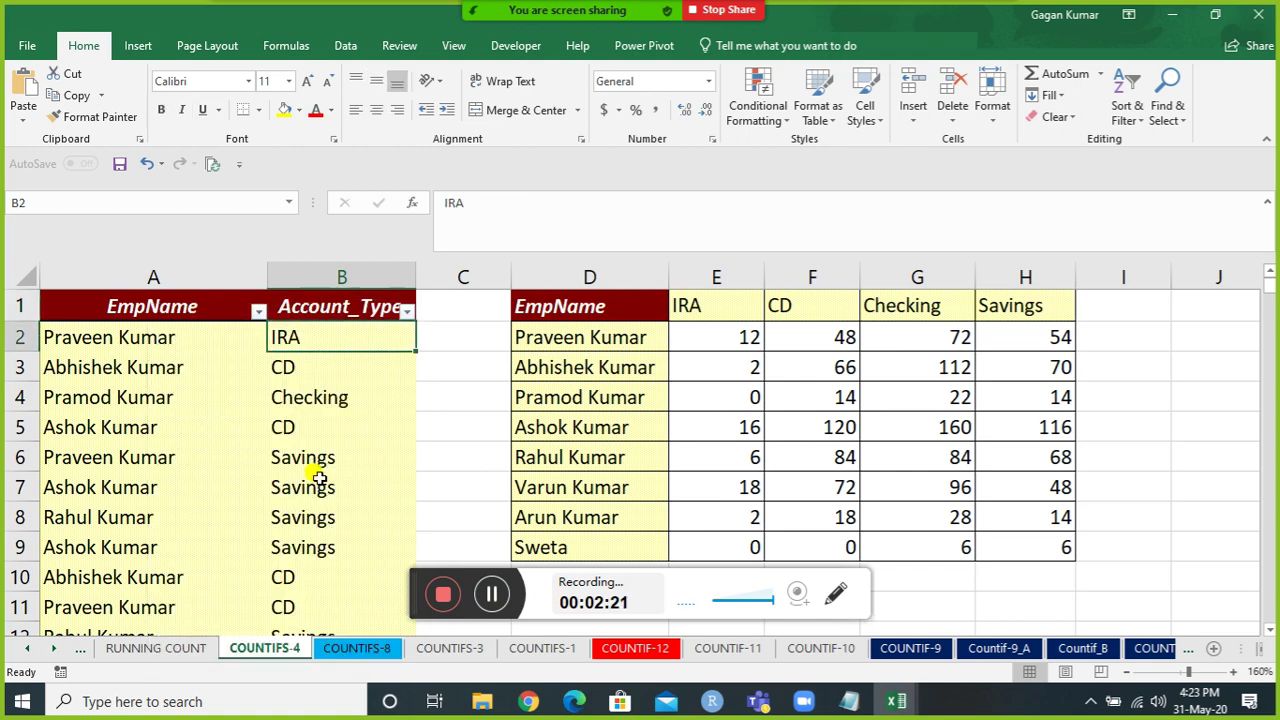
Turn off the filter on the EmpName and Account_Type columns.
key("alt+d")
key("f")
key("f")
Clear the existing counts from E2:H11 in the summary table, keeping the account type headings.
key("Right")
key("Right")
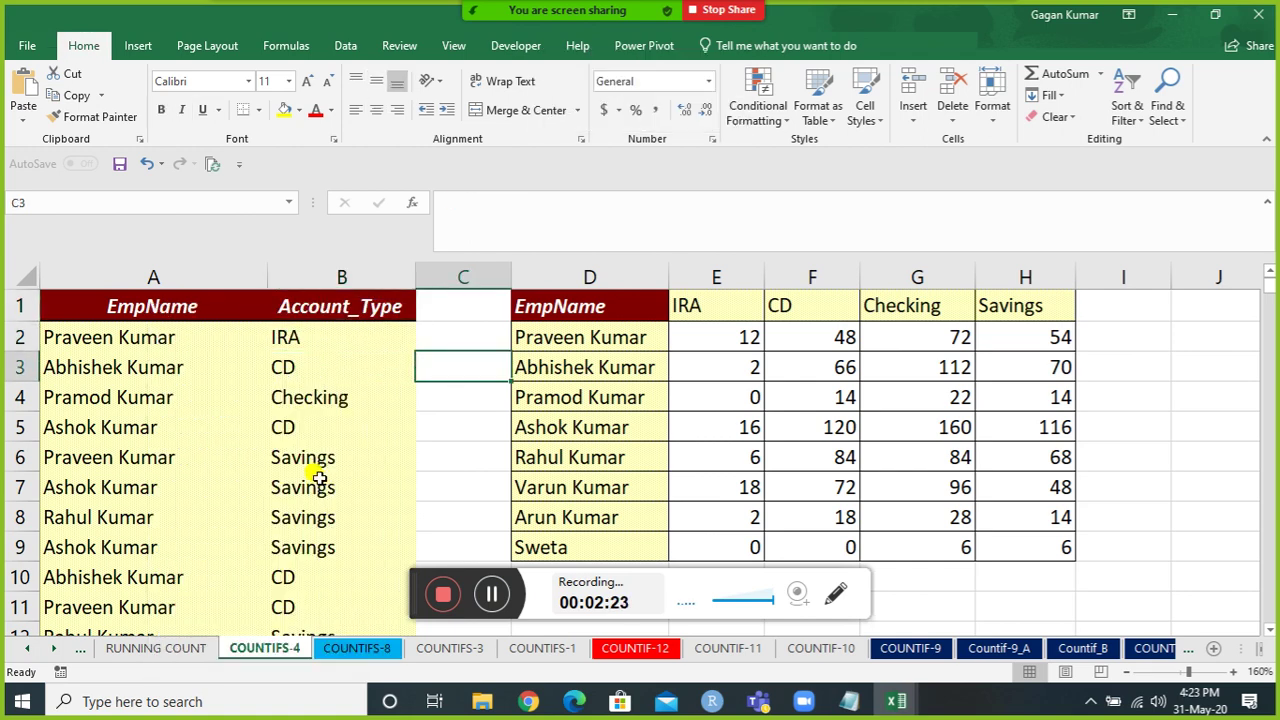
key("Down")
key("Down")
key("Down")
key("Down")
key("Down")
key("Down")
key("Down")
key("Down")
key("Down")
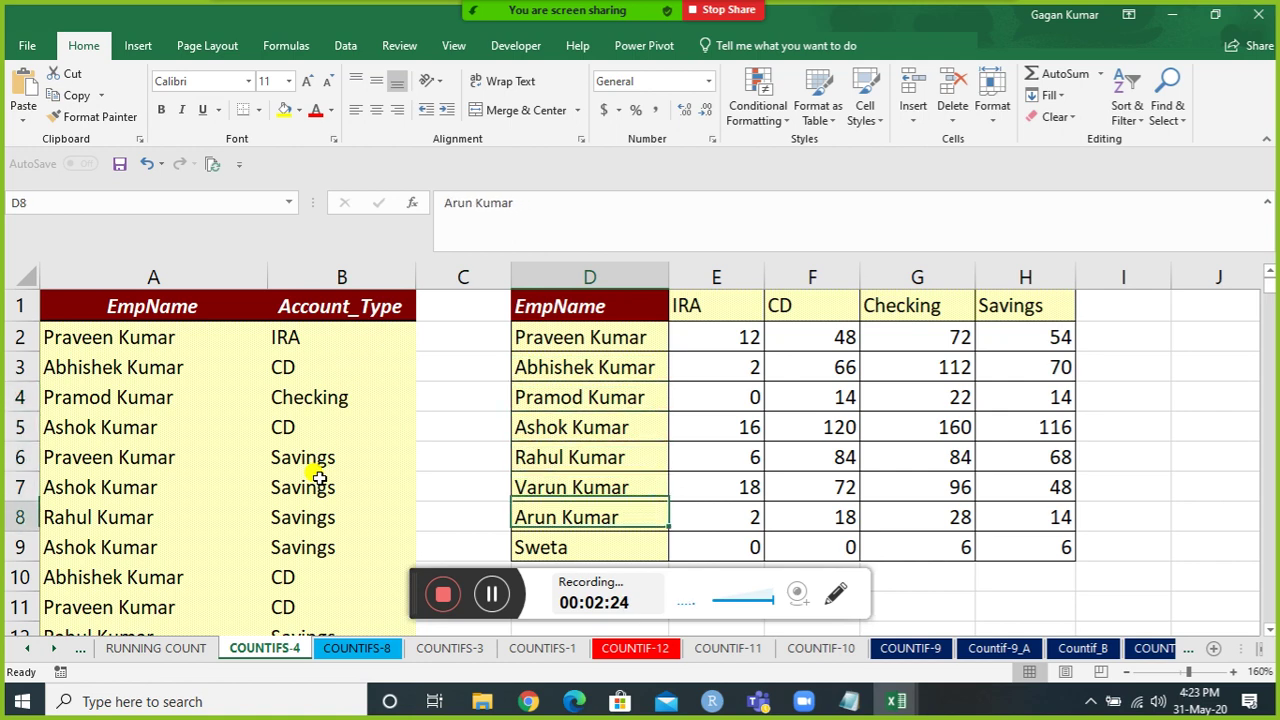
key("Right")
key("shift+Up")
key("shift+Up")
key("shift+Up")
key("shift+Up")
key("shift+Up")
key("shift+Up")
key("shift+Up")
key("shift+Up")
key("shift+Up")
key("shift+Up")
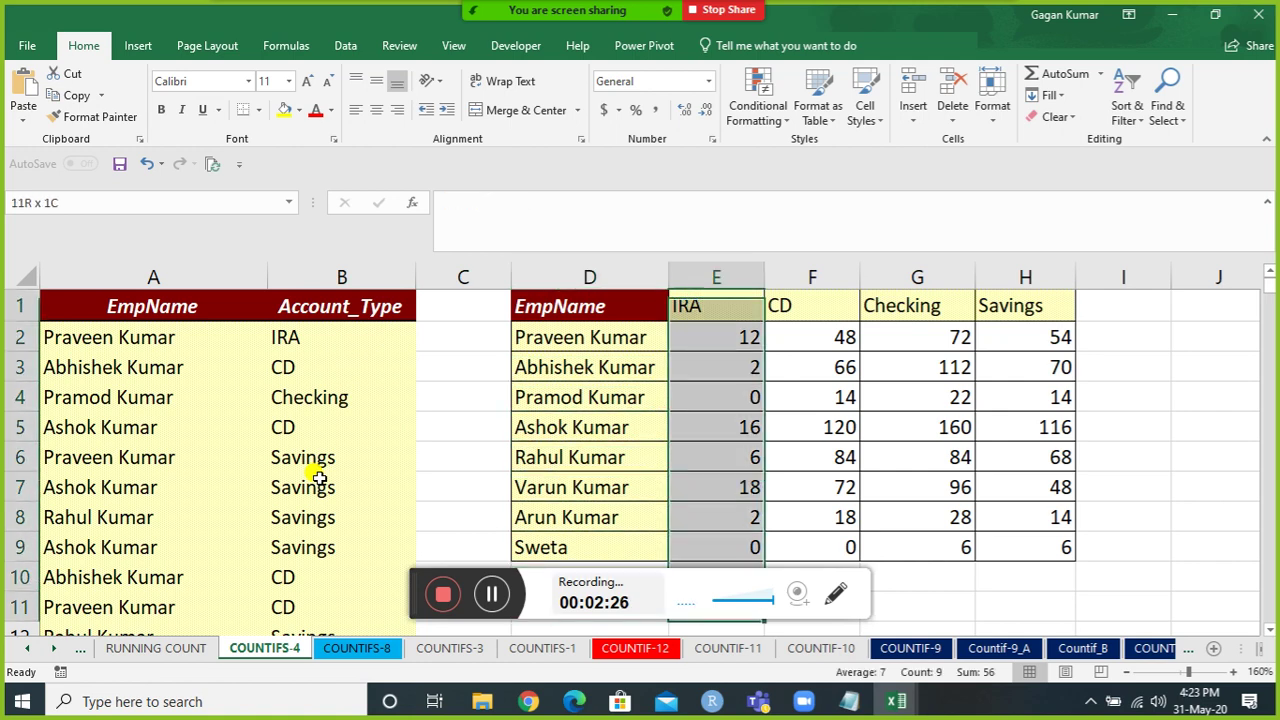
key("shift+Down")
key("shift+Right")
key("shift+Right")
key("shift+Right")
key("Delete")
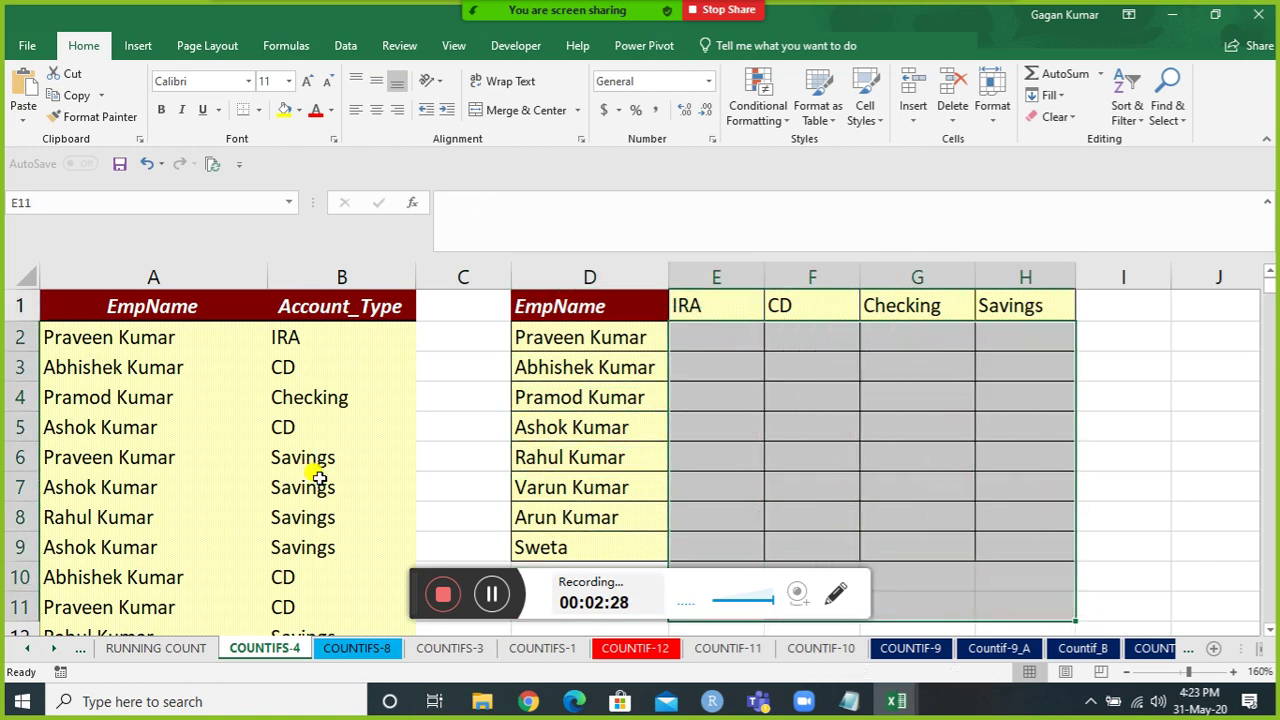
Review the emptied summary table's account type headings IRA, CD, Checking and Savings and its first employee row.
key("Left")
key("Left")
key("Up")
key("Up")
key("Up")
key("Up")
key("Up")
key("Up")
key("Up")
key("Up")
key("Up")
key("Up")
key("Down")
key("Right")
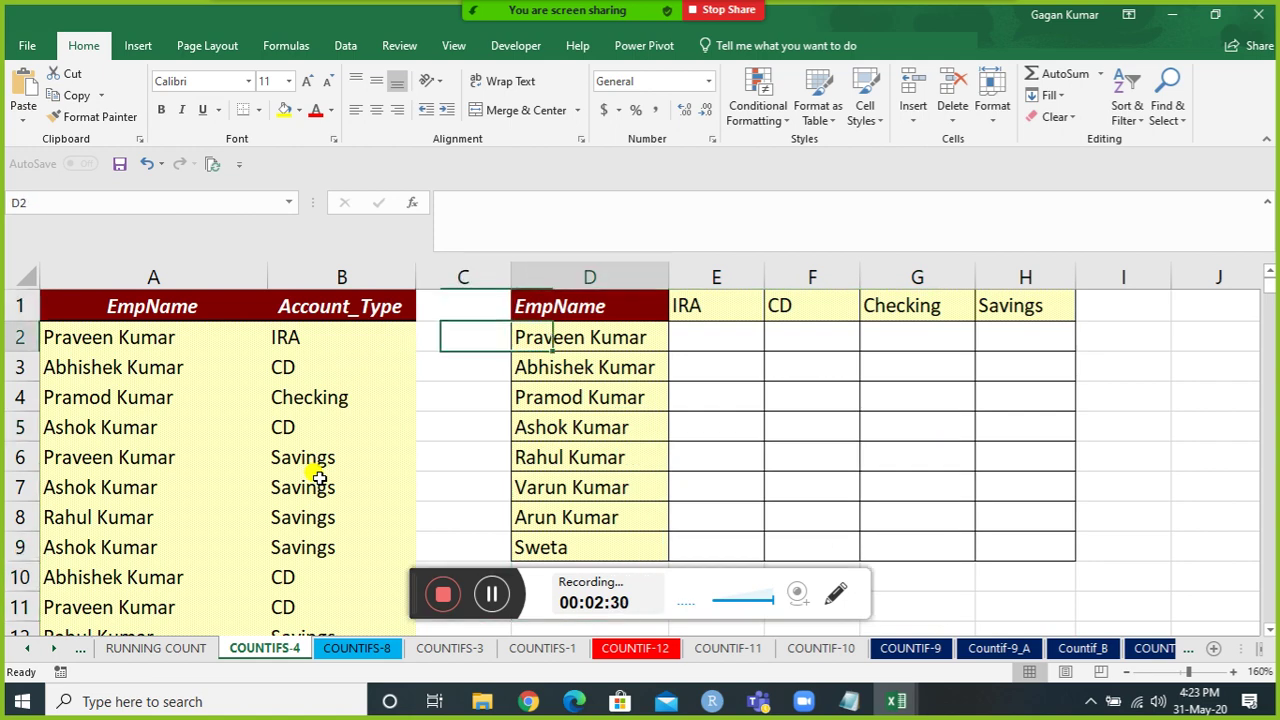
key("Right")
key("Up")
key("Right")
key("Right")
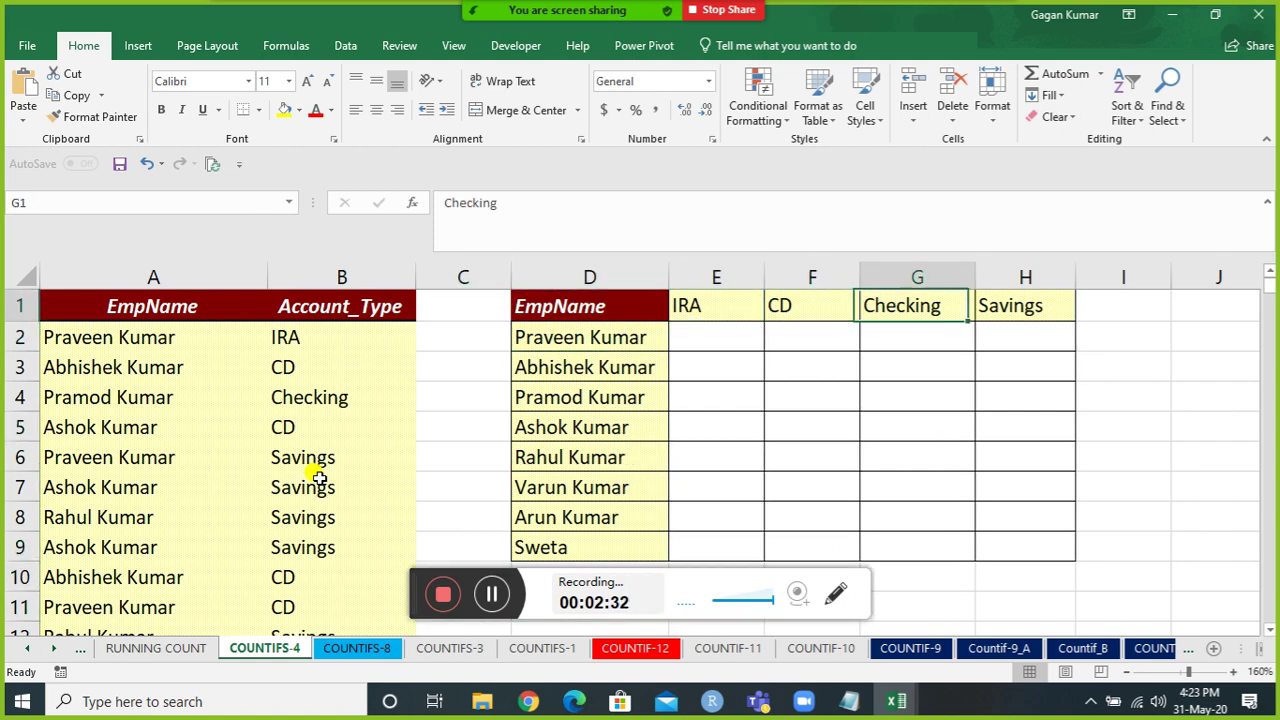
key("Right")
key("Left")
key("Left")
key("Left")
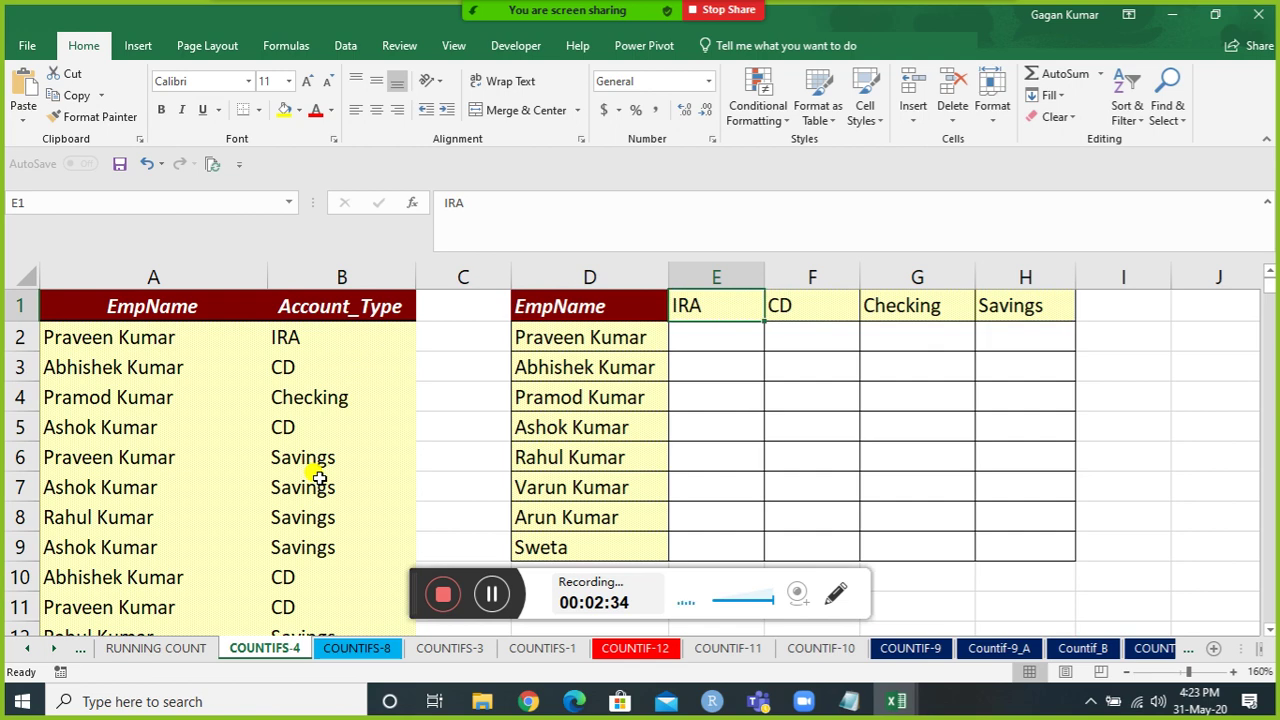
key("Right")
key("Right")
key("Right")
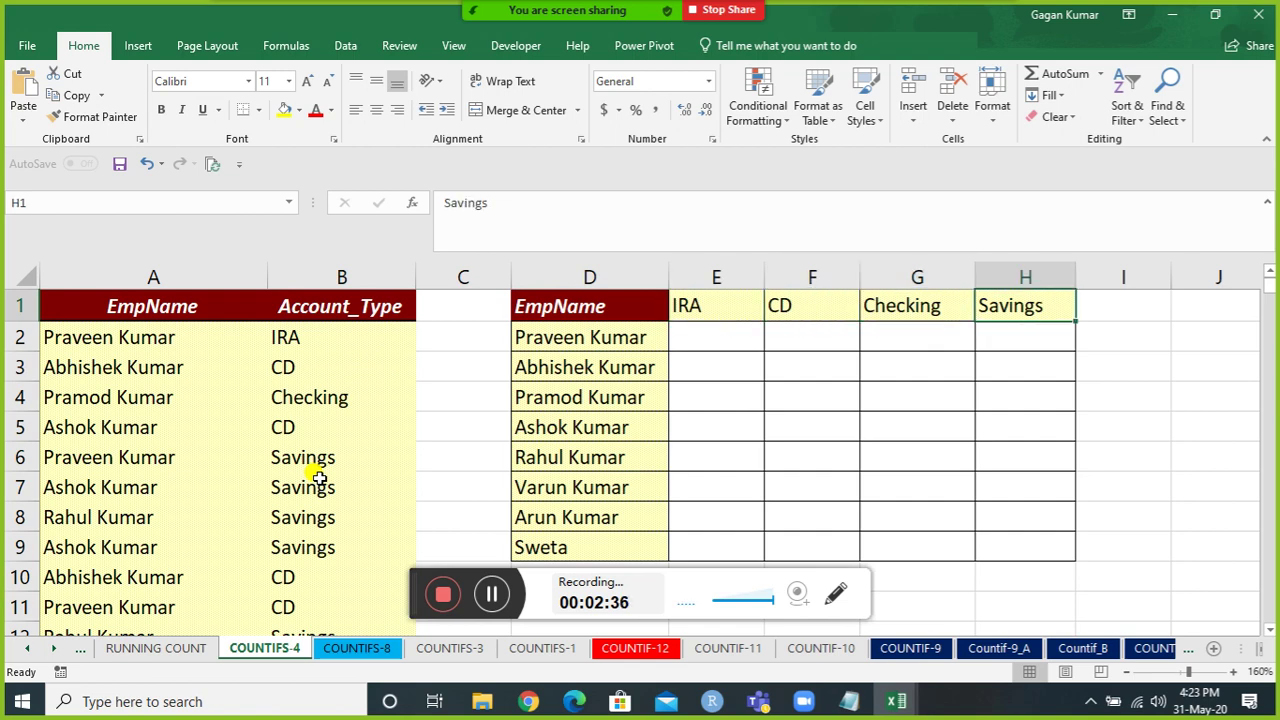
key("Left")
key("Left")
key("Left")
key("Left")
key("Down")
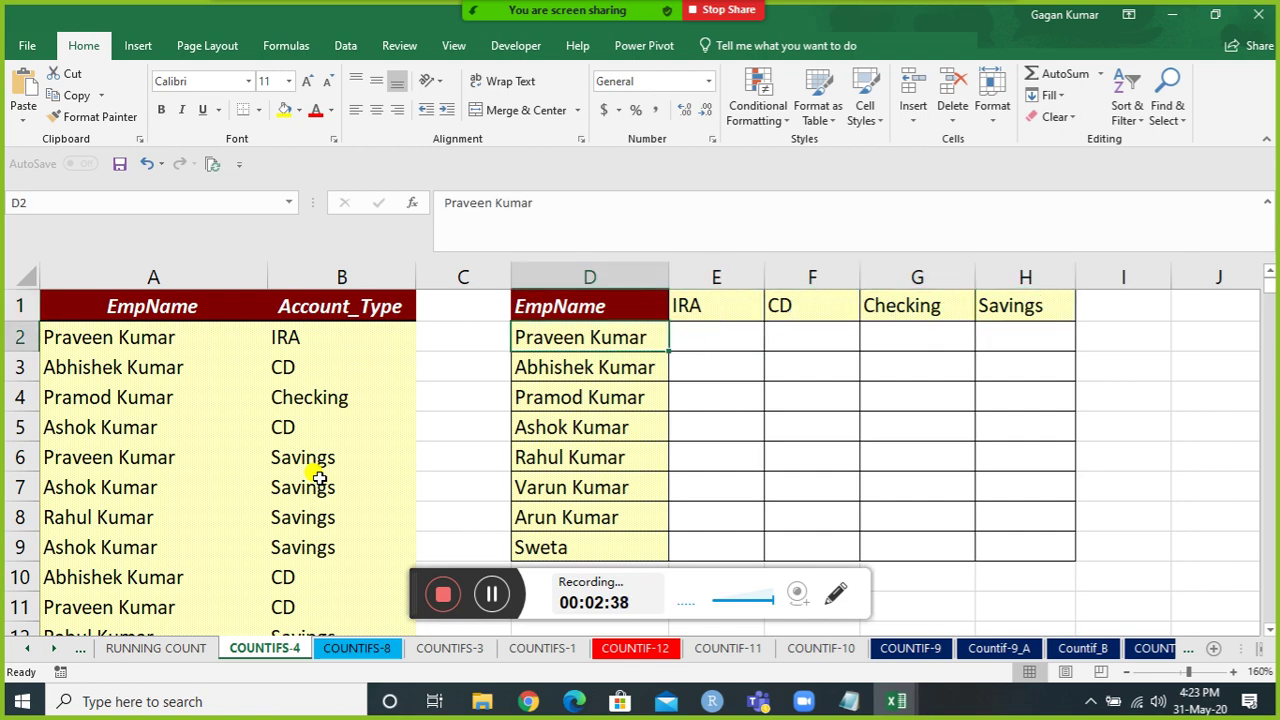
Trace how the count cells in row 2 line up with each account type heading above them.
key("Right")
key("Up")
key("Down")
key("Right")
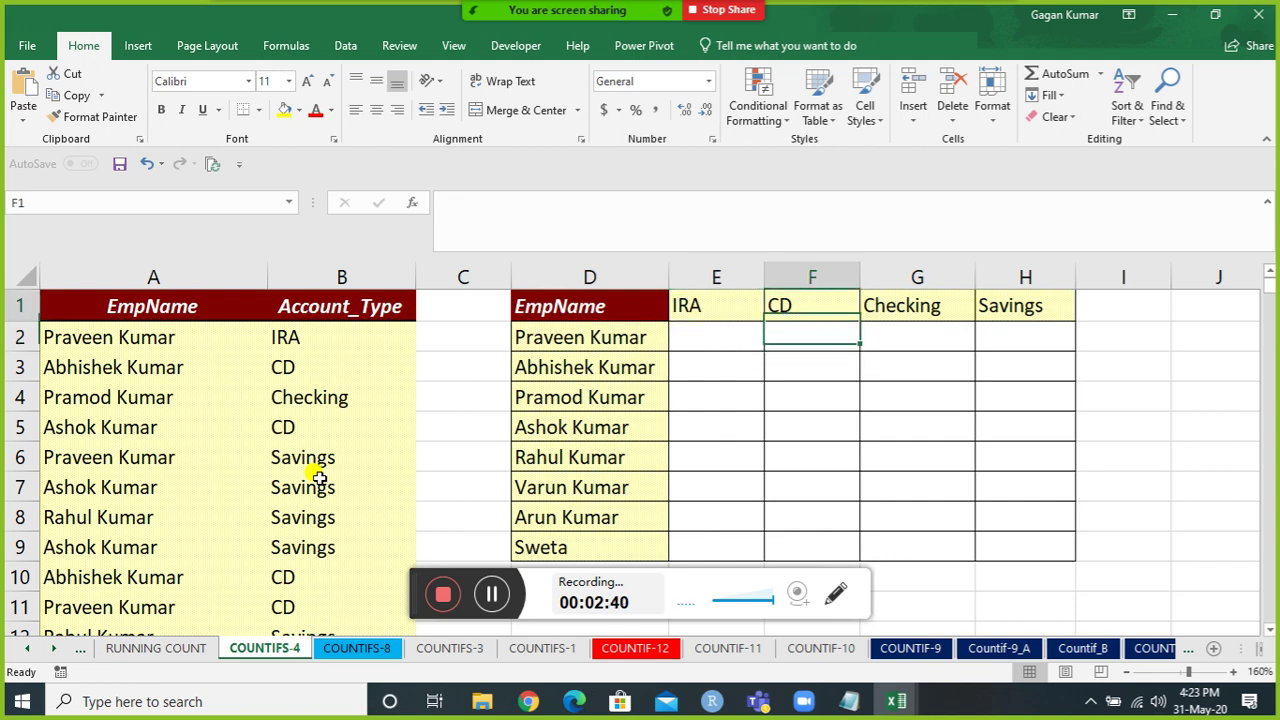
key("Down")
key("Right")
key("Up")
key("Down")
key("Right")
key("Up")
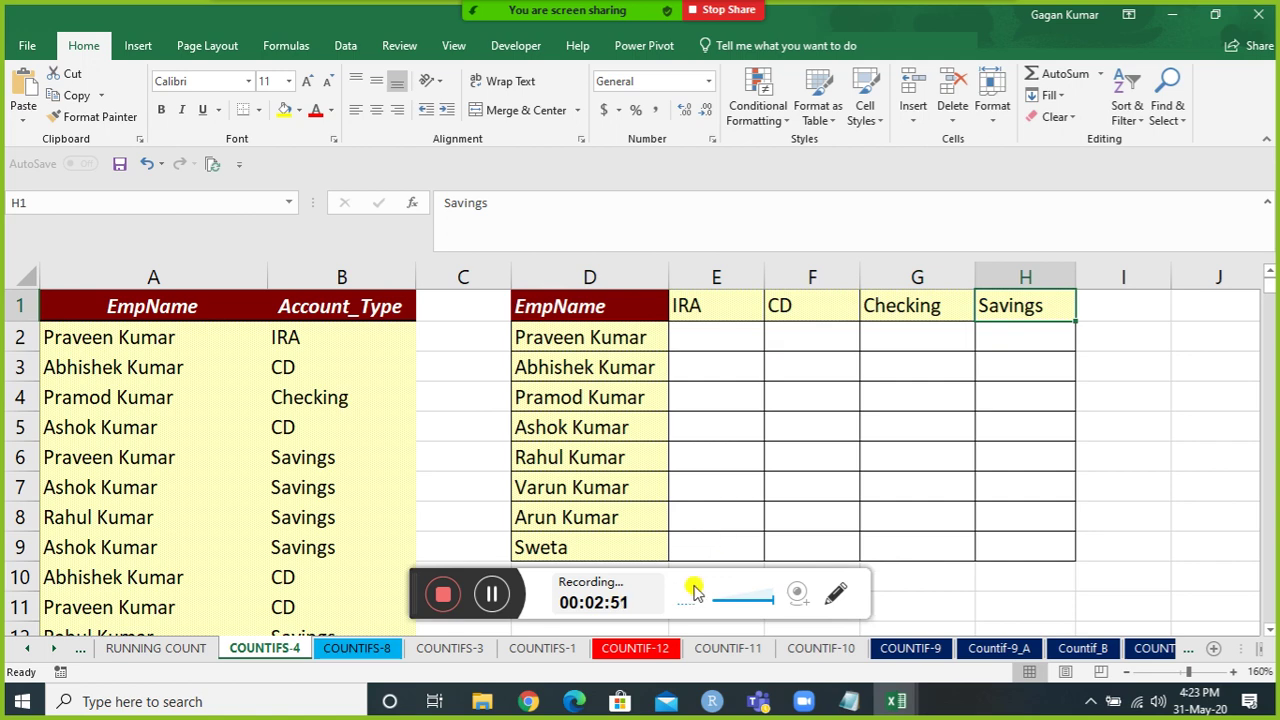
Look over the COUNTIFS inputs: EmpName column A with criterion D2, and Account_Type column B with criterion E1.
left_click(703, 338)
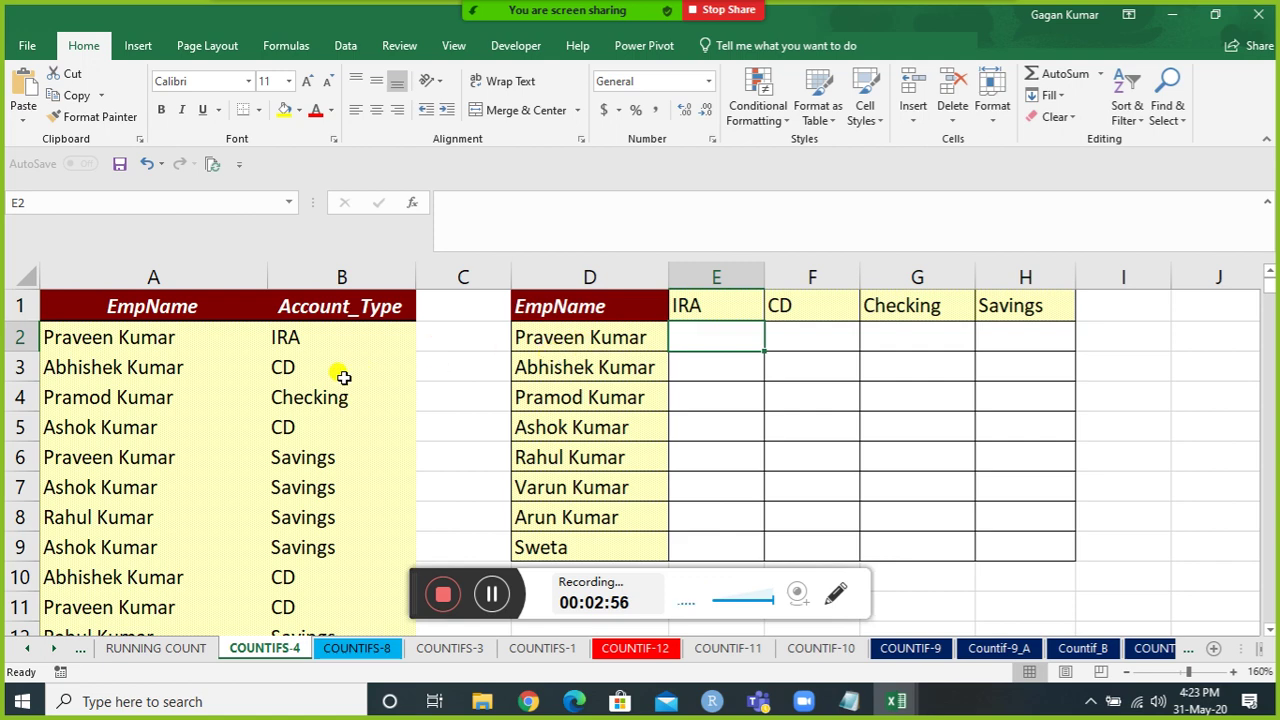
left_click(157, 268)
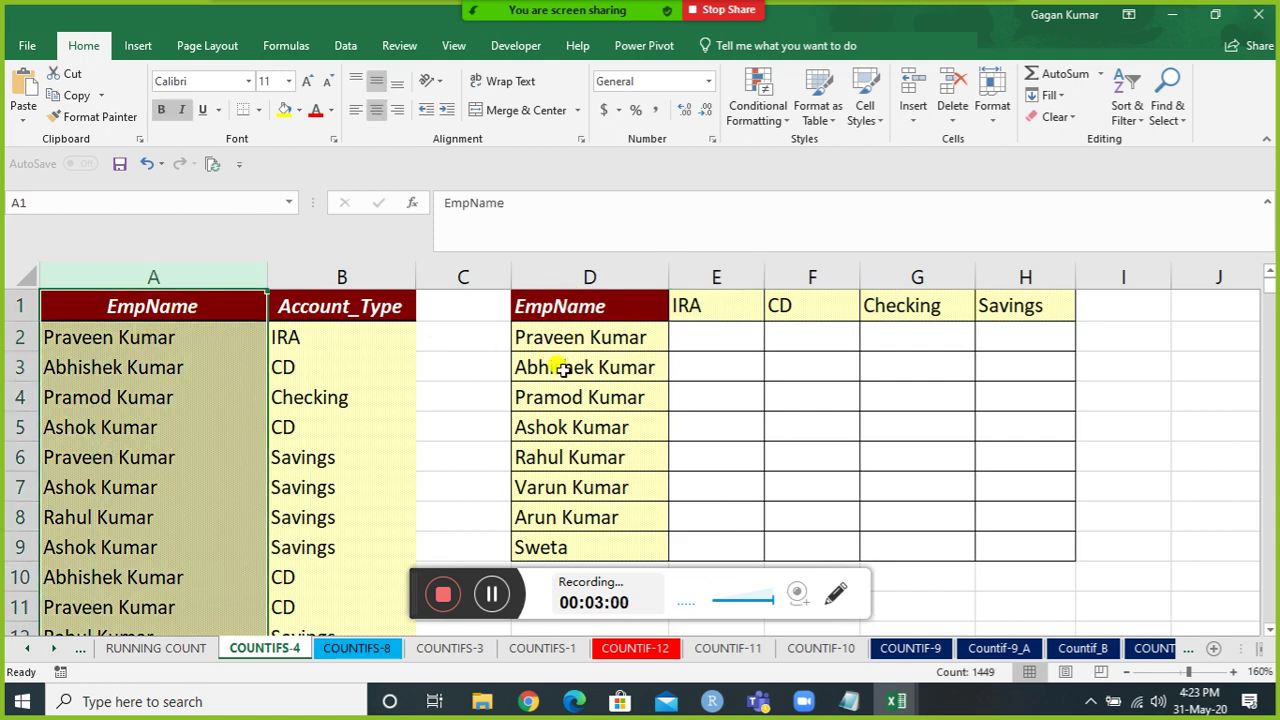
left_click(577, 335)
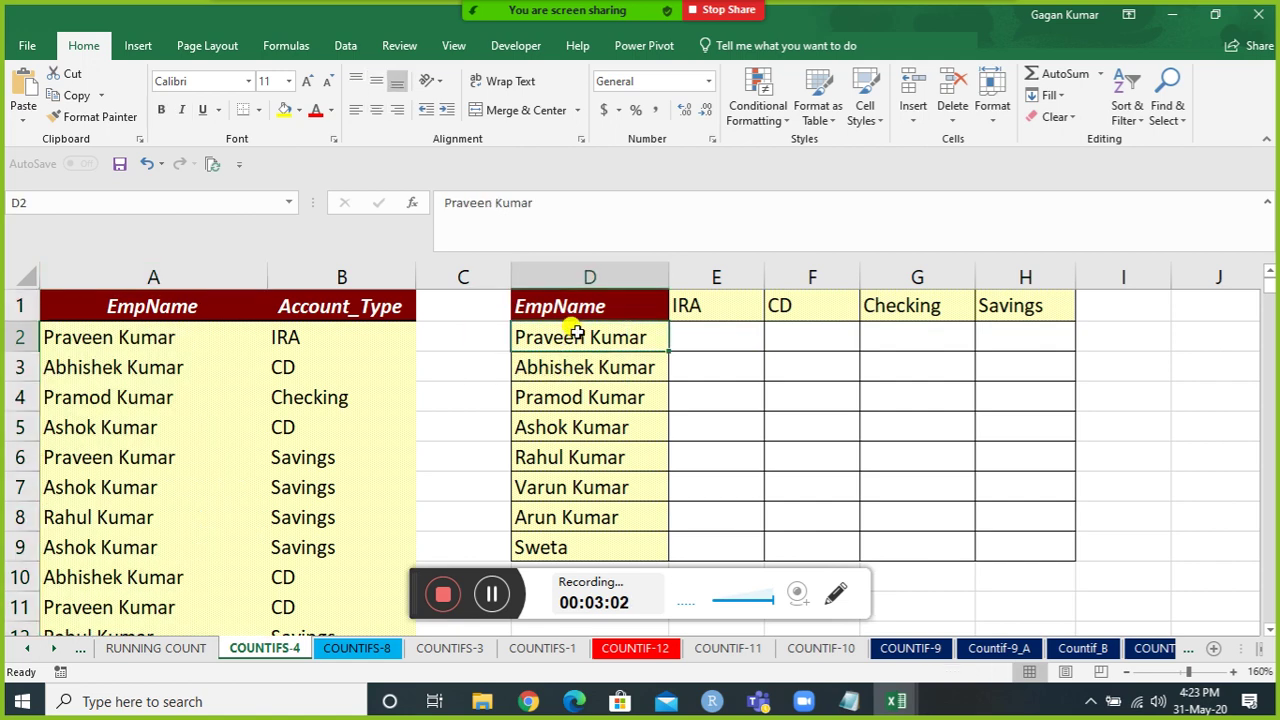
left_click(342, 268)
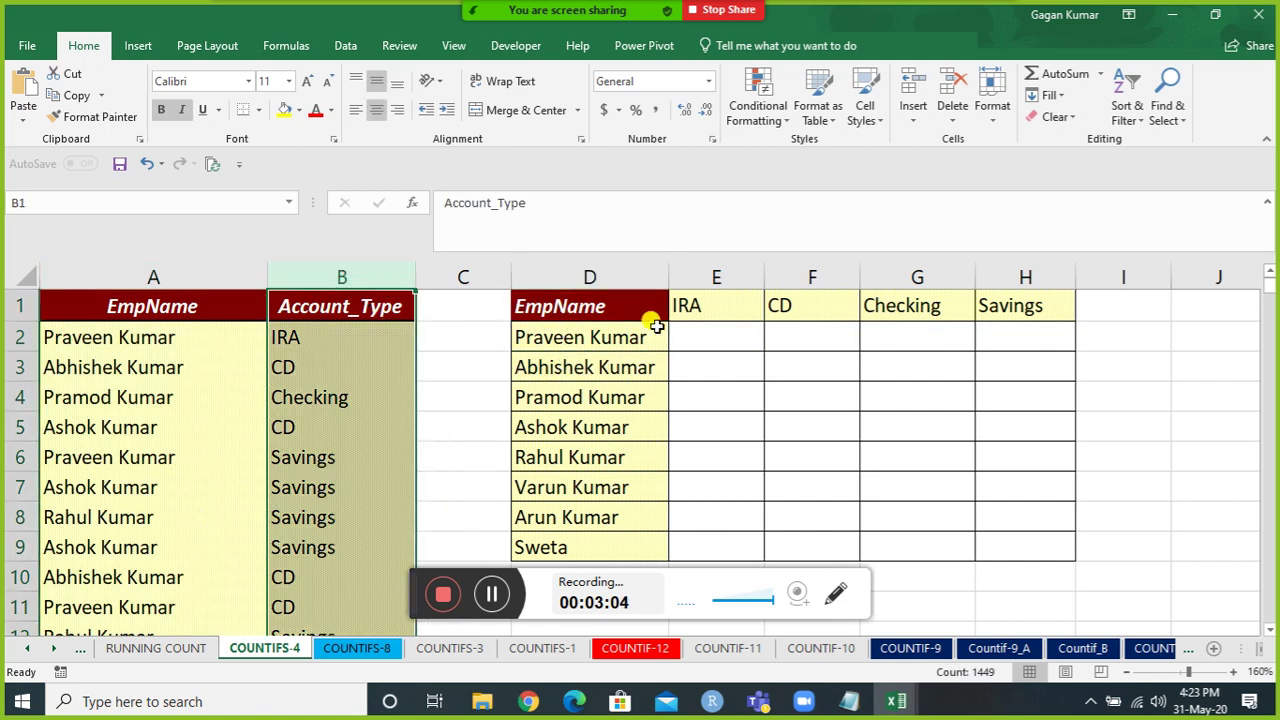
left_click(686, 306)
Start a COUNTIFS formula in E2 with the absolute EmpName column $A:$A as the first criteria range.
left_click(697, 340)
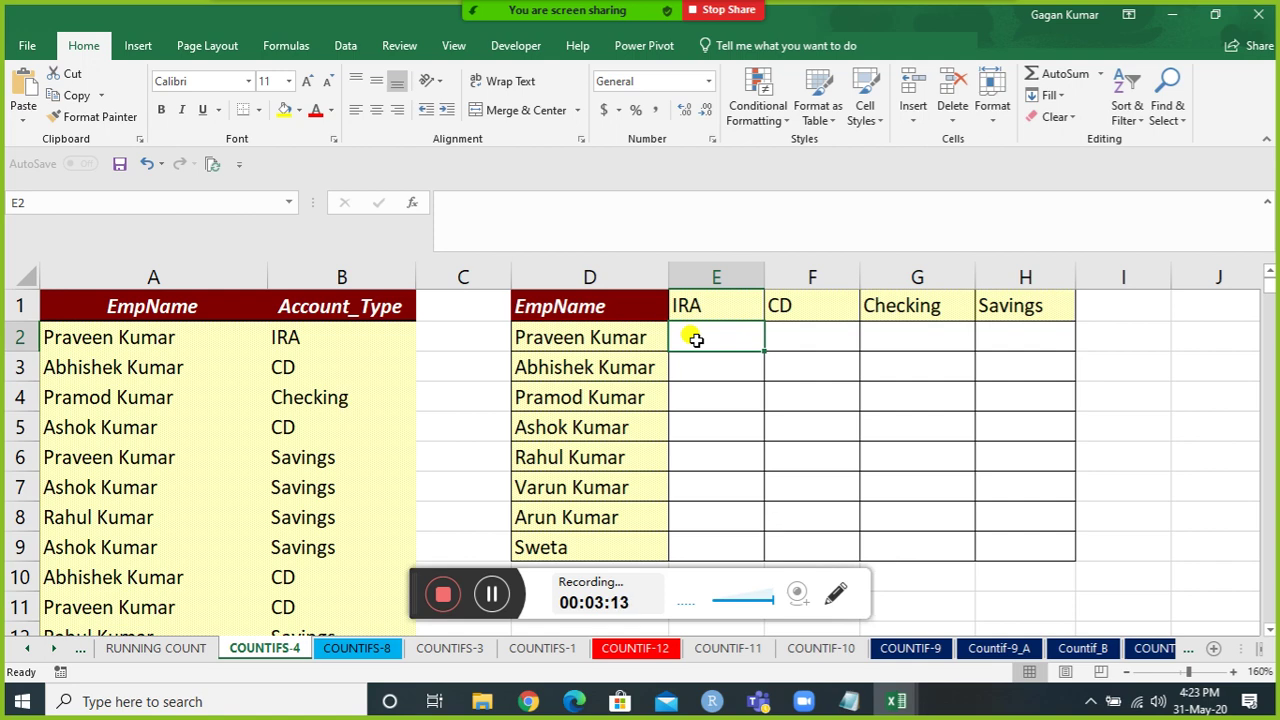
type("=countifs")
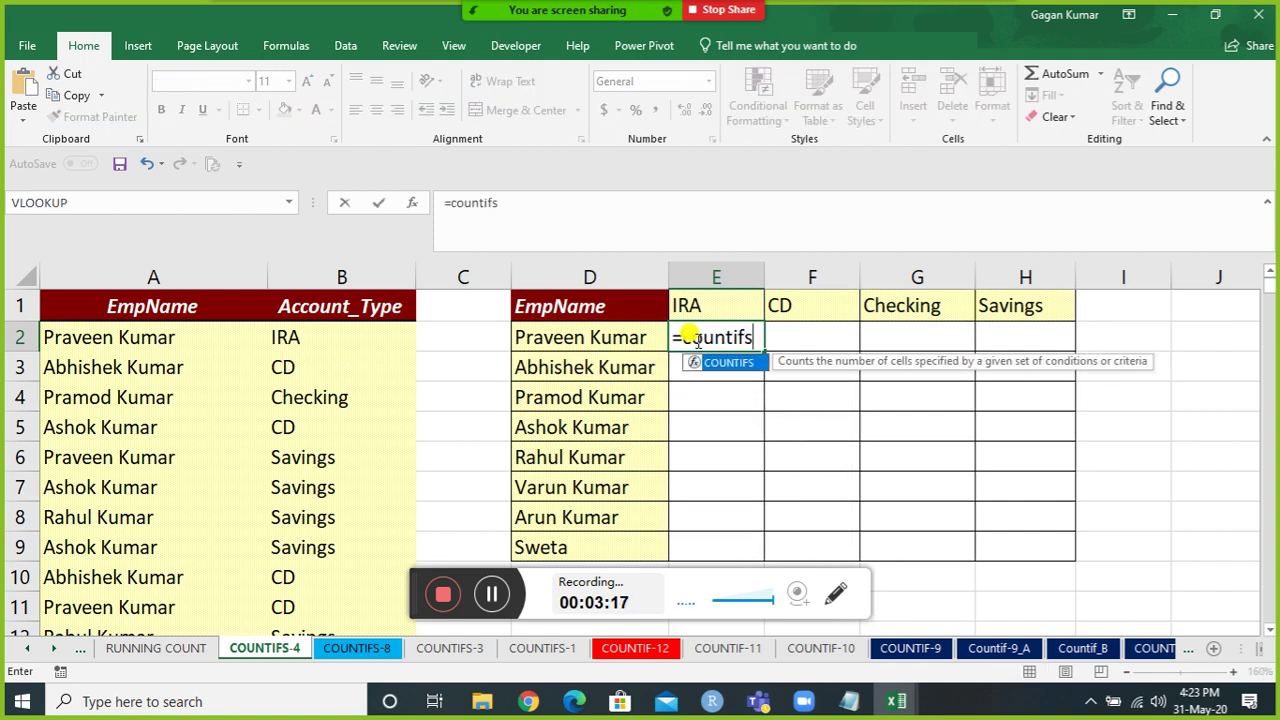
key("Tab")
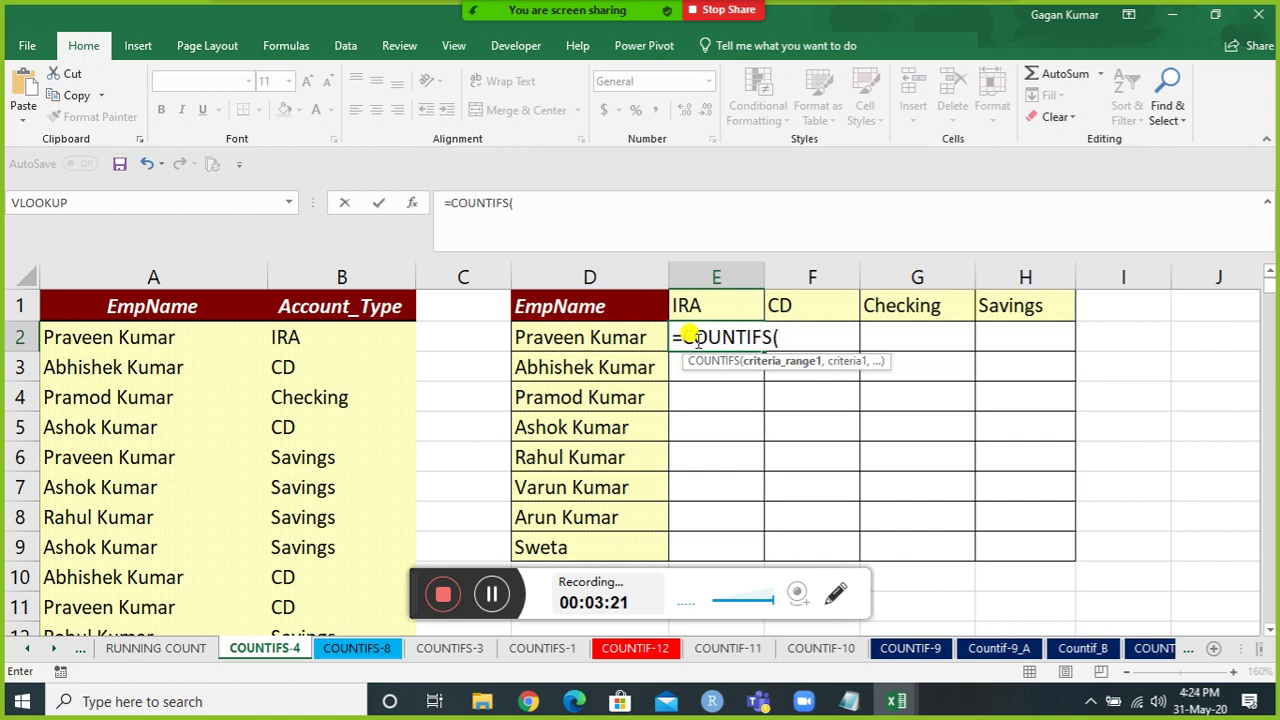
mouse_move(697, 9)
left_click(177, 268)
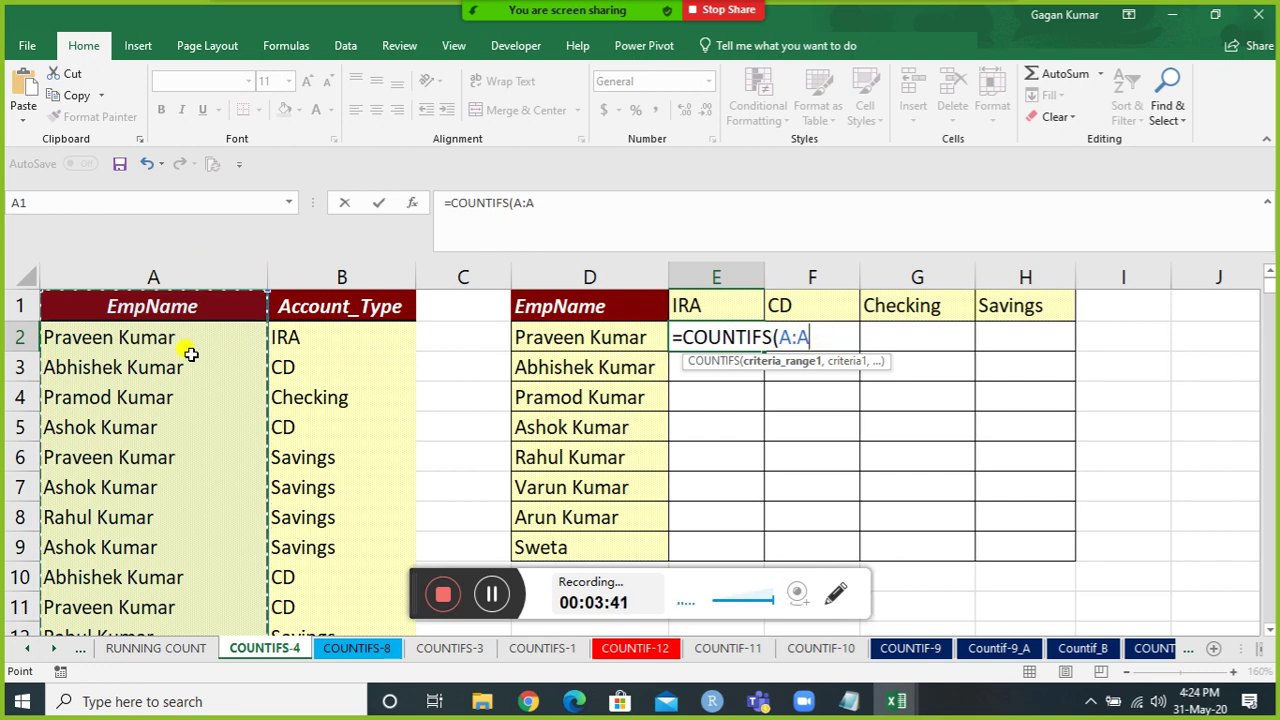
key("F4")
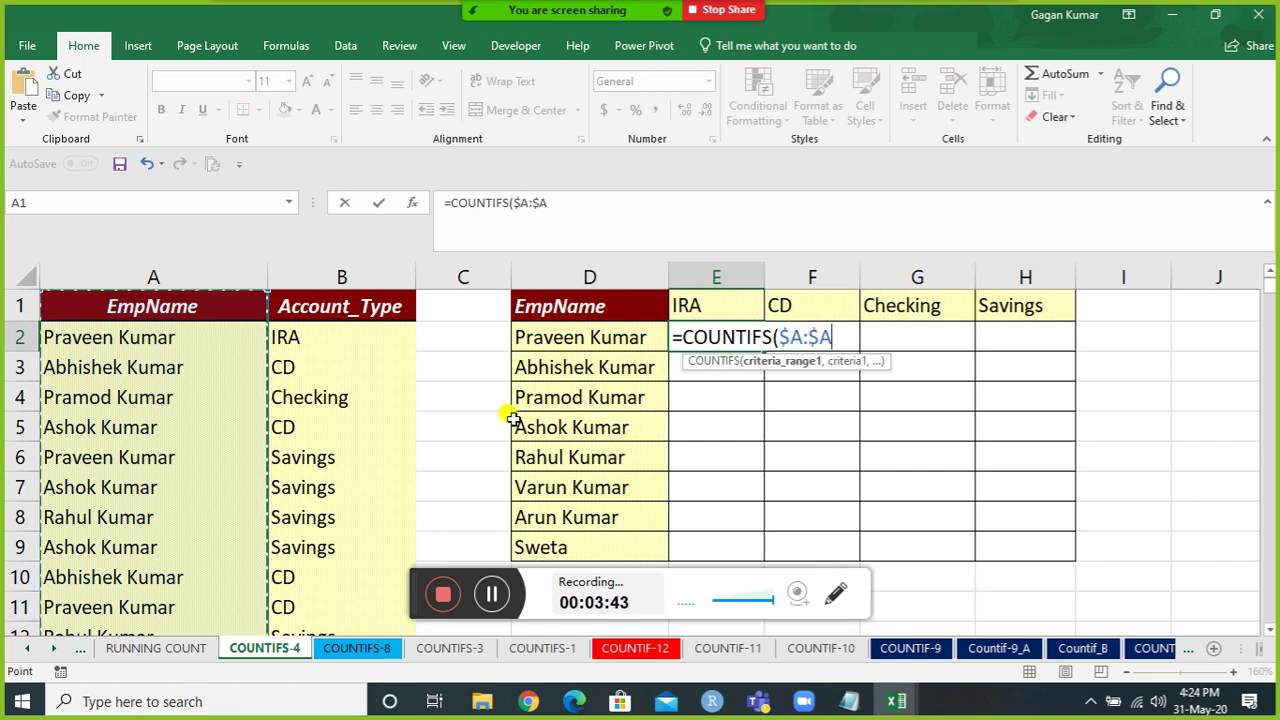
type(",")
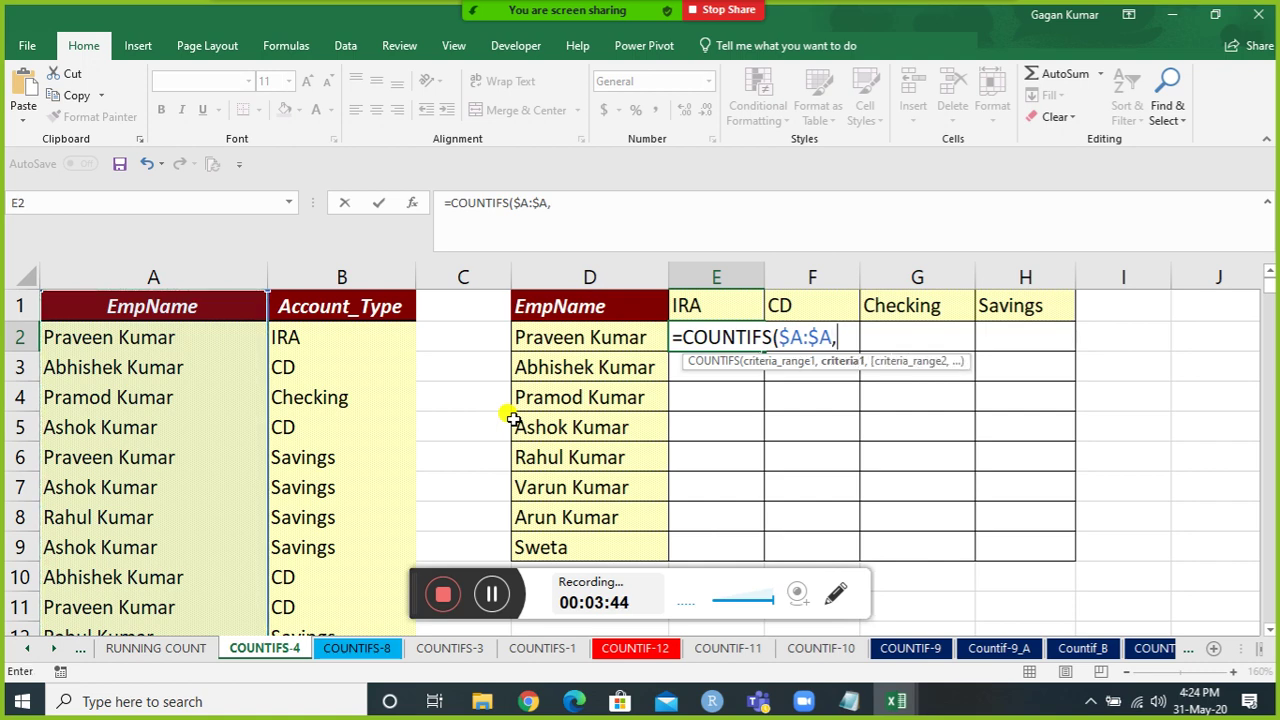
Add the employee name cell D2 as the first criterion, locking only its column as $D2.
left_click(577, 333)
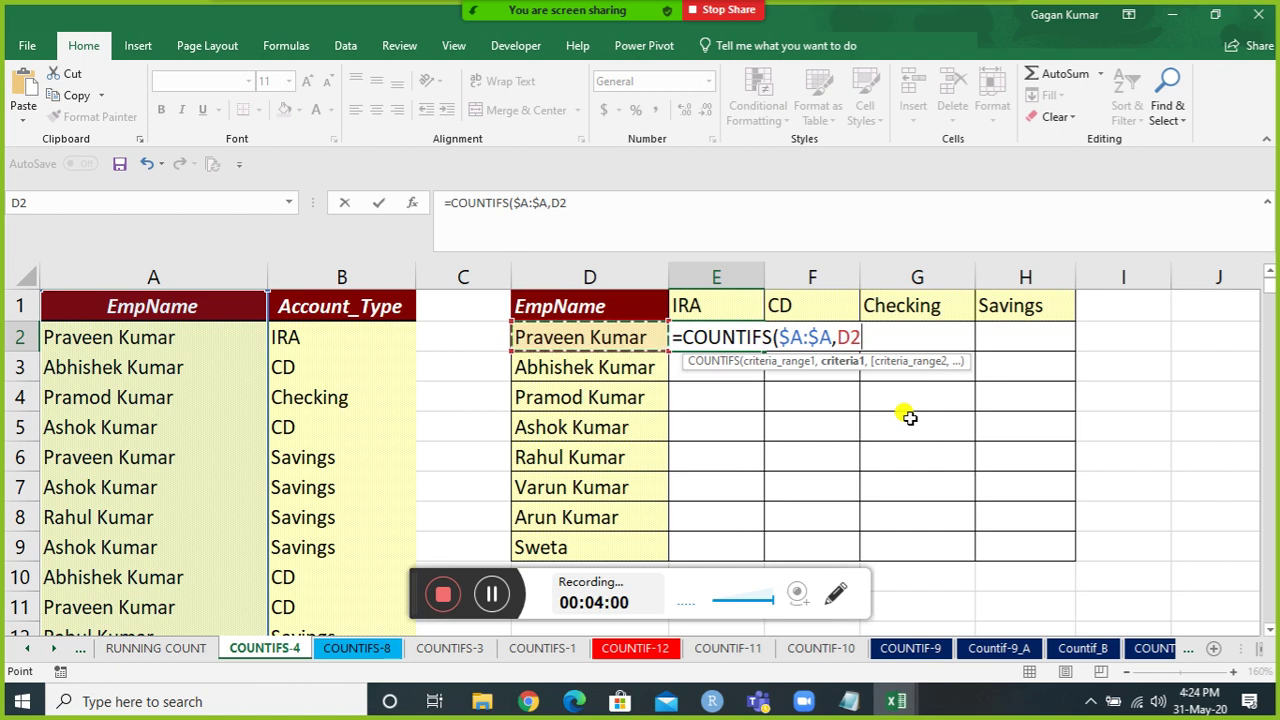
key("F4")
key("F4")
key("F4")
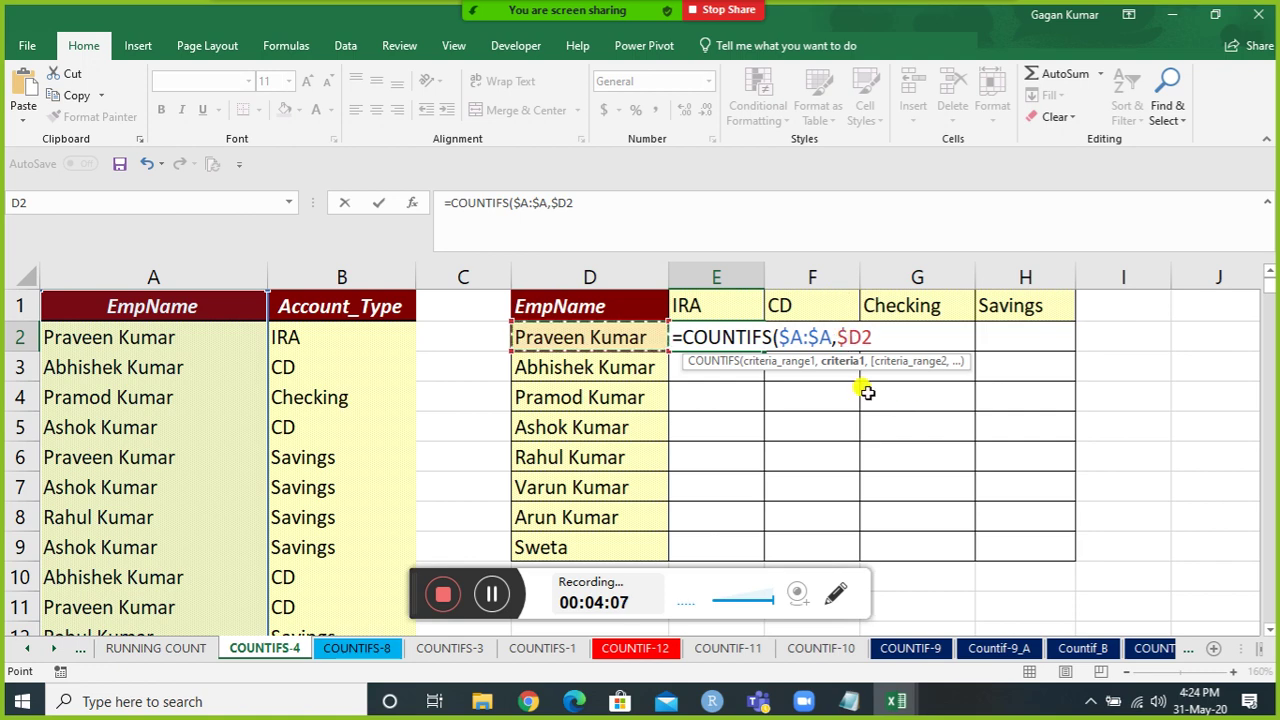
Cycle the criterion reference through its relative, fully absolute and row-locked forms back to $D2.
key("F4")
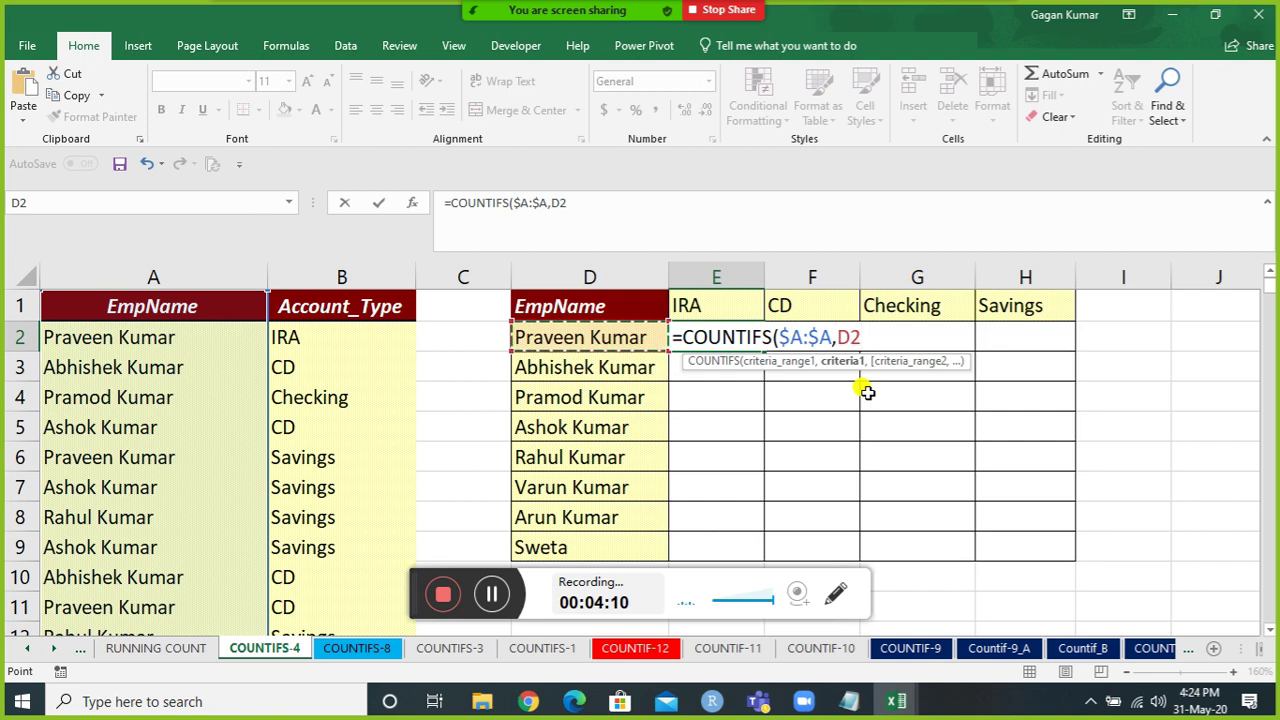
key("F4")
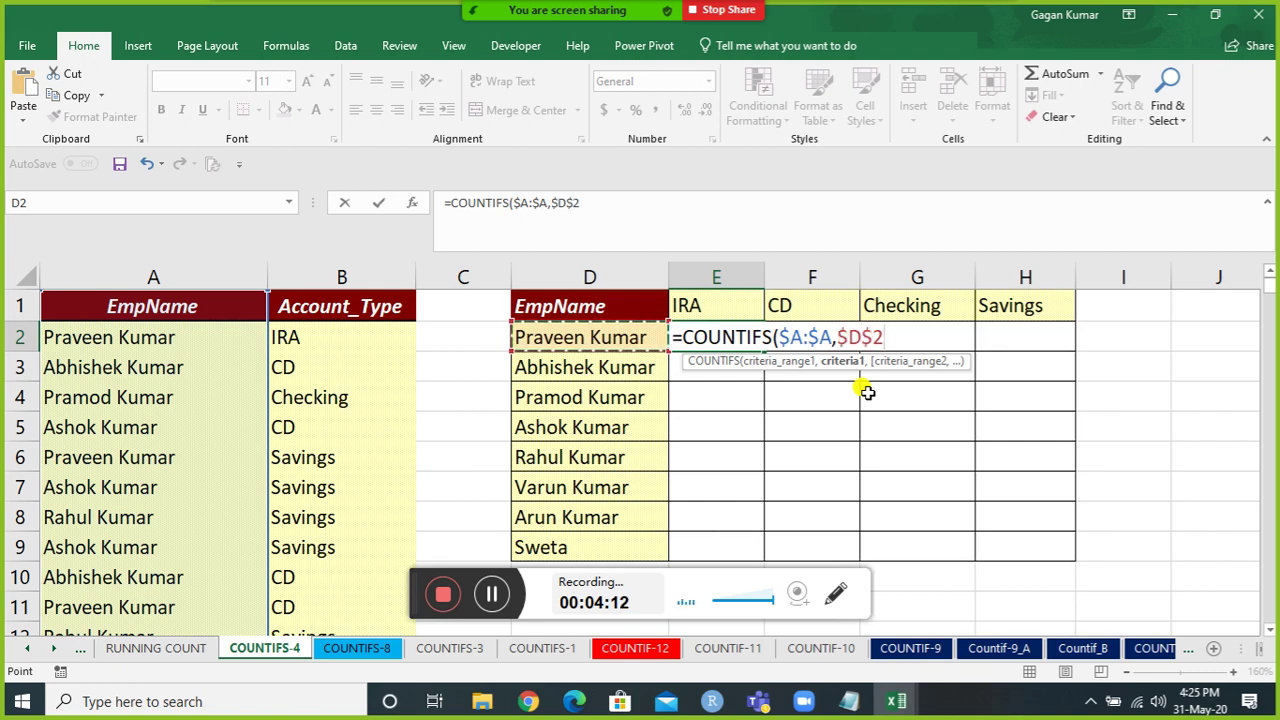
key("F4")
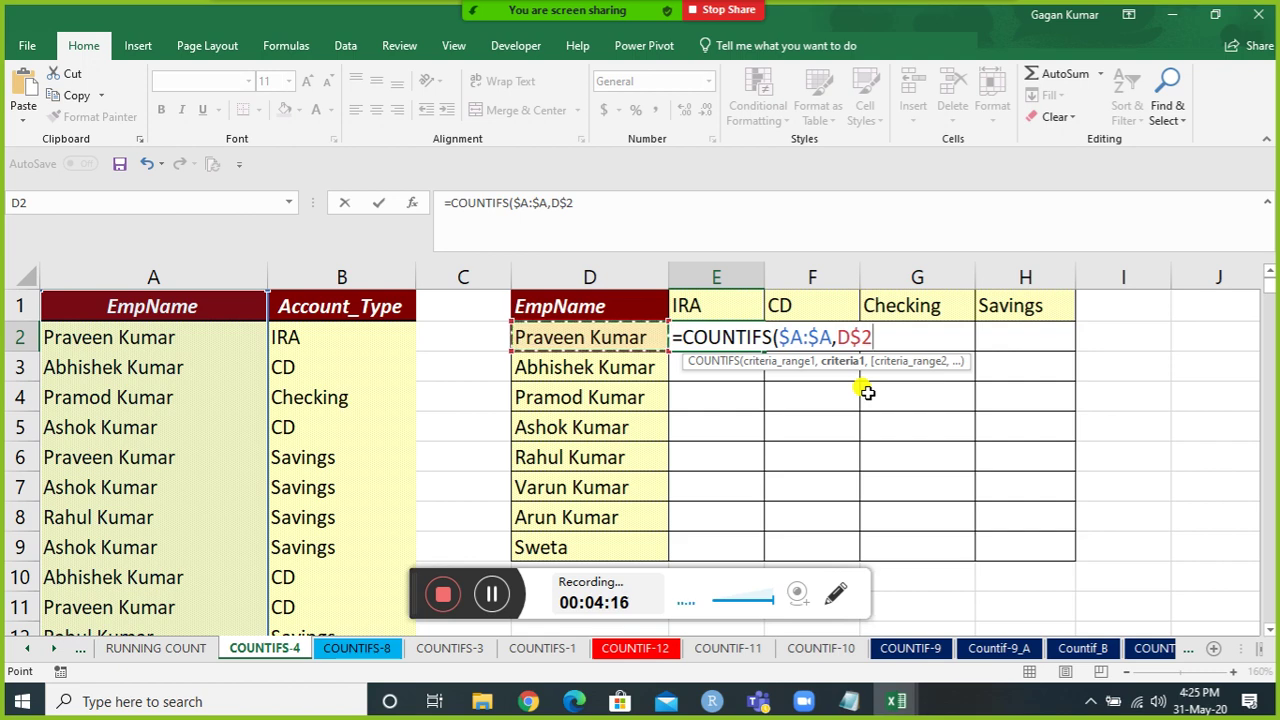
key("F4")
key("F4")
key("F4")
key("F4")
key("F4")
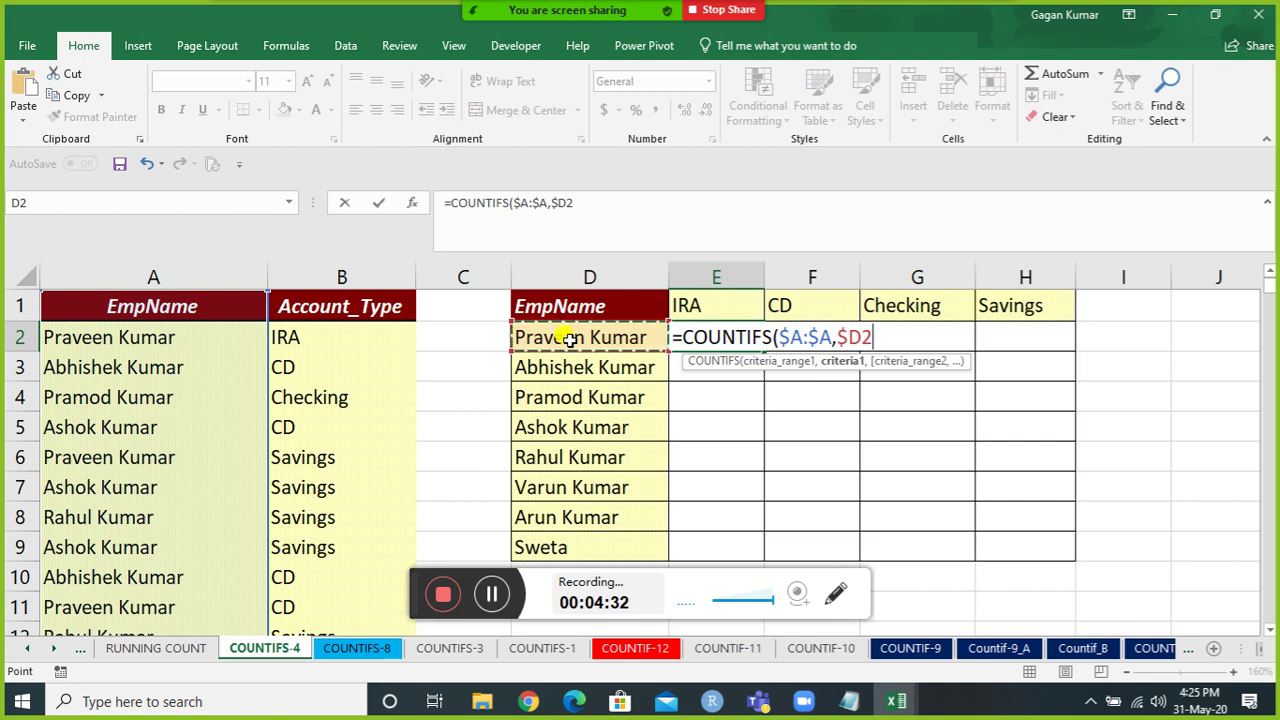
Add the absolute Account_Type column $B:$B as the second criteria range of the COUNTIFS formula in E2.
type(",")
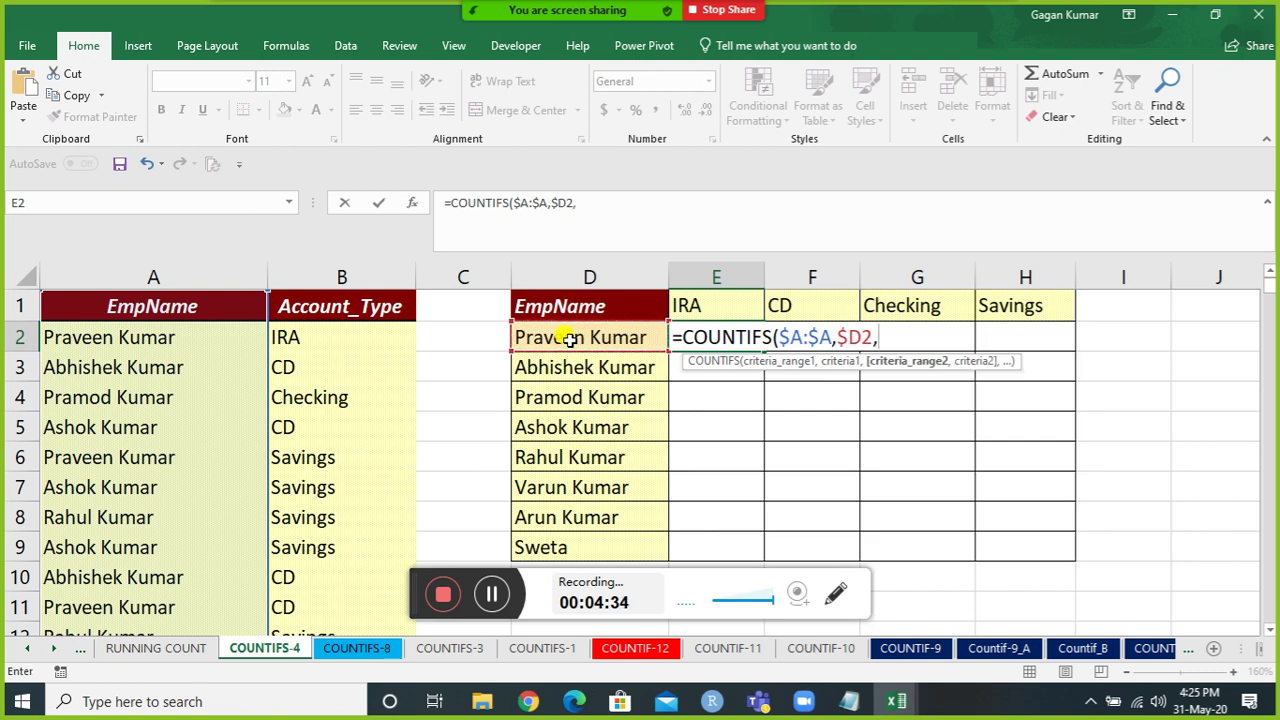
left_click(335, 267)
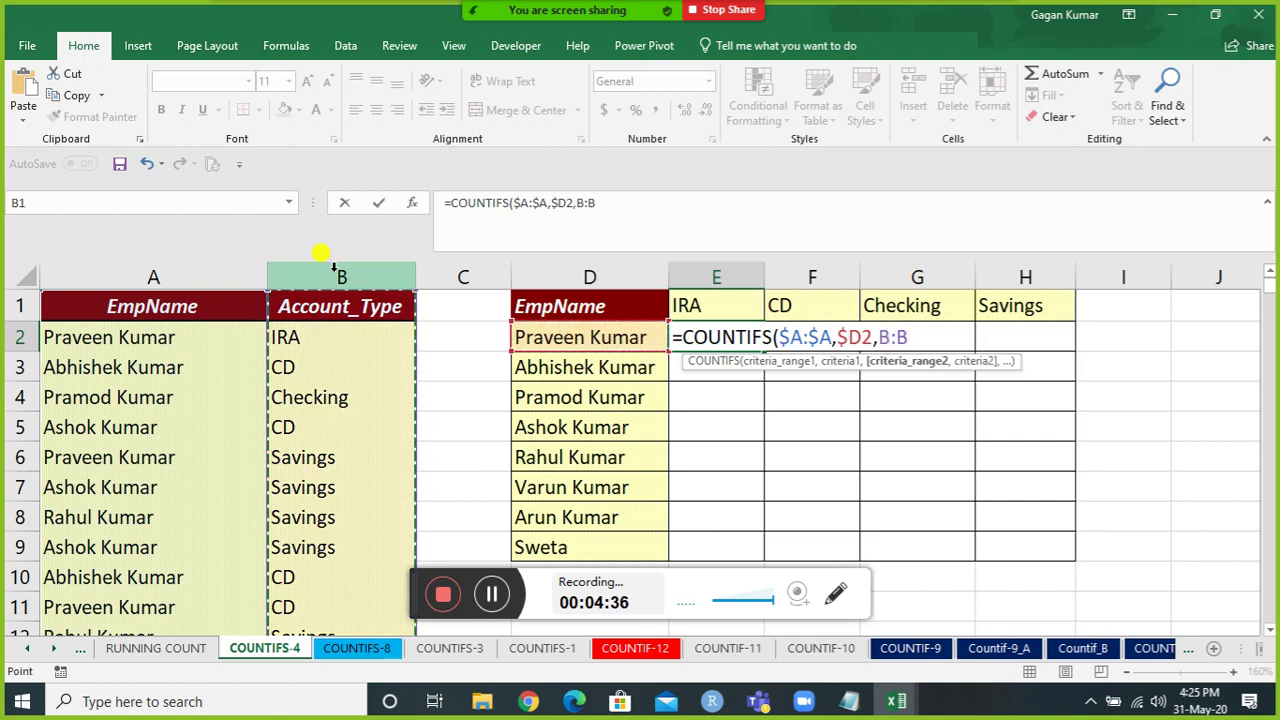
key("F4")
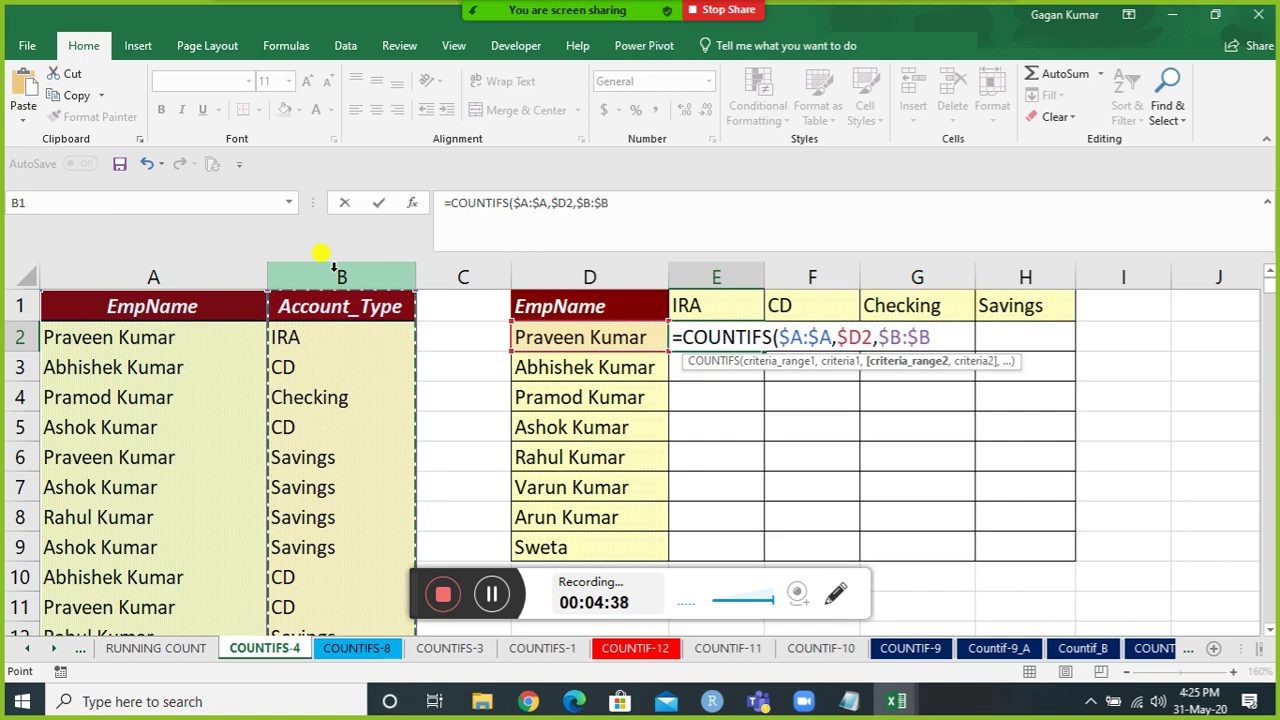
type(",")
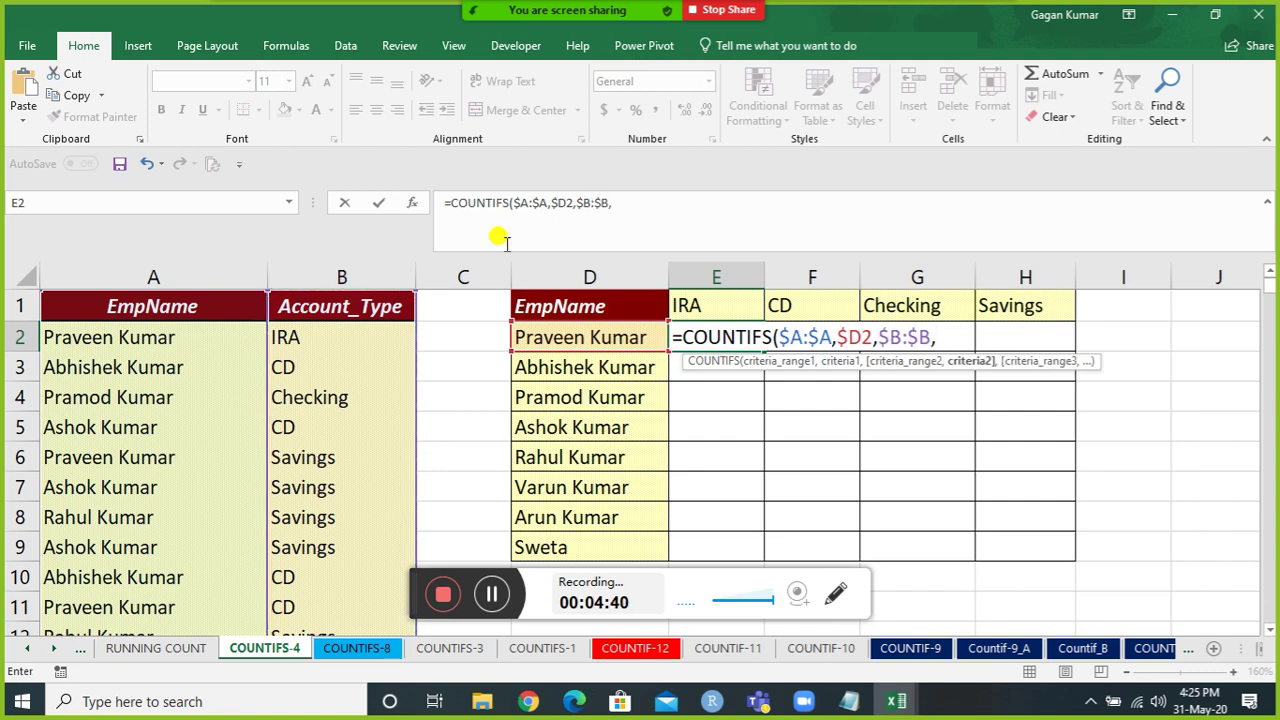
Add the IRA header E1 as the second criterion, locking only its row as E$1, and complete the formula.
left_click(706, 305)
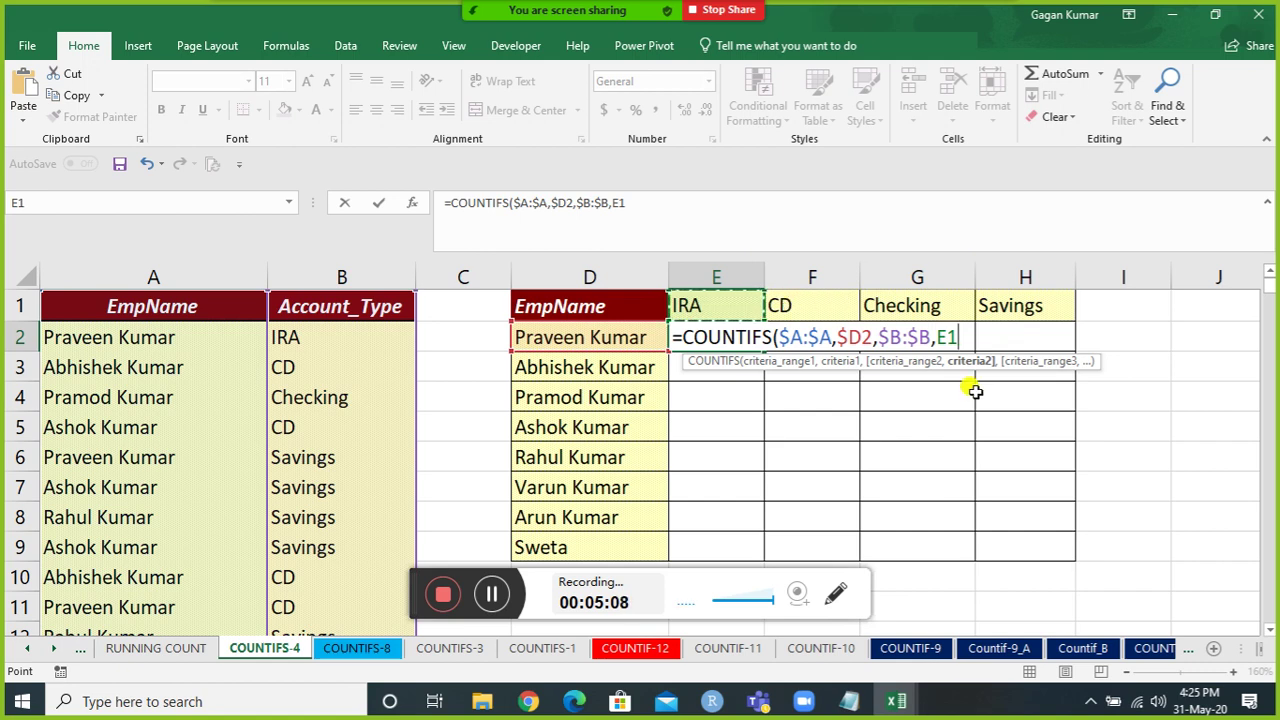
key("F4")
key("F4")
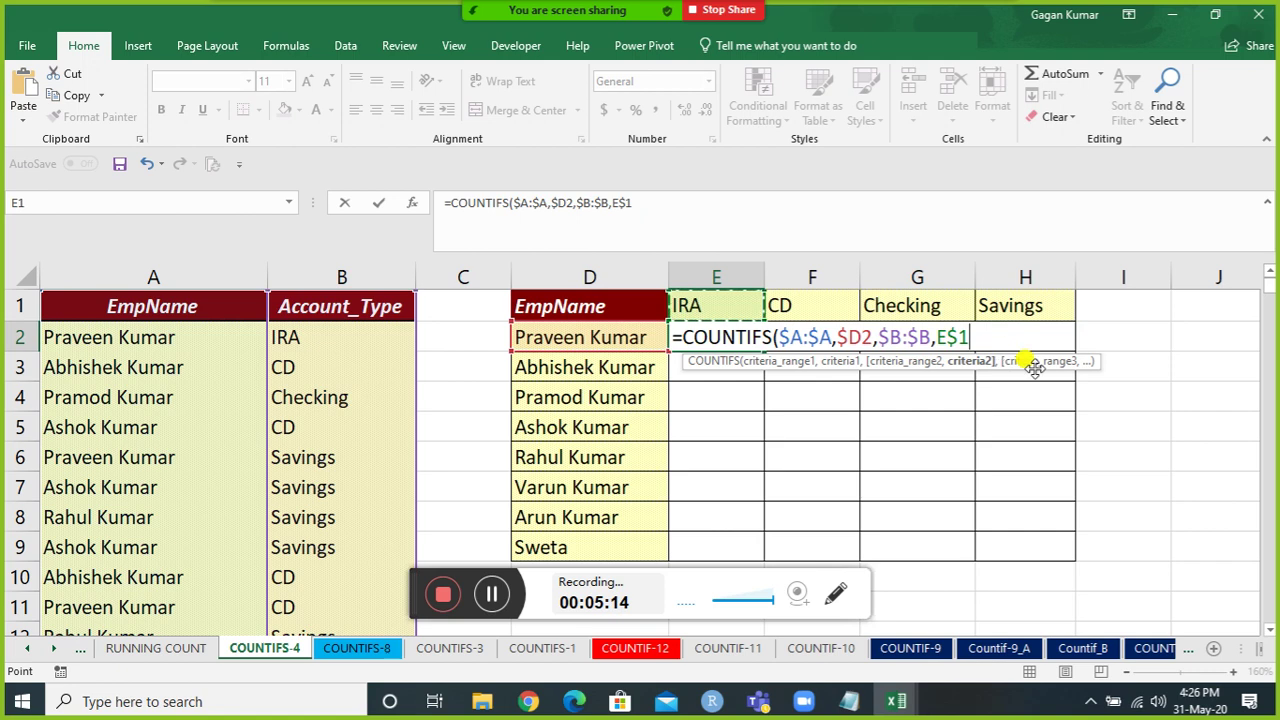
type(")")
key("Return")
Fill the COUNTIFS formula from E2 across and down the whole summary range E2:H9.
key("Left")
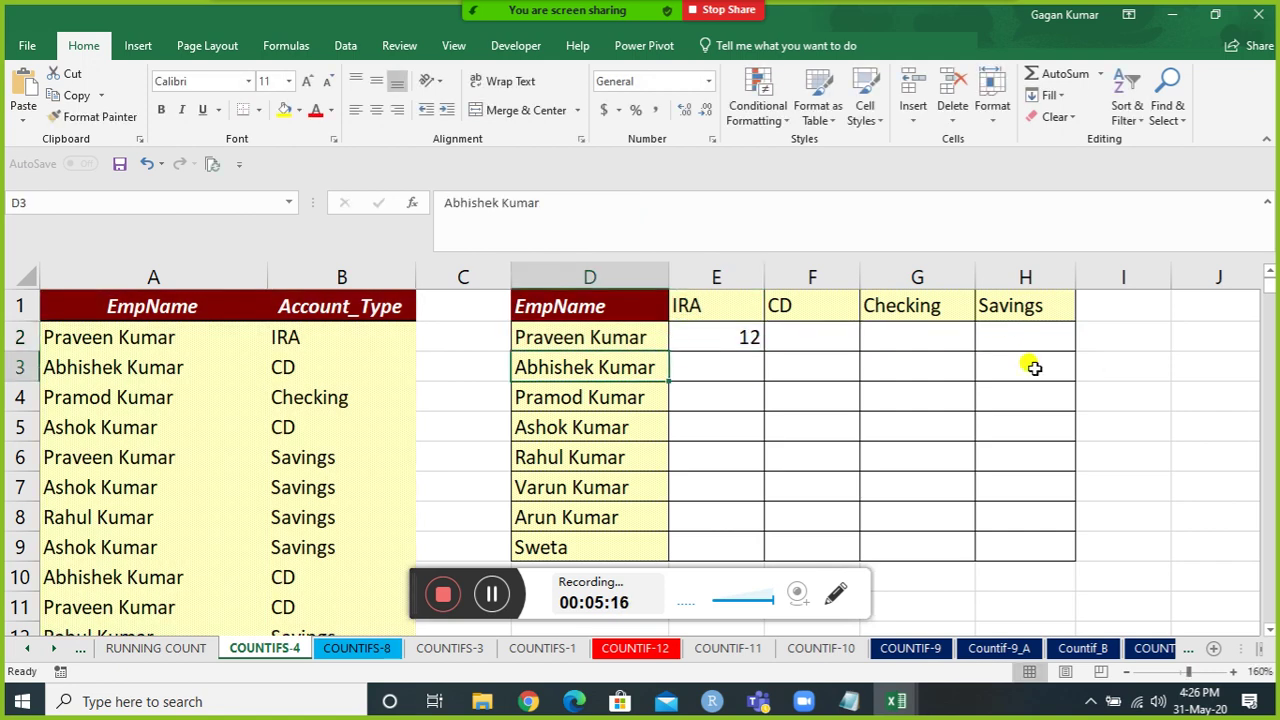
key("ctrl+Down")
key("Right")
key("ctrl+shift+Up")
key("shift+Right")
key("shift+Right")
key("shift+Right")
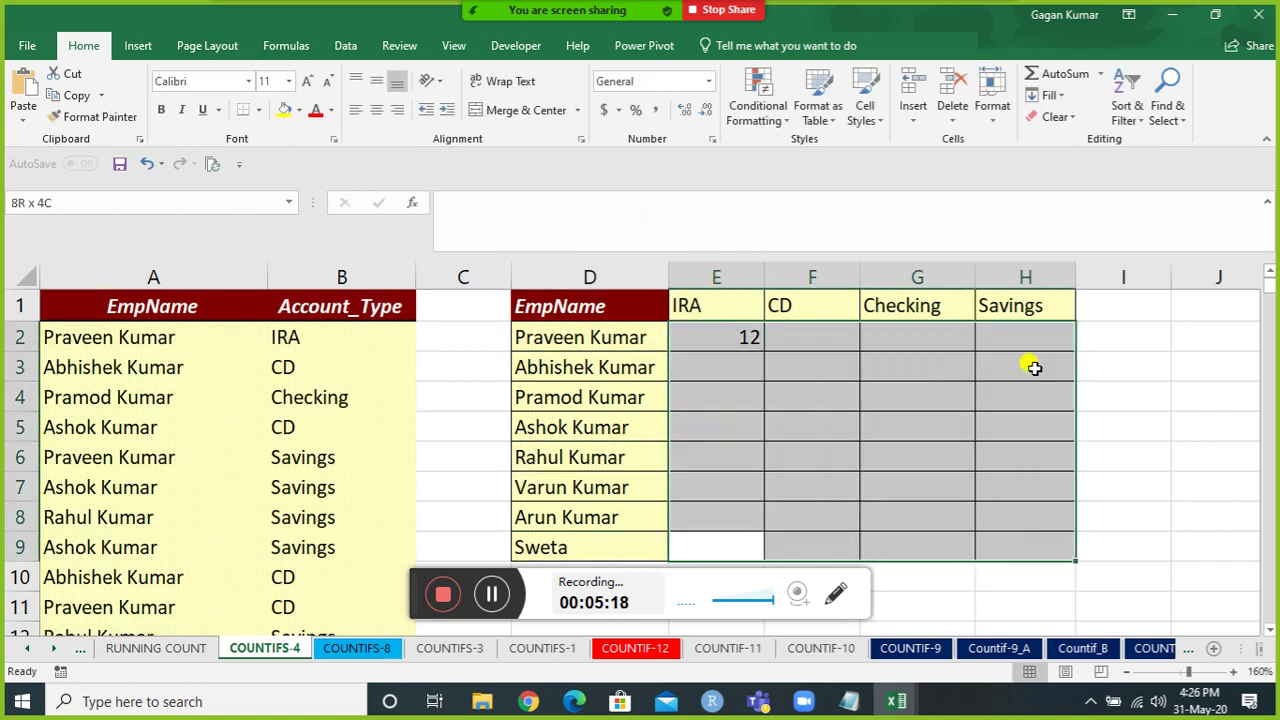
key("ctrl+r")
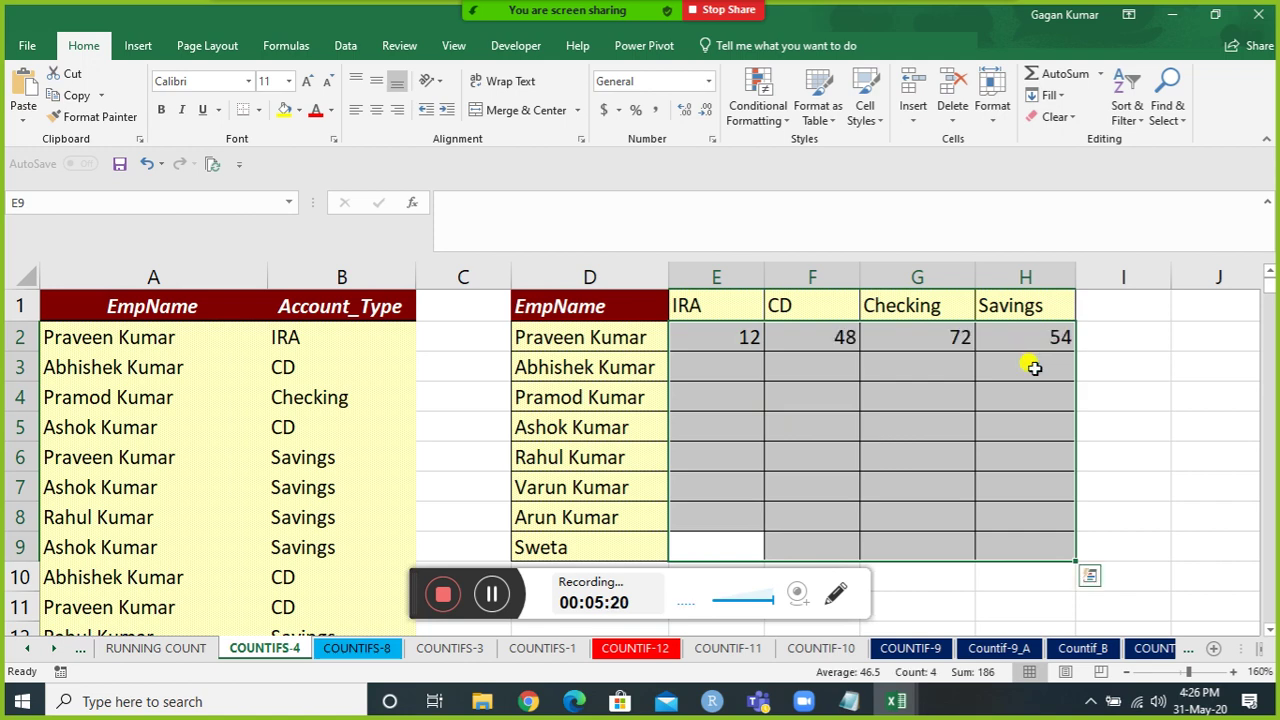
key("ctrl+d")
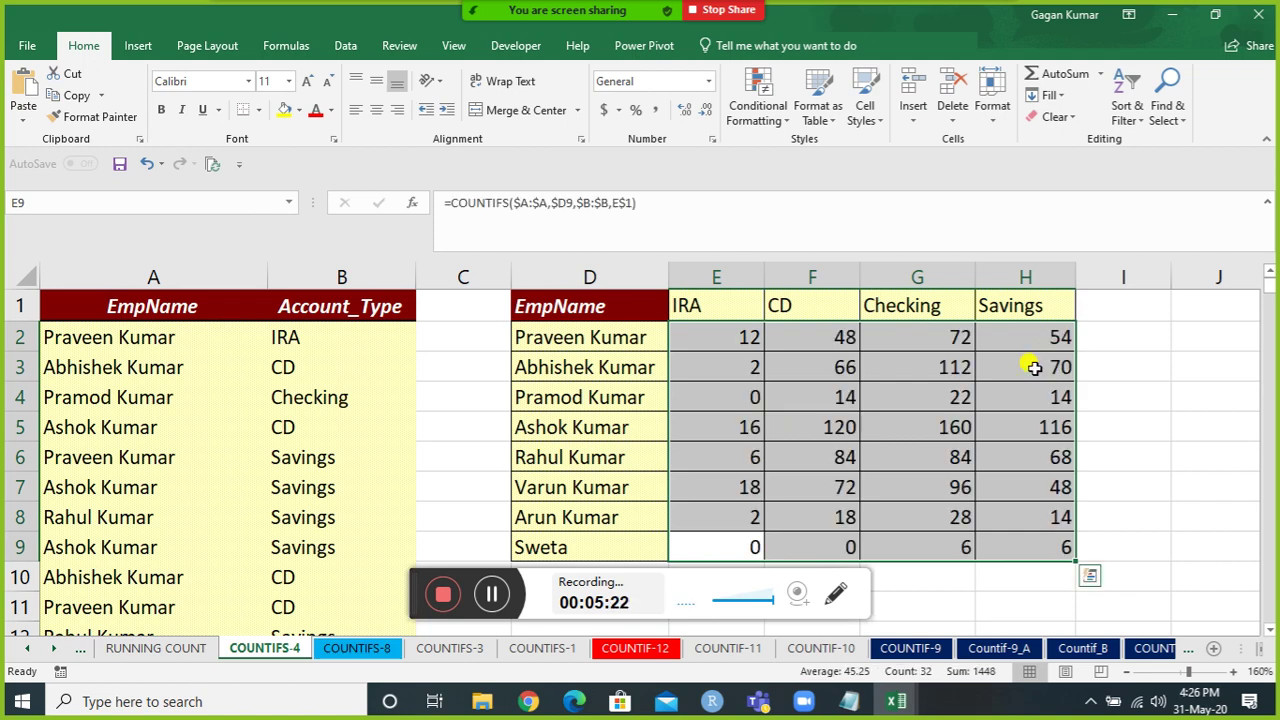
Examine the filled COUNTIFS formulas across the summary table to see how their employee and account type references shift.
key("Up")
key("Up")
key("Up")
key("Up")
key("Up")
key("Up")
key("Up")
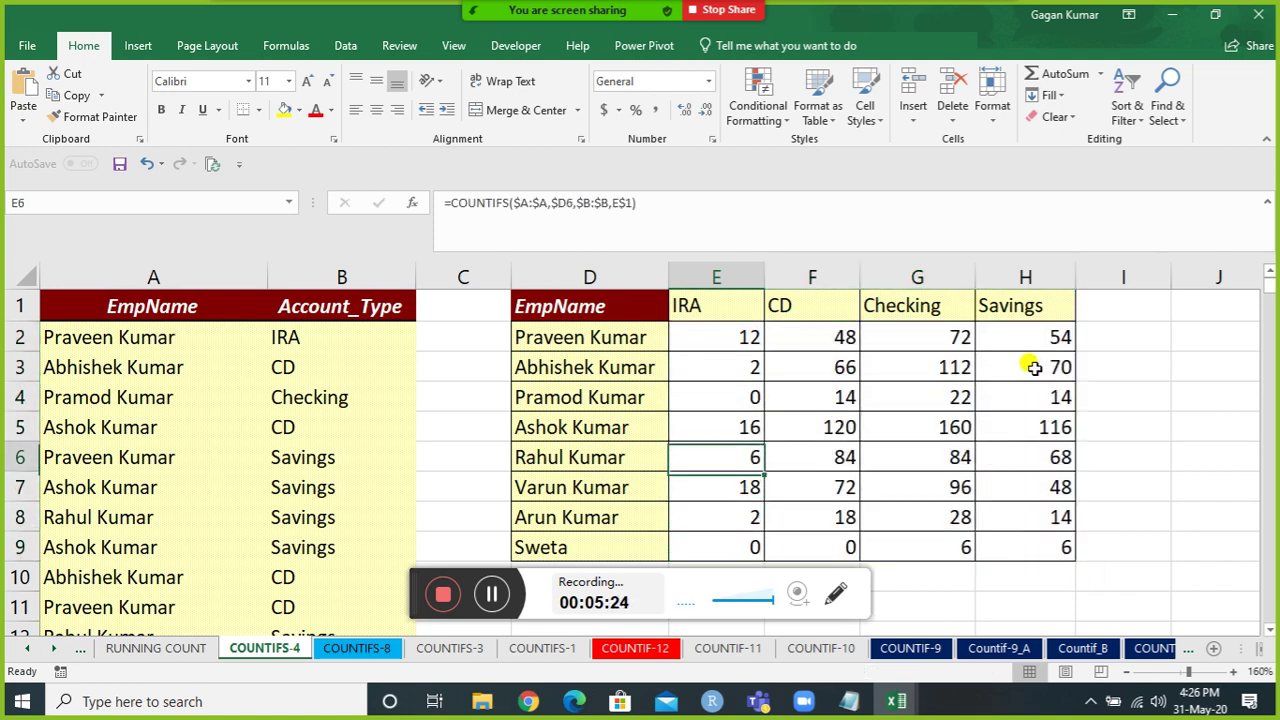
key("Left")
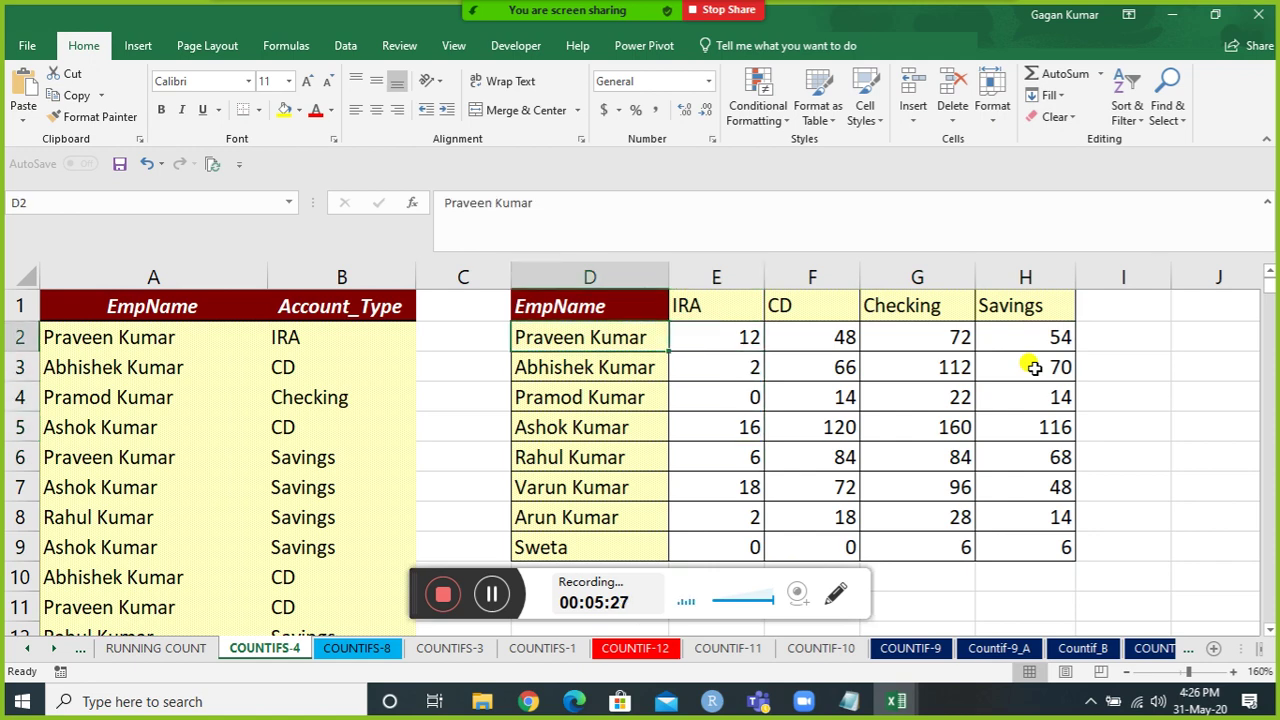
key("Down")
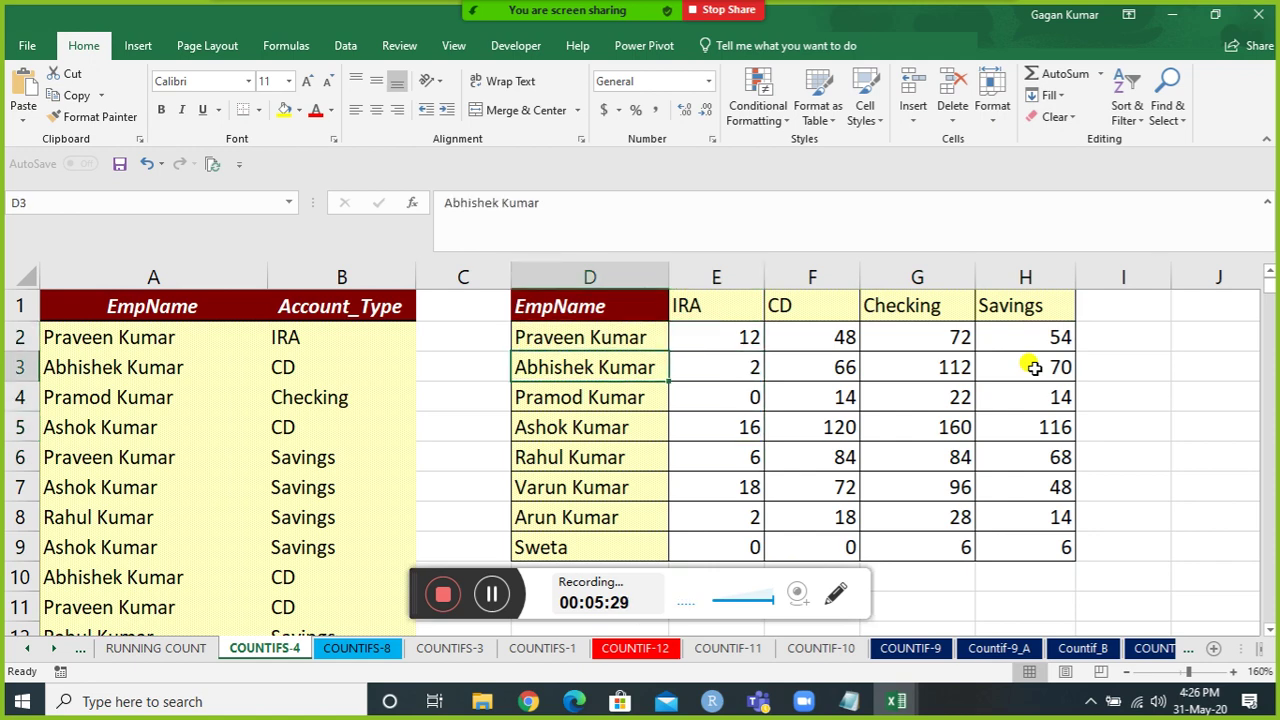
key("Right")
key("Right")
key("Down")
key("Right")
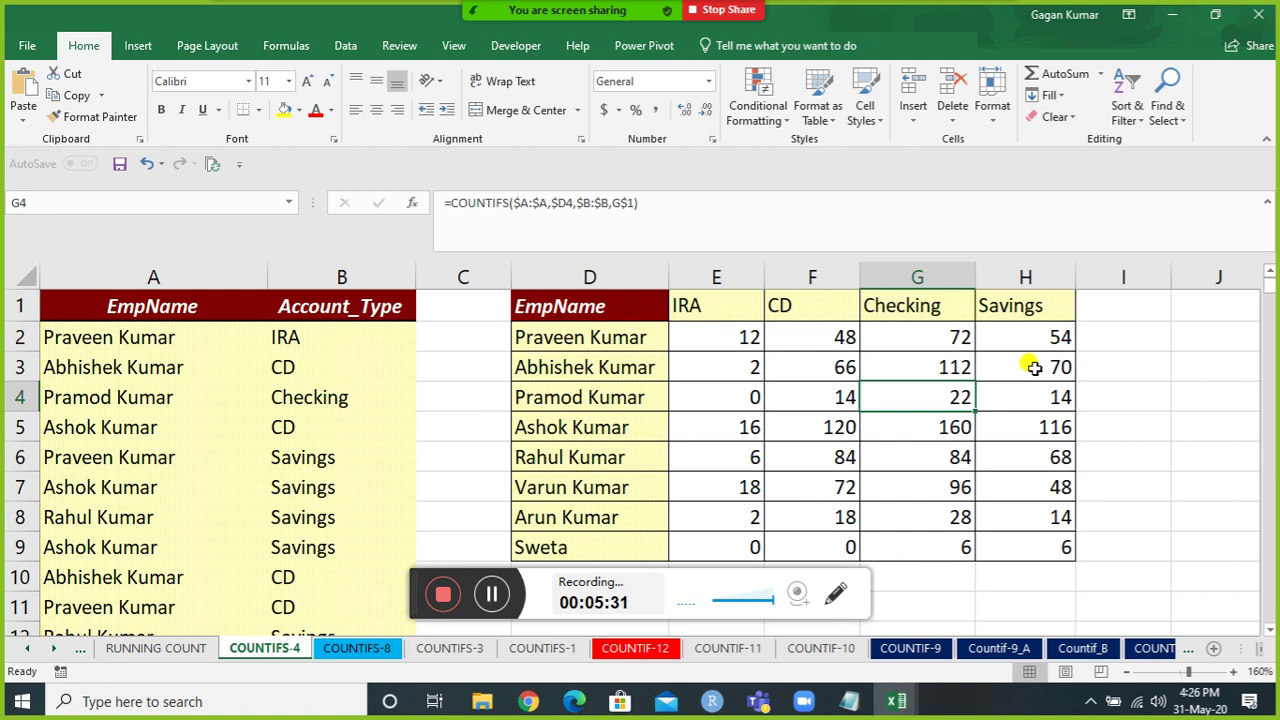
key("Up")
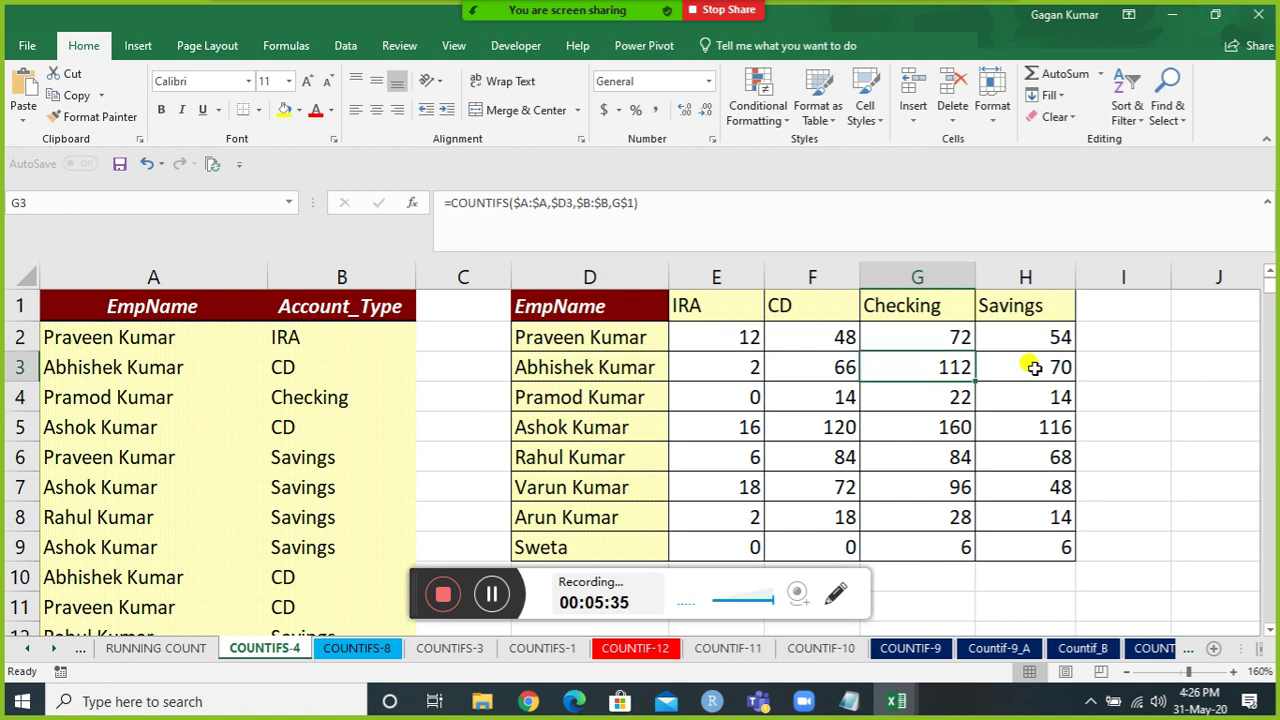
key("Left")
key("Left")
key("Right")
key("Right")
Turn on filtering for the EmpName and Account_Type data table starting at A1.
key("ctrl+Left")
key("ctrl+Home")
key("alt+d")
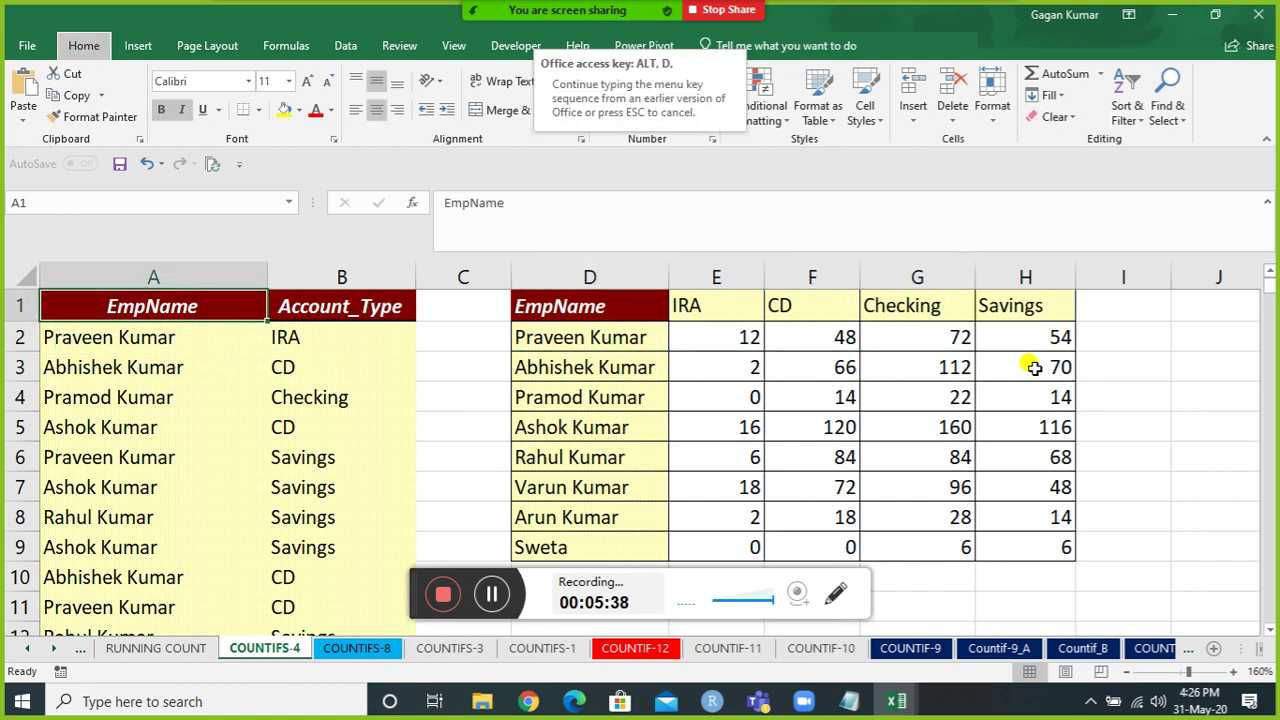
key("f")
key("f")
Filter the EmpName column to show only the records of the employee listed in D3.
key("alt+Down")
key("Down")
key("Down")
key("Down")
key("Down")
key("Down")
key("Down")
key("Down")
key("Down")
key("Up")
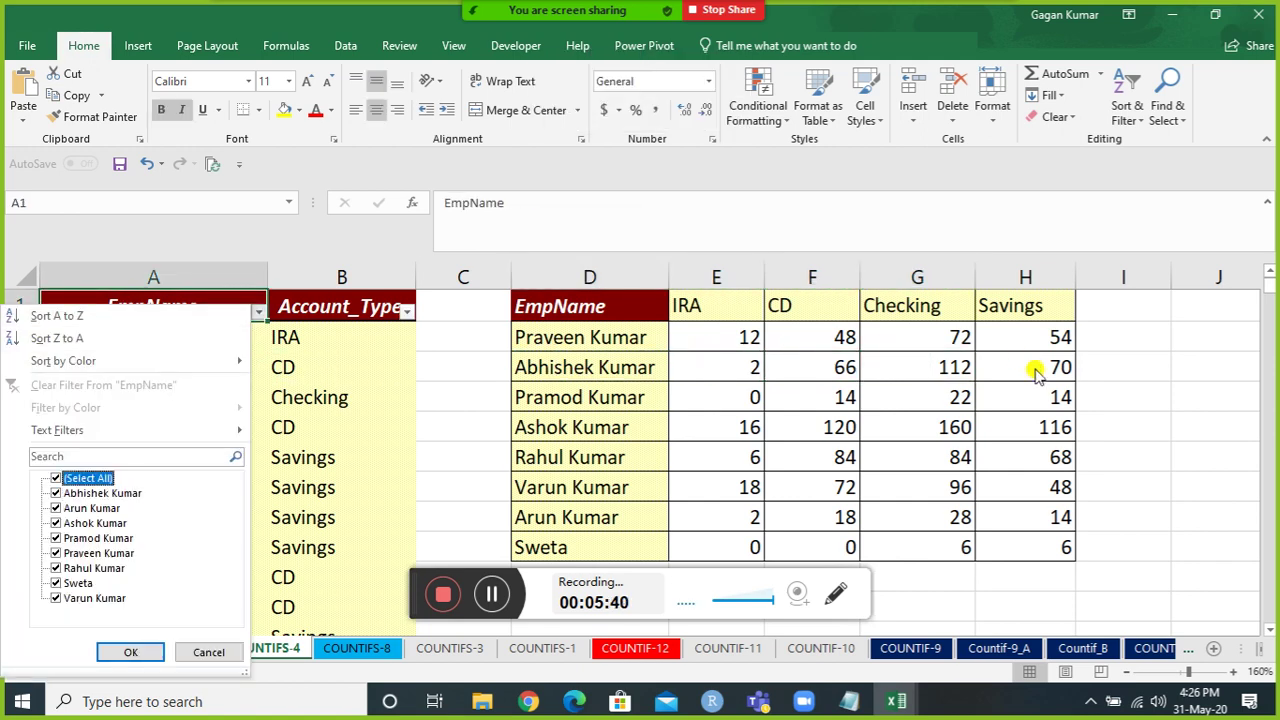
key("space")
key("Down")
key("space")
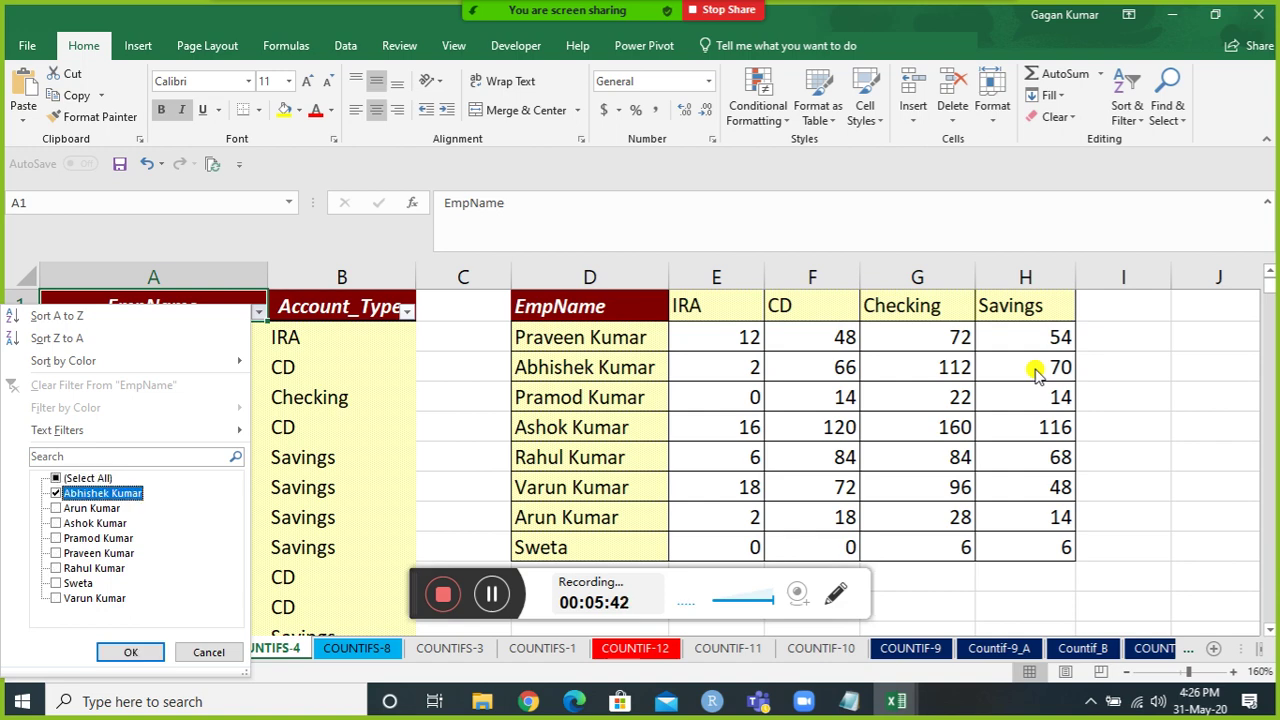
key("Return")
Filter the Account_Type column to show only Checking records.
key("Right")
key("alt+Down")
key("Down")
key("Down")
key("Down")
key("Down")
key("Down")
key("Down")
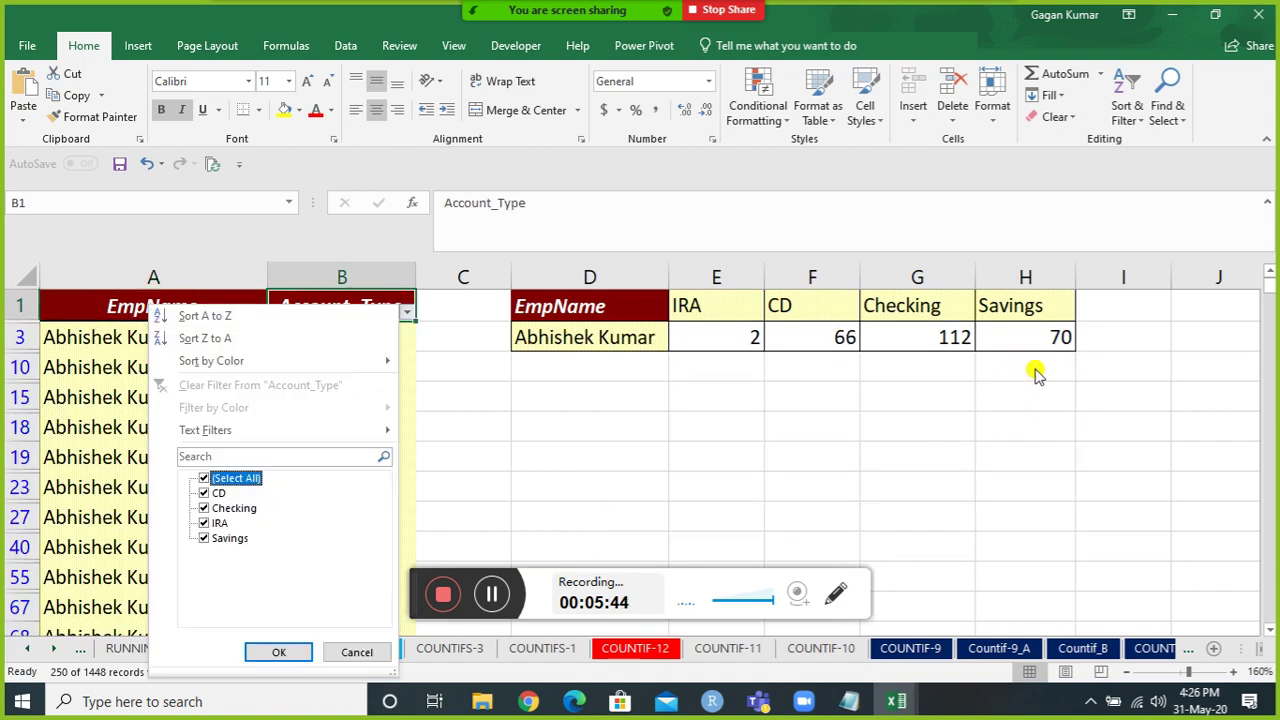
key("space")
key("Down")
key("Down")
key("space")
key("Return")
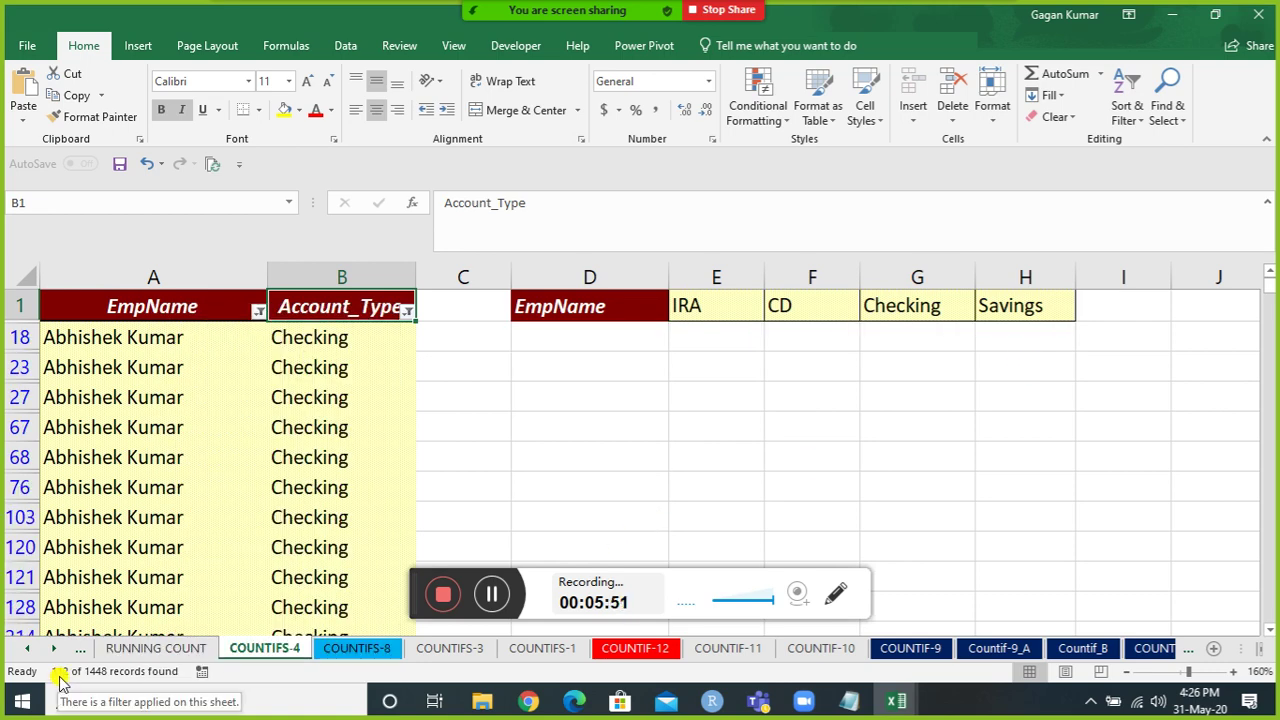
Remove the filters from the data table and return to the formula in E2.
key("alt+d")
key("f")
key("f")
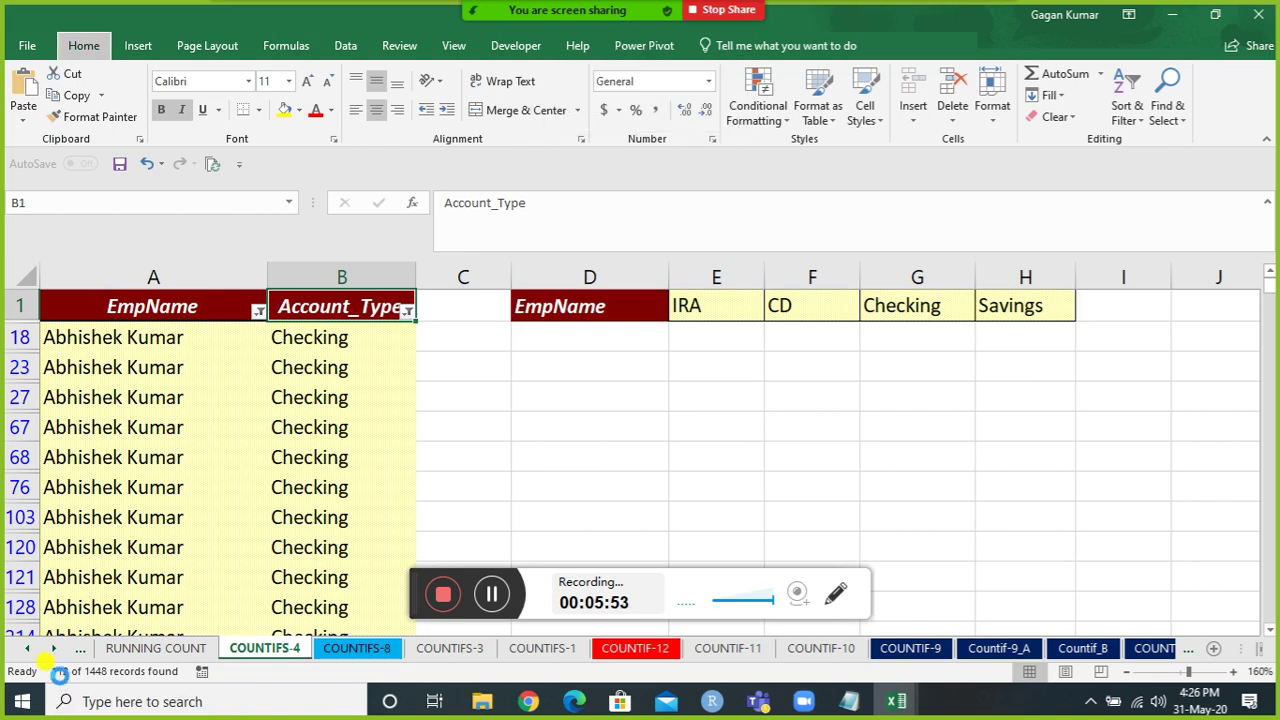
key("Down")
key("Right")
key("Right")
key("Right")
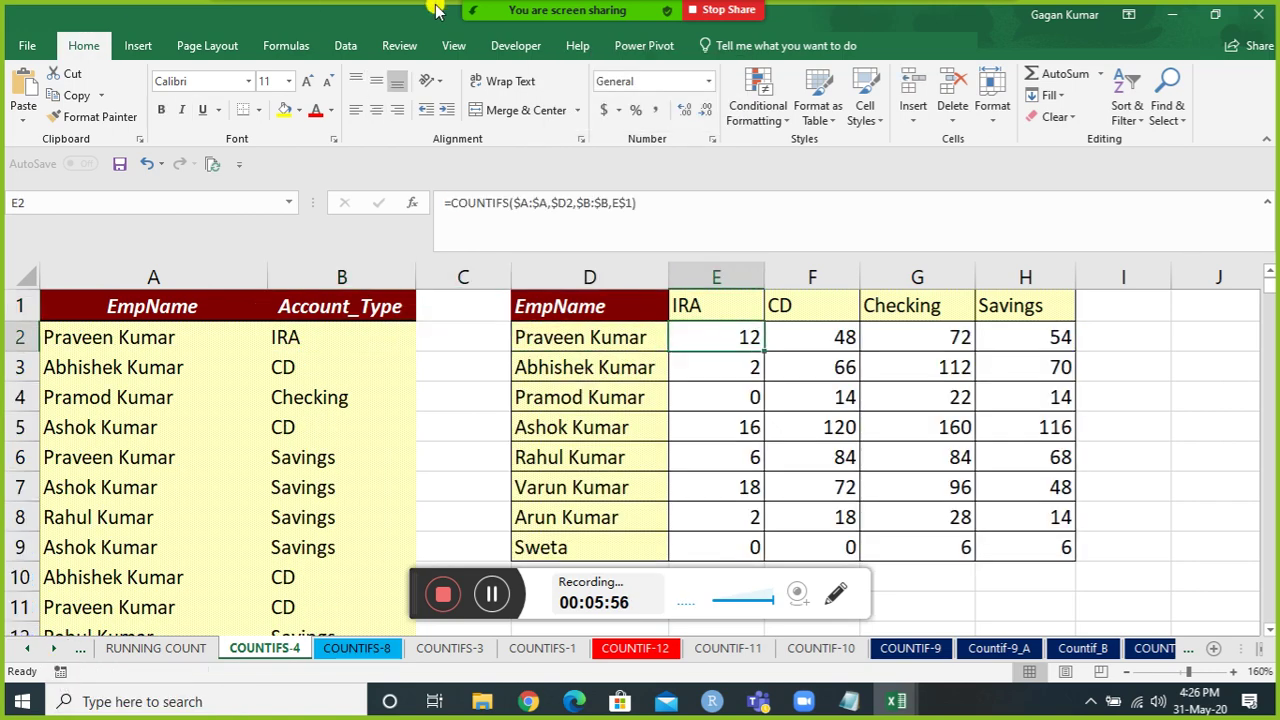
left_click(303, 23)
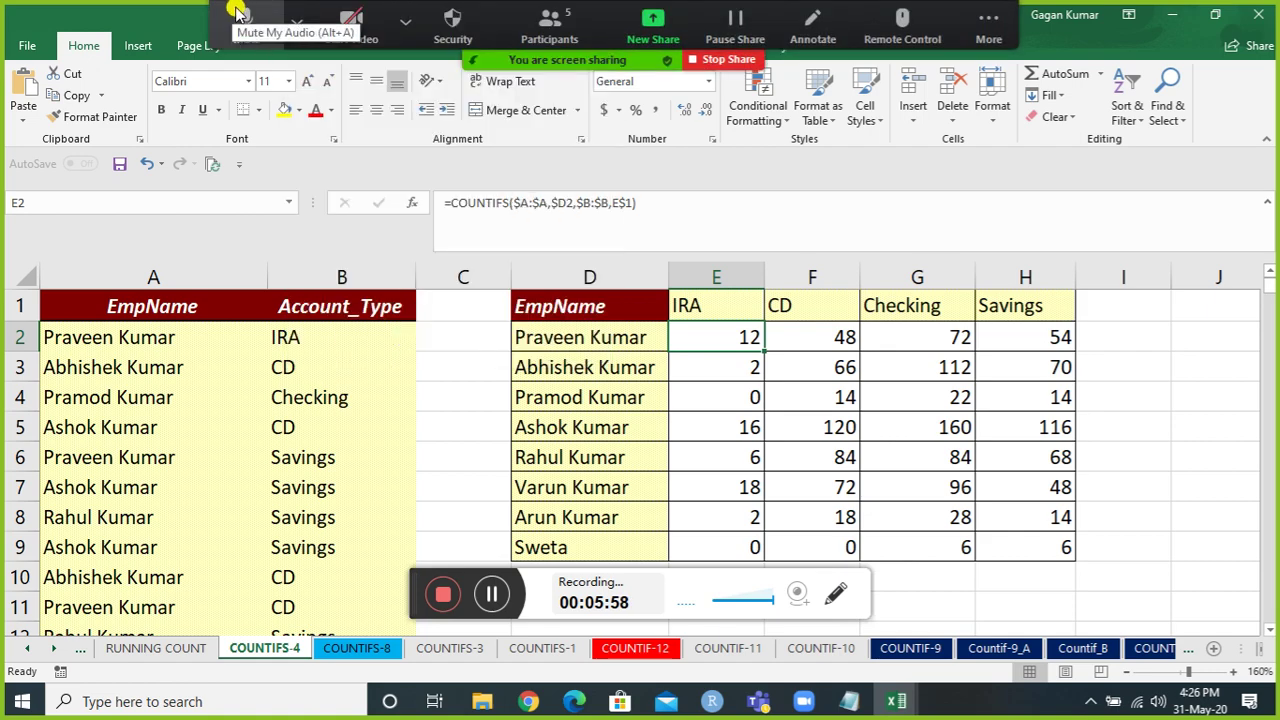
left_click(238, 12)
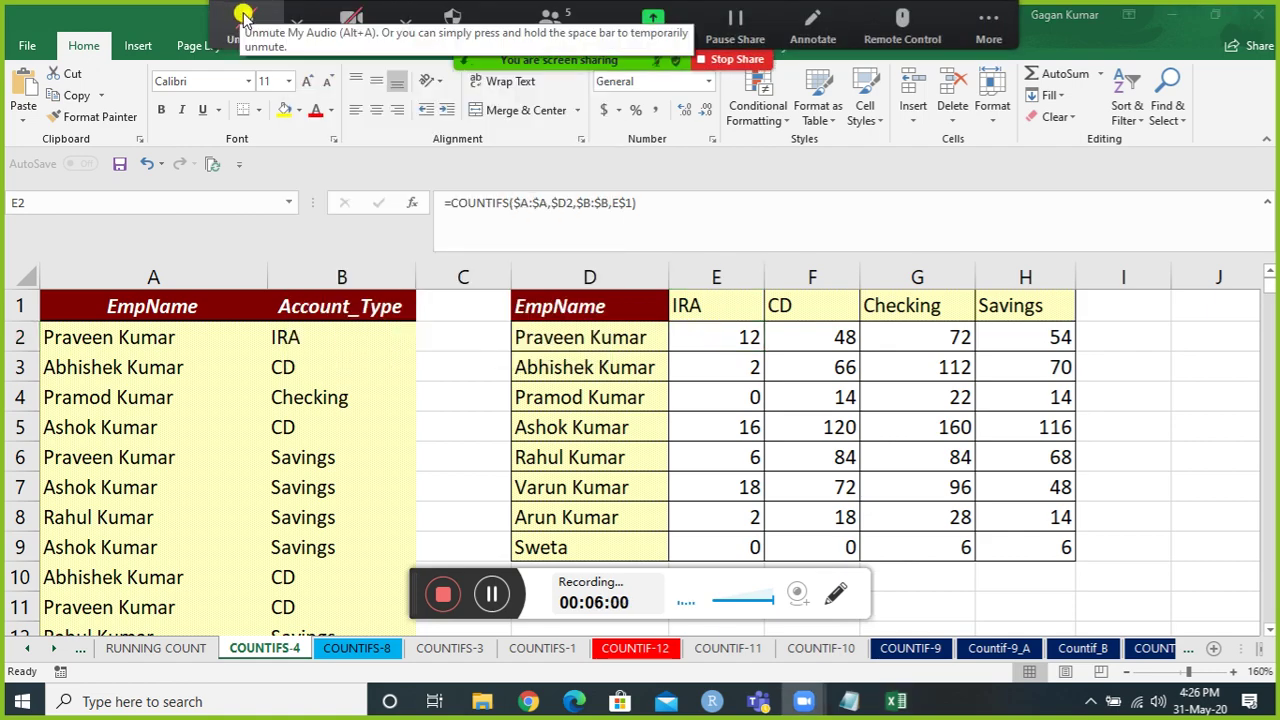
left_click(243, 14)
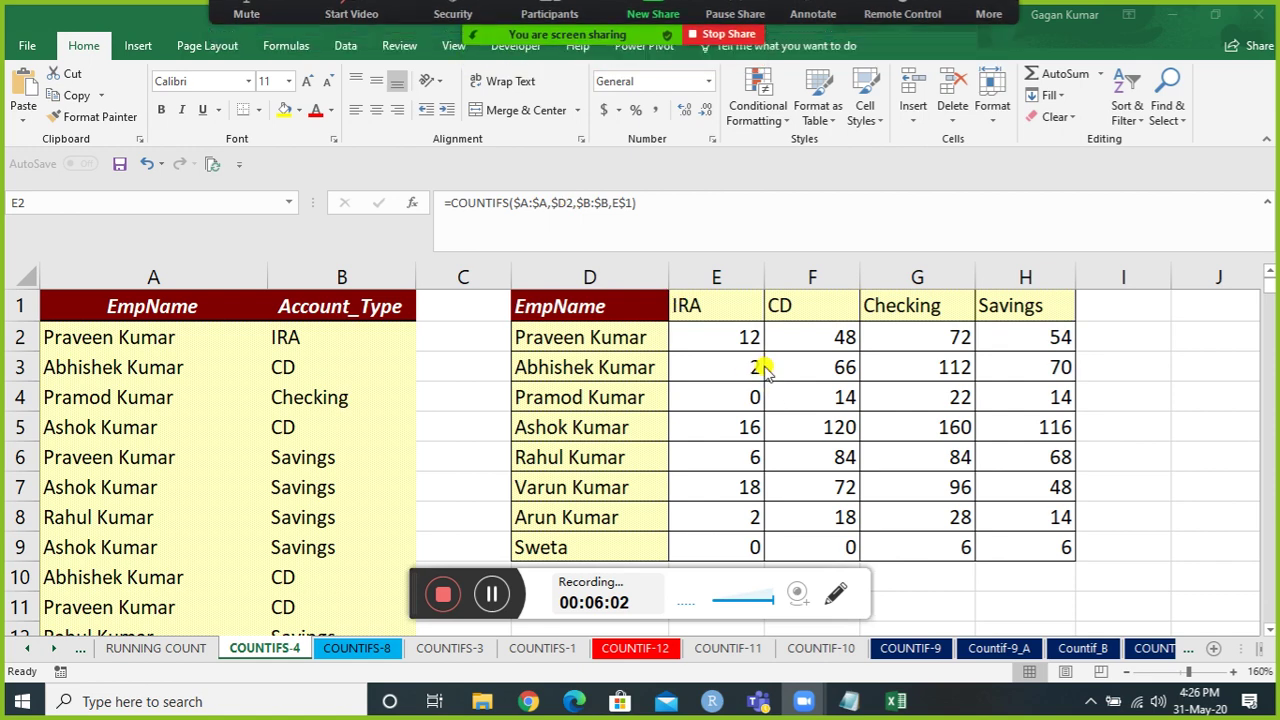
Clear all COUNTIFS formulas from the summary range E2:H9.
left_click(720, 337)
key("ctrl+shift+Down")
key("ctrl+shift+Right")
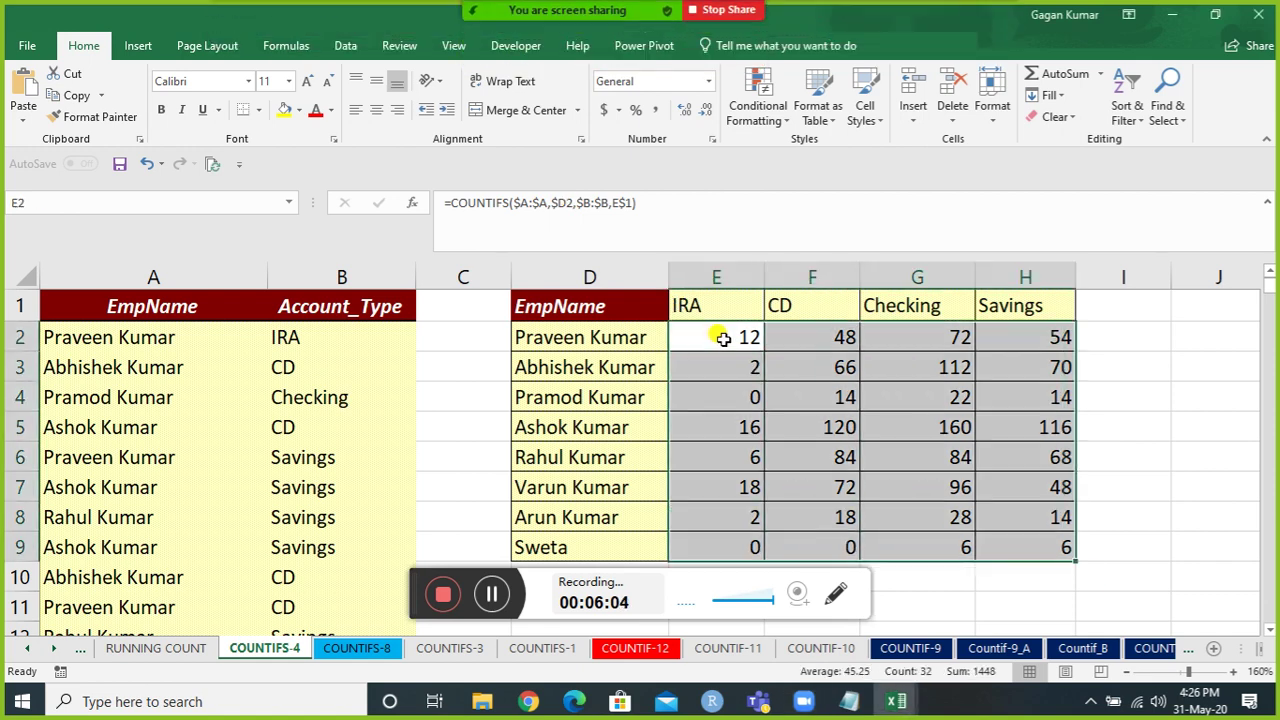
key("Delete")
key("Up")
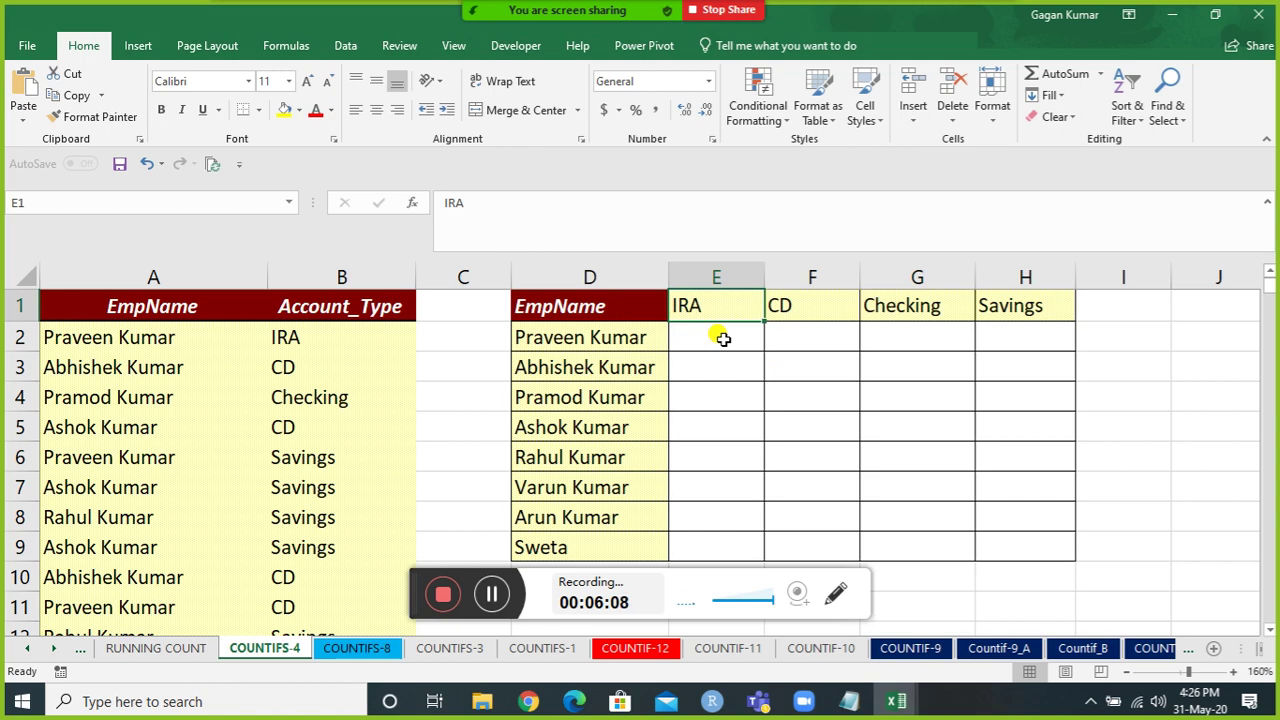
Highlight the EmpName column, the first summary name in D2, and the Account_Type column to review the ranges and criteria.
left_click(720, 337)
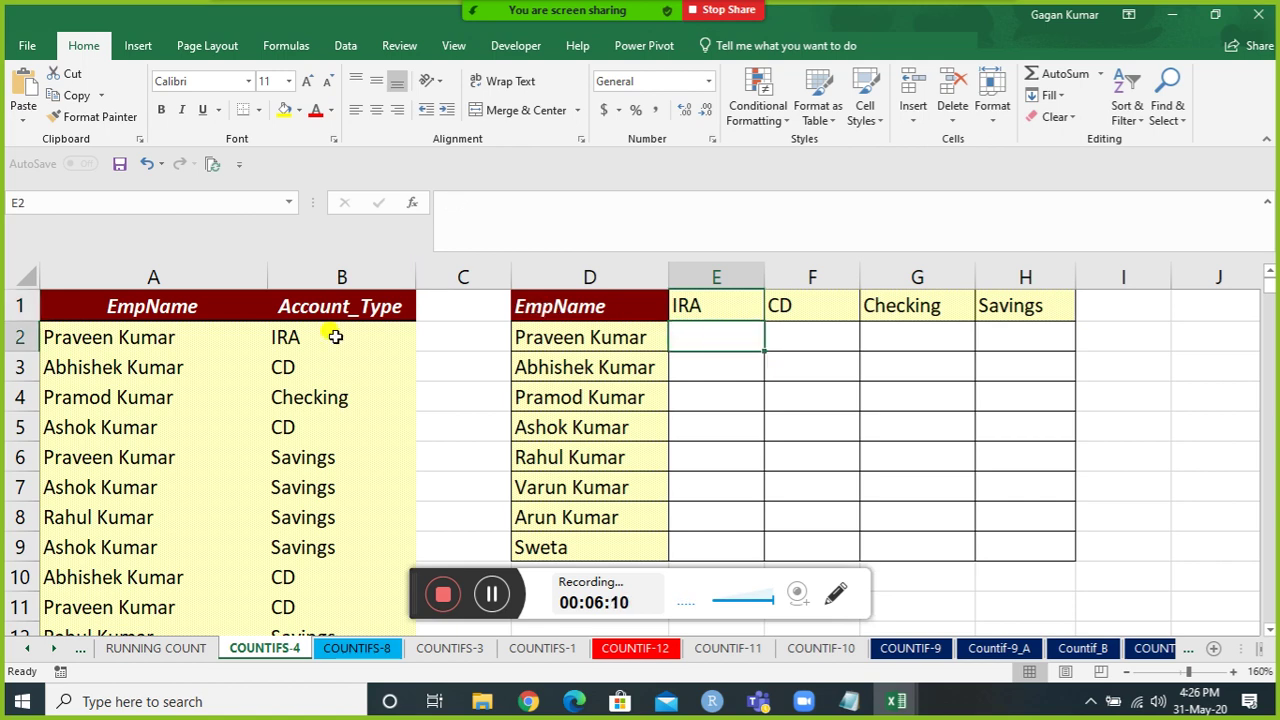
left_click(130, 277)
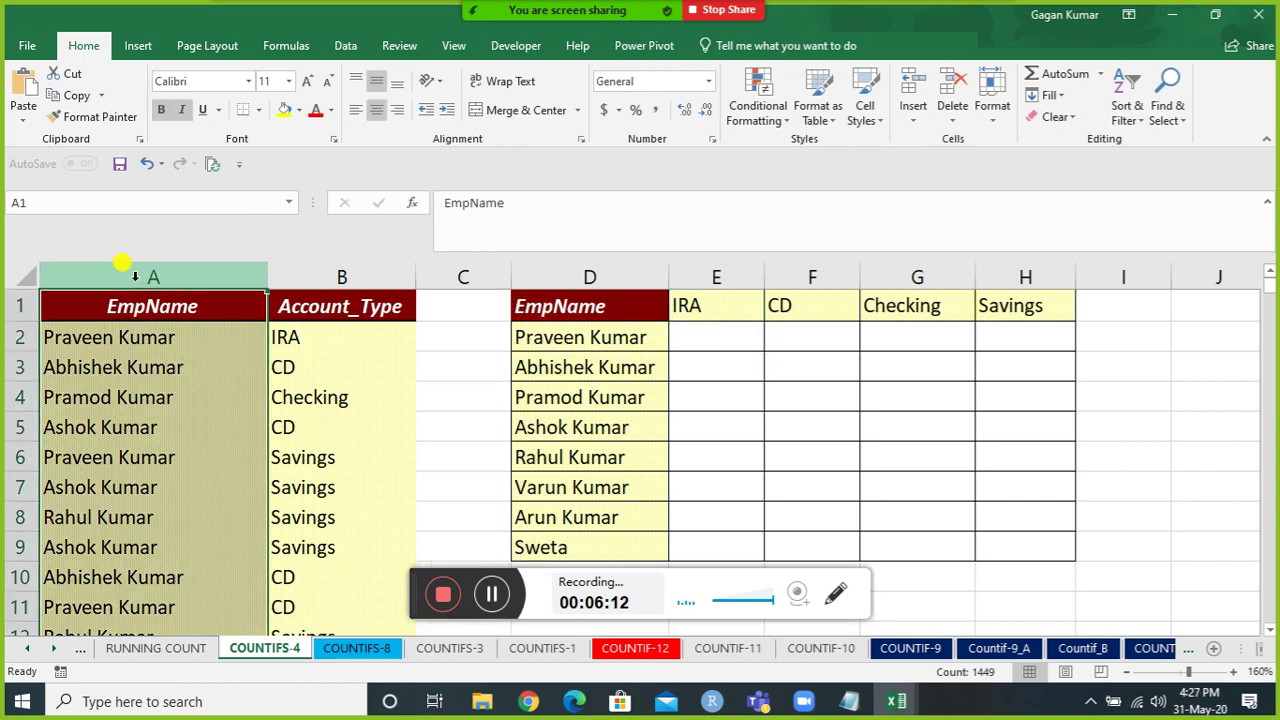
left_click(524, 342)
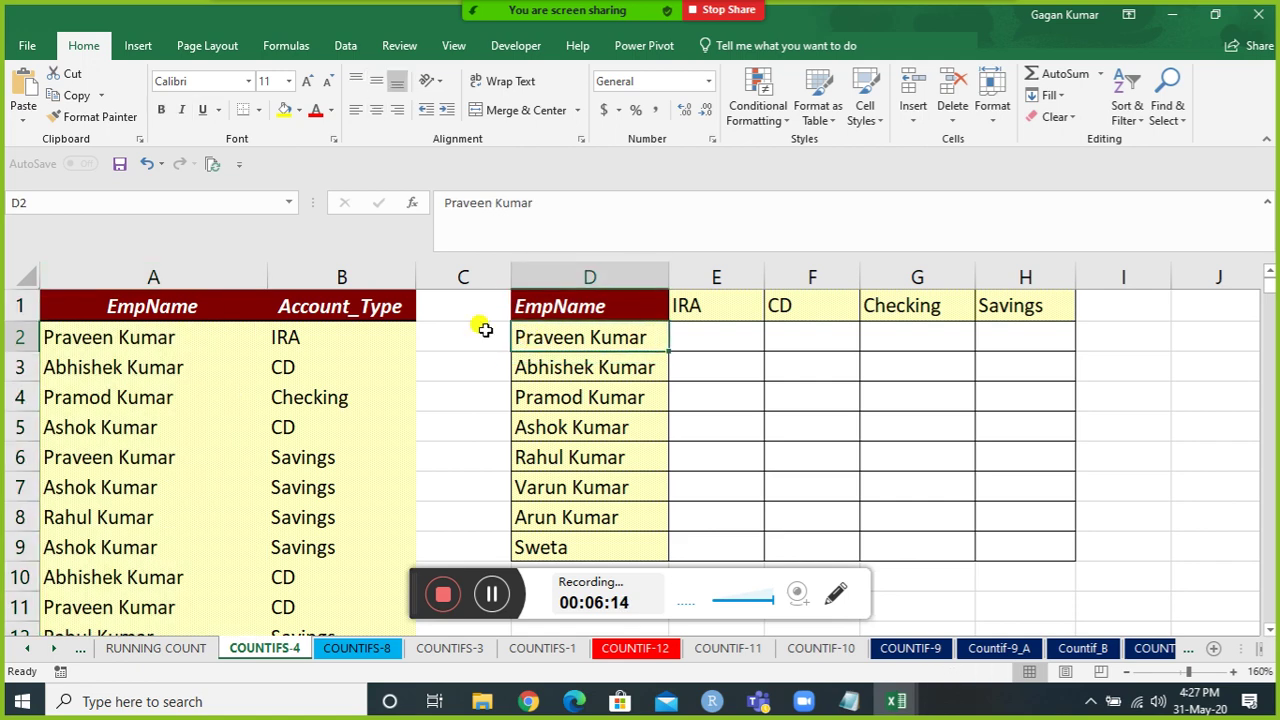
left_click(351, 268)
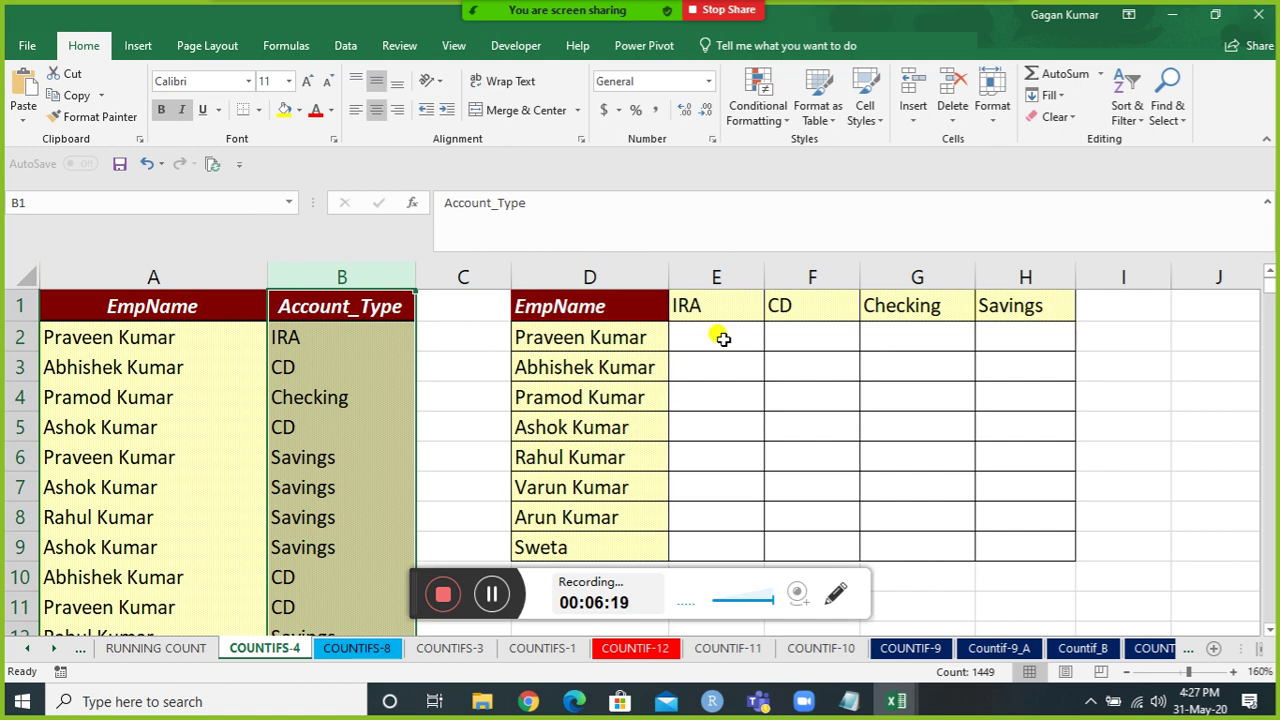
left_click(723, 338)
type("=")
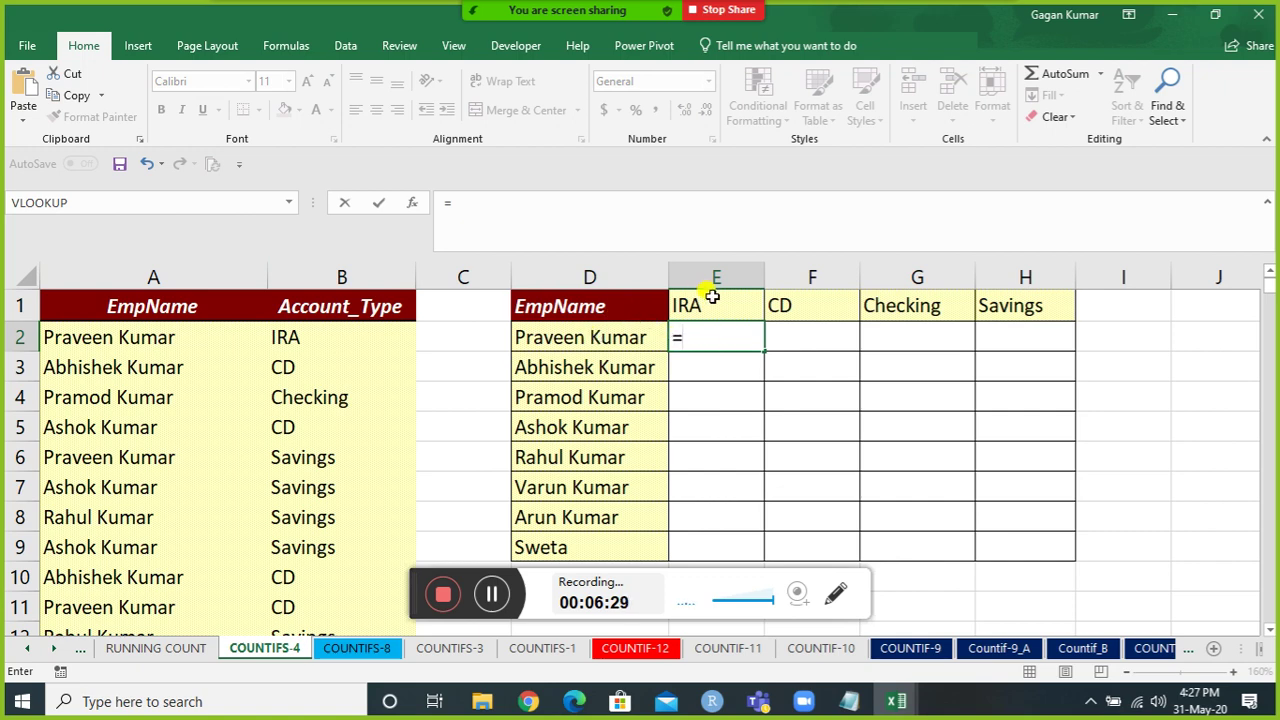
type("coun")
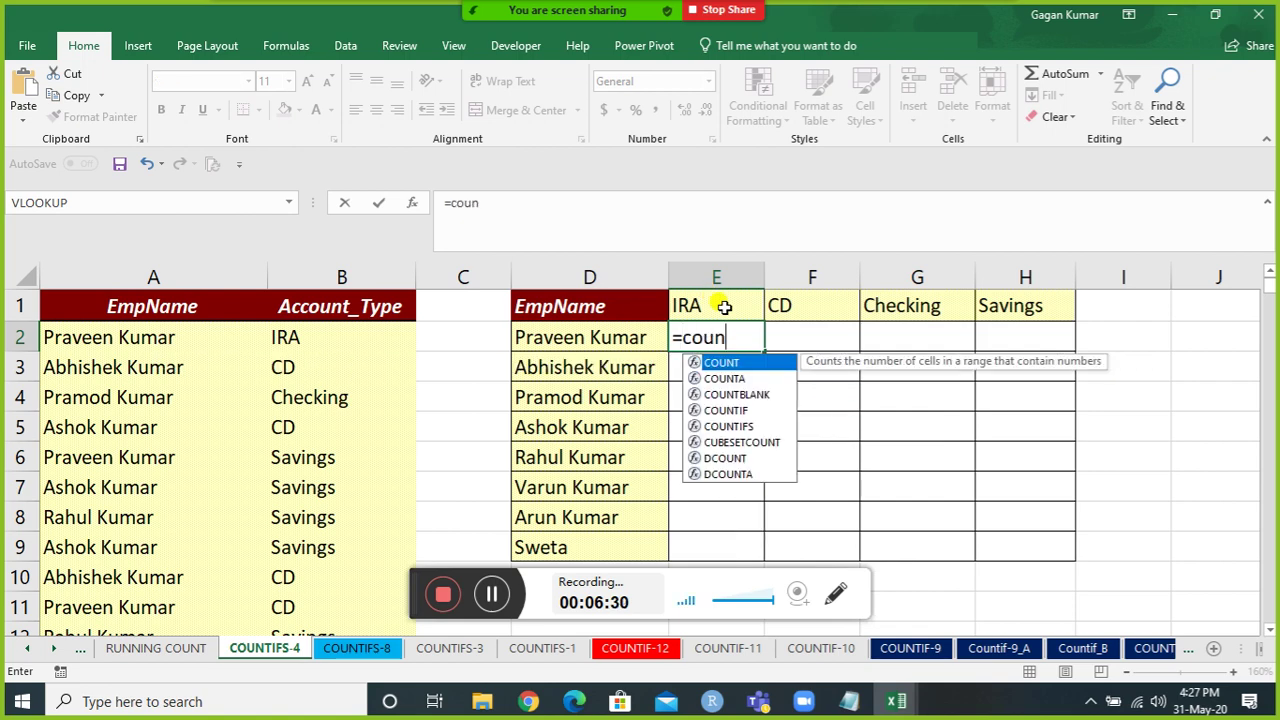
type("tifs(")
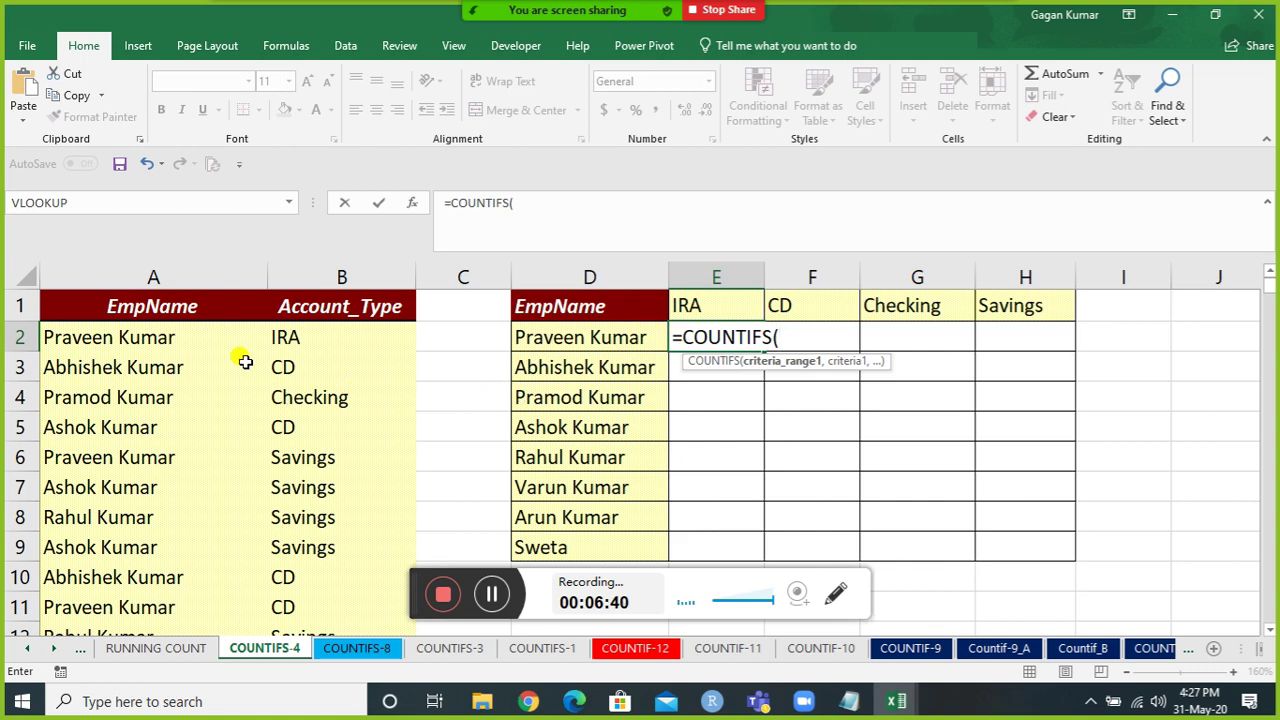
left_click(178, 276)
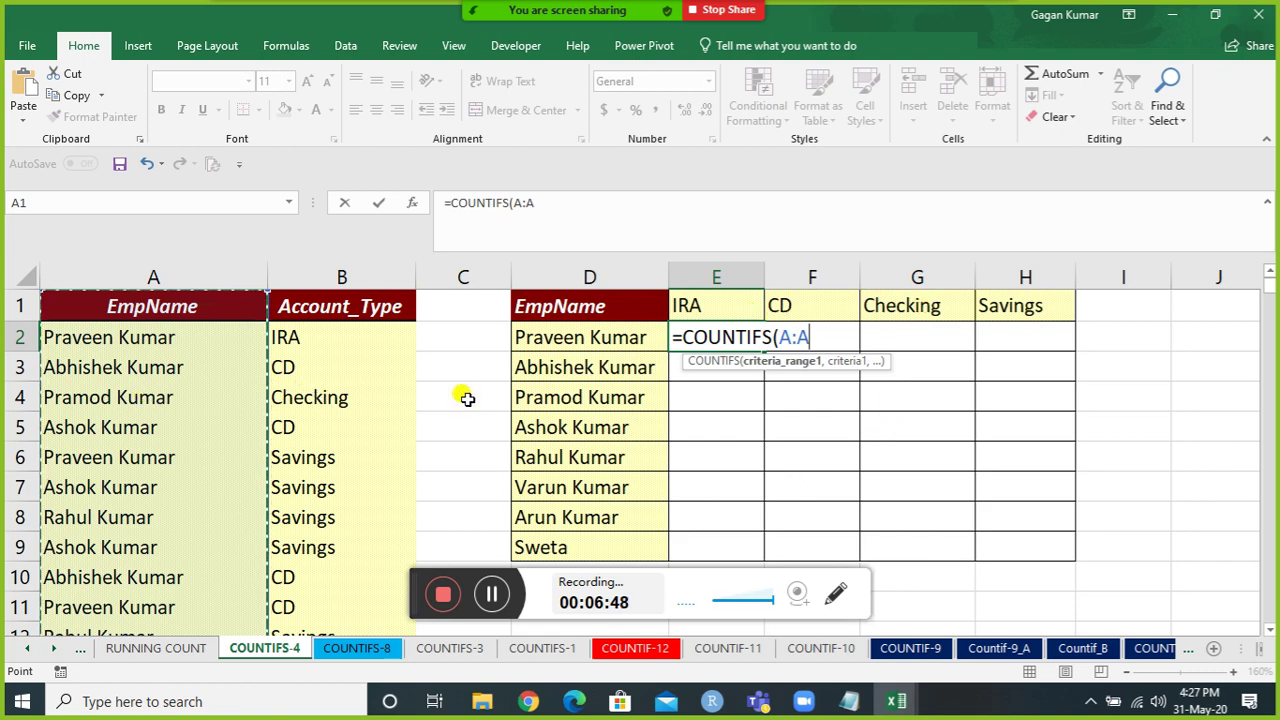
key("F4")
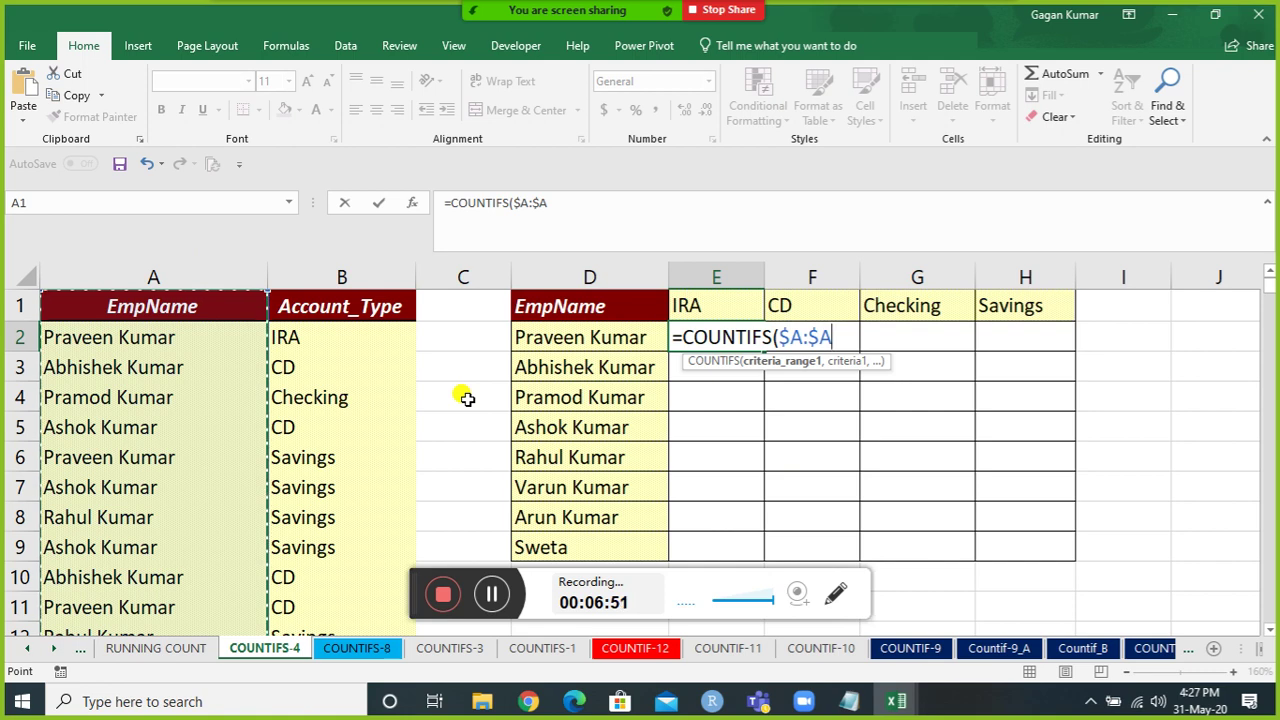
type(",")
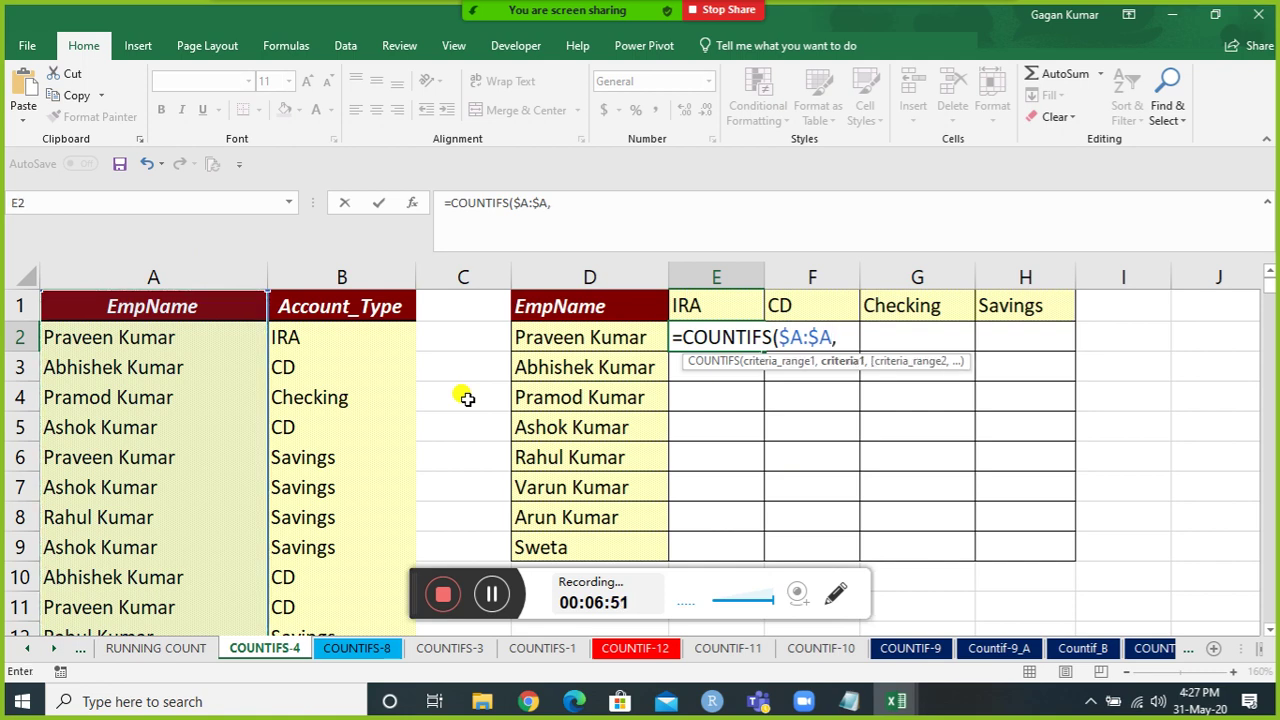
left_click(632, 339)
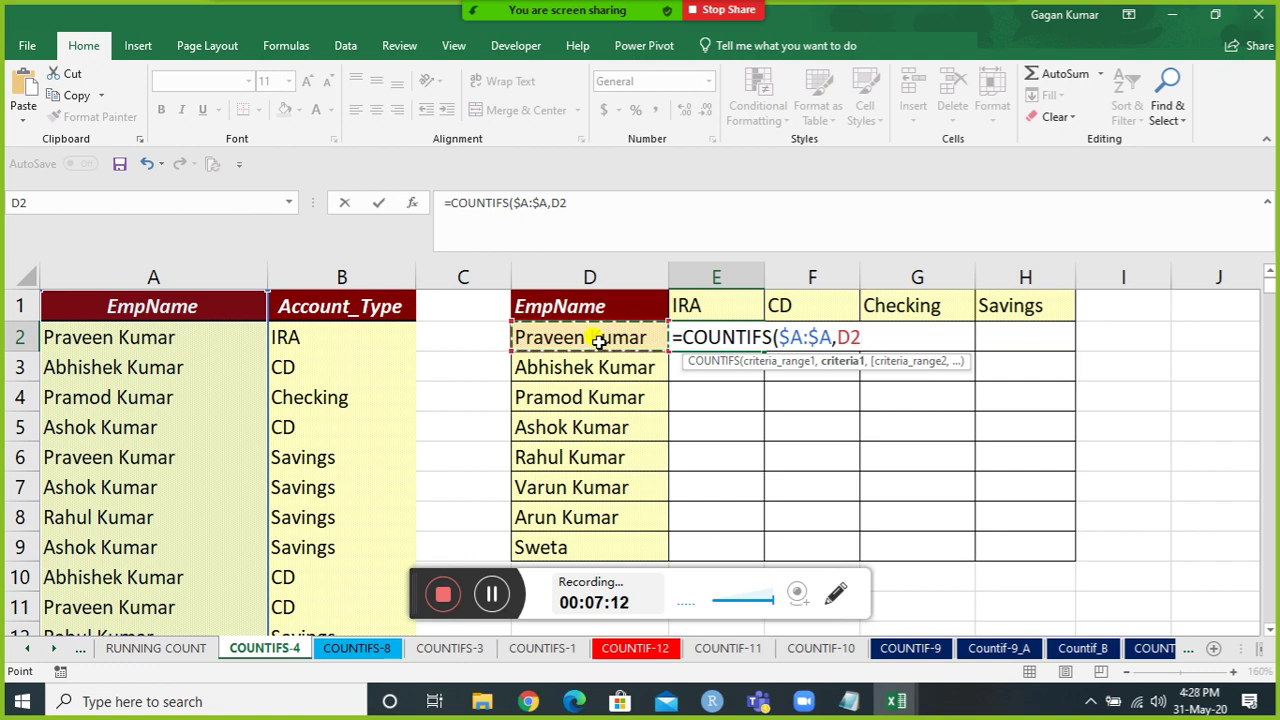
mouse_move(510, 7)
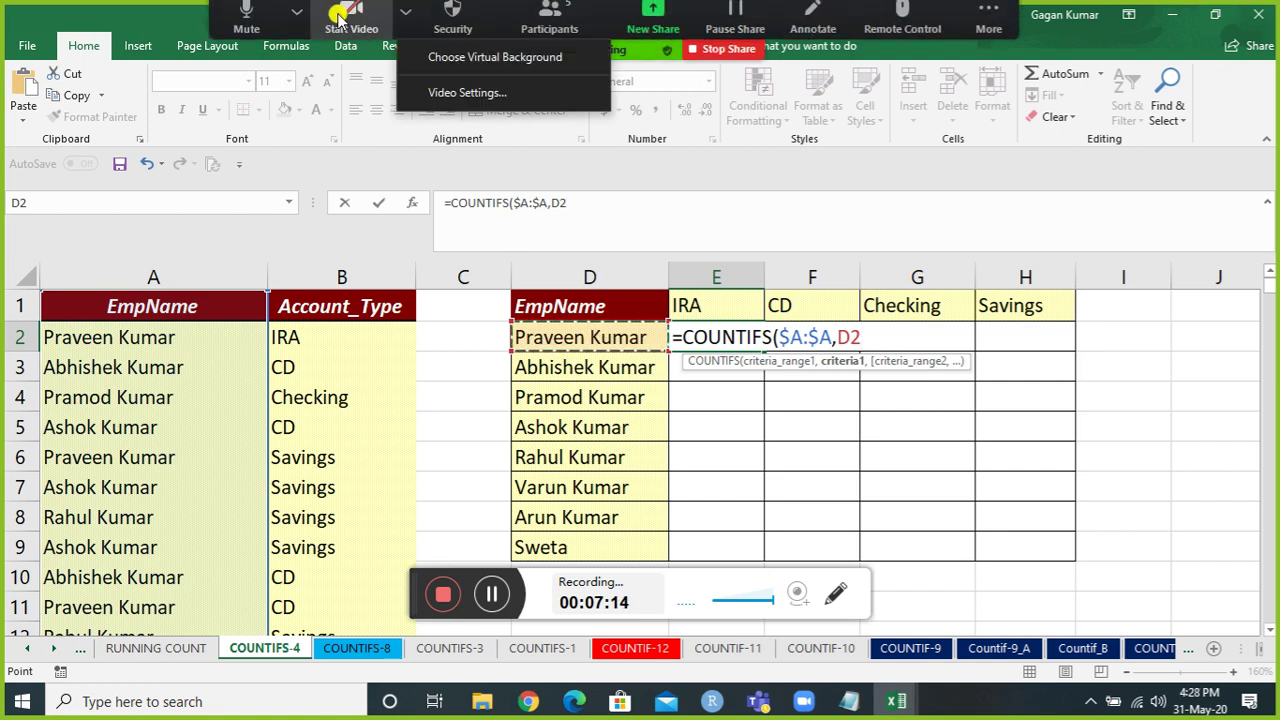
left_click(248, 21)
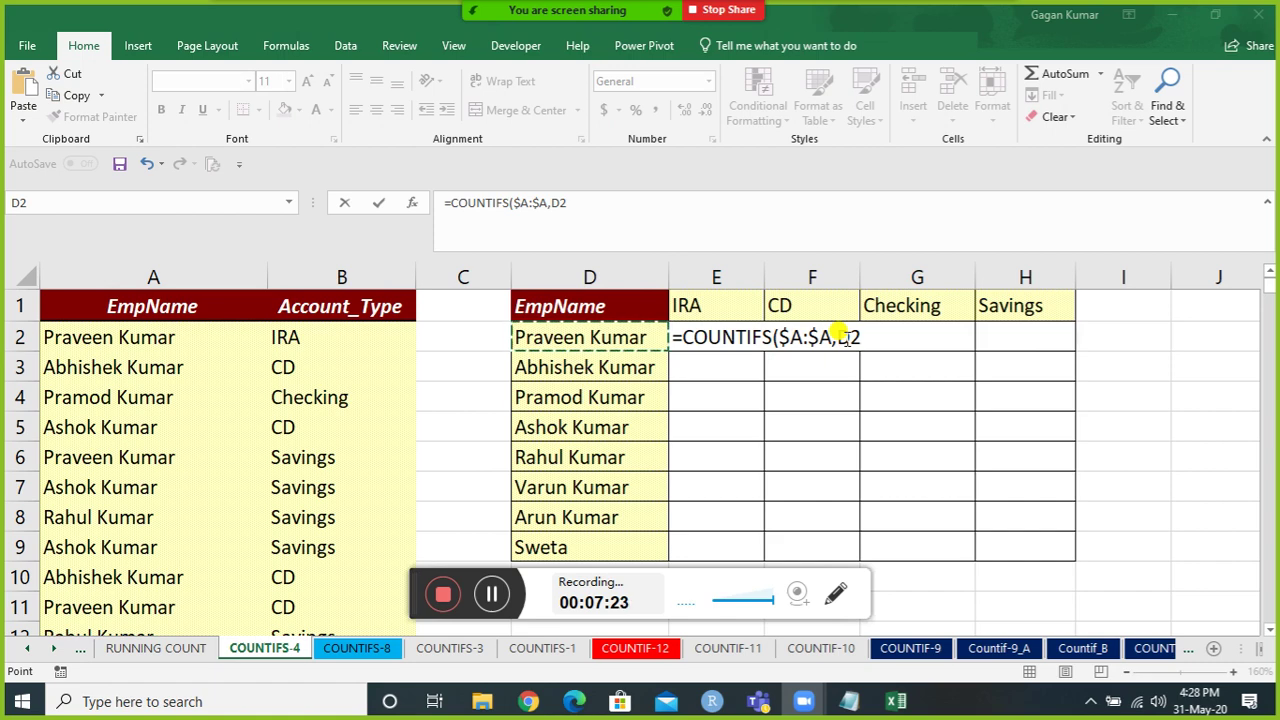
left_click(826, 370)
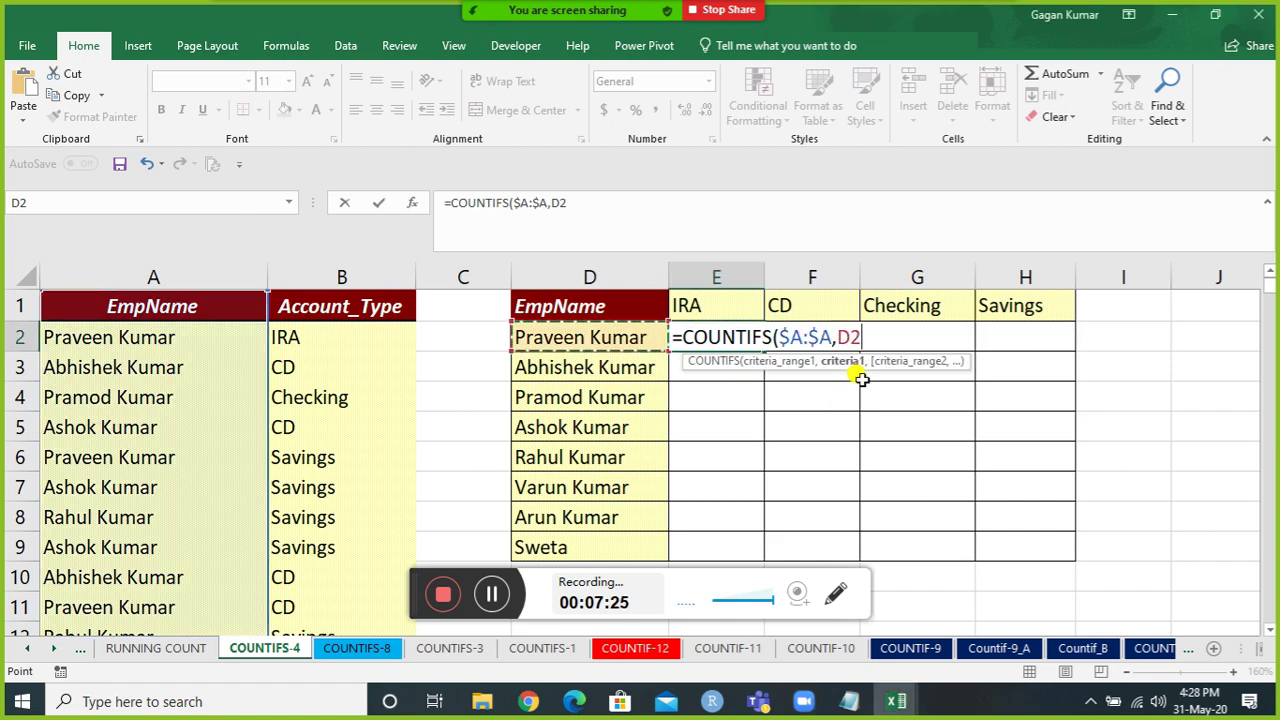
key("Escape")
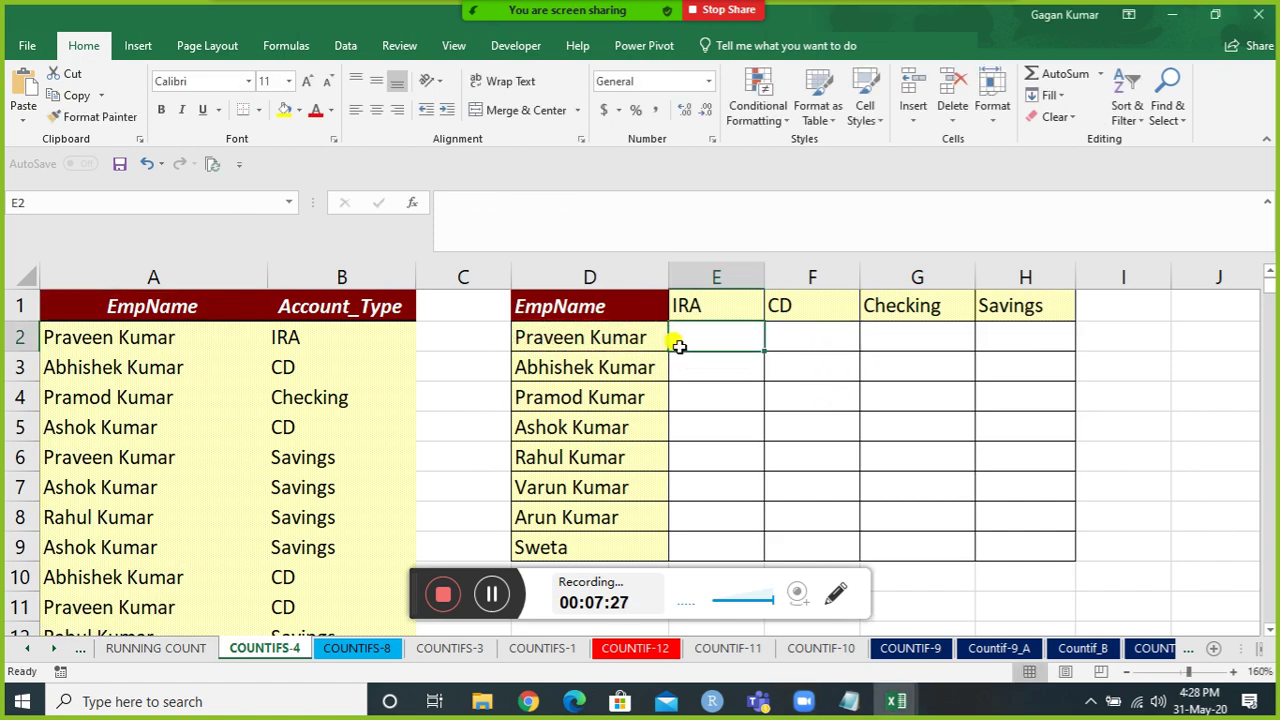
Start a COUNTIFS formula in cell E2, up to its opening parenthesis.
type("=countif")
key("Tab")
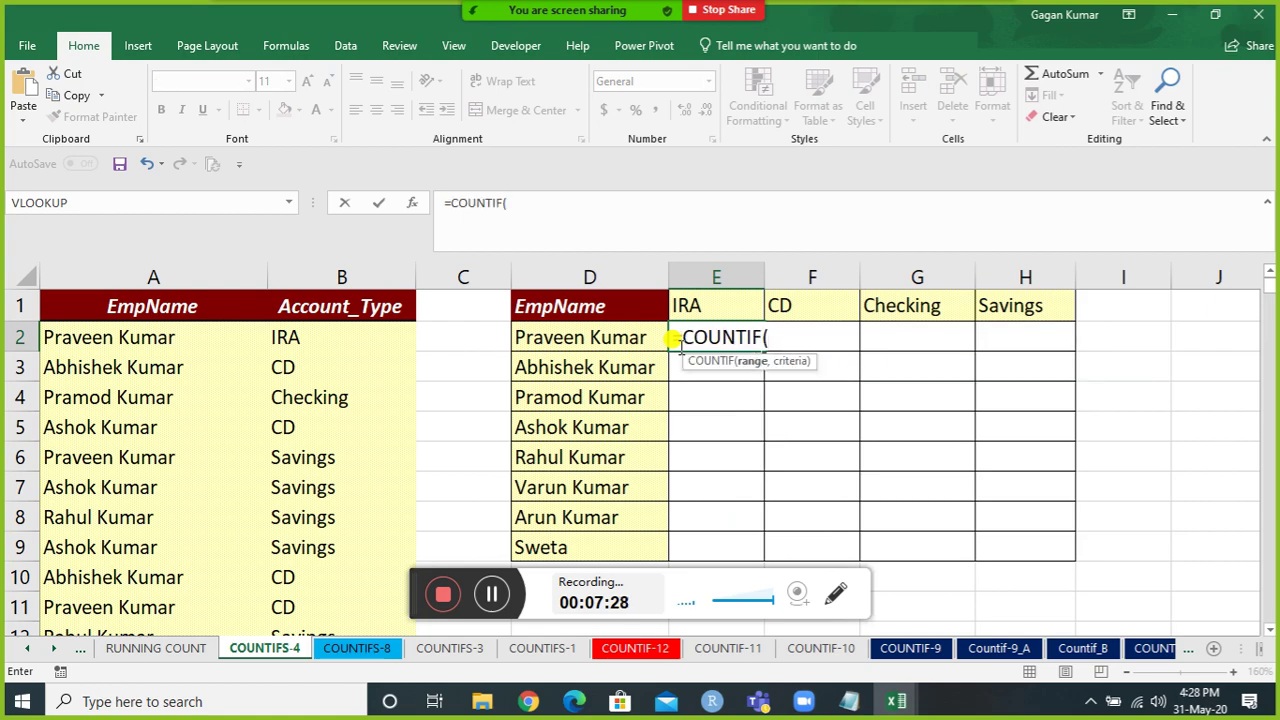
key("BackSpace")
type("s")
key("Tab")
Try the bounded range A2:A1449 as the first criteria range of the COUNTIFS formula.
key("Left")
key("Left")
key("Left")
key("Left")
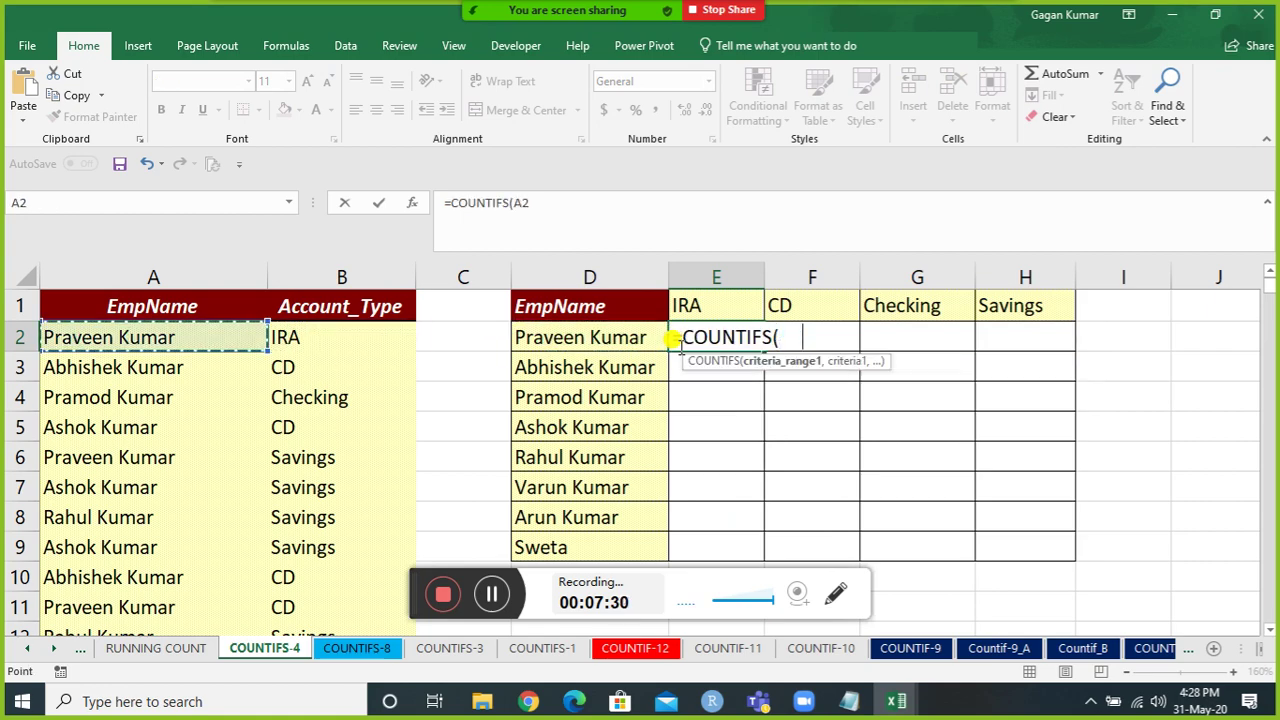
key("ctrl+Down")
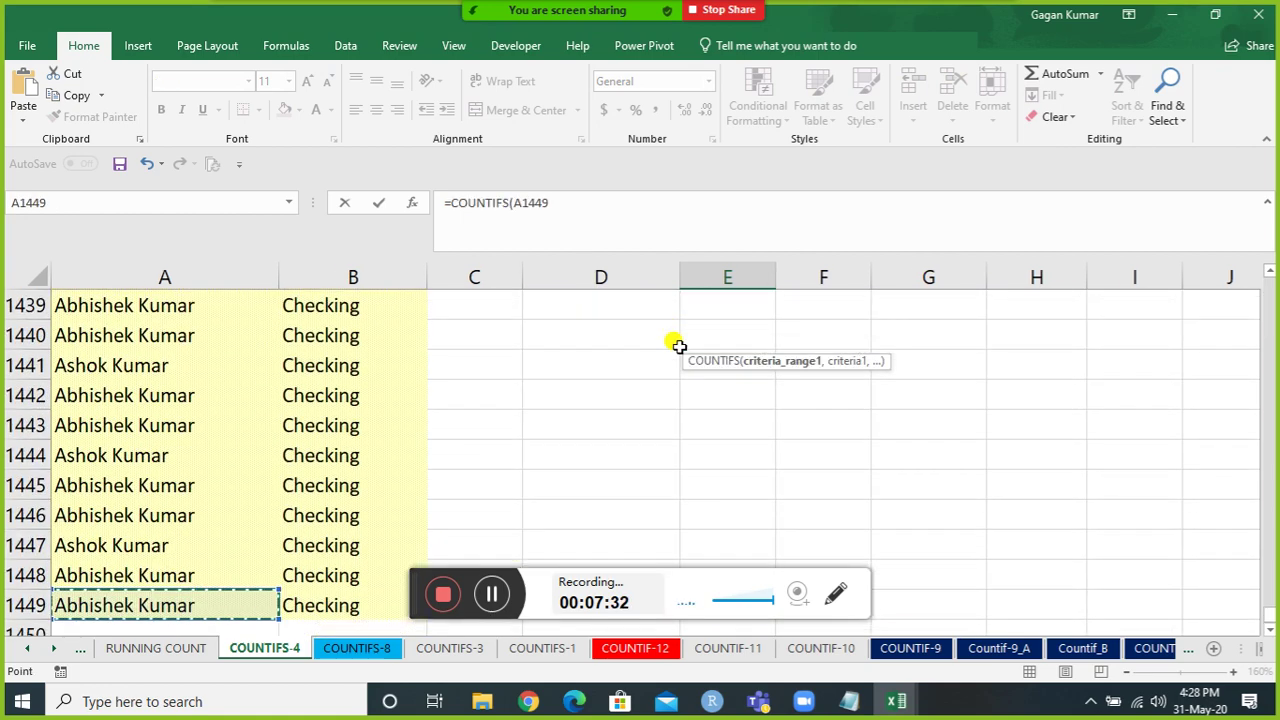
key("ctrl+shift+Up")
key("shift+Down")
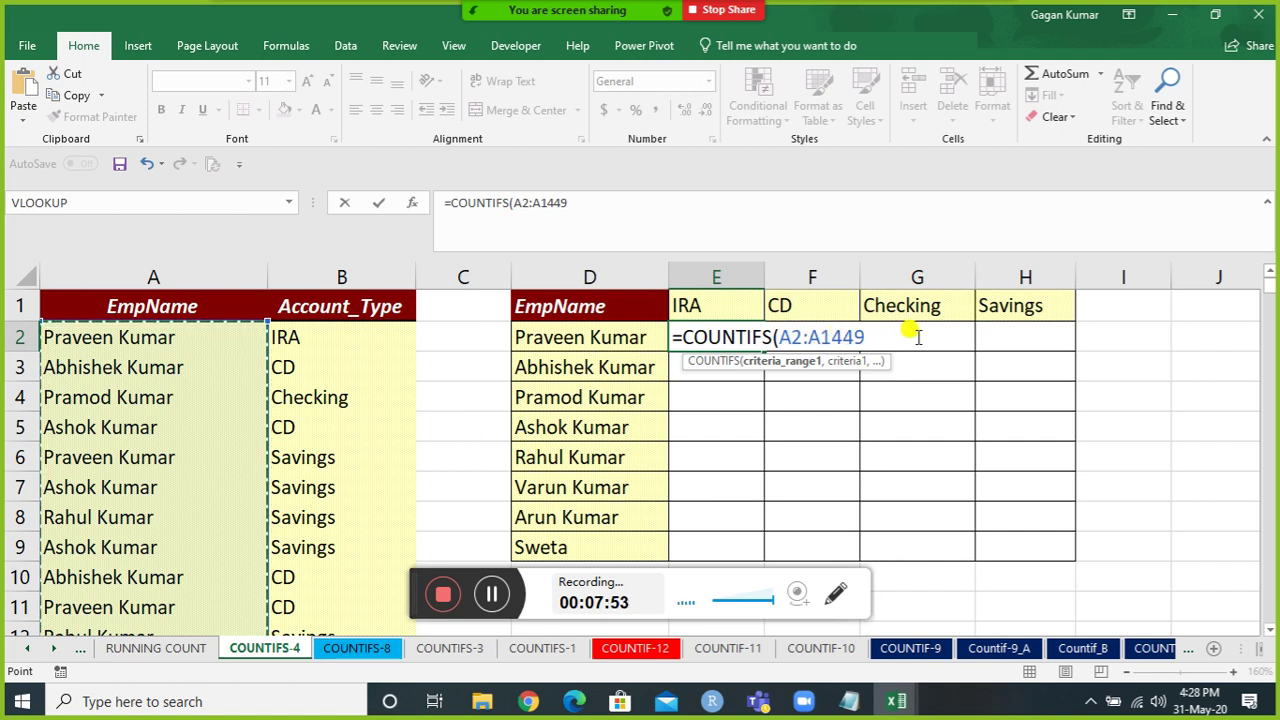
Replace the bounded criteria range with the whole-column reference A:A, followed by a comma.
key("BackSpace")
key("BackSpace")
key("BackSpace")
key("BackSpace")
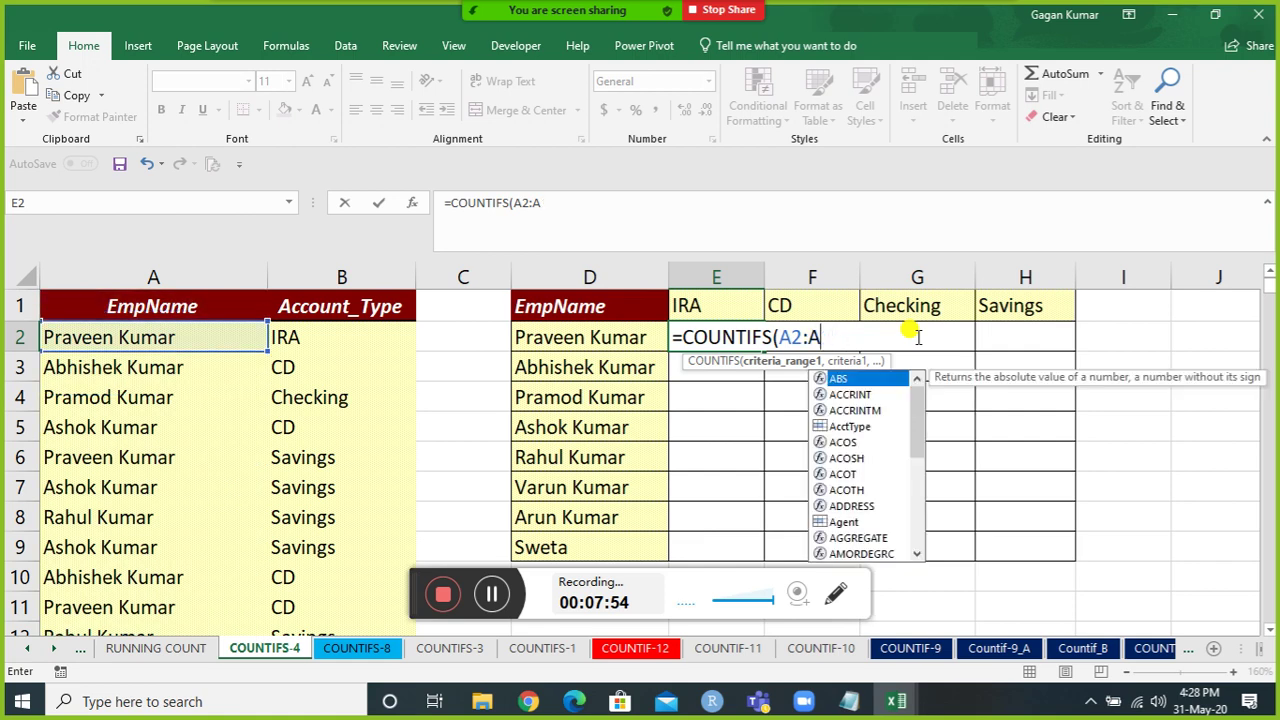
key("BackSpace")
key("BackSpace")
key("BackSpace")
type(":")
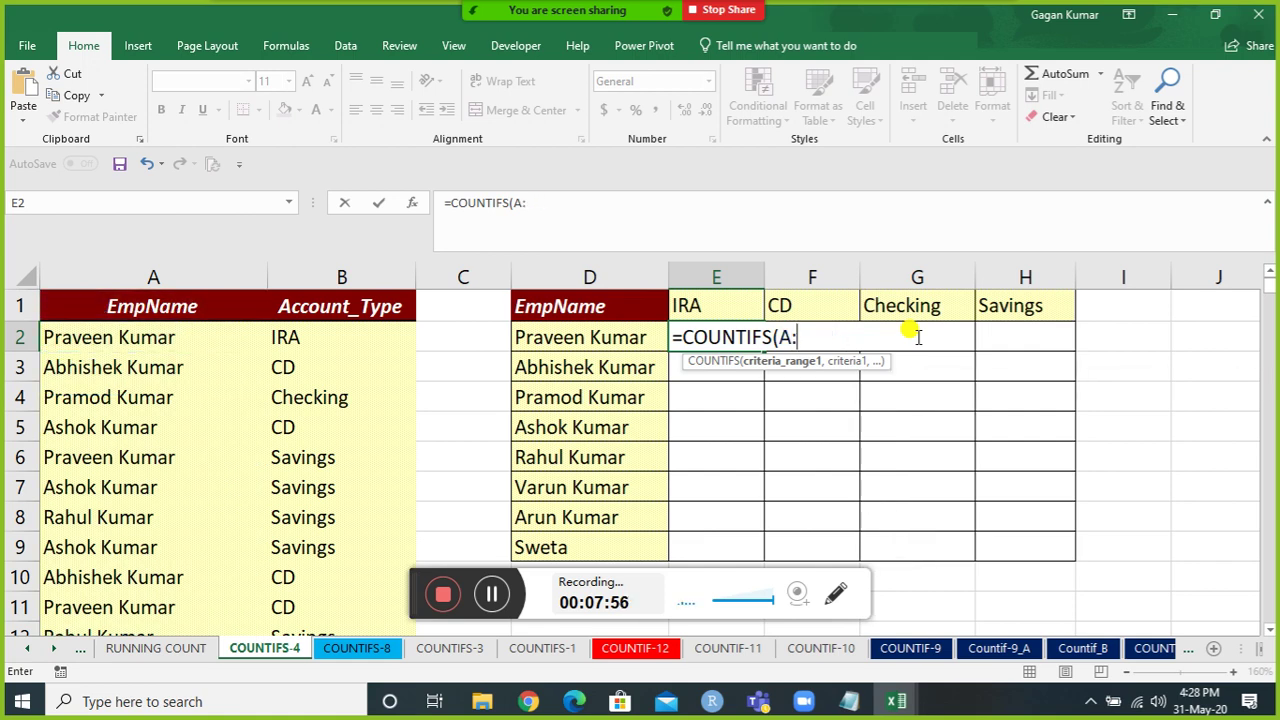
type("a")
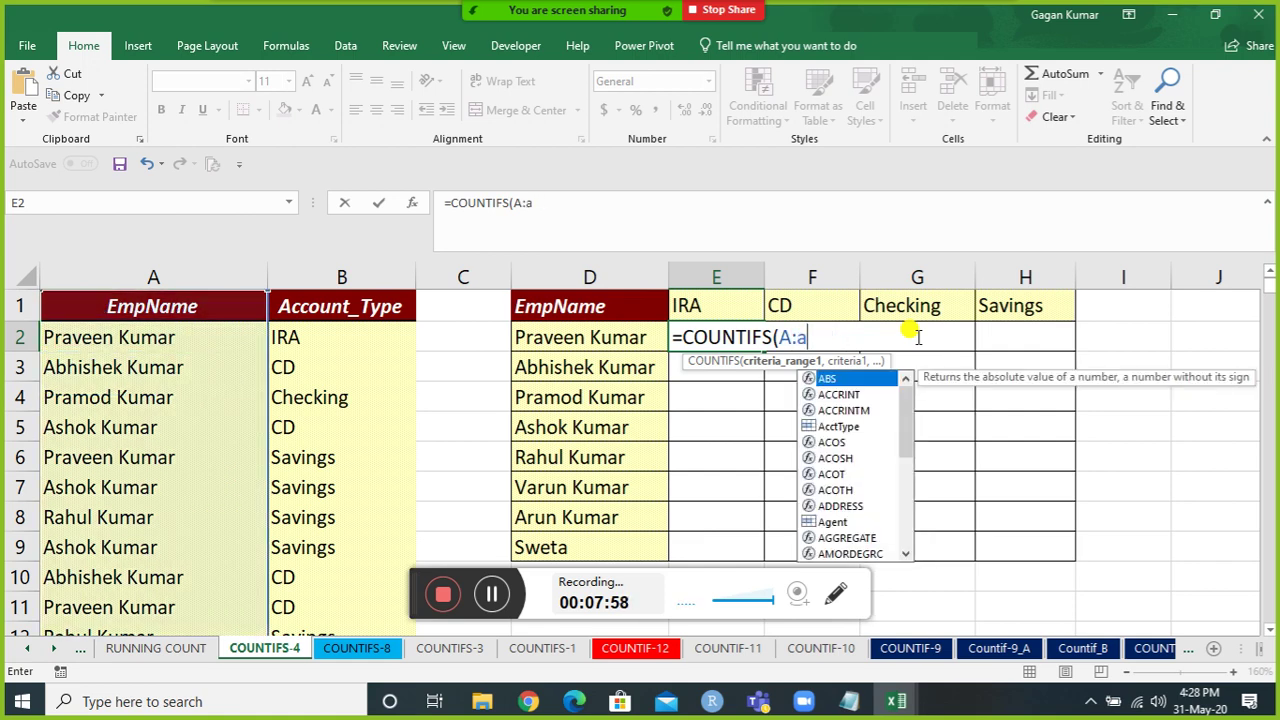
type(",")
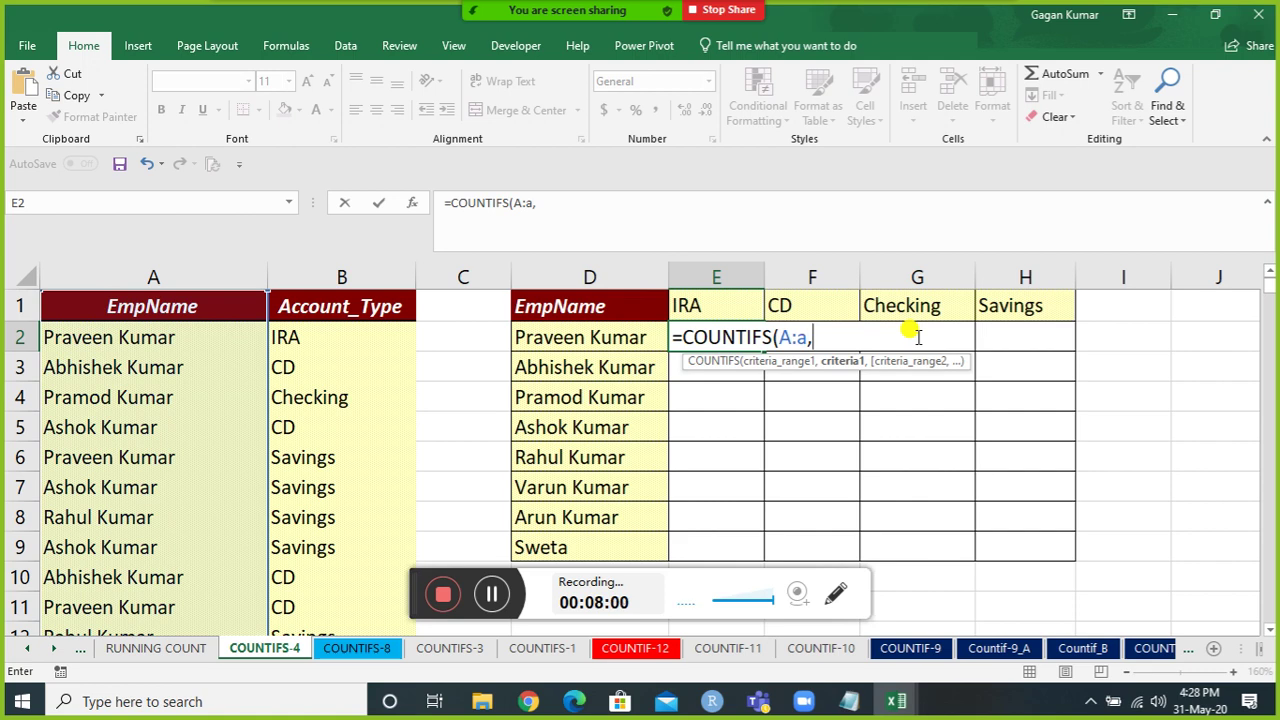
Remove the arguments from the unfinished COUNTIFS formula, leaving only the function name and opening parenthesis.
key("Left")
key("Left")
key("BackSpace")
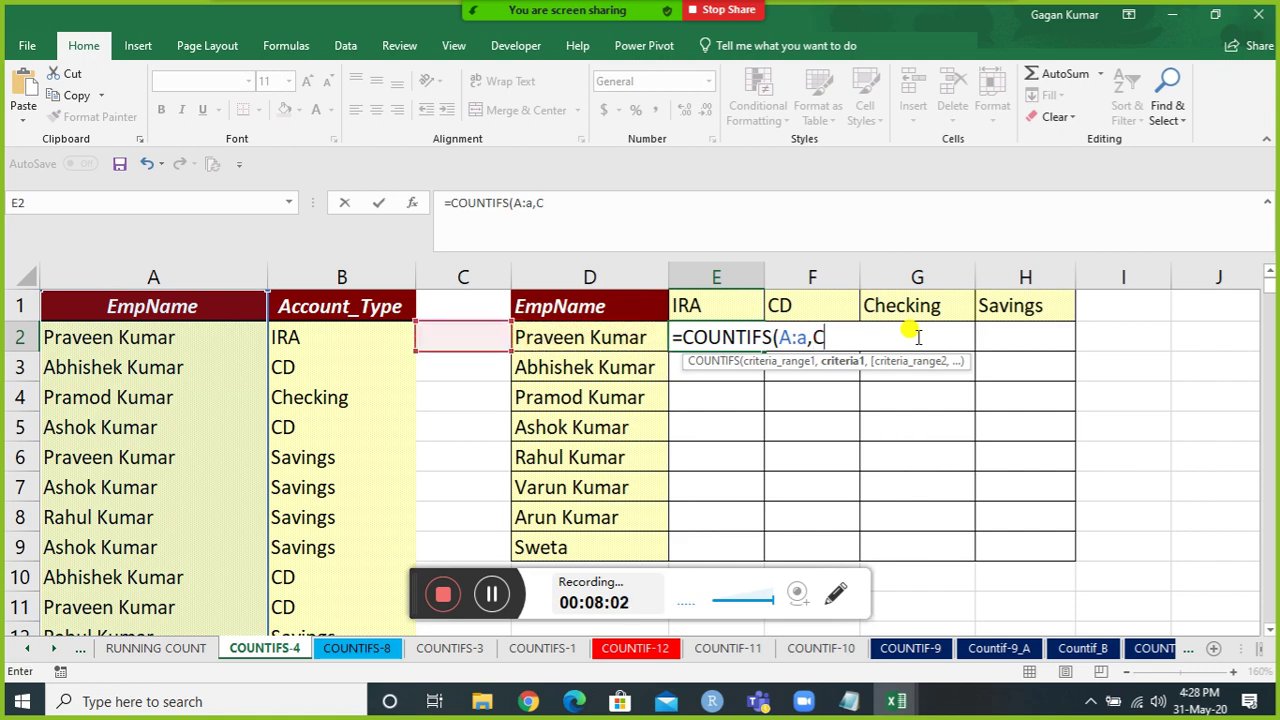
key("BackSpace")
key("BackSpace")
key("BackSpace")
key("BackSpace")
key("BackSpace")
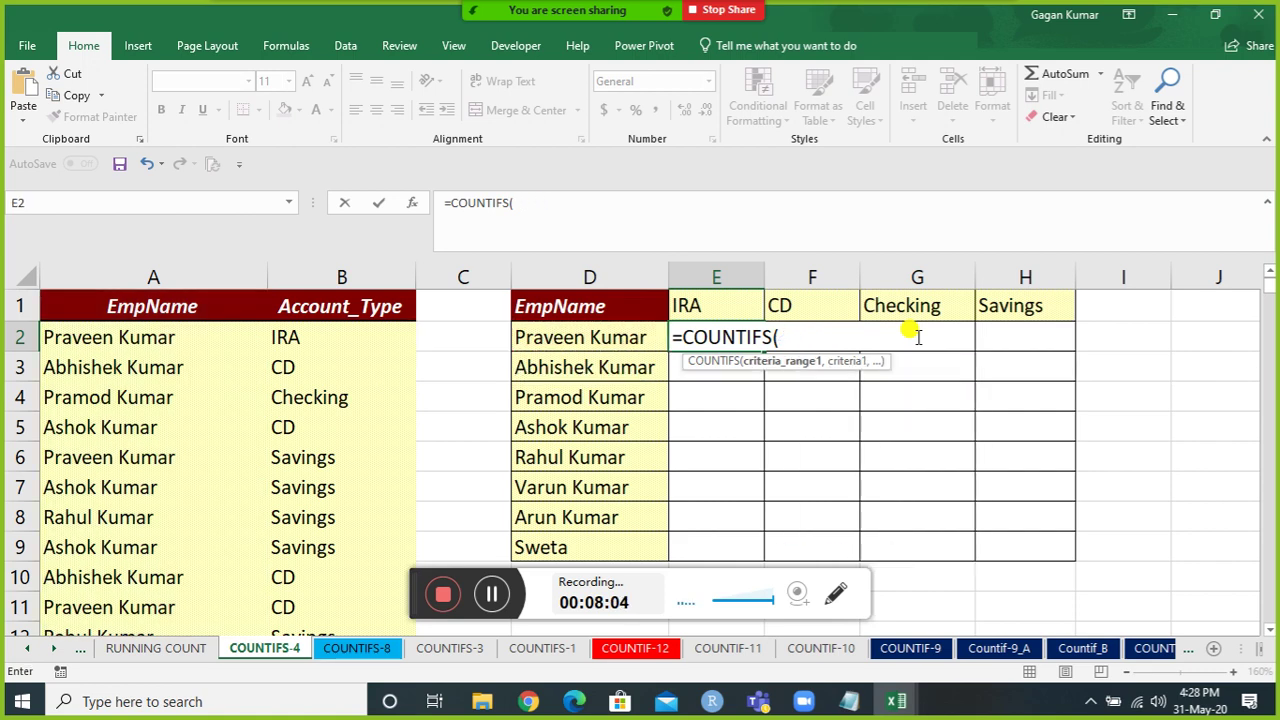
Enter the absolute column $A:$A as the first criteria range and the column-locked $D2 as its criterion.
left_click(192, 273)
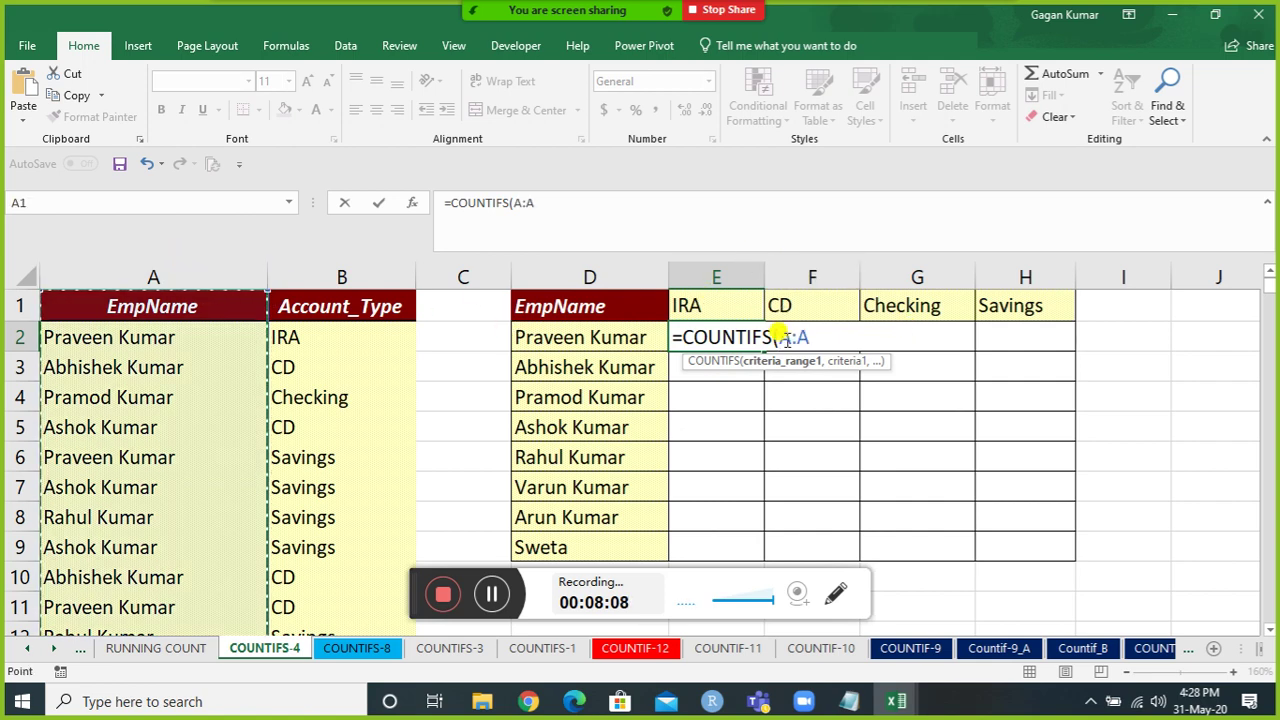
key("F4")
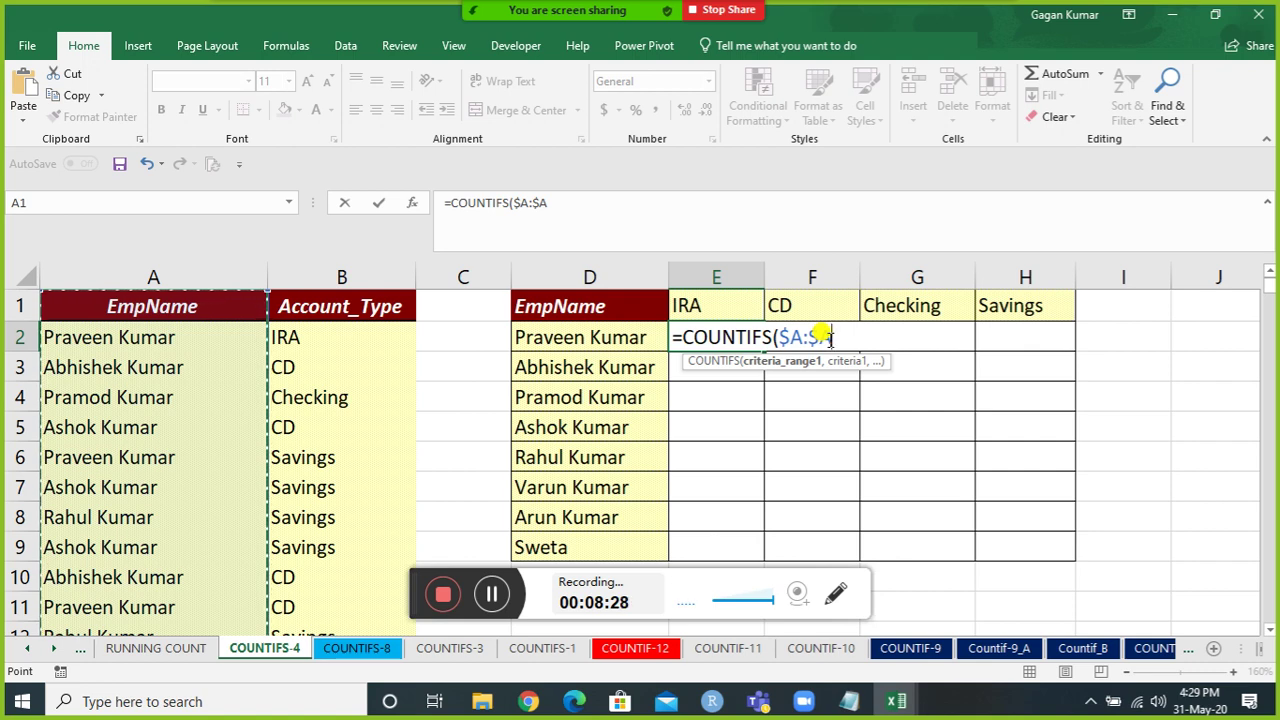
type(",")
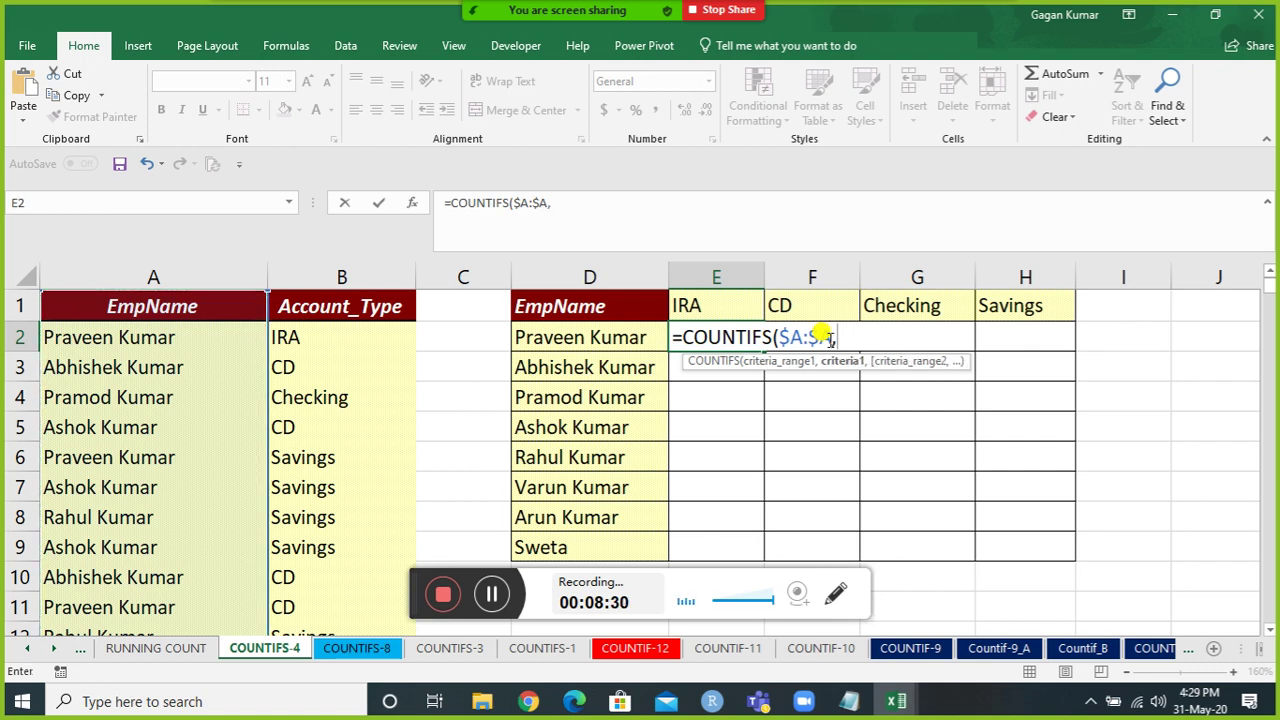
left_click(590, 340)
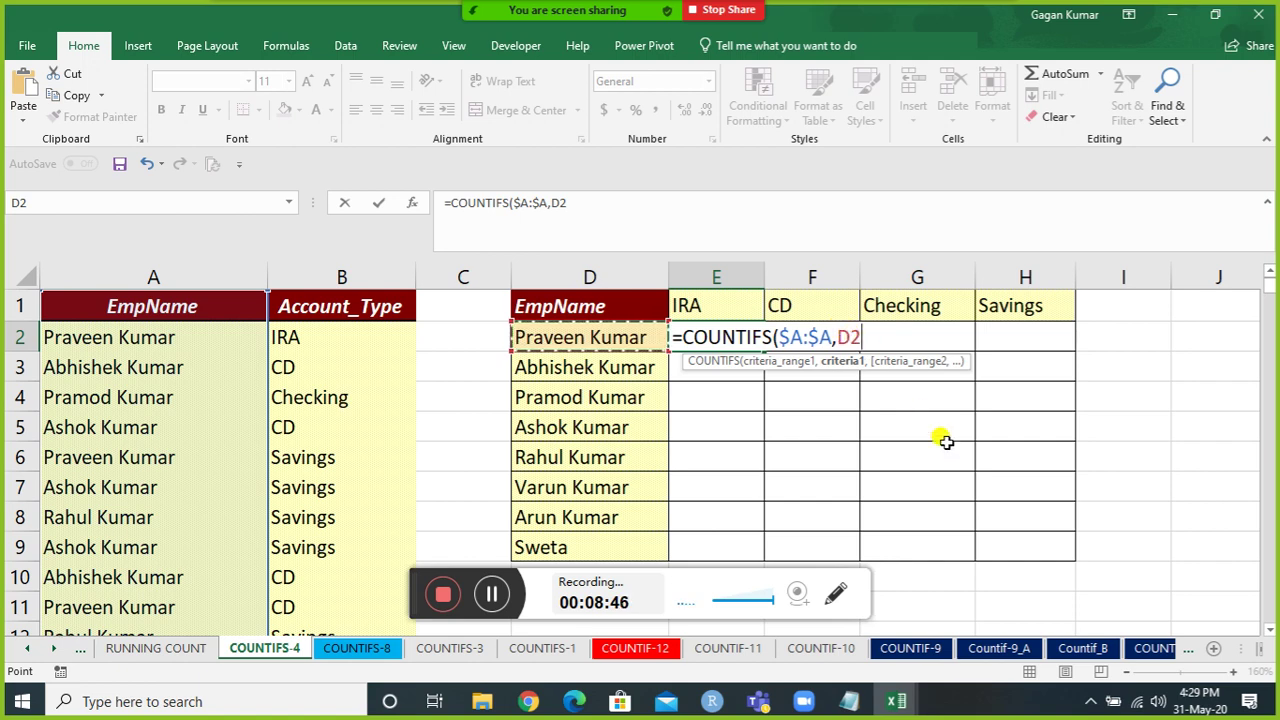
key("F4")
key("F4")
key("F4")
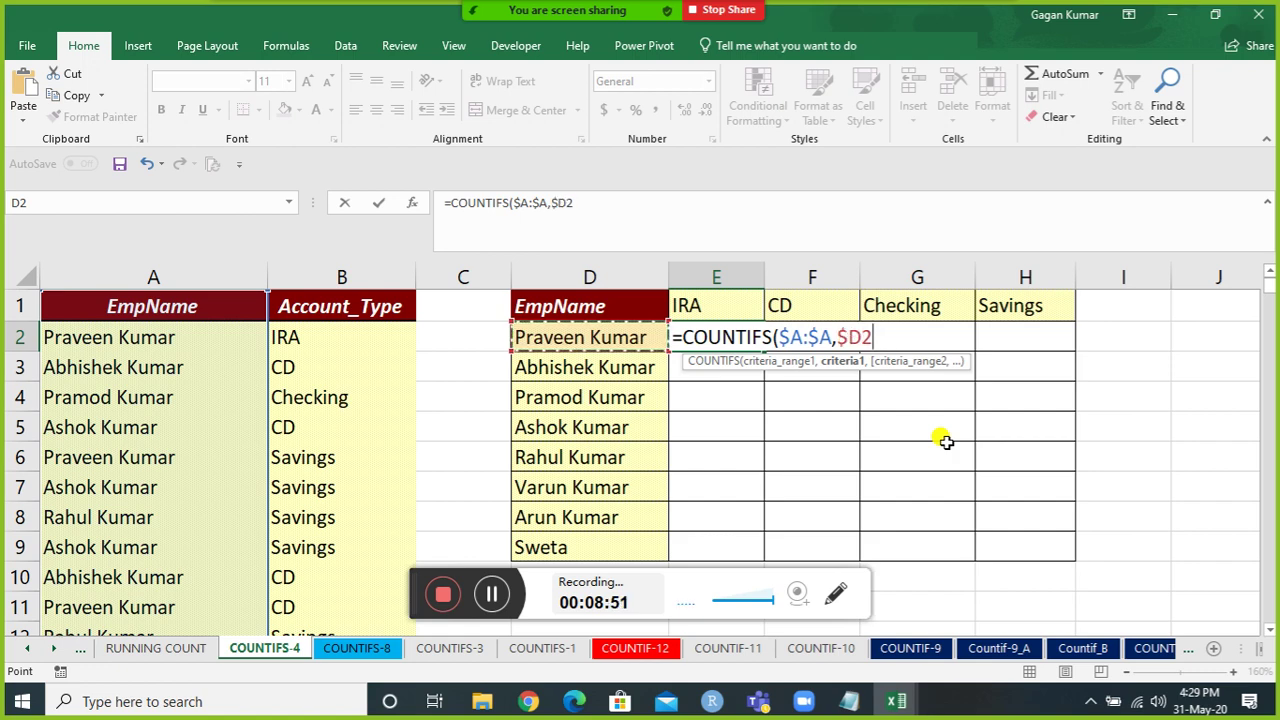
type(",")
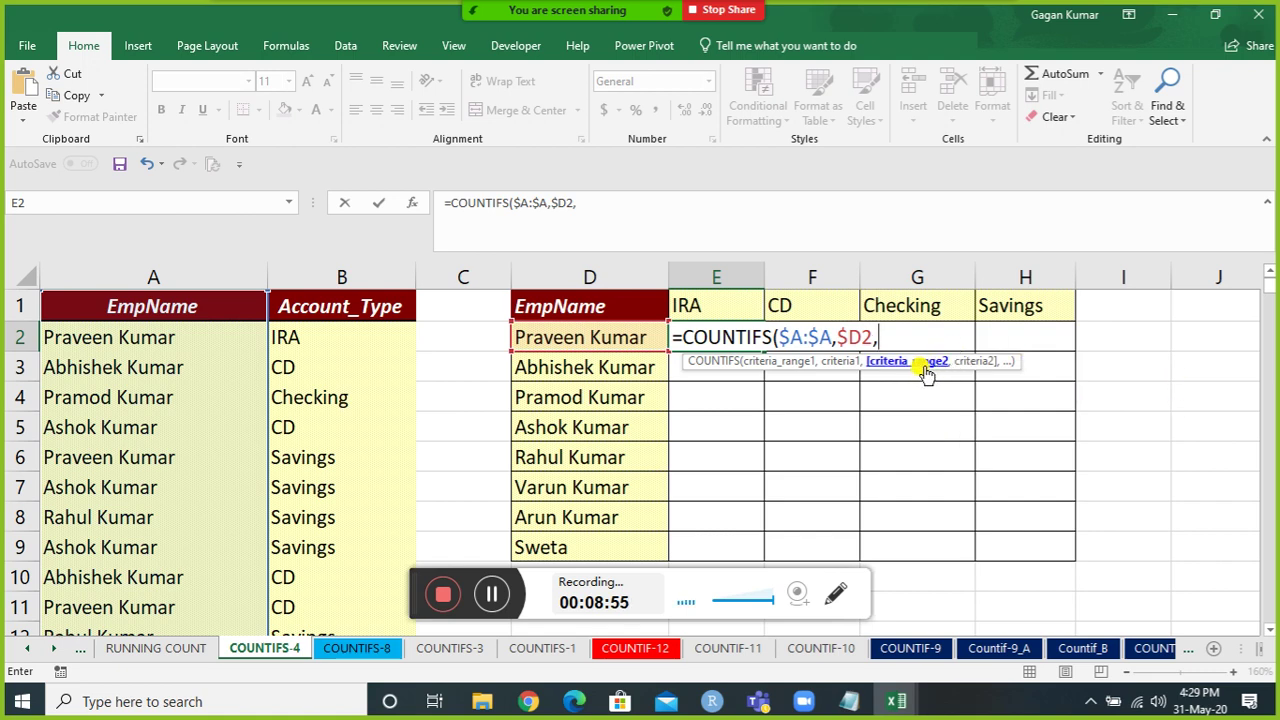
Complete the COUNTIFS formula in E2 with the absolute column $B:$B as second criteria range and the row-locked E$1 as its criterion.
left_click(352, 263)
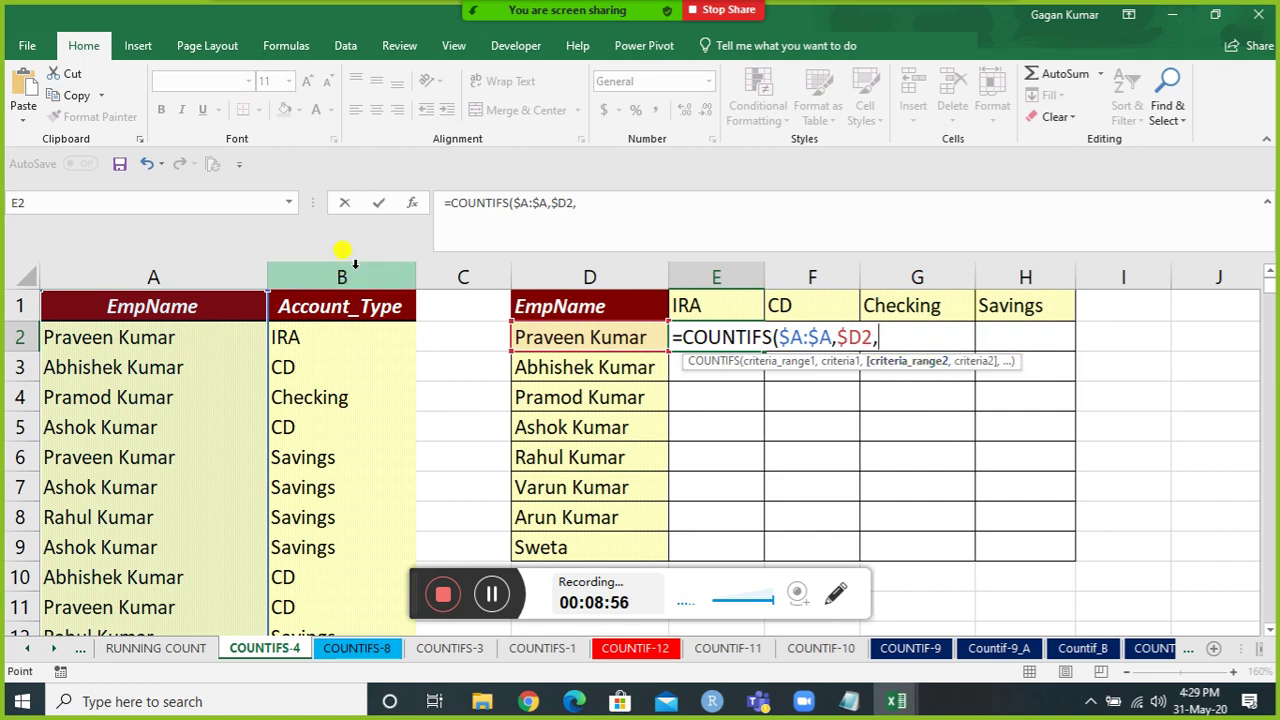
key("F4")
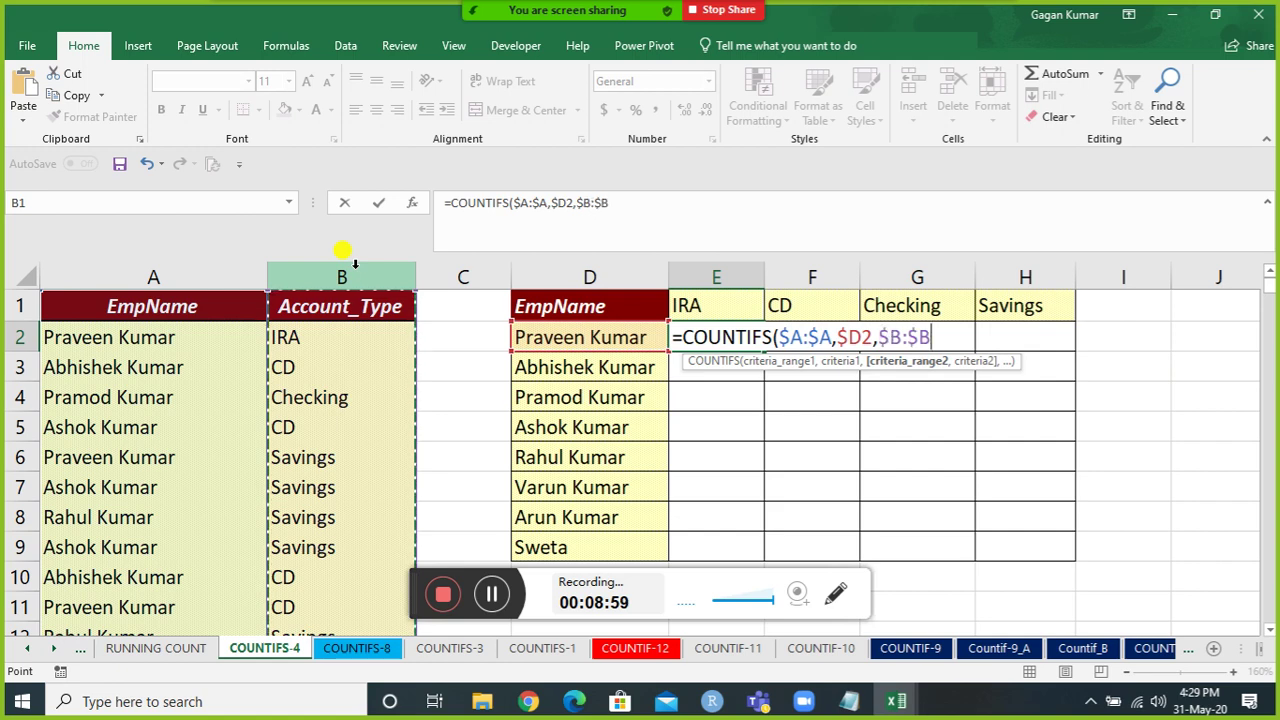
type(",")
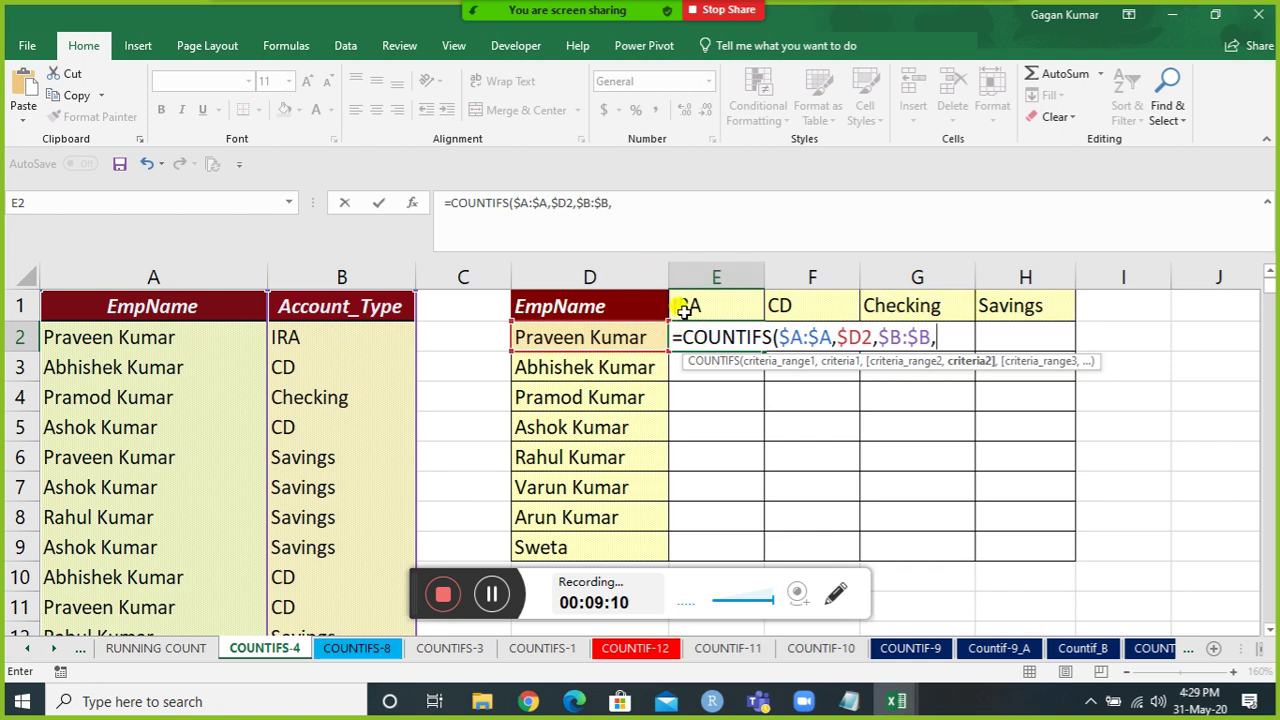
left_click(736, 306)
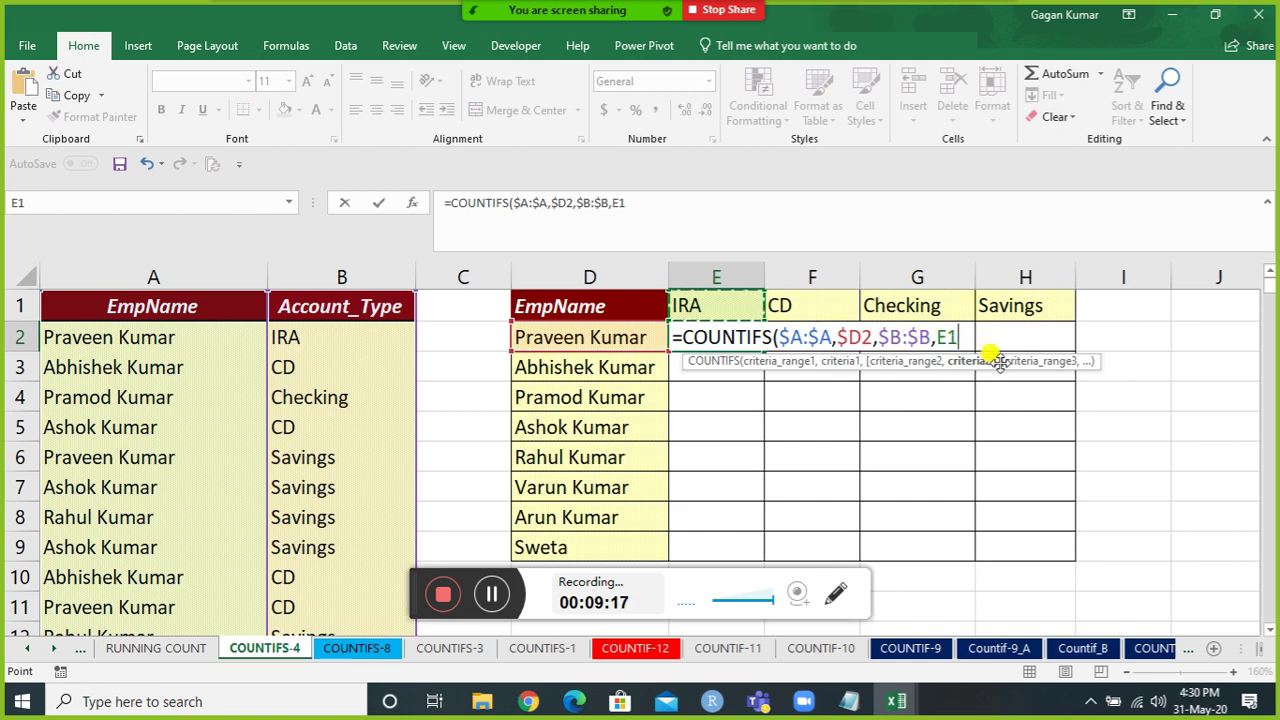
key("F4")
key("F4")
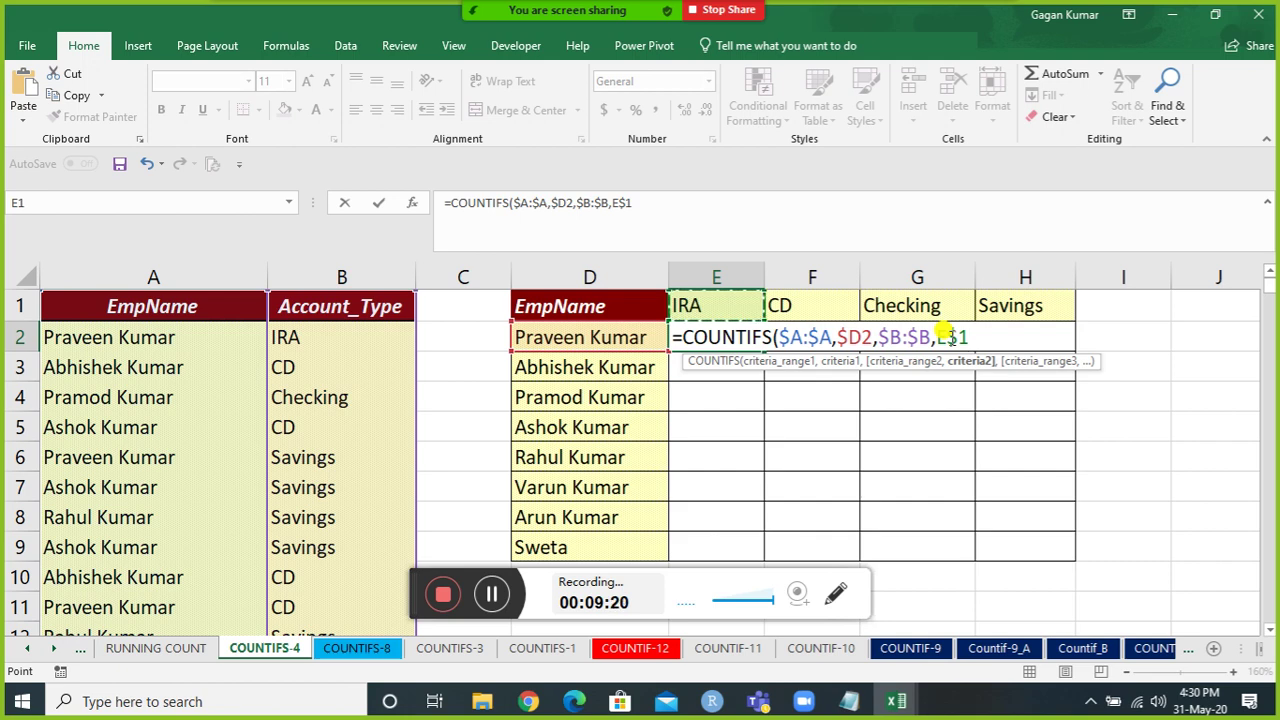
type(")")
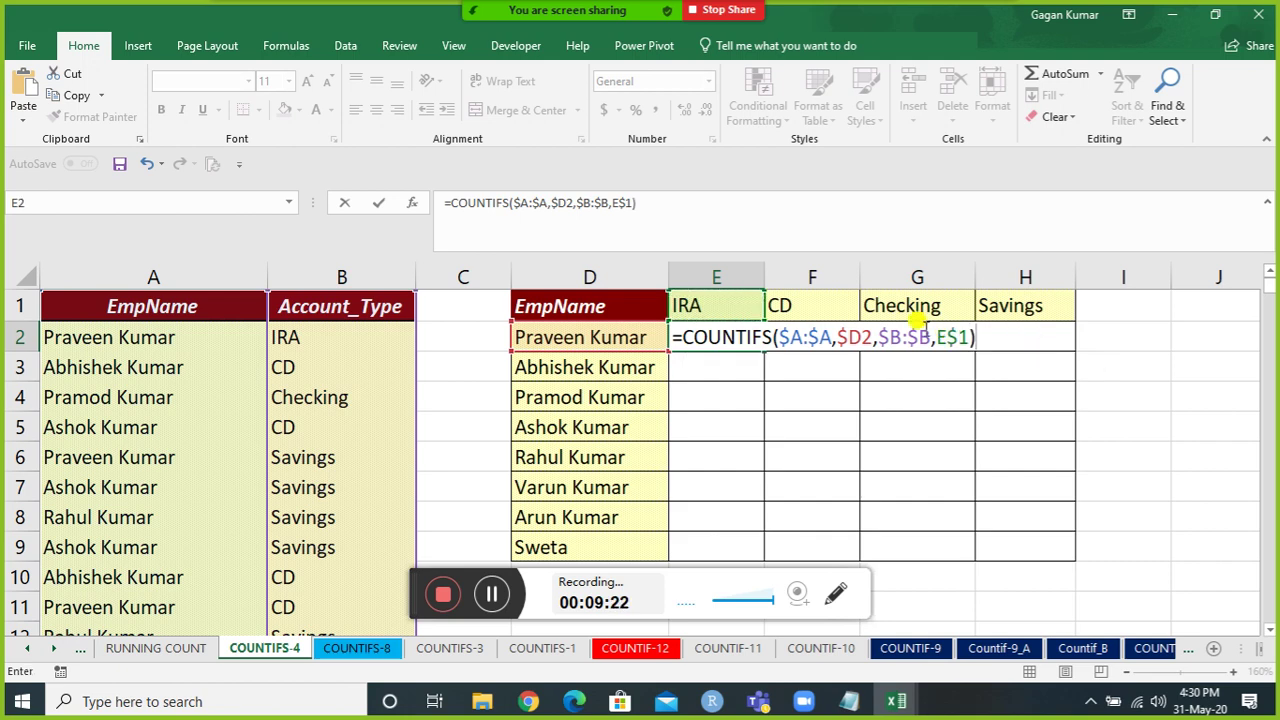
key("Return")
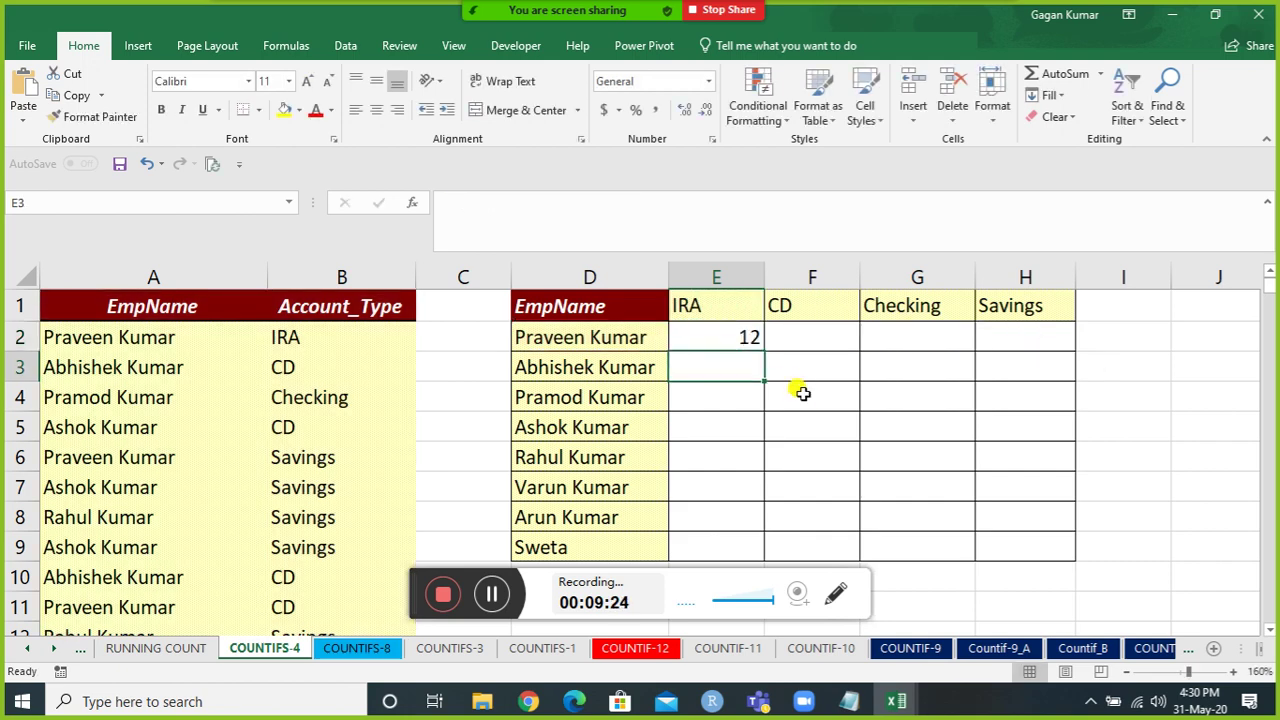
left_click(500, 18)
mouse_move(500, 15)
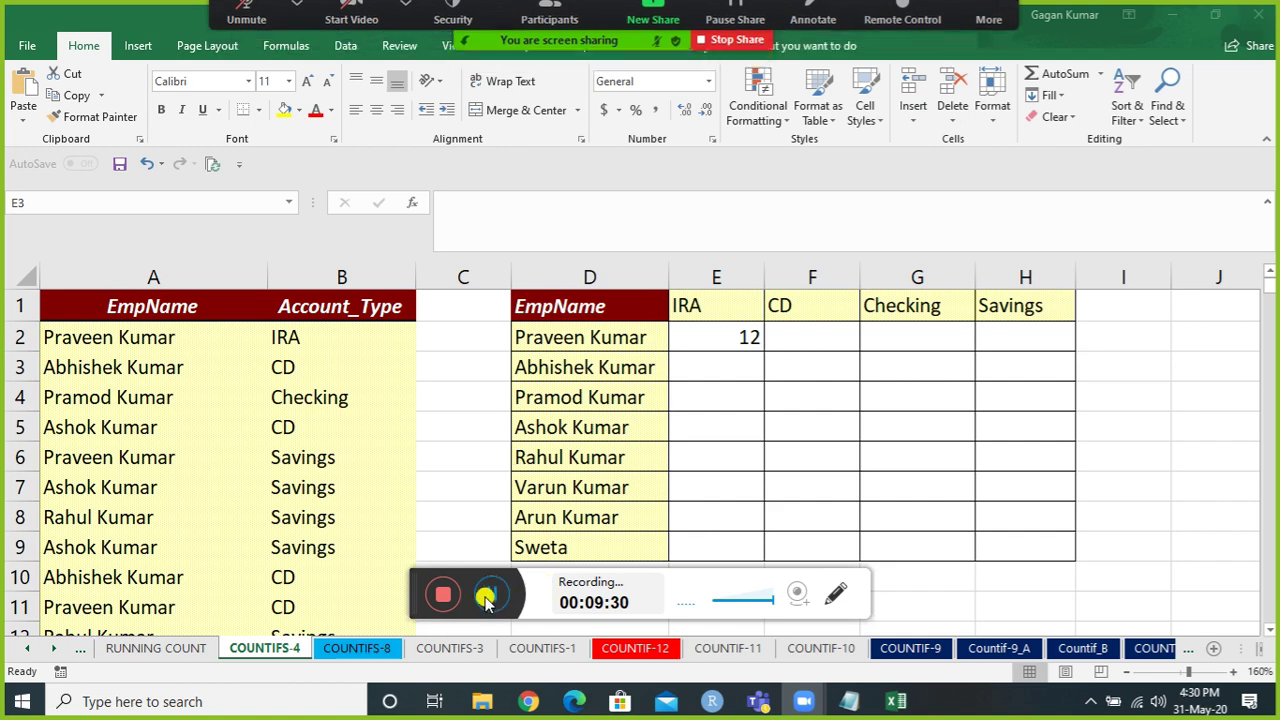
left_click(732, 354)
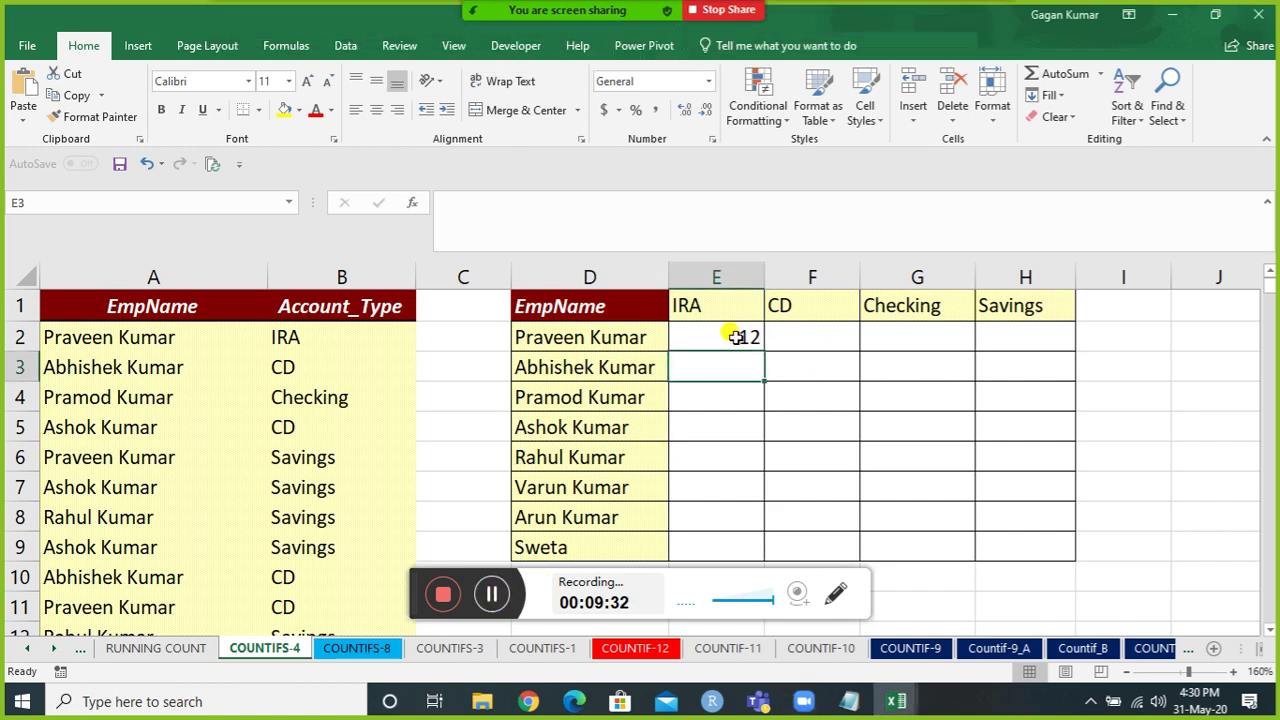
Fill the COUNTIFS formula from E2 across and down the whole summary grid E2:H9.
key("Up")
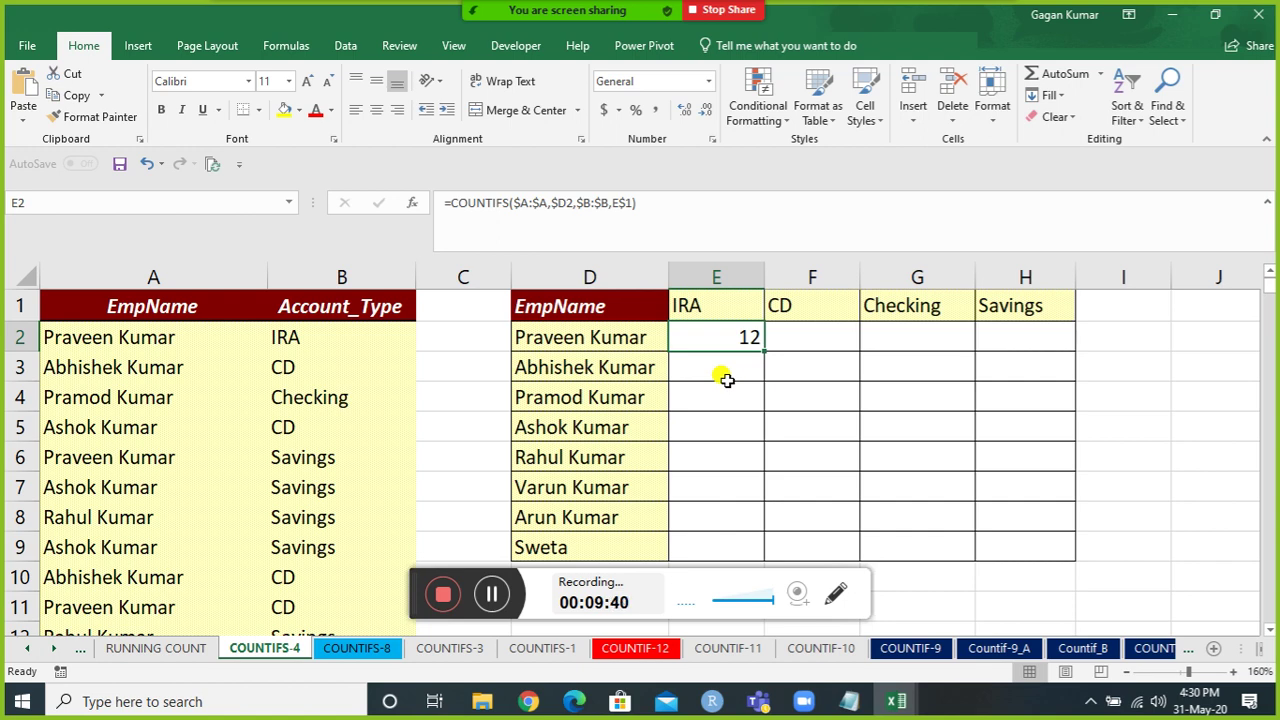
key("Left")
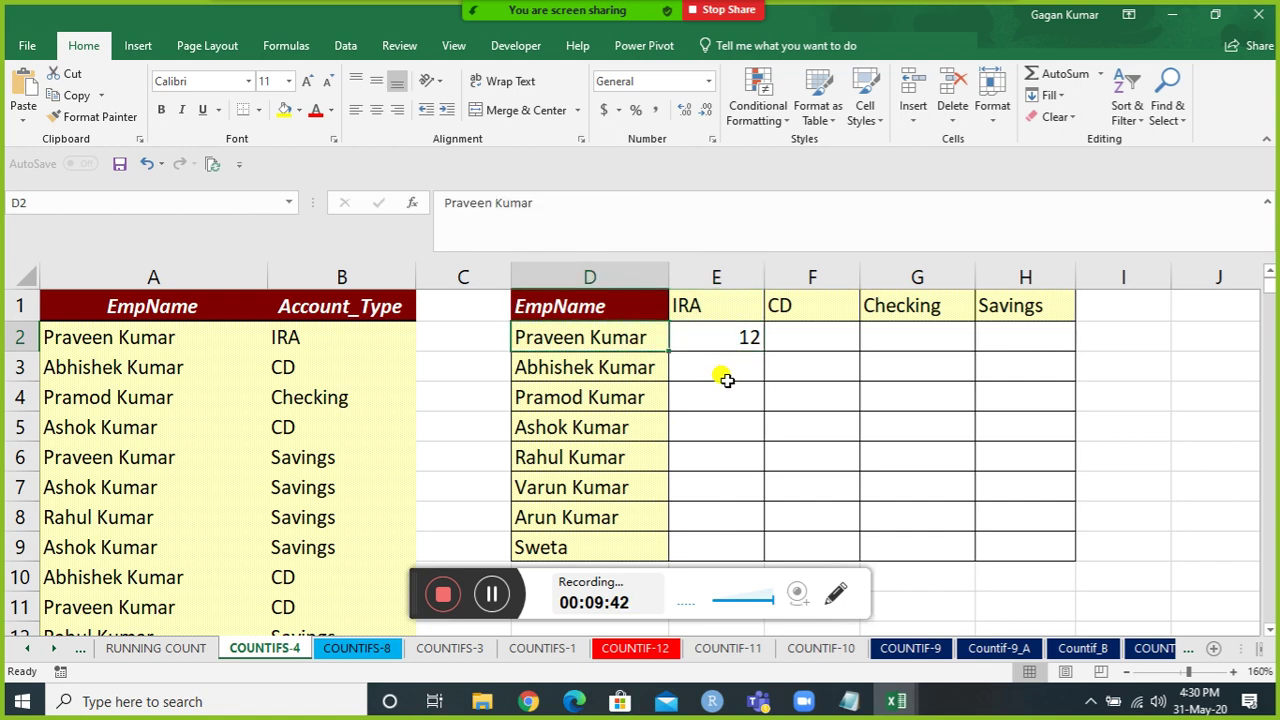
key("ctrl+Down")
key("Right")
key("ctrl+shift+Up")
key("shift+Right")
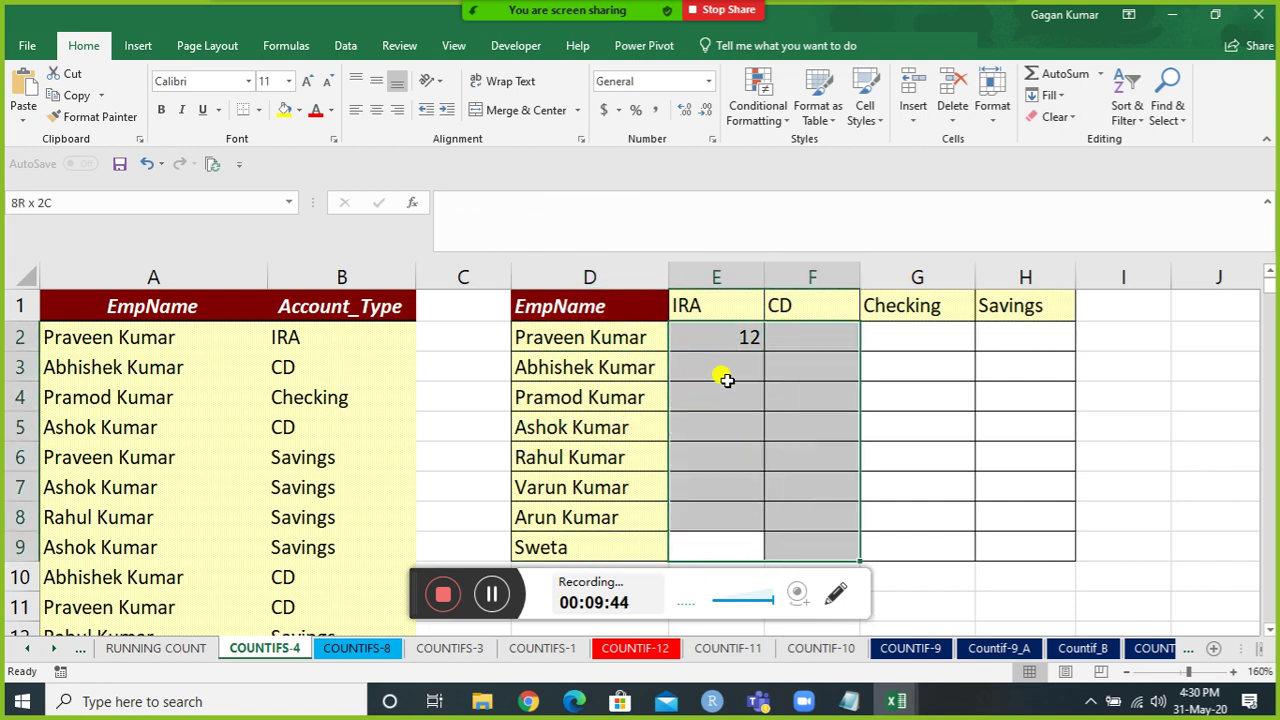
key("shift+Right")
key("shift+Right")
key("ctrl+r")
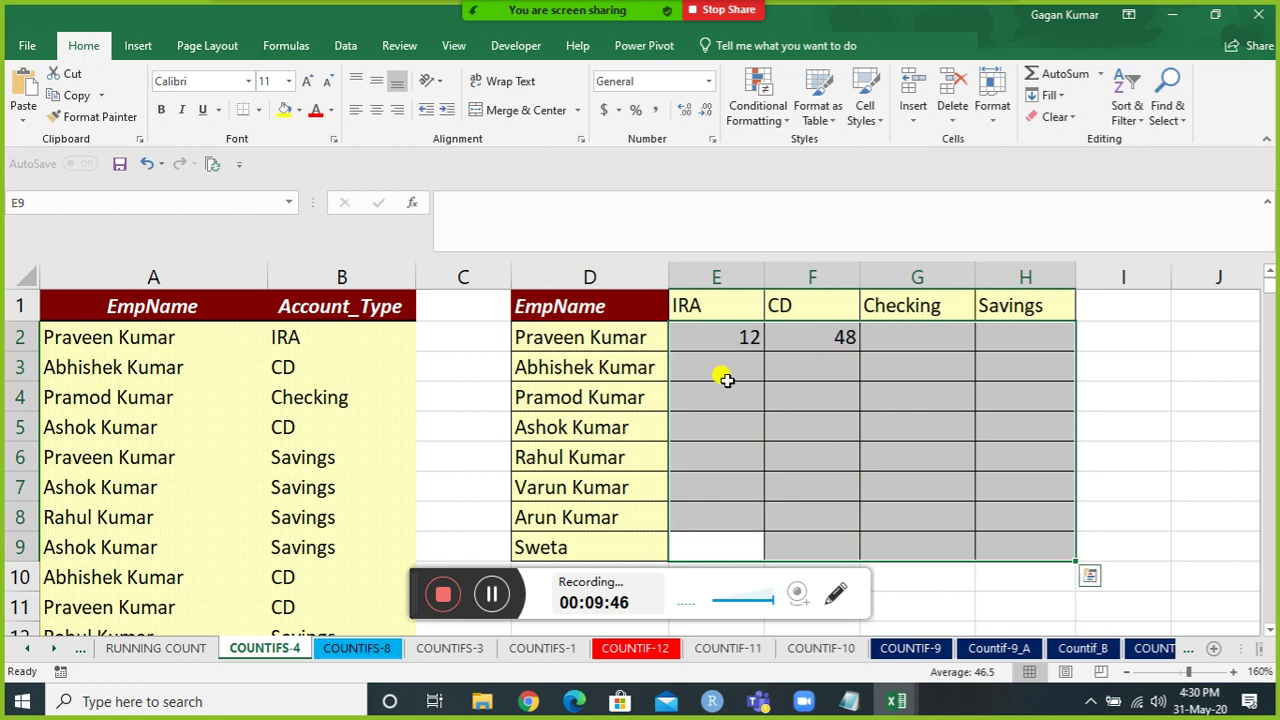
key("ctrl+d")
key("Right")
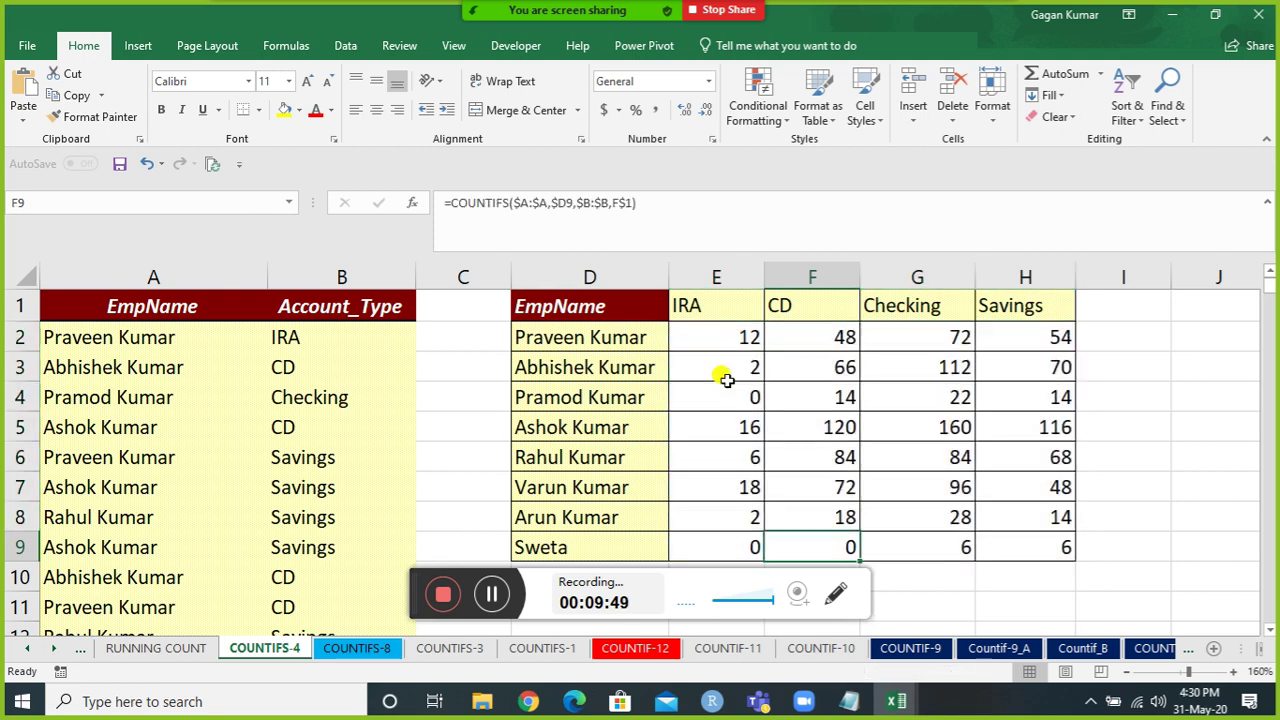
key("Right")
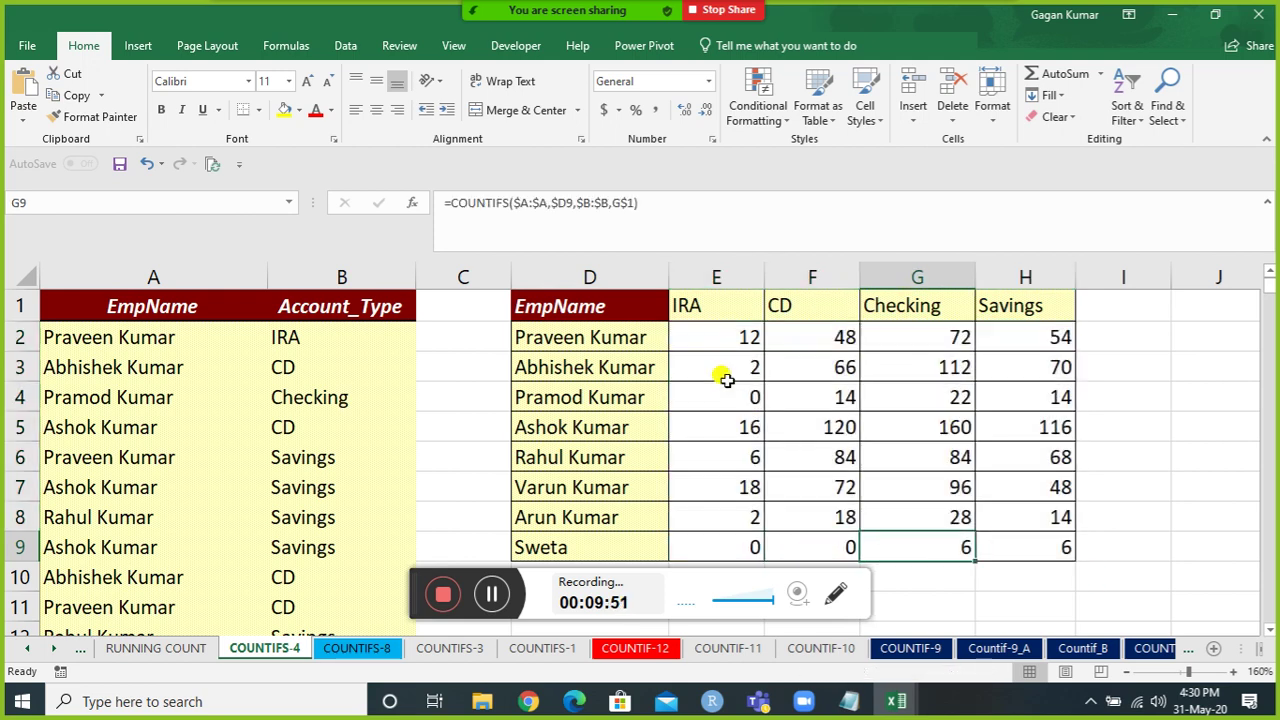
key("Up")
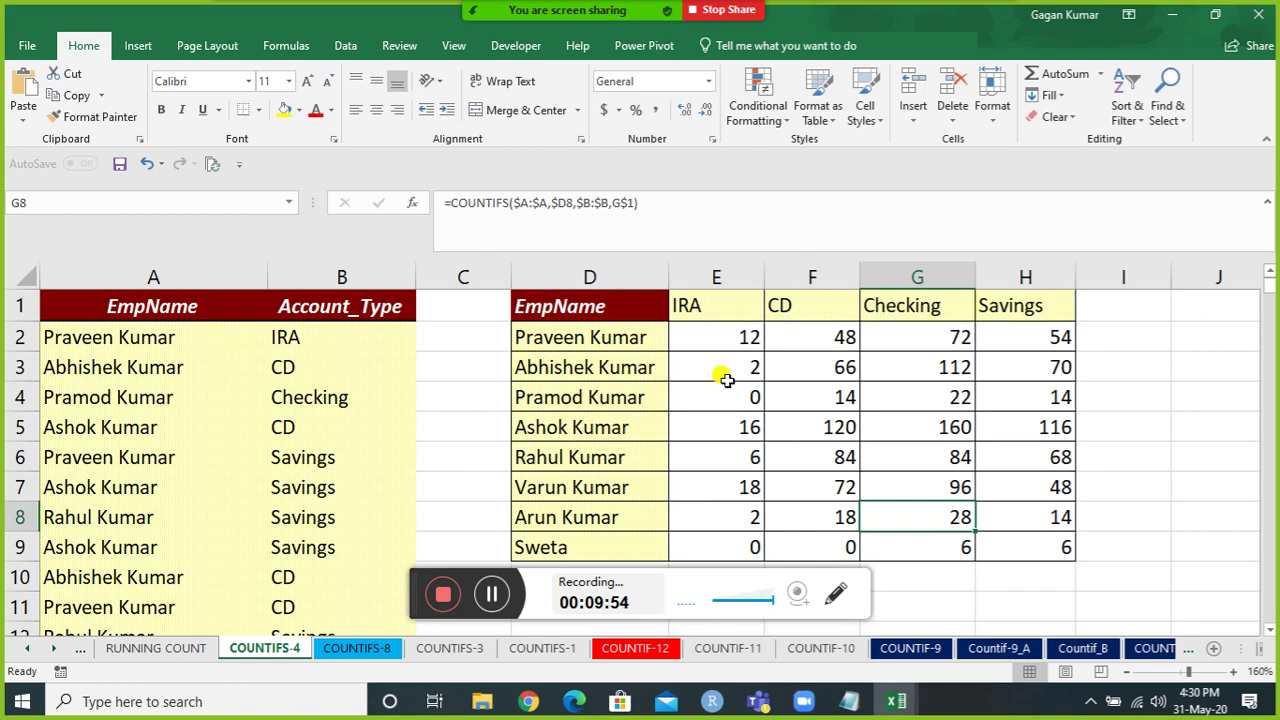
Enter the note heading "countifs" in cell N3, in the empty area beside the summary table.
key("Right")
key("Right")
key("Right")
key("Right")
key("Right")
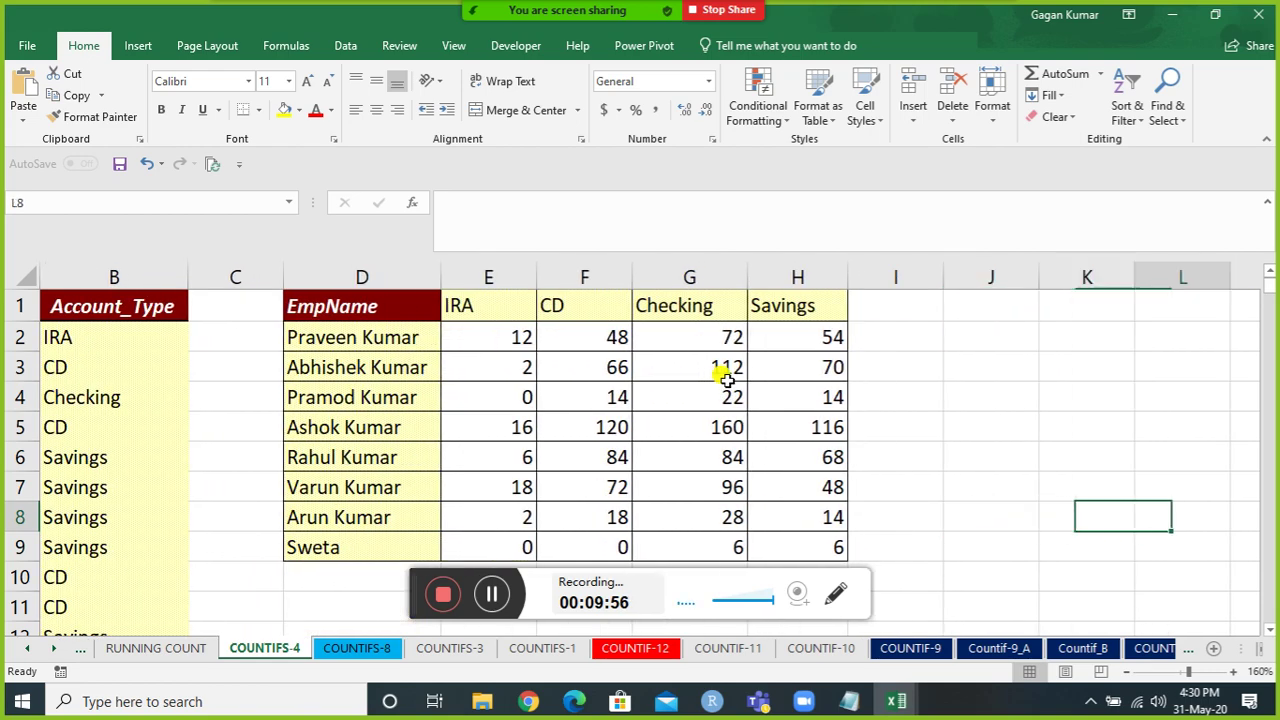
key("Right")
key("Right")
key("Right")
key("Left")
key("Up")
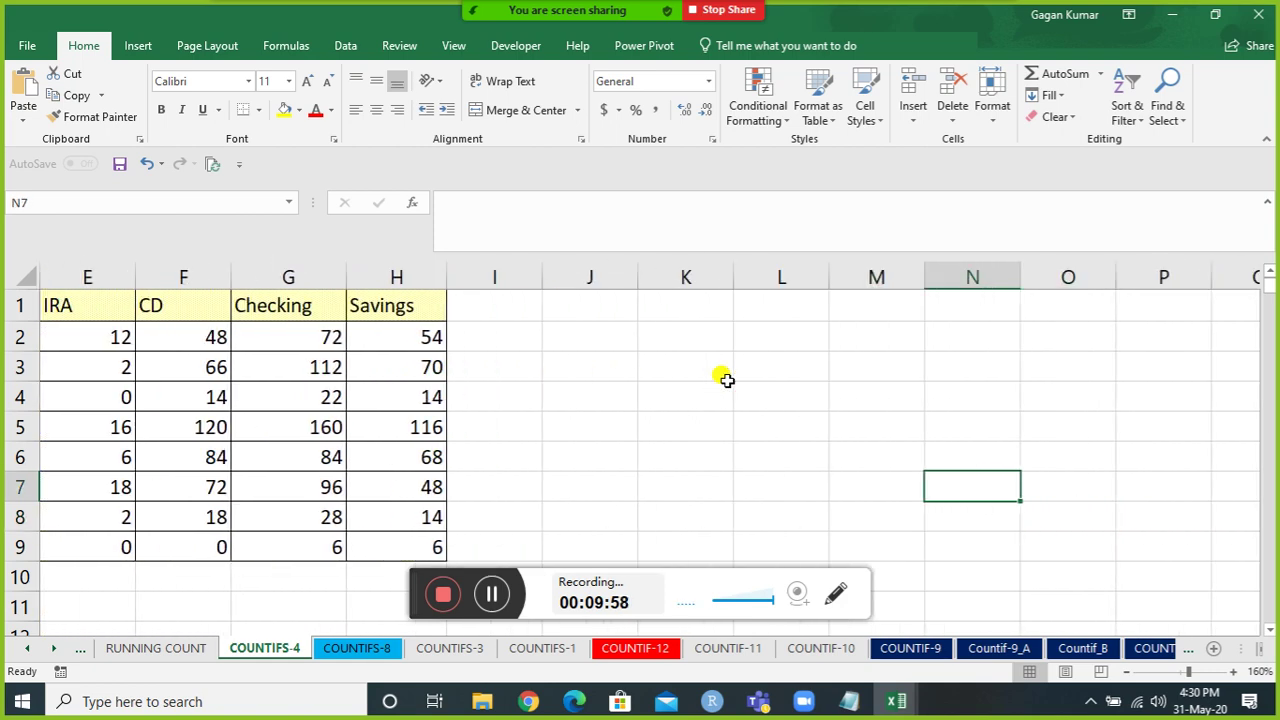
key("Up")
key("Up")
key("Up")
key("Up")
type("cou")
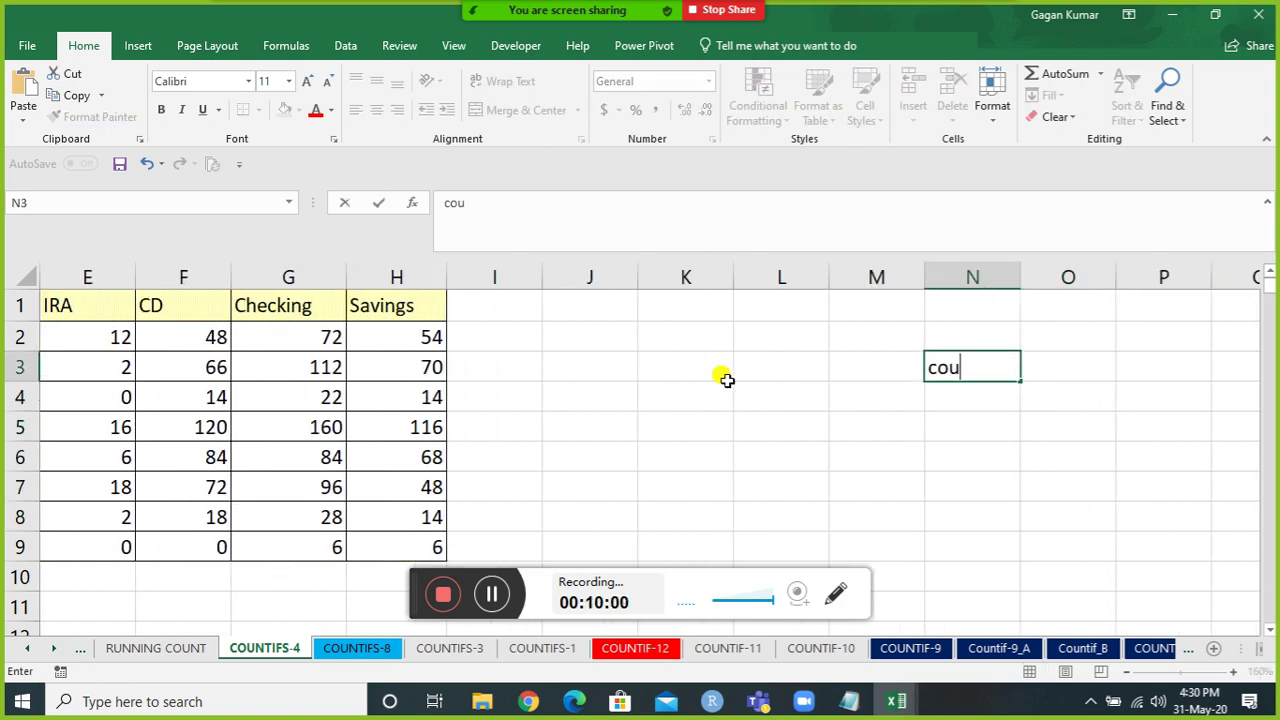
type("ntifs")
key("Return")
Enter the labels "row" in M5 and "columns" in M6 below the countifs heading.
key("Left")
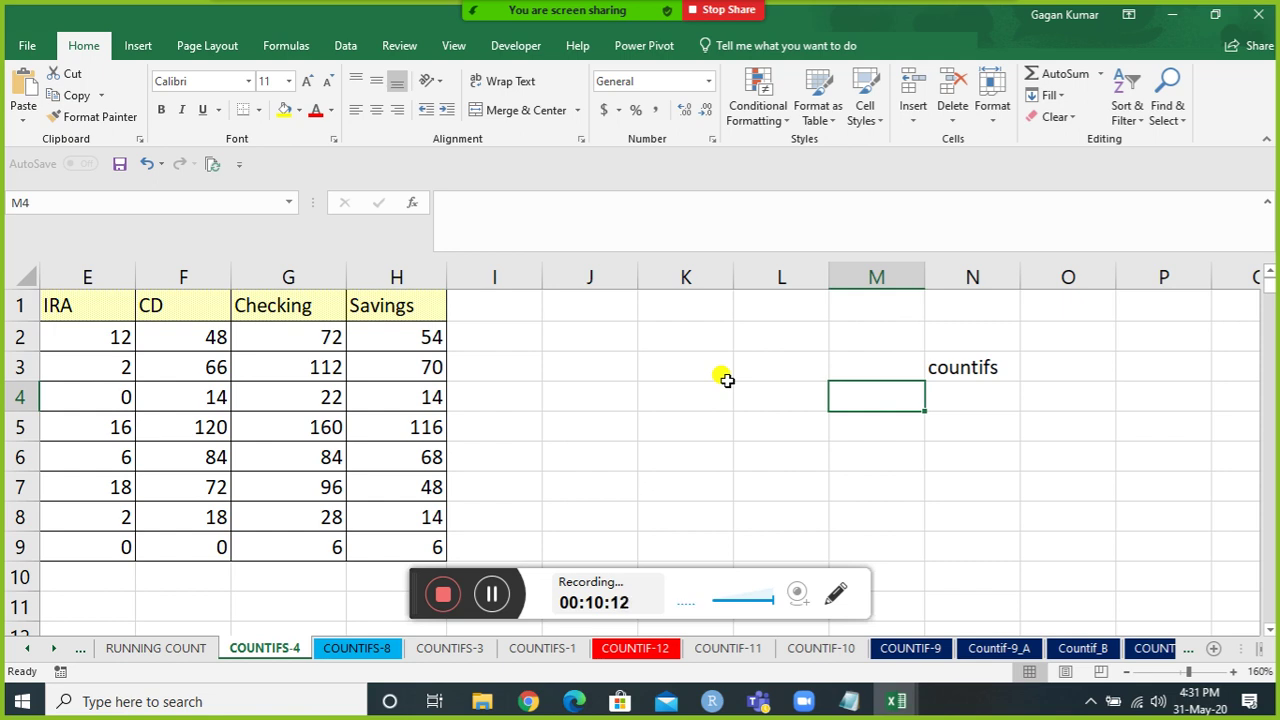
key("Down")
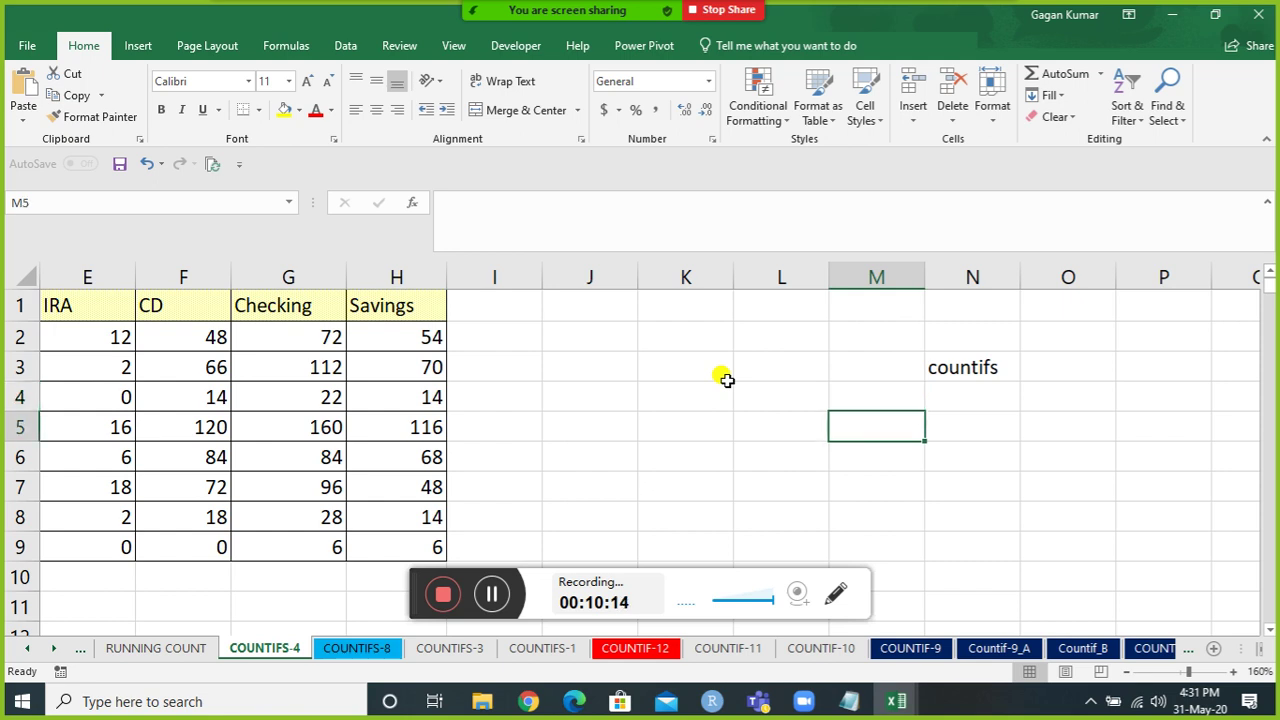
type("row")
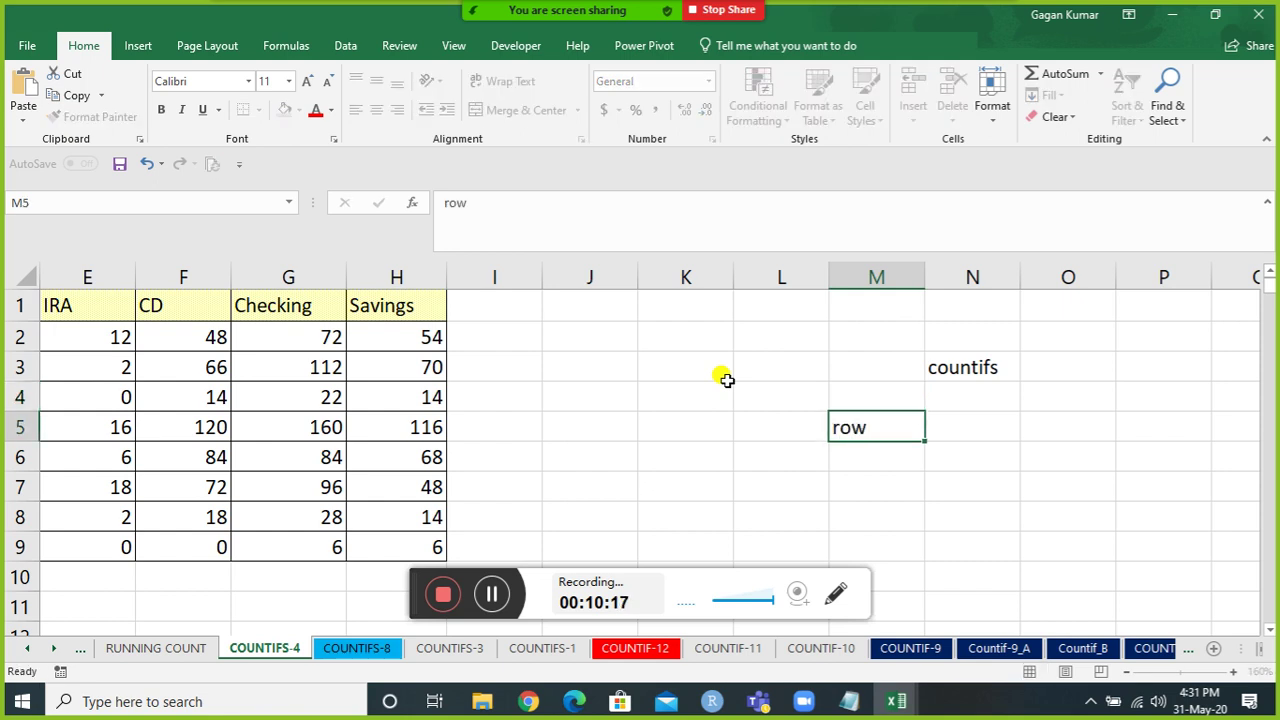
key("Tab")
key("Return")
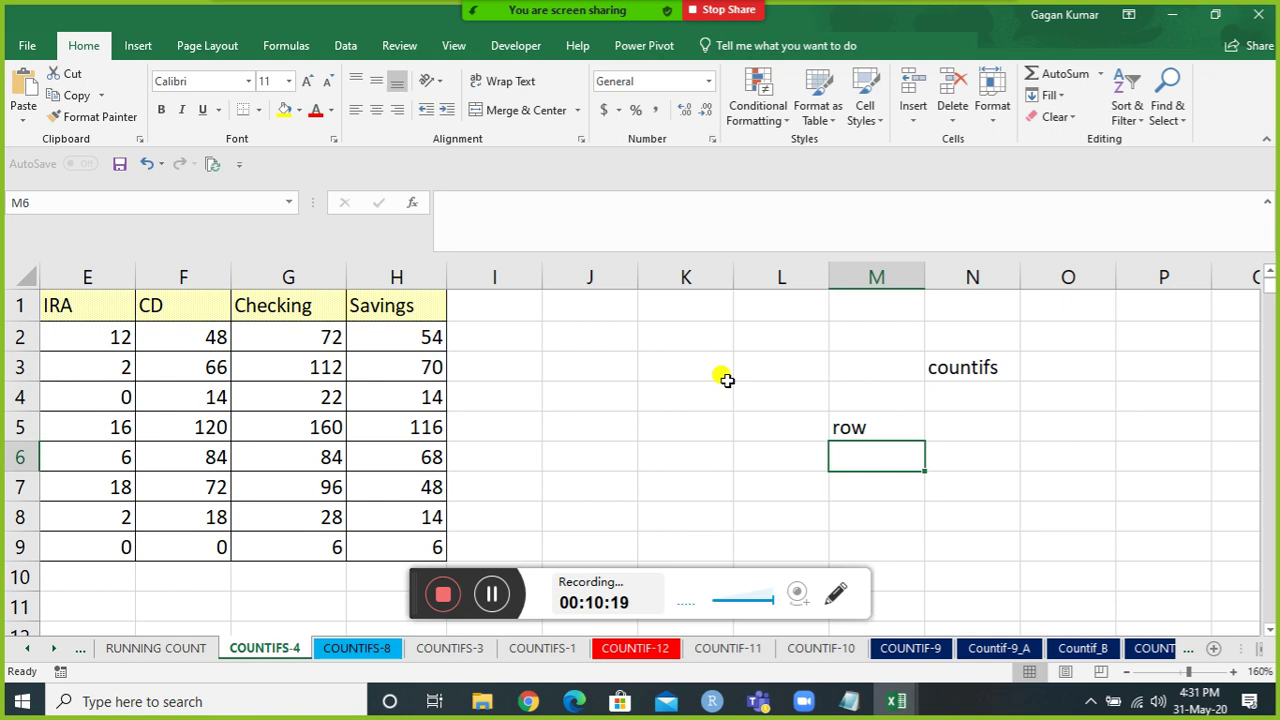
type("columns")
key("Return")
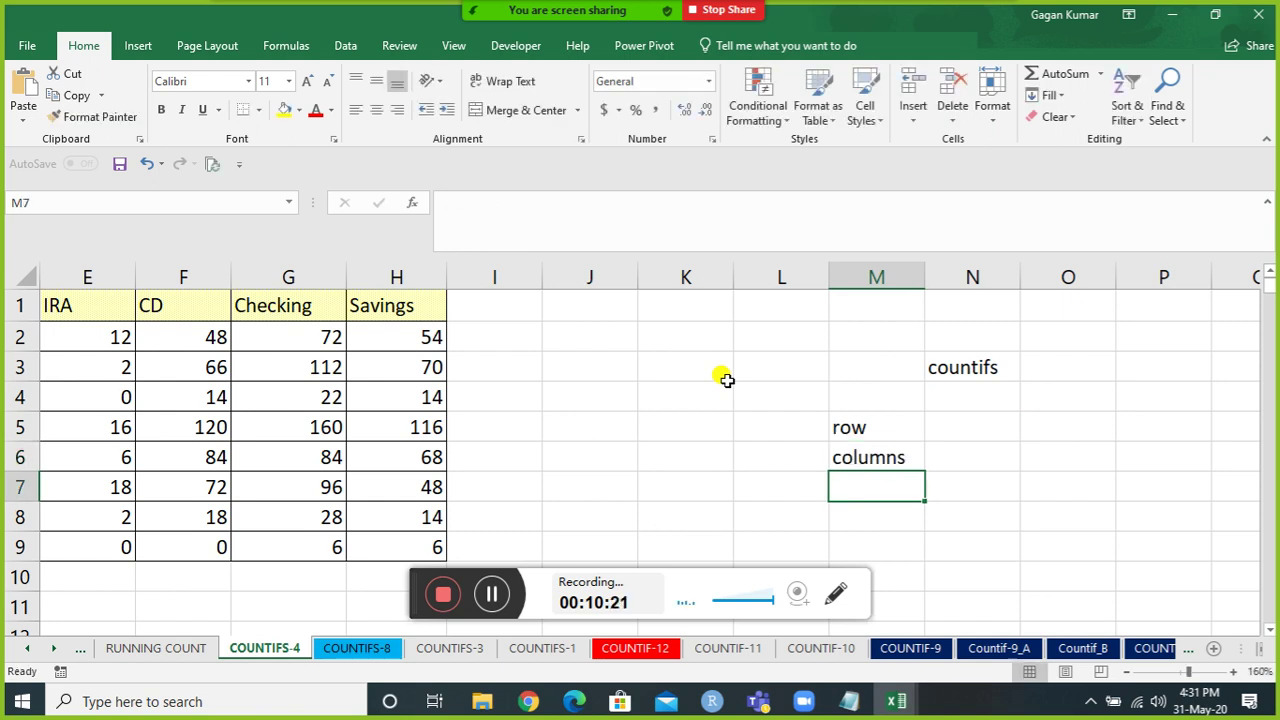
key("Up")
key("Left")
key("Left")
key("Left")
key("Left")
key("Left")
key("Right")
key("Right")
key("Right")
key("Right")
key("Right")
Enter "f4" in N5 and 2 in O5 beside the row label.
key("Right")
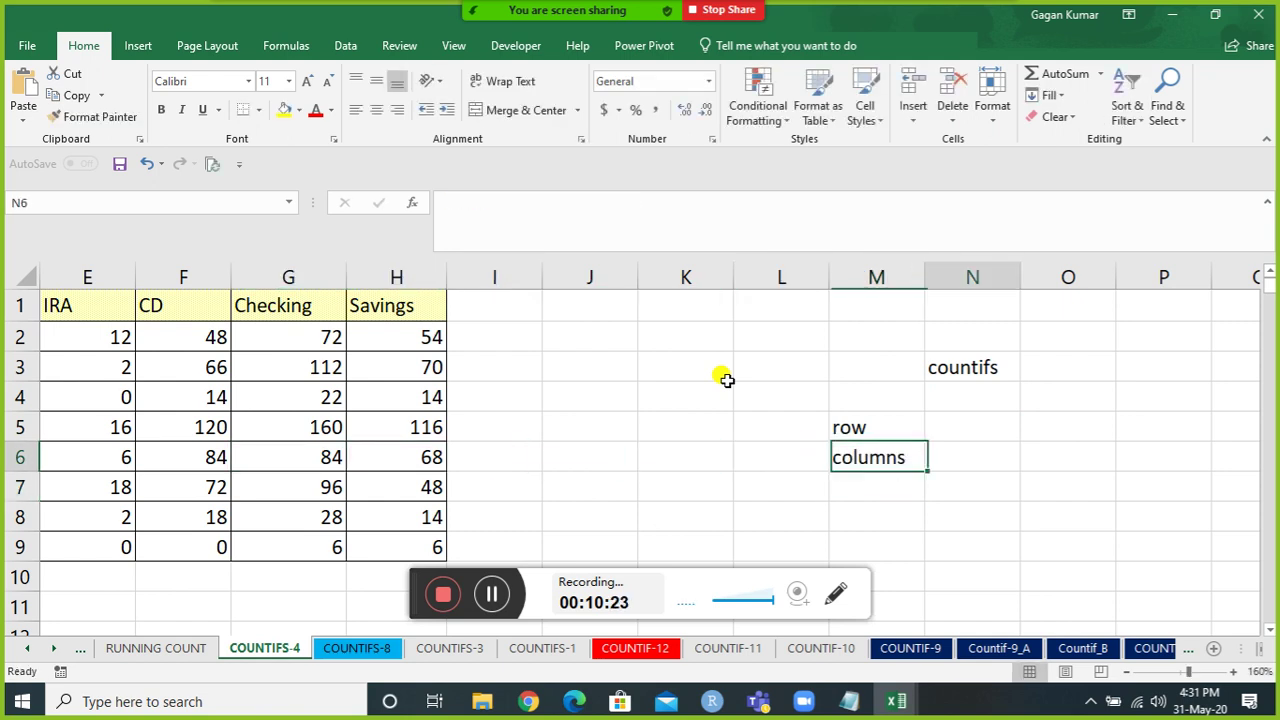
key("Up")
key("Up")
key("Up")
key("Down")
key("Down")
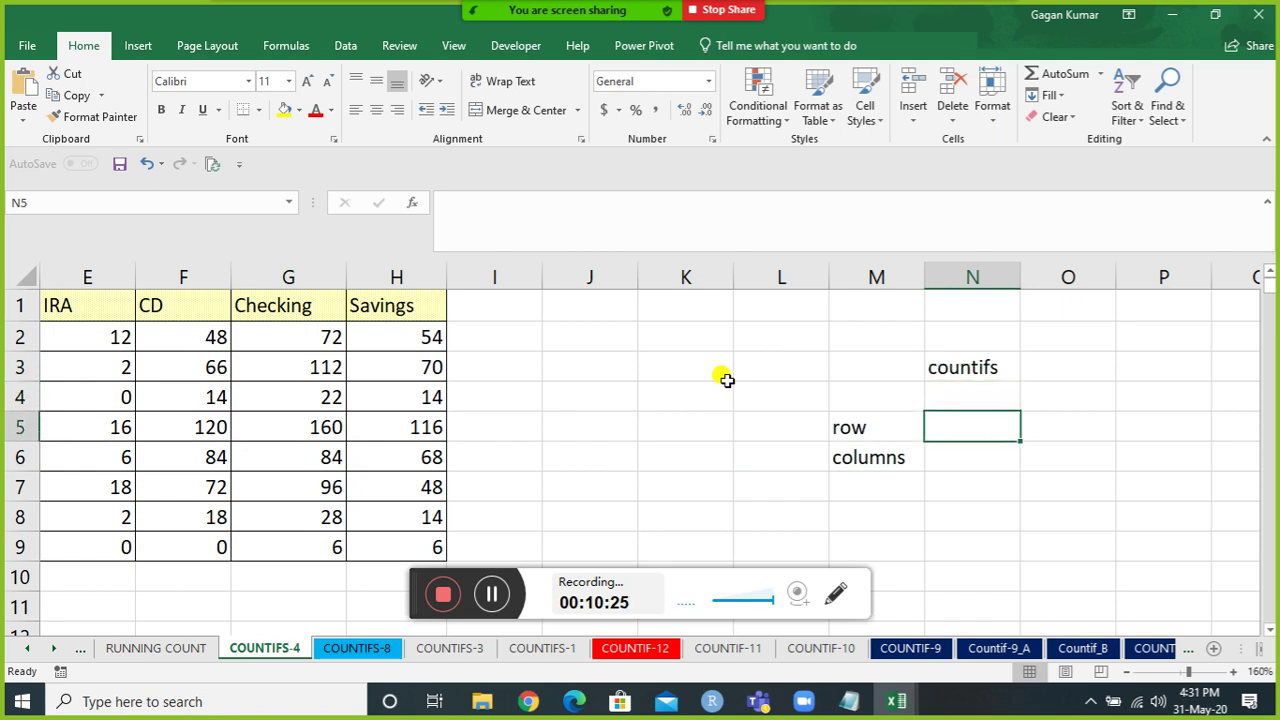
type("f")
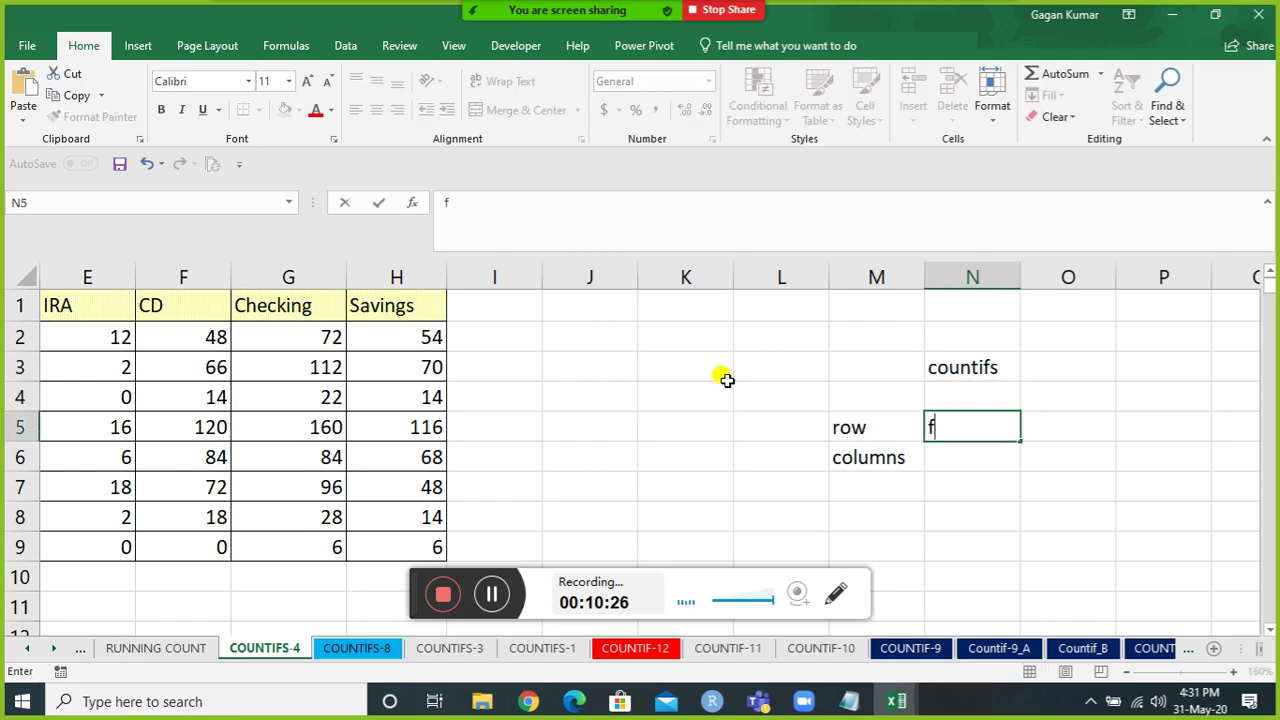
type("4")
key("Tab")
type("2")
key("Down")
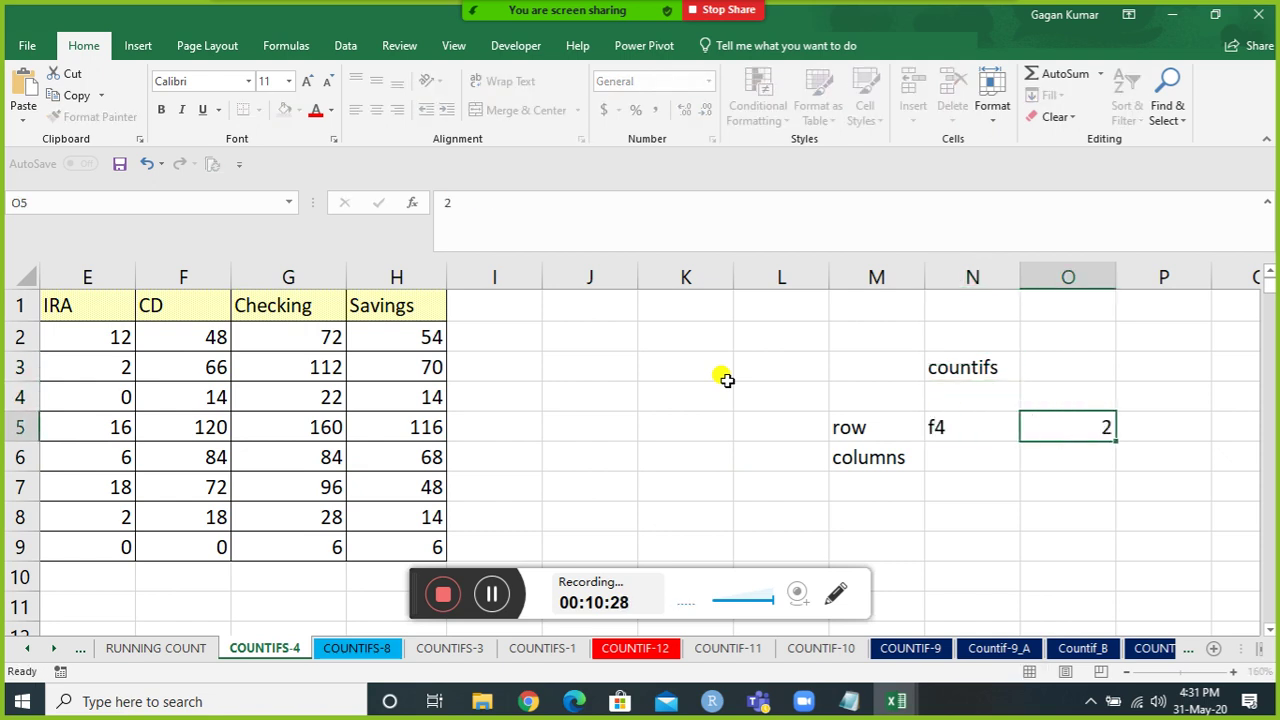
Enter "f4" in N6 and 3 in O6 beside the columns label.
key("Left")
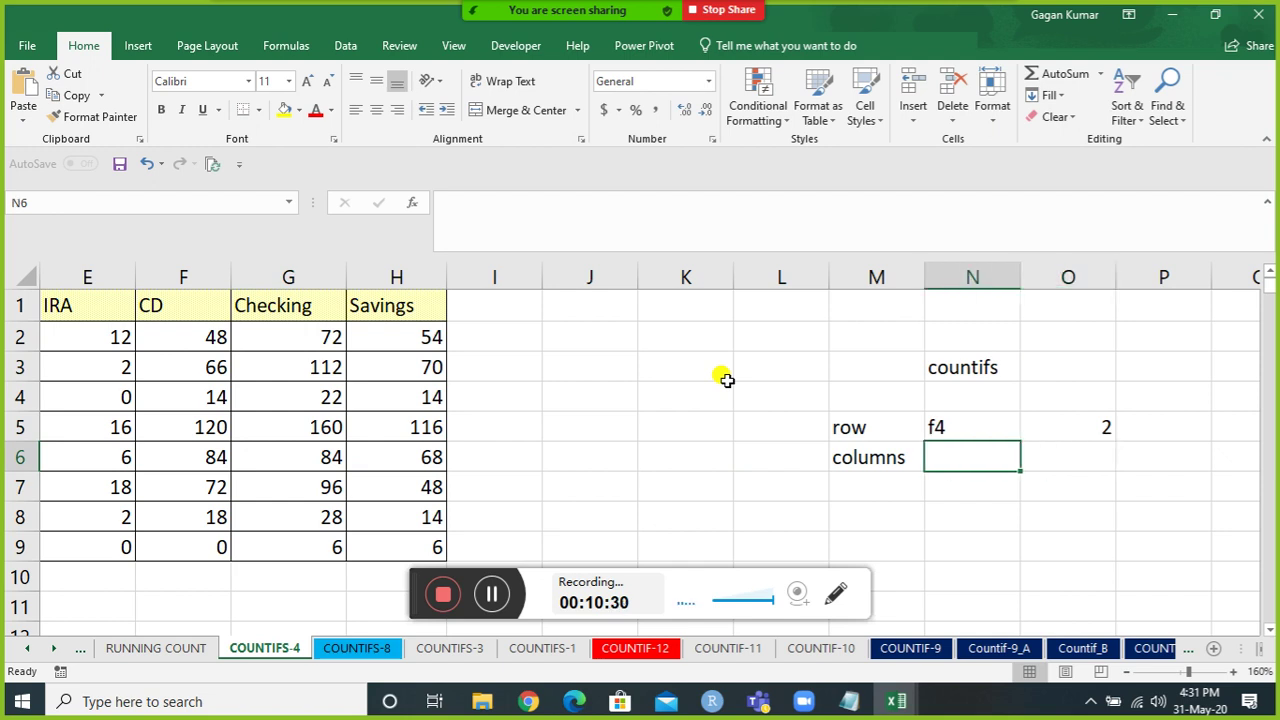
type("f4")
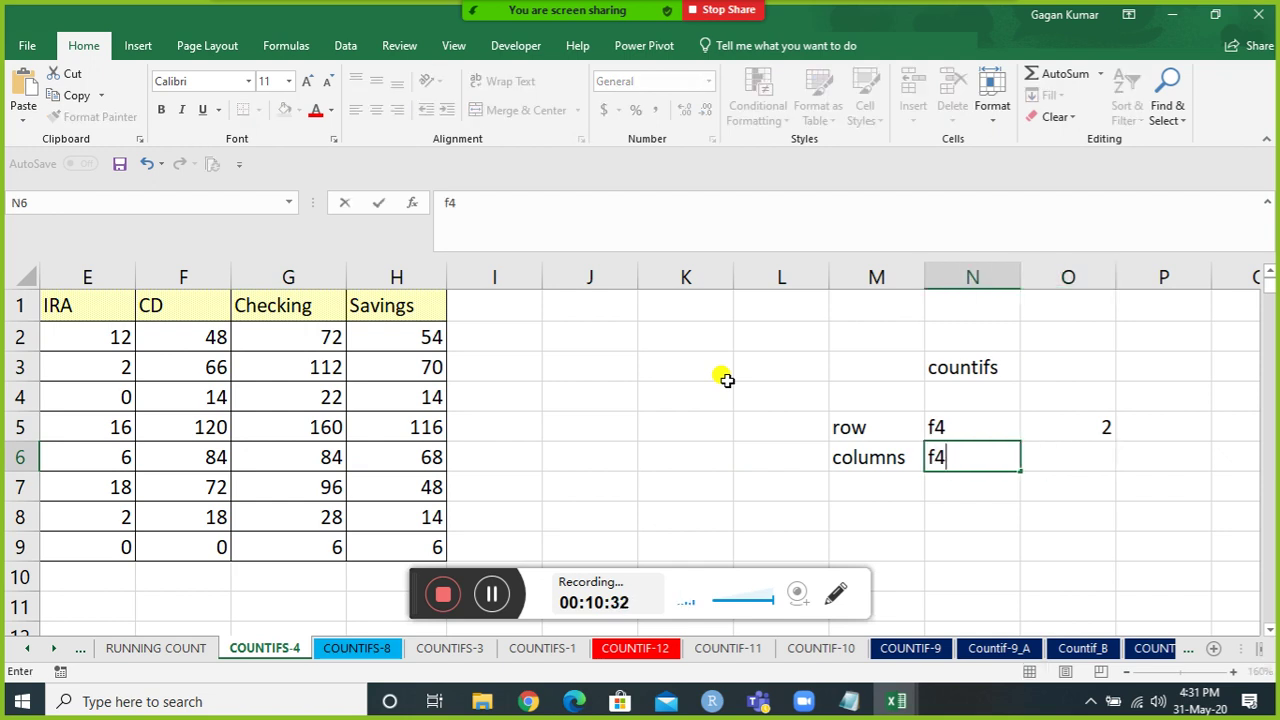
key("Right")
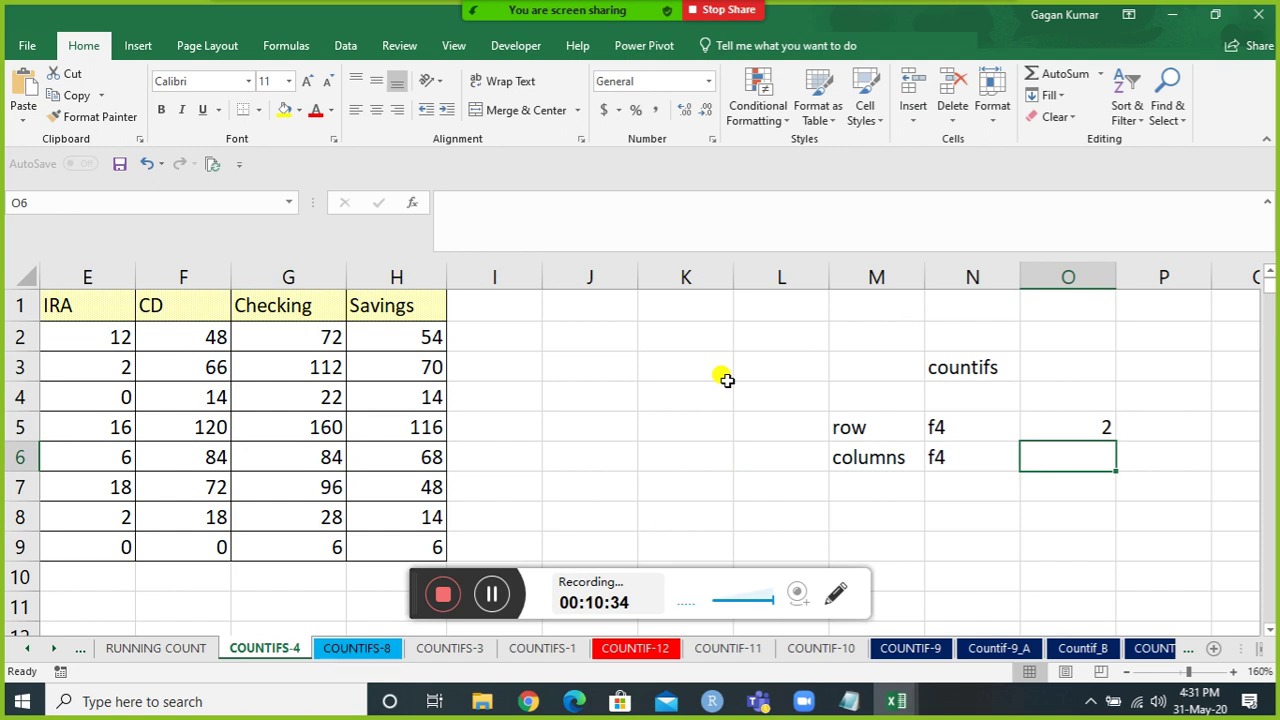
type("3")
key("Right")
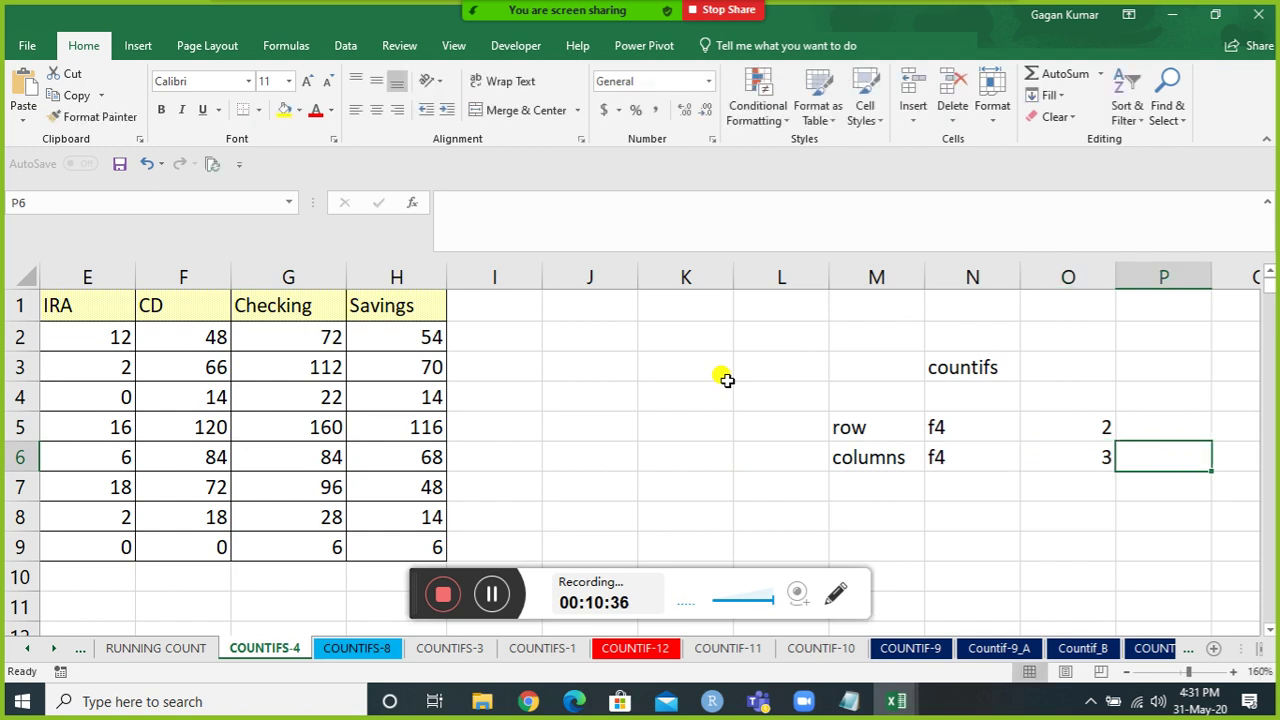
key("Left")
key("Up")
key("Right")
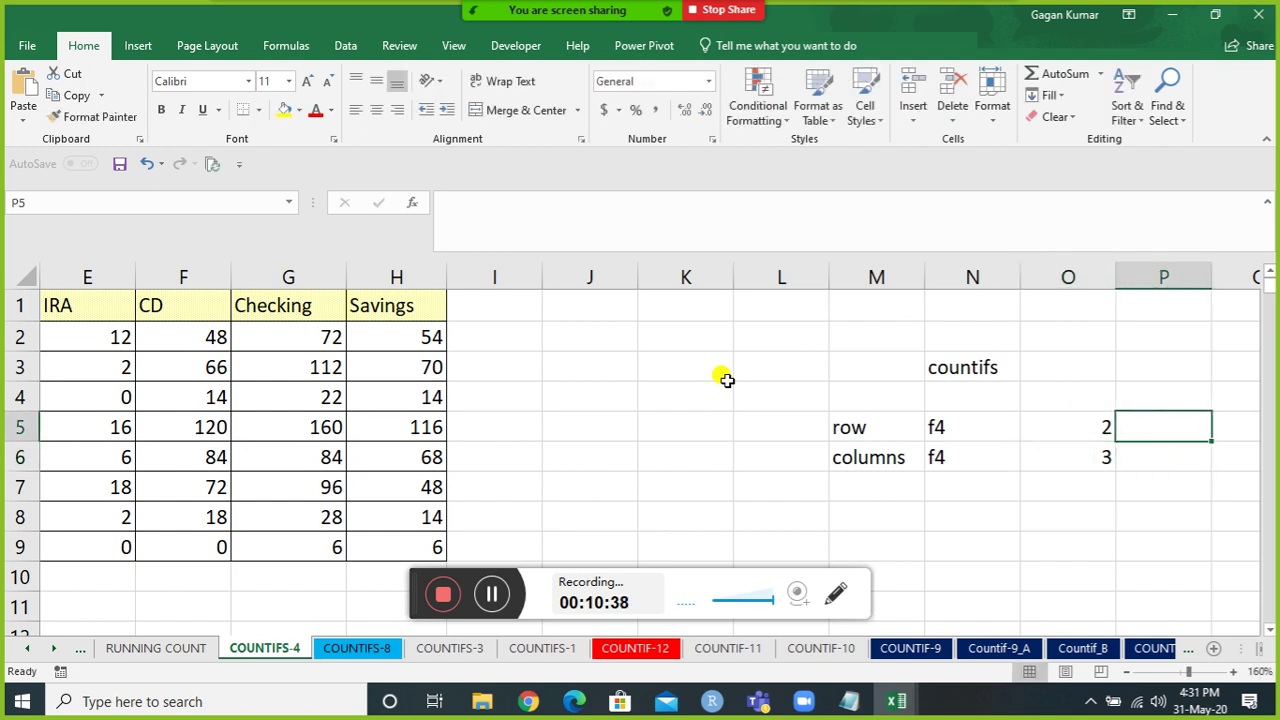
scroll(727, 380, "right", 2)
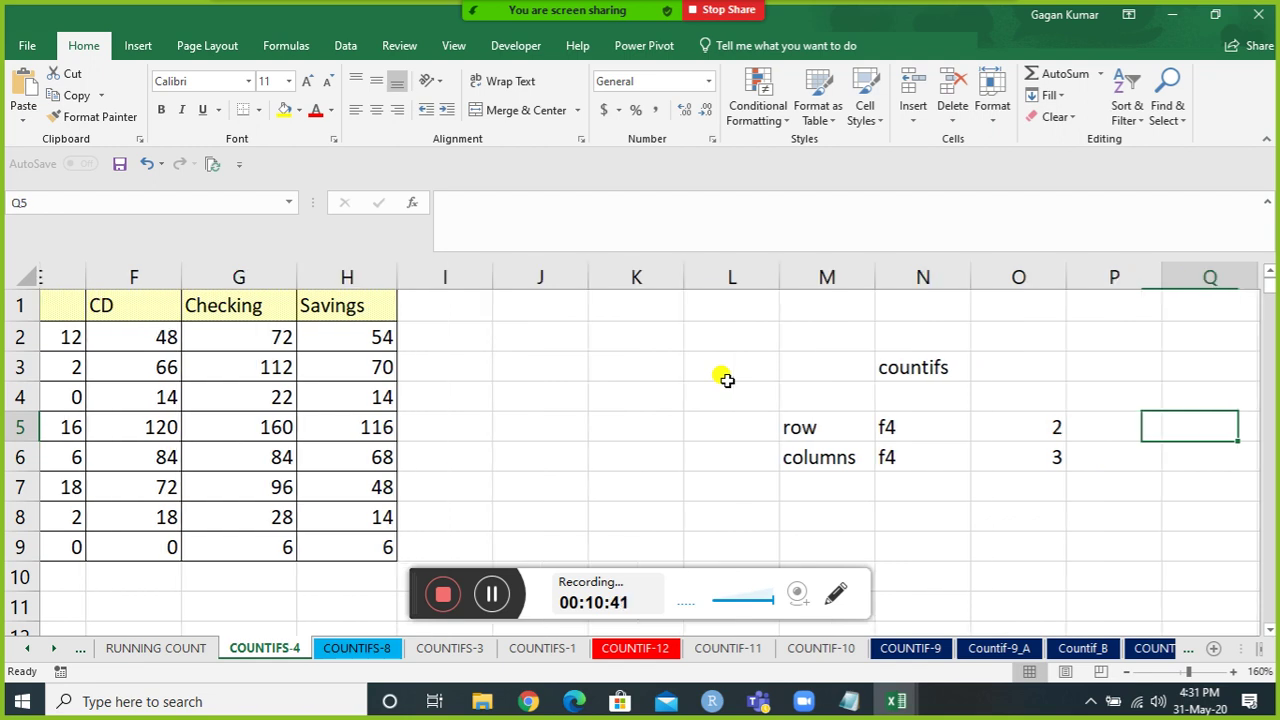
key("Left")
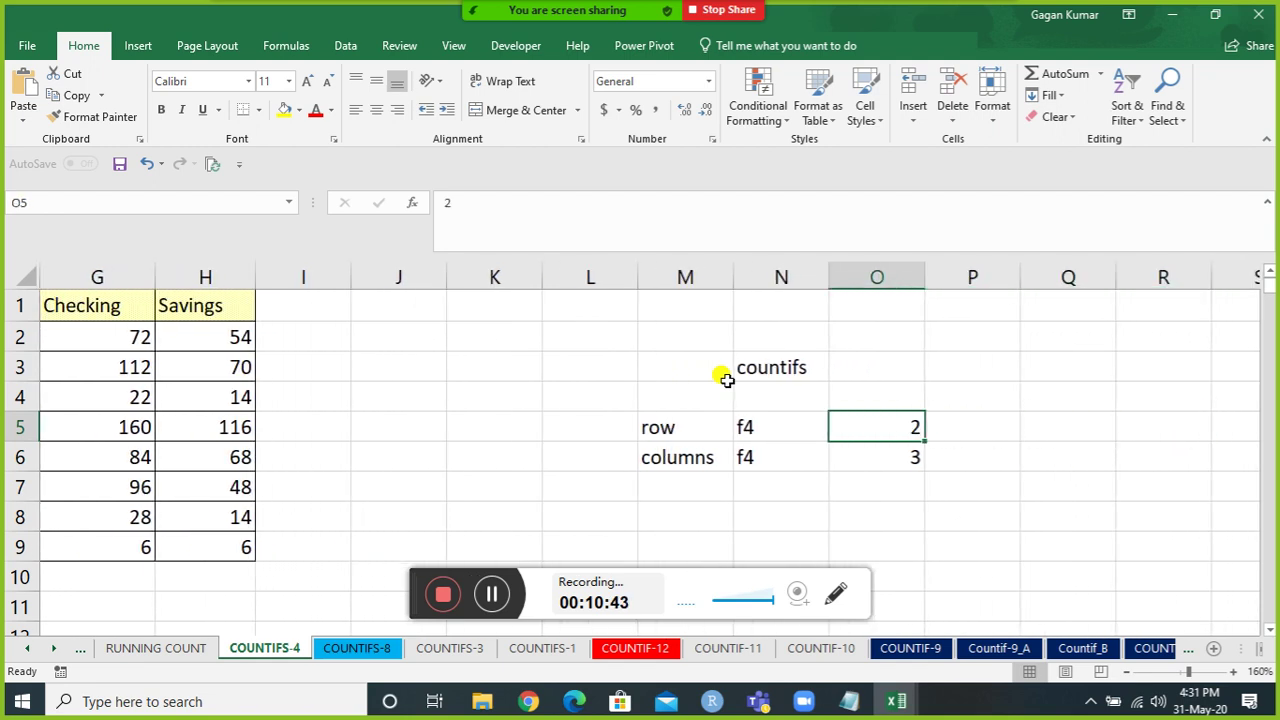
Copy the countifs locking notes in M3:O6 and paste them starting at D12, below the summary table.
key("Up")
key("Up")
key("Left")
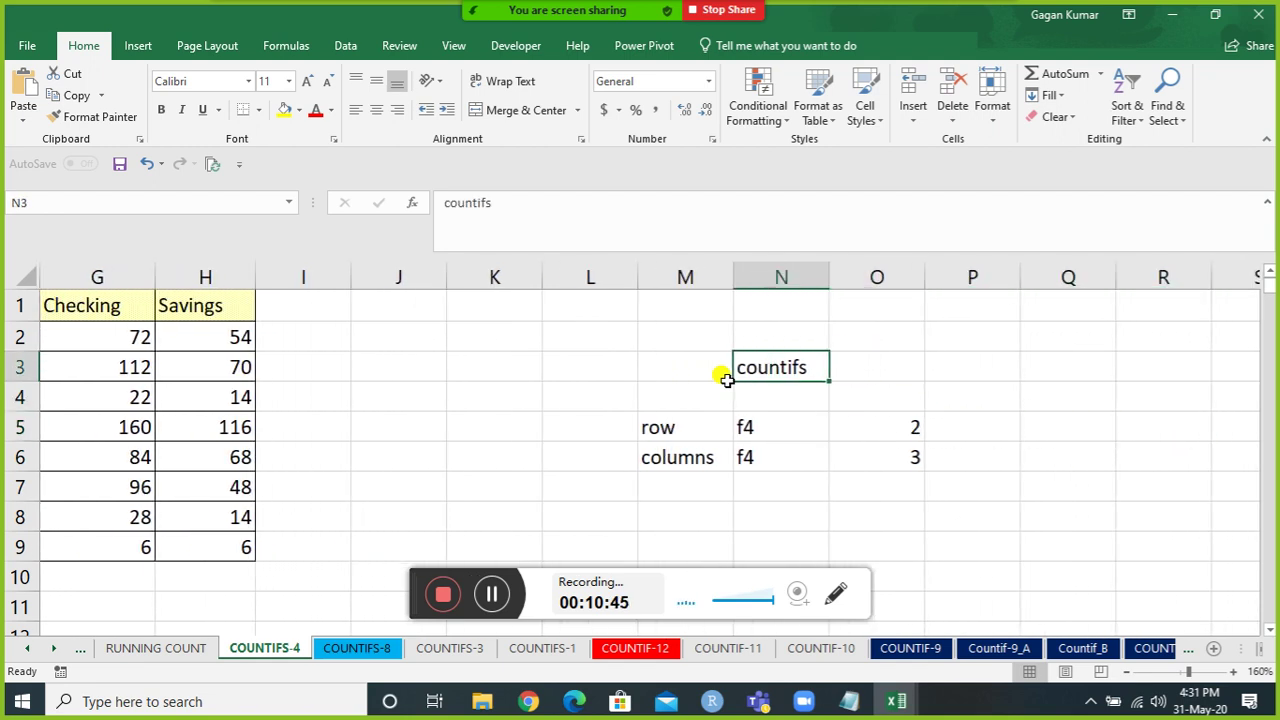
key("Left")
key("shift+Down")
key("shift+Down")
key("shift+Down")
key("shift+Right")
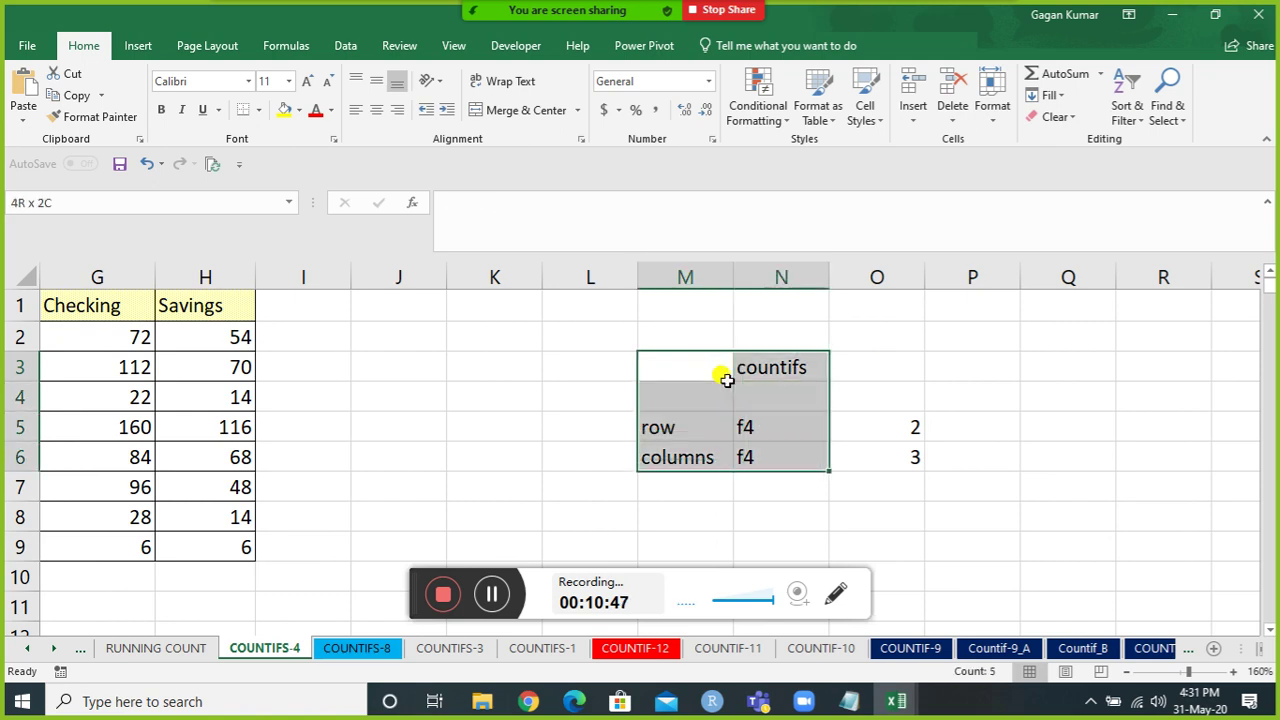
key("shift+Right")
key("ctrl+c")
key("Left")
key("Left")
key("Left")
key("Left")
key("Left")
key("Left")
key("Left")
key("Left")
key("Left")
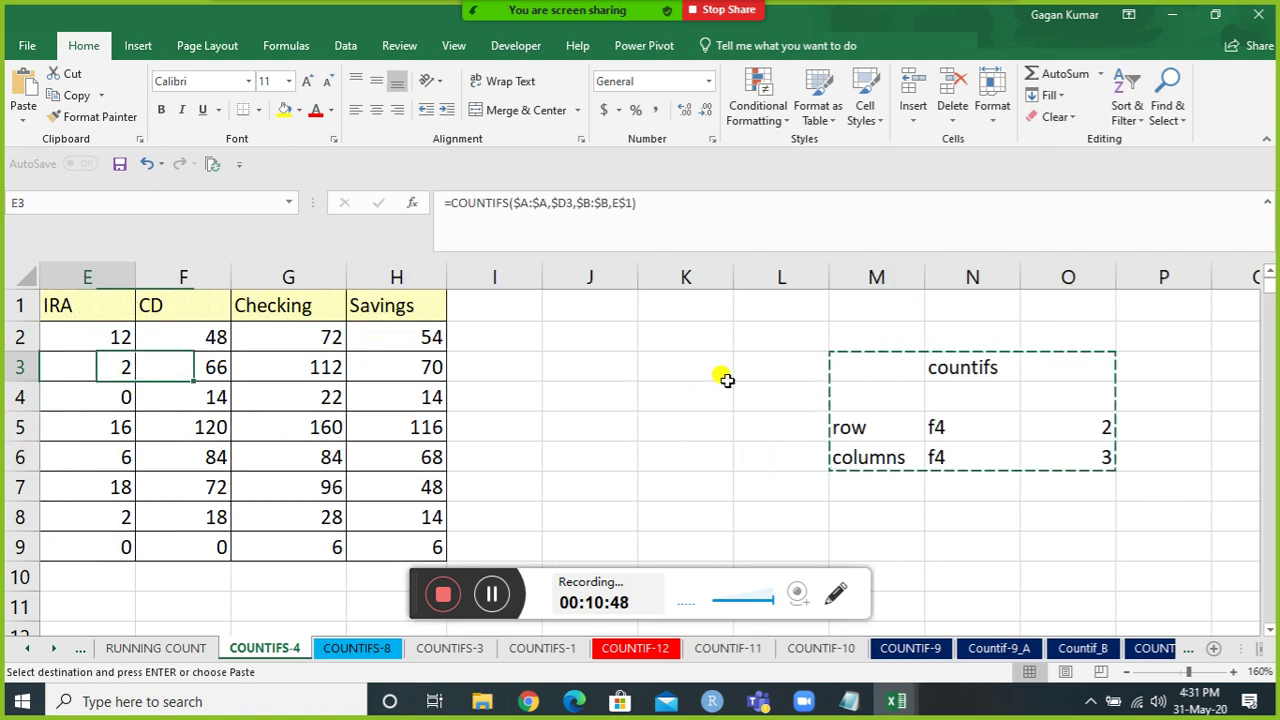
key("Down")
key("Down")
key("Down")
key("Down")
key("Down")
key("Down")
key("Down")
key("Down")
key("Down")
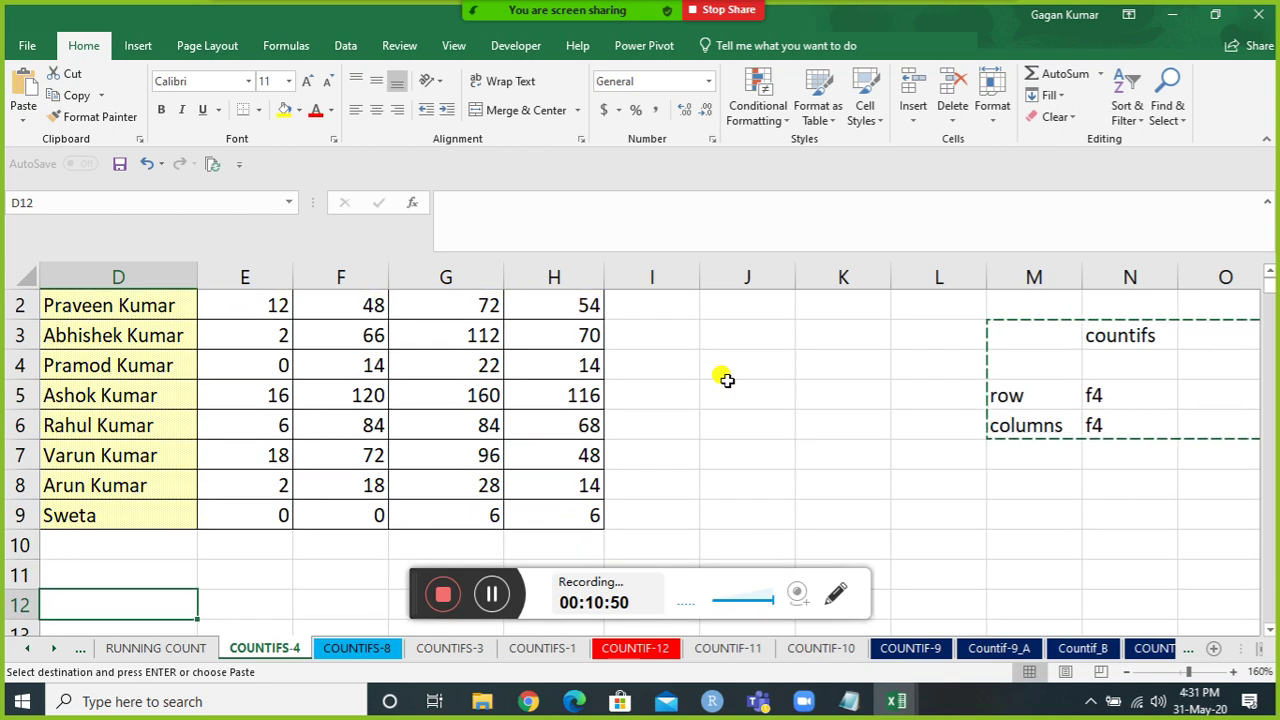
key("Return")
Clear the COUNTIFS formulas from E2:H9 in the summary table, keeping its headings and employee names.
key("Down")
key("Down")
key("Down")
key("Down")
key("Down")
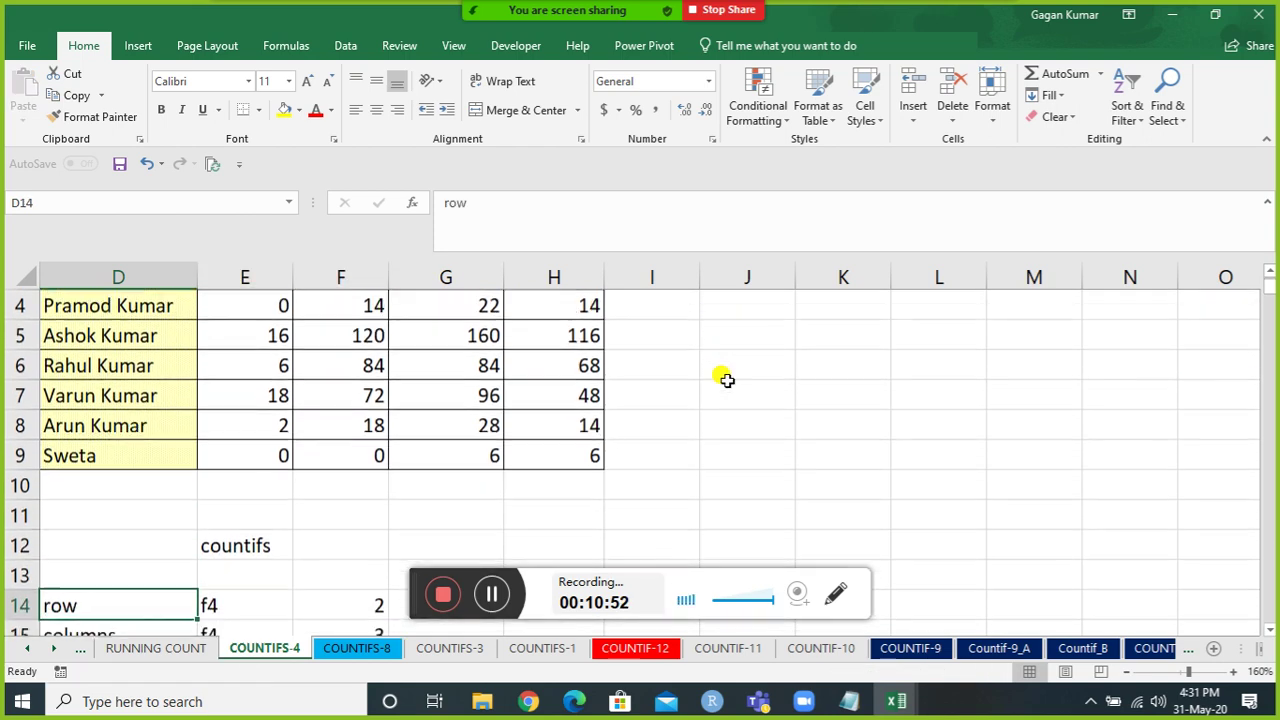
key("ctrl+Up")
key("ctrl+Up")
key("ctrl+Up")
key("ctrl+Up")
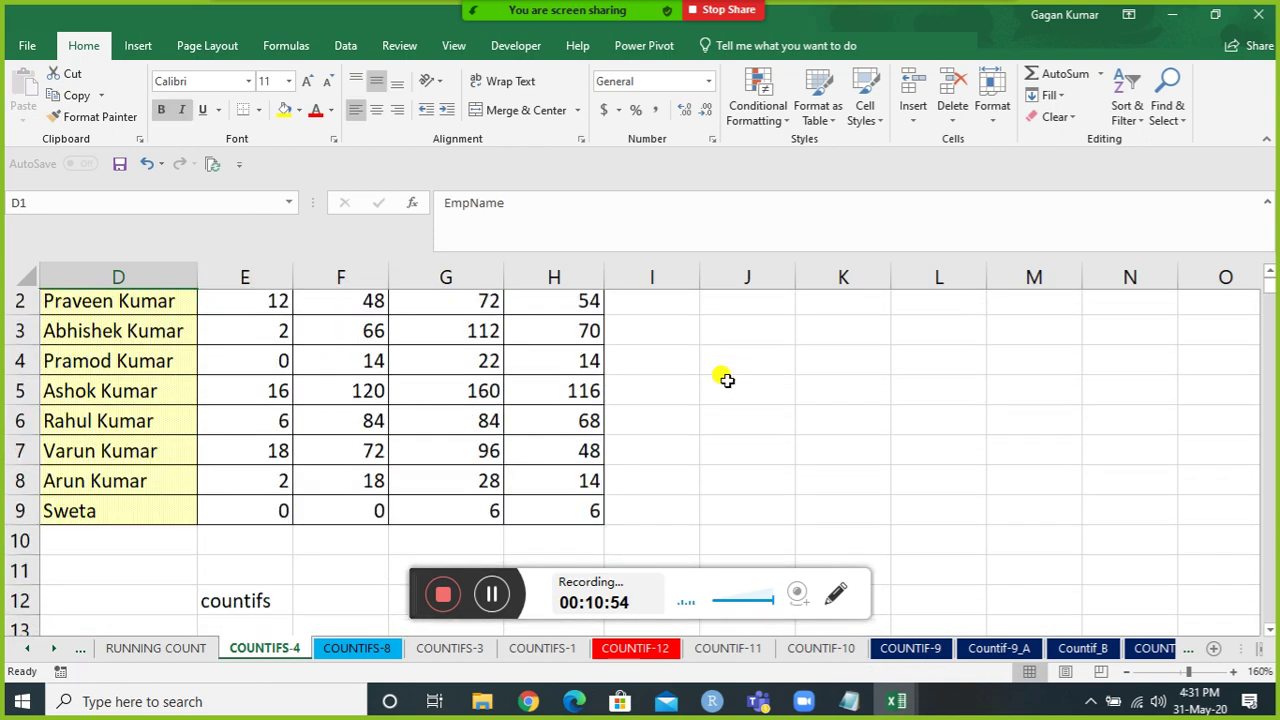
key("Down")
key("Home")
key("Right")
key("Right")
key("Right")
key("Right")
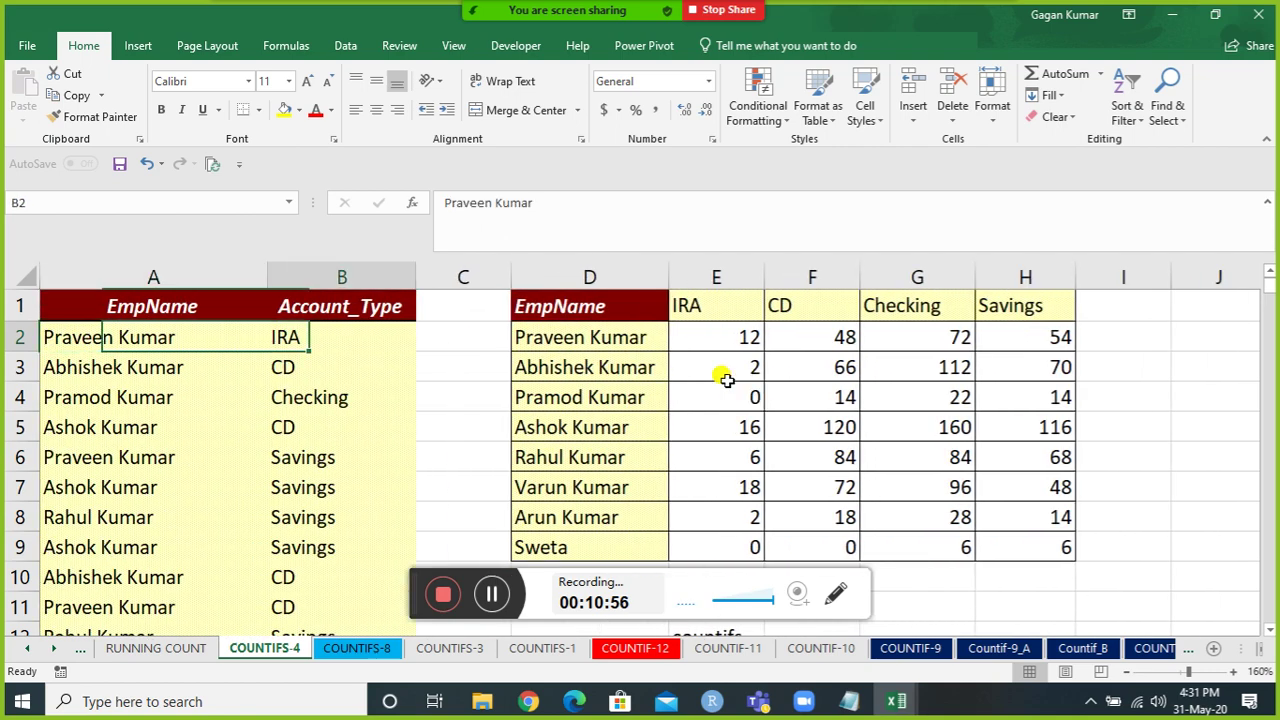
key("ctrl+shift+Down")
key("ctrl+shift+Right")
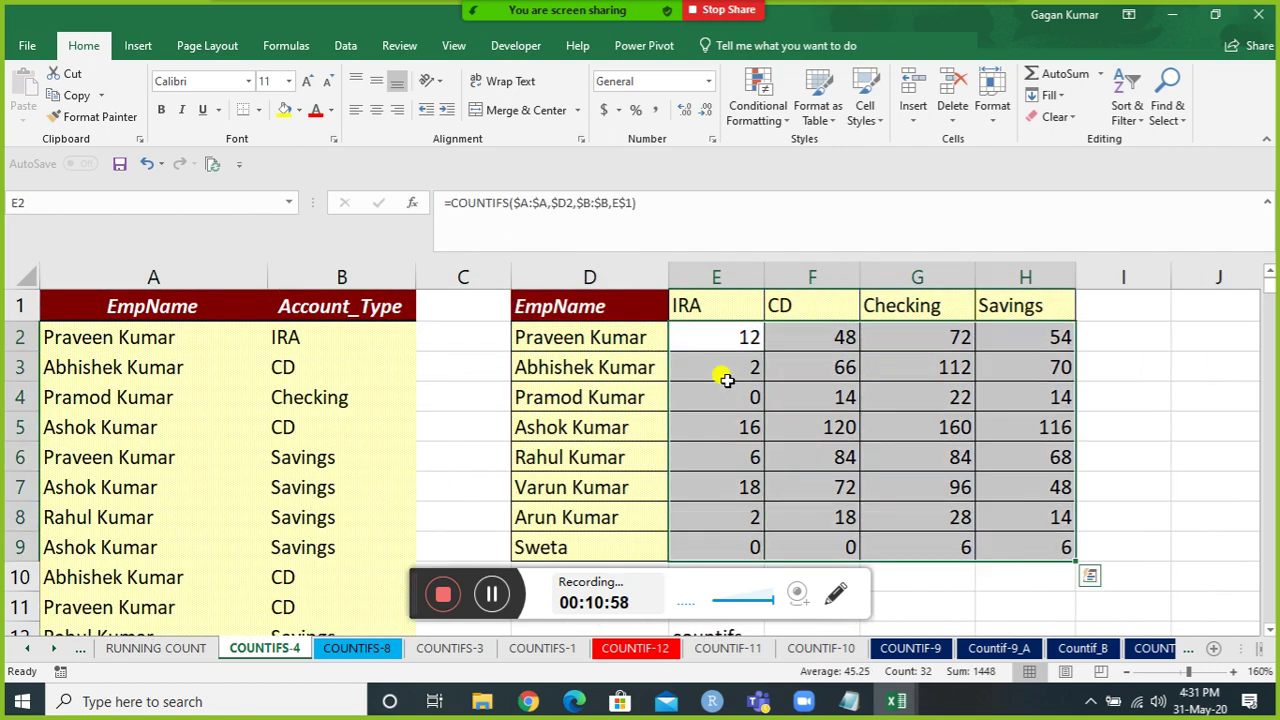
key("Delete")
key("Up")
key("Down")
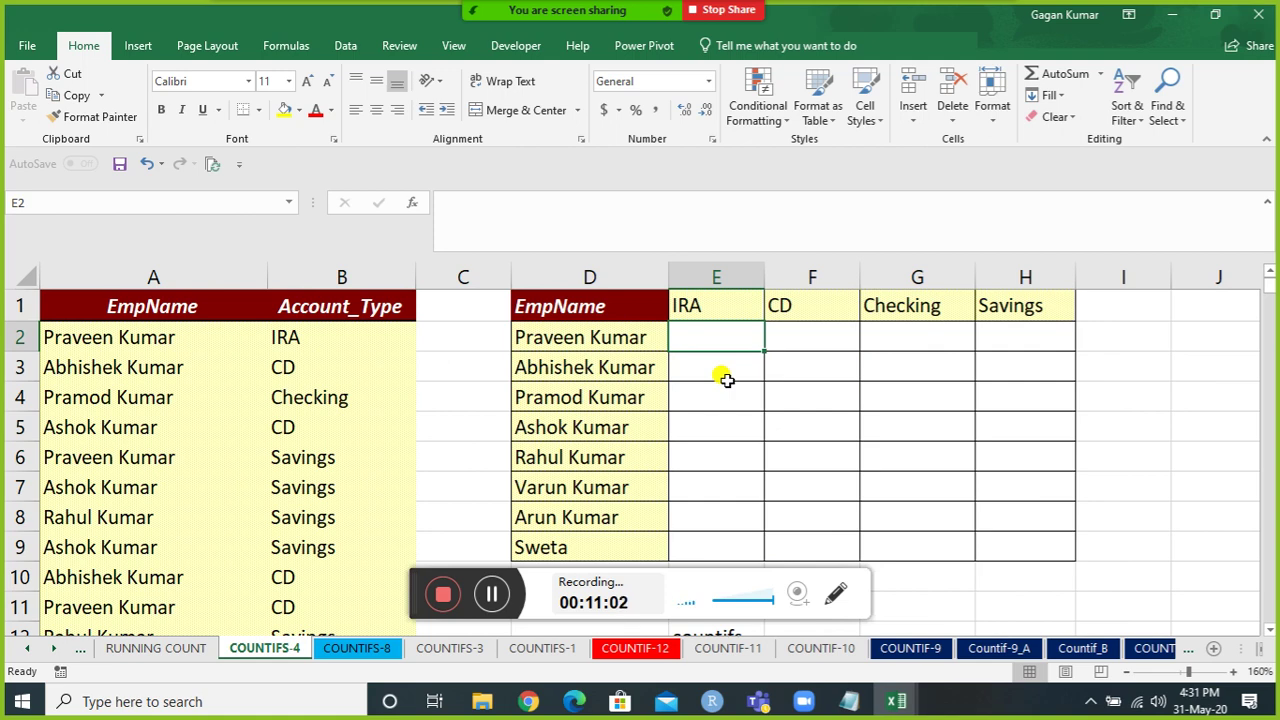
type("=")
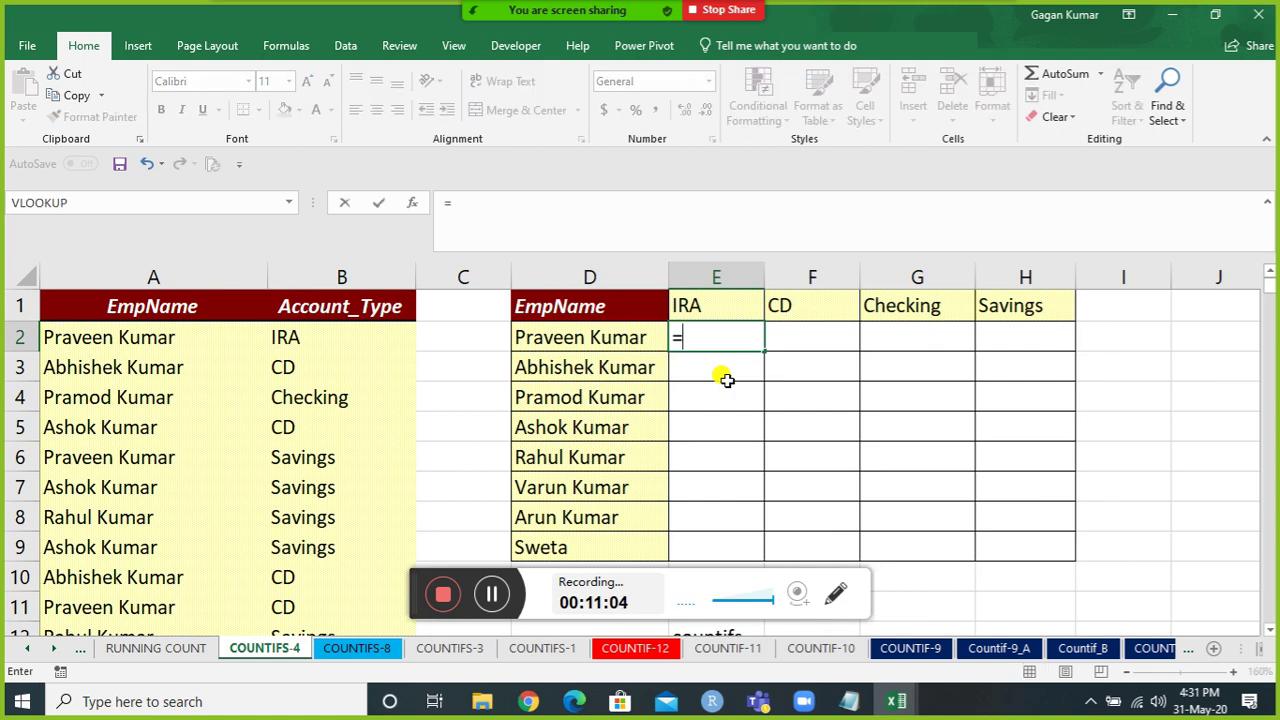
type("countif")
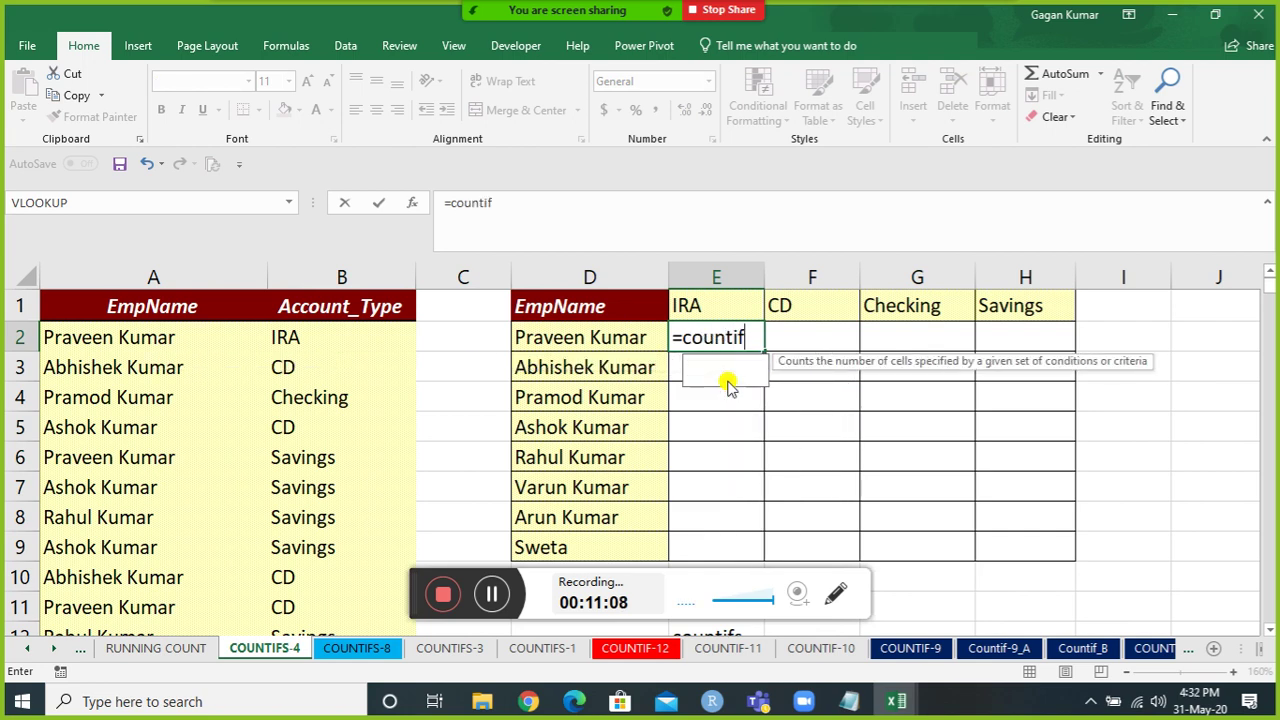
double_click(727, 385)
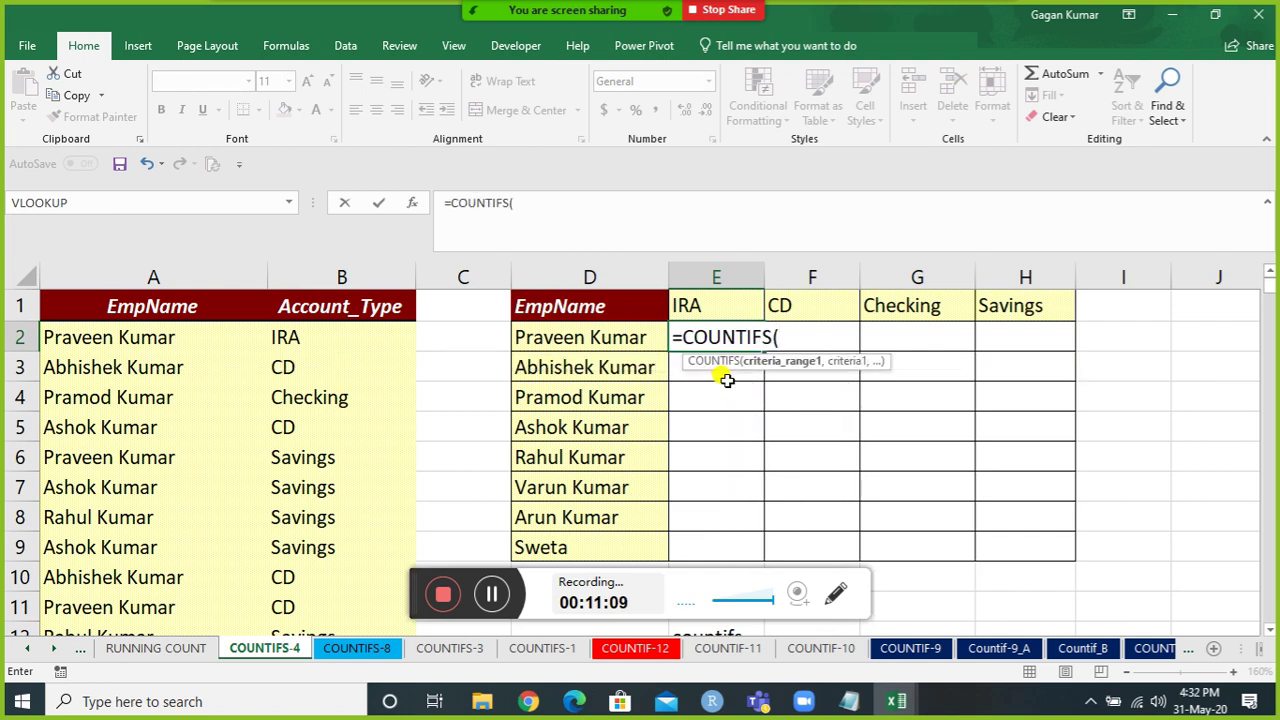
key("Left")
key("ctrl+Left")
key("ctrl+Left")
key("ctrl+space")
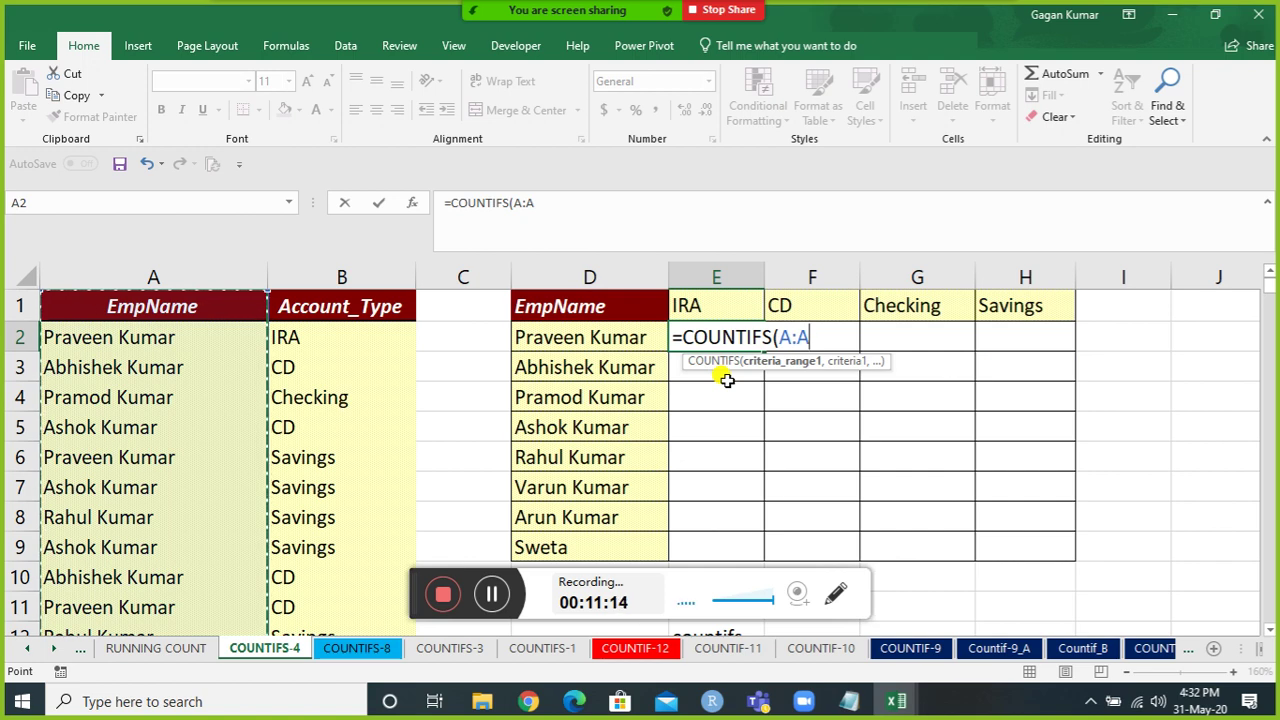
key("BackSpace")
key("BackSpace")
key("BackSpace")
key("BackSpace")
key("BackSpace")
key("BackSpace")
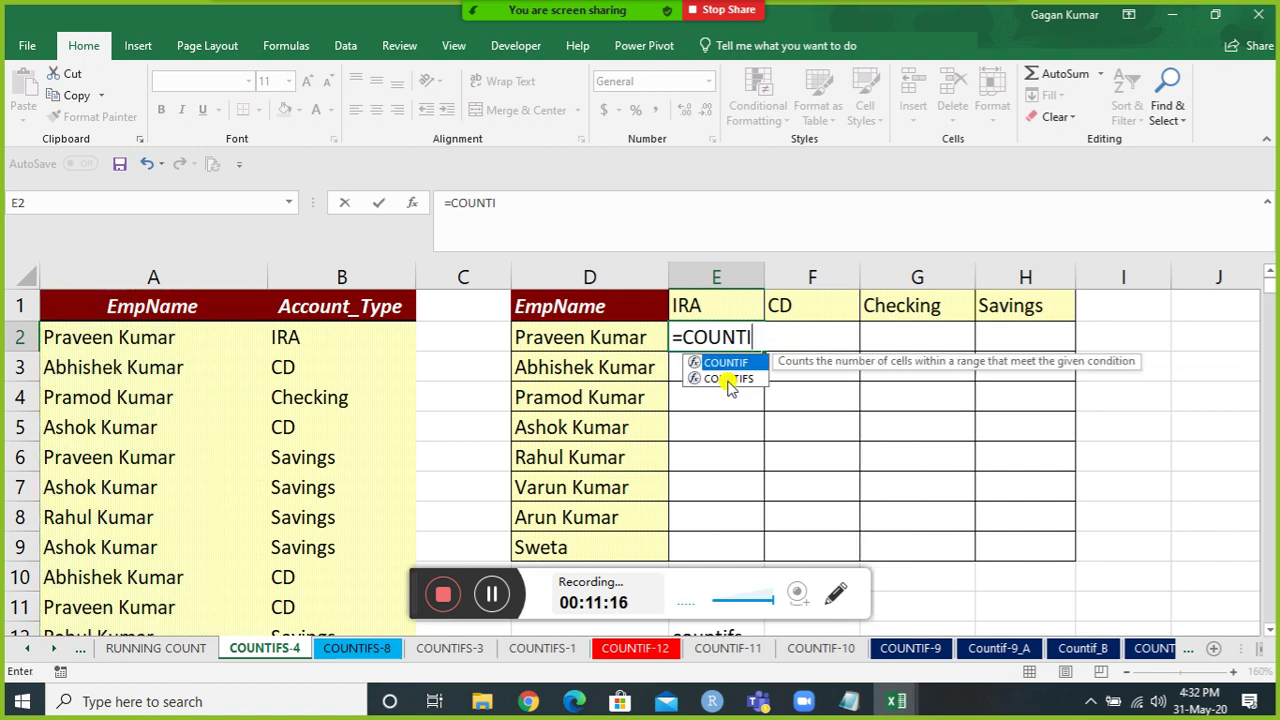
key("BackSpace")
key("BackSpace")
key("BackSpace")
key("BackSpace")
key("BackSpace")
key("BackSpace")
Enter the formula =SUM(A:A) in E2 with the whole of column A as an unlocked reference.
type("su")
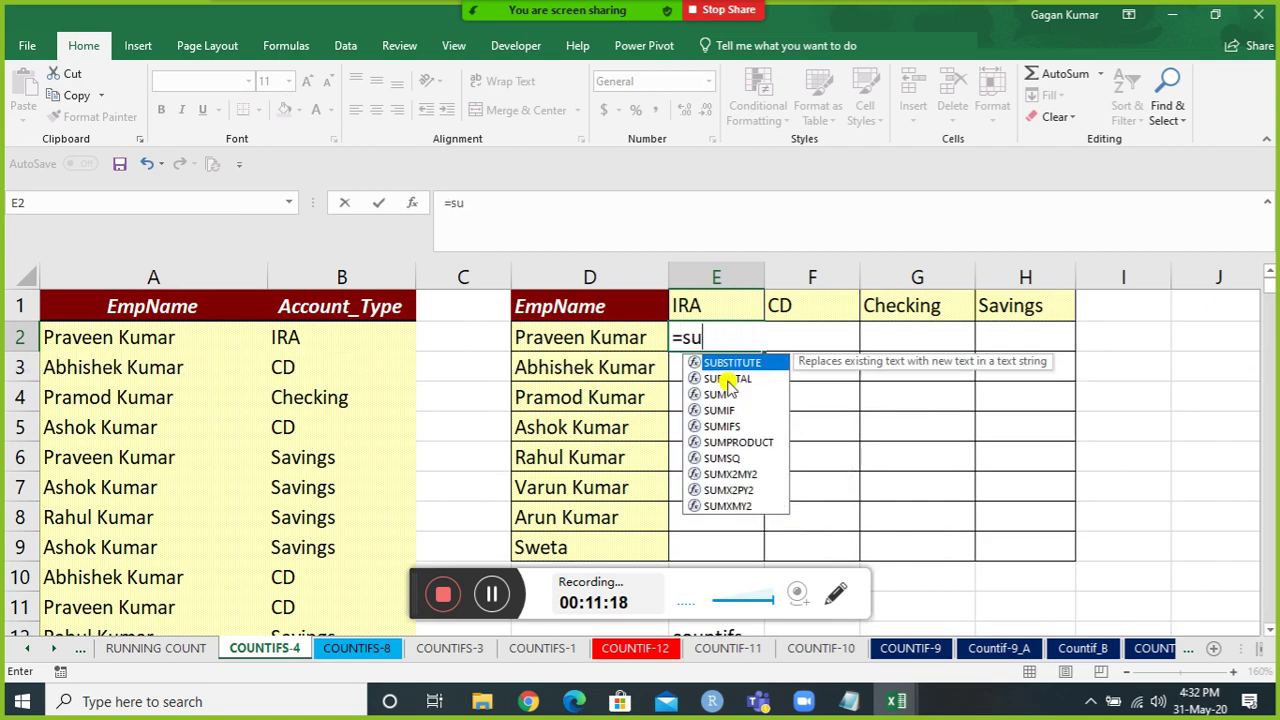
type("m(")
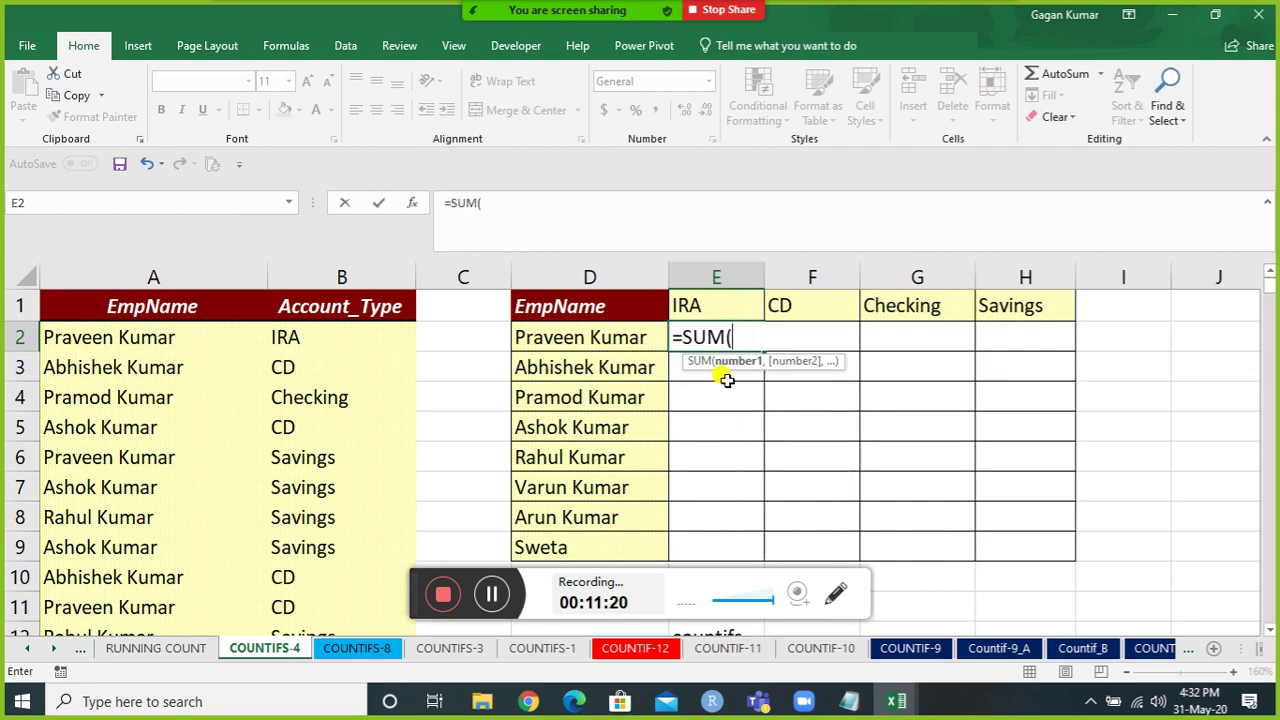
key("Left")
key("Left")
key("Left")
key("Left")
key("ctrl+space")
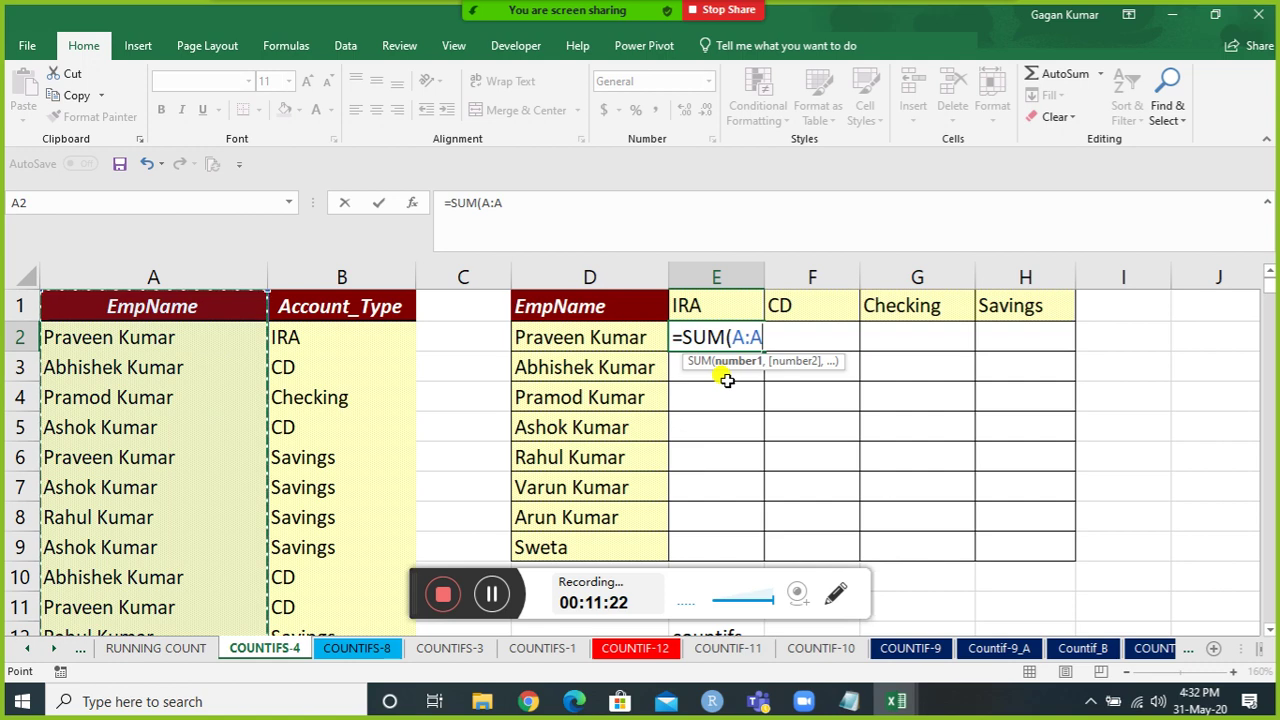
key("ctrl+Return")
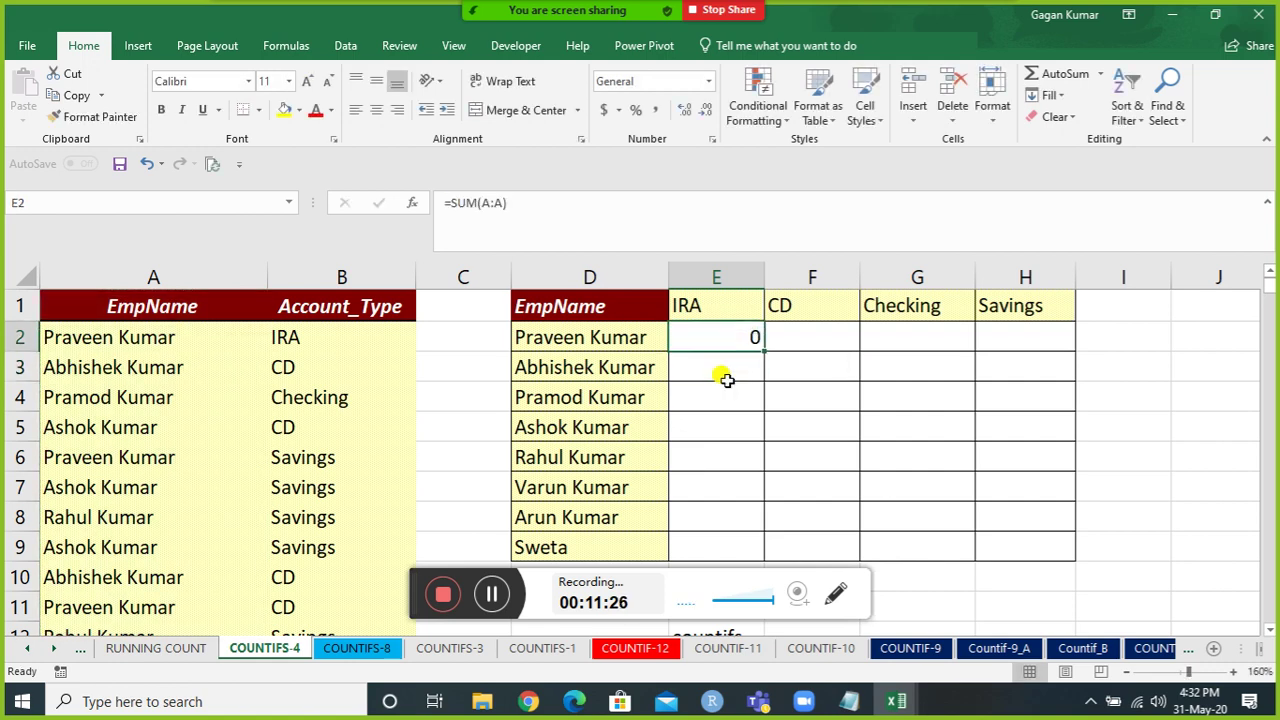
Examine the unlocked column reference inside the SUM formula in E2, leaving the formula as it is.
key("Left")
key("Left")
key("Left")
key("Left")
key("Down")
key("Right")
key("Right")
key("Right")
key("Right")
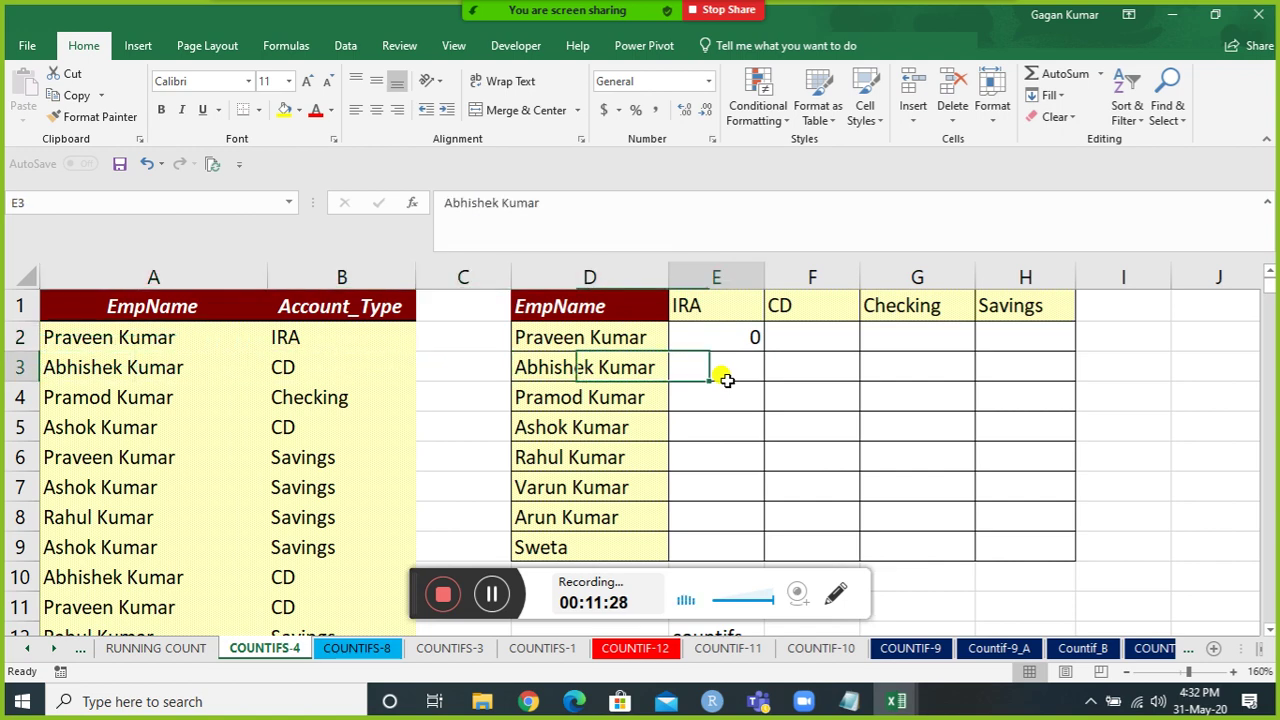
key("Up")
key("F2")
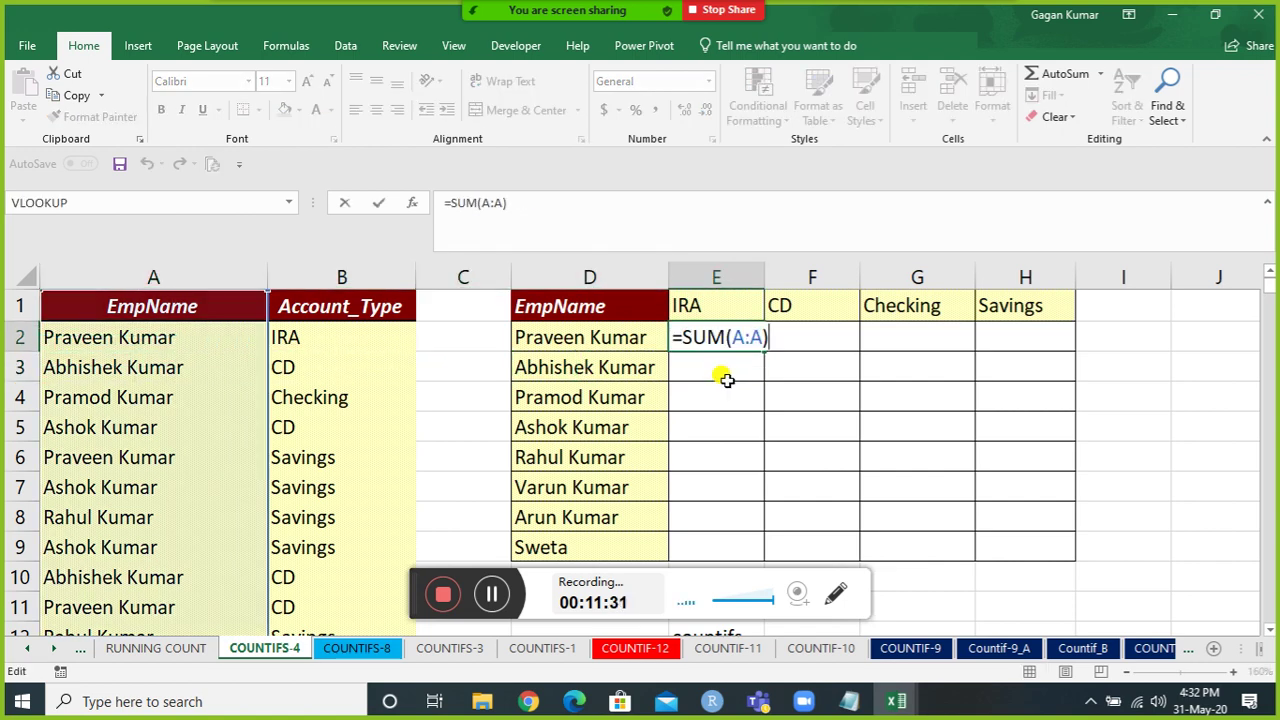
left_click_drag(732, 337, 752, 337)
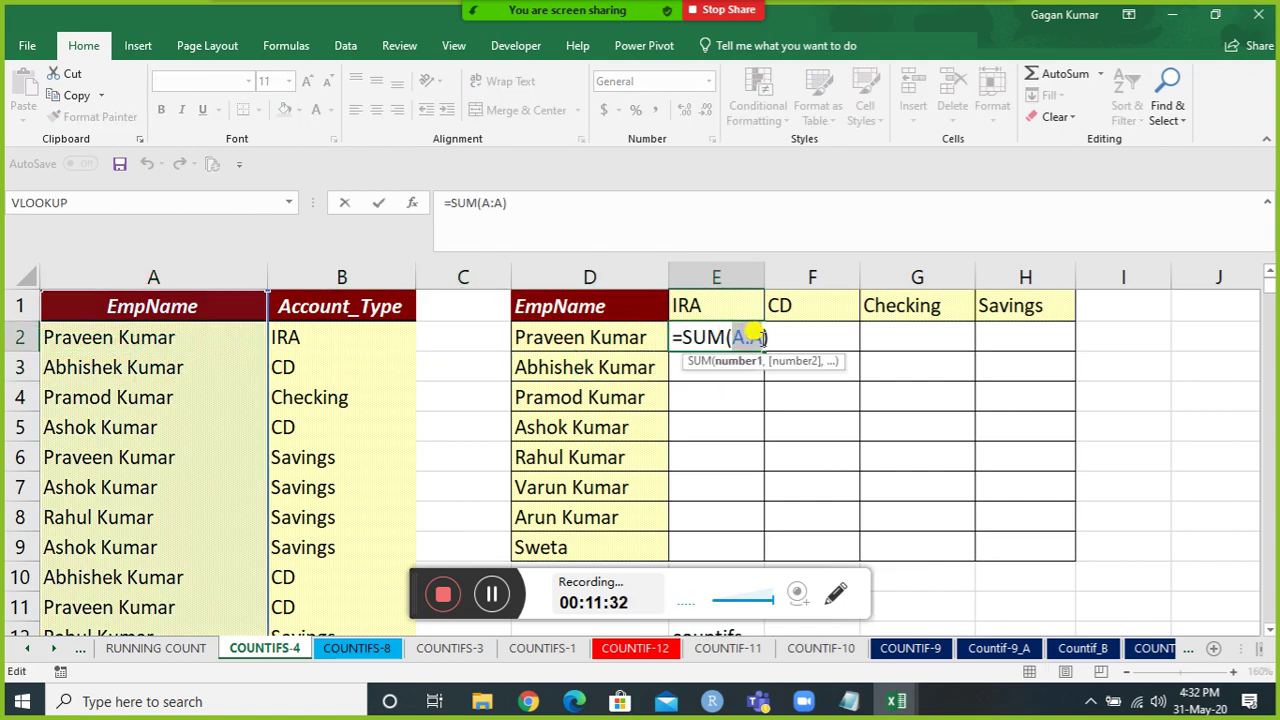
key("Escape")
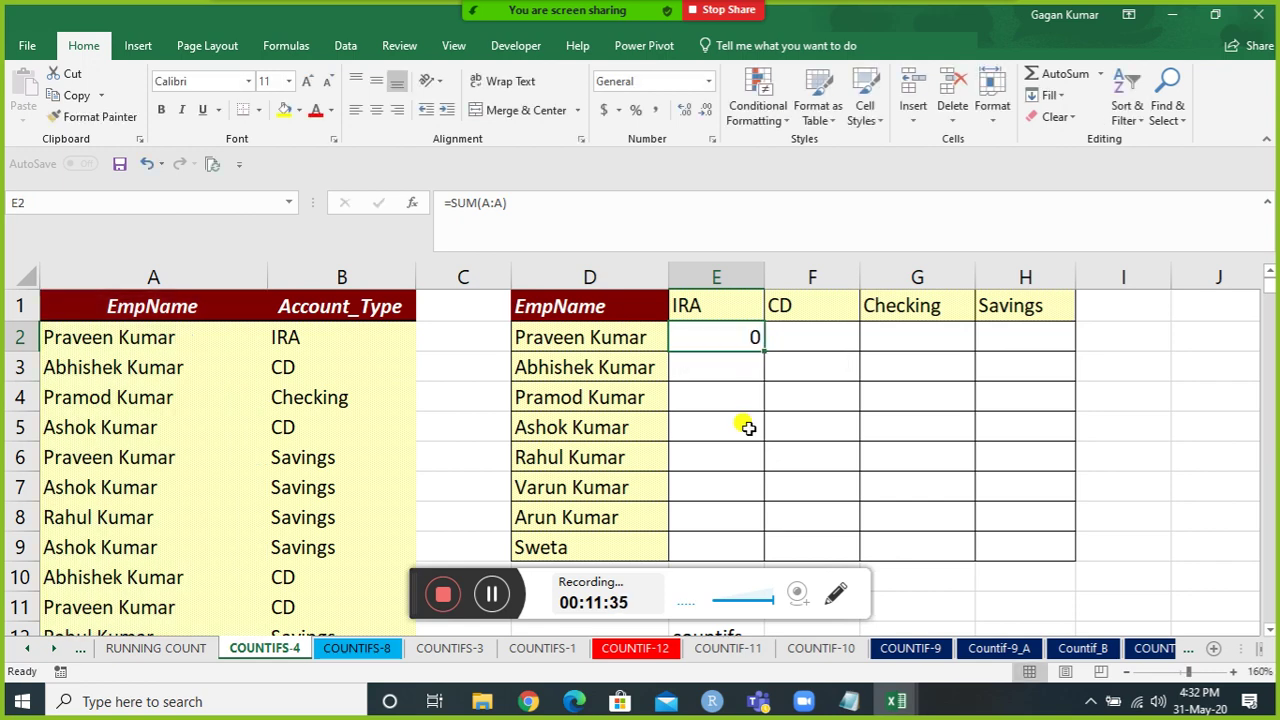
key("Right")
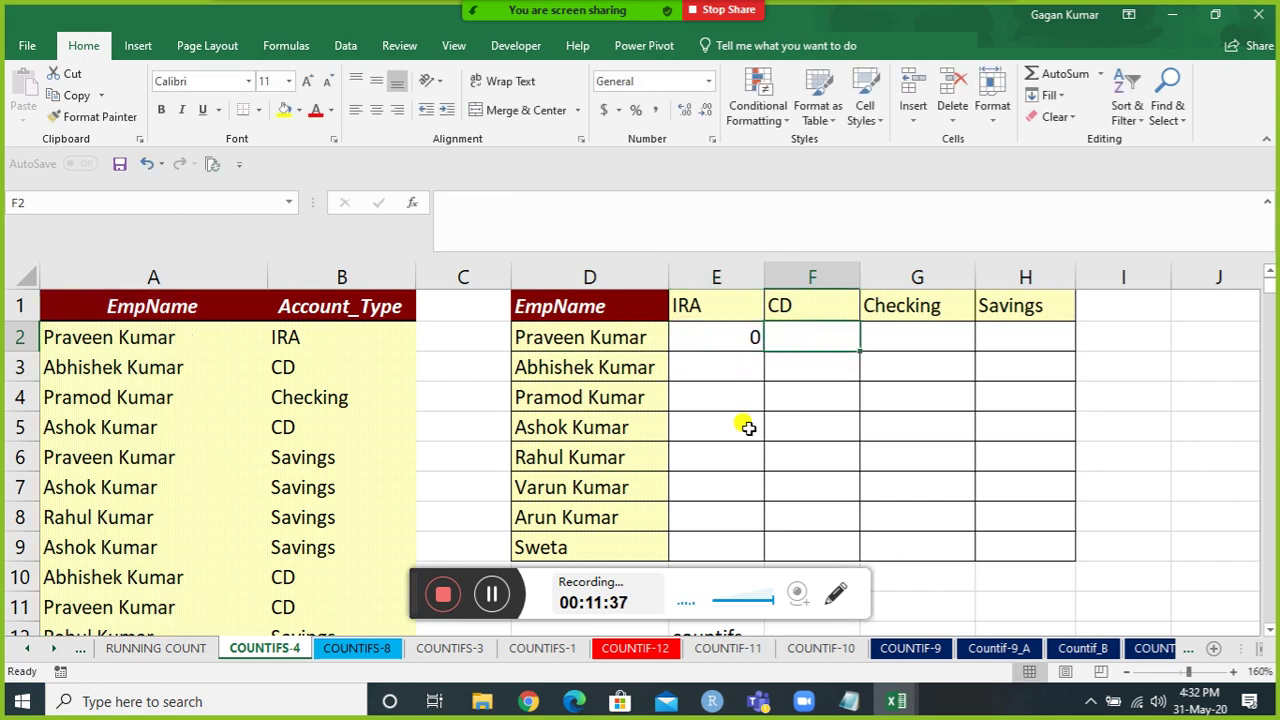
key("Left")
key("Right")
key("Left")
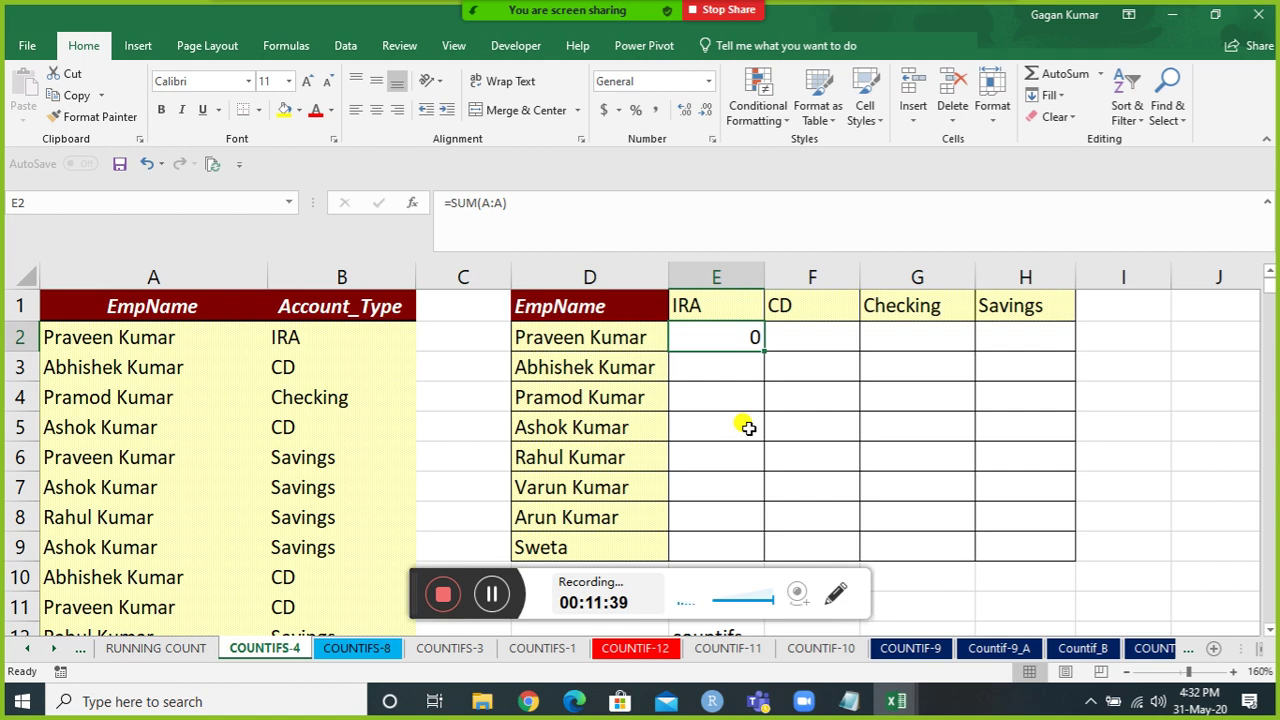
key("Right")
key("Right")
key("Right")
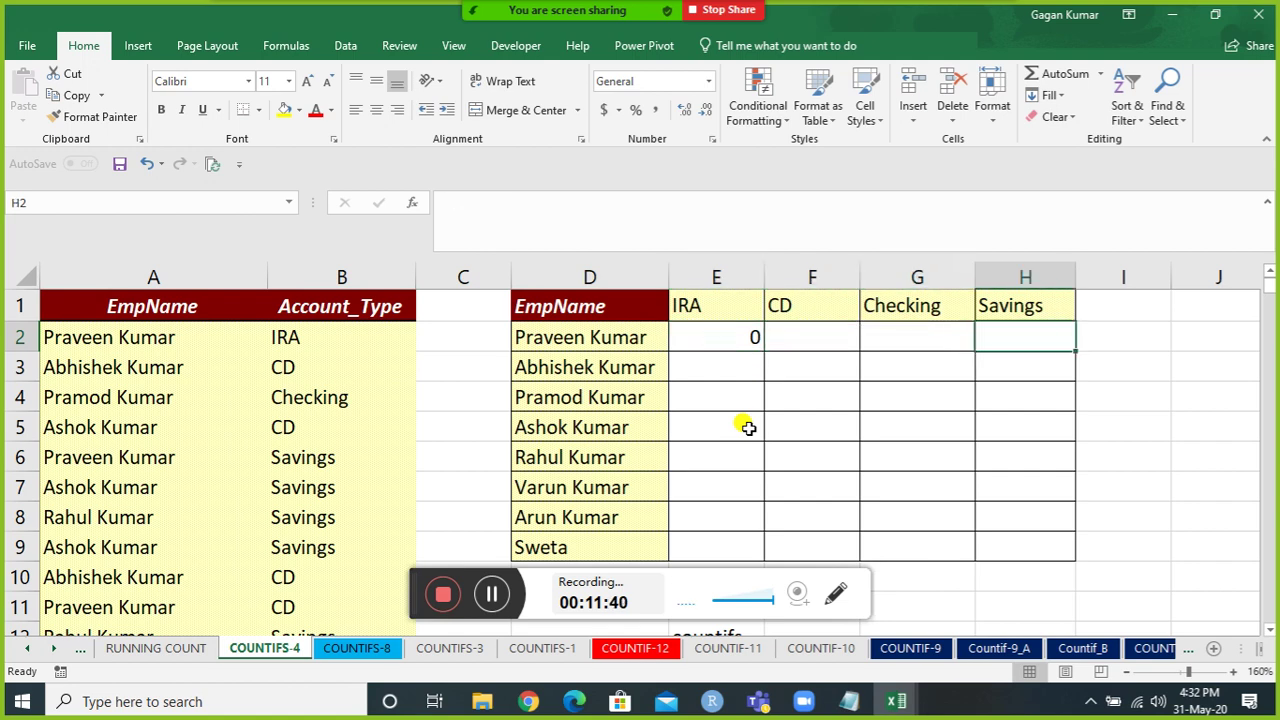
key("Down")
key("Down")
key("Down")
key("Down")
key("Down")
key("Down")
key("Down")
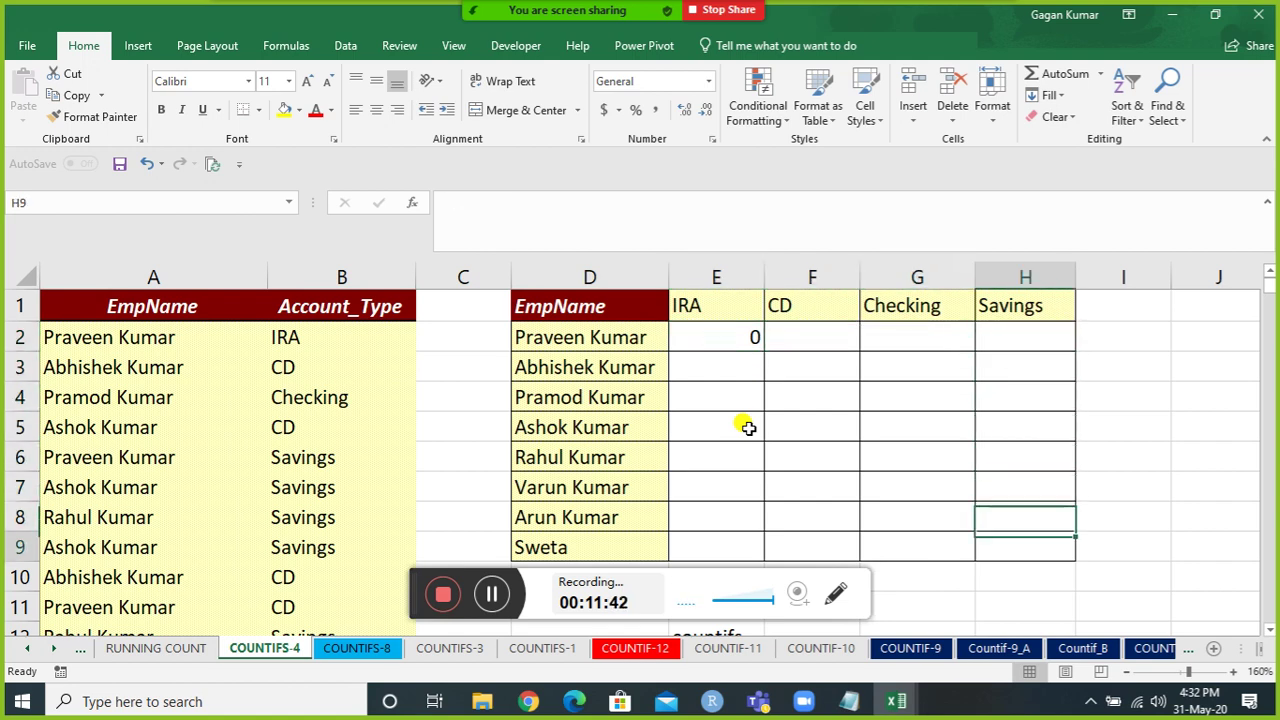
Enter the formula =SUM(A:A) in F2, the first cell under the CD heading.
key("Left")
key("Up")
key("Up")
key("Up")
key("Up")
key("Up")
key("Up")
key("Up")
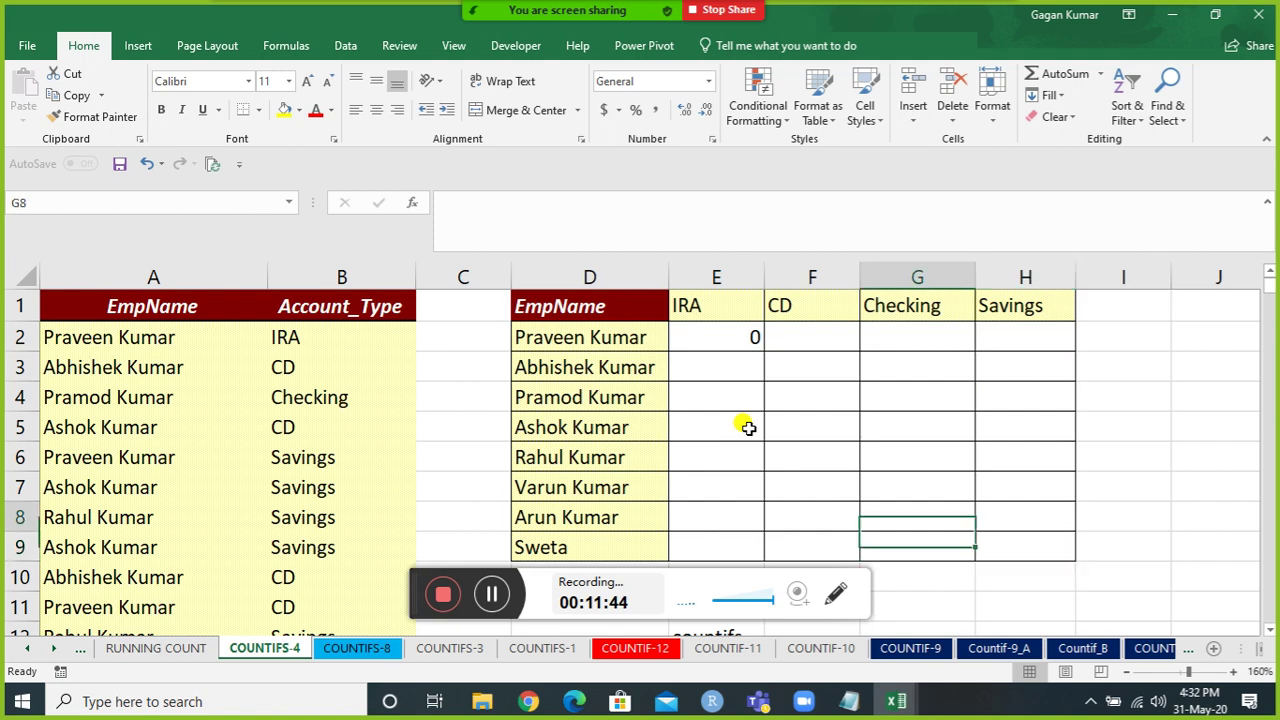
key("Left")
type("=sum")
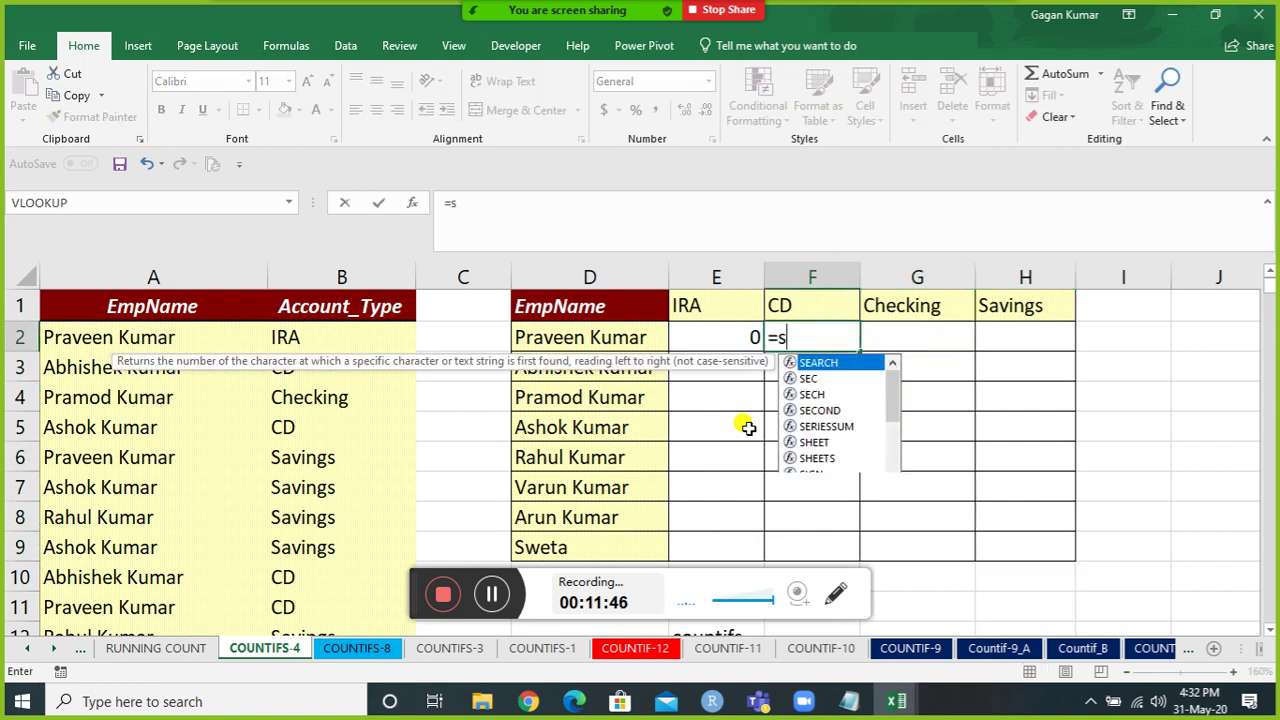
key("Tab")
key("Left")
key("Left")
key("Left")
key("Left")
key("Left")
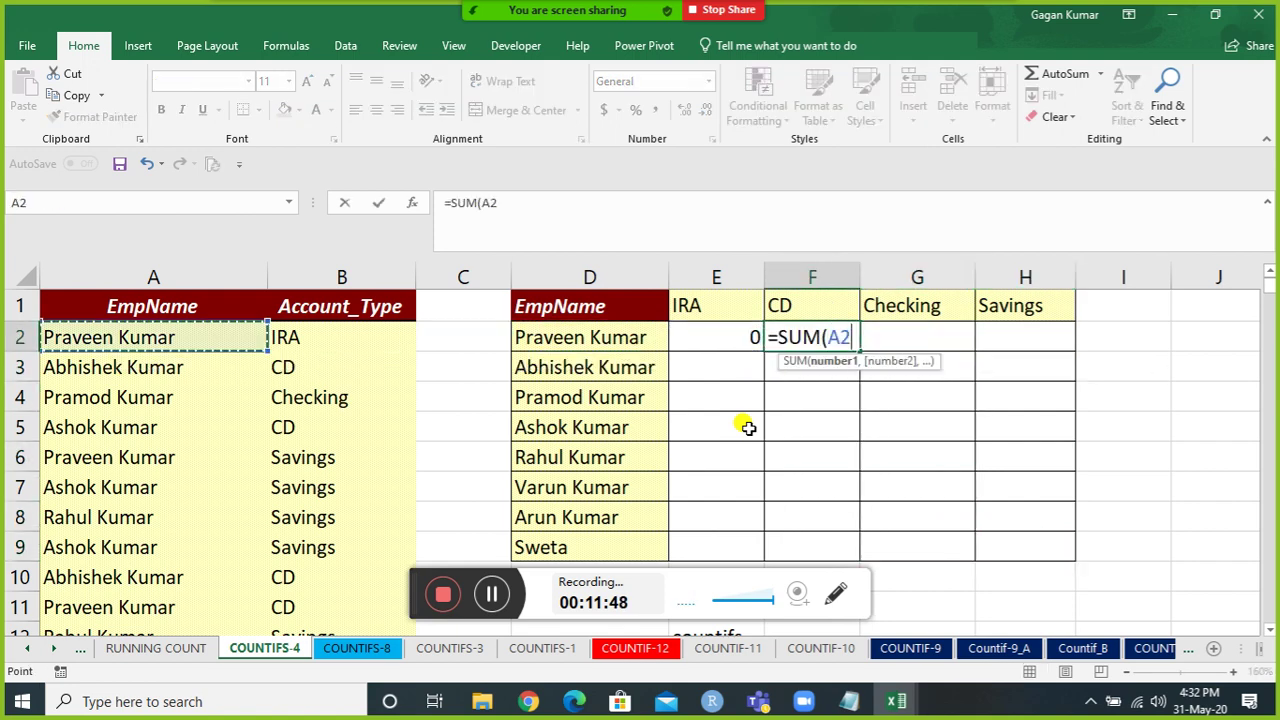
key("ctrl+space")
type(")")
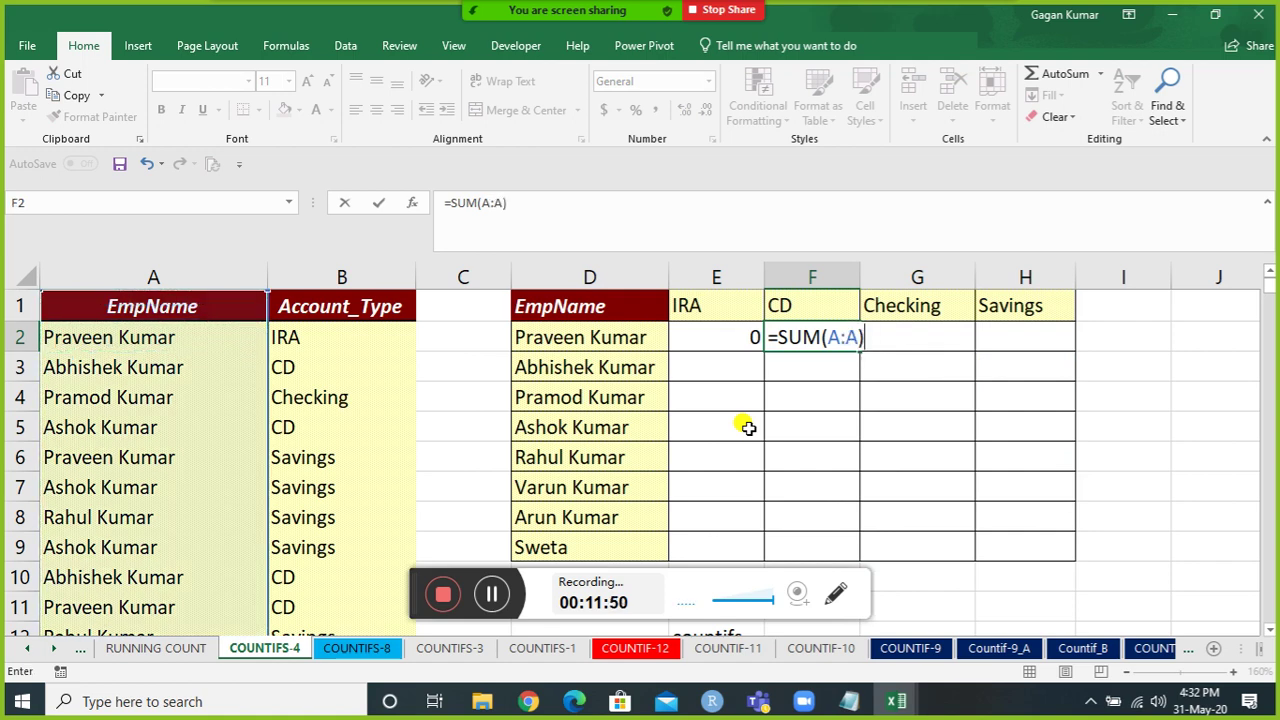
key("Return")
Copy the SUM formula from F2 into G2 and check which column the pasted formula refers to.
key("Up")
key("Right")
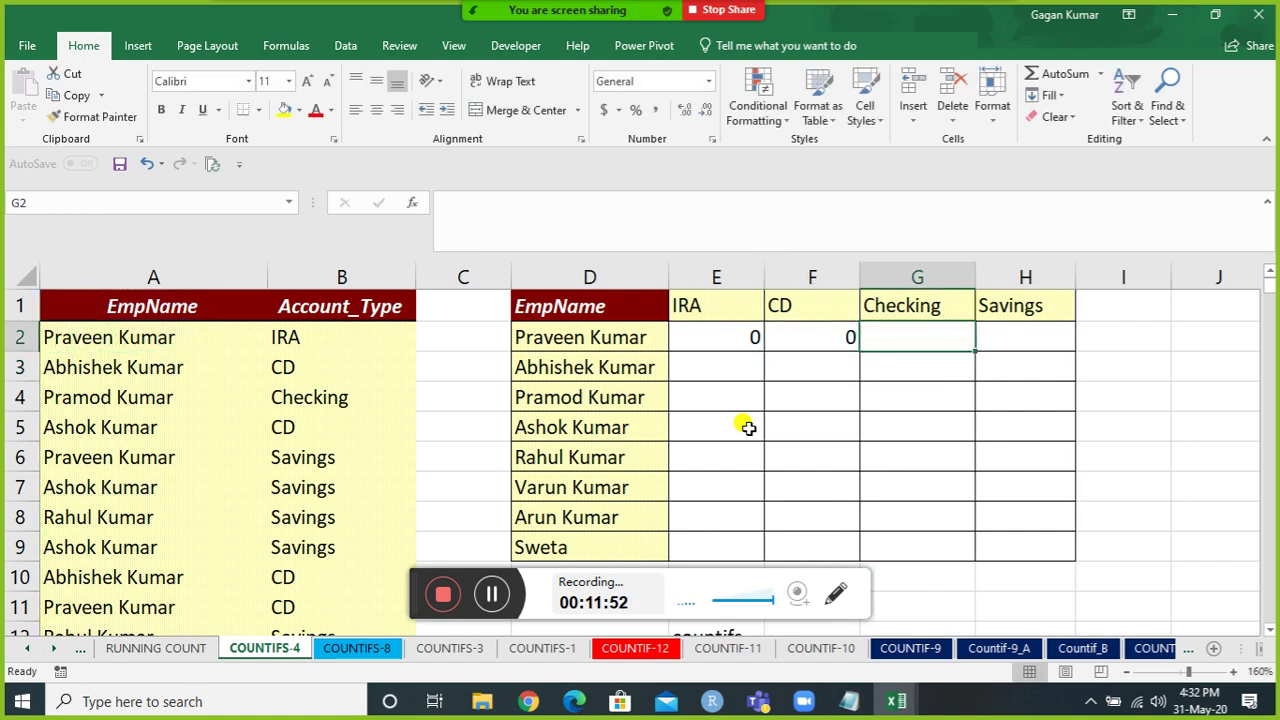
key("Left")
key("ctrl+c")
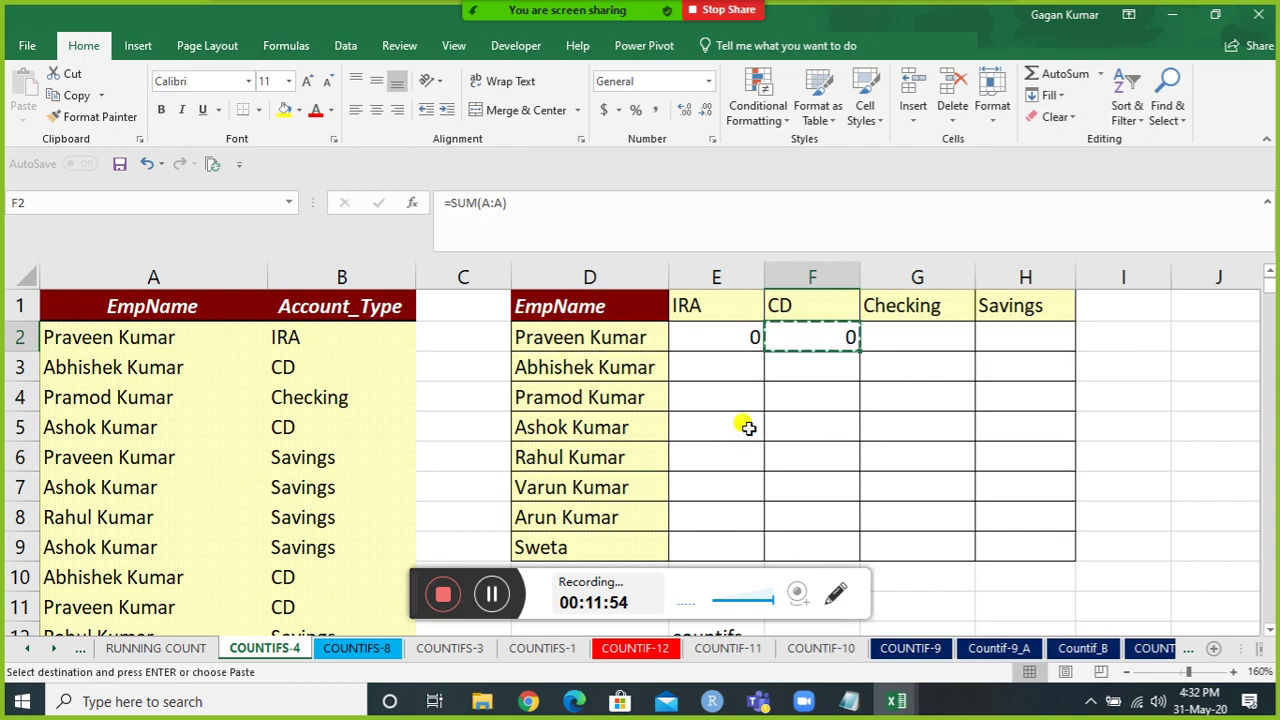
key("Right")
key("ctrl+v")
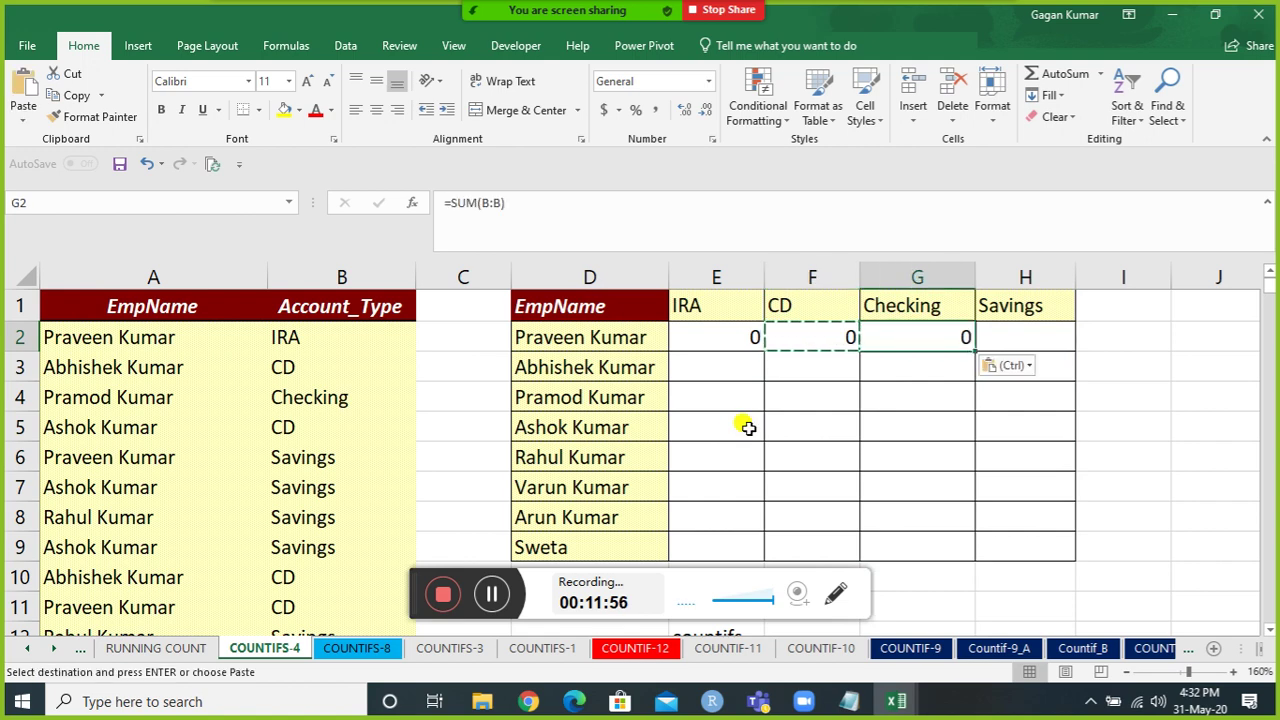
key("F2")
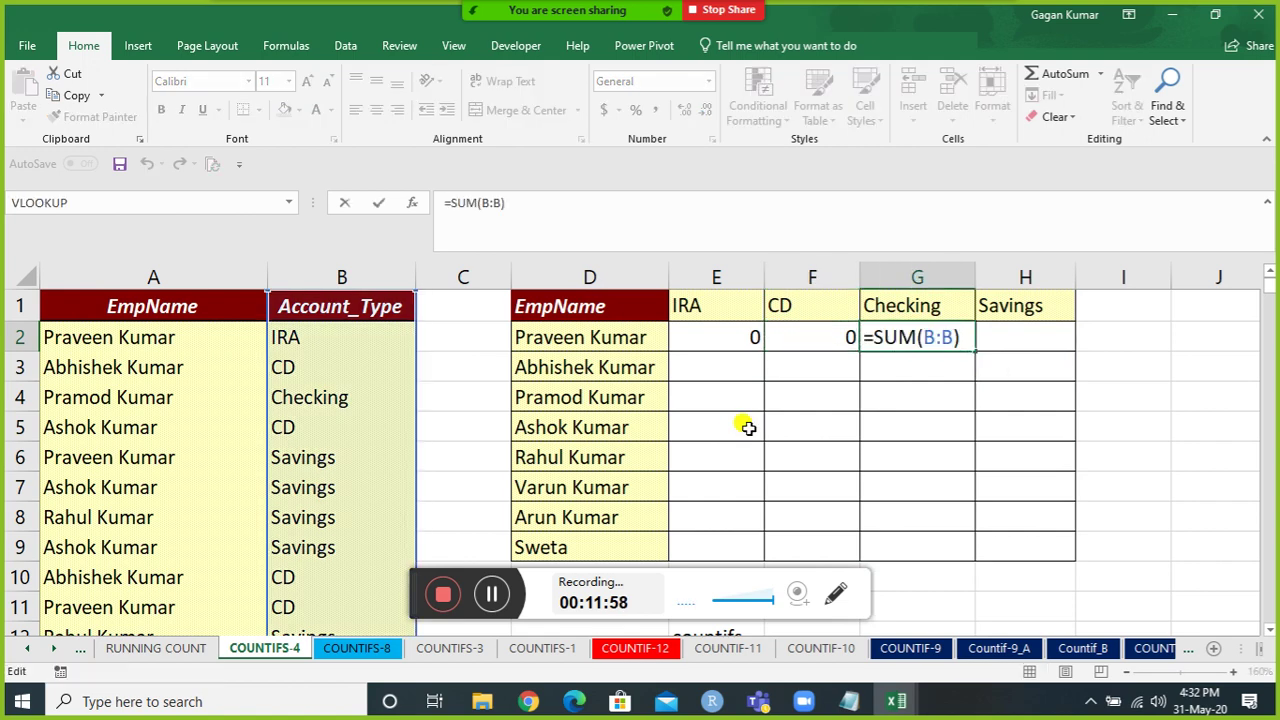
left_click(815, 347)
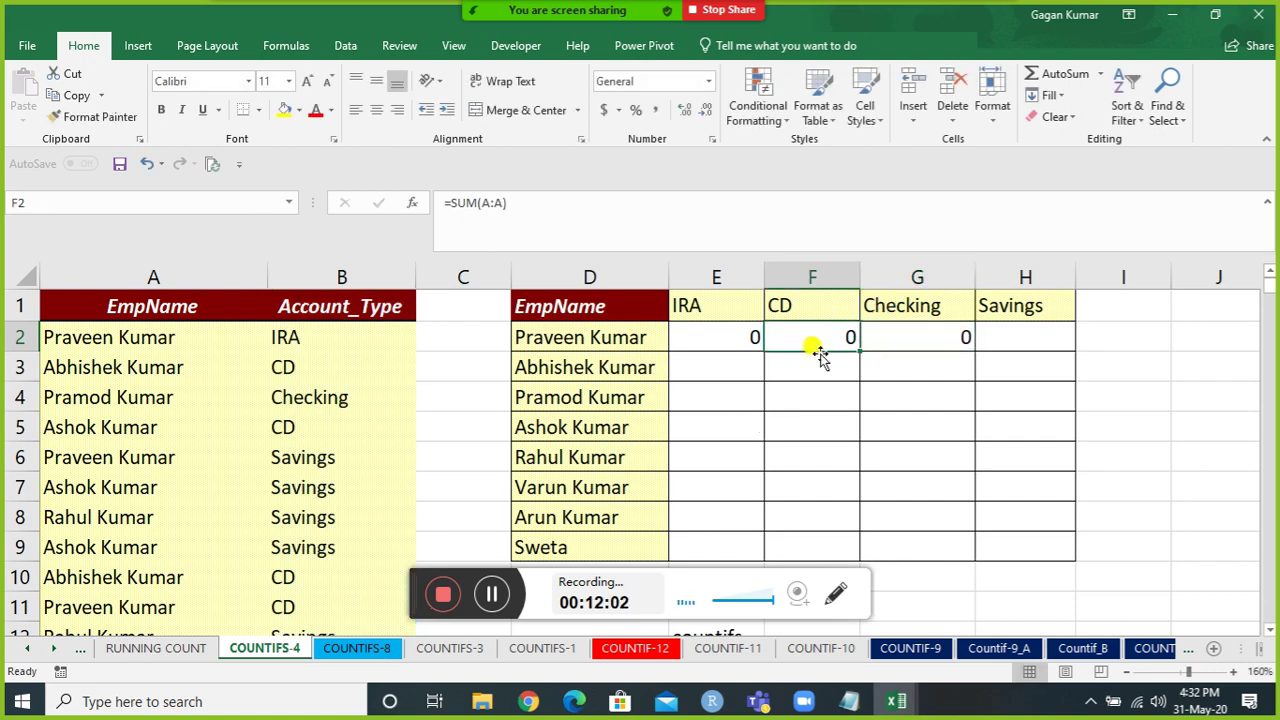
Examine how moving from F2 to G2 changes the column but not the row, comparing columns F and G with row 2.
key("Right")
key("Left")
left_click(814, 268)
left_click(886, 265)
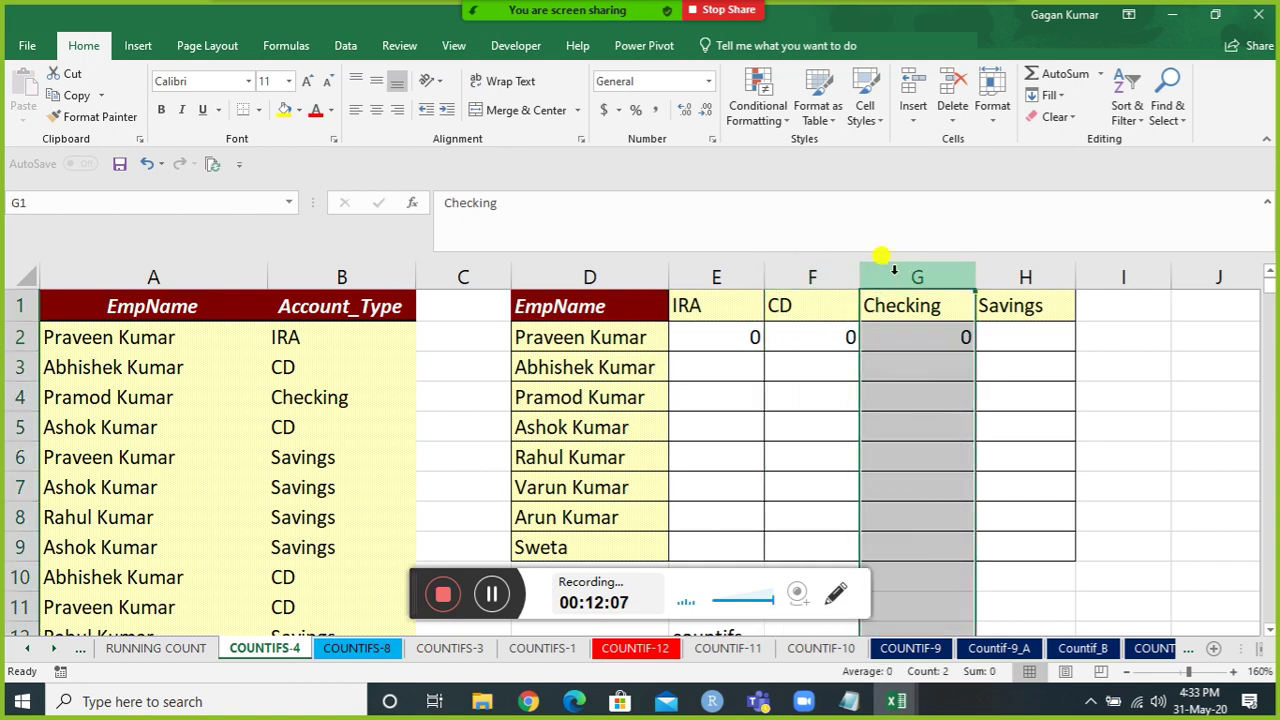
left_click(814, 338)
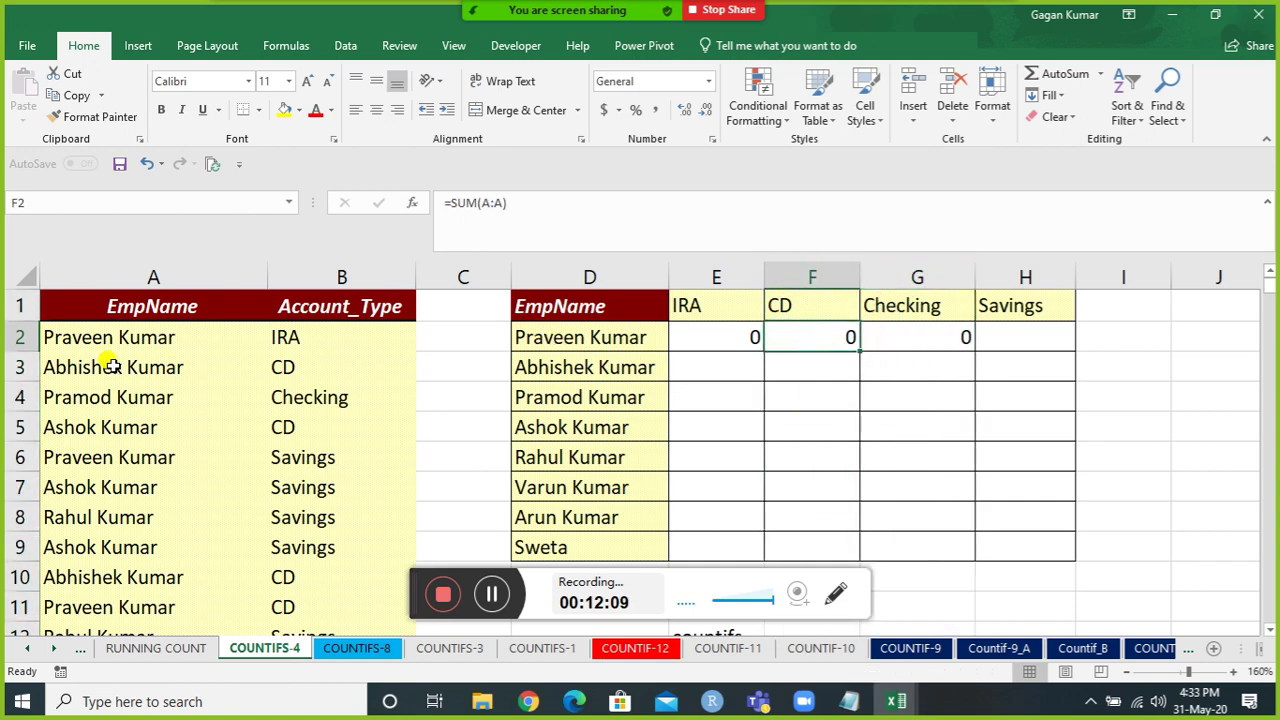
left_click(14, 337)
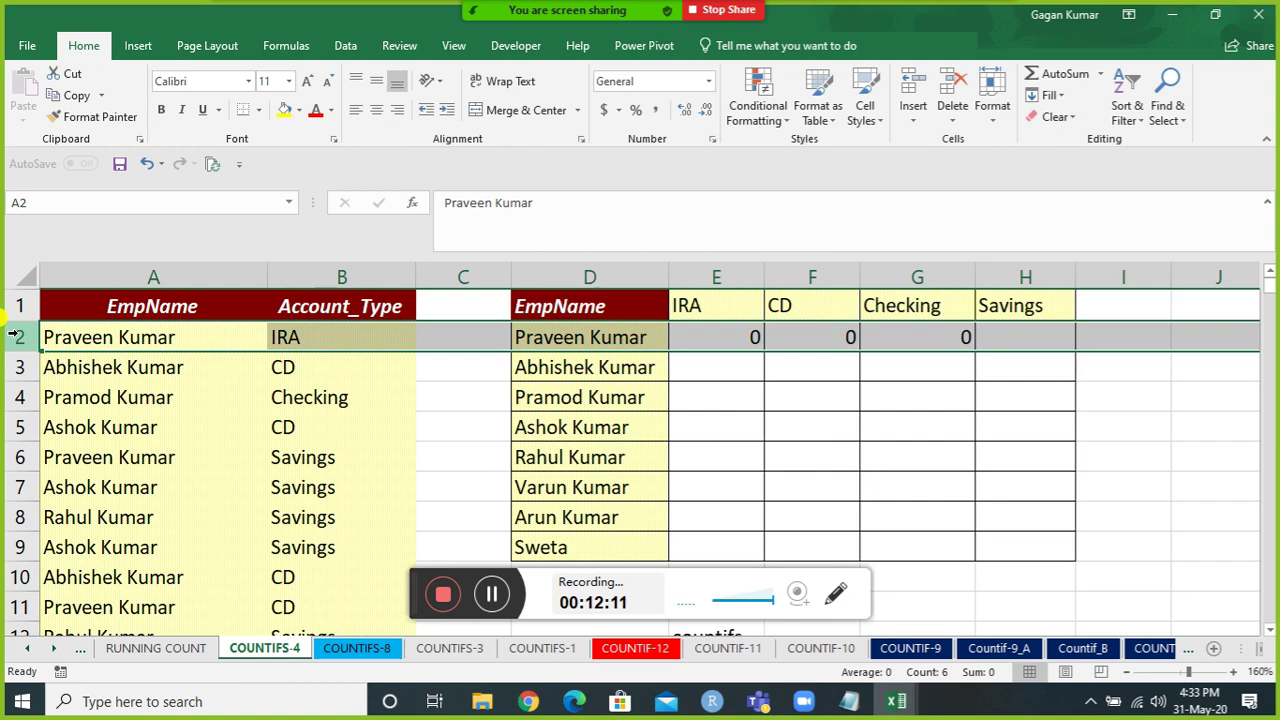
left_click(812, 272)
left_click(897, 274)
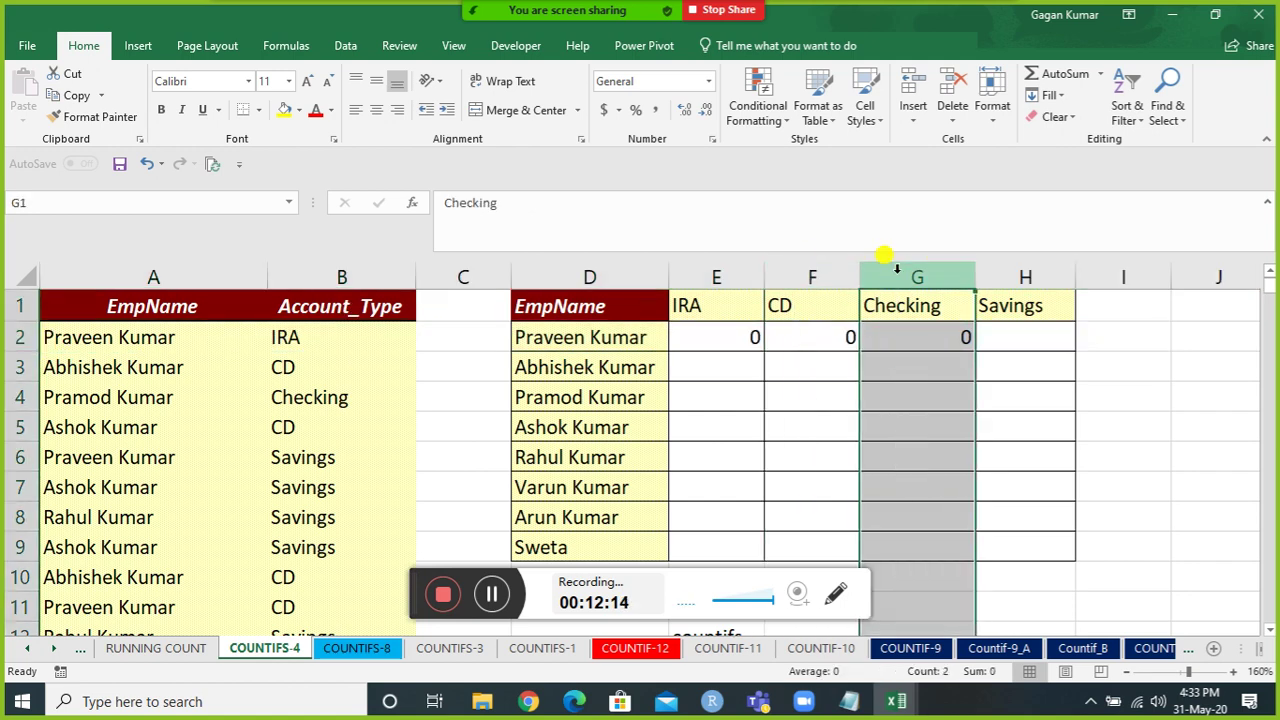
Undo the paste in G2, copy the SUM formula from F2 into G2 again and check its column reference.
left_click(893, 337)
key("ctrl+z")
key("Left")
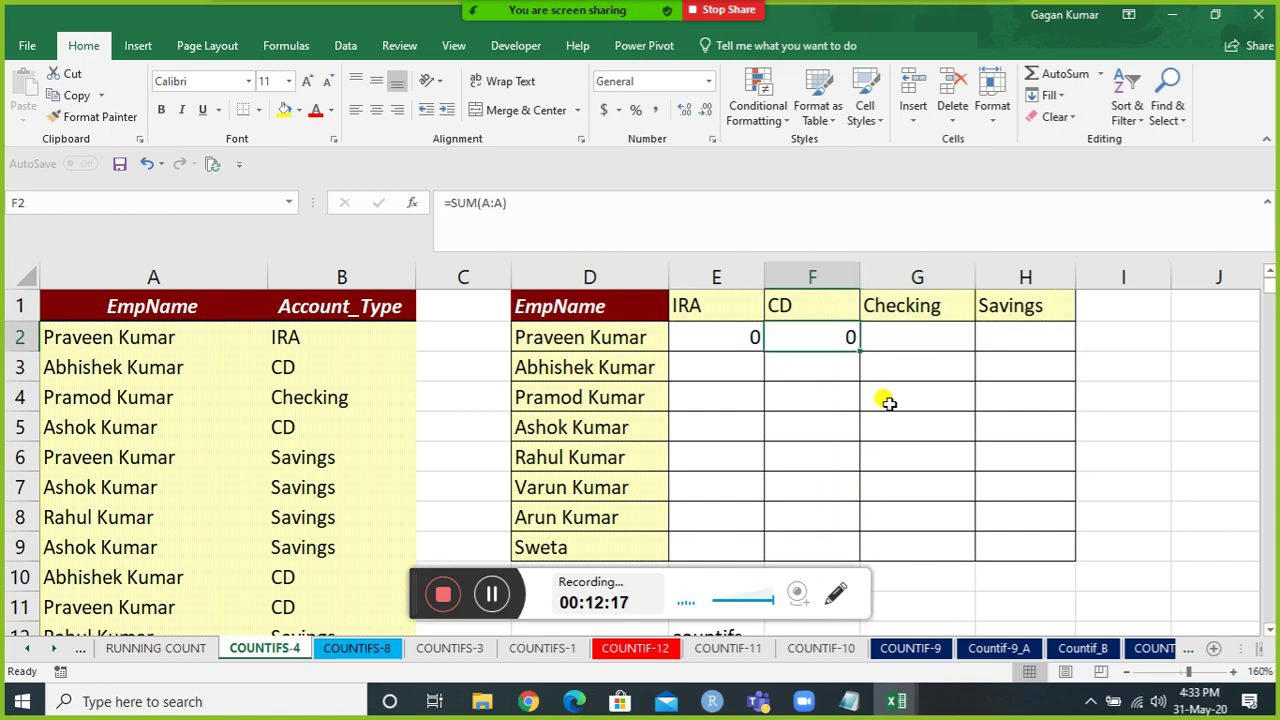
key("ctrl+c")
key("Right")
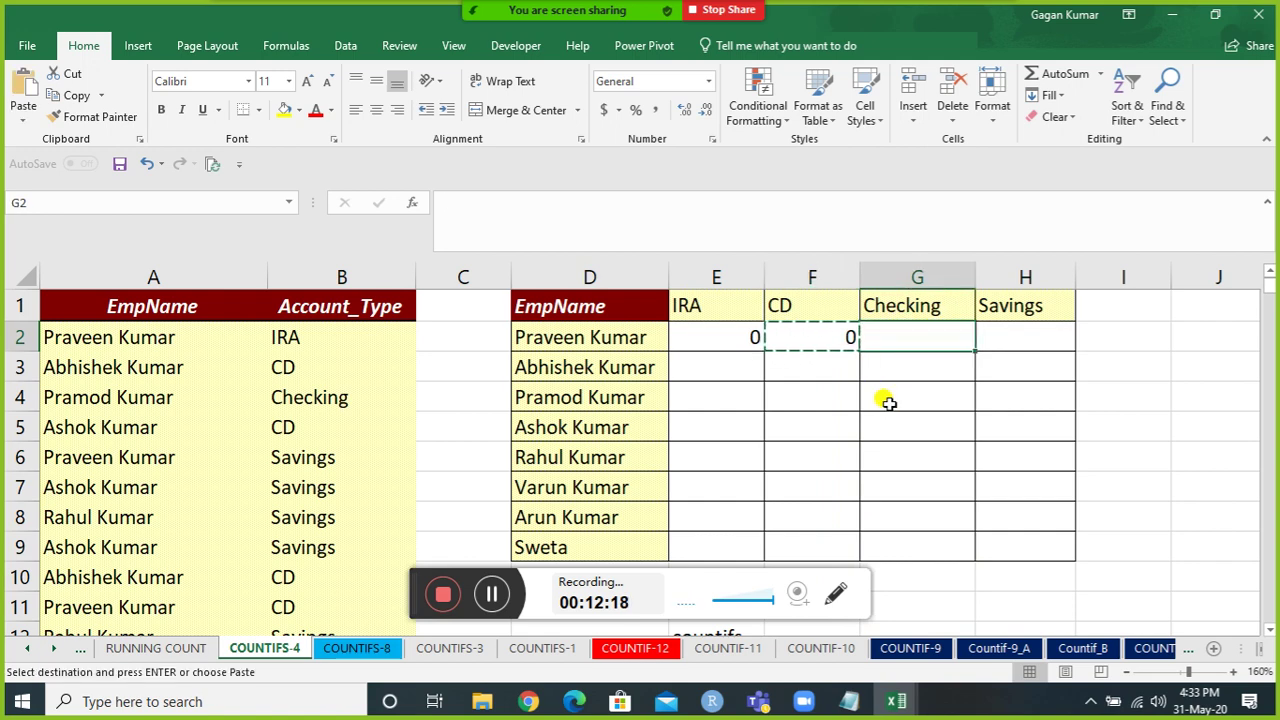
key("ctrl+v")
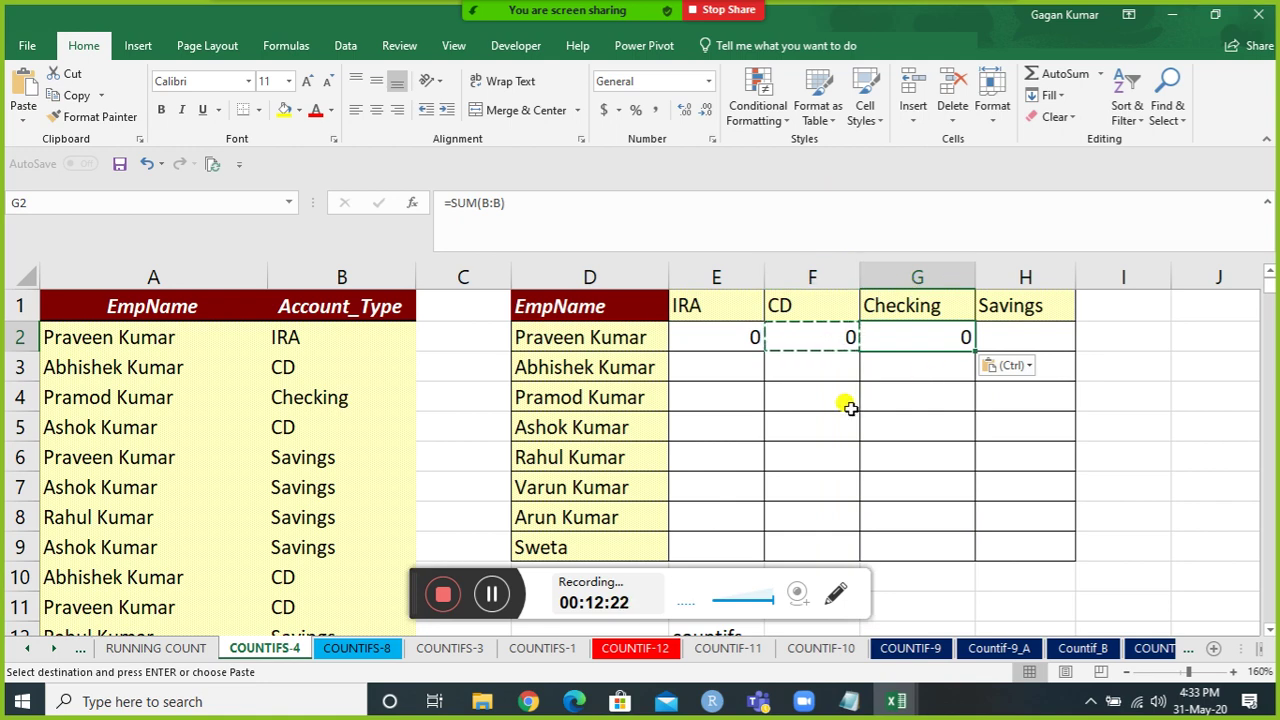
key("F2")
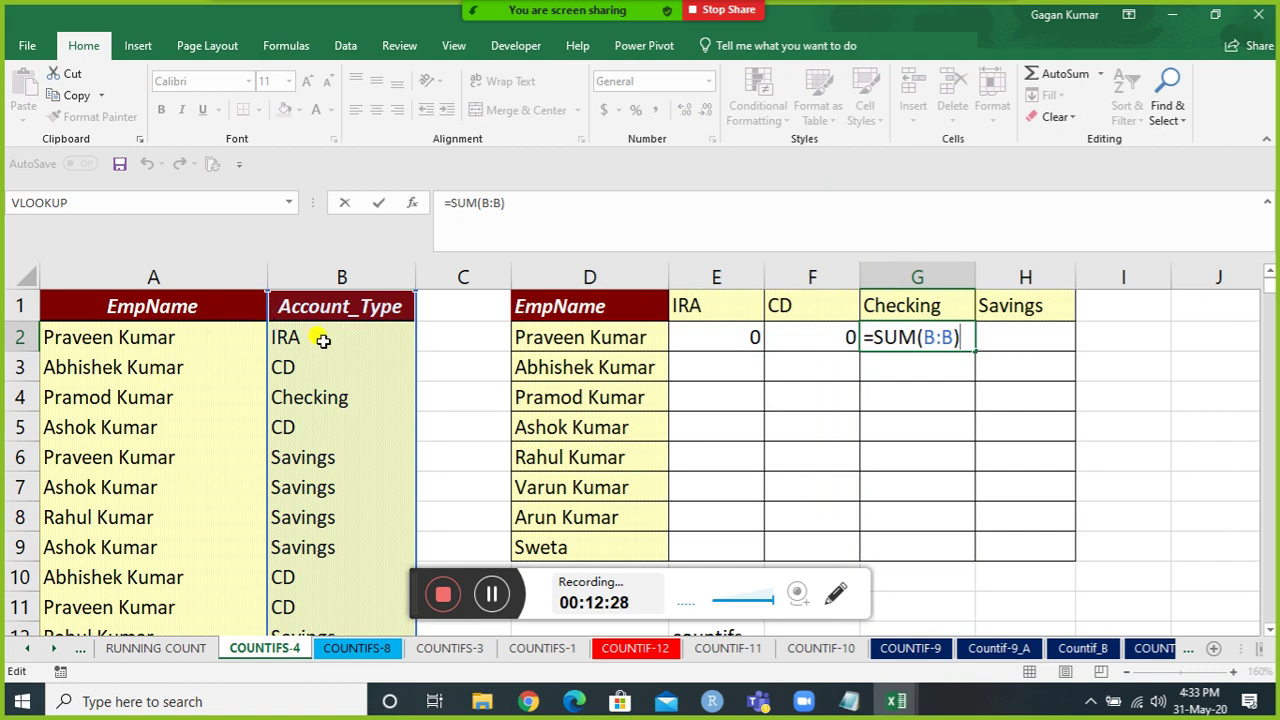
Fill the SUM formula from G2 right into H2 and check its column reference without editing it.
key("Tab")
key("ctrl+r")
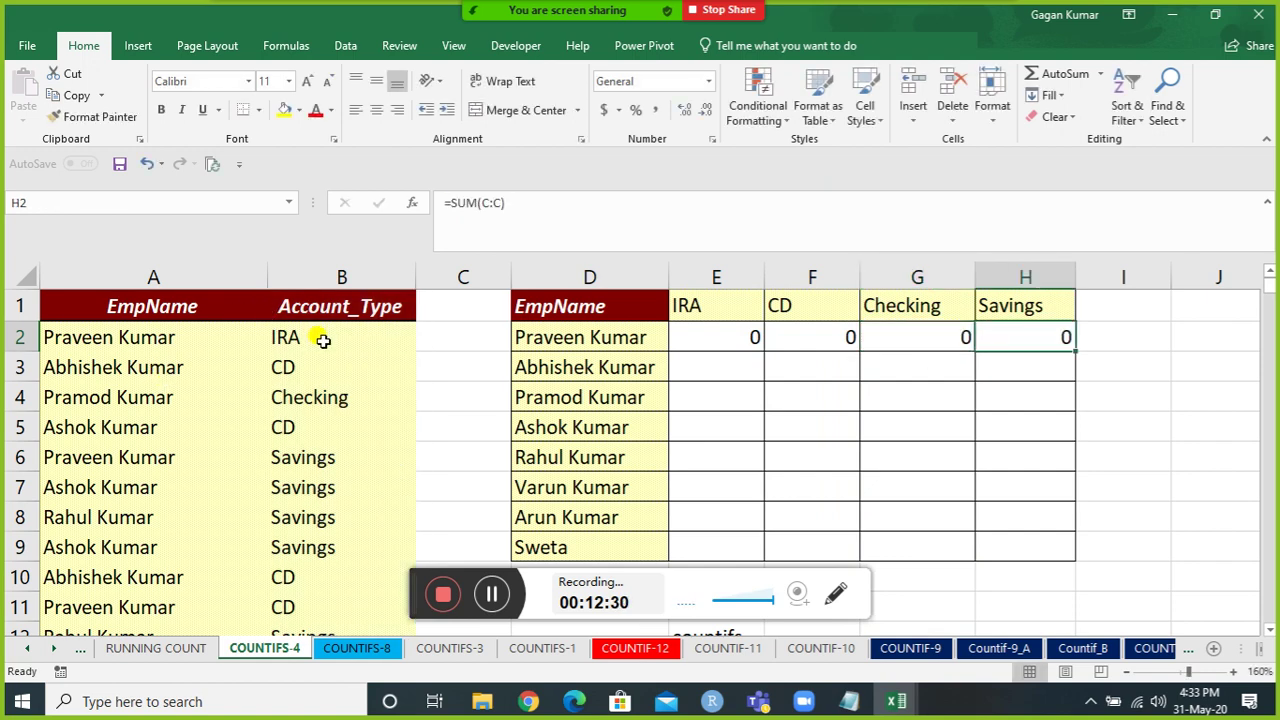
key("F2")
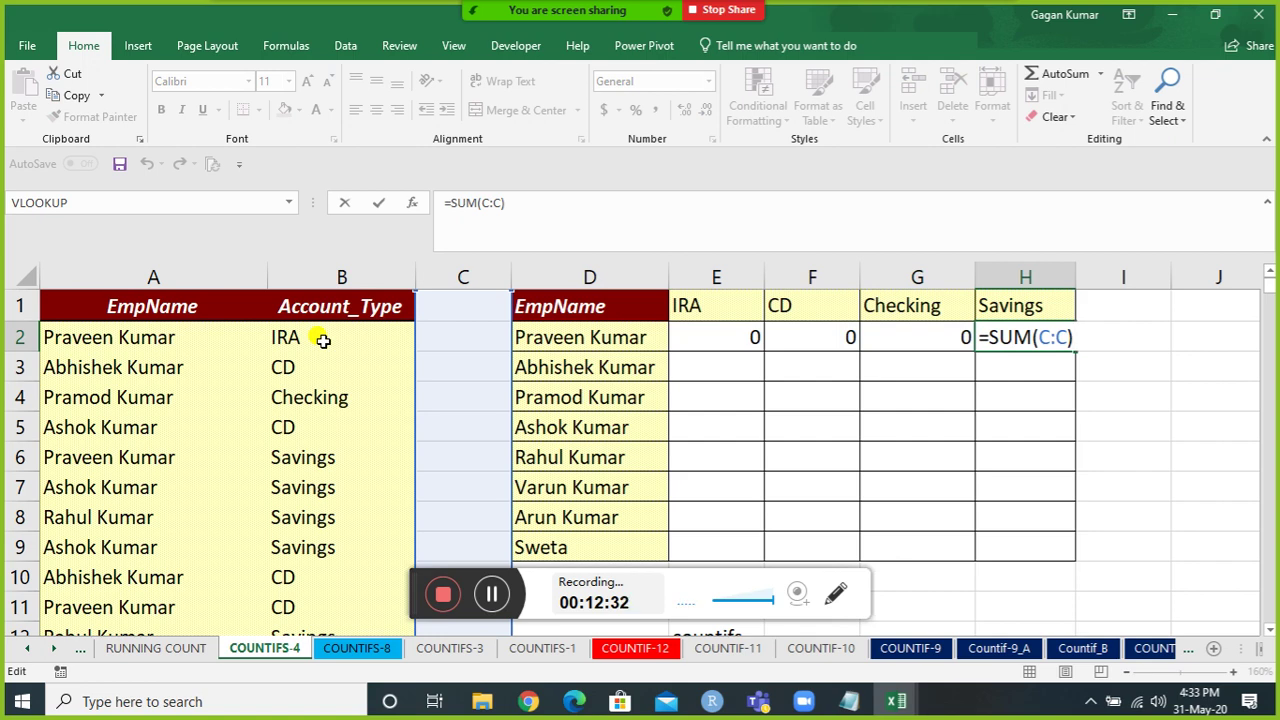
key("Escape")
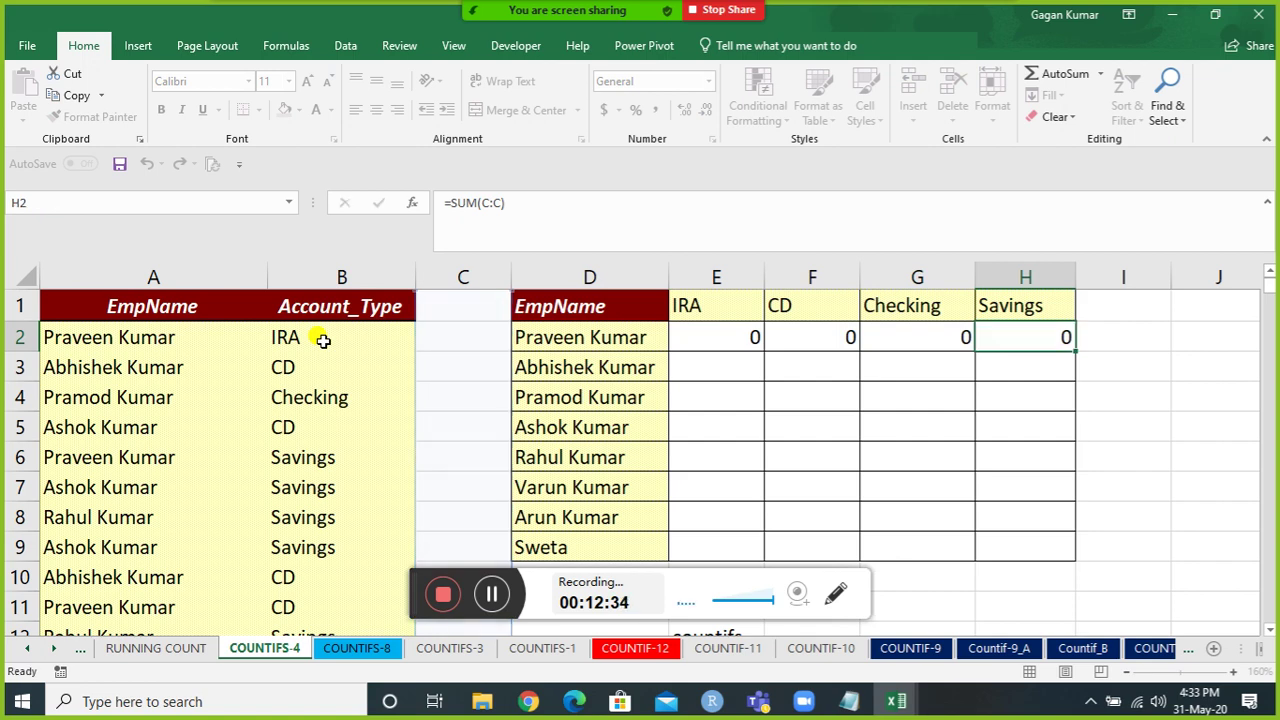
Clear the SUM formulas from F2:H2, under the CD, Checking and Savings headings.
key("Left")
key("Left")
key("shift+Right")
key("shift+Right")
key("Delete")
Fill the =SUM(A:A) formula from E2 right across E2:H2.
key("Left")
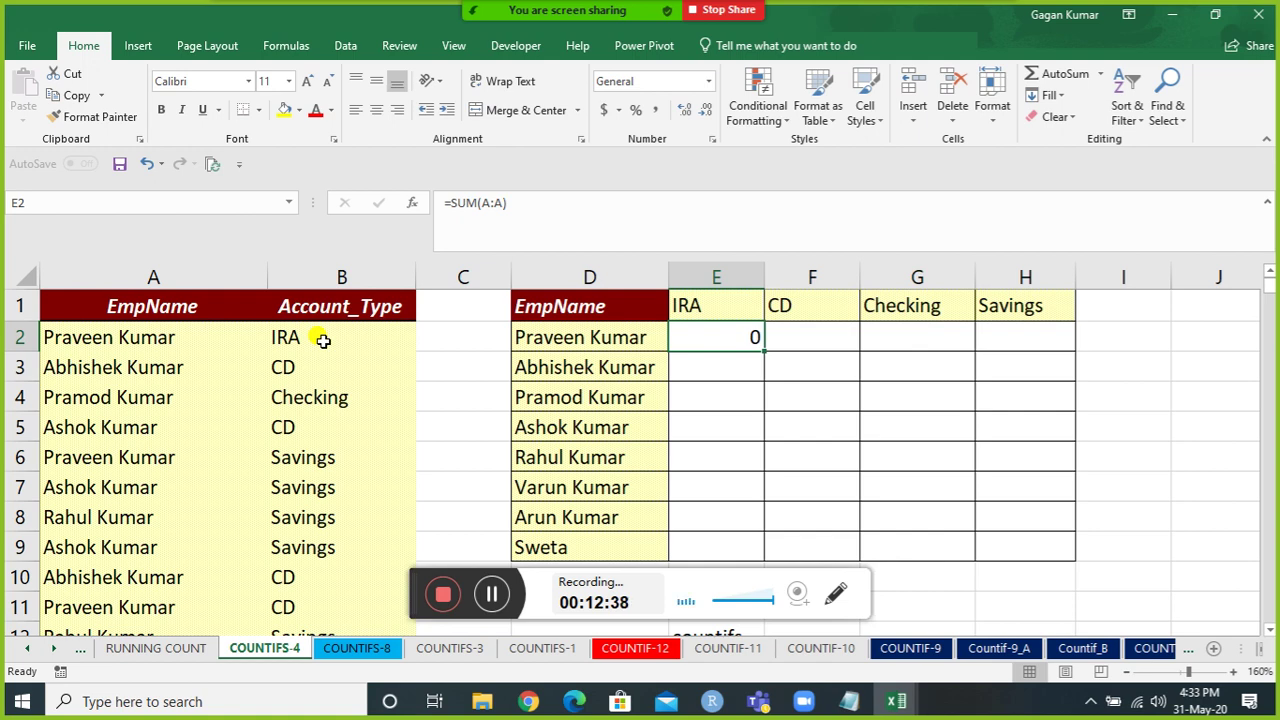
key("shift+Right")
key("shift+Right")
key("shift+Right")
key("ctrl+r")
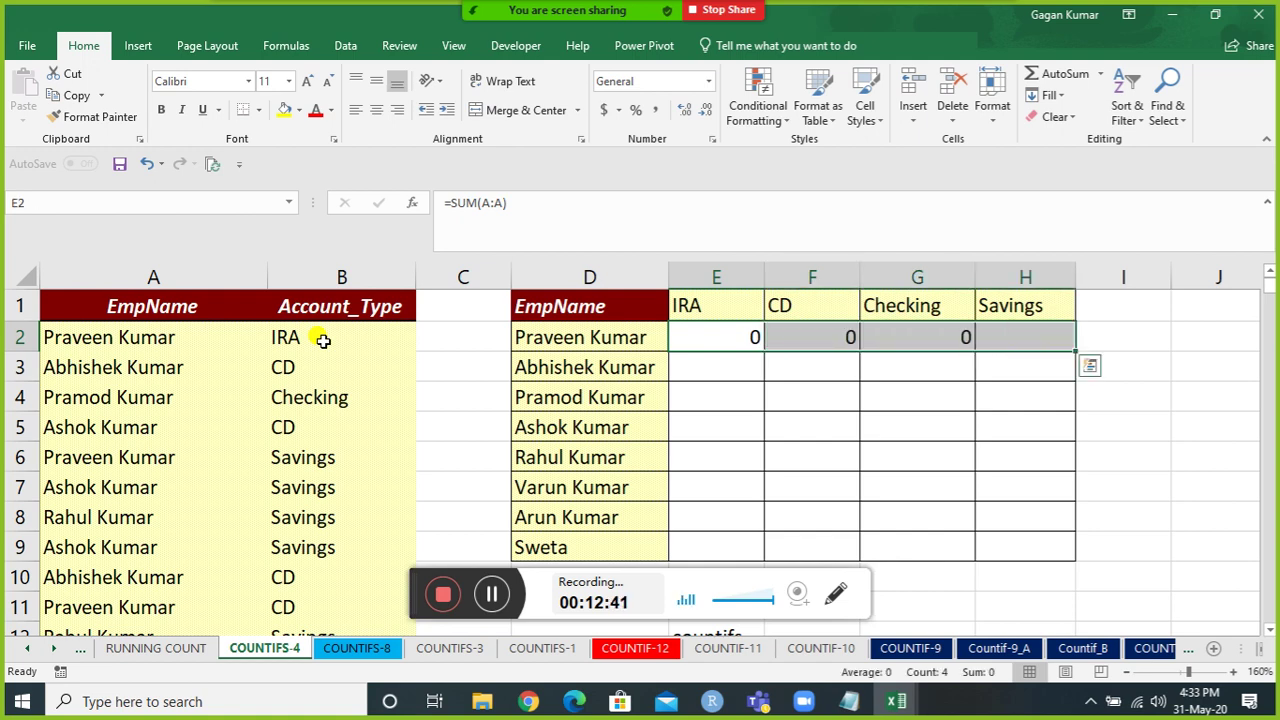
Fill the row 2 formulas down through row 9, covering E2:H9.
key("shift+Down")
key("shift+Down")
key("shift+Down")
key("shift+Down")
key("shift+Down")
key("shift+Down")
key("shift+Down")
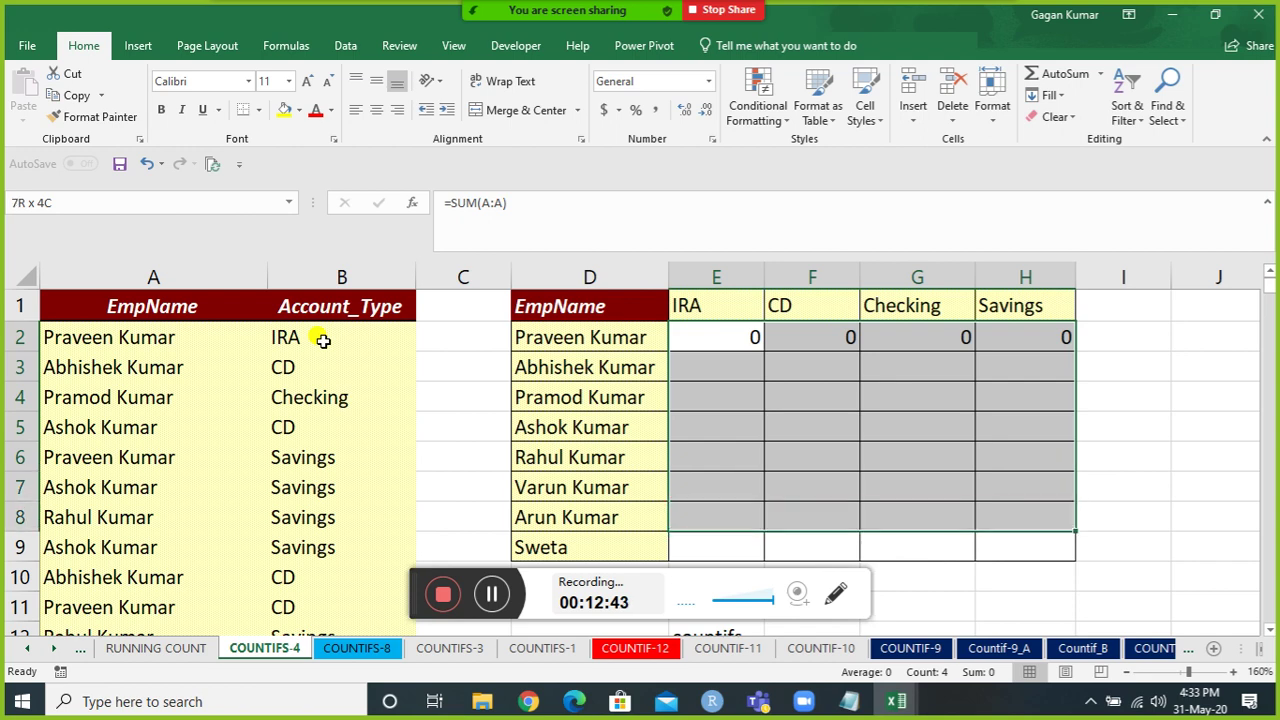
key("ctrl+d")
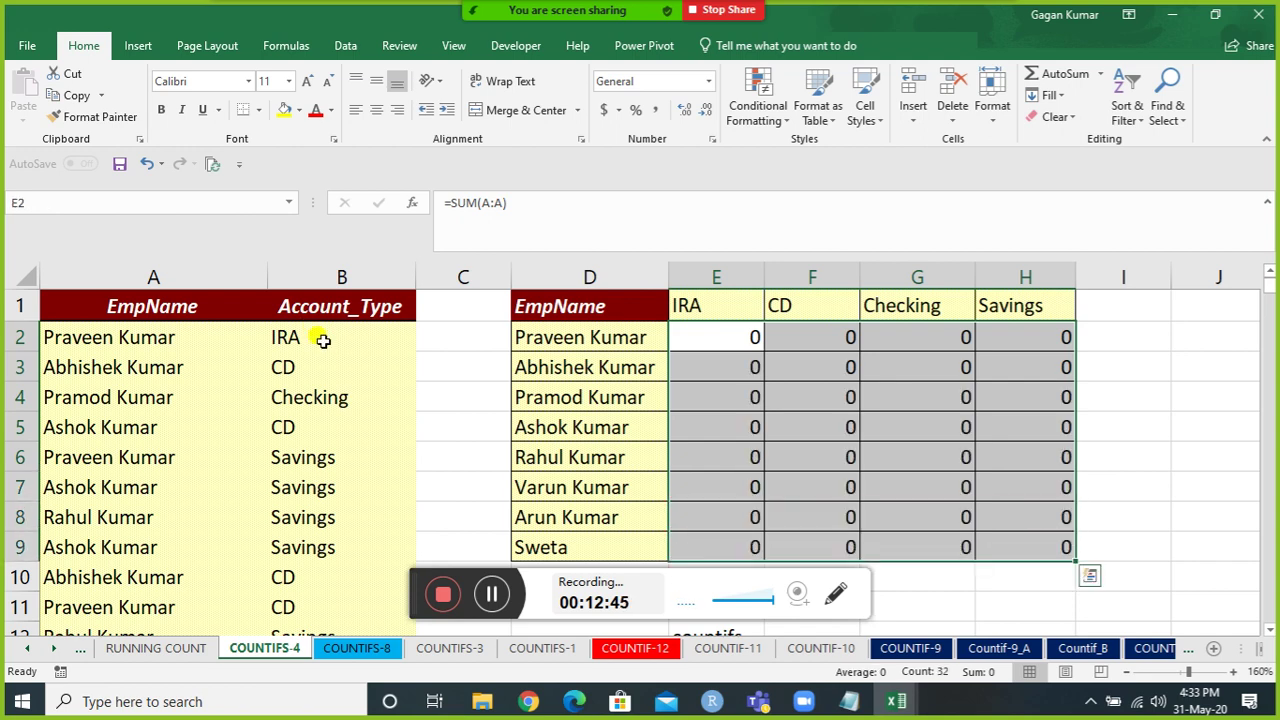
Examine the SUM formulas in E2, F2, G2 and H2 to compare their column references.
key("Up")
key("Down")
key("F2")
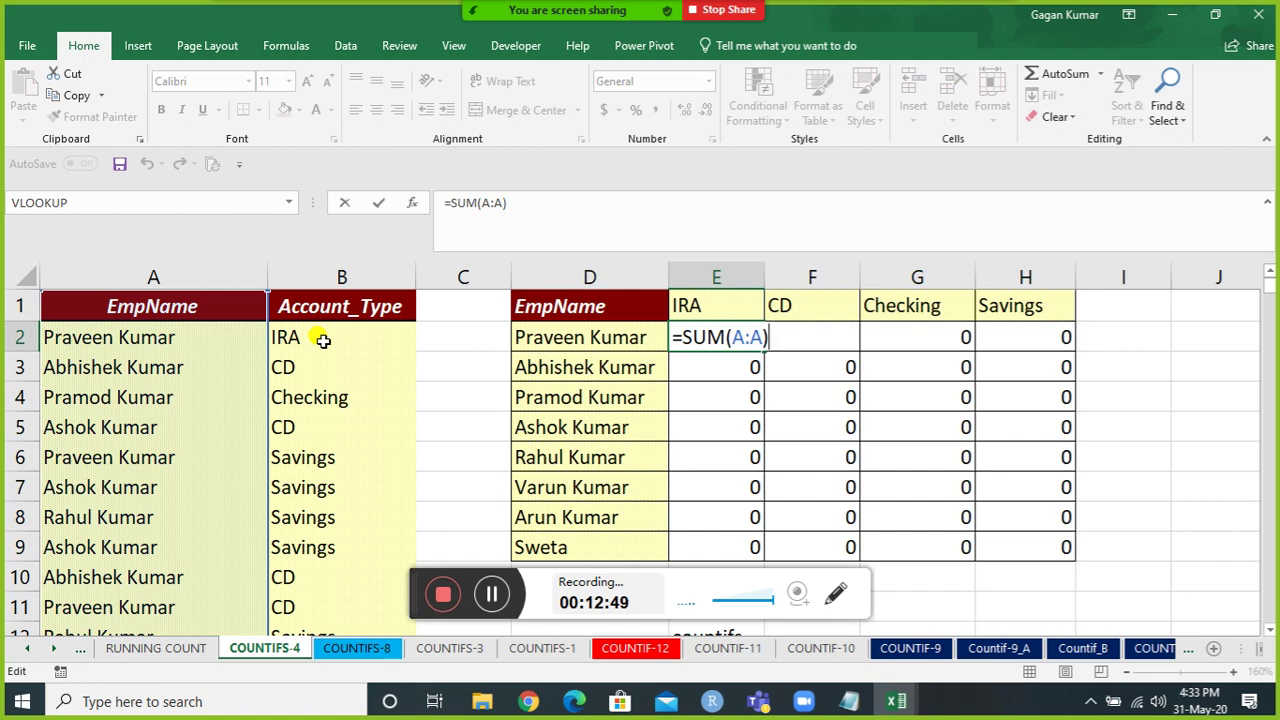
key("Tab")
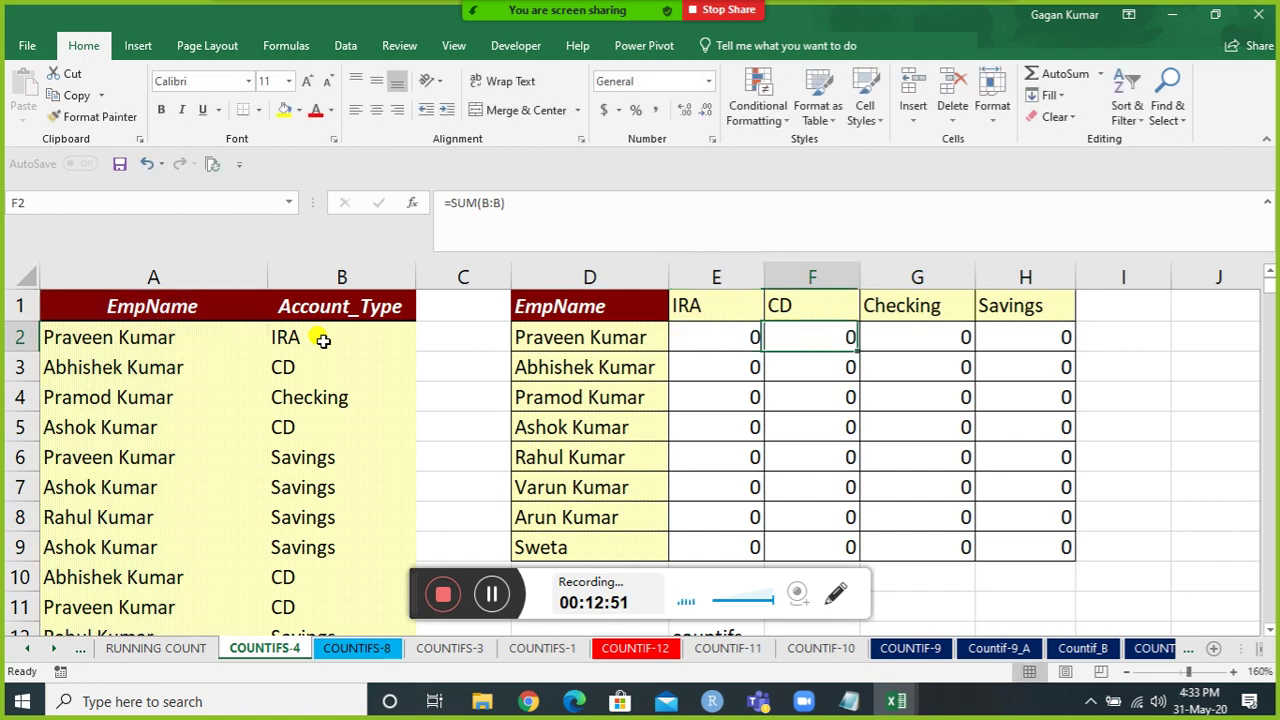
key("F2")
key("Tab")
key("F2")
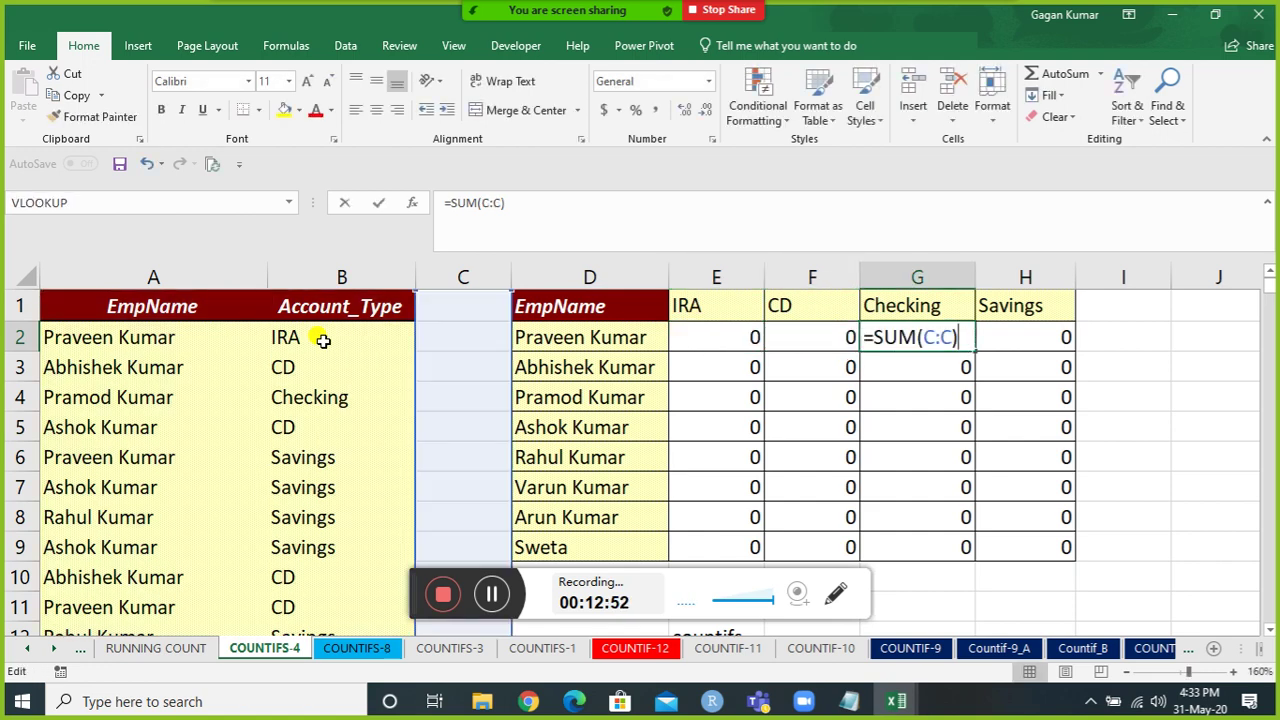
key("Tab")
key("F2")
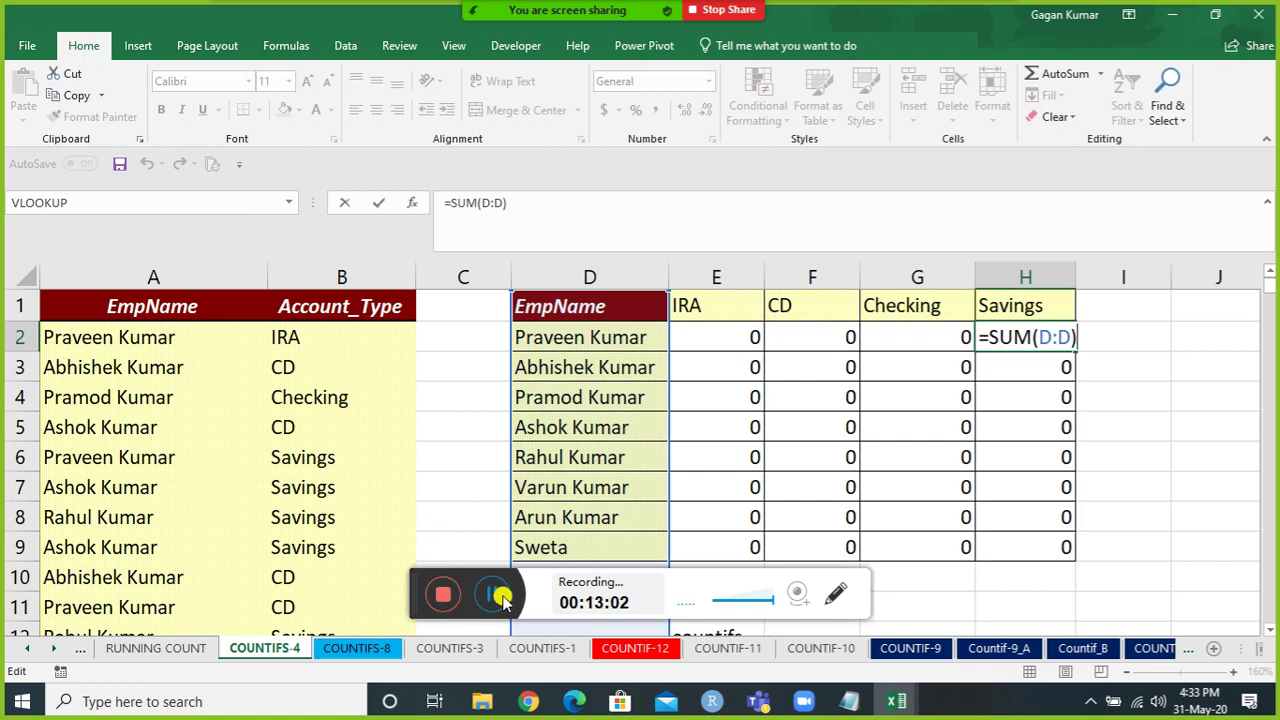
Check whether the column reference in the E3 formula differs from the one in E2, leaving it unedited.
left_click(716, 341)
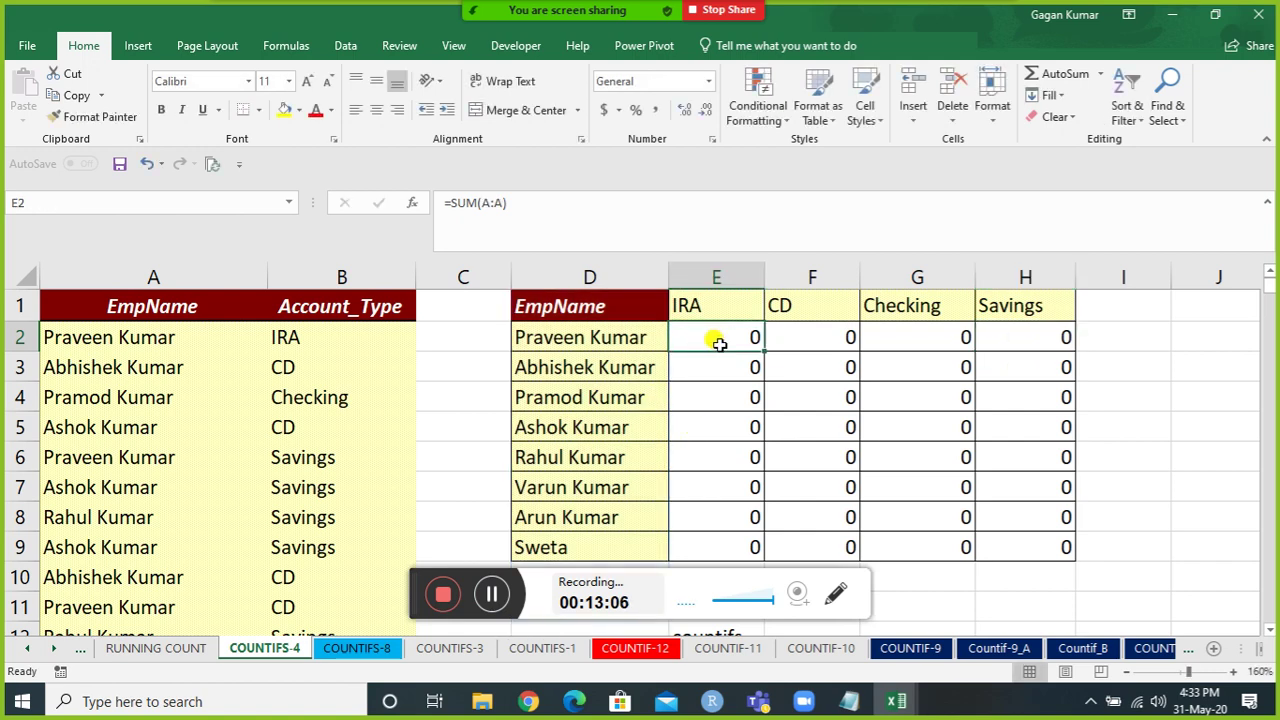
key("Down")
key("F2")
key("Escape")
key("Up")
key("Left")
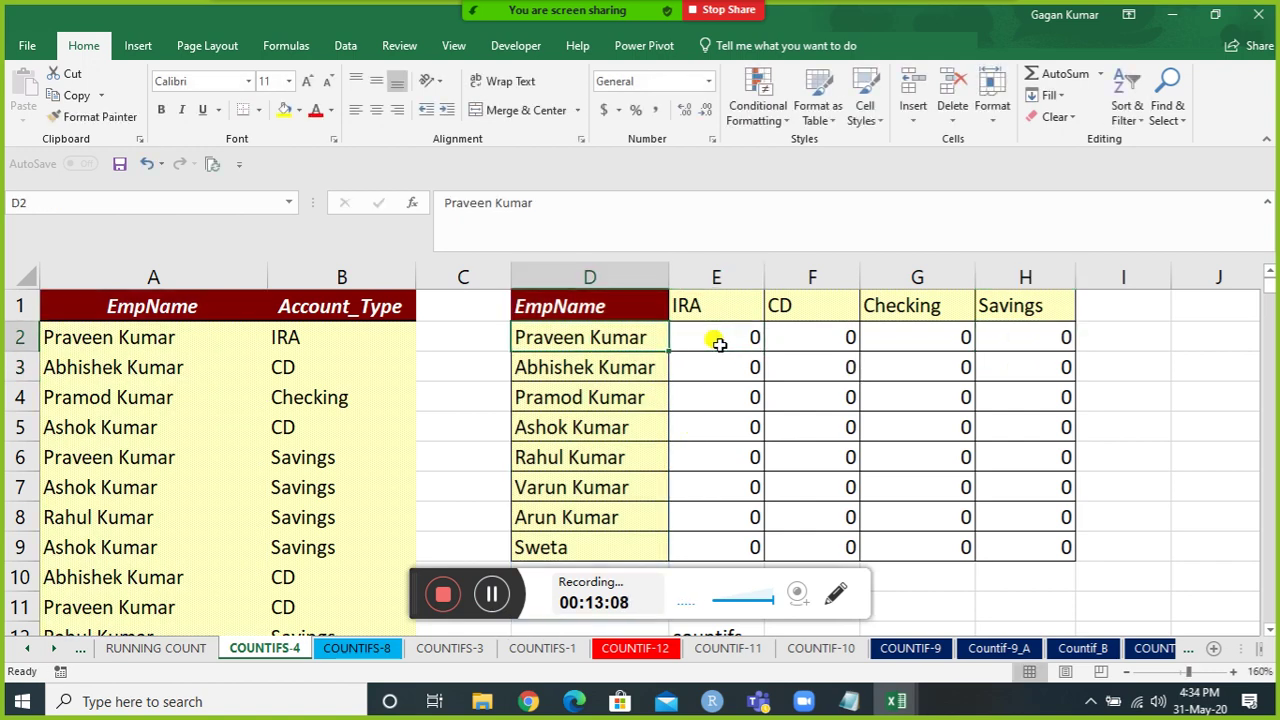
Replace the formula in E2 with =SUM(A2:A1449), using an unlocked cell range instead of the whole column.
key("Right")
key("Right")
key("Left")
type("=sum")
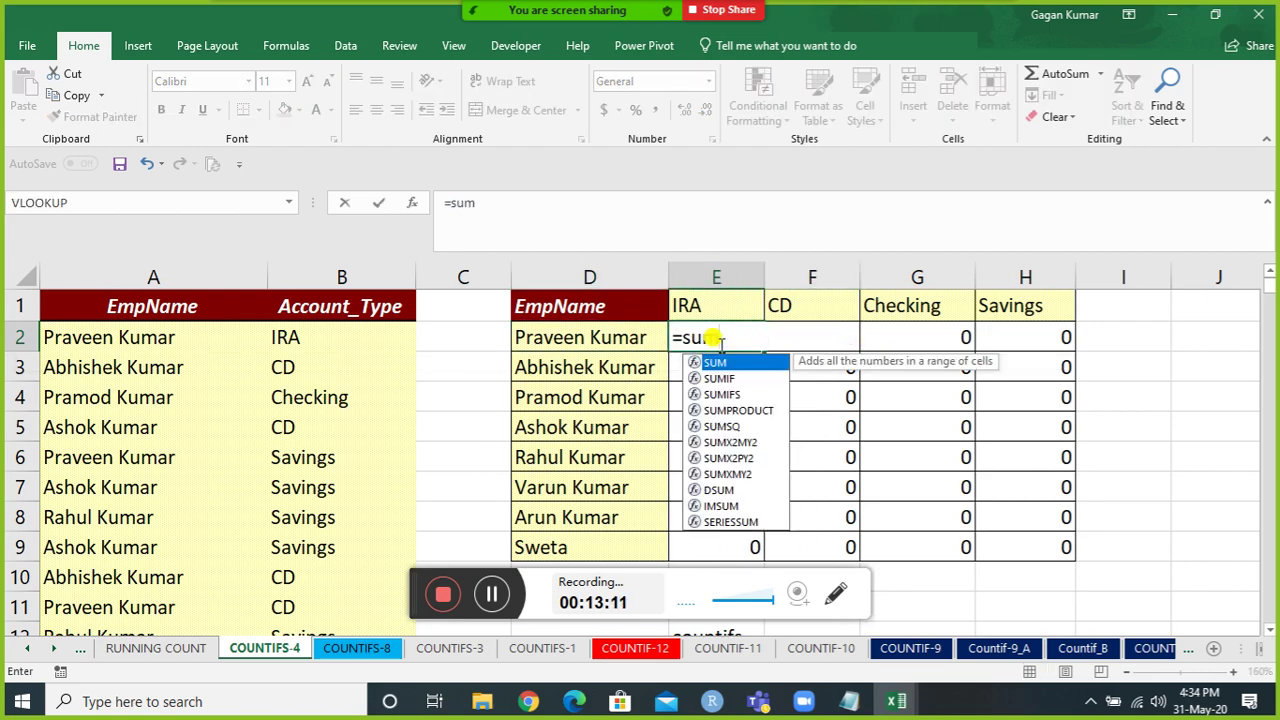
key("Tab")
key("Left")
key("Left")
key("Left")
key("Left")
key("ctrl+shift+Down")
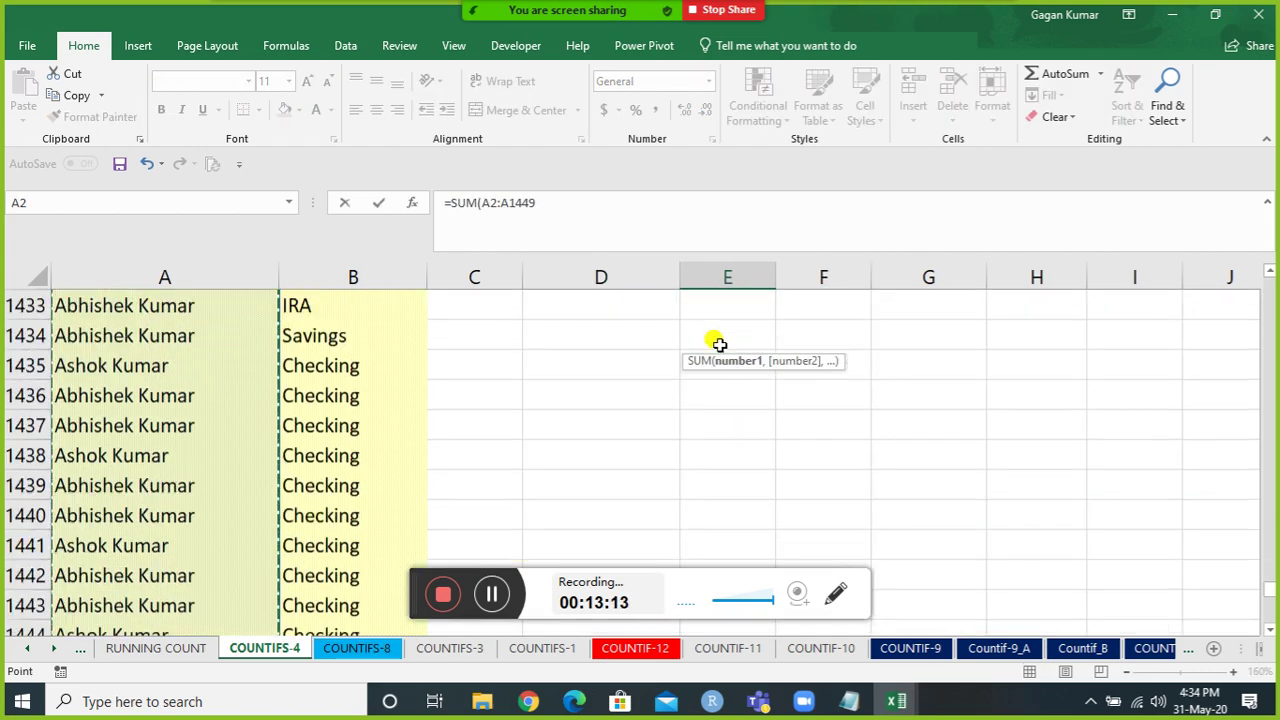
key("ctrl+space")
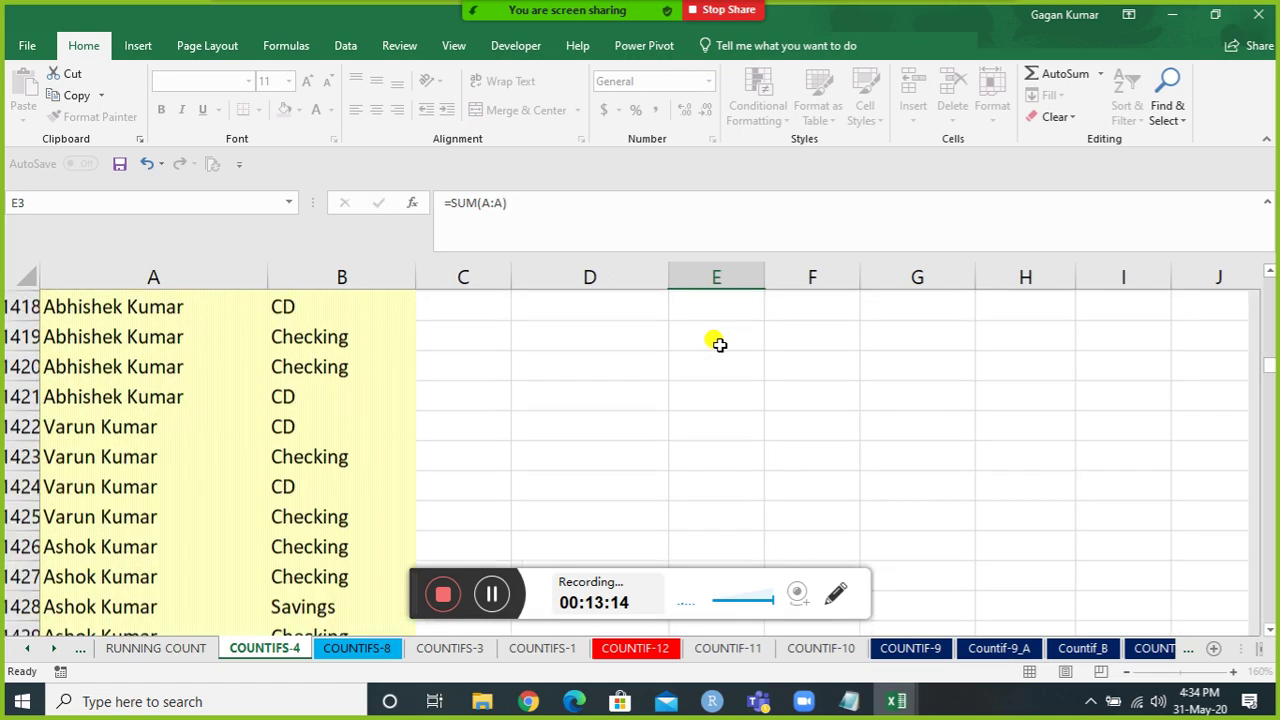
key("Return")
Check the cell range referenced by the new SUM formula in E2, leaving it unchanged.
key("Up")
key("Up")
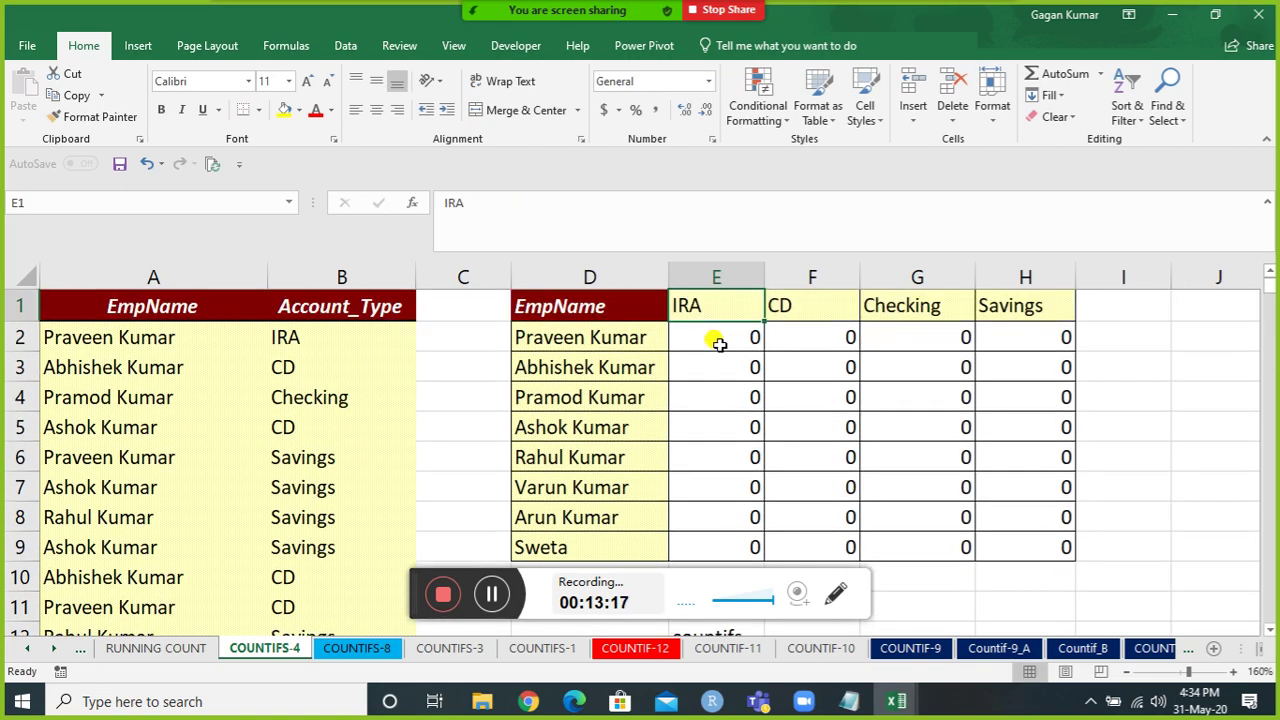
double_click(716, 340)
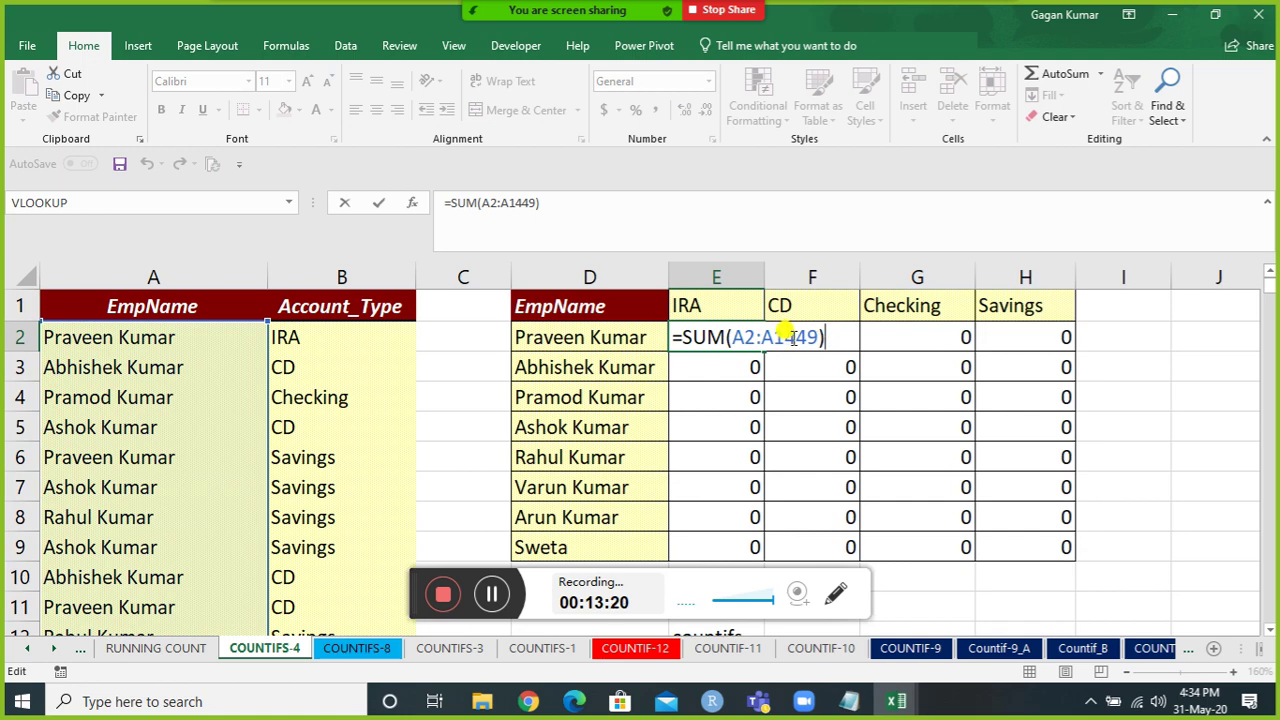
key("Escape")
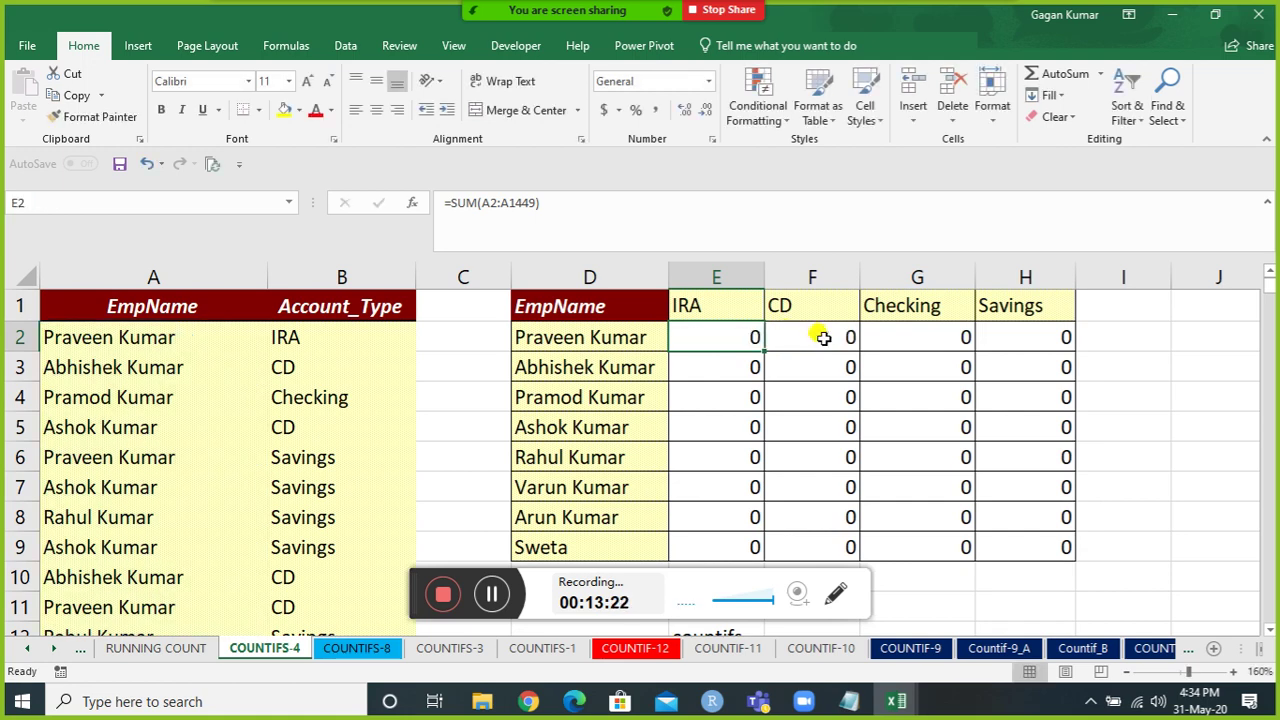
Fill the column E formulas right across E2:H9 and check how the ranges shift in F2, G2 and H2.
key("ctrl+shift+Down")
key("ctrl+shift+Right")
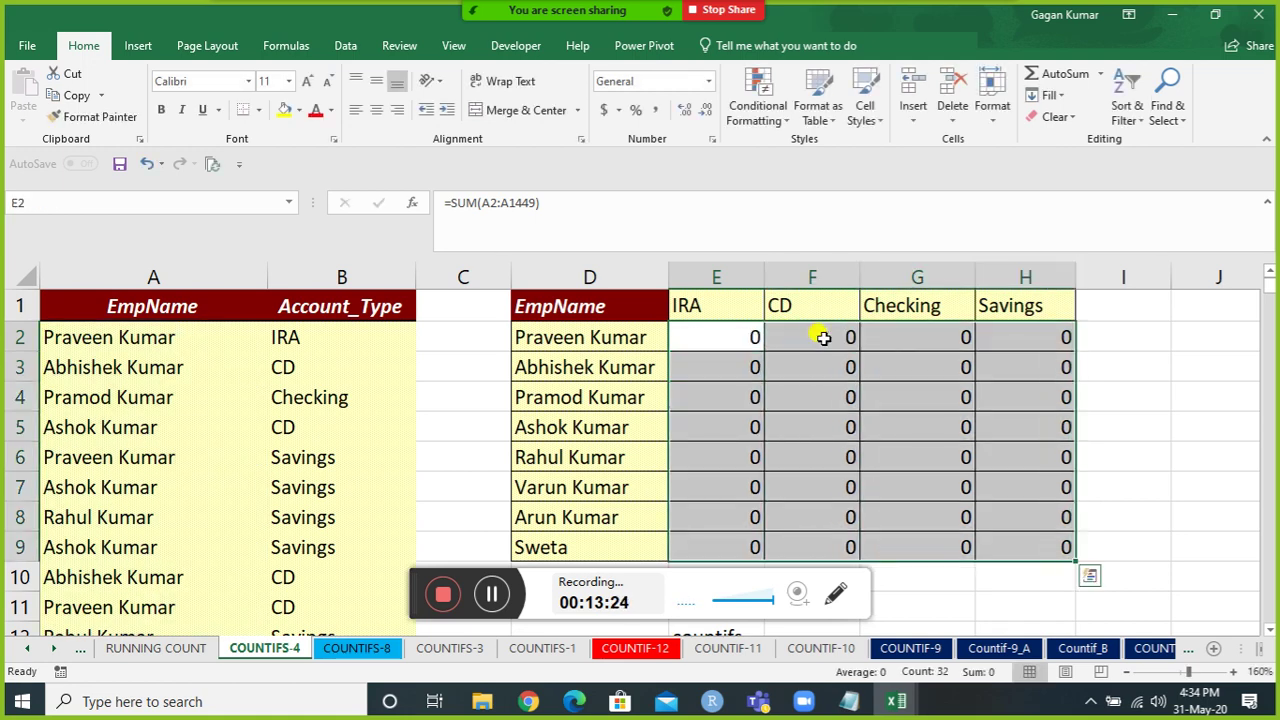
double_click(823, 338)
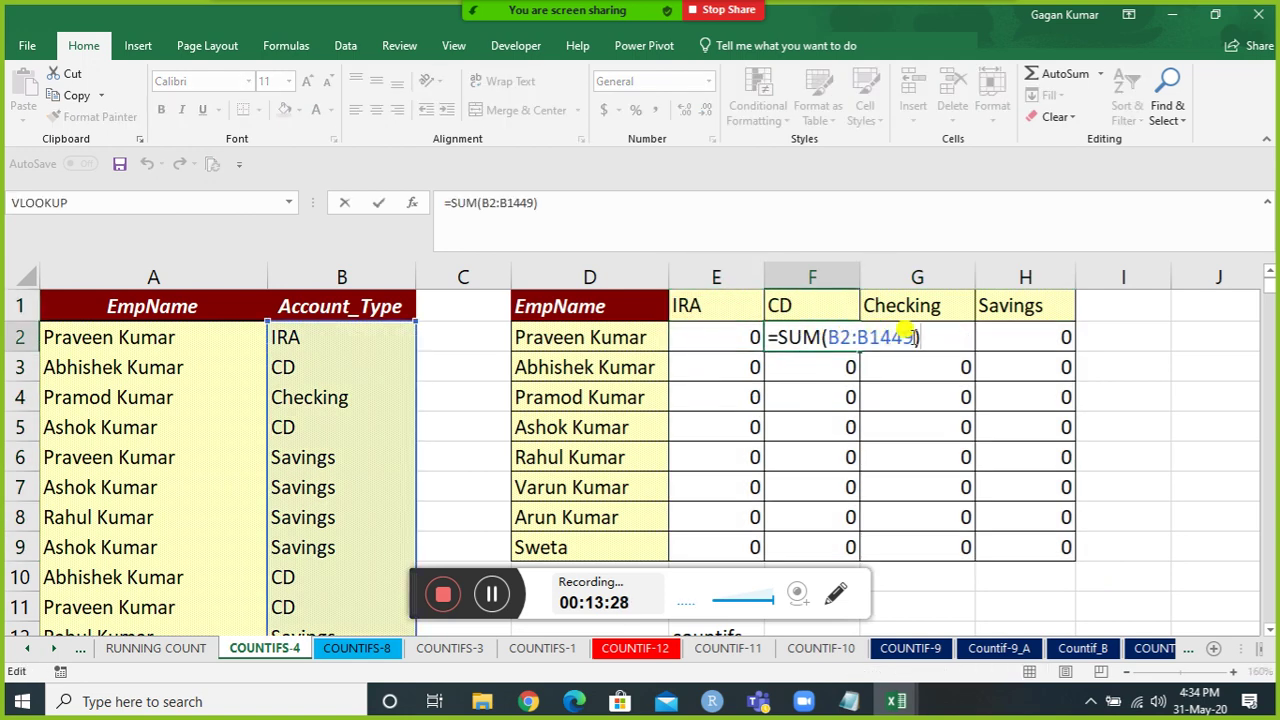
left_click(906, 332)
double_click(905, 333)
key("Right")
key("F2")
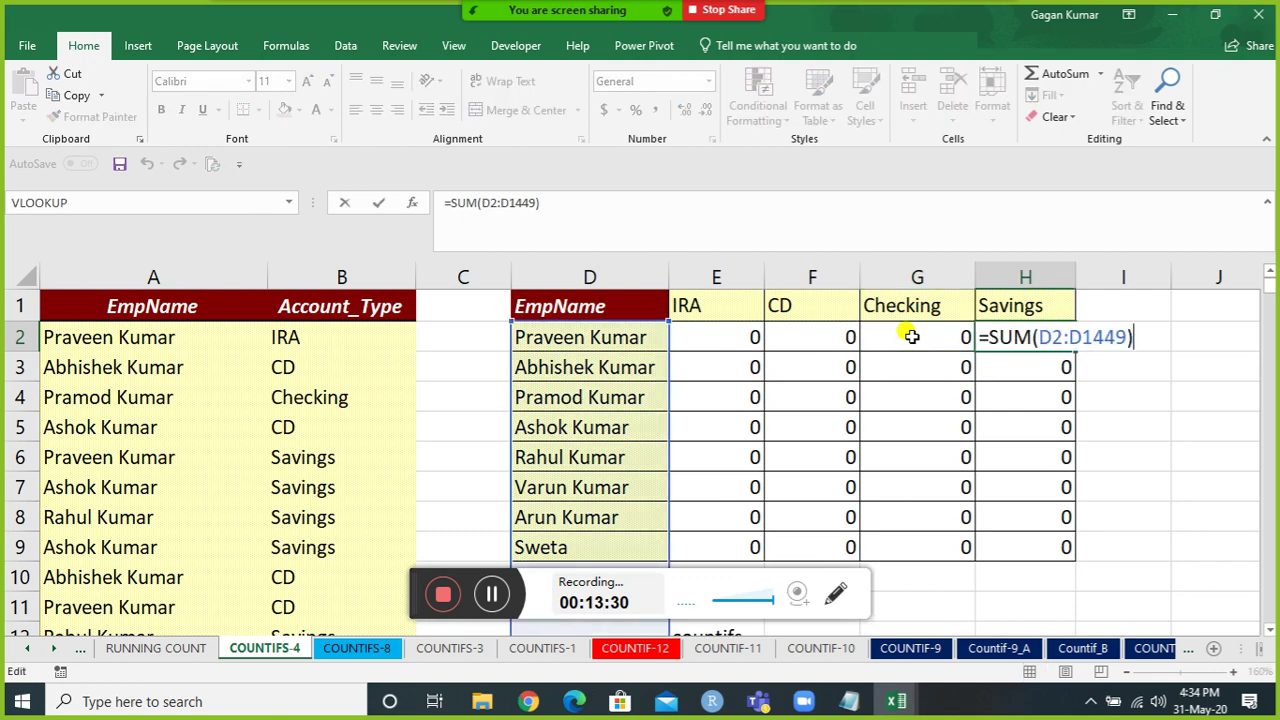
key("Escape")
Check which reference the SUM formula in E3 uses, leaving the formula unedited.
key("Left")
key("Left")
key("Left")
key("Down")
key("F2")
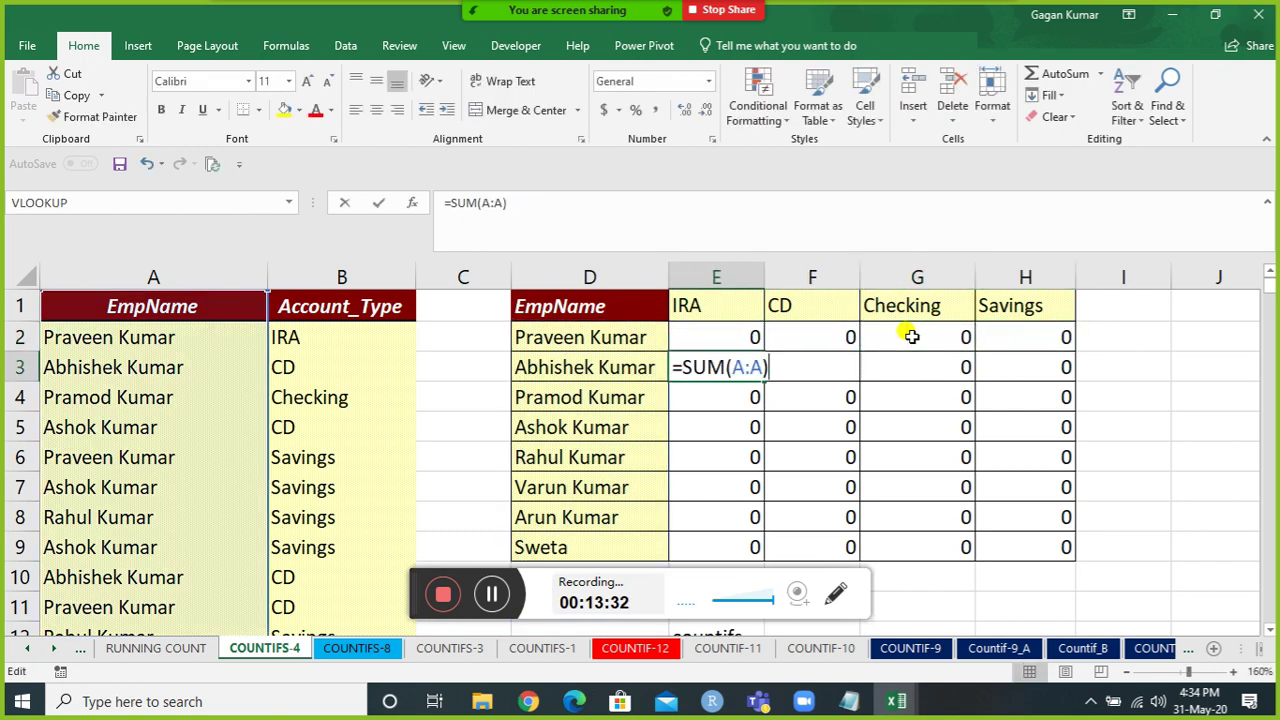
key("Escape")
Fill the E2 formula down through E9 and check how the row numbers shift in E3 and E4.
key("Up")
key("ctrl+shift+Down")
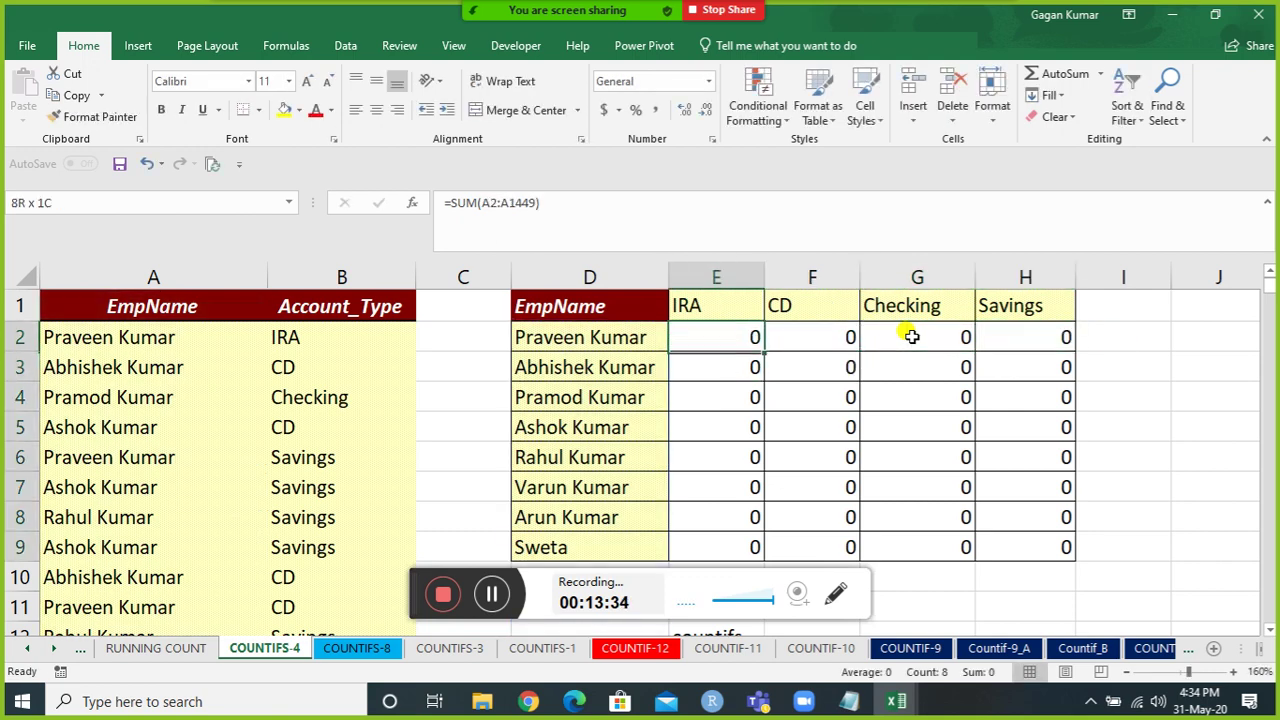
key("Down")
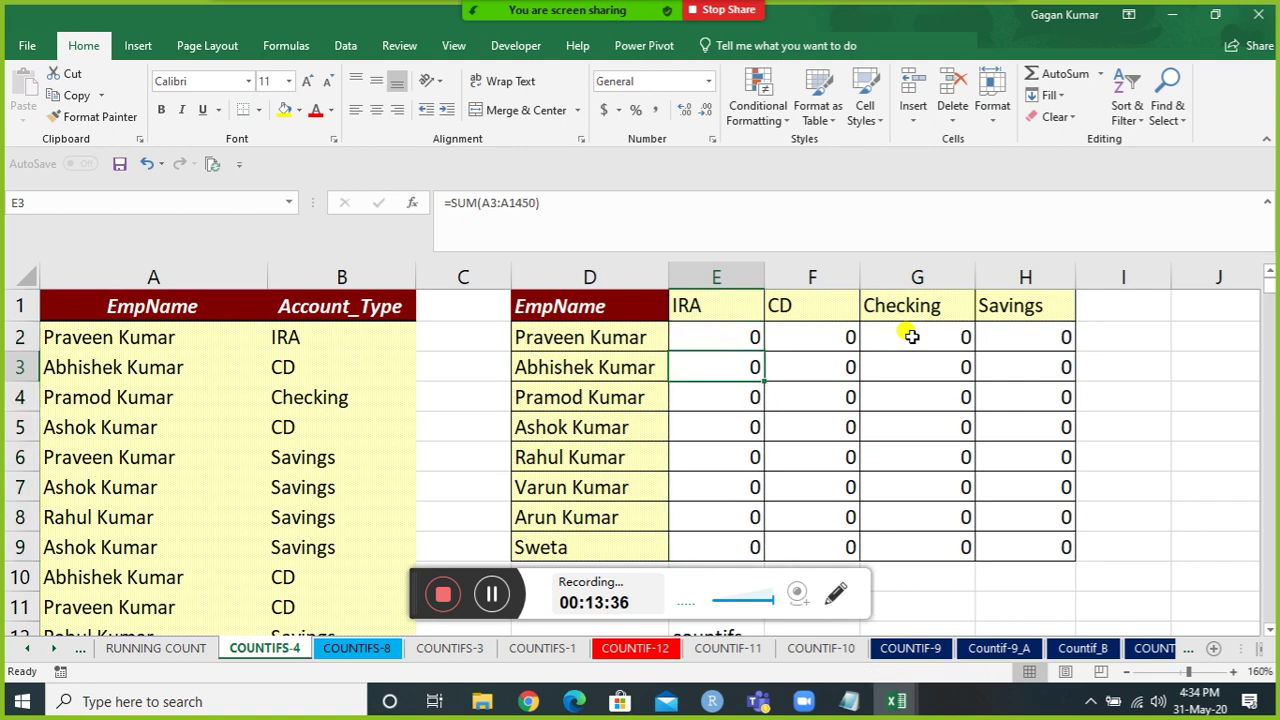
key("F2")
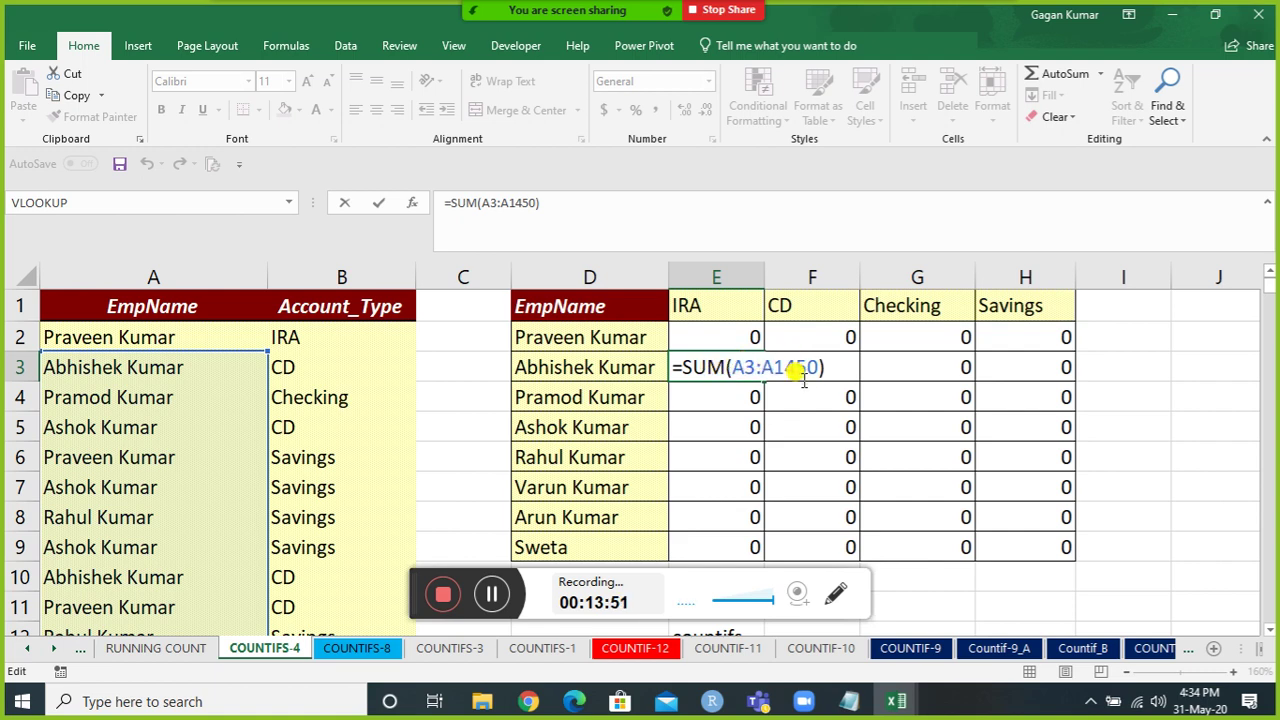
key("Return")
key("F2")
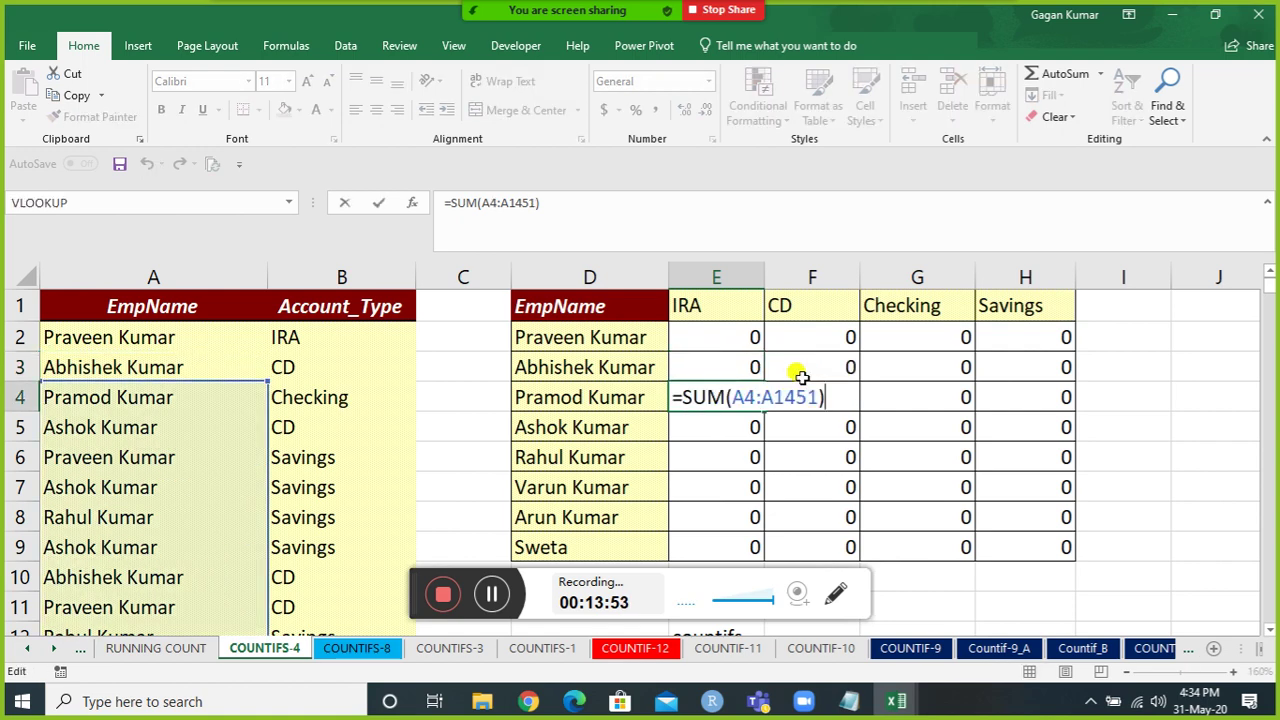
Check how the row numbers shift in the SUM formulas in E5 and E6, leaving both unedited.
key("Return")
key("F2")
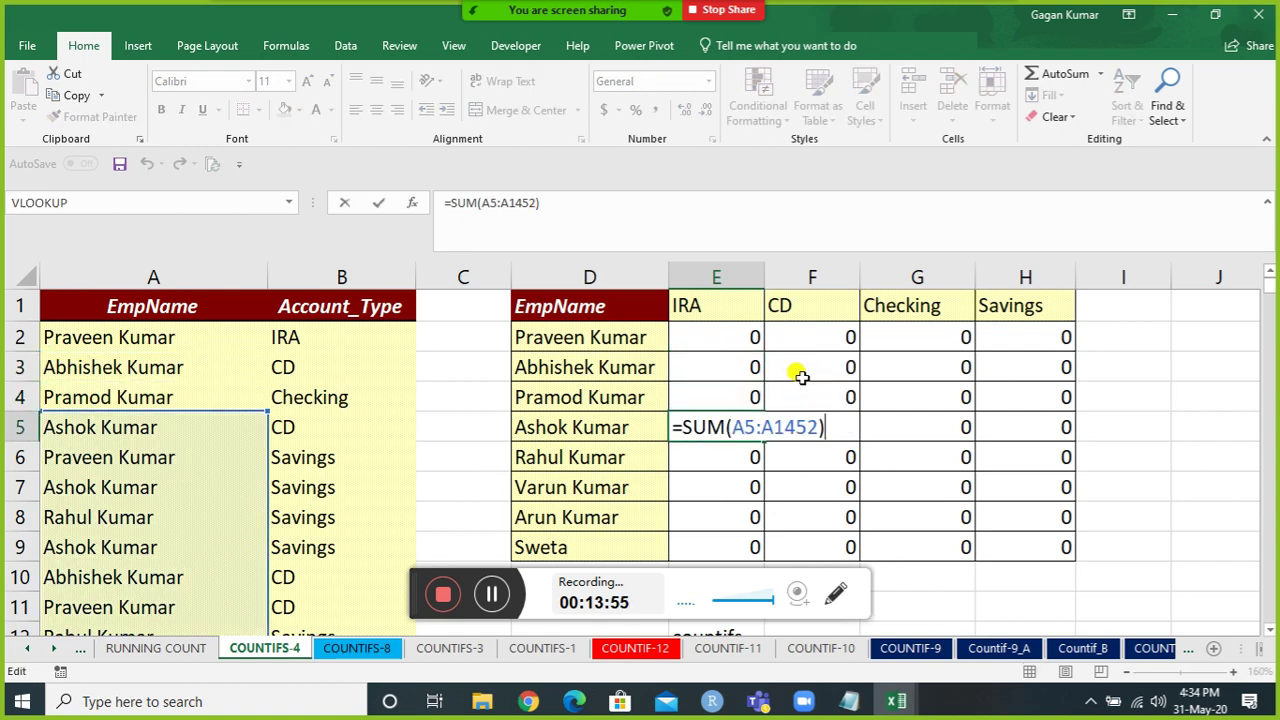
key("Return")
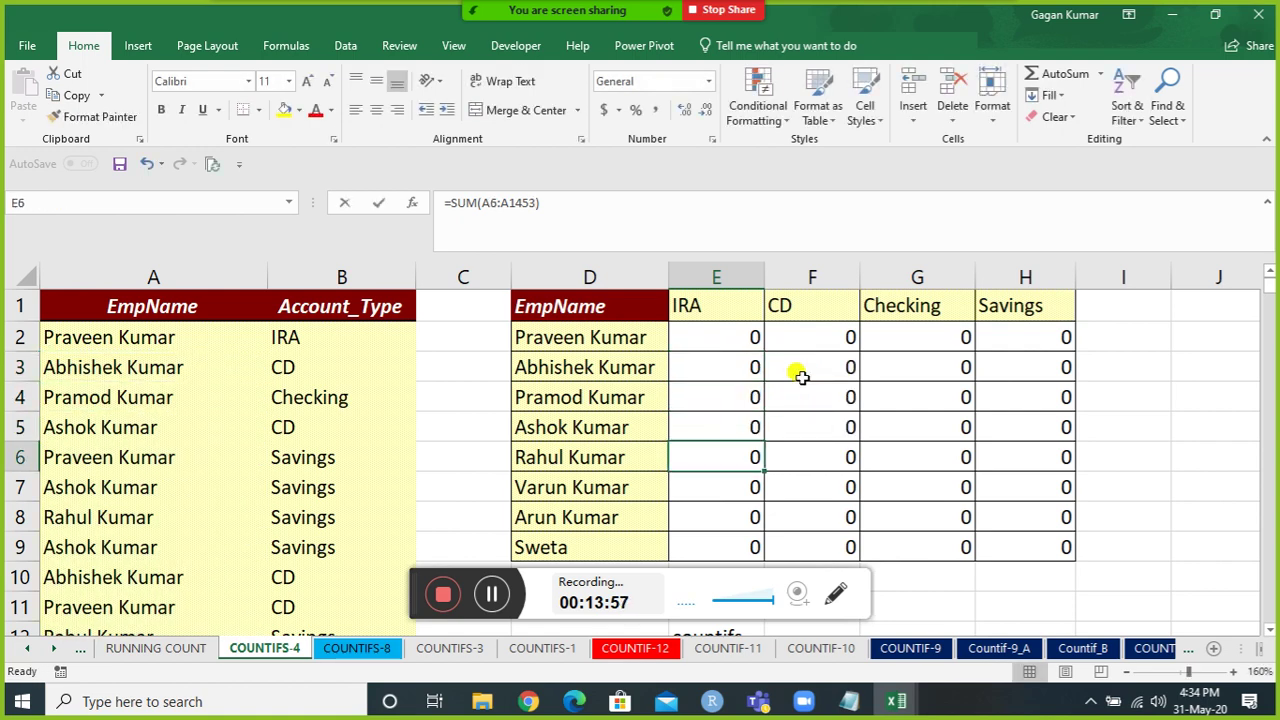
key("F2")
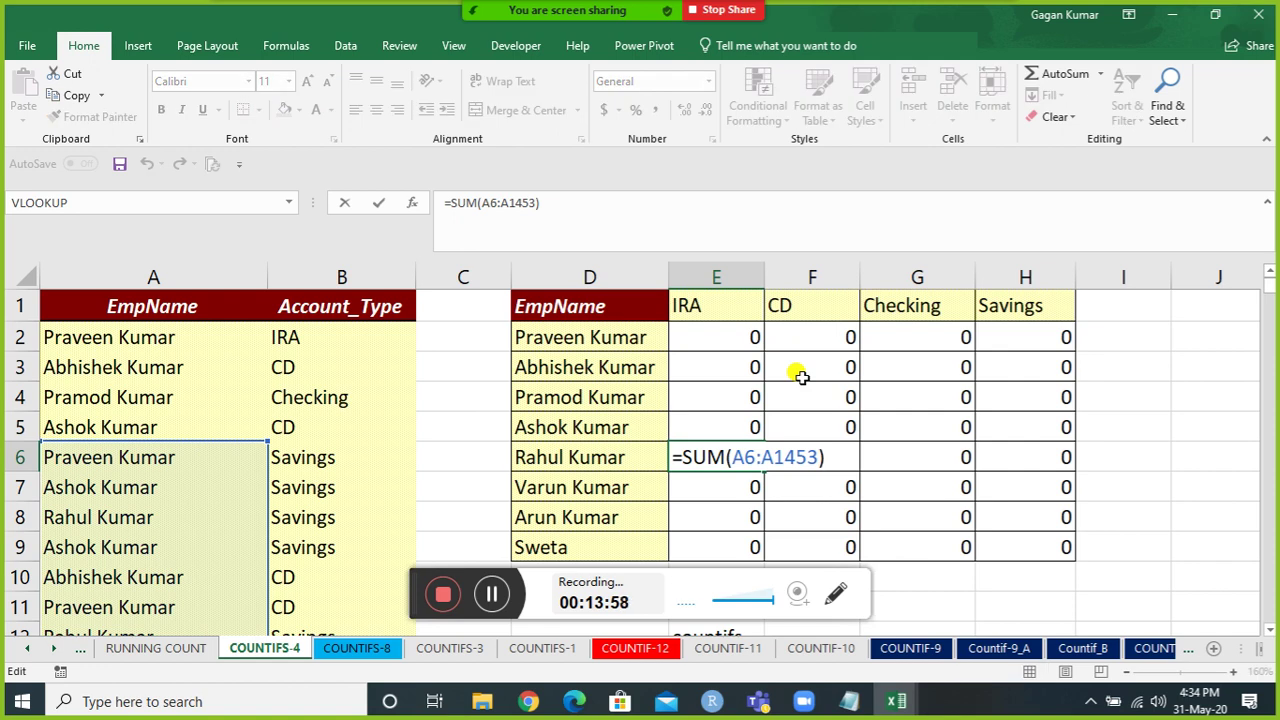
key("ctrl+Return")
Clear all the demonstration SUM formulas from E2:H9.
key("Up")
key("Up")
key("Up")
key("Up")
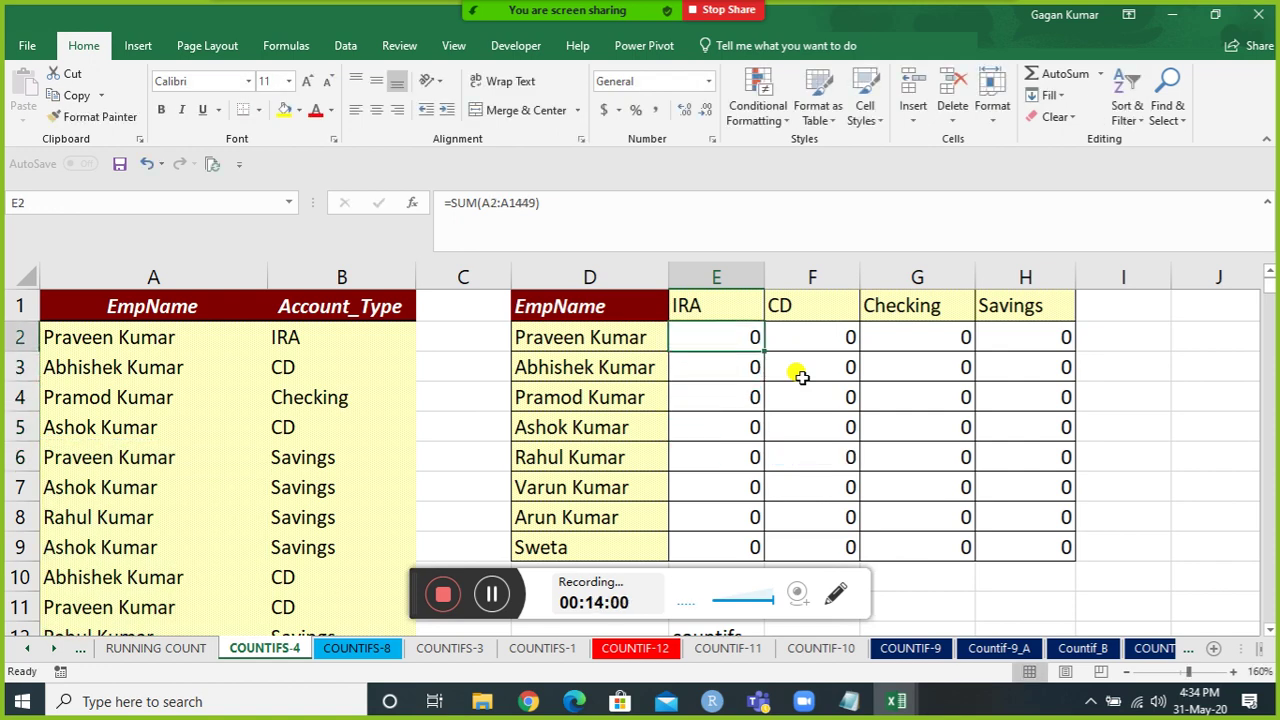
key("ctrl+shift+Down")
key("ctrl+shift+Right")
key("Delete")
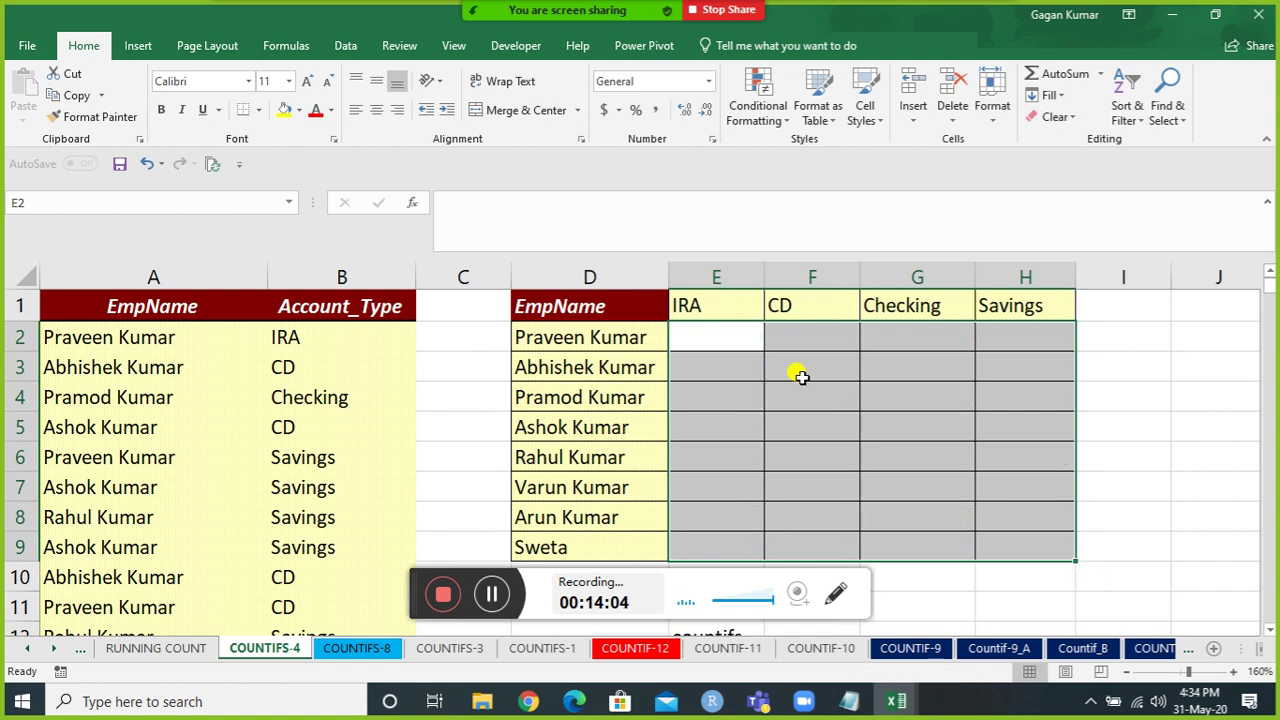
key("Up")
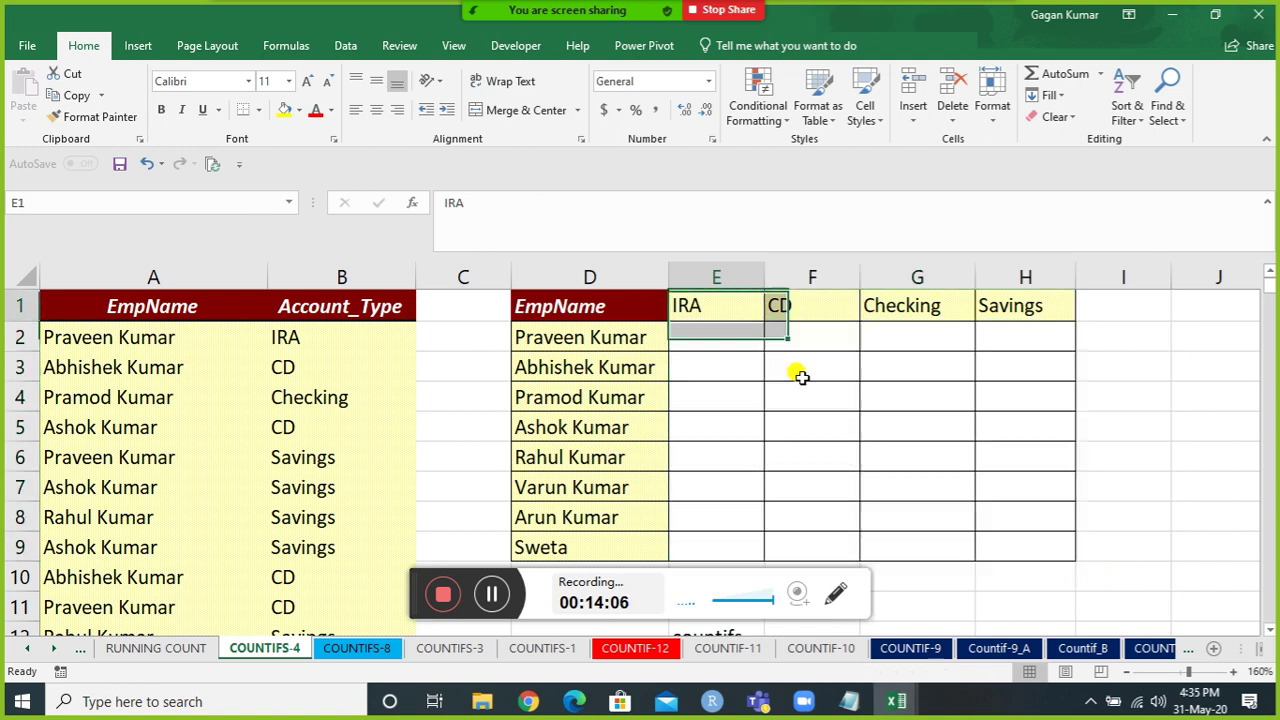
Begin a COUNTIFS formula in E2 with the locked EmpName column $A:$A as its first criteria range.
key("Down")
type("=")
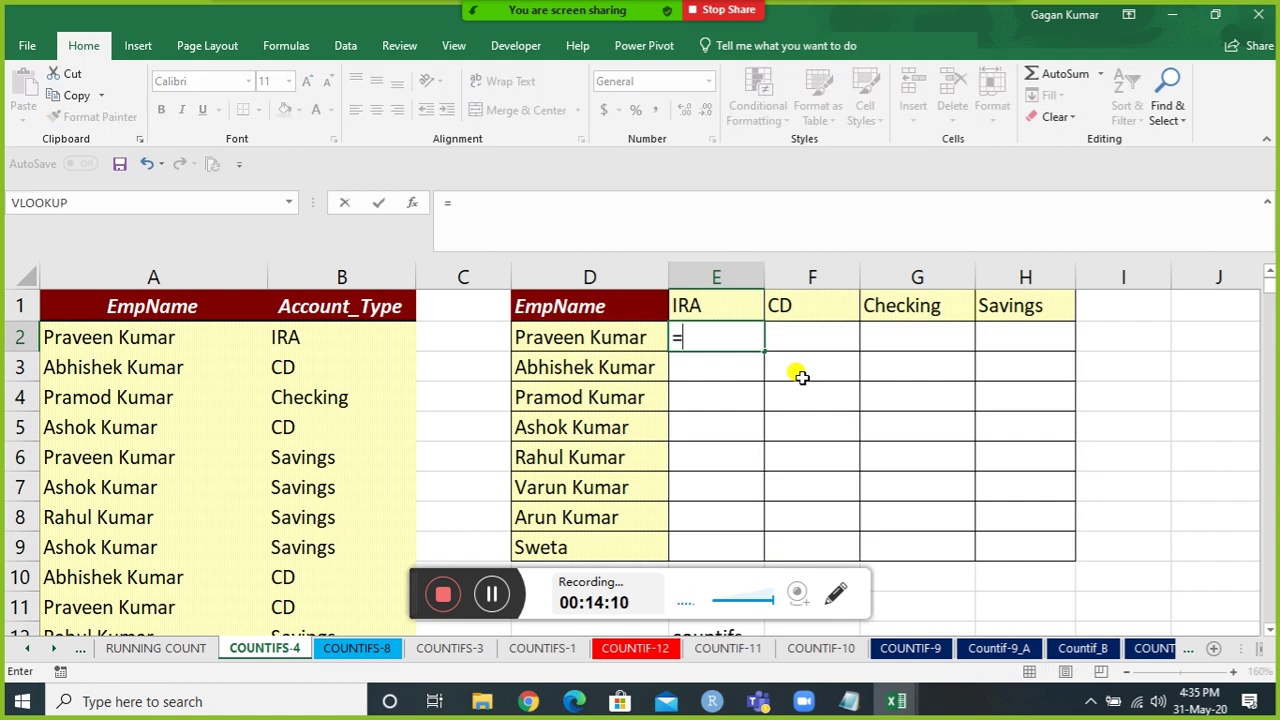
type("countifs")
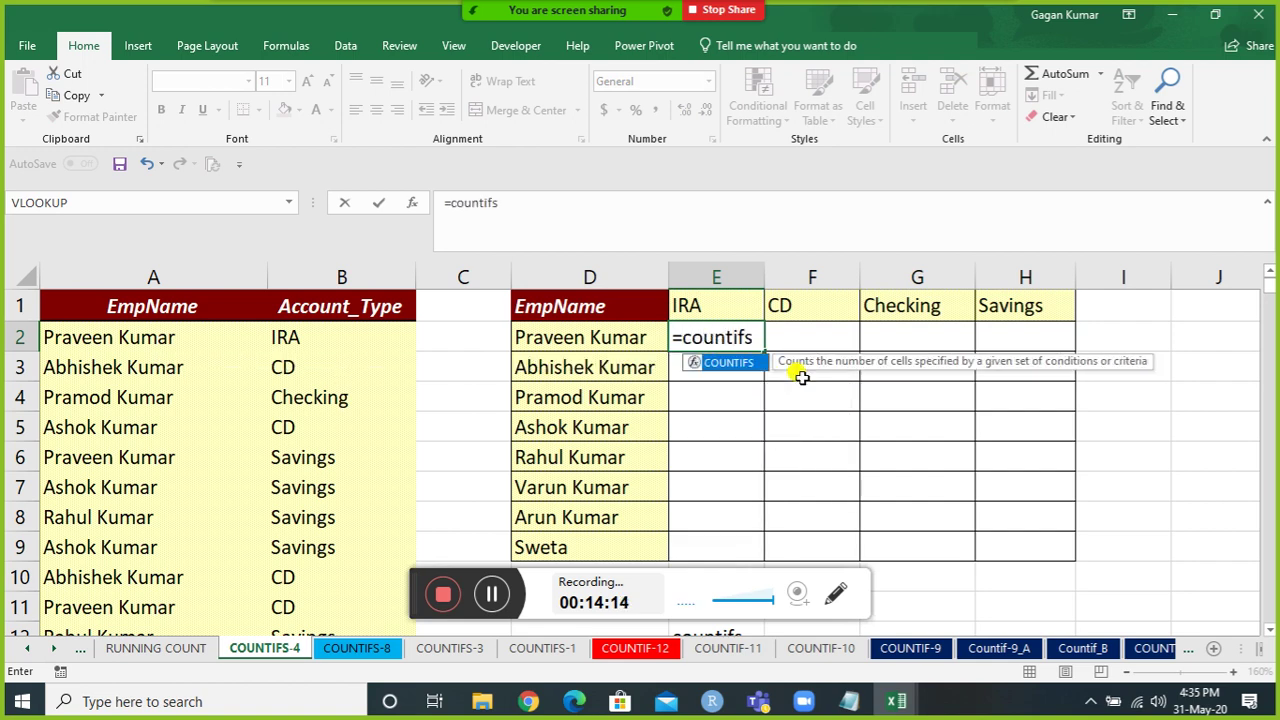
key("Tab")
key("Left")
key("Left")
key("Left")
key("Left")
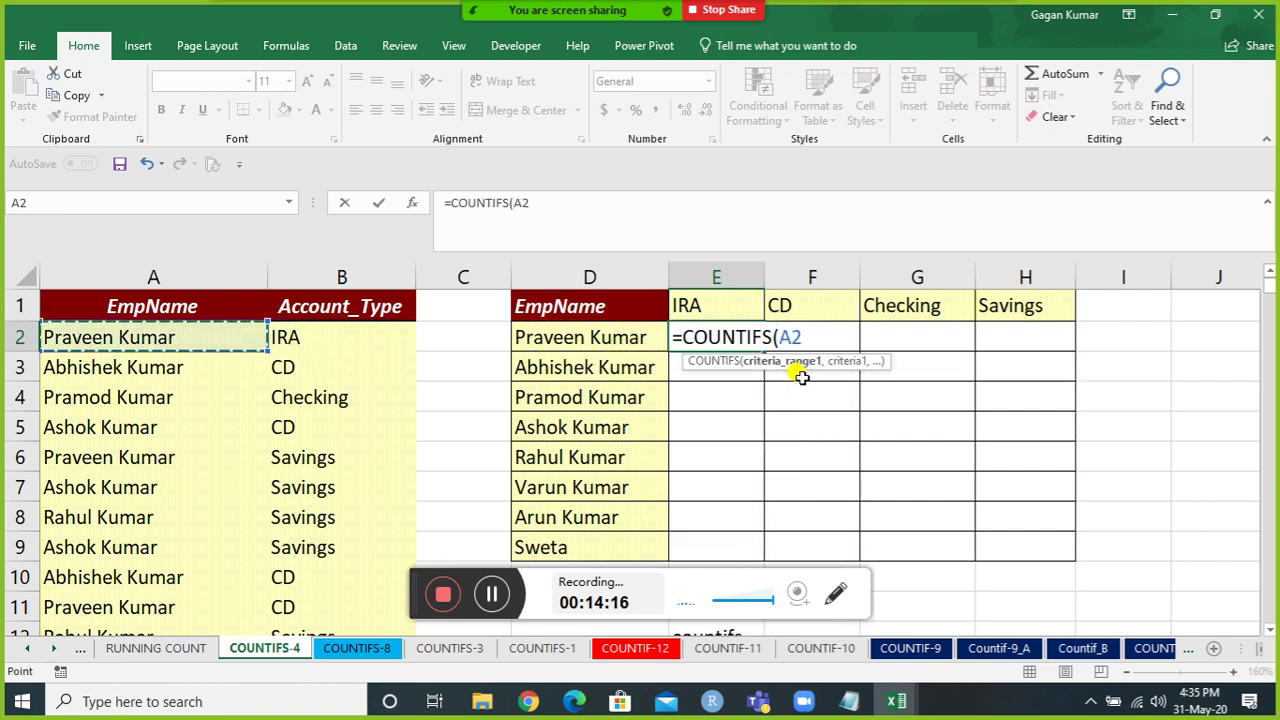
key("ctrl+space")
key("F4")
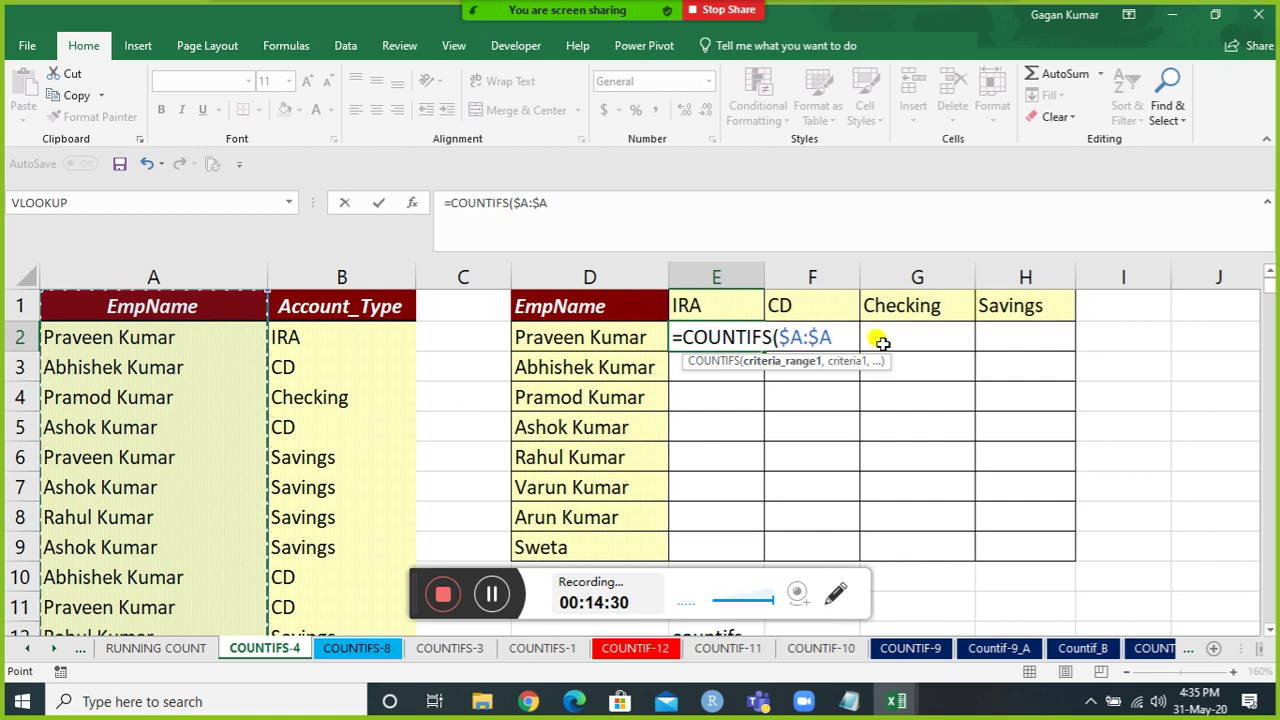
type(",")
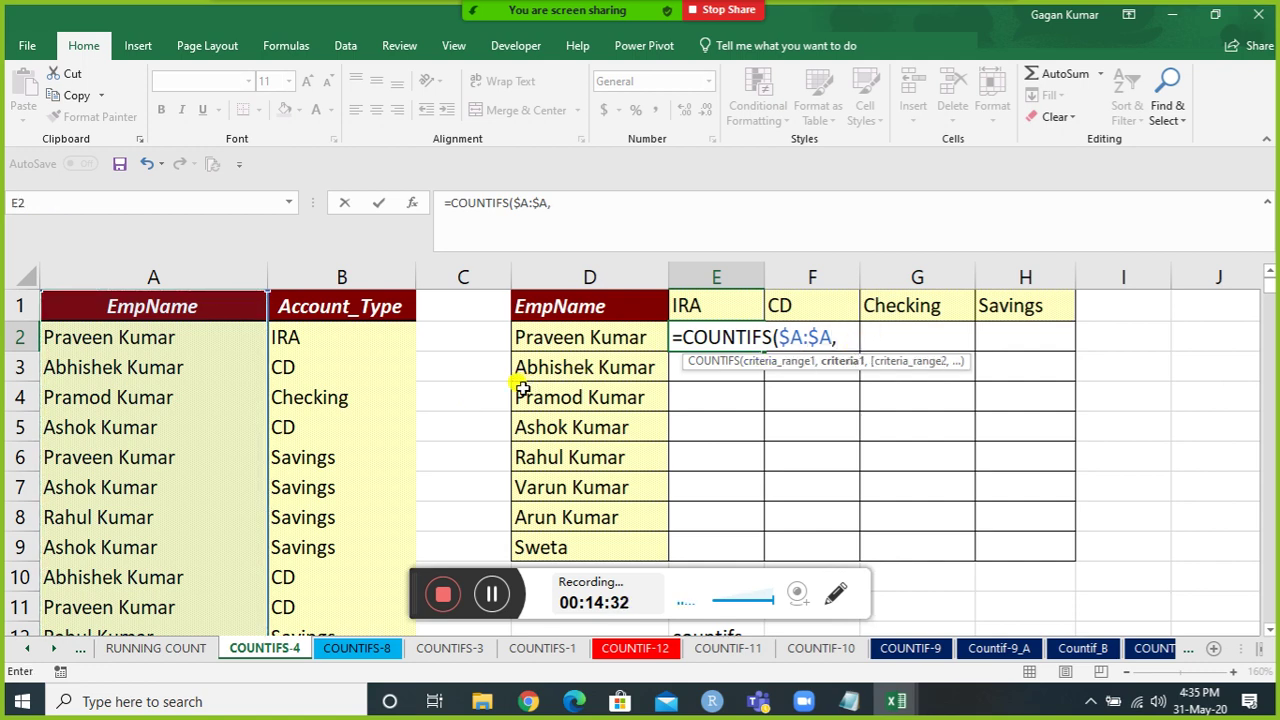
Add cell D2 as the first criterion of the E2 formula with only its column locked, as $D2.
left_click(576, 343)
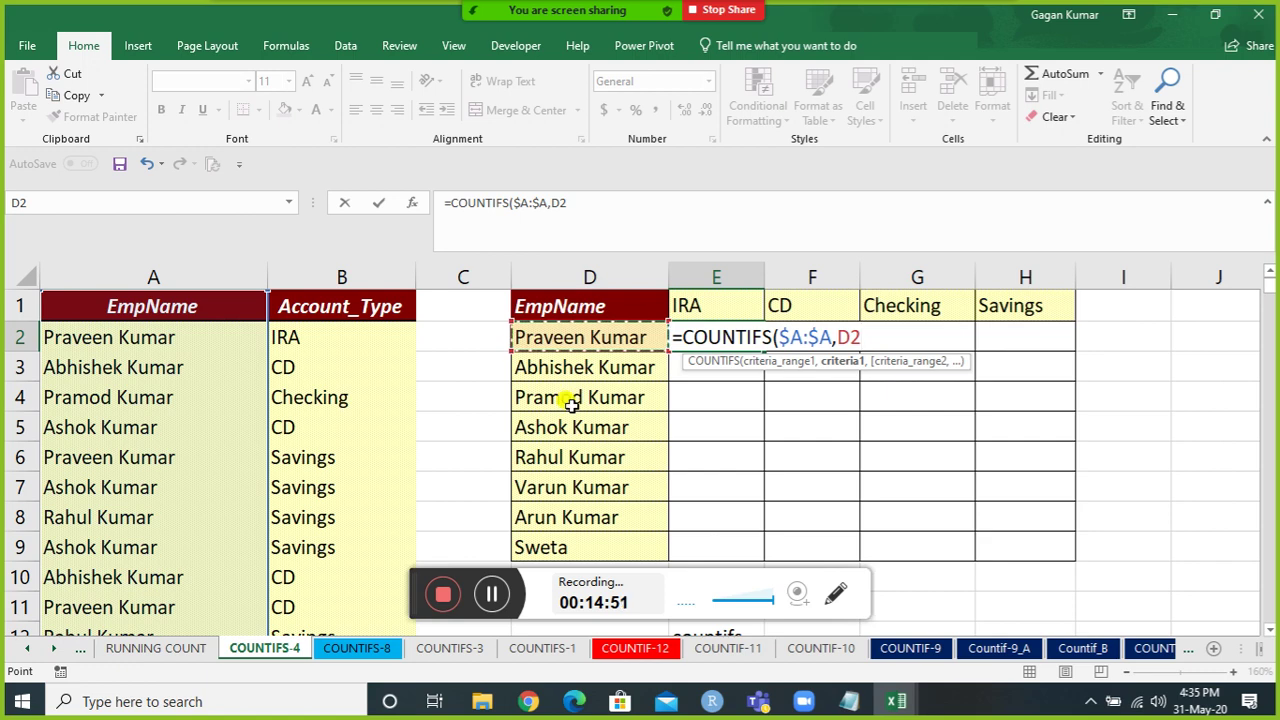
left_click(843, 336)
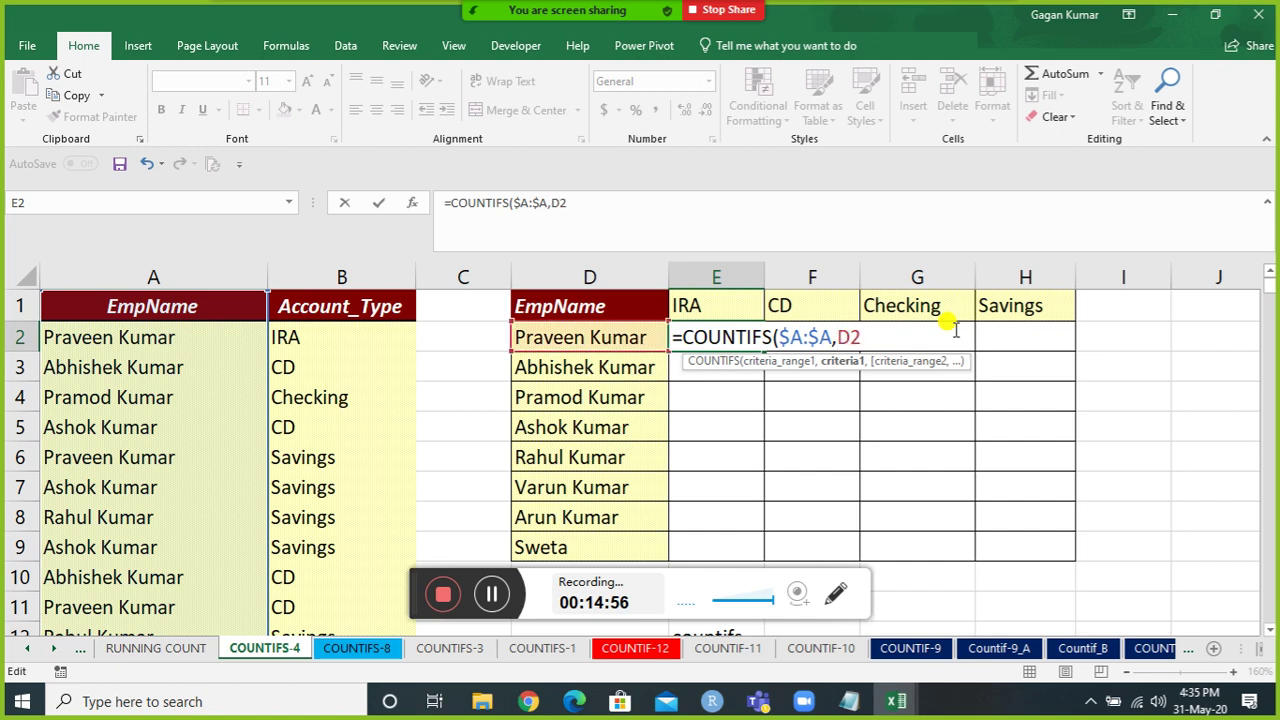
key("F4")
key("F4")
key("F4")
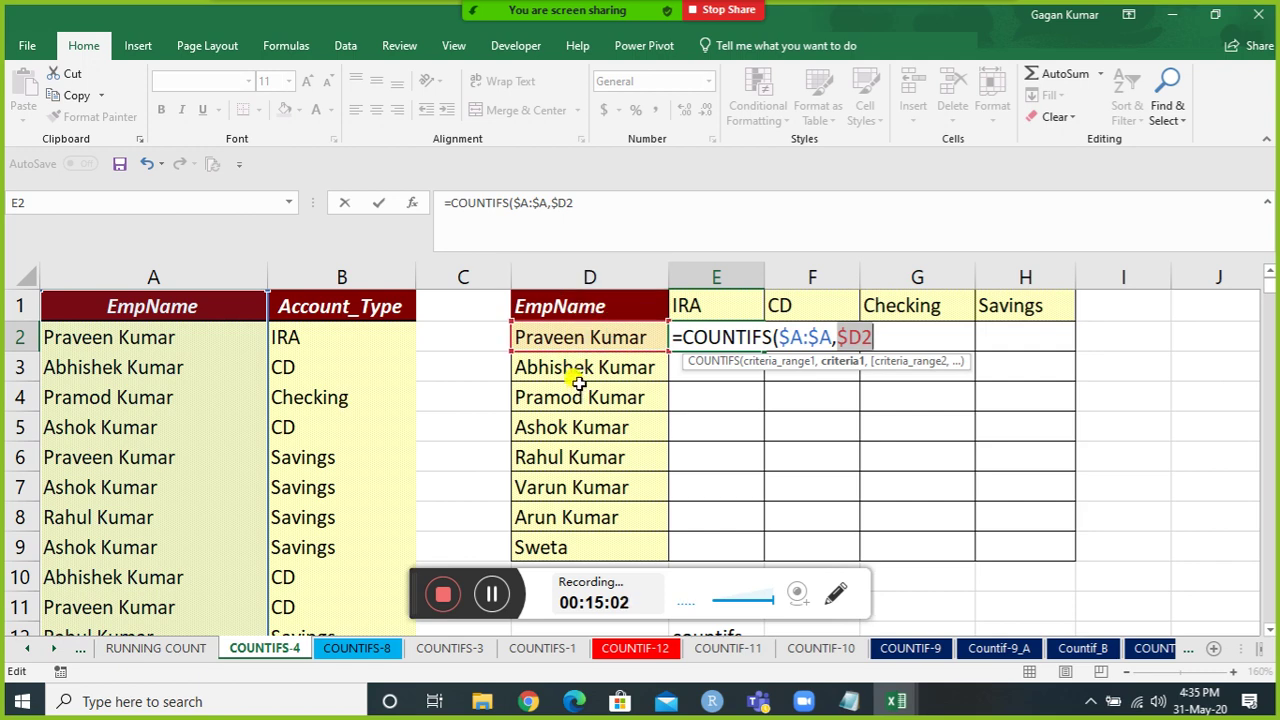
key("Right")
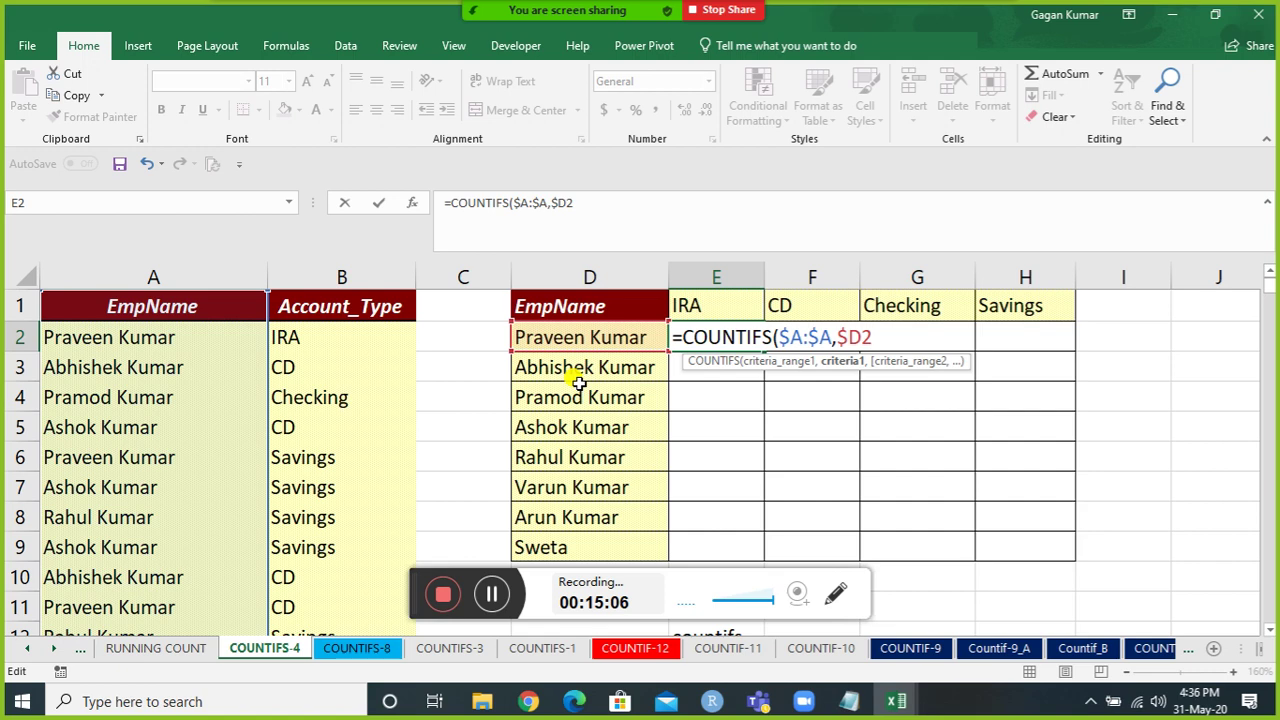
type(",")
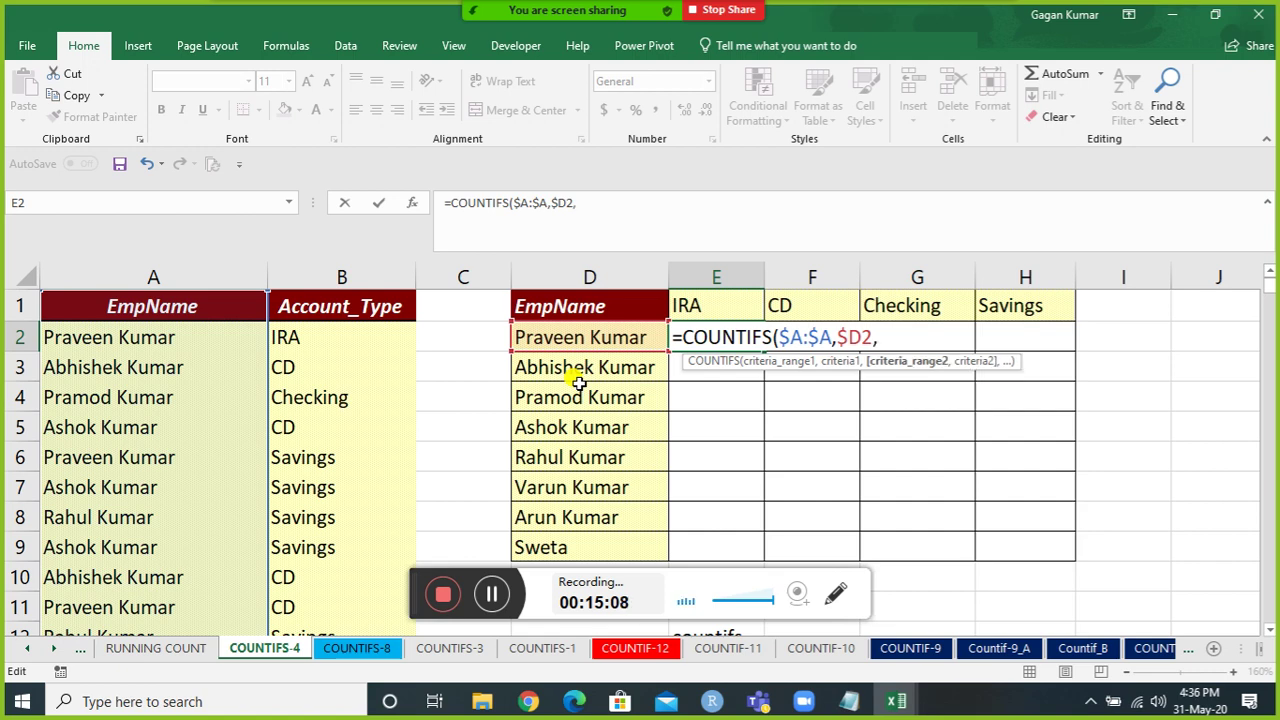
Add the locked Account_Type column $B:$B with the row-locked criterion E$1, completing the COUNTIFS formula in E2.
left_click(326, 272)
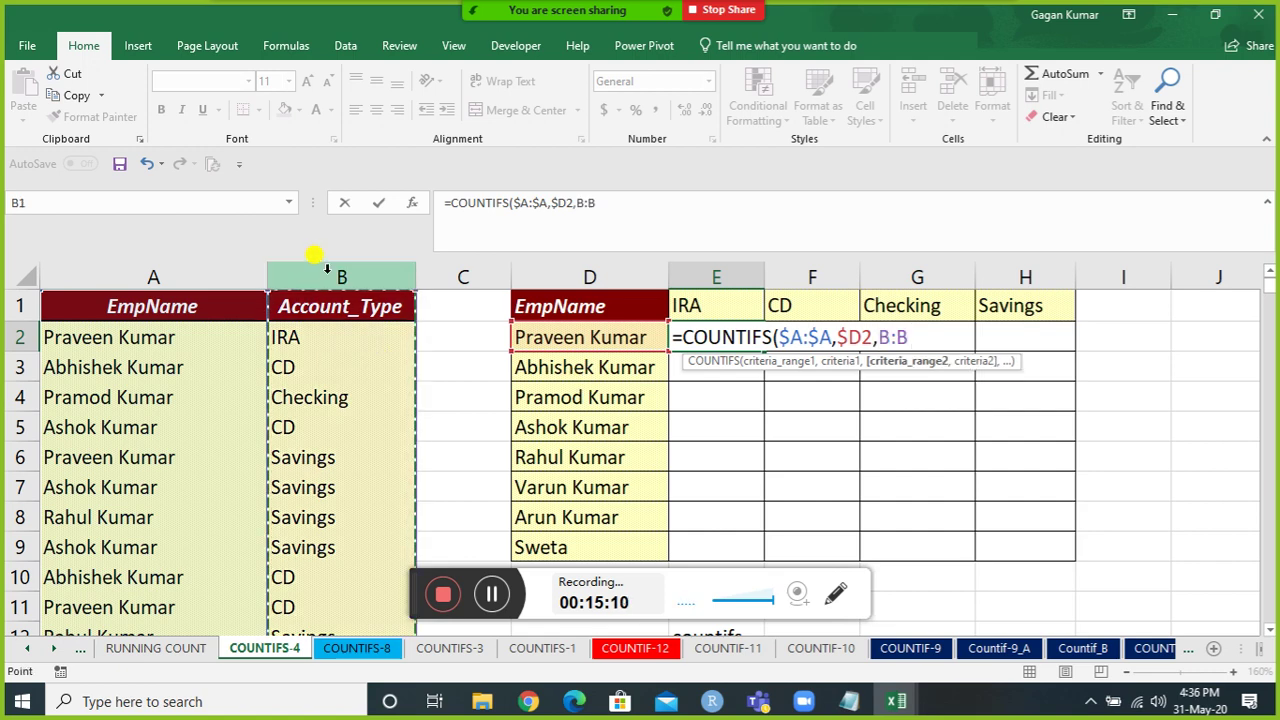
key("F4")
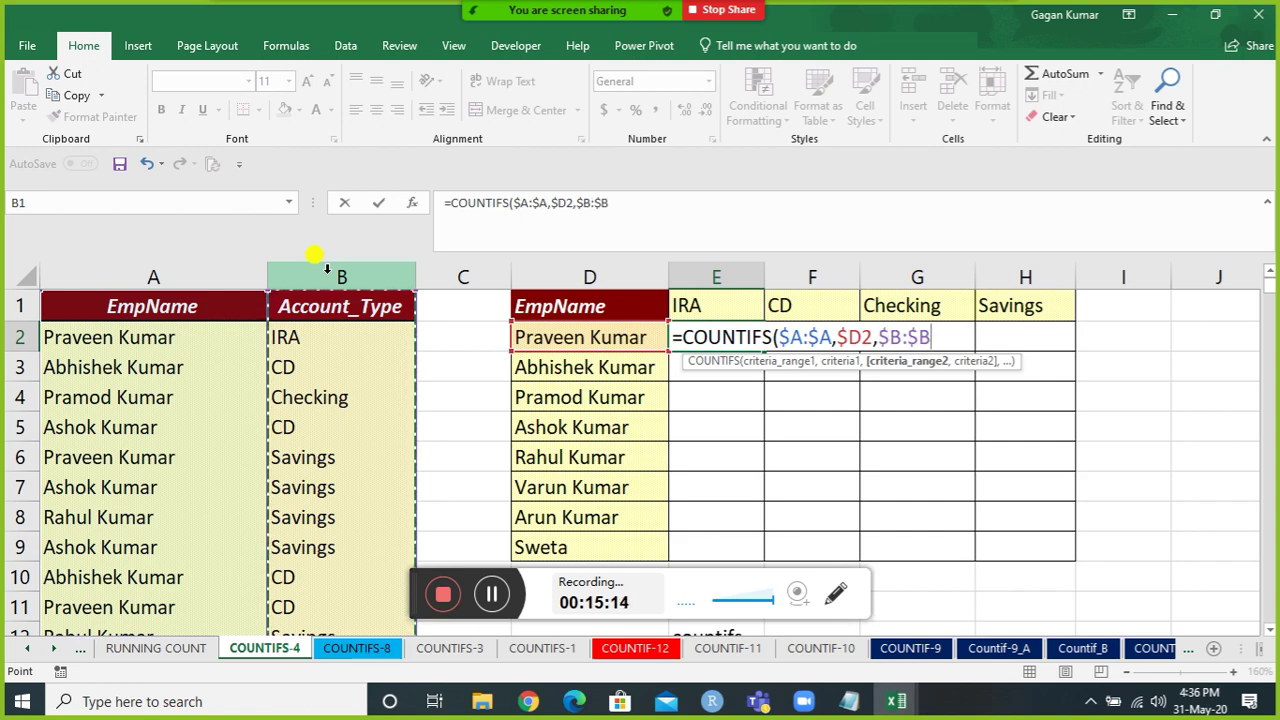
type(",")
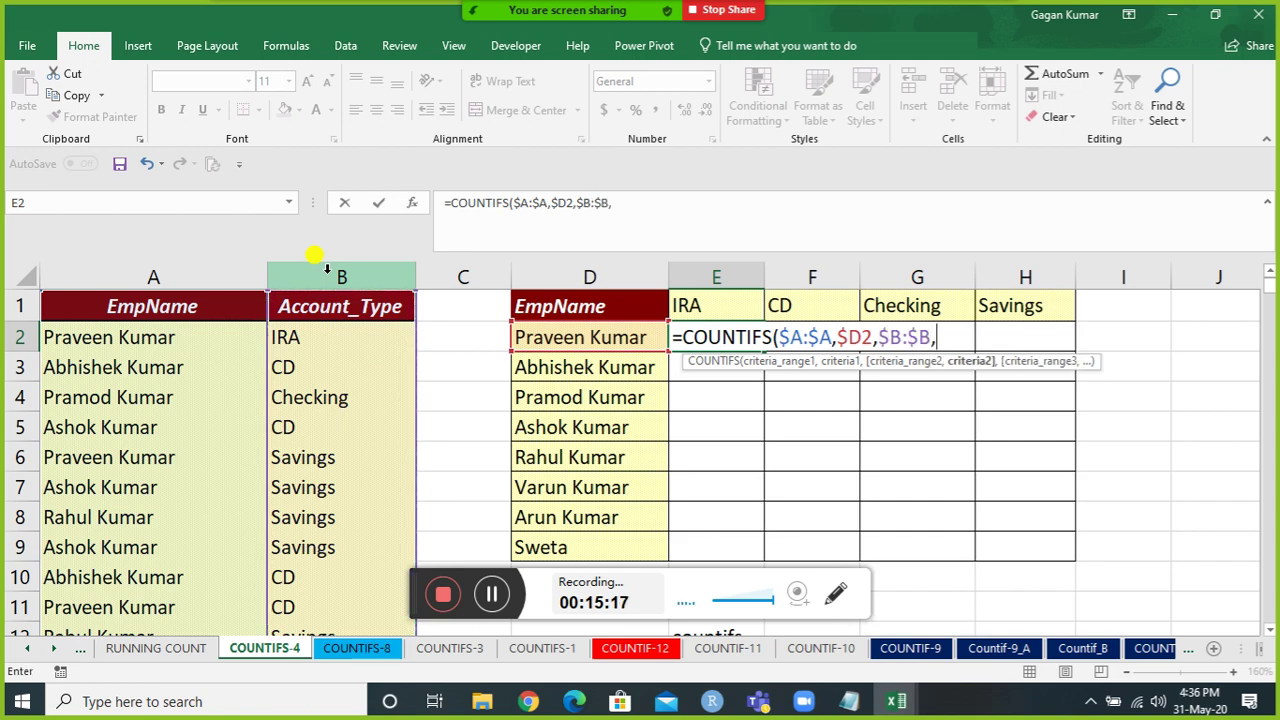
left_click(728, 300)
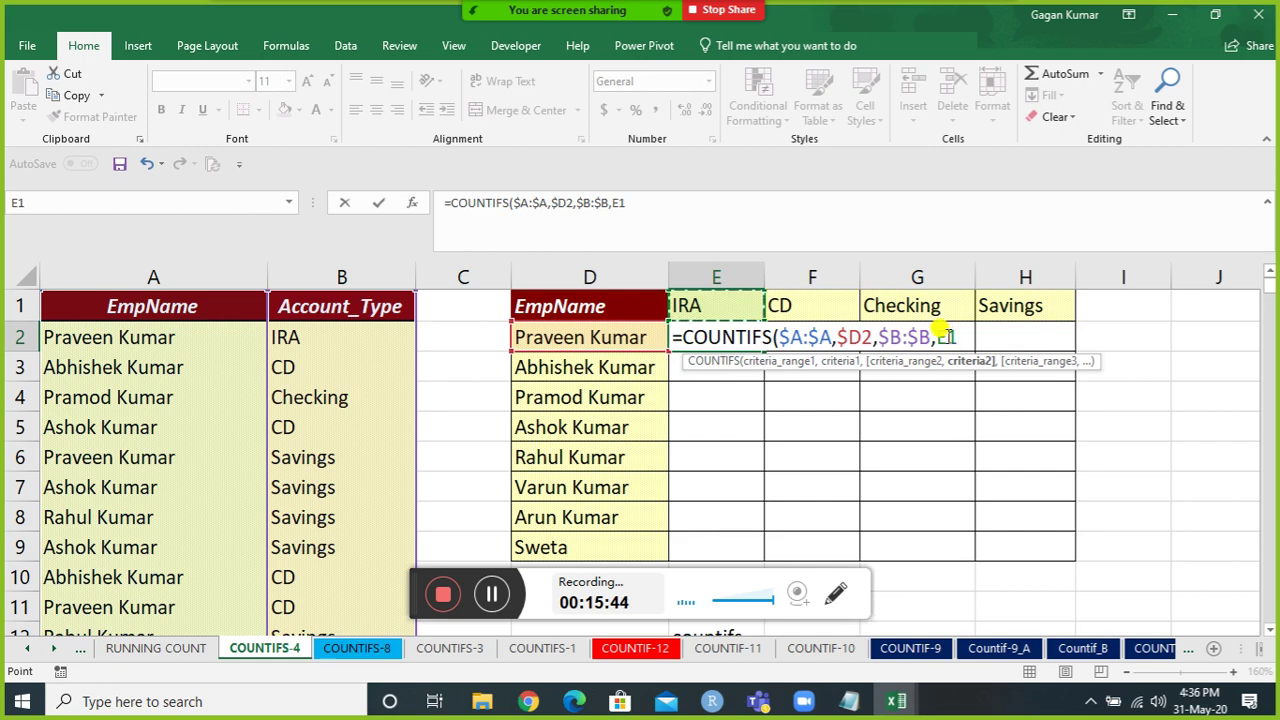
left_click(940, 330)
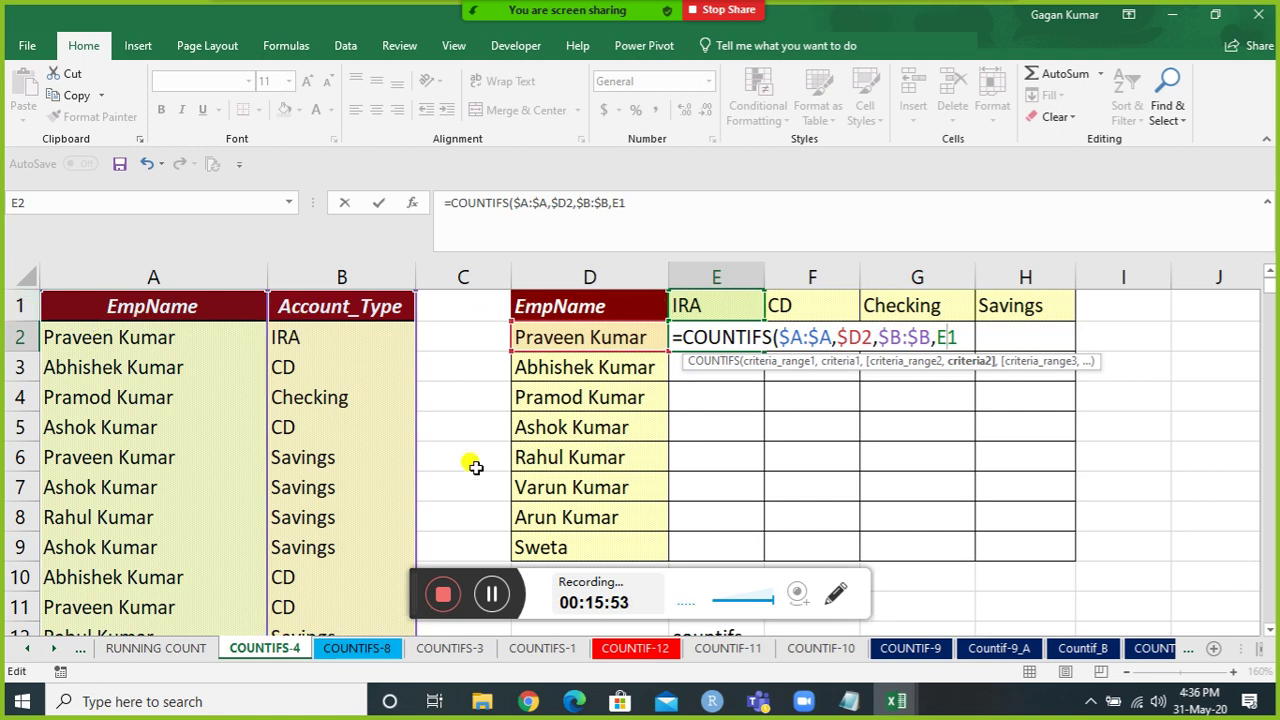
key("F4")
key("F4")
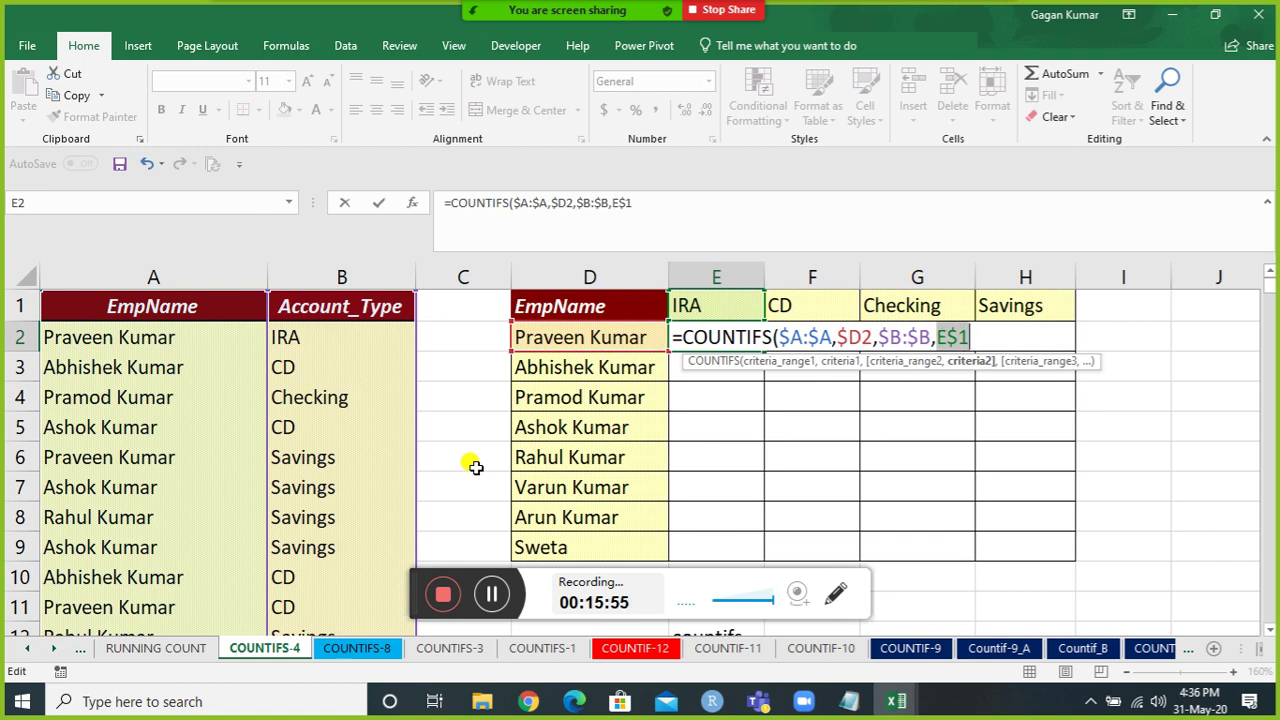
key("Right")
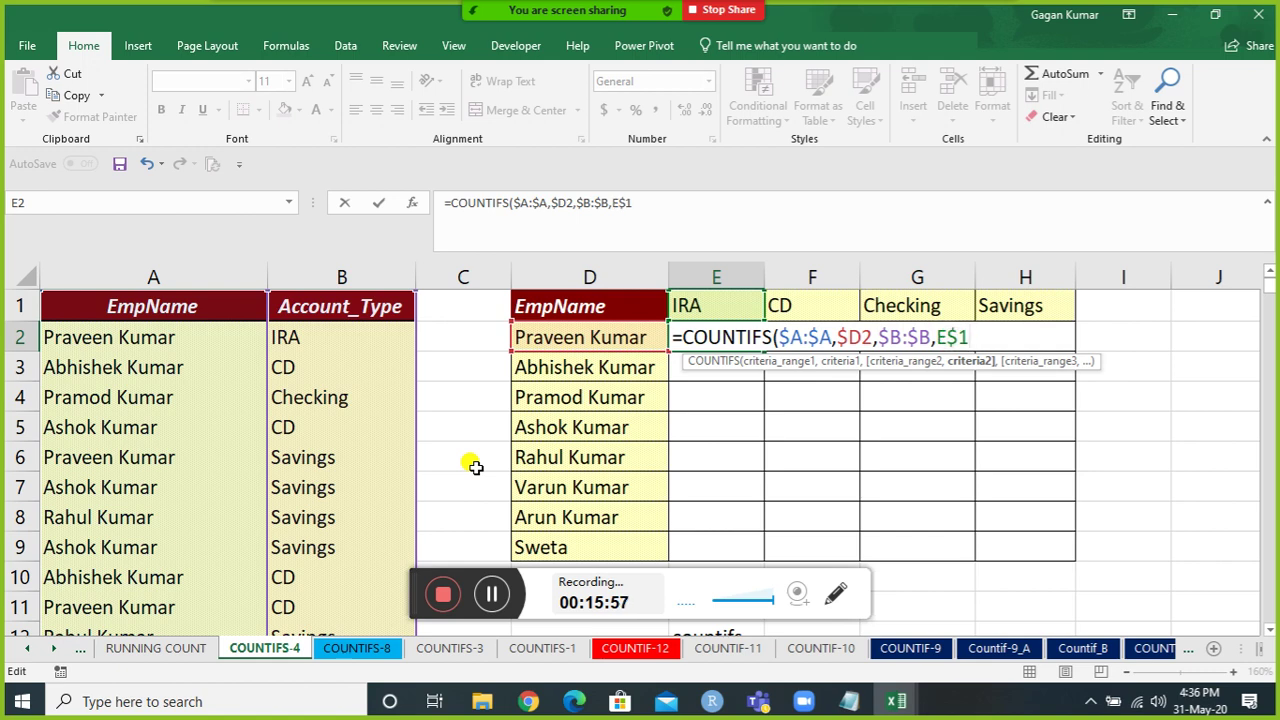
type(")")
key("Return")
Copy the E2 COUNTIFS formula across the whole employee and account type grid E2:H9.
key("Left")
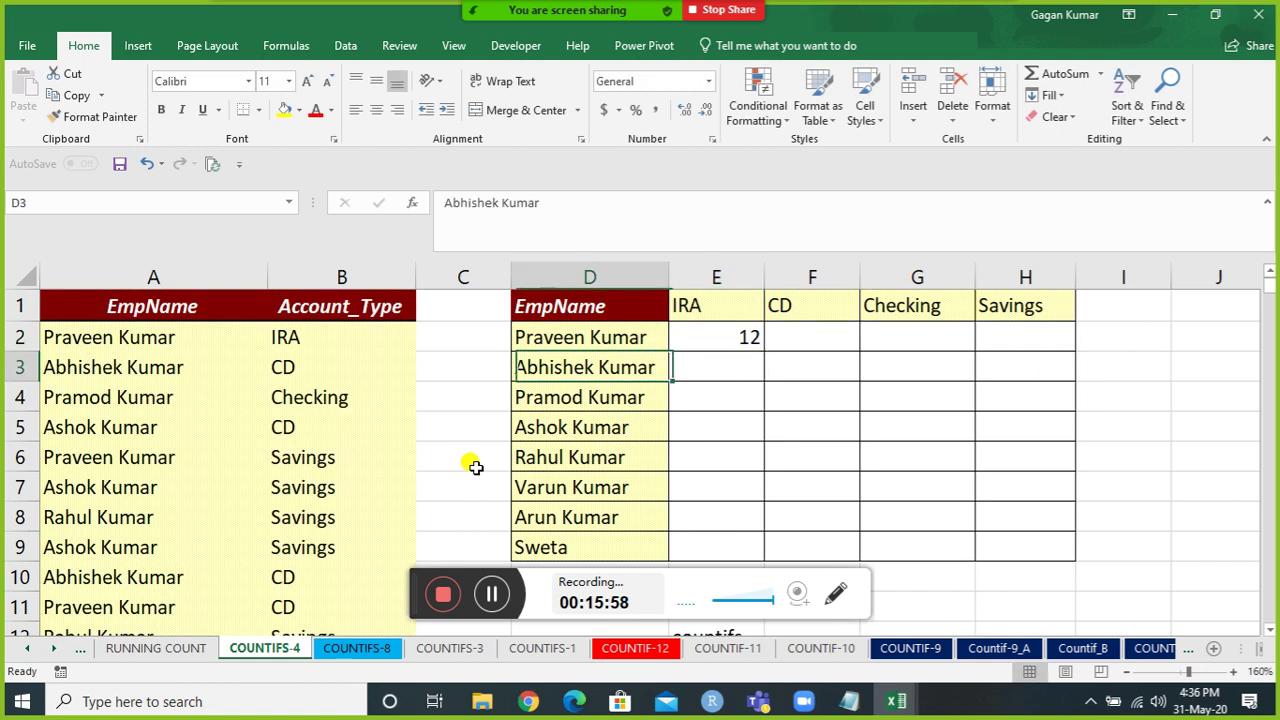
key("ctrl+Down")
key("Right")
key("ctrl+shift+Up")
key("shift+Right")
key("shift+Right")
key("shift+Right")
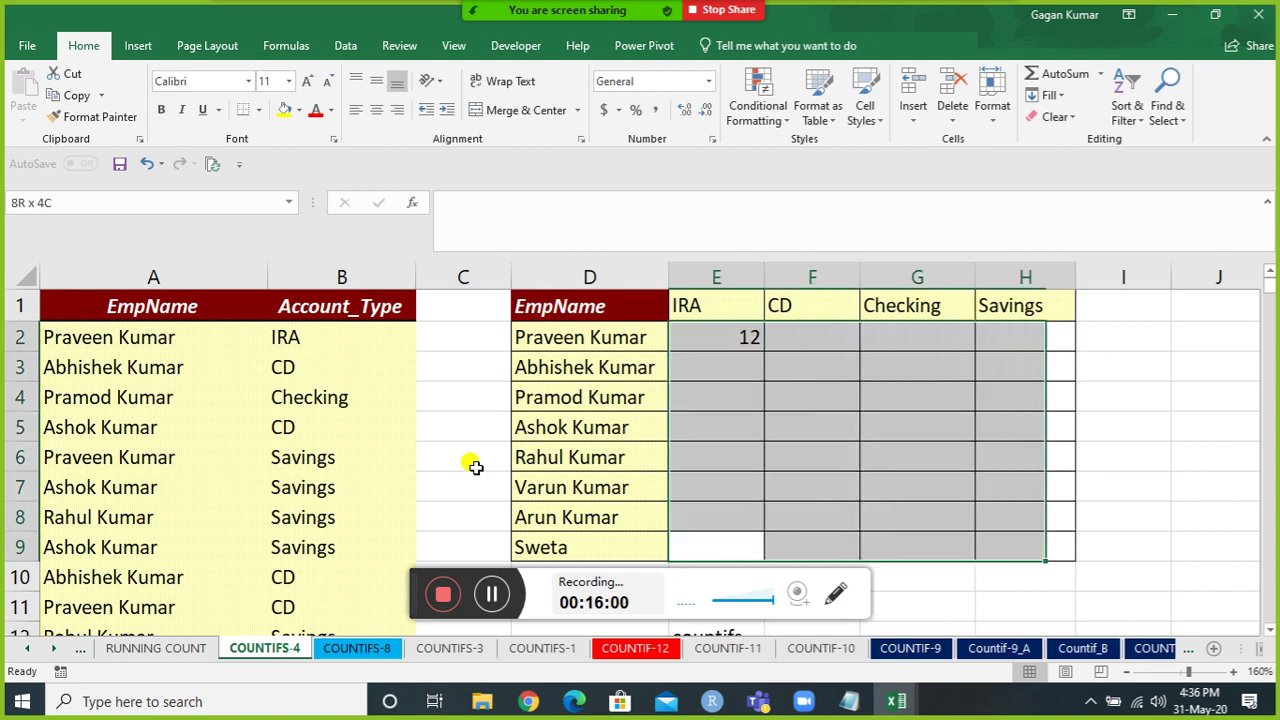
key("ctrl+v")
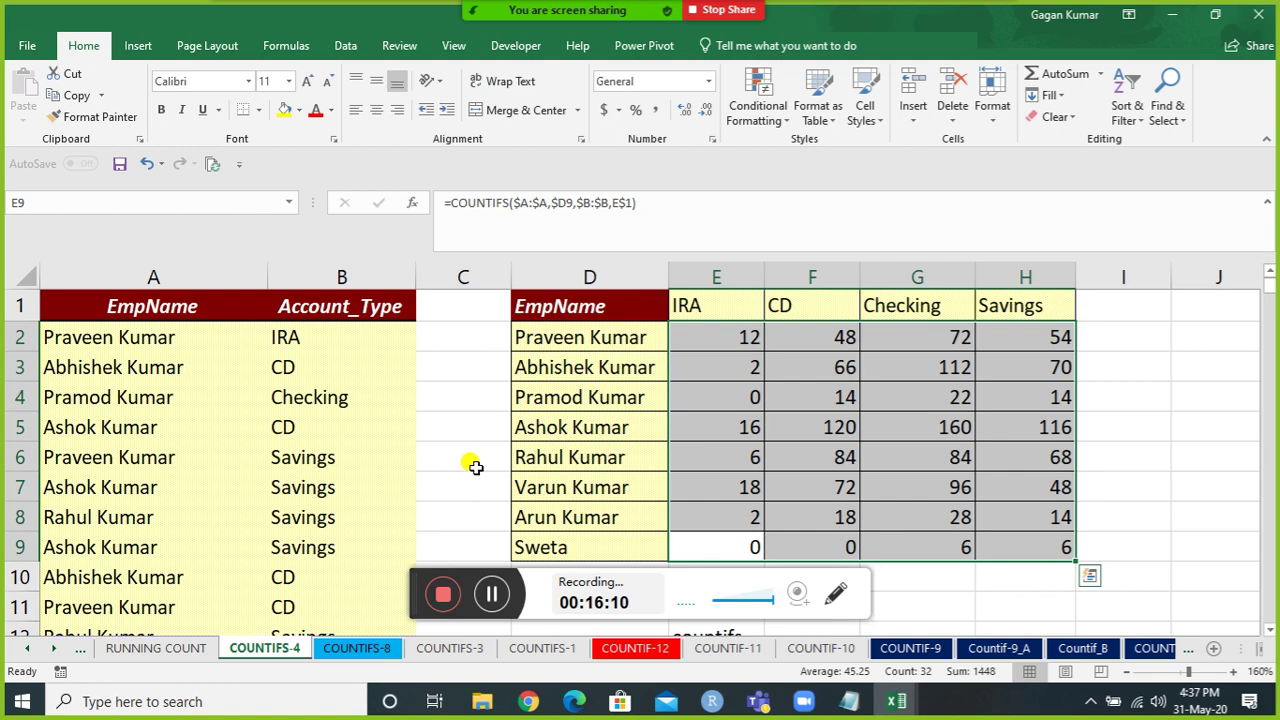
key("Right")
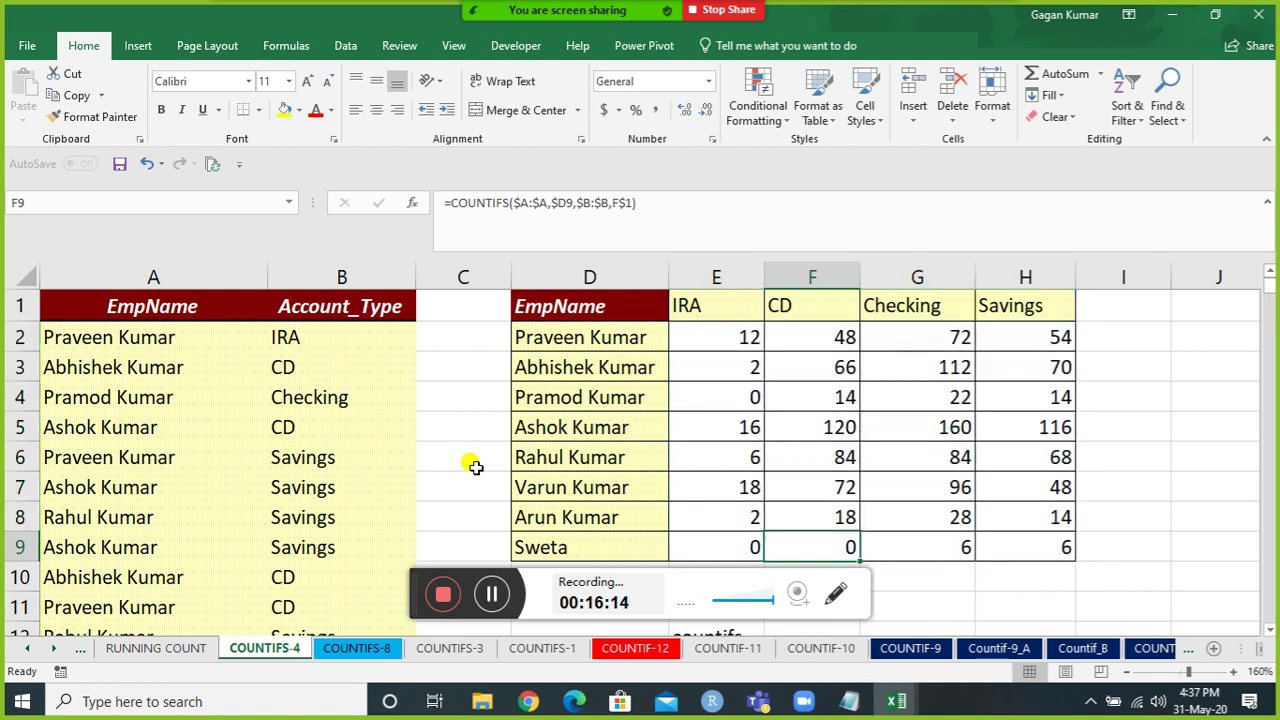
Switch to the COUNTIFS-8 sheet and go to the first region name in the sales table.
left_click(342, 648)
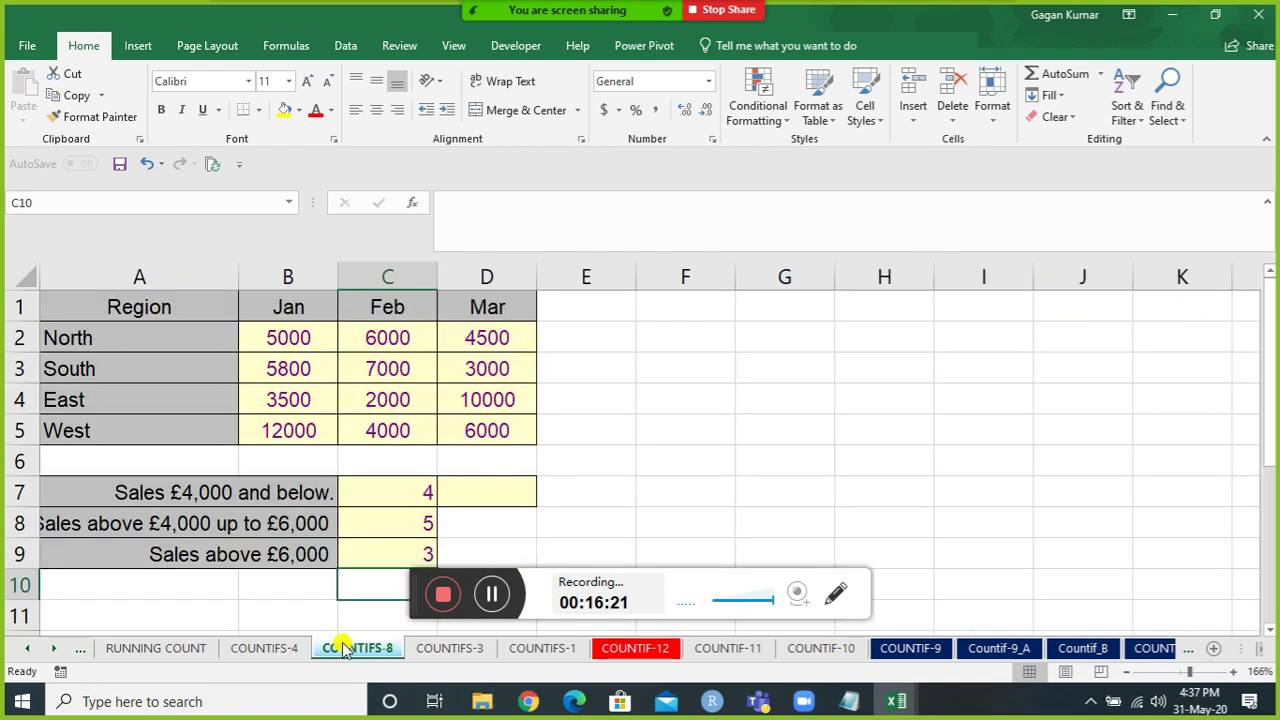
key("Down")
key("Down")
key("Down")
key("Down")
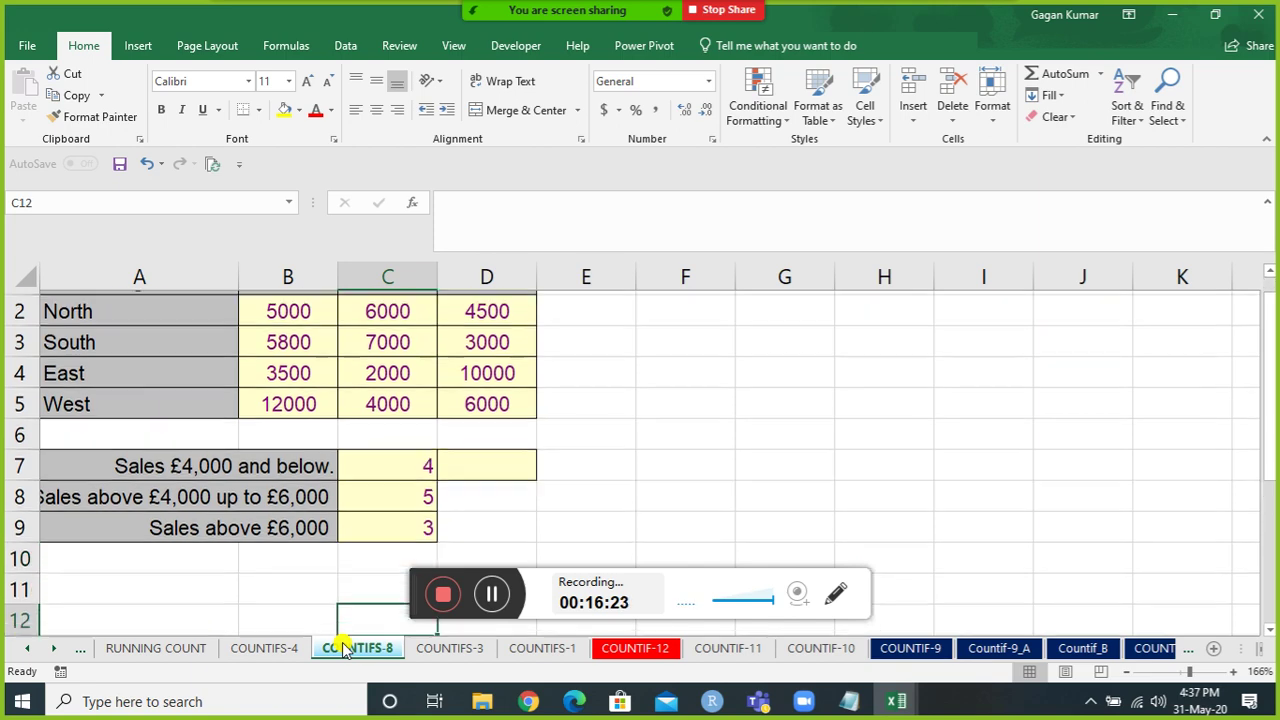
key("ctrl+Up")
key("ctrl+Up")
key("ctrl+Up")
key("ctrl+Up")
key("Down")
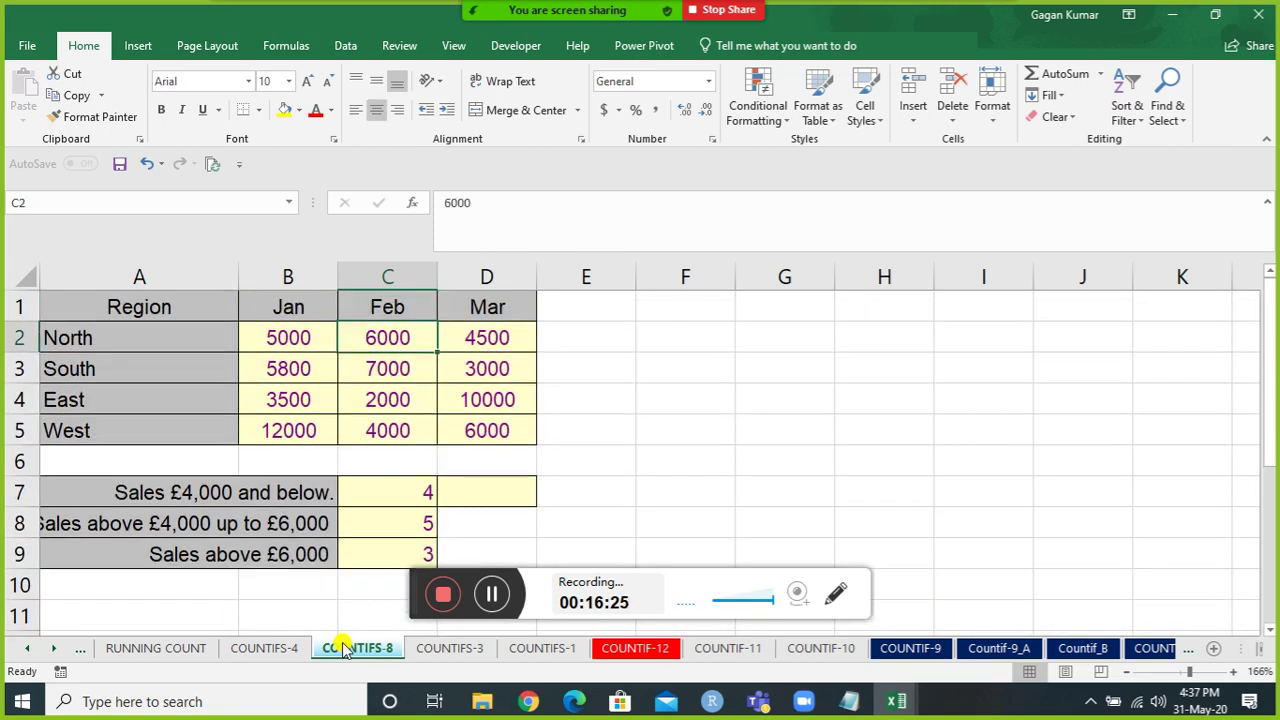
key("Left")
key("Left")
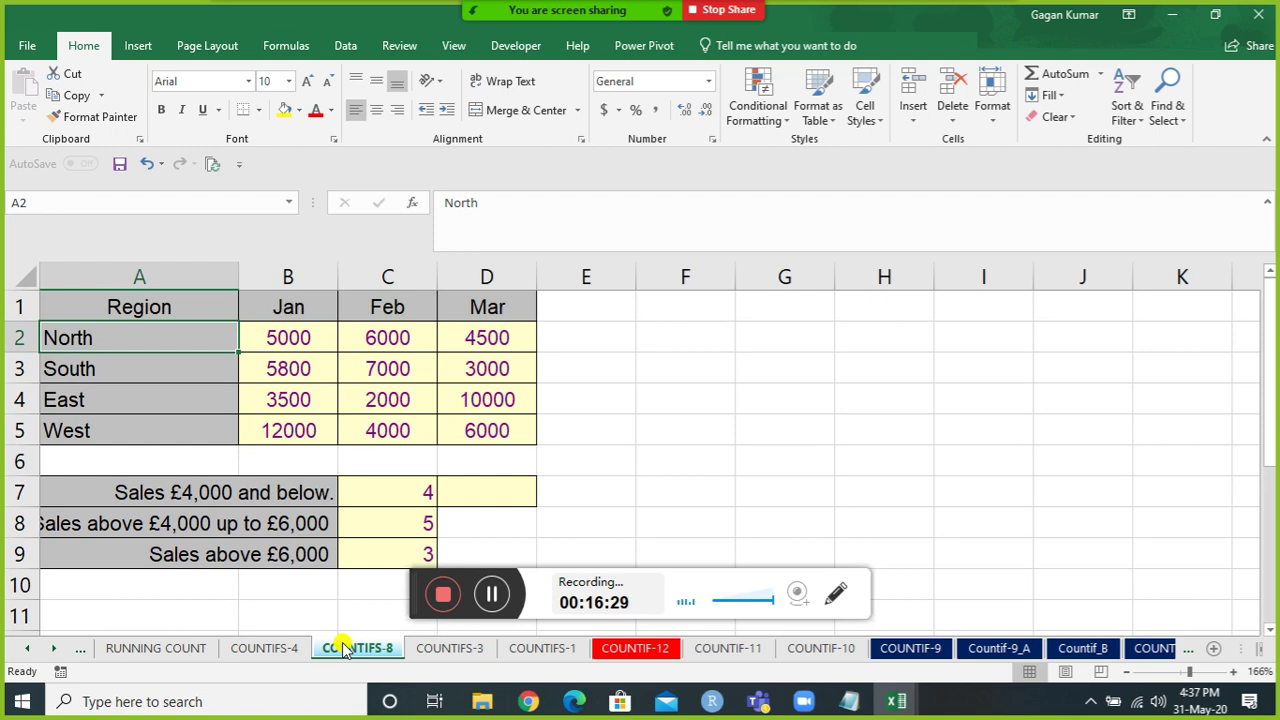
Examine the region names in column A and the January sales figures beside them.
key("Up")
key("Down")
key("Down")
key("Down")
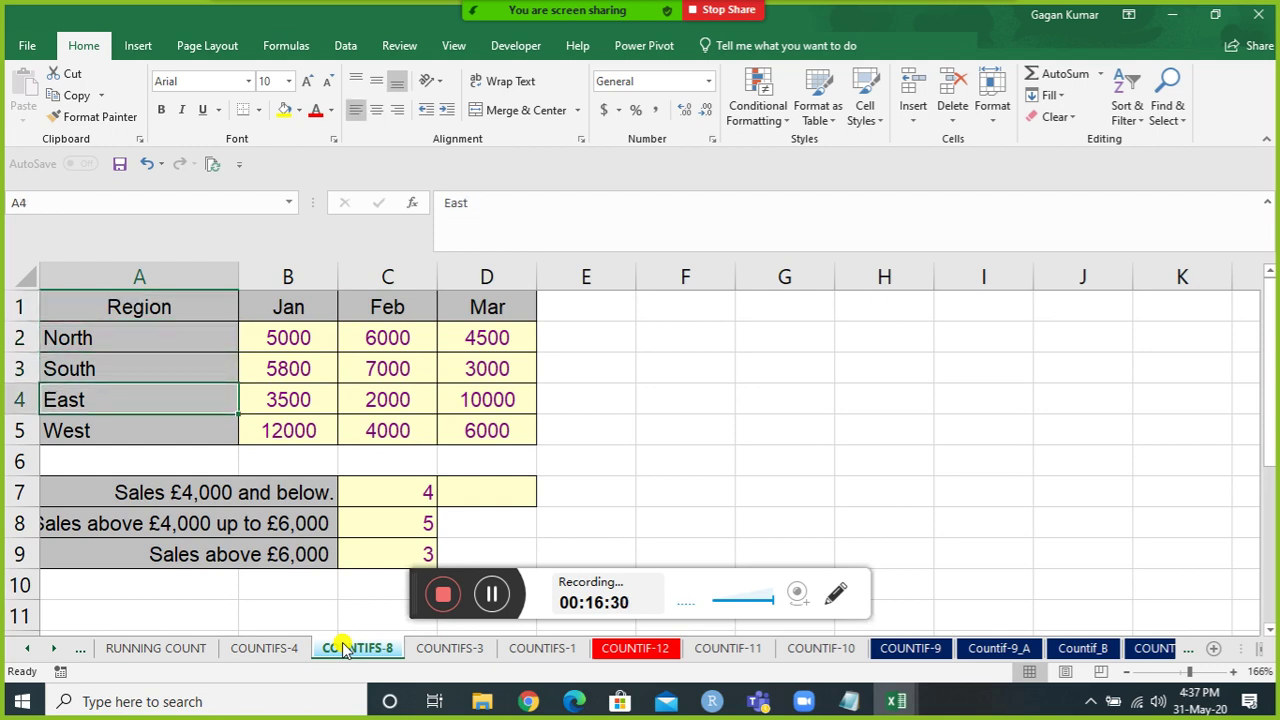
key("Up")
key("Up")
key("Down")
key("Down")
key("Down")
key("Right")
key("Up")
key("Up")
key("Up")
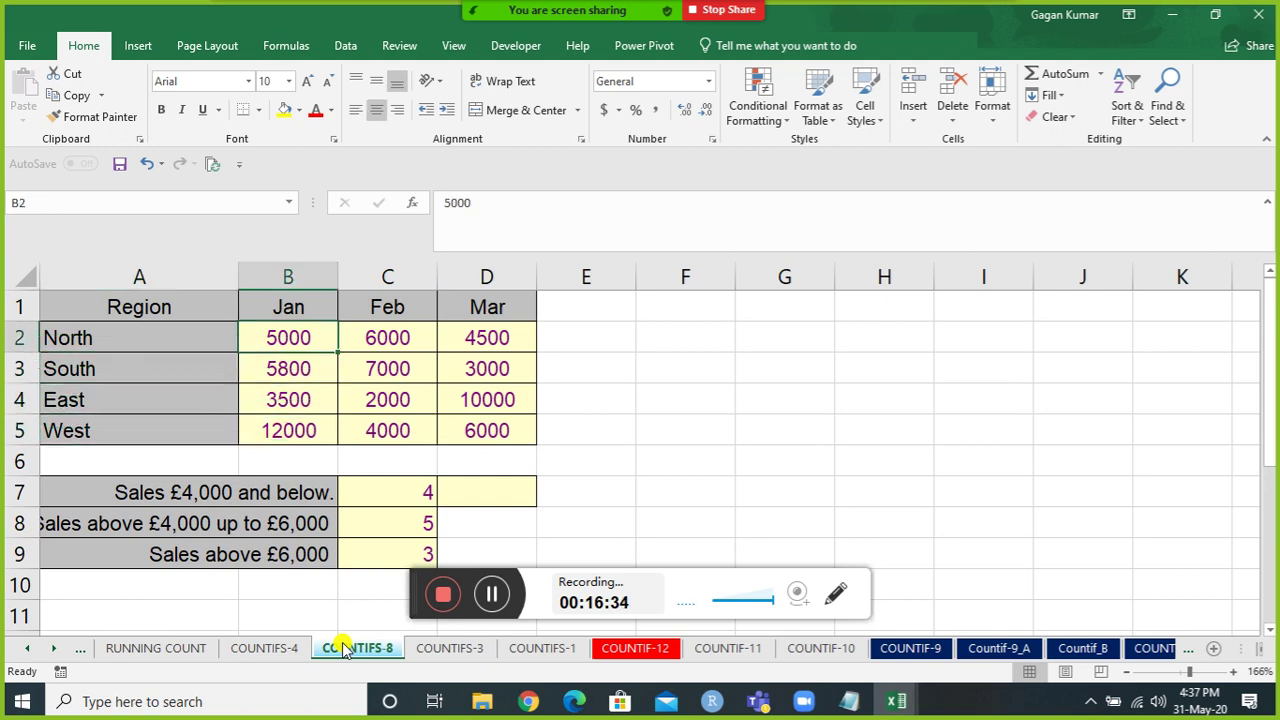
Examine the monthly sales figures for each region across the Jan, Feb and Mar columns.
key("Left")
key("Right")
key("Up")
key("Down")
key("Right")
key("Right")
key("Down")
key("Left")
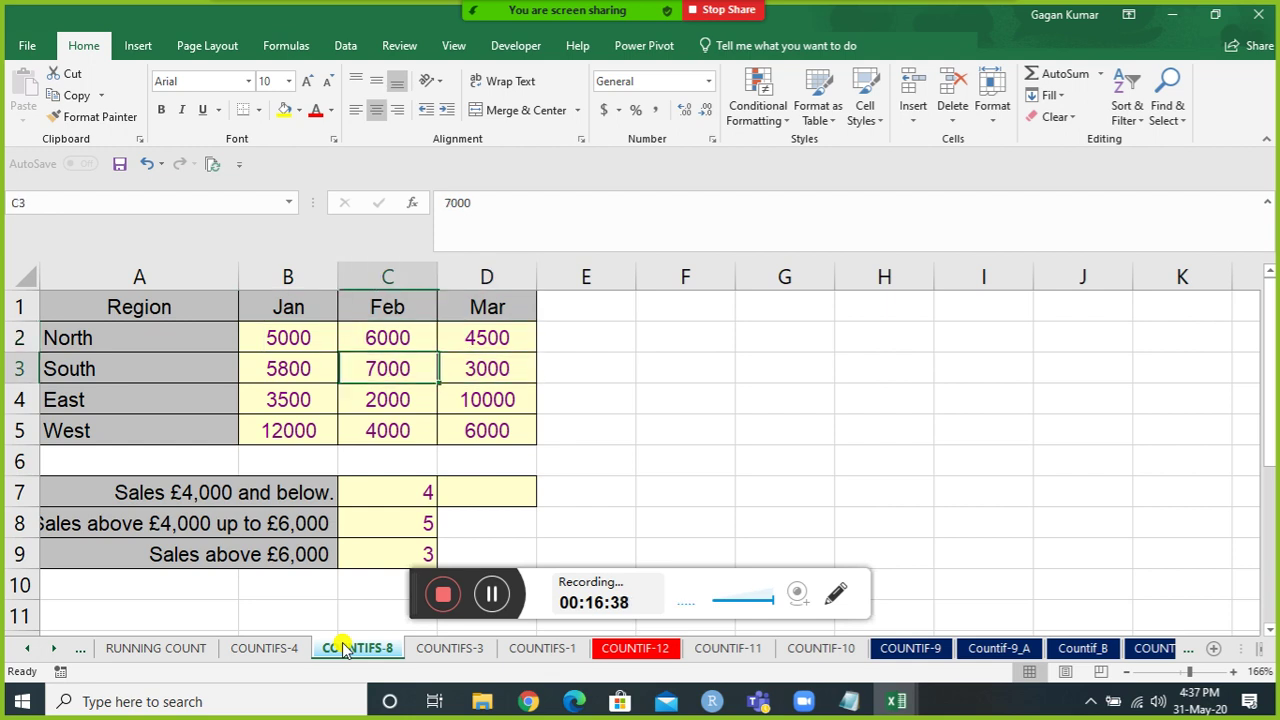
key("Left")
key("Right")
key("Down")
key("Down")
key("Down")
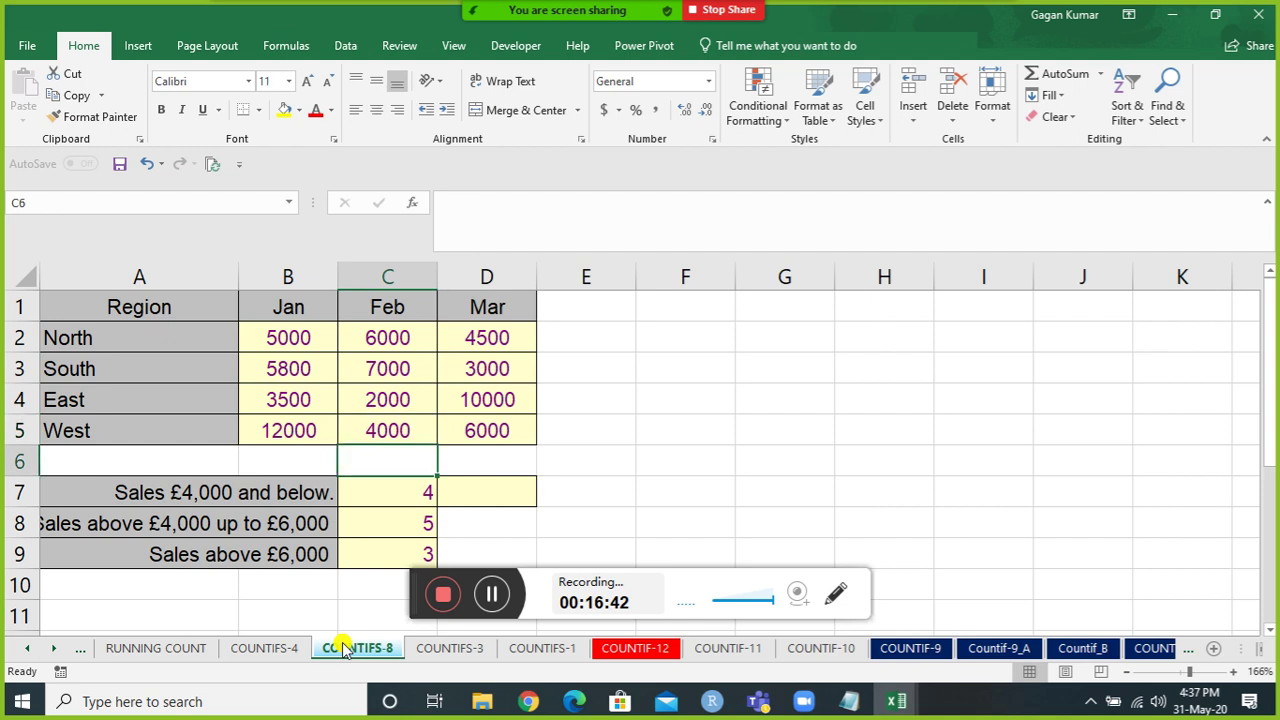
Clear the existing sales-band counts from C7:D9.
key("Right")
key("Down")
key("shift+Left")
key("shift+Down")
key("shift+Down")
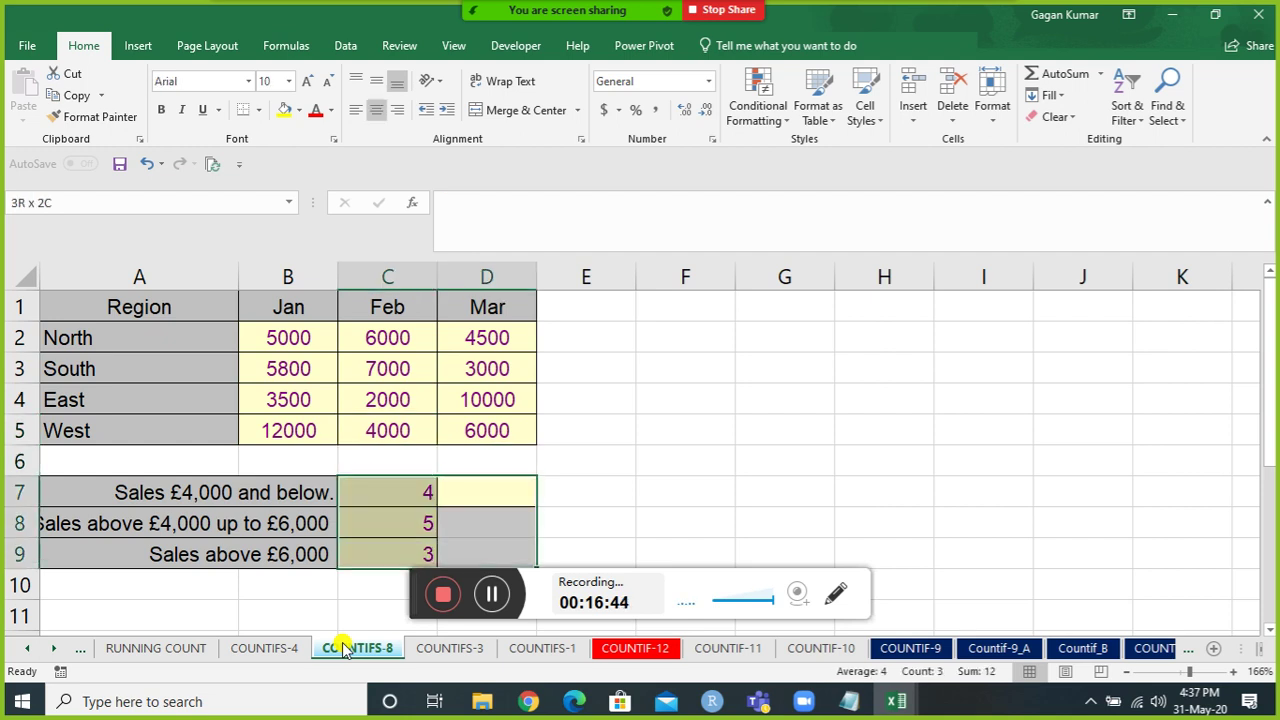
key("Delete")
Review the "Sales £4,000 and below." condition against the regional sales figures starting at B2.
key("Left")
key("Left")
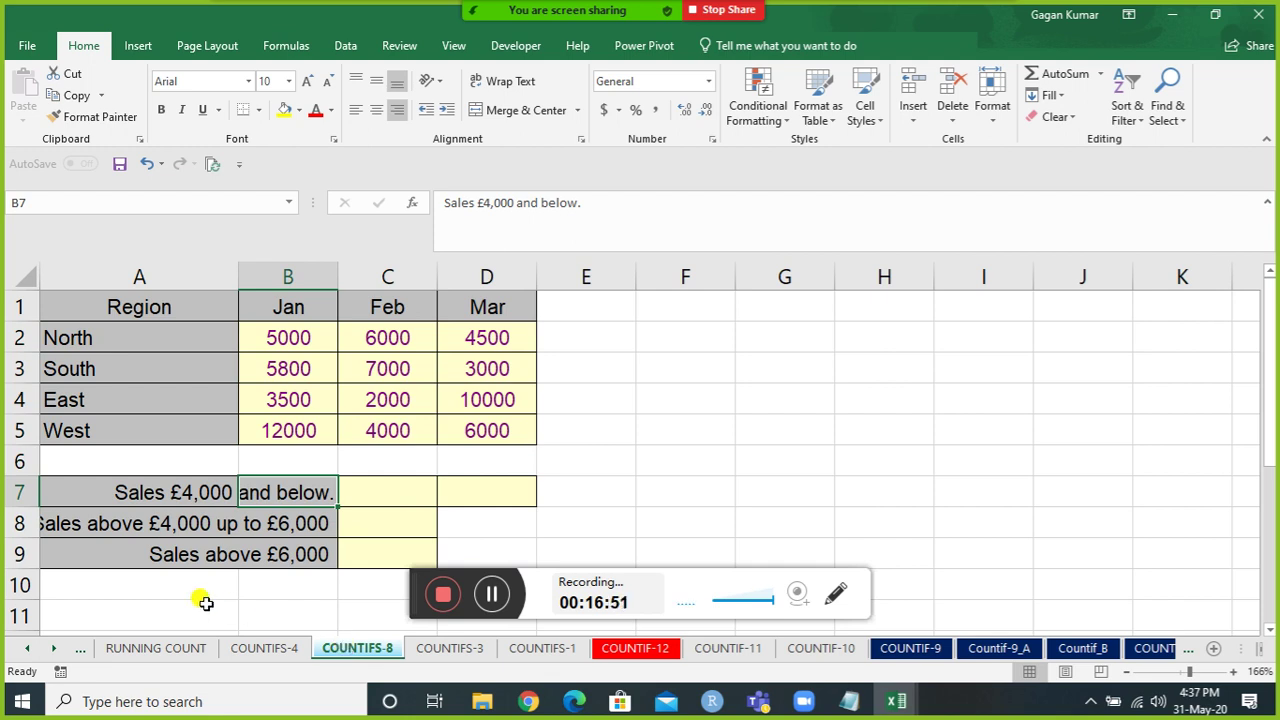
left_click(280, 338)
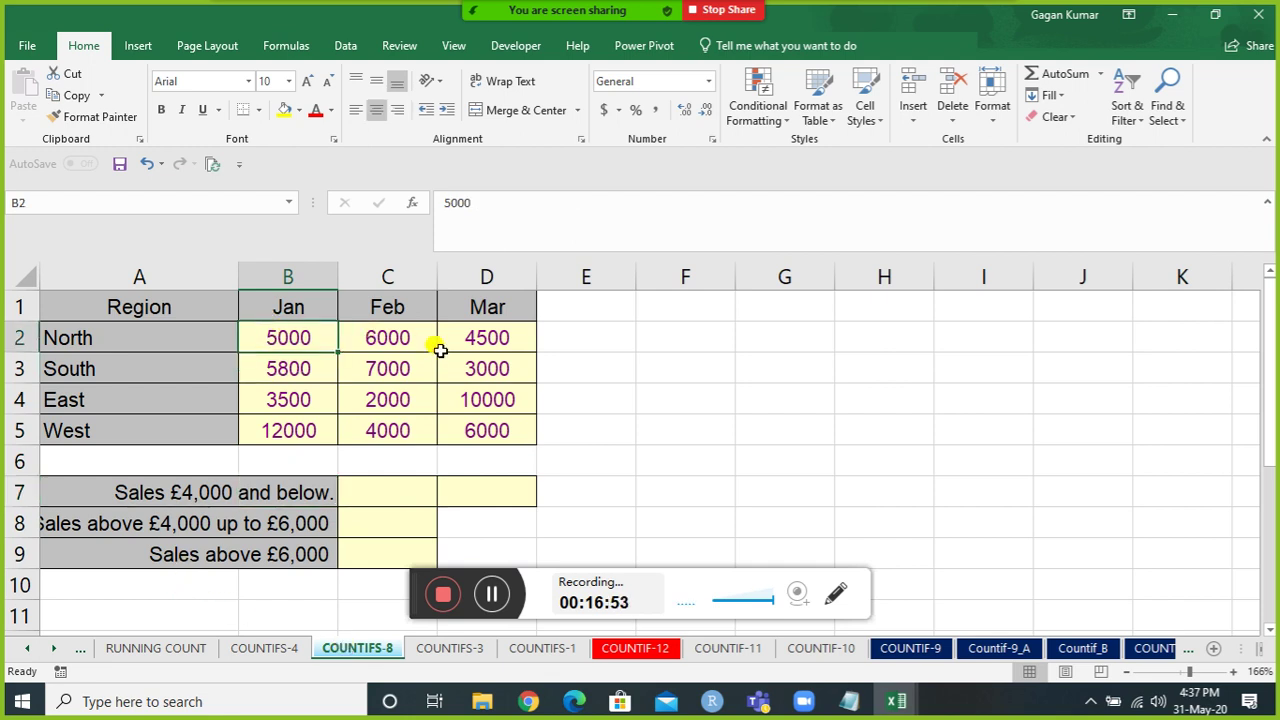
Go through the January to March sales figures of each region in B2:D5, row by row.
key("Right")
key("Right")
key("Down")
key("Right")
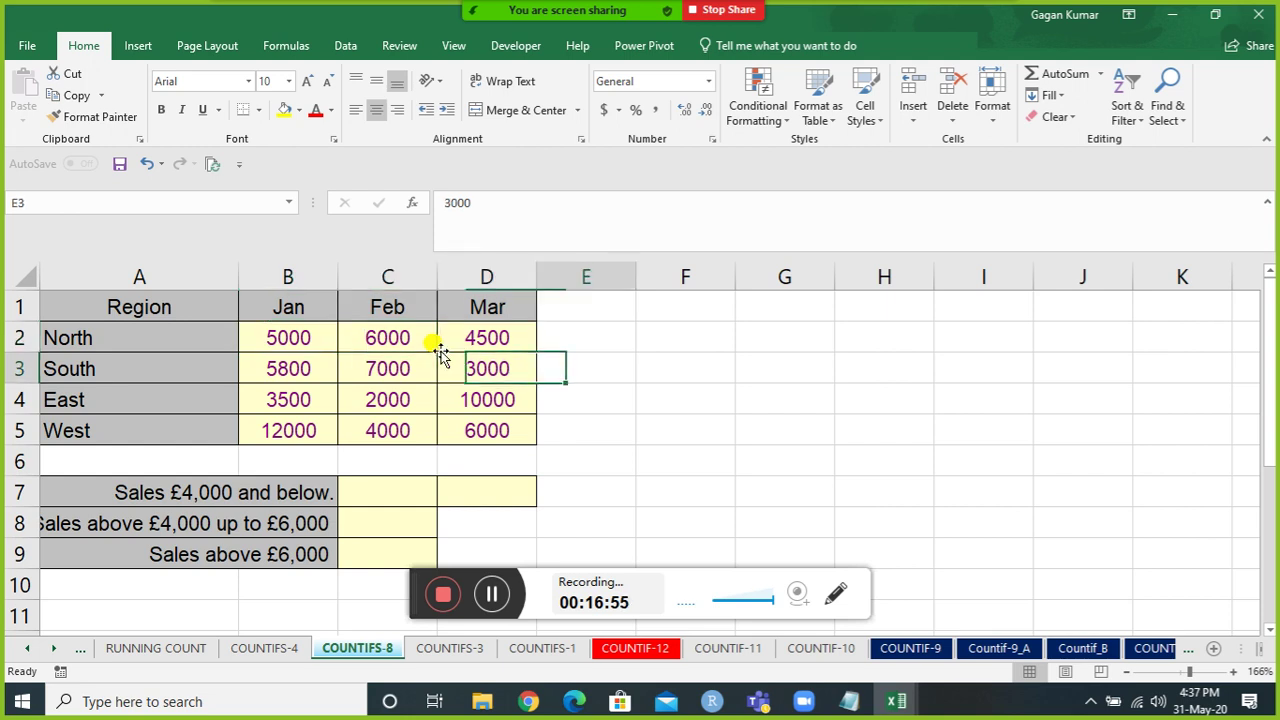
key("Left")
key("Left")
key("Left")
key("Down")
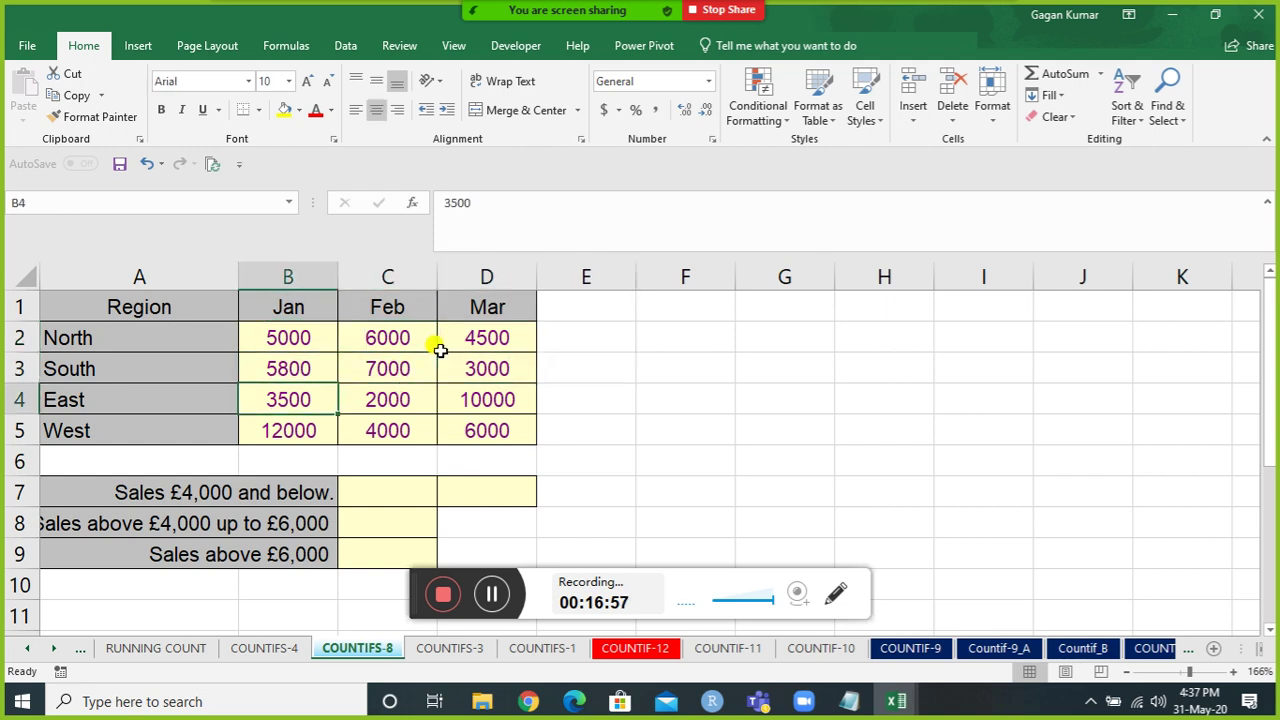
key("Right")
key("Right")
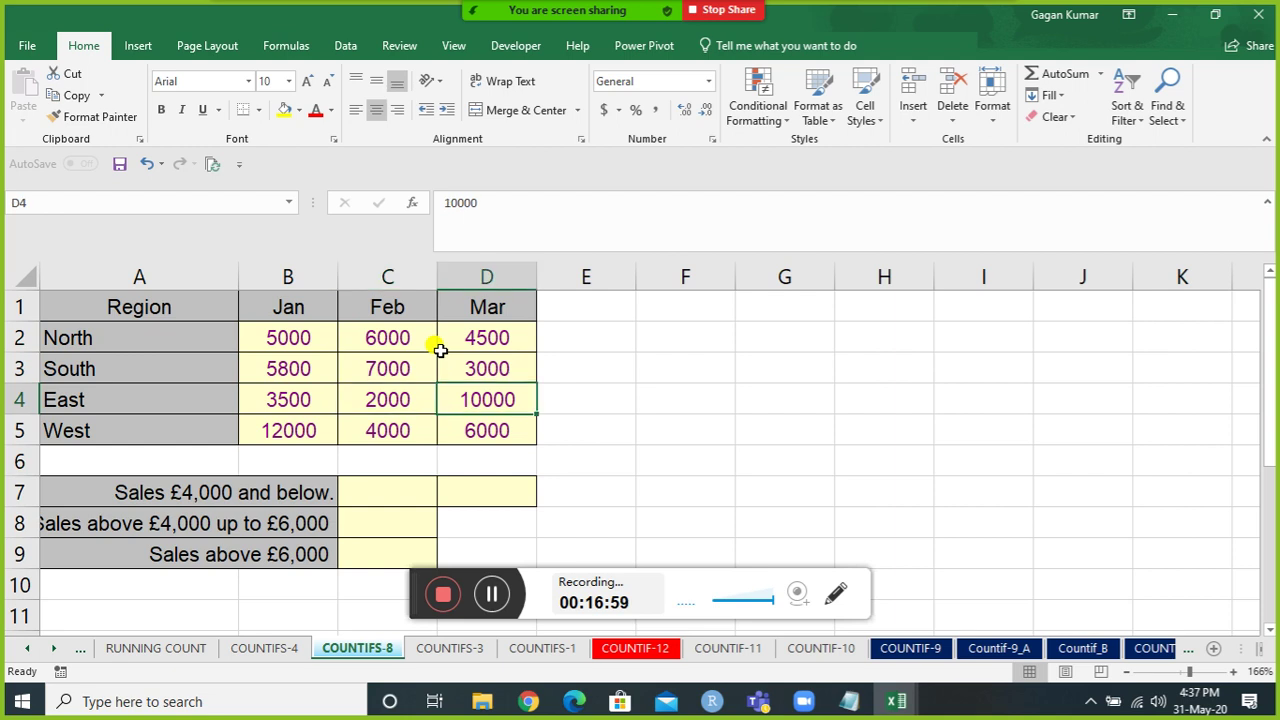
key("Down")
key("Left")
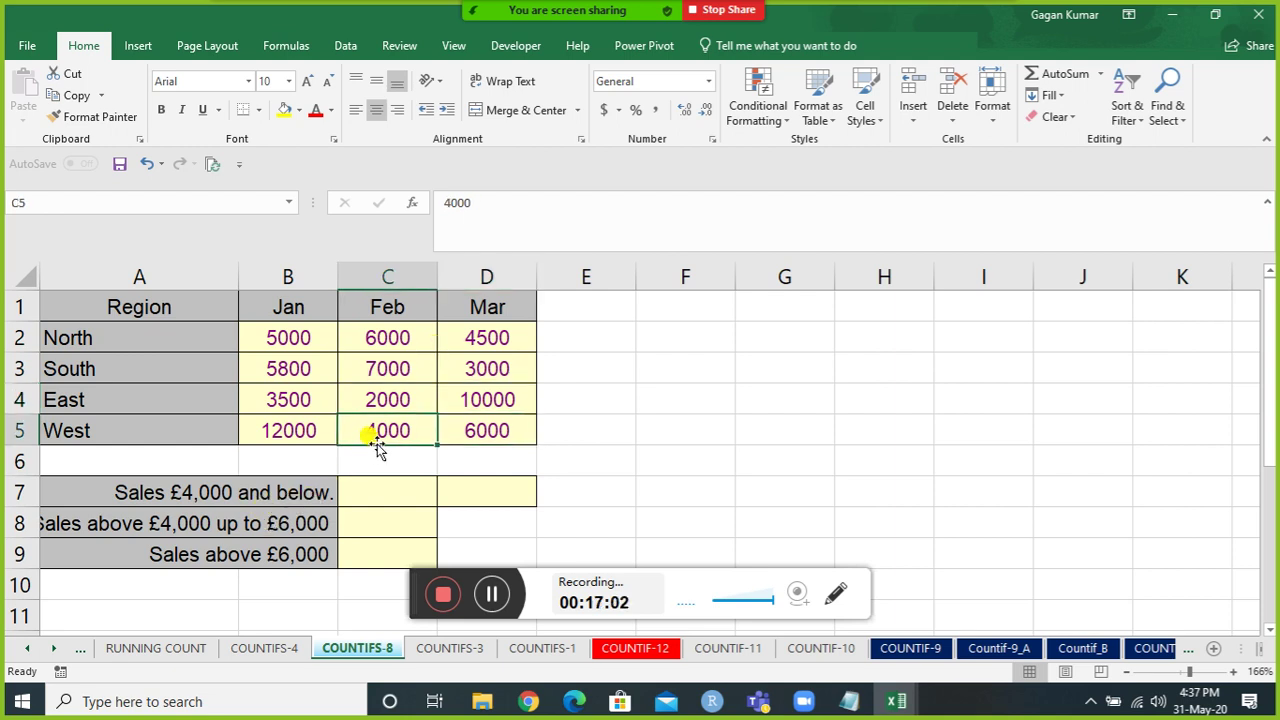
Start a COUNTIF formula in C7, beside the label for sales of £4,000 and below.
left_click(378, 490)
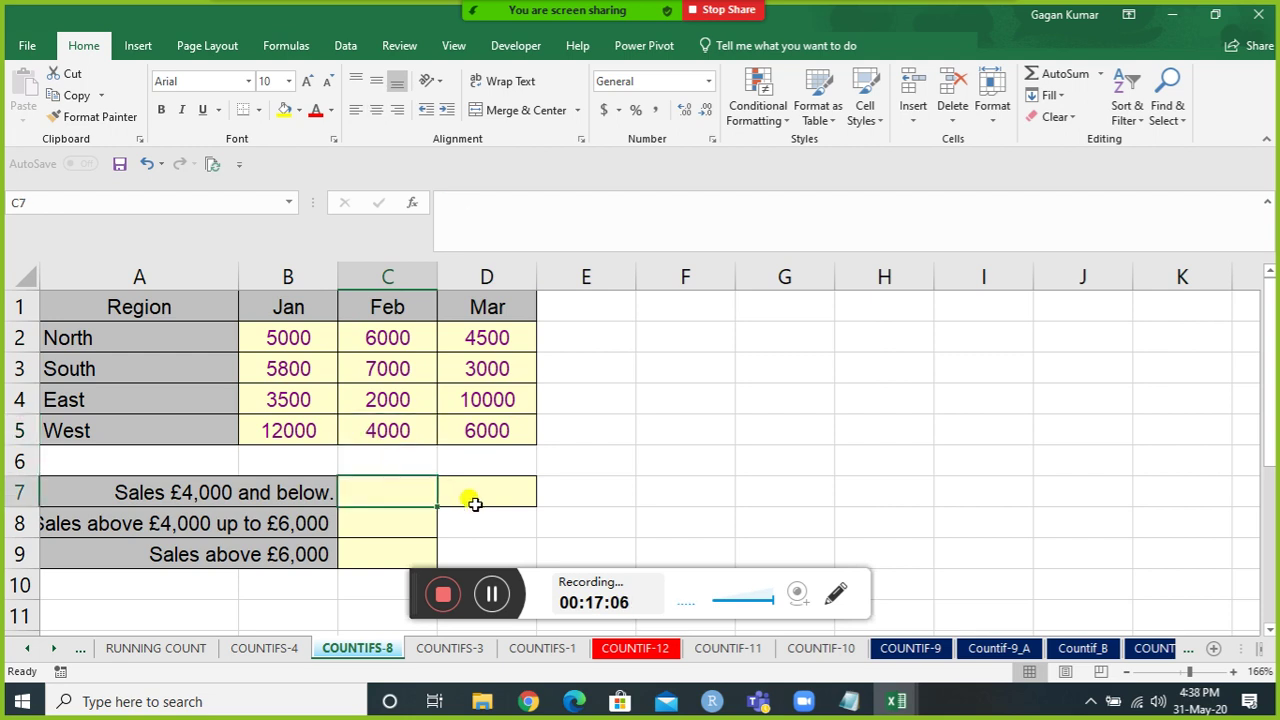
type("=couni")
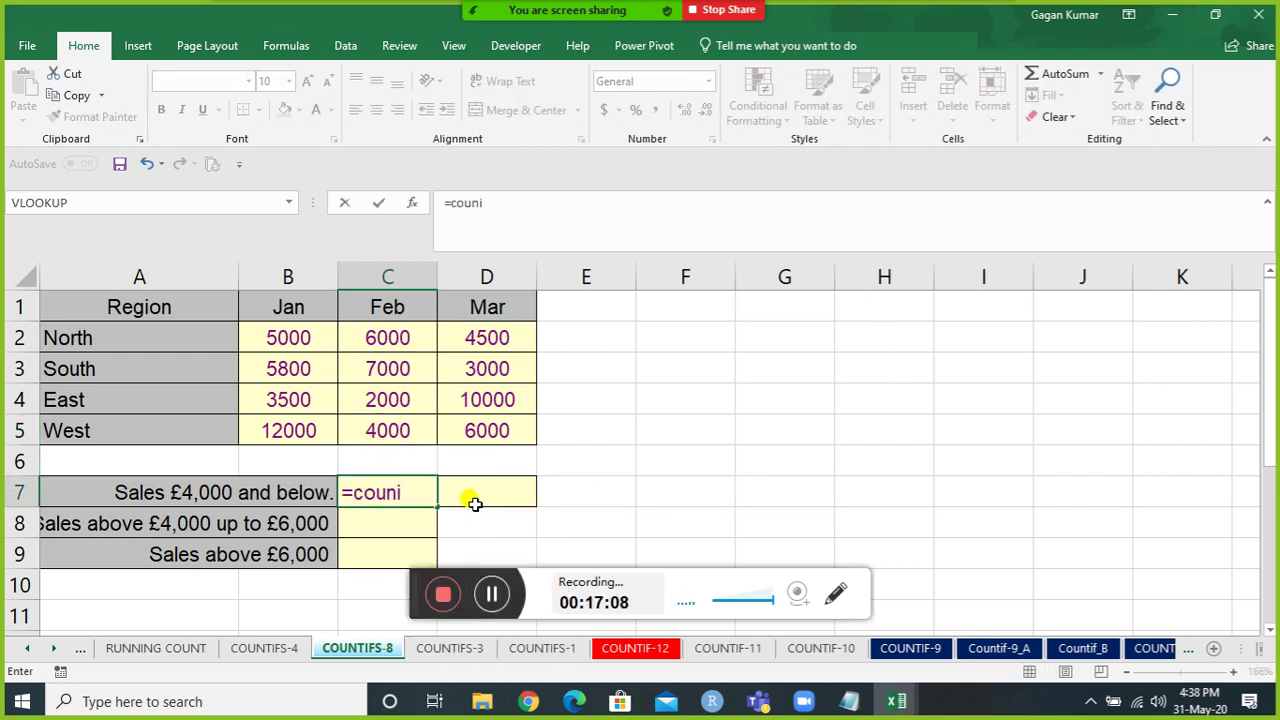
key("BackSpace")
type("tif")
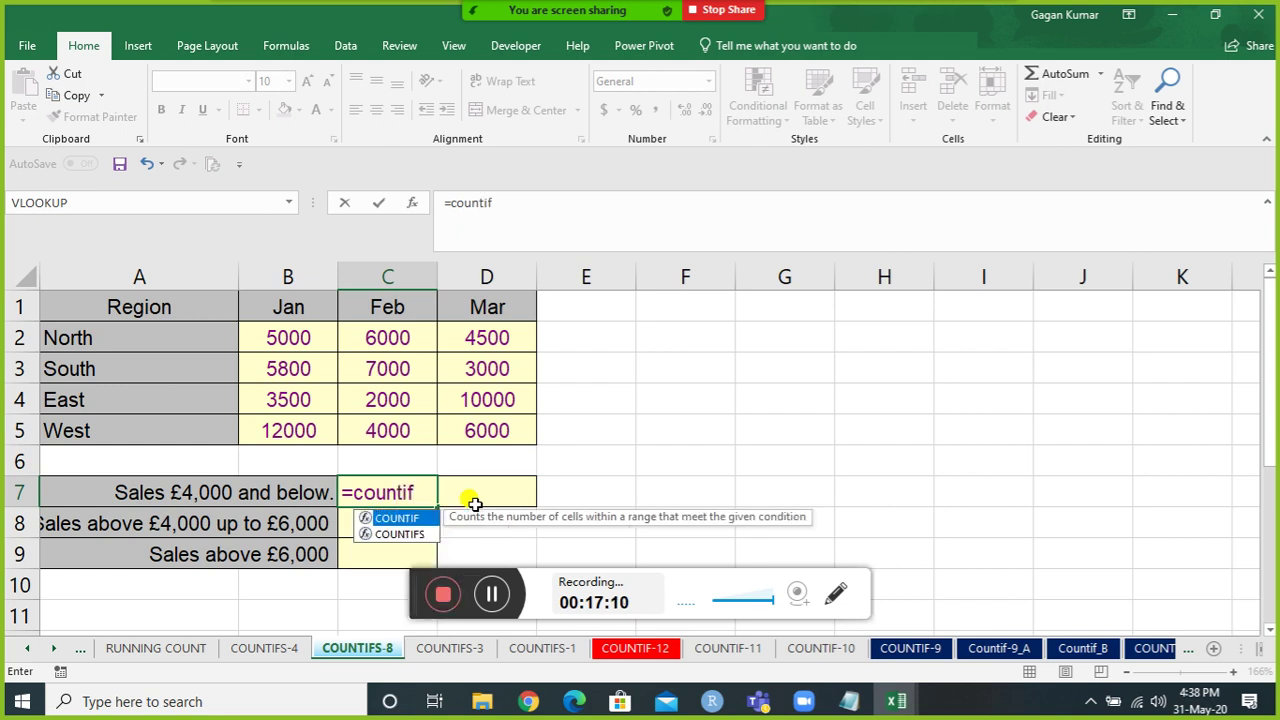
key("Tab")
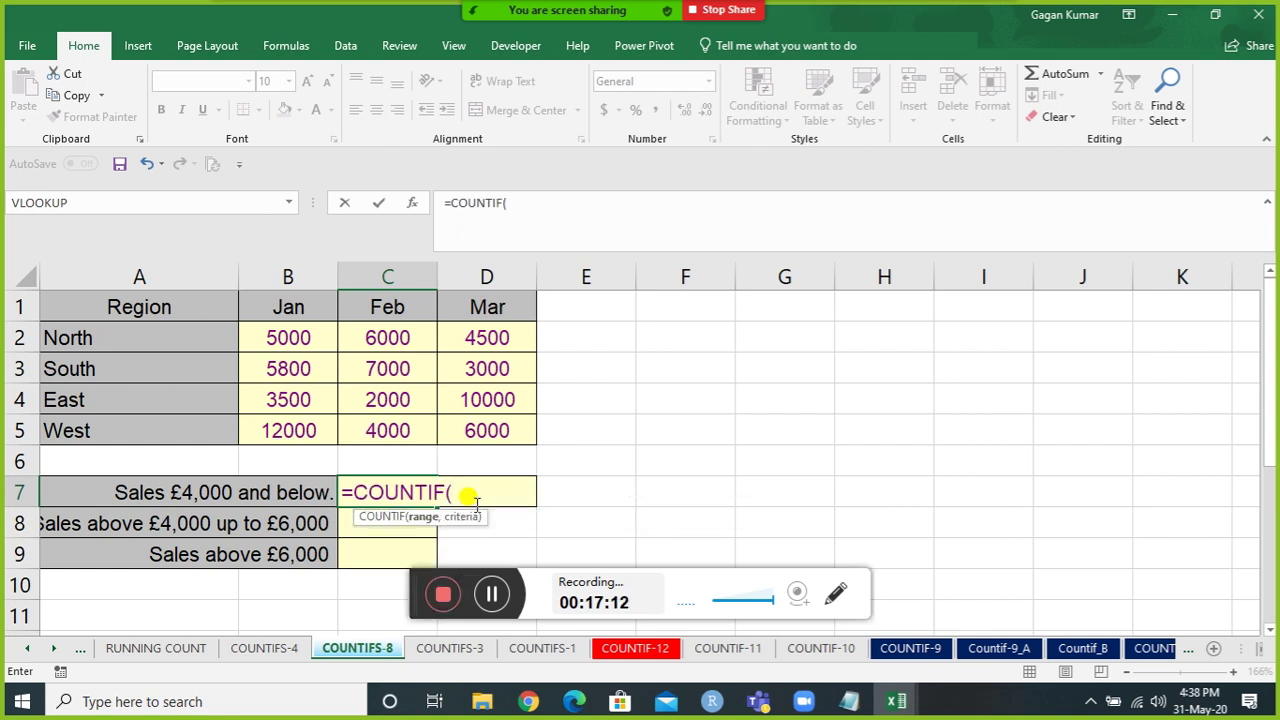
Set the COUNTIF range to all regional sales figures, B2:D5.
key("Up")
key("Up")
key("Up")
key("Up")
key("Left")
key("Up")
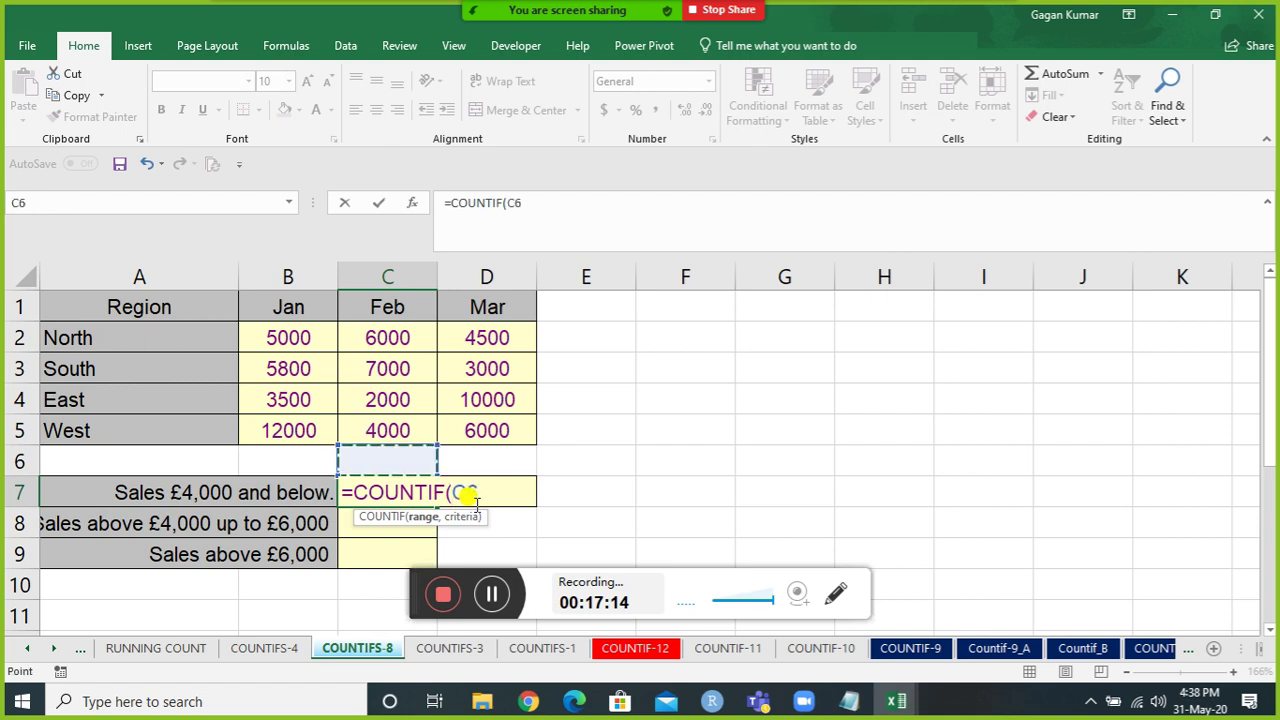
key("shift+Right")
key("shift+Right")
key("shift+Down")
key("shift+Down")
key("shift+Down")
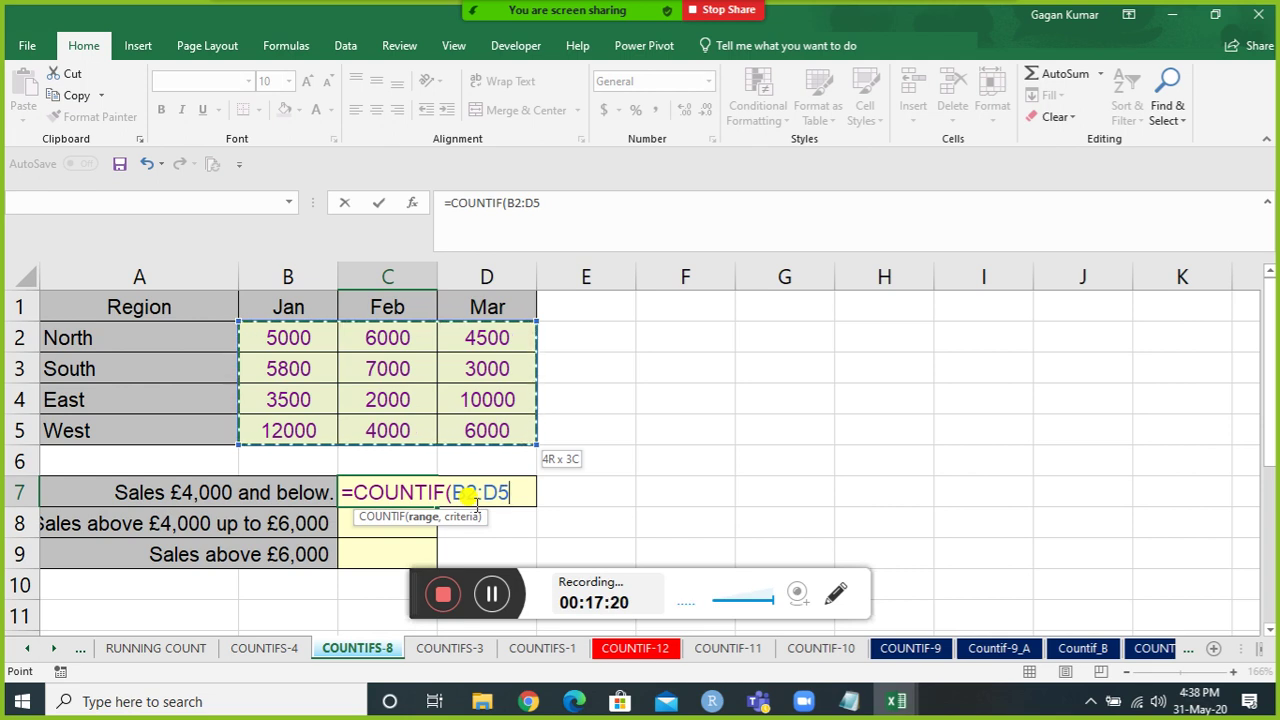
type(",")
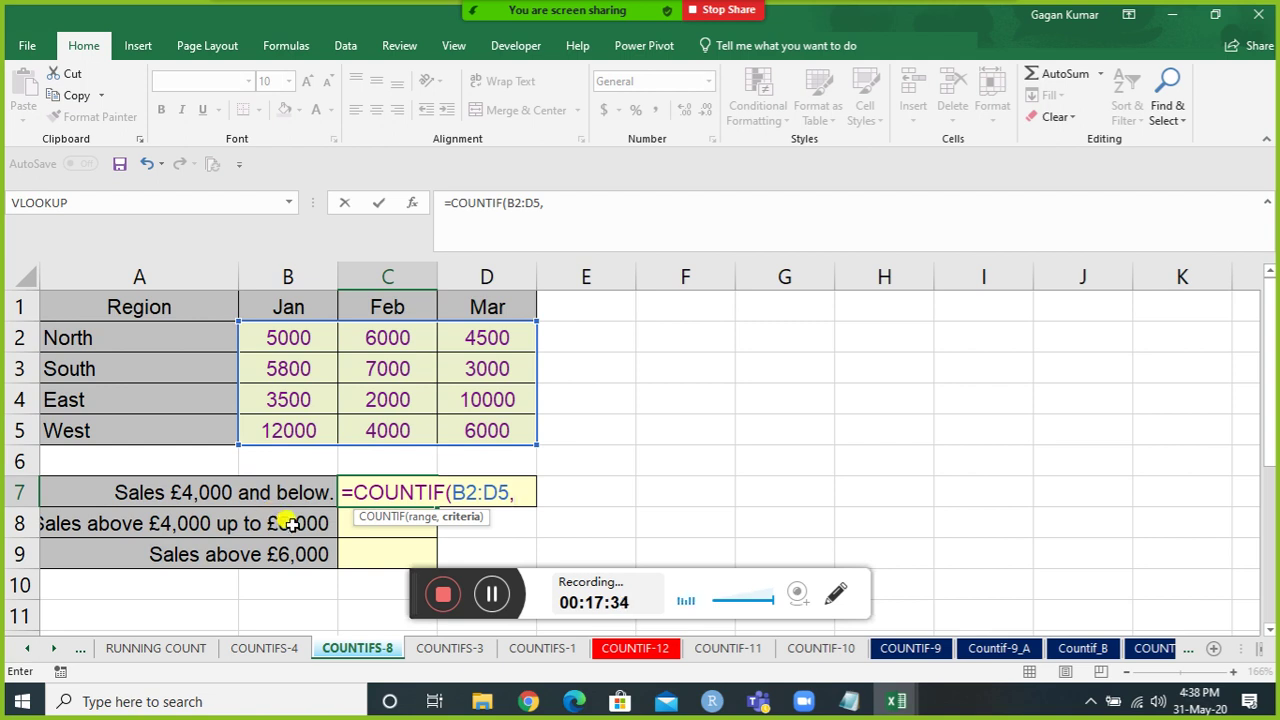
Complete the COUNTIF formula in C7 with the criterion "<="&4000 and enter it.
type("\"<=\"&4")
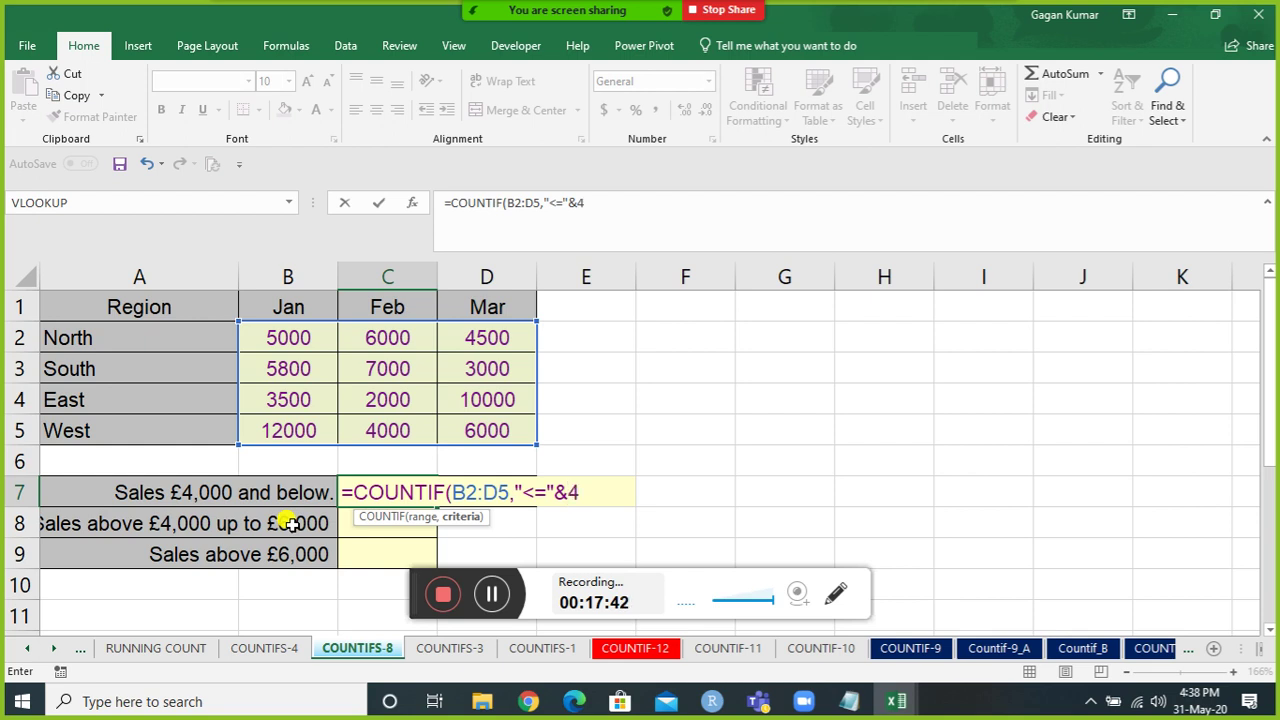
type("000)")
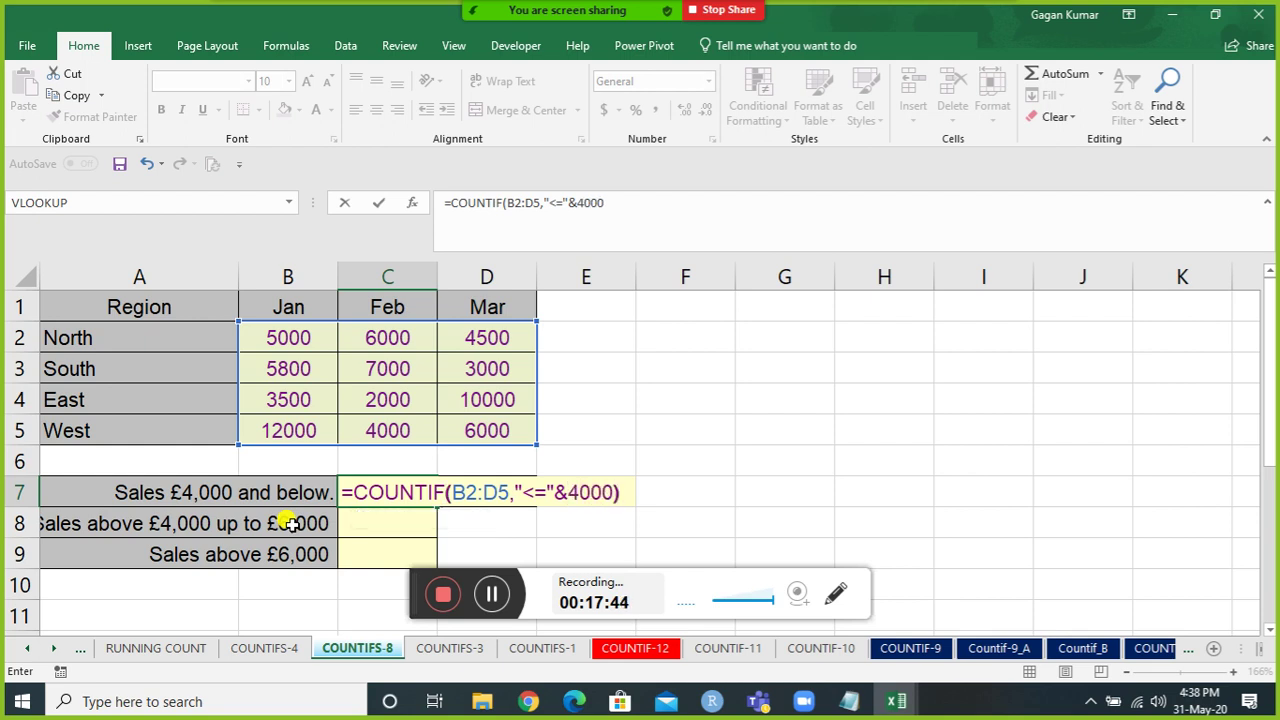
key("Return")
key("Up")
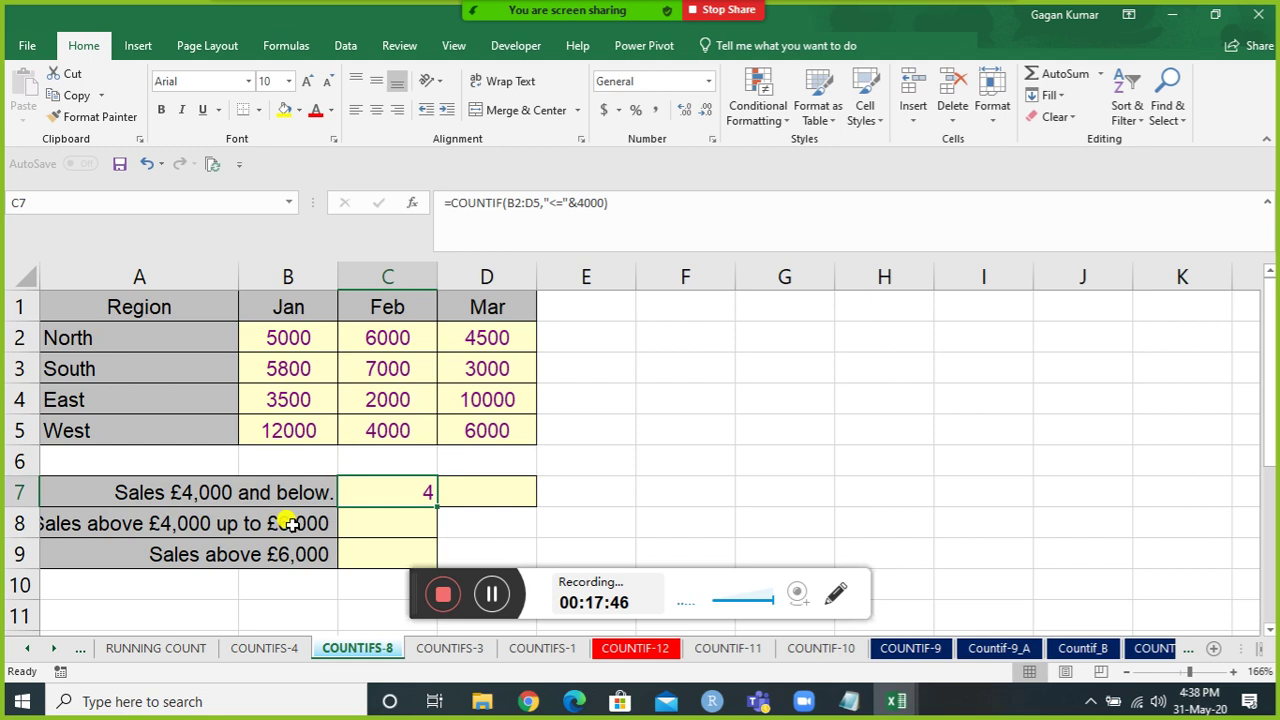
Review the COUNTIF formula in C7, highlighting the parts of its criterion, and close it without changes.
key("F2")
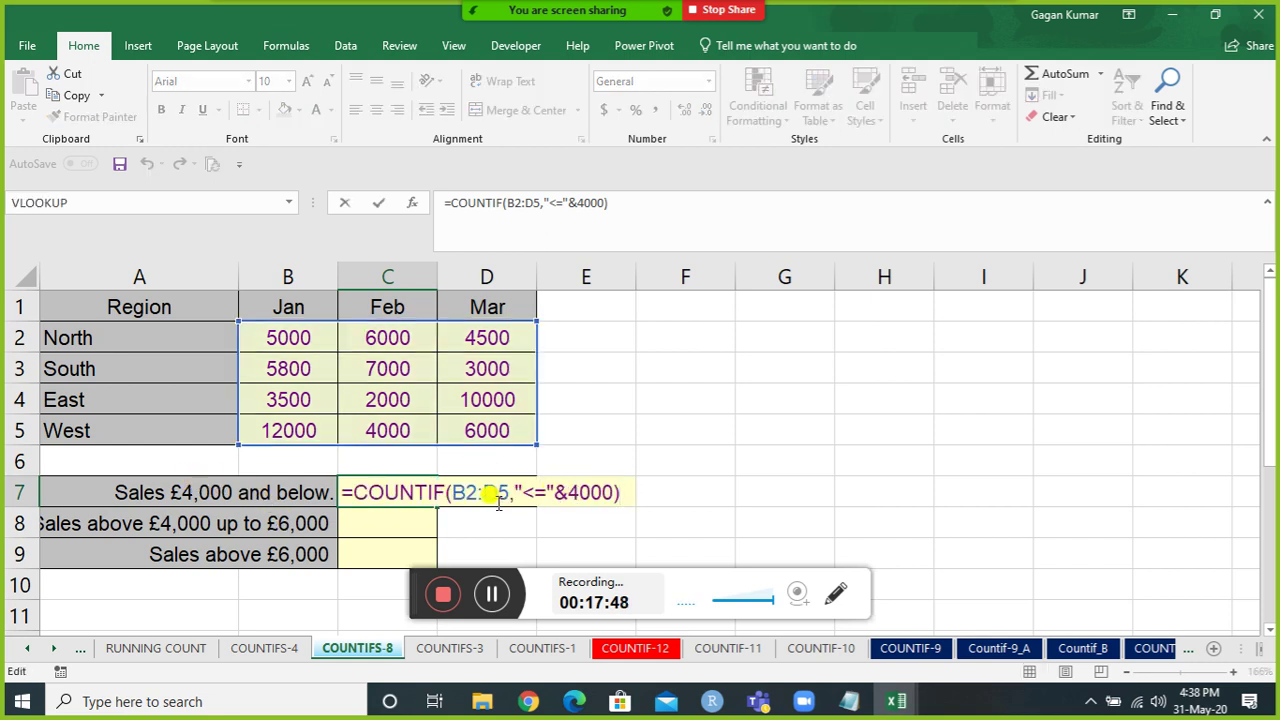
left_click_drag(514, 491, 562, 489)
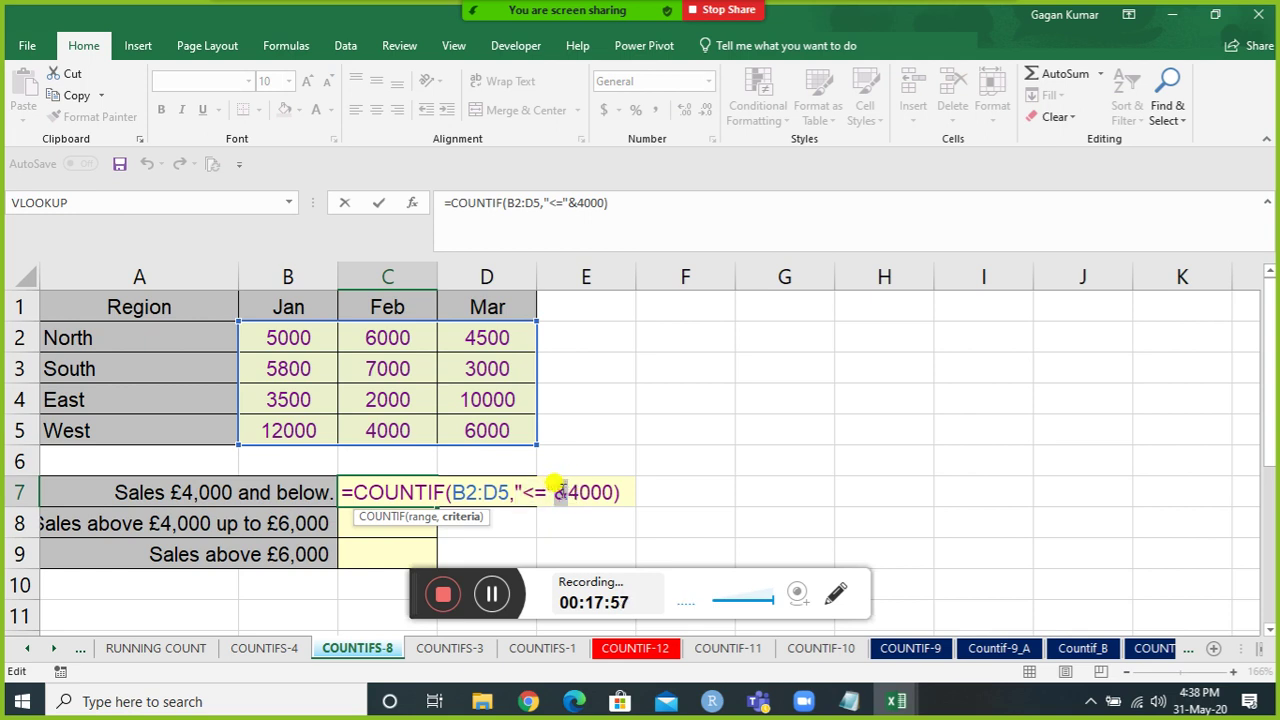
key("End")
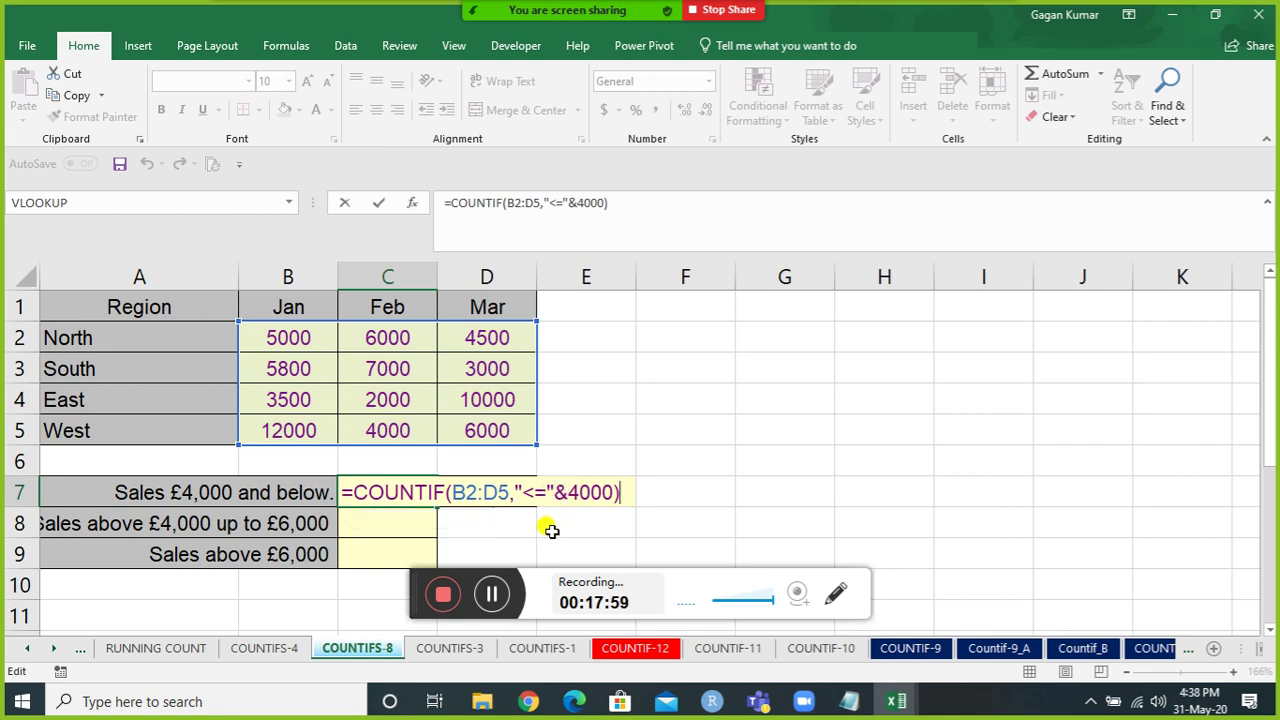
key("Return")
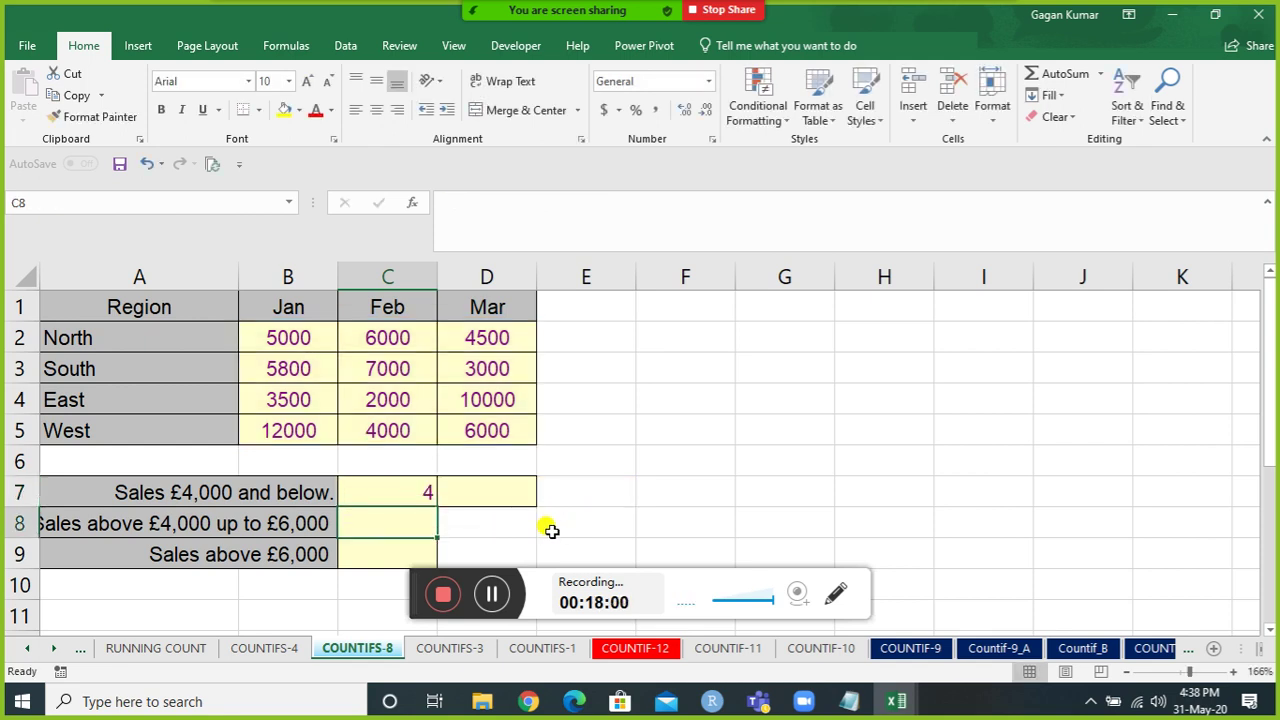
Start a COUNTIFS formula in C8, beside the label for sales above £4,000 up to £6,000.
key("Left")
key("Left")
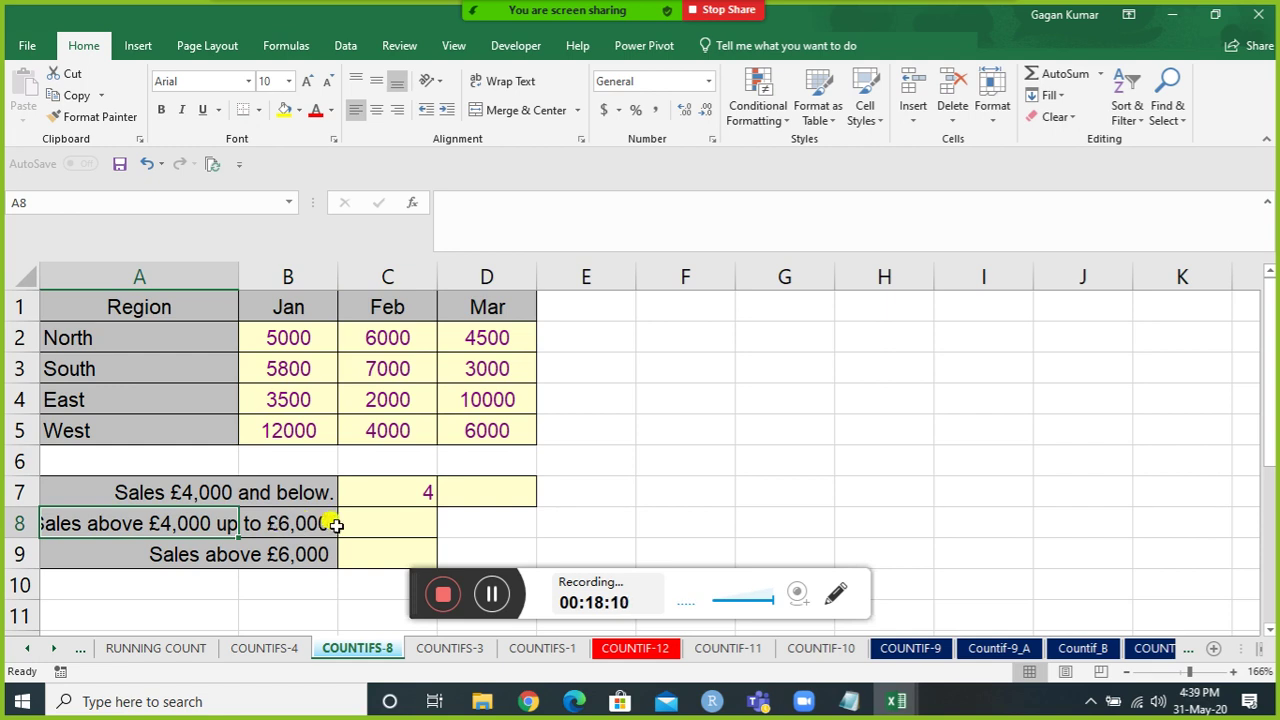
left_click(349, 523)
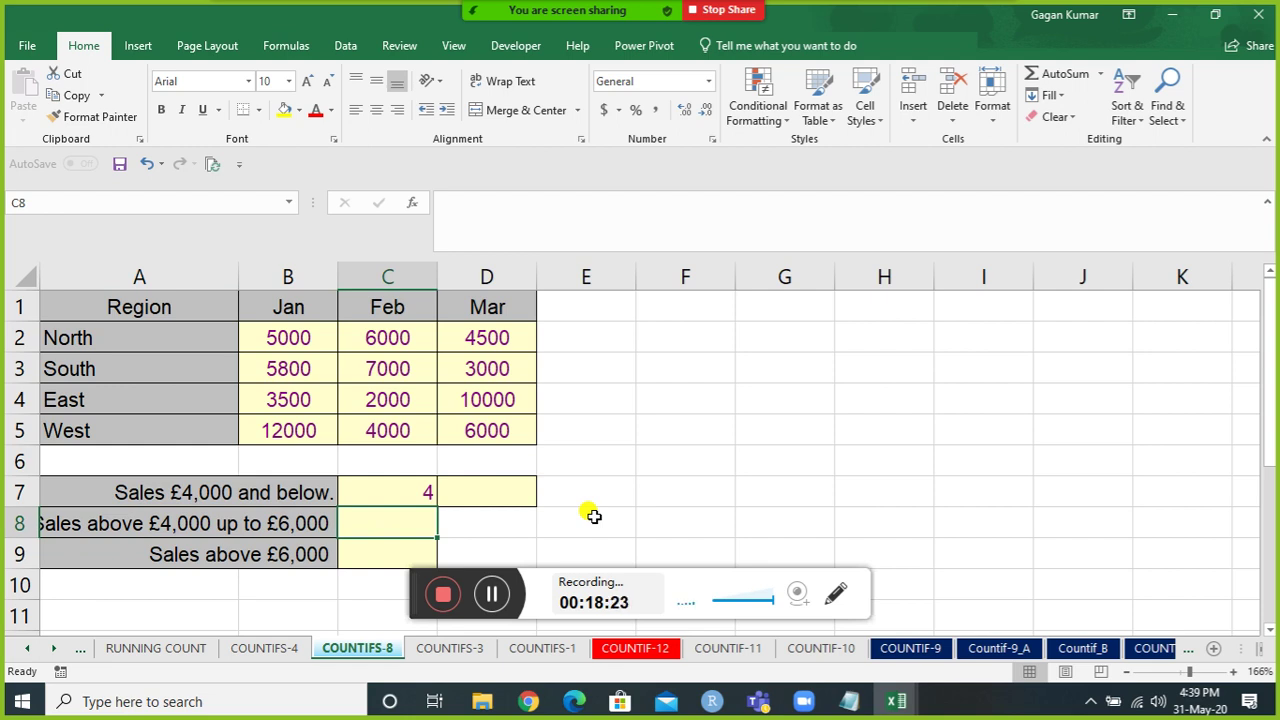
type("=counifs")
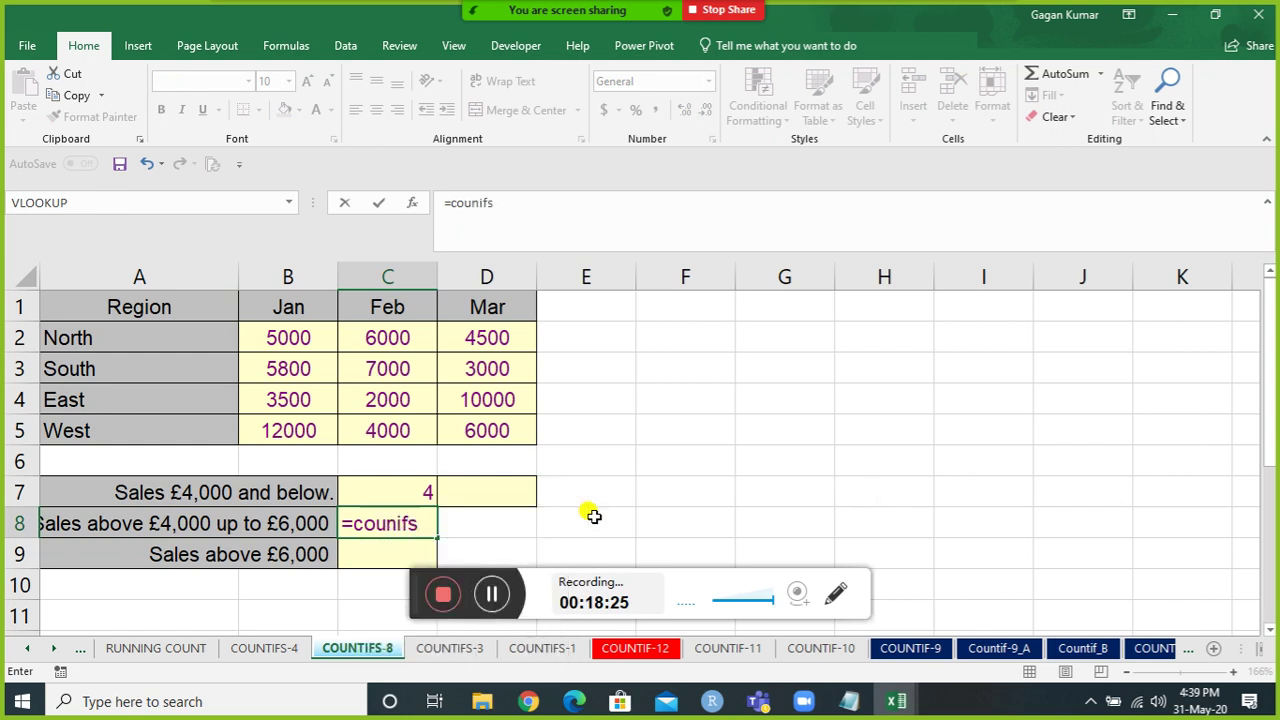
key("BackSpace")
key("BackSpace")
key("BackSpace")
type("tif")
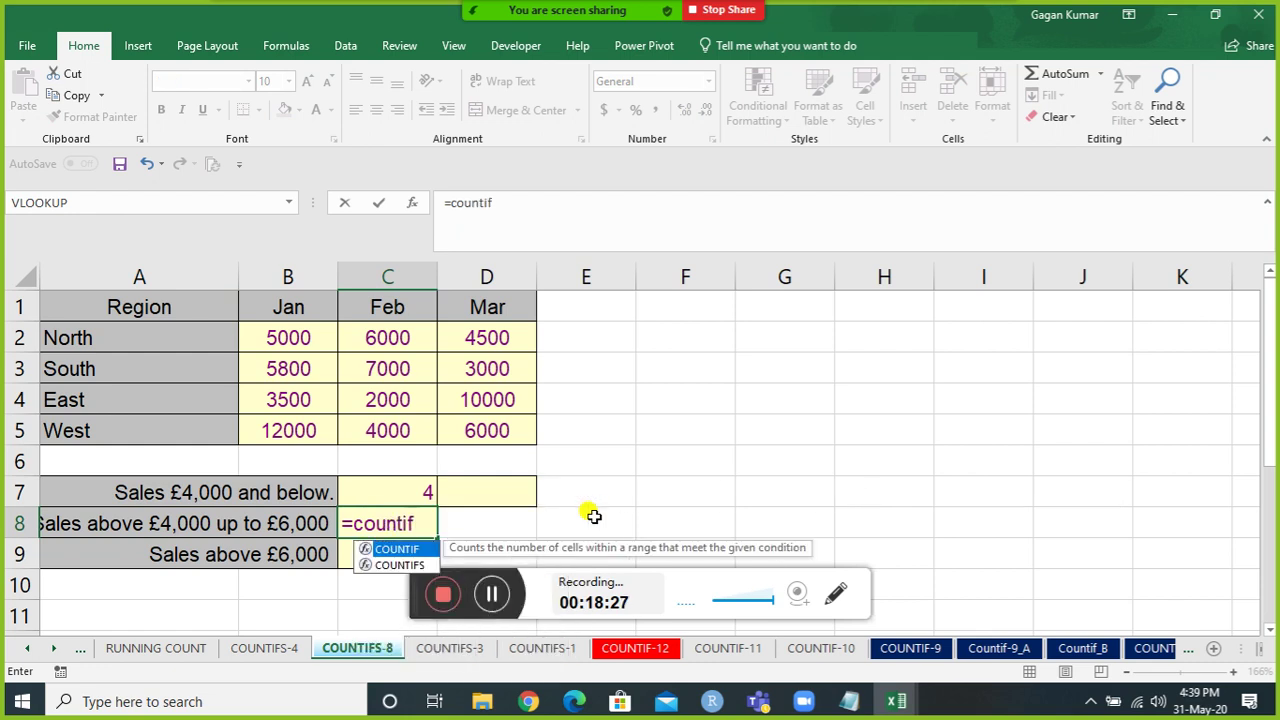
type("s")
key("Tab")
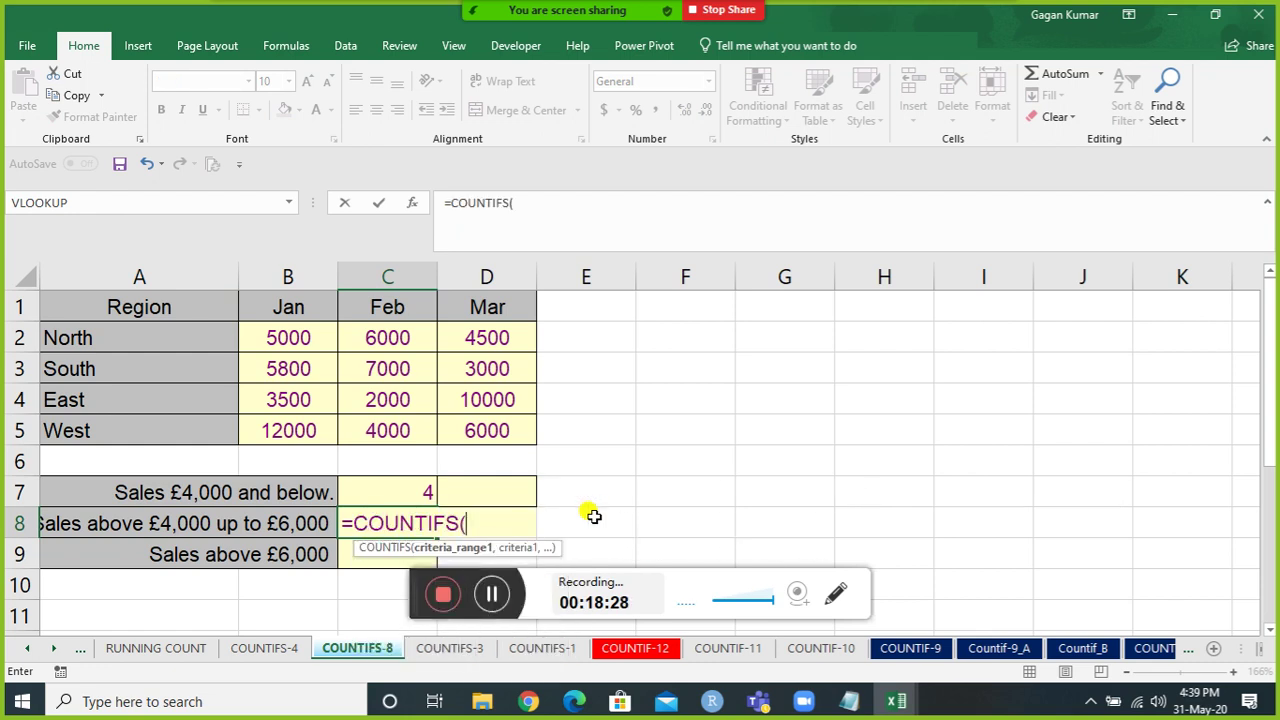
Set the first COUNTIFS condition to the absolute range $B$2:$D$5 with the criterion ">"&4000.
left_click_drag(300, 333, 500, 432)
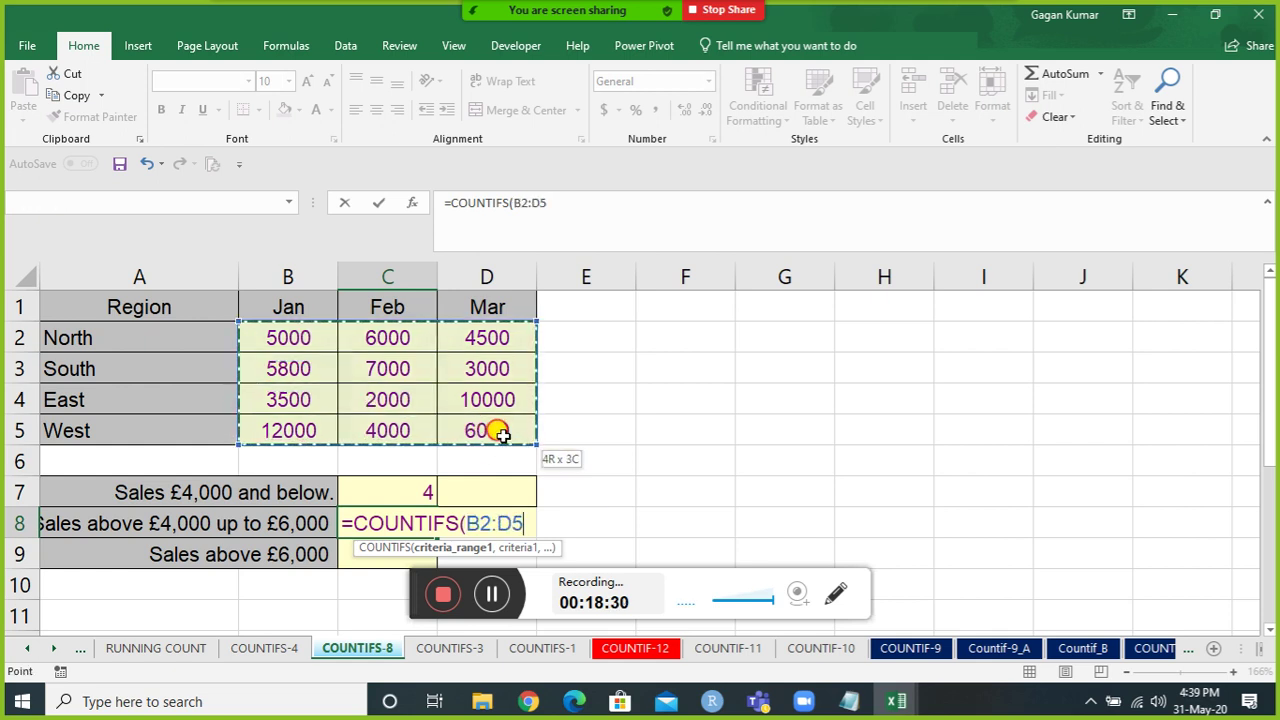
key("F4")
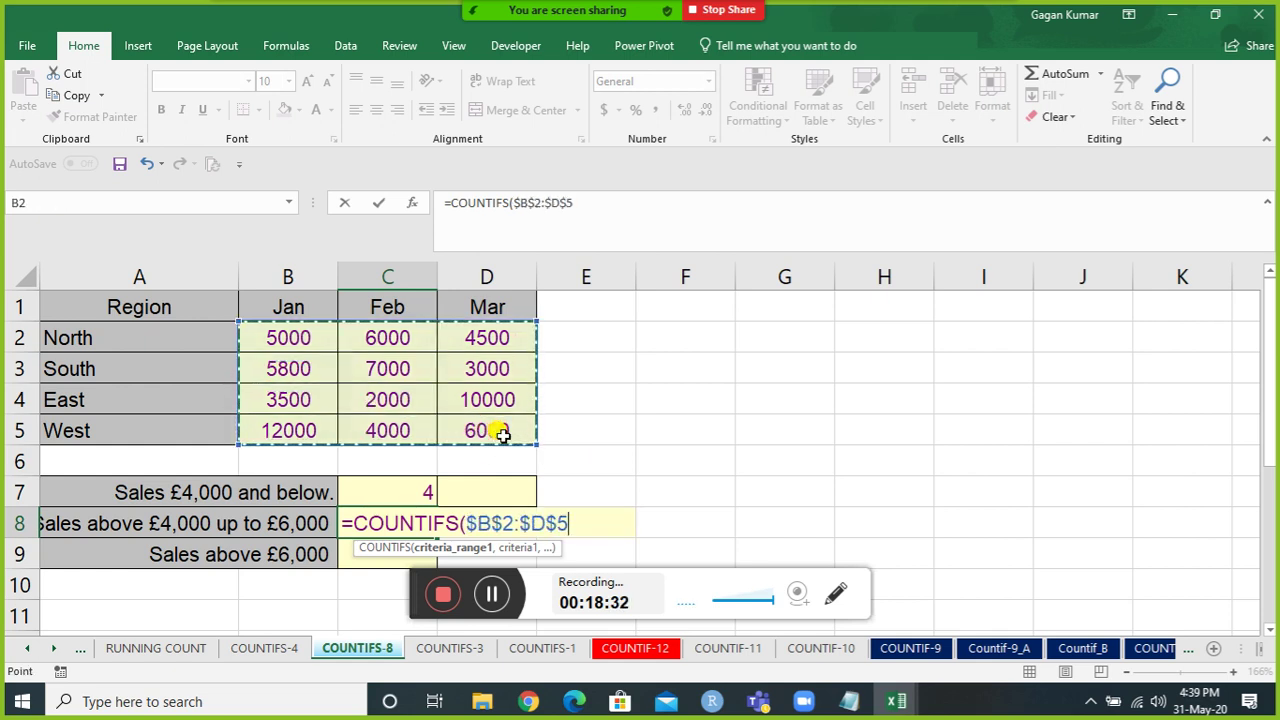
type(",")
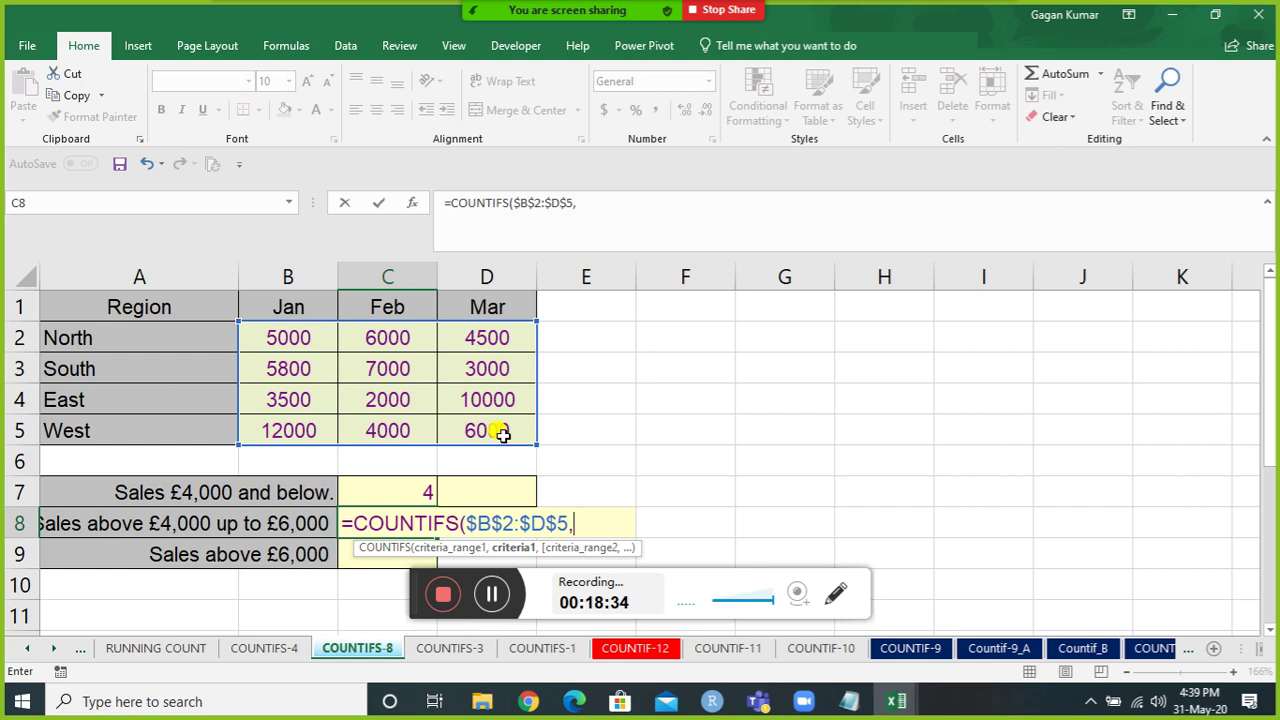
type("\">\"&4000")
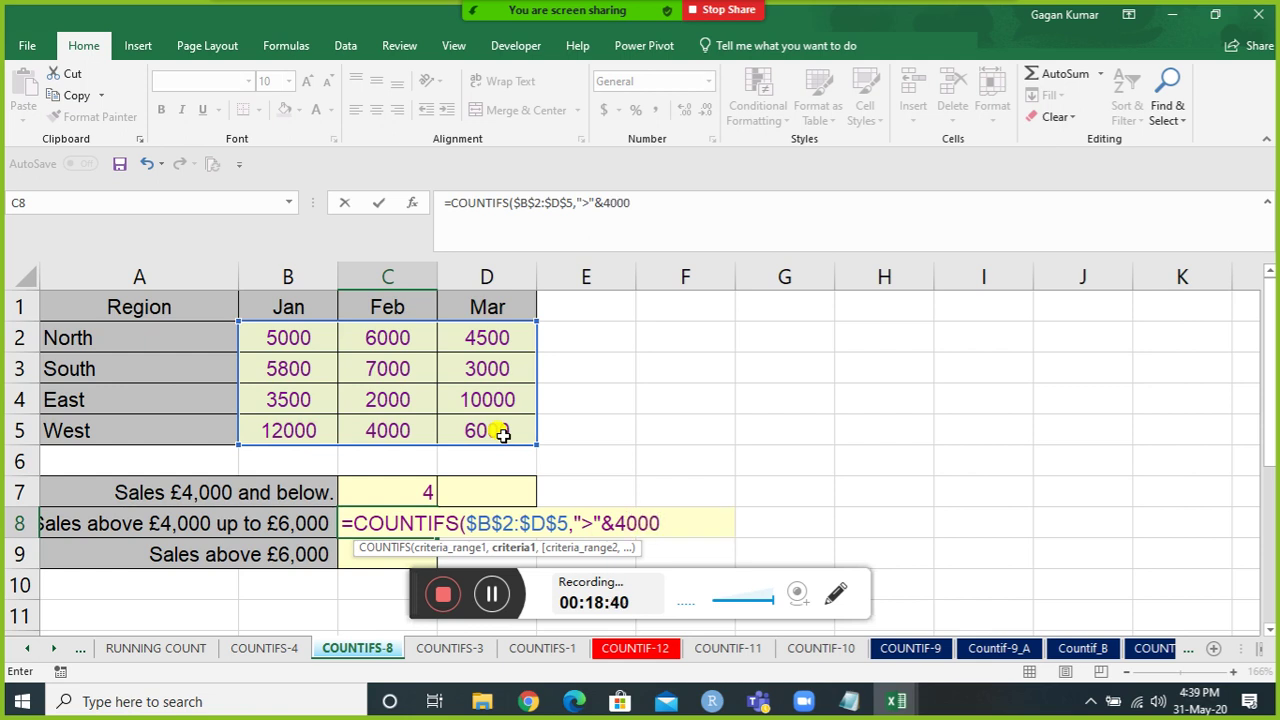
Add the second condition, range B2:D5 with the criterion "<="&6000, and enter the COUNTIFS formula in C8.
type(",")
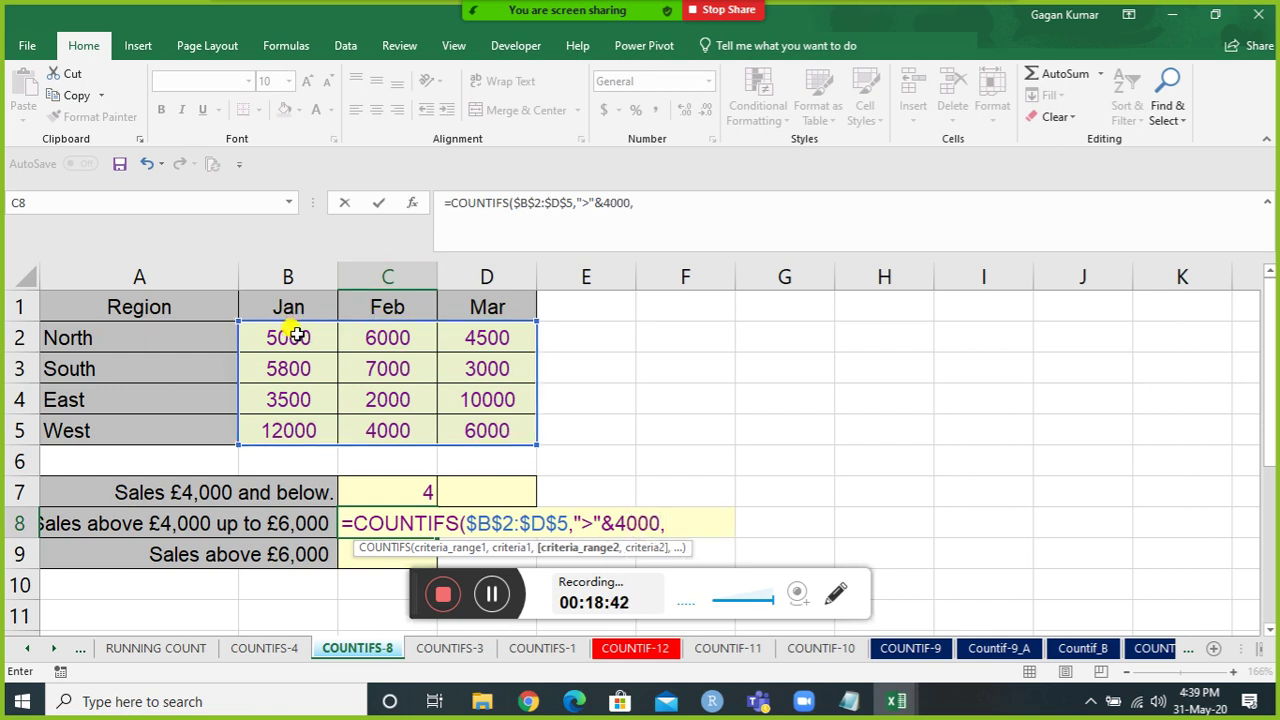
left_click_drag(295, 335, 491, 432)
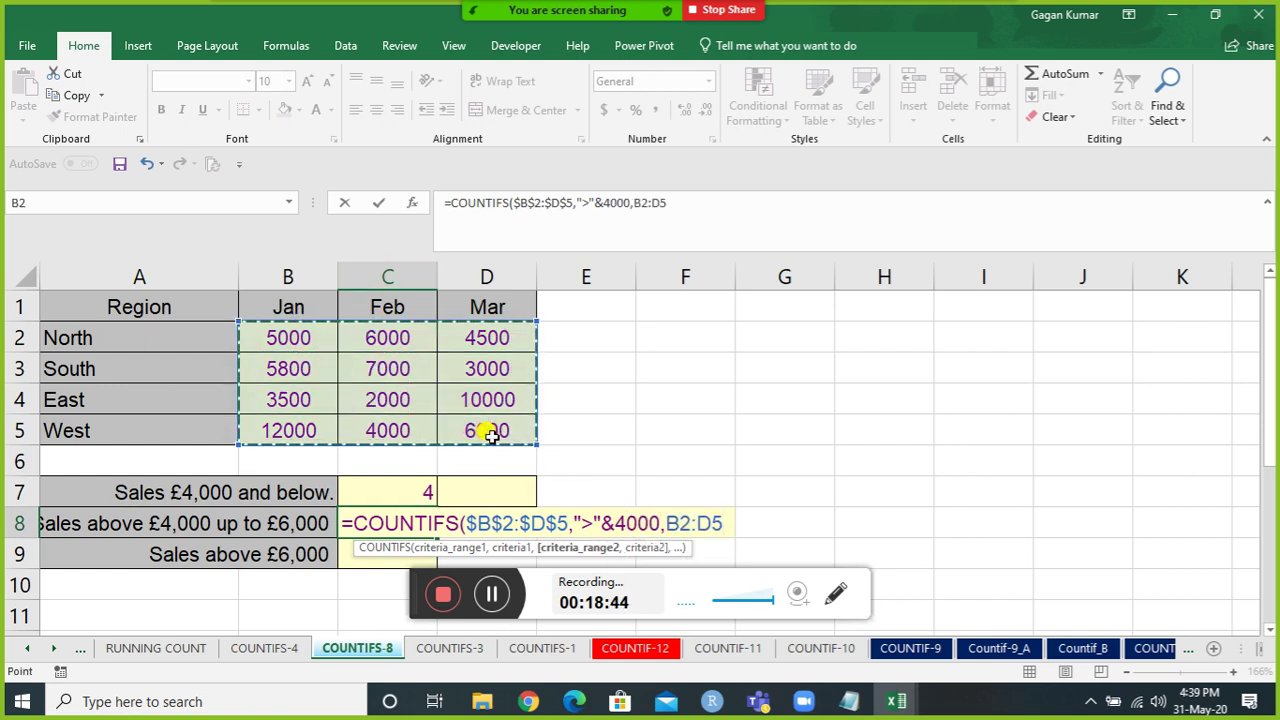
type(",\"<")
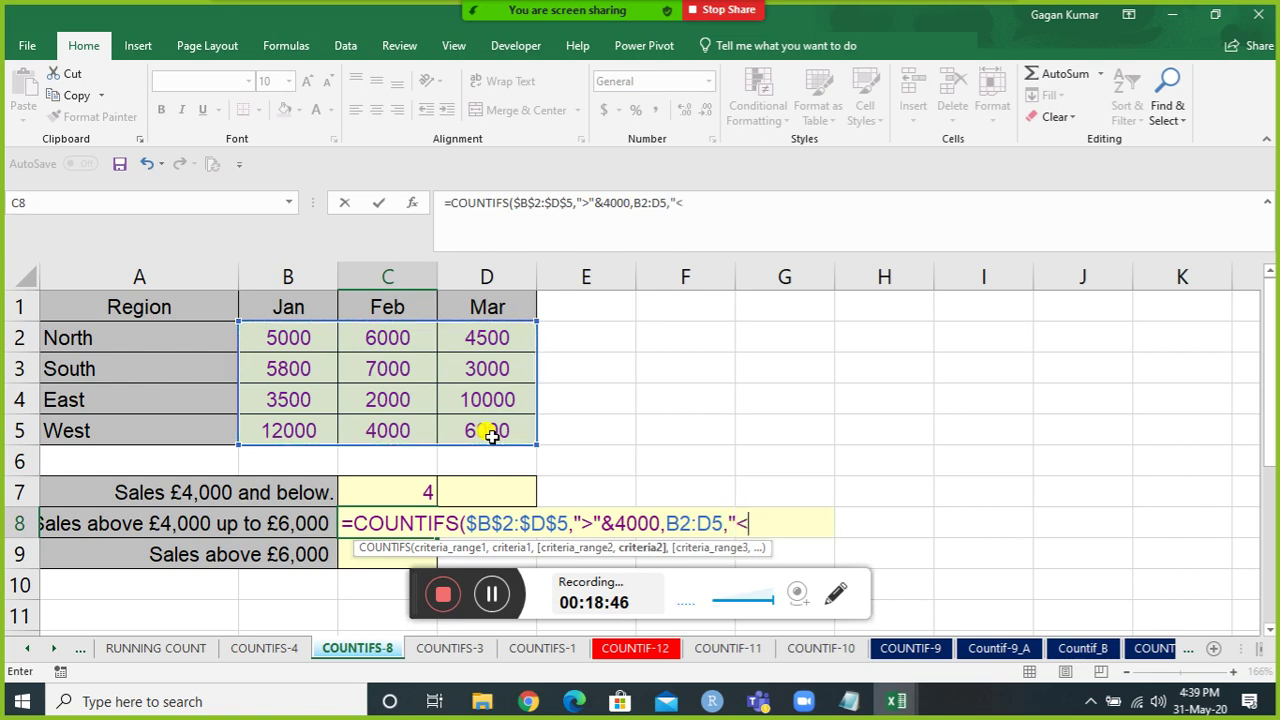
type("=\"&60000")
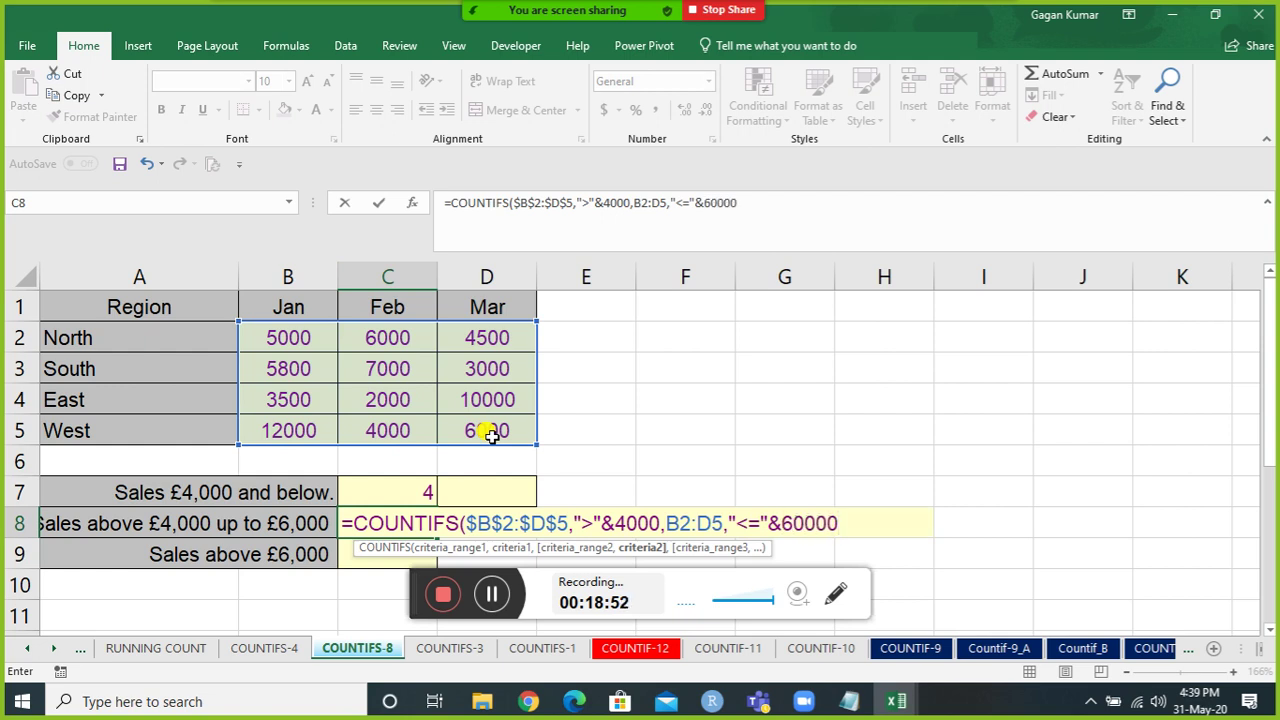
key("BackSpace")
type(")")
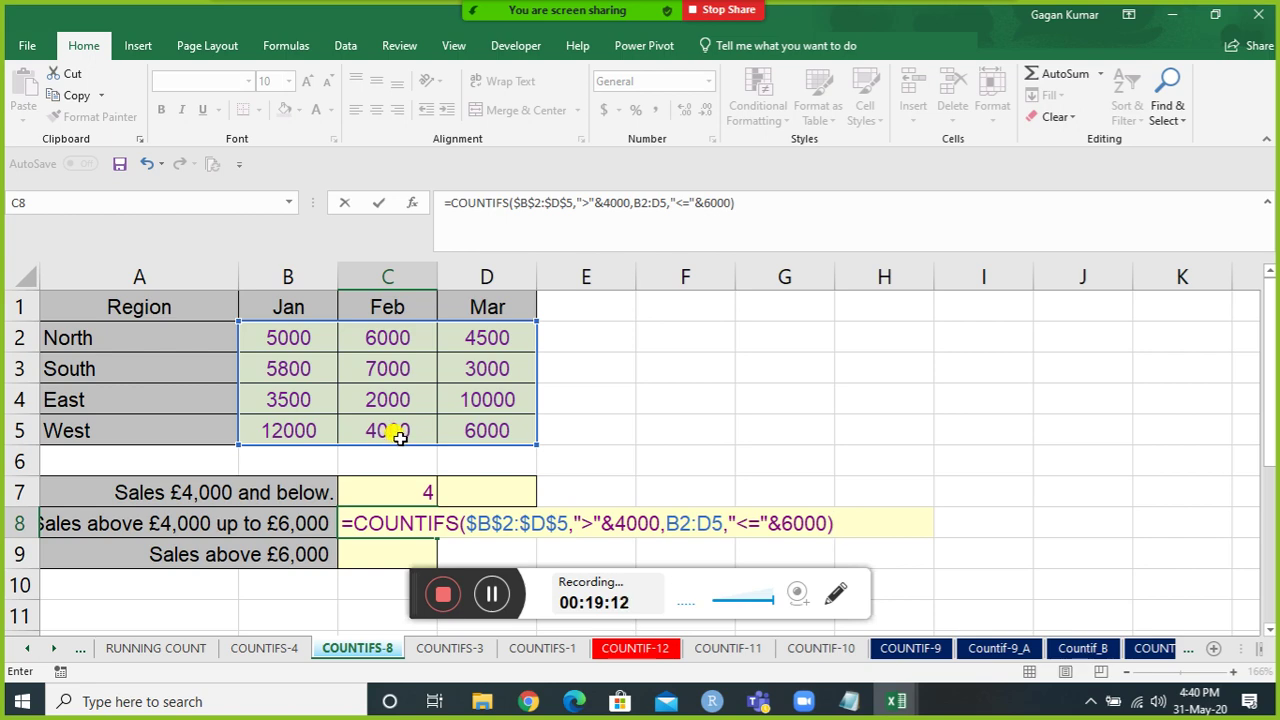
key("ctrl+Return")
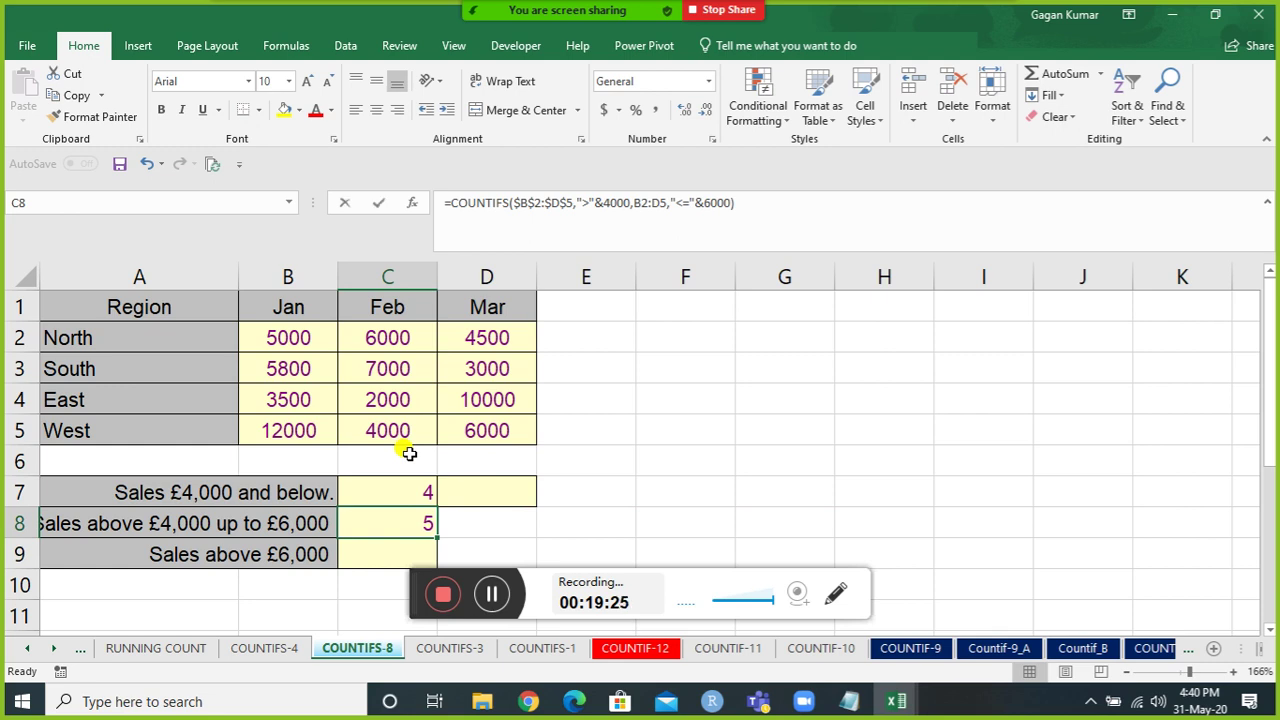
Make the second criteria range of the COUNTIFS formula in C8 absolute, as $B$2:$D$5.
key("F2")
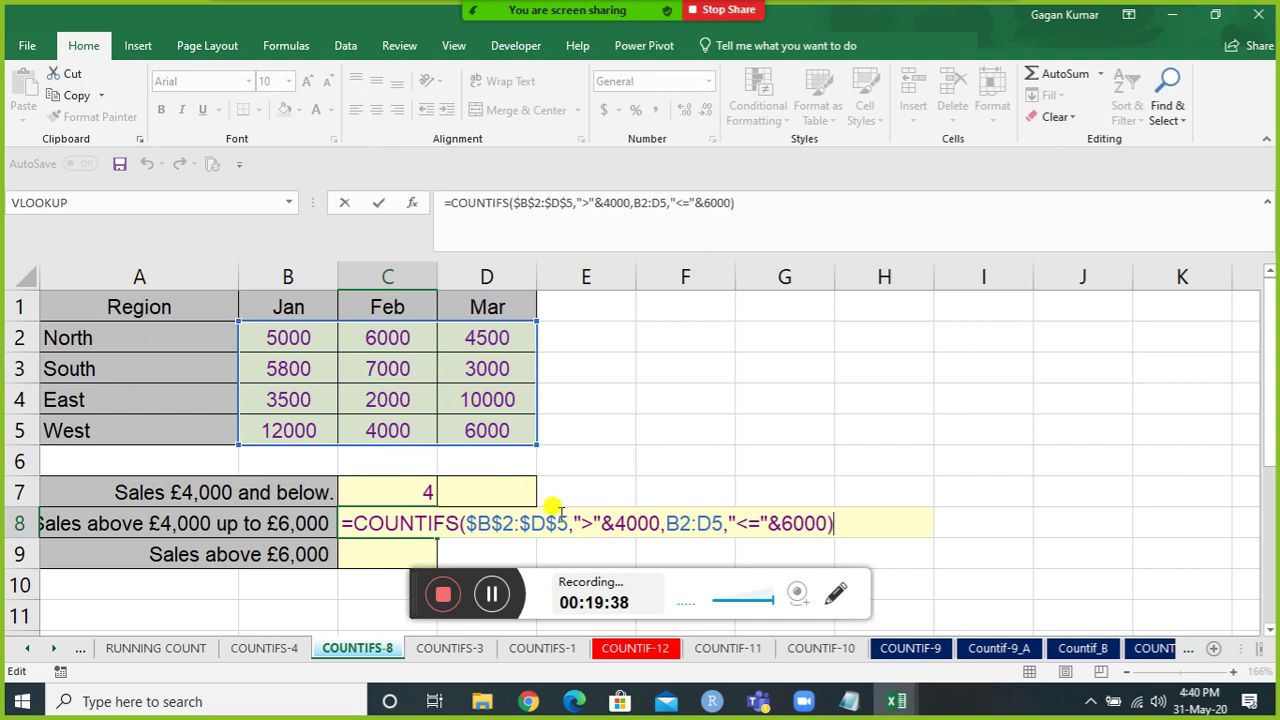
left_click_drag(666, 512, 716, 513)
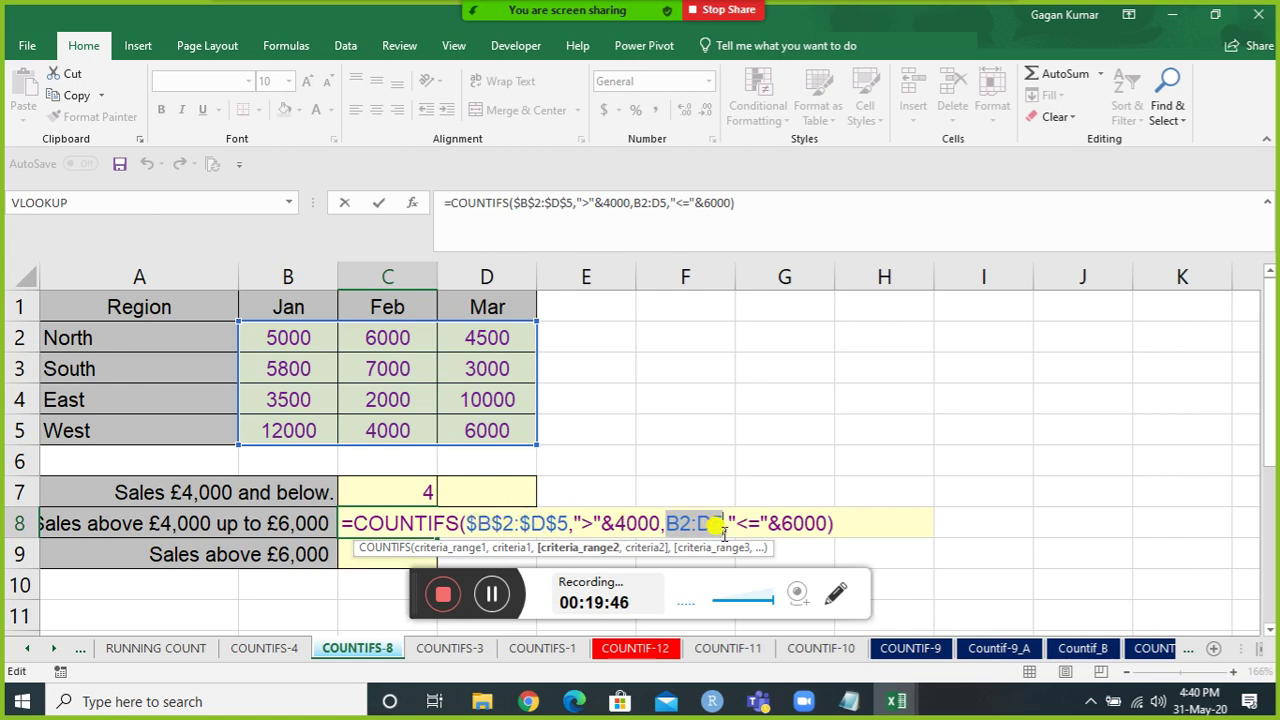
key("F4")
key("Return")
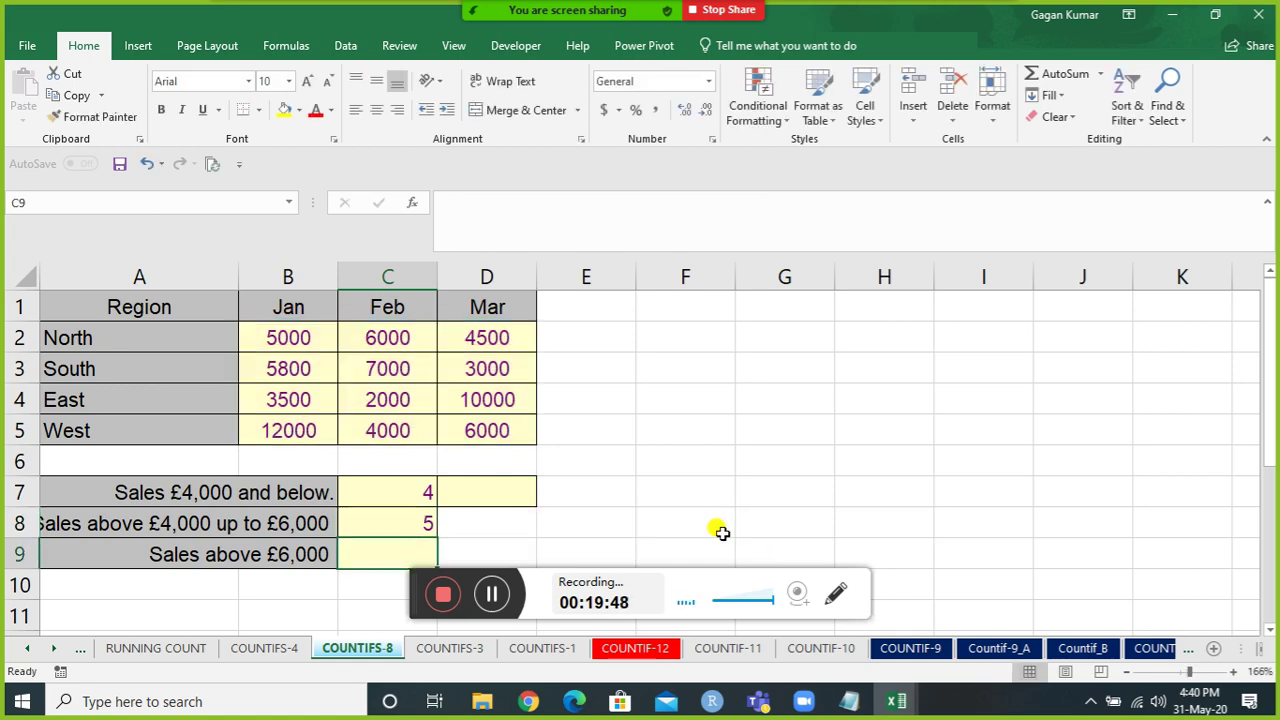
Fill the COUNTIFS formula from C8 across to G8.
key("Up")
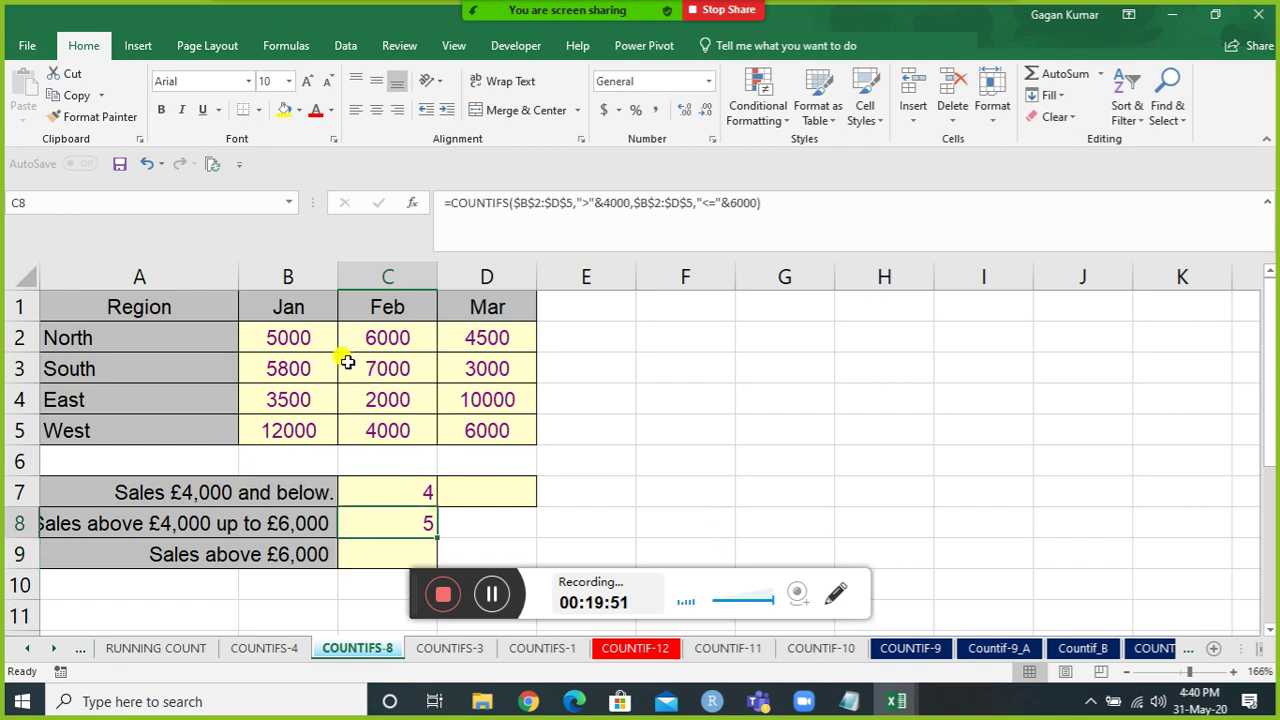
key("shift+Right")
key("shift+Right")
key("shift+Right")
key("shift+Right")
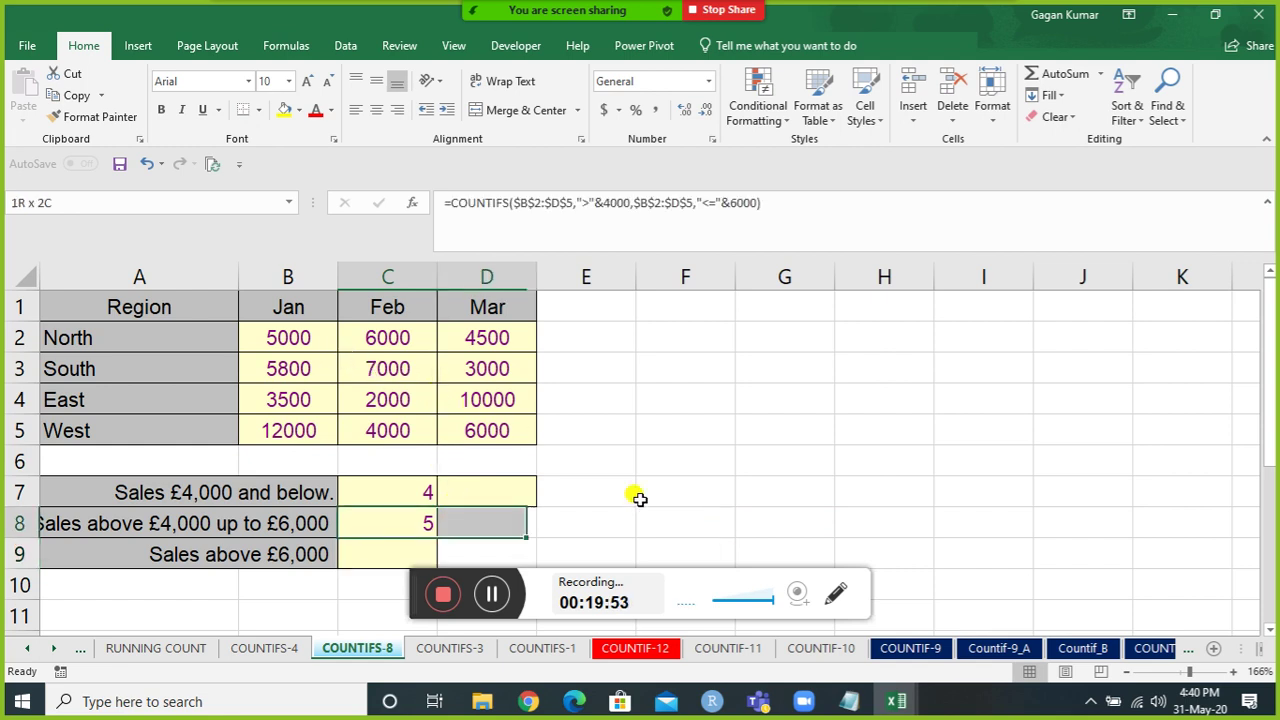
key("ctrl+r")
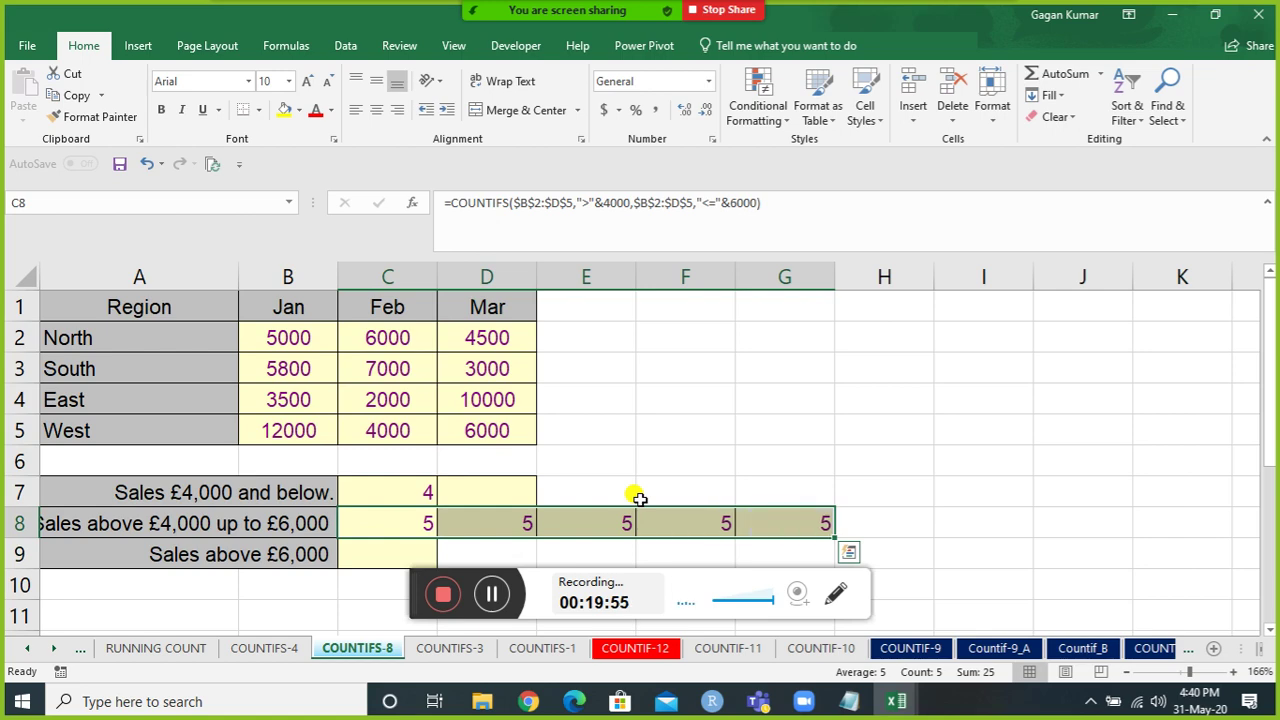
Clear the copied formulas from D8:G8 and return to C8.
key("Right")
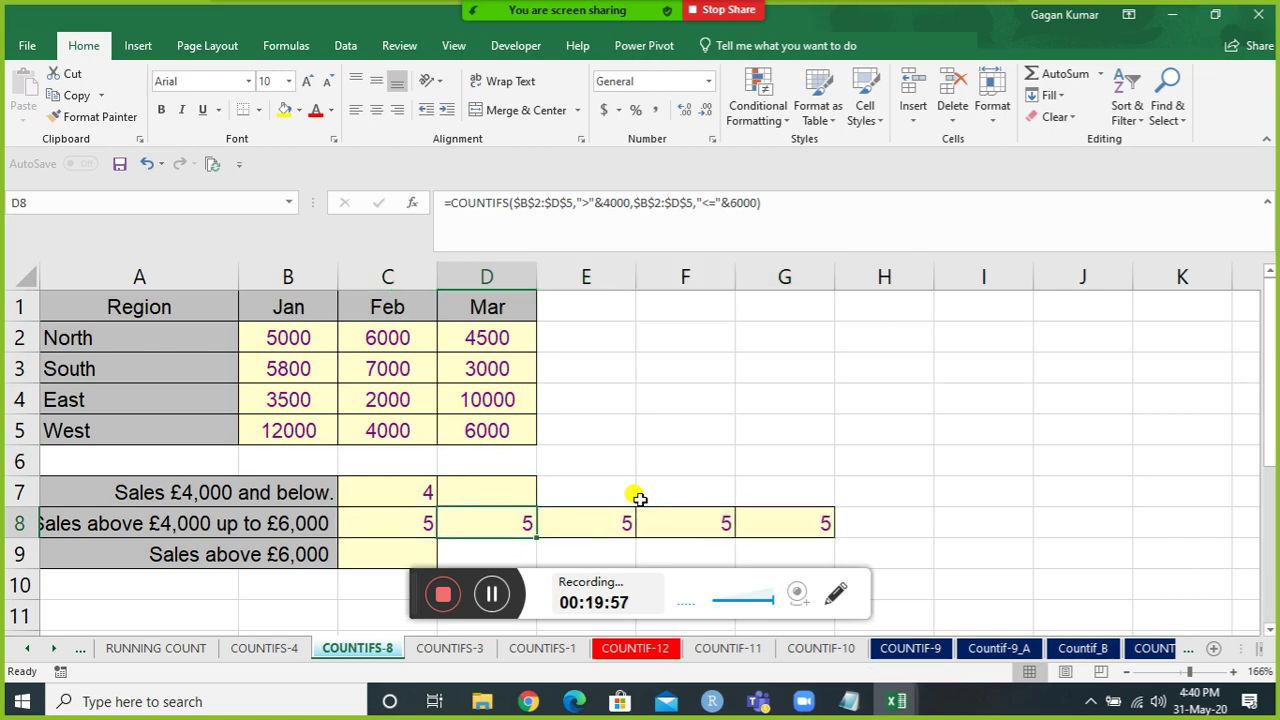
key("shift+Right")
key("shift+Right")
key("shift+Right")
key("Delete")
key("Left")
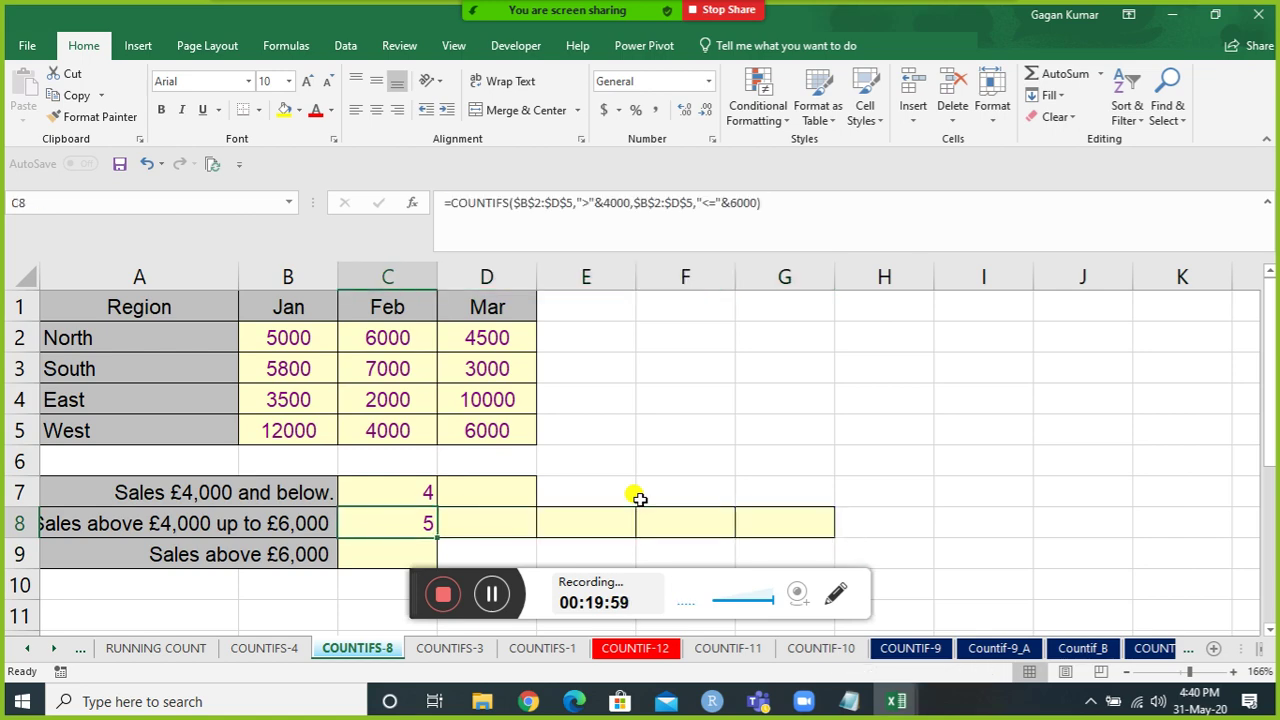
Review the COUNTIFS formula in C8 without changing it and check the label for sales above £6,000 in row 9.
key("F2")
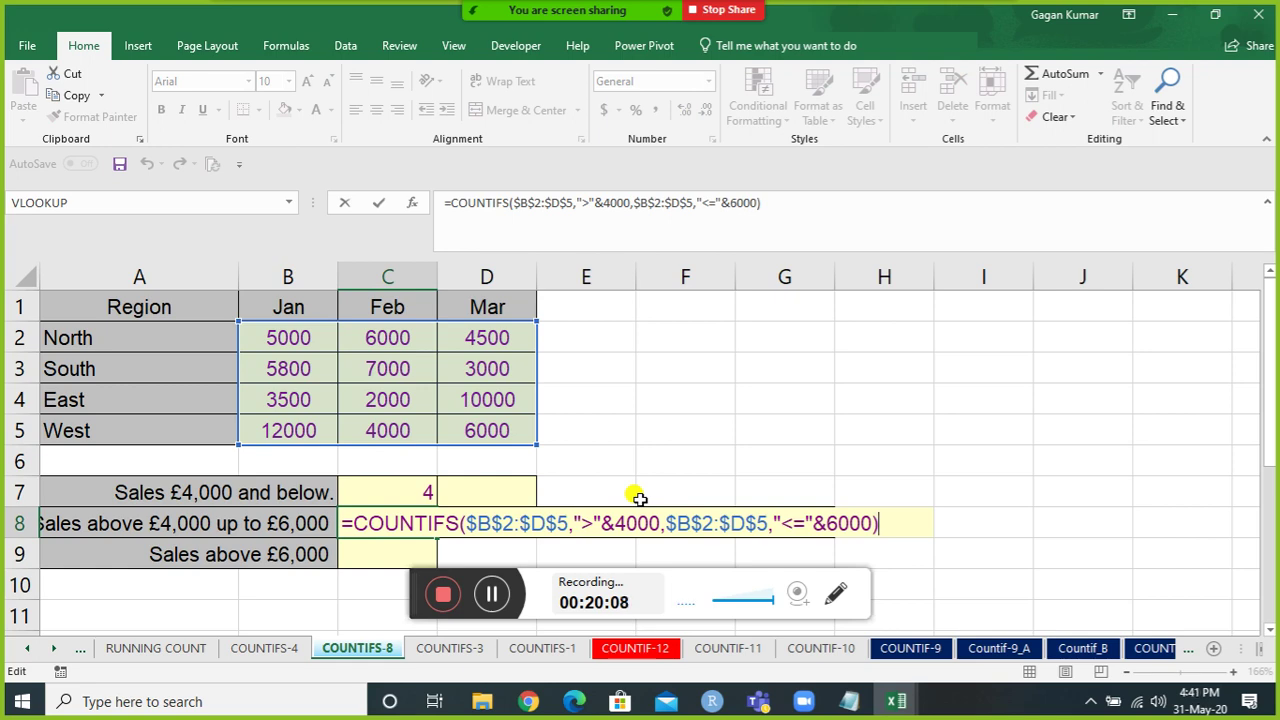
key("Return")
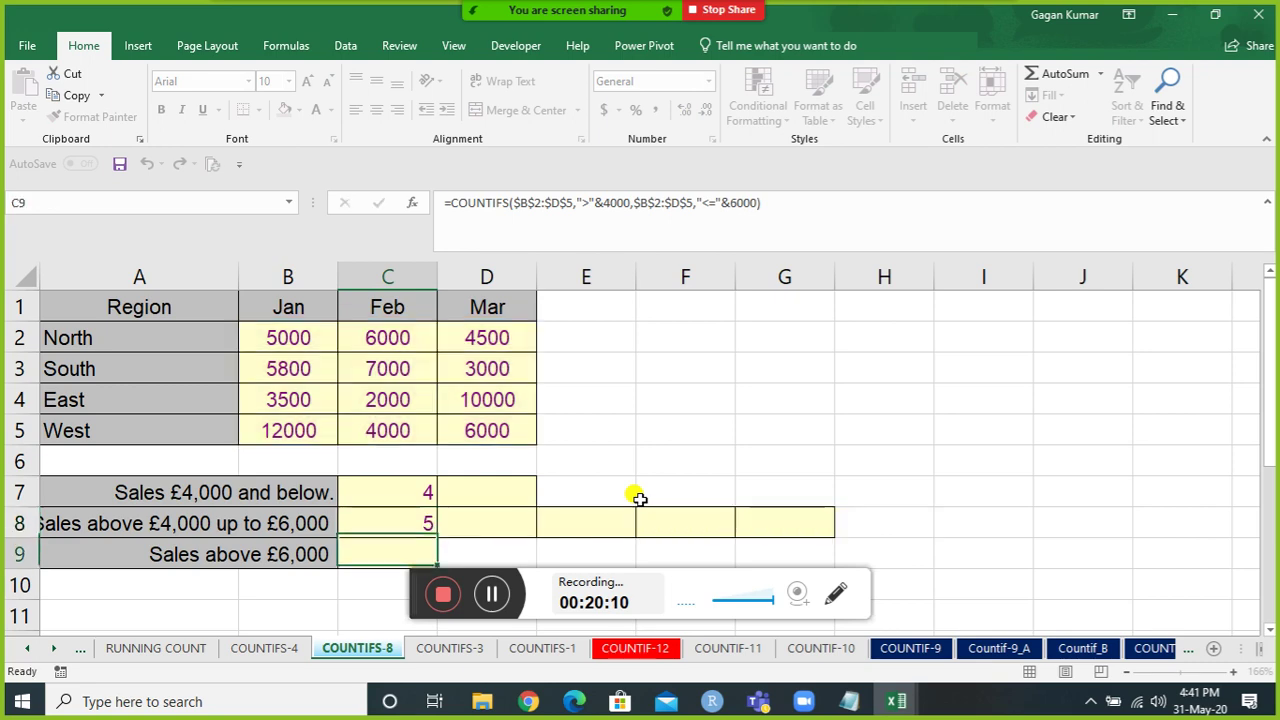
key("Up")
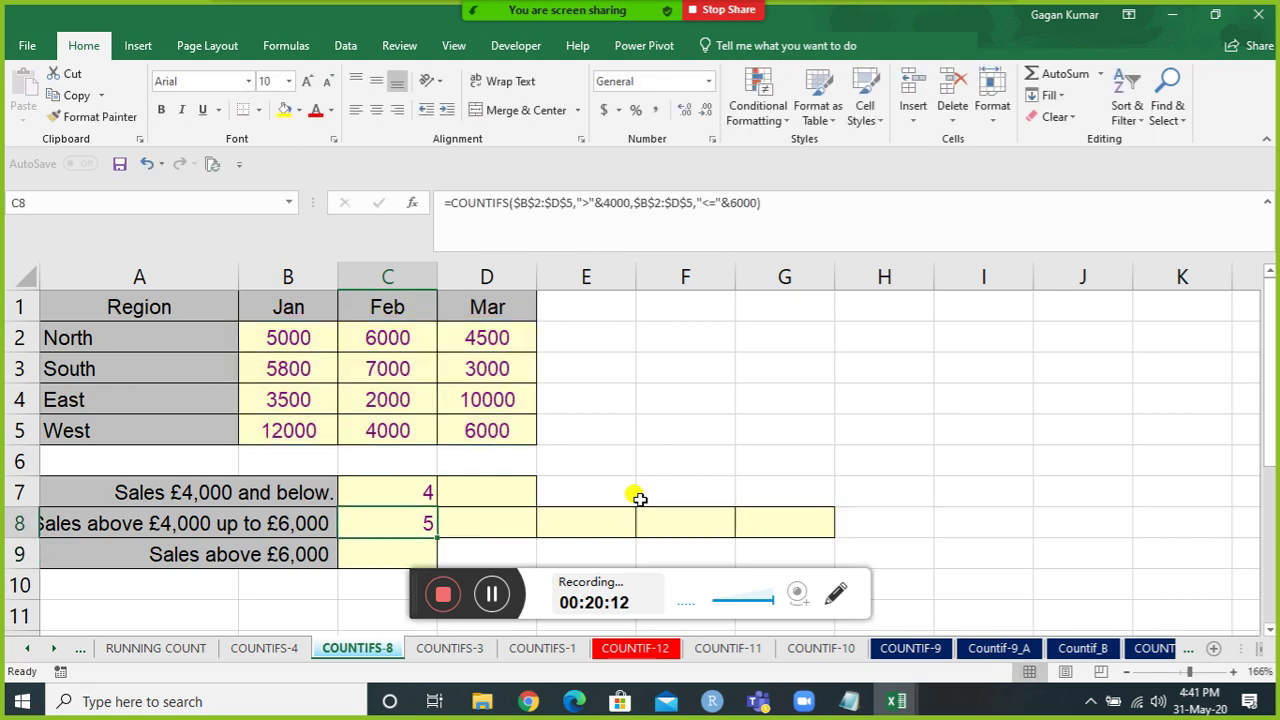
key("Down")
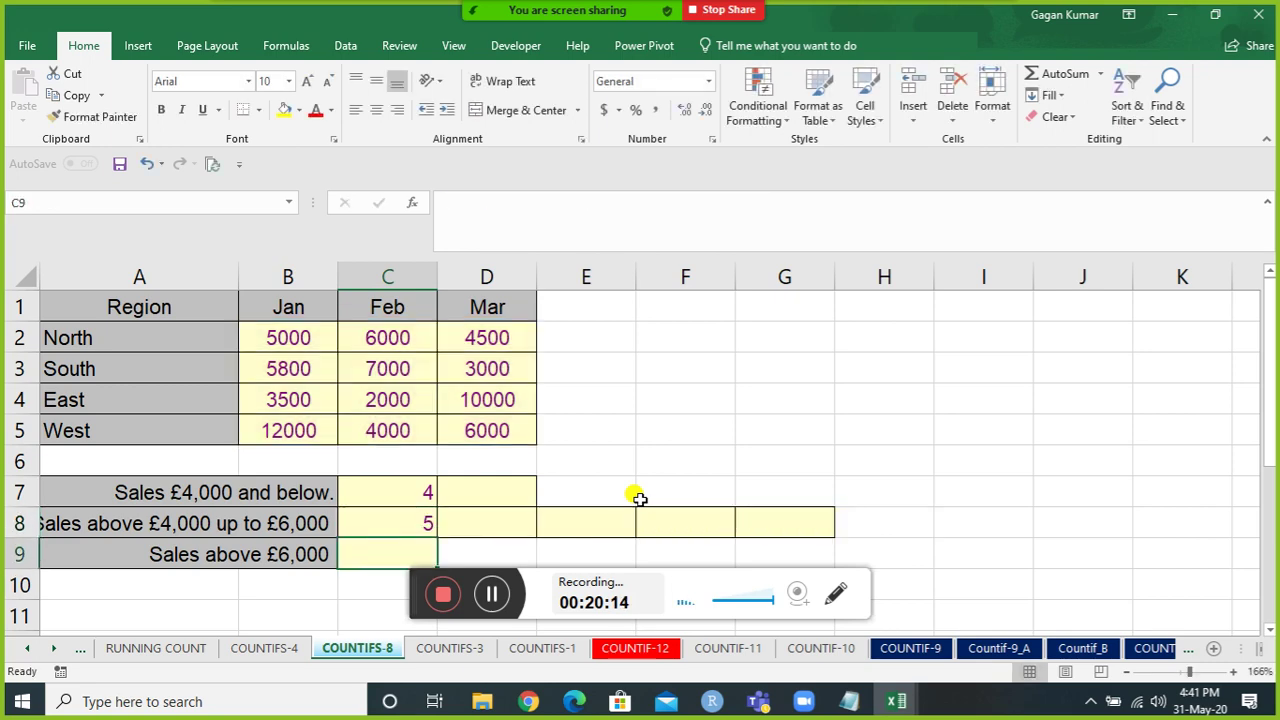
key("Left")
key("Left")
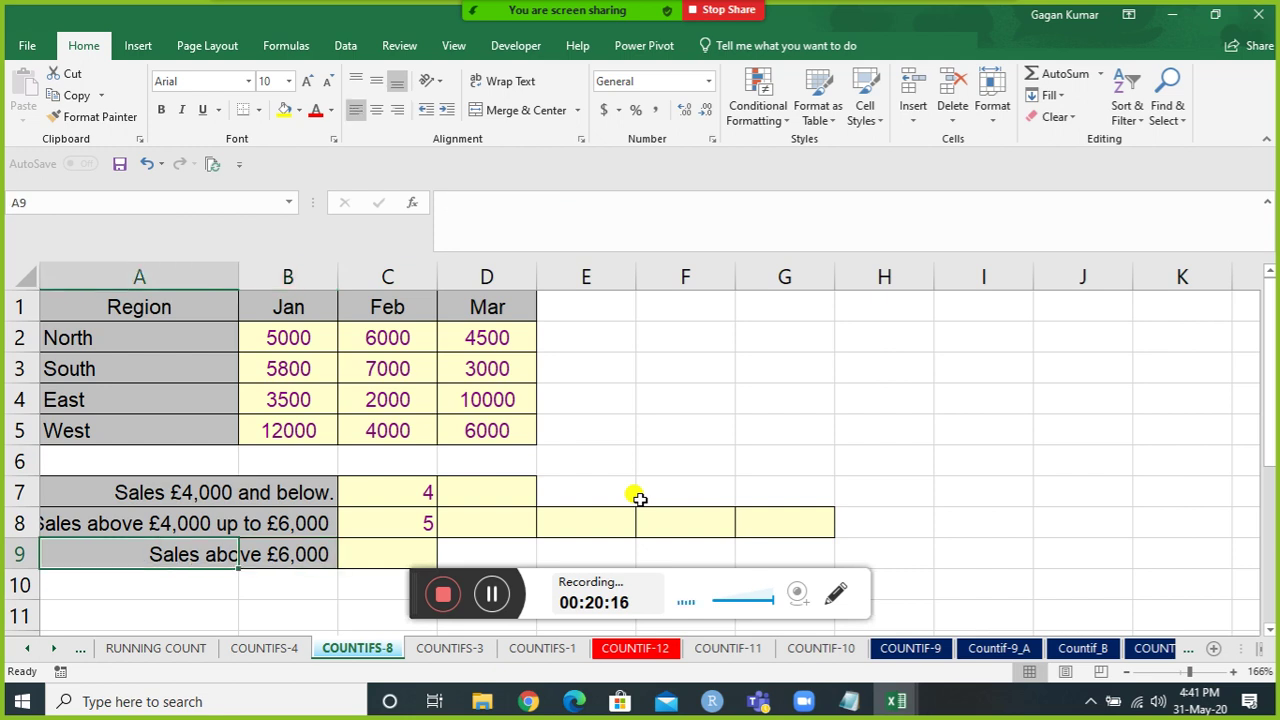
key("Right")
key("Right")
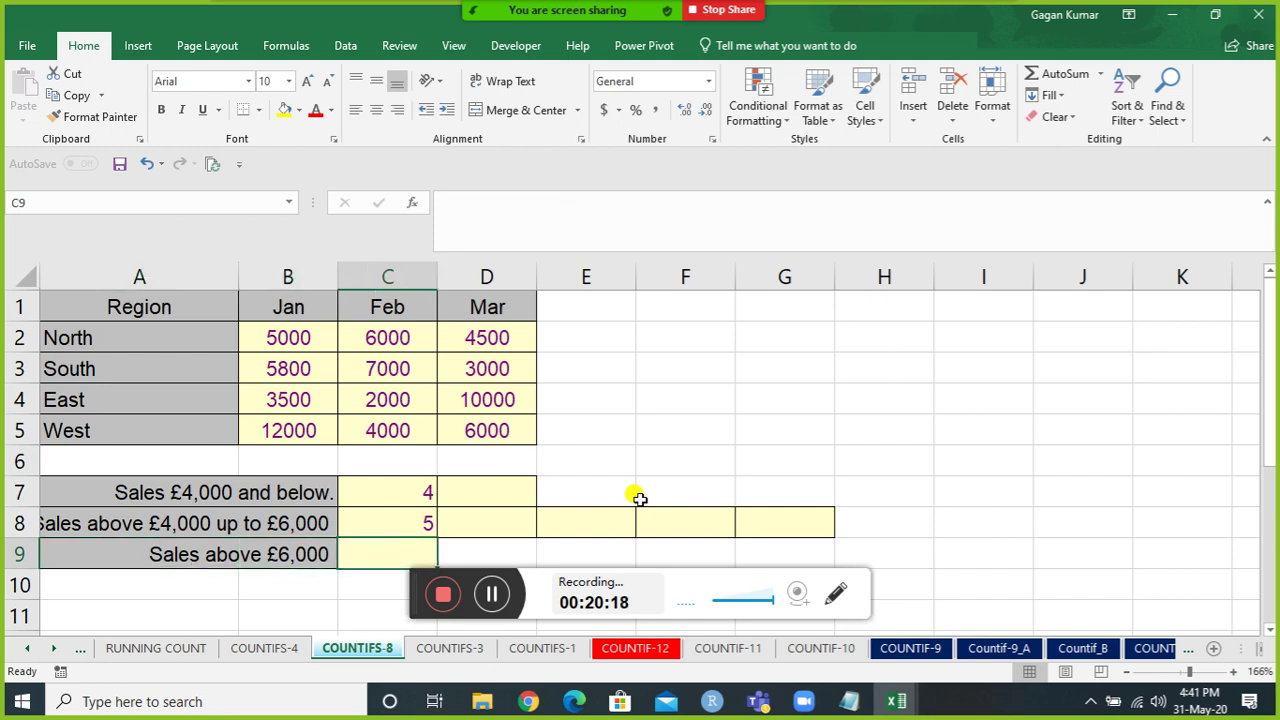
Examine the monthly sales figures in B2:D5 row by row for amounts above £6,000.
key("Up")
key("Up")
key("Up")
key("Up")
key("Up")
key("Up")
key("Up")
key("Left")
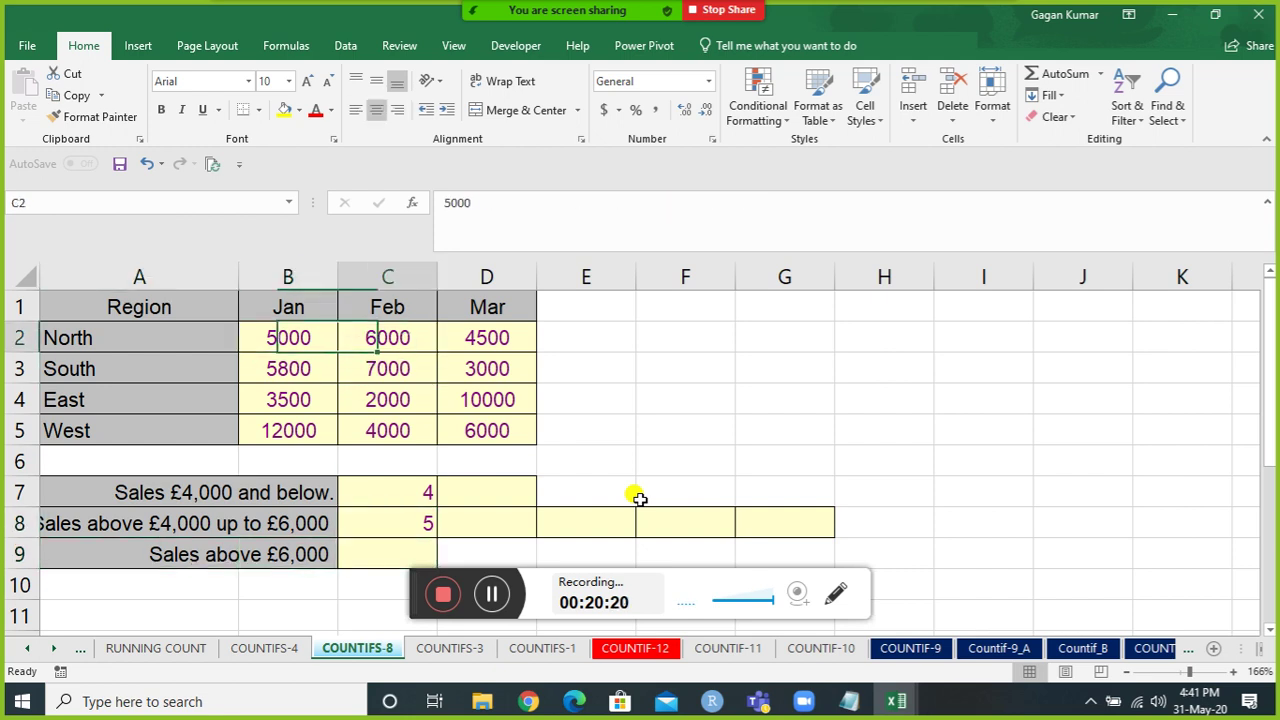
key("Right")
key("Down")
key("Left")
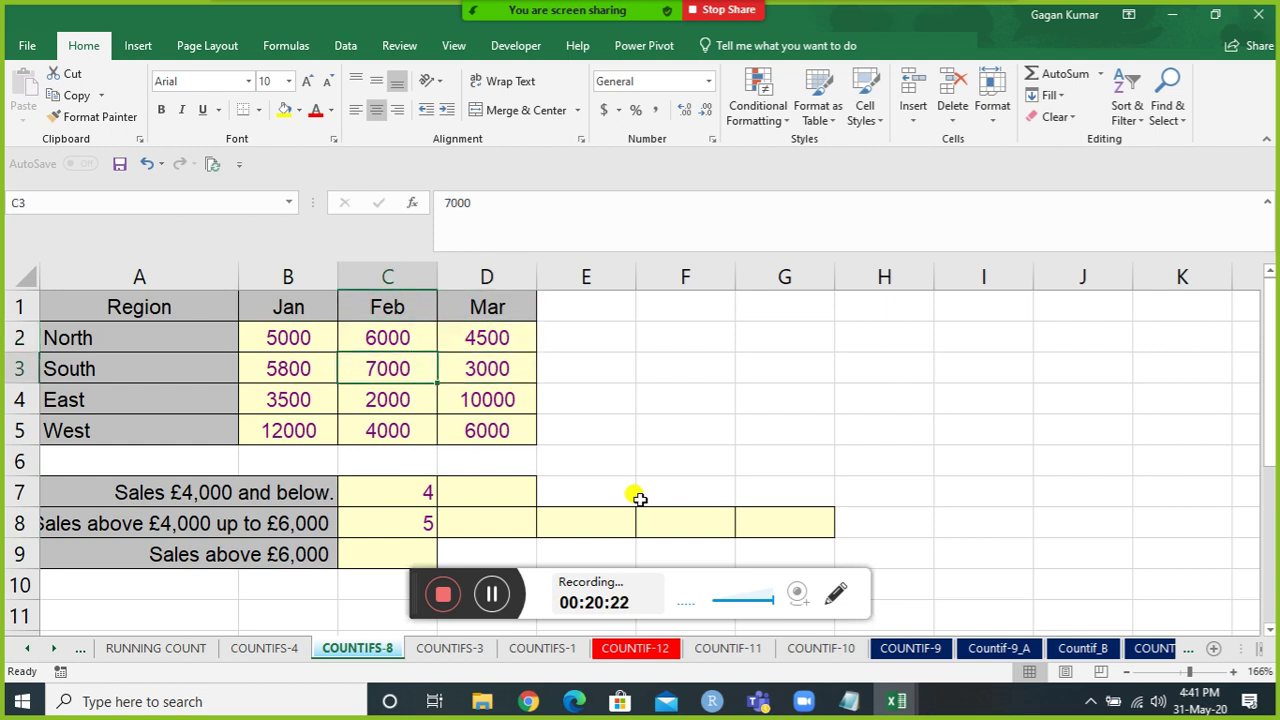
key("Left")
key("Down")
key("Right")
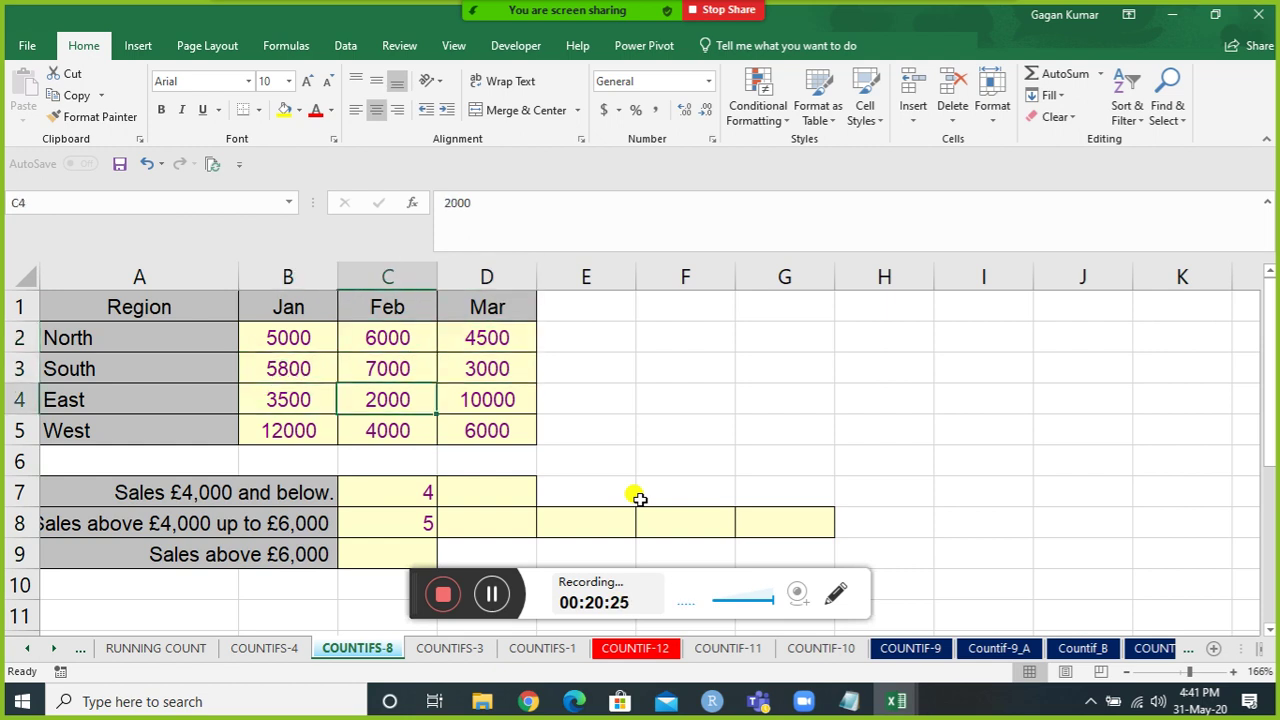
key("Right")
key("Down")
key("Left")
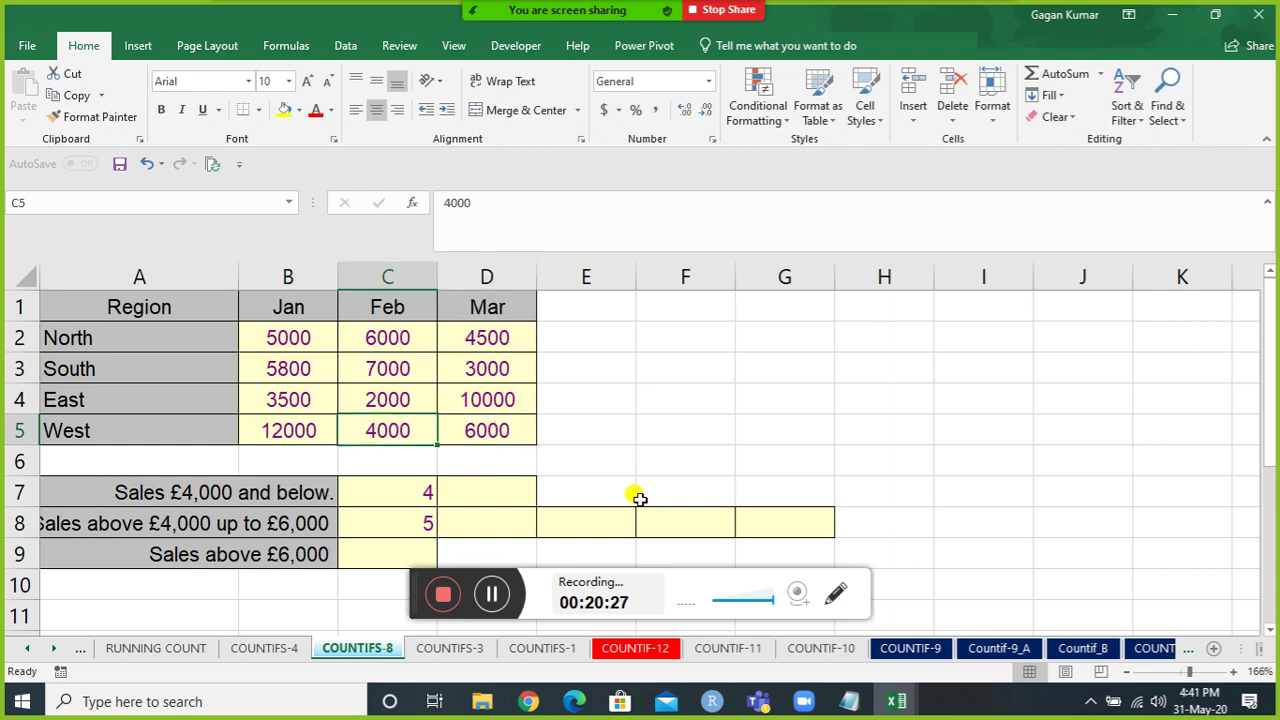
key("Left")
Start a COUNTIF formula in C9, beside the label for sales above £6,000, with B2:D5 as its range.
key("Down")
key("Down")
key("Down")
key("Down")
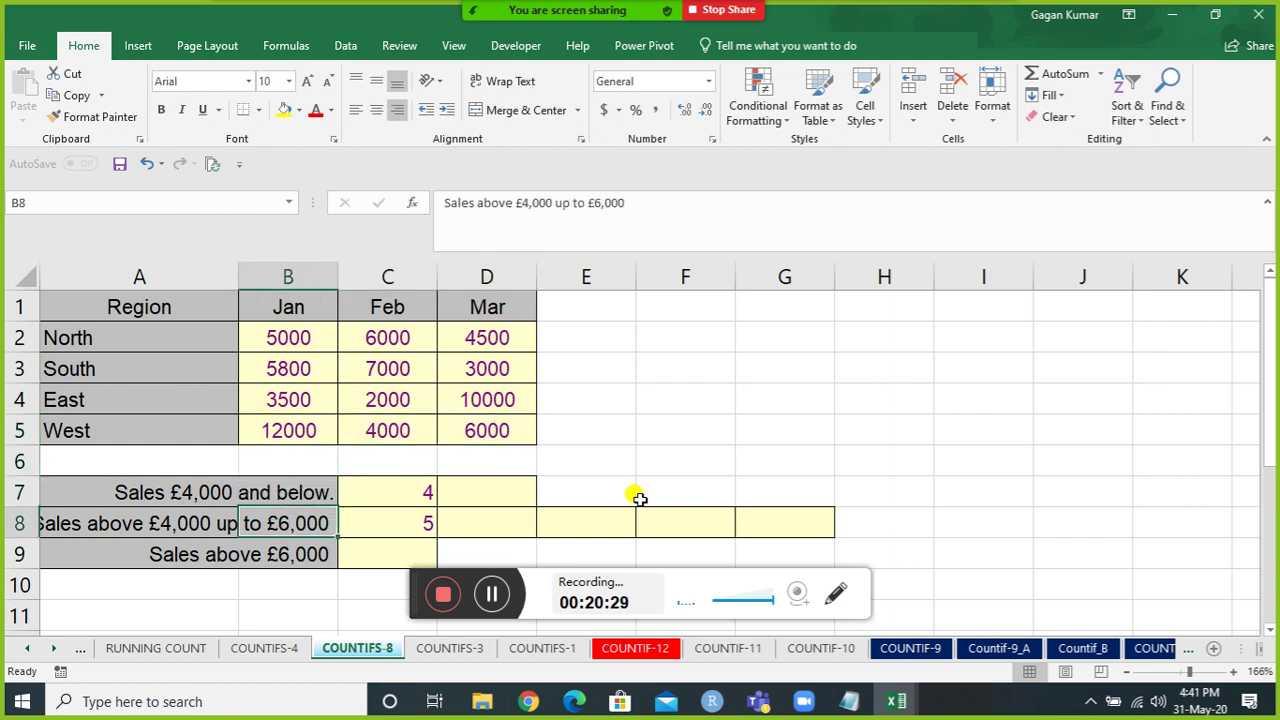
key("Right")
type("=c")
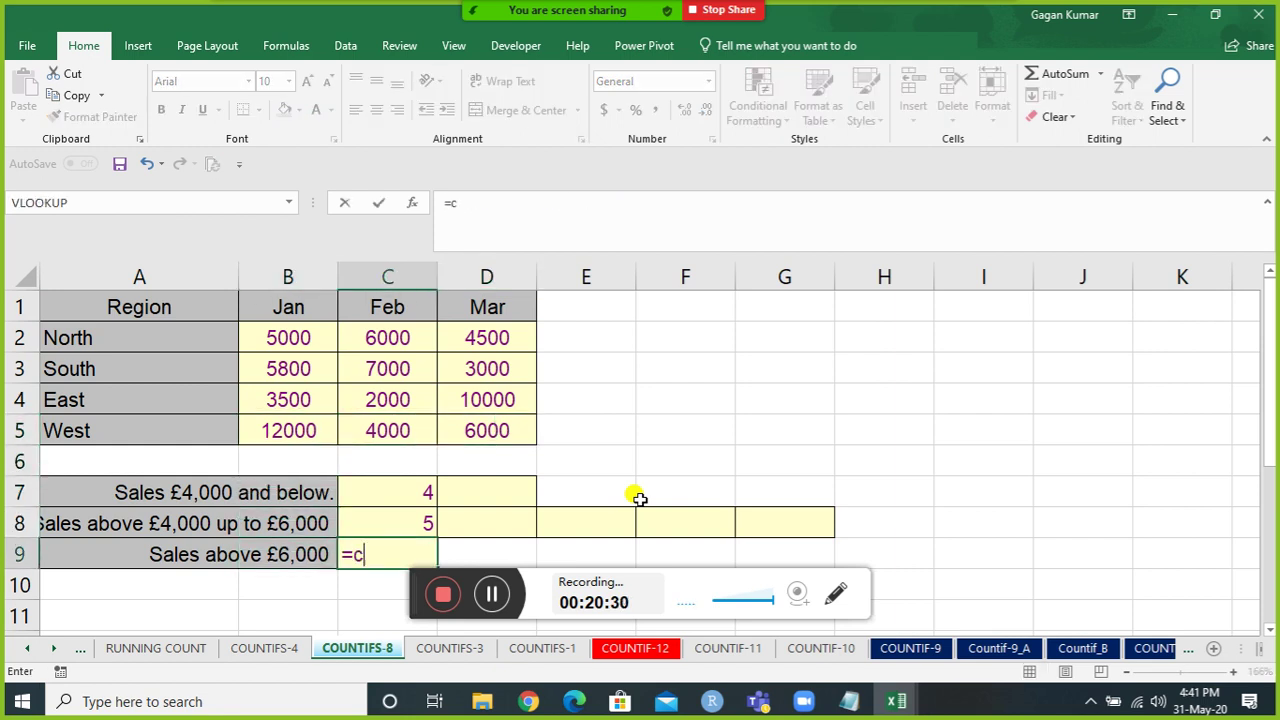
type("ountif")
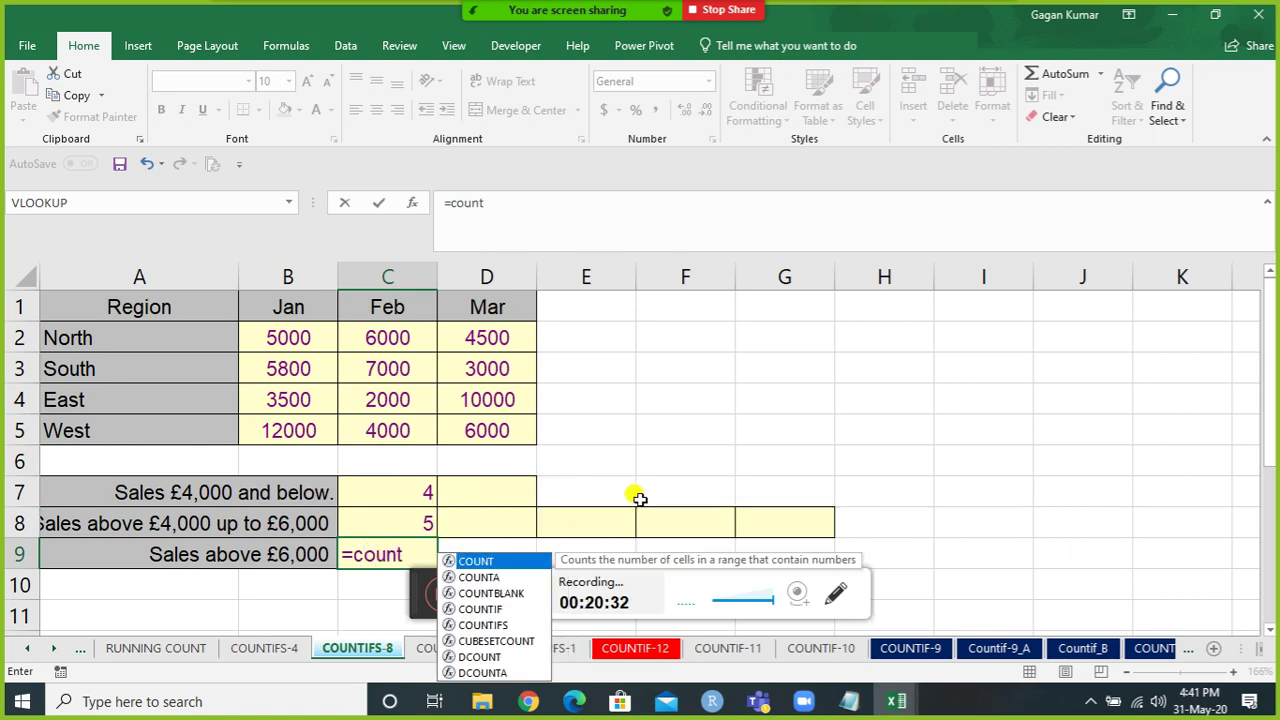
key("Tab")
key("Up")
key("Up")
key("Up")
key("Up")
key("Up")
key("Up")
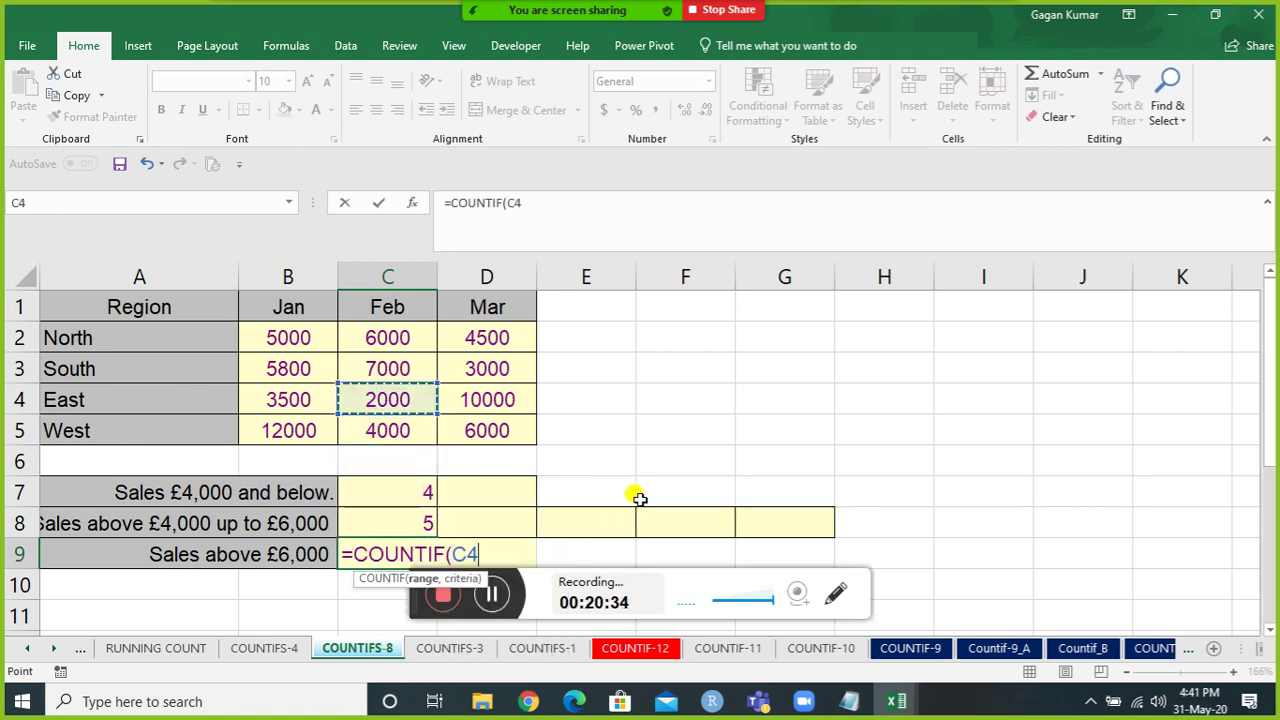
key("Left")
key("Up")
key("shift+Down")
key("shift+Down")
key("shift+Down")
key("shift+Right")
key("shift+Right")
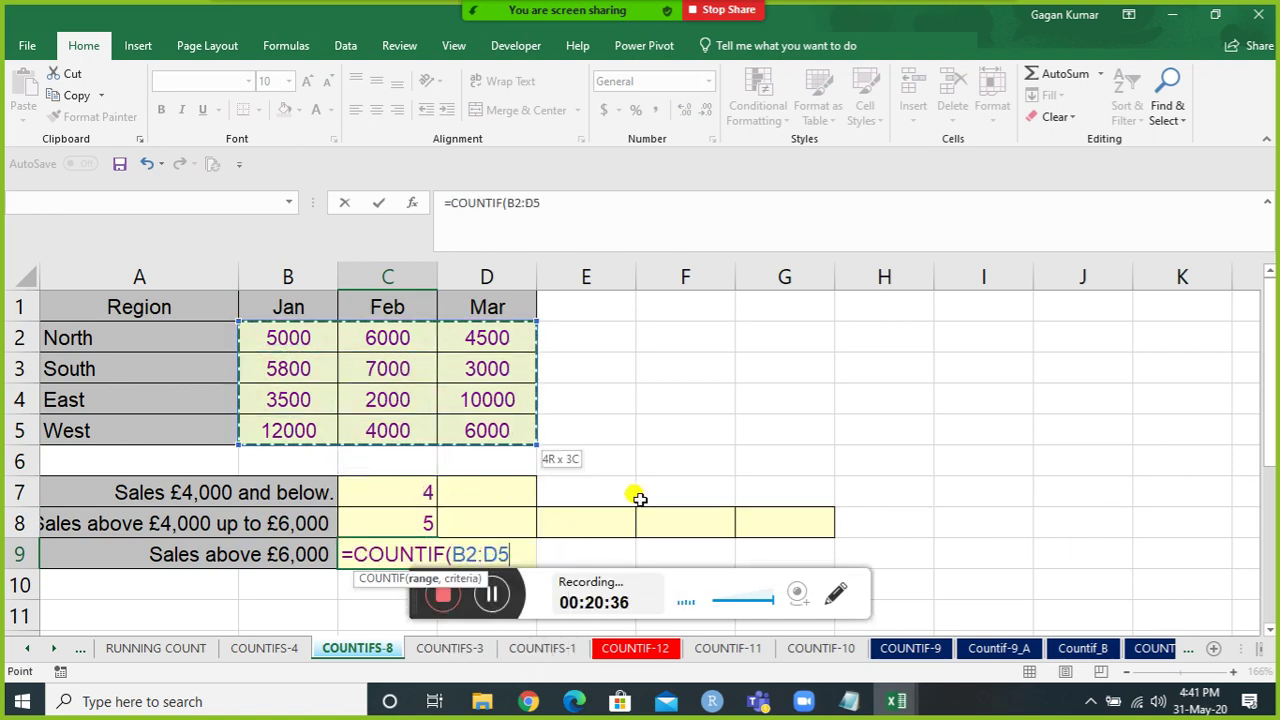
Set the COUNTIF criterion to ">"&6000 and enter the formula in C9.
type(",\">")
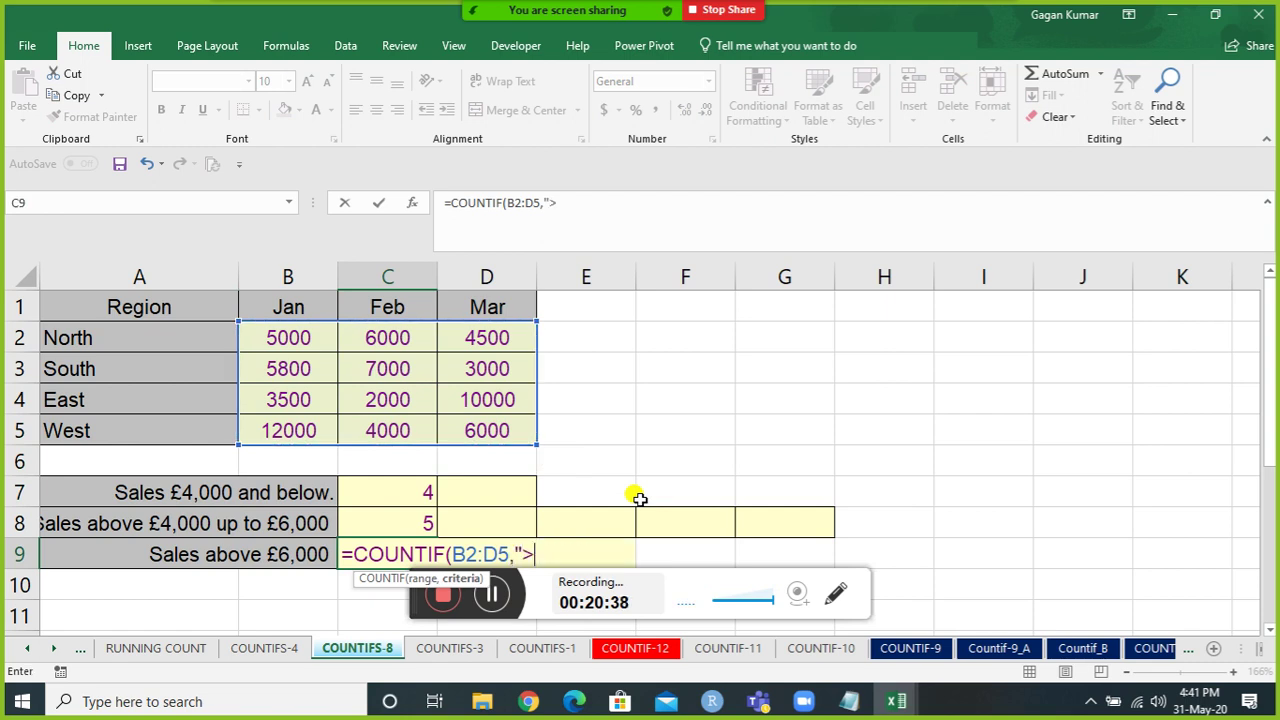
type("\"&6000")
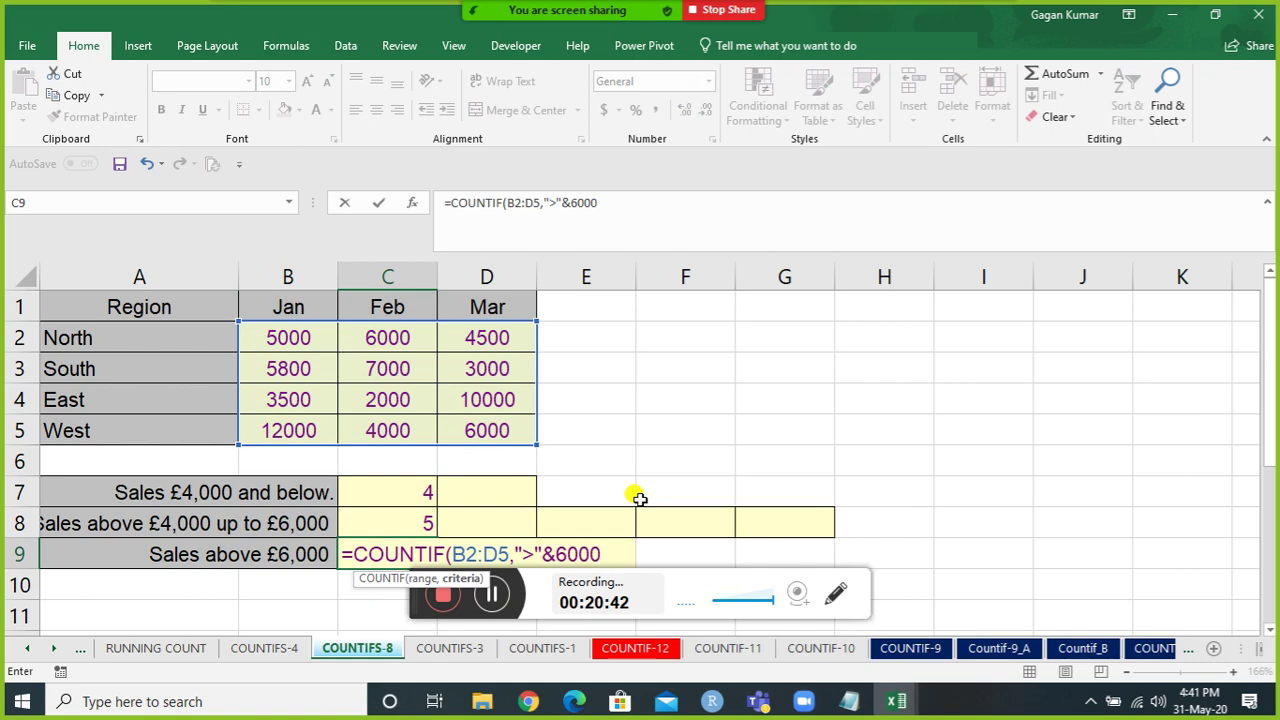
key("Return")
key("Return")
key("Return")
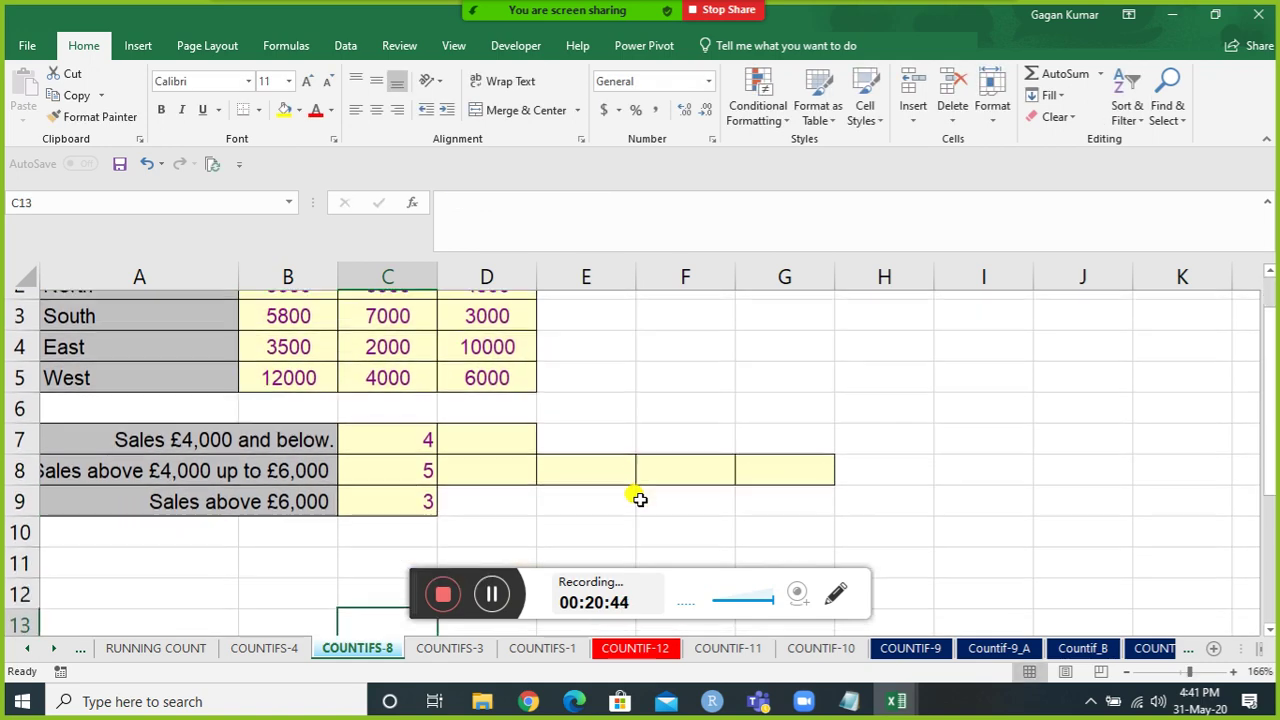
Make the range in the COUNTIF formula in C9 absolute, as $B$2:$D$5.
key("Up")
key("Up")
key("Up")
key("Up")
key("Down")
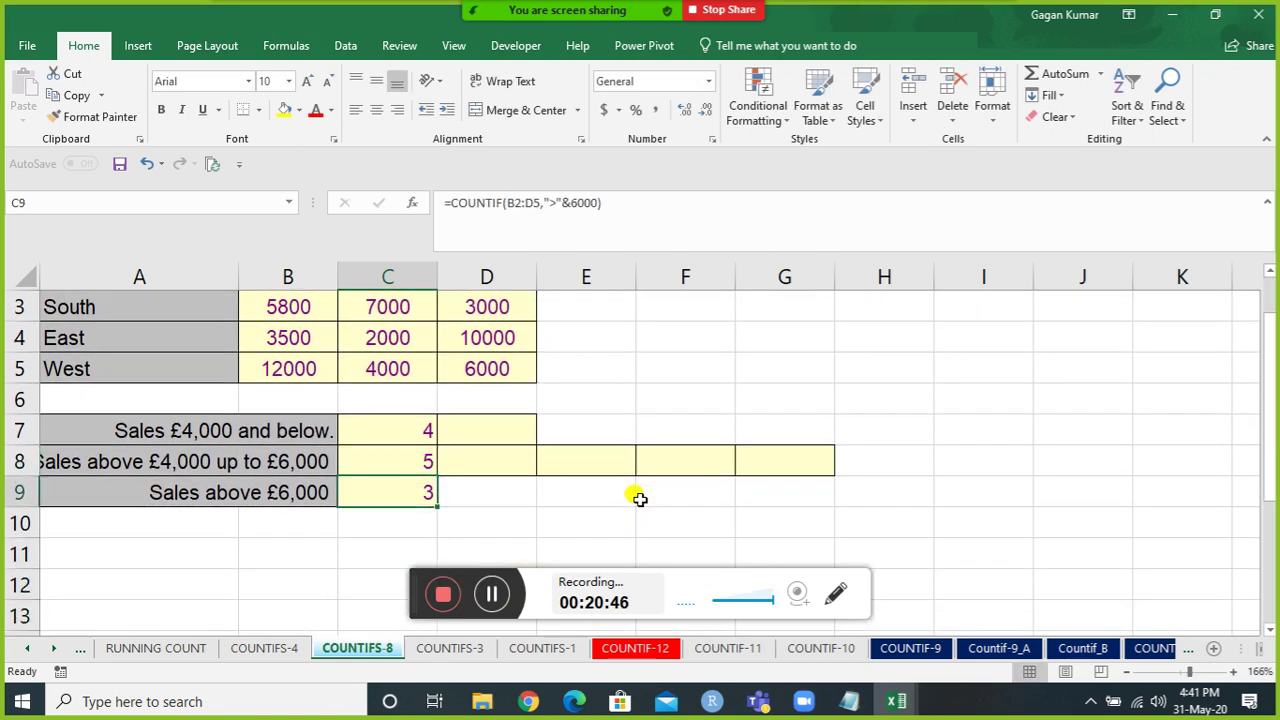
key("F2")
key("Left")
key("Left")
key("Left")
key("Left")
key("Left")
key("Left")
key("Left")
key("Left")
key("Left")
key("Left")
key("shift+Left")
key("shift+Left")
key("shift+Left")
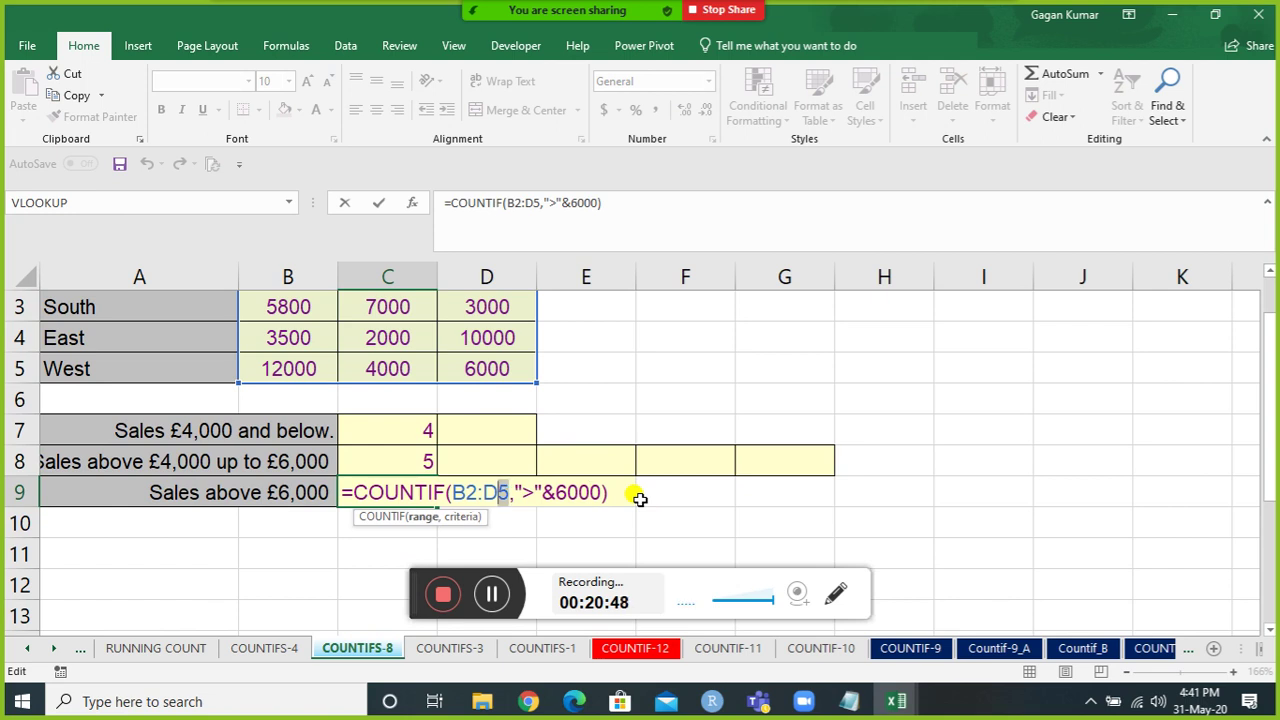
key("shift+Left")
key("shift+Left")
key("F4")
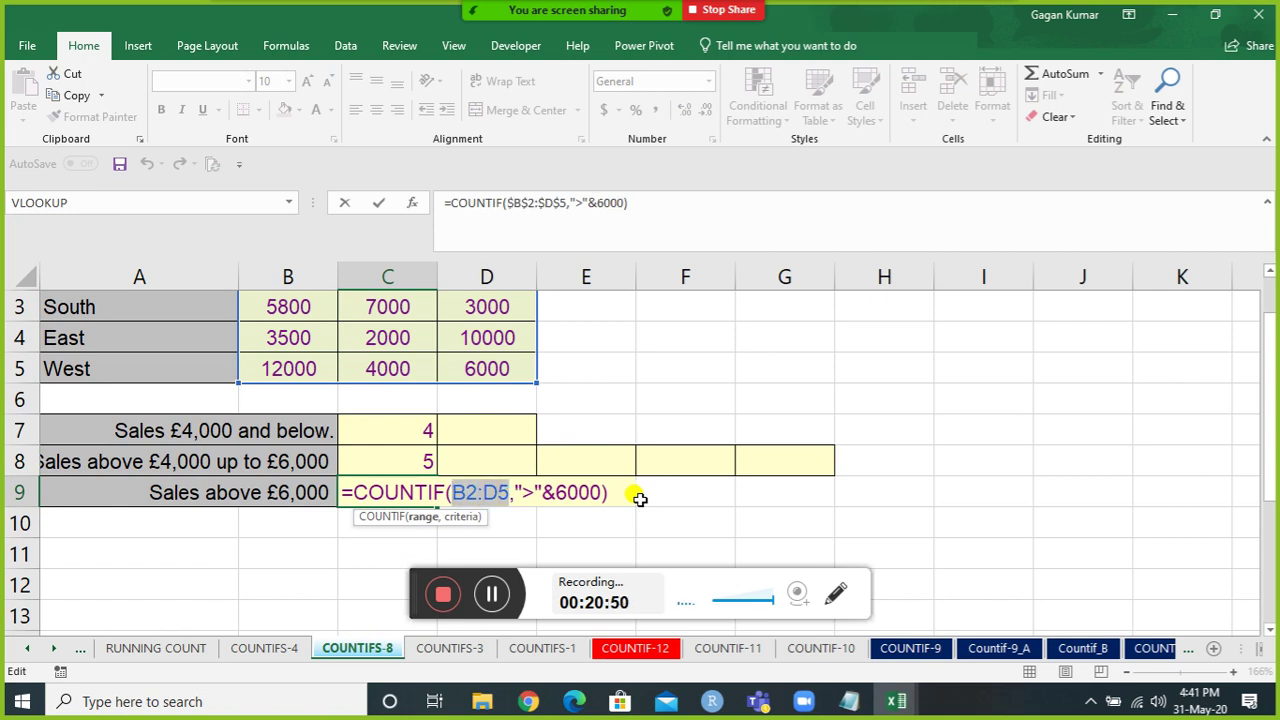
key("Return")
key("Up")
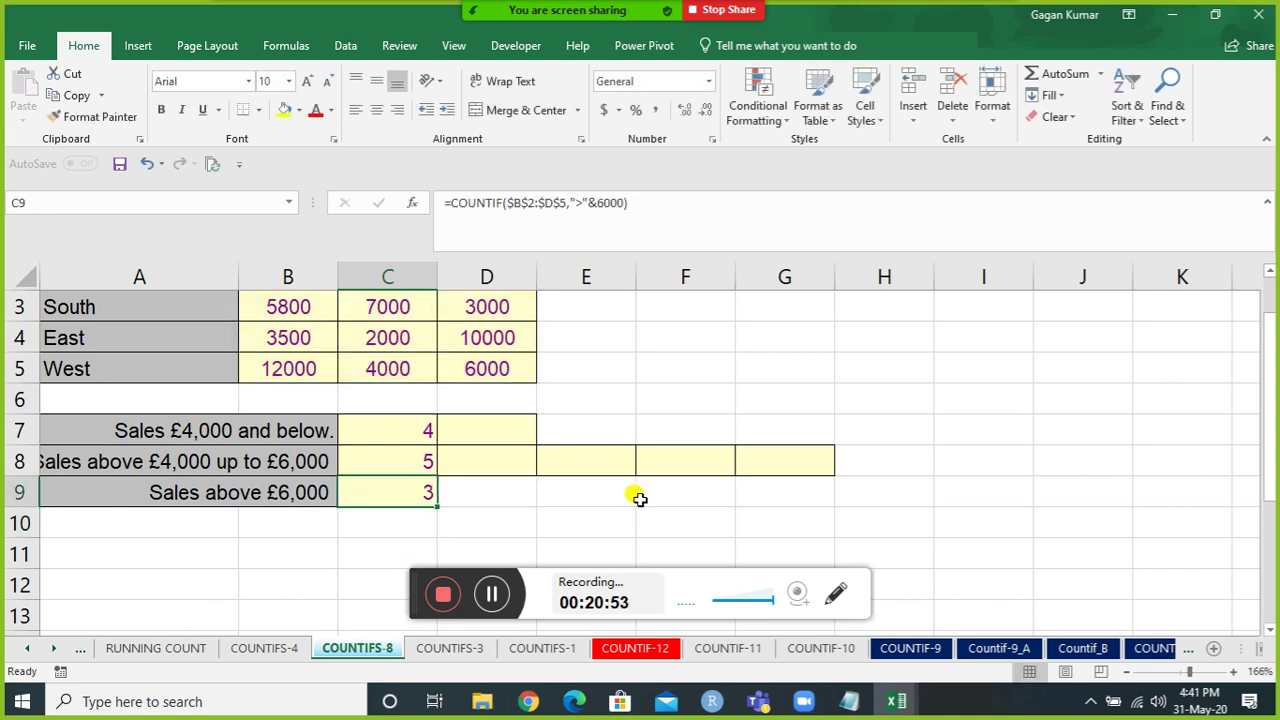
Look over the Feb sales column and review the COUNTIF formula in C7 and its label, leaving the formula unchanged.
key("Up")
key("Up")
key("Up")
key("Up")
key("Up")
key("Up")
key("Up")
key("Up")
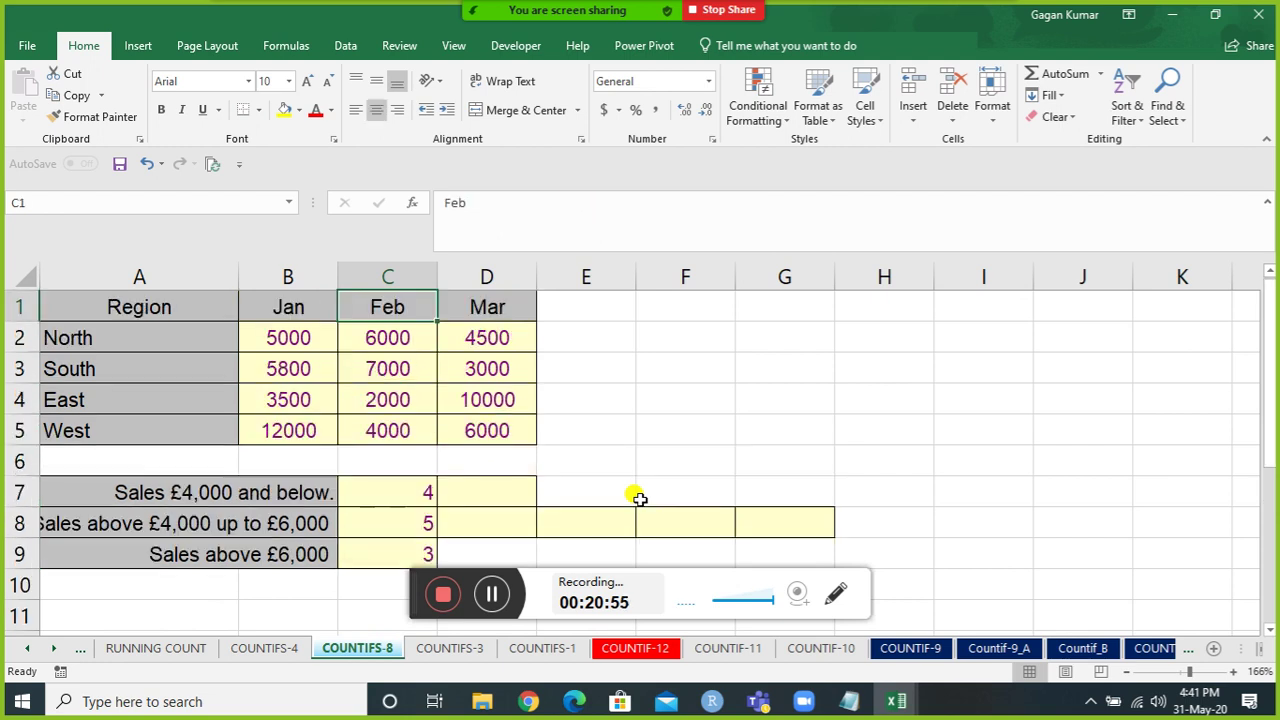
key("Down")
key("Down")
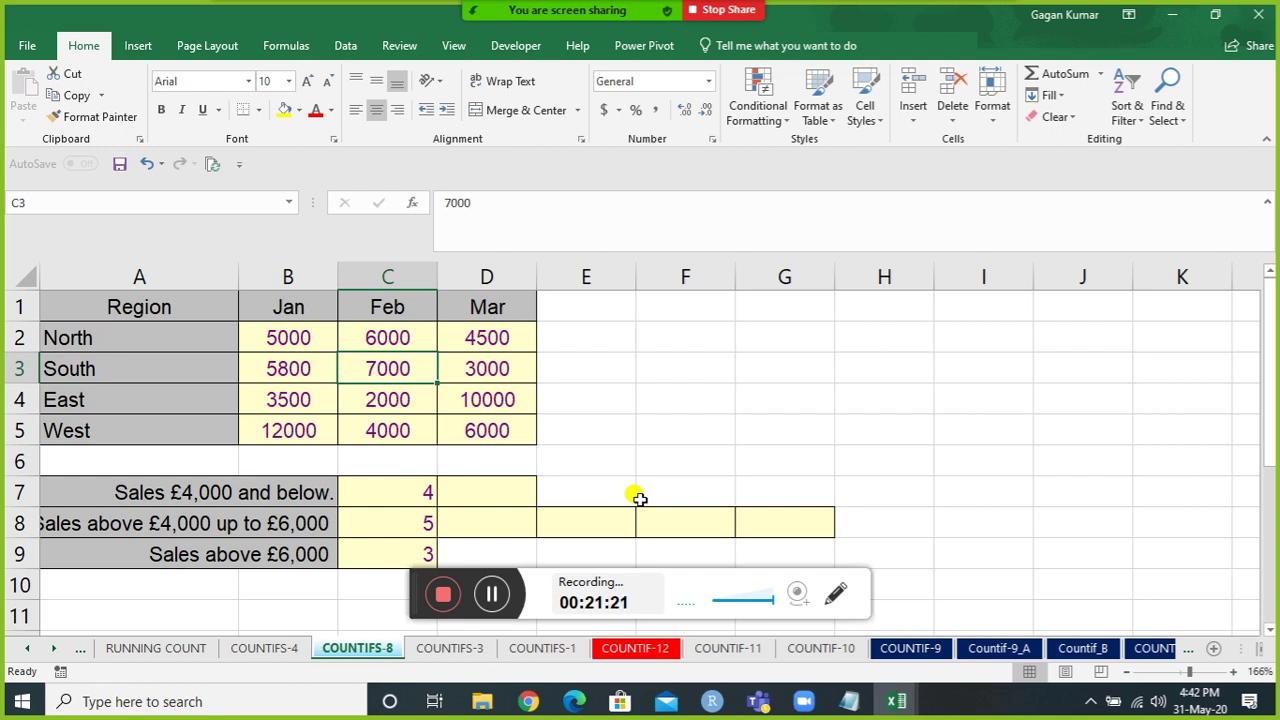
key("Down")
key("Down")
key("Down")
key("Down")
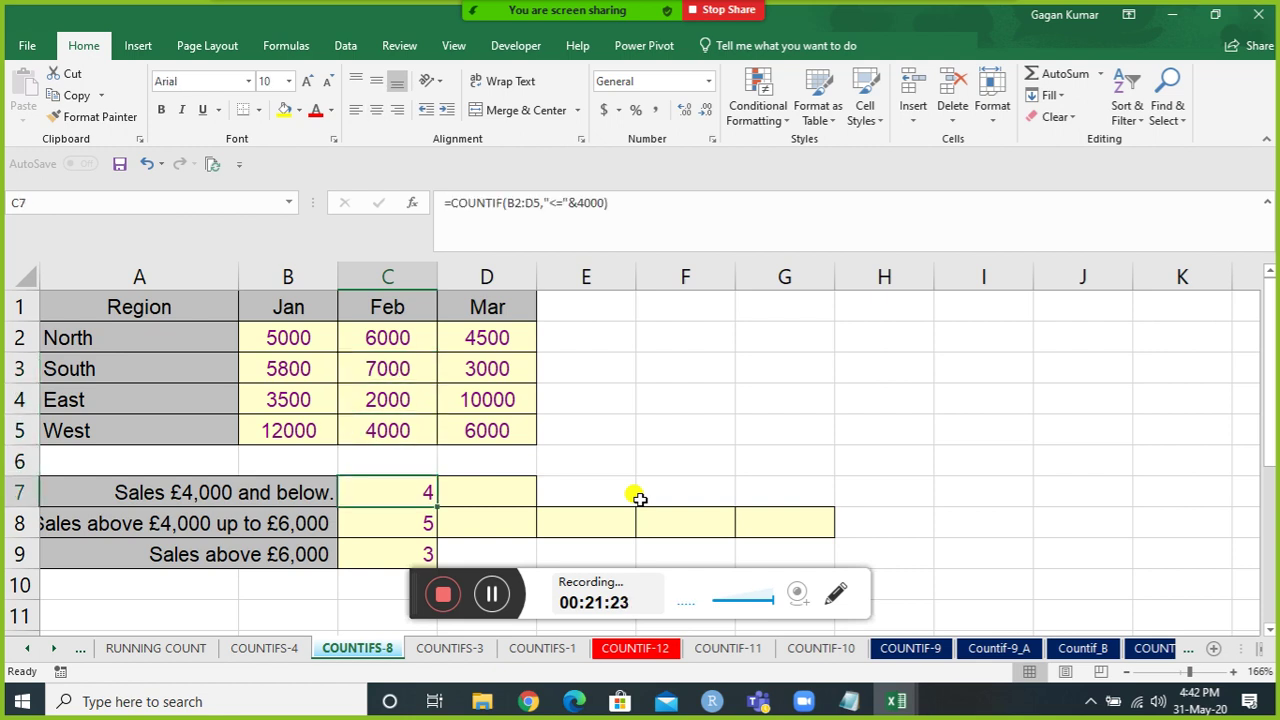
key("F2")
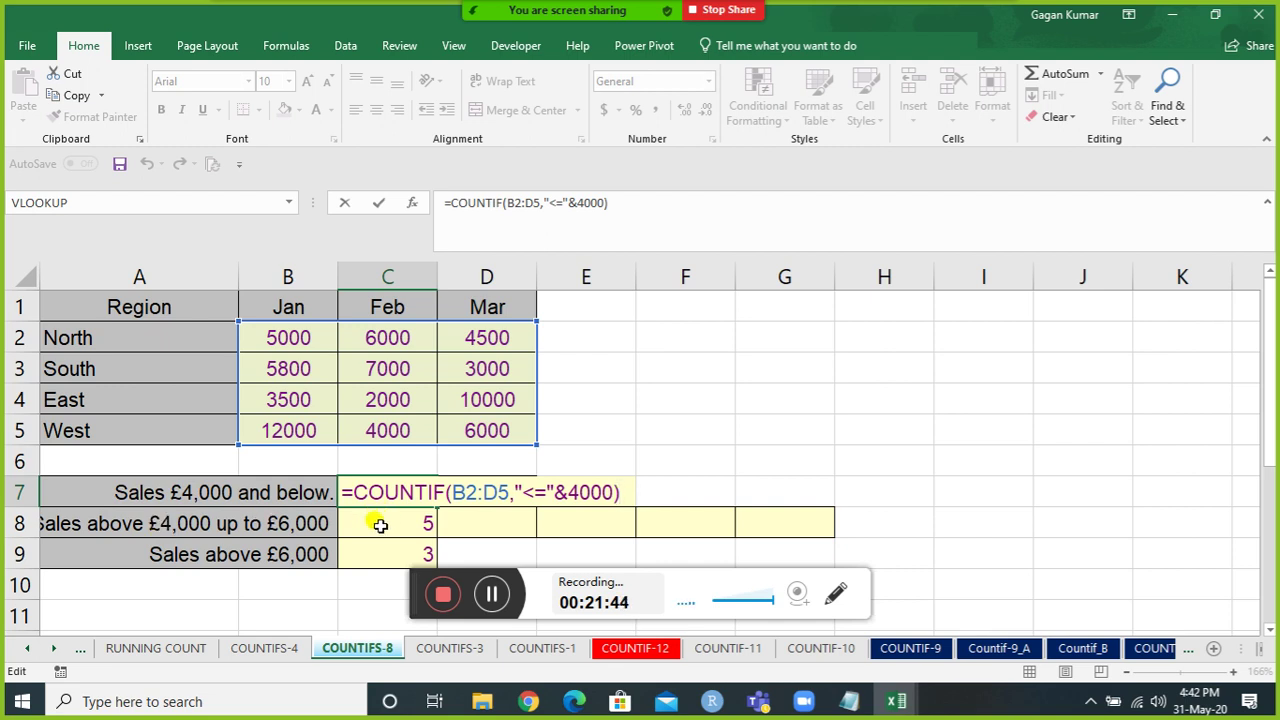
key("ctrl+Return")
left_click(145, 494)
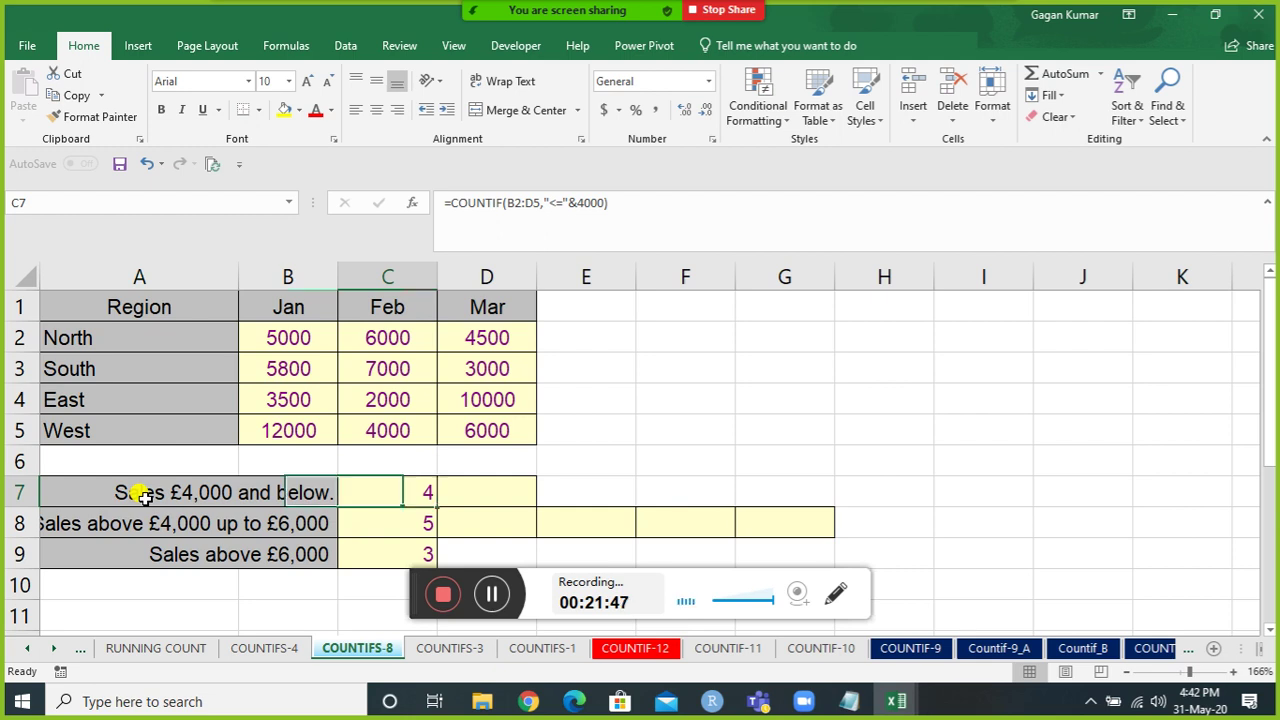
Review the three sales band labels in column A and the COUNTIF formula in C7.
key("Down")
key("Down")
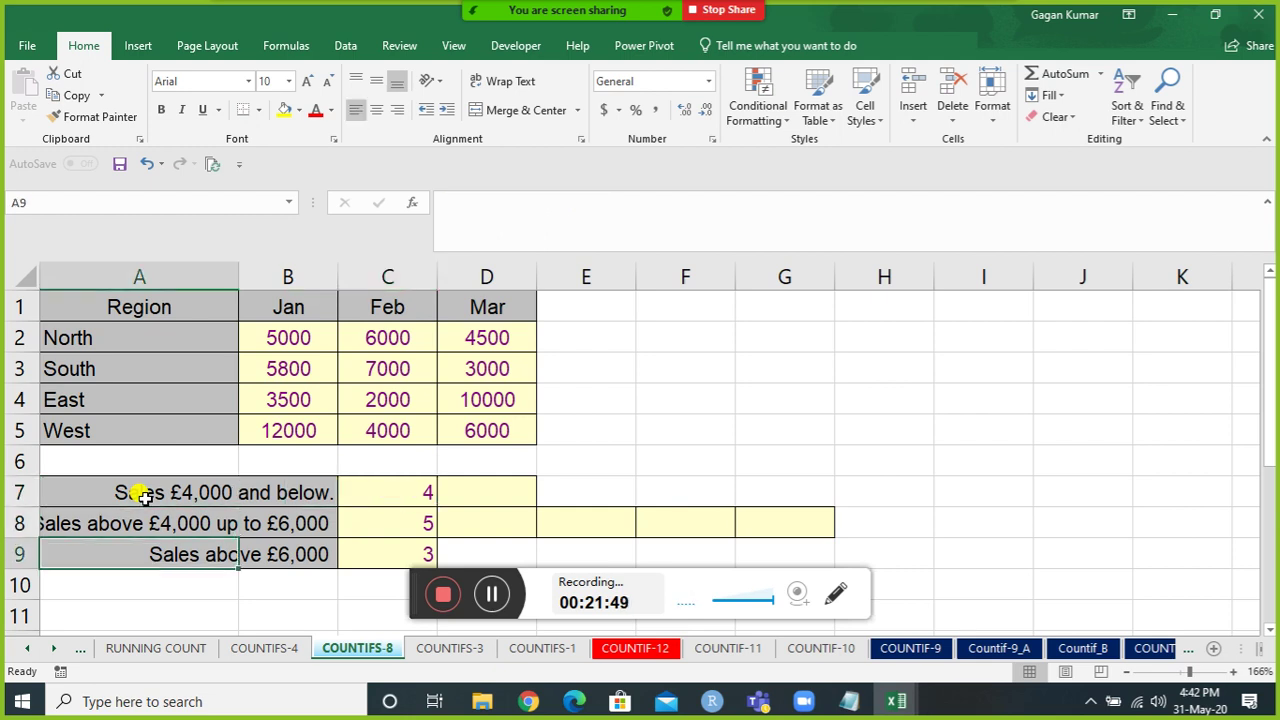
key("Right")
key("Up")
key("Up")
key("Left")
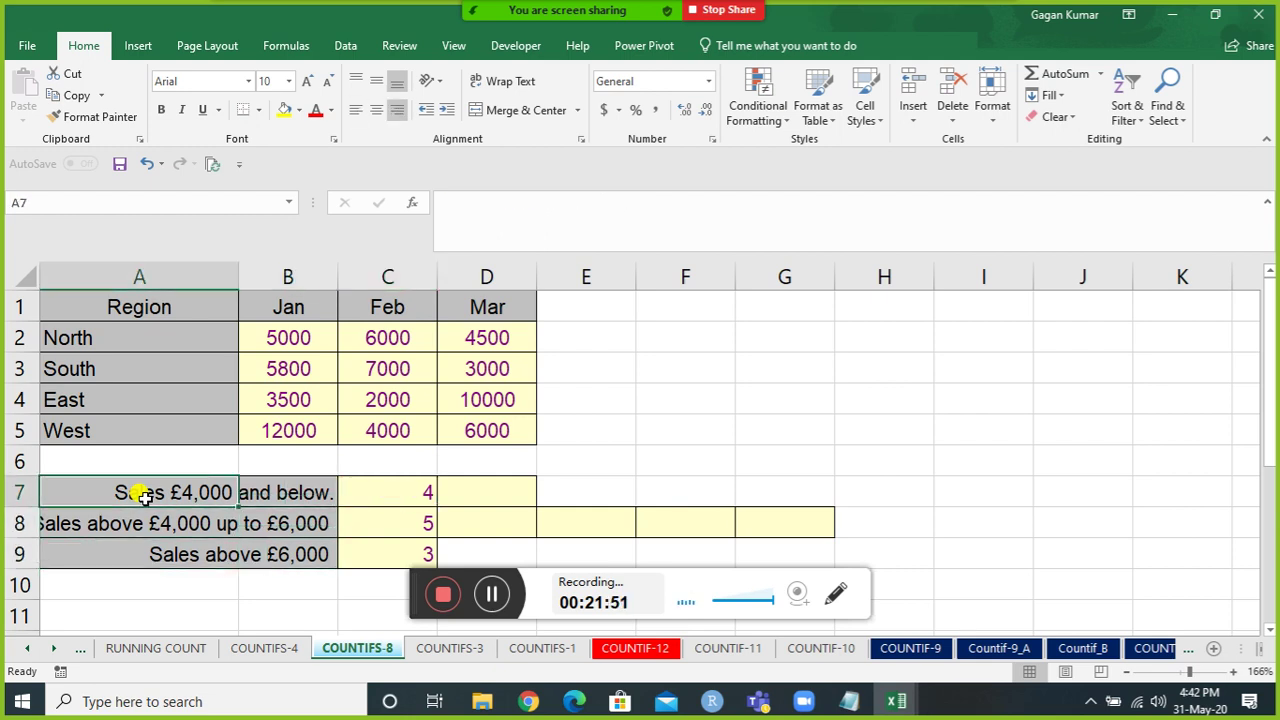
key("Right")
key("Right")
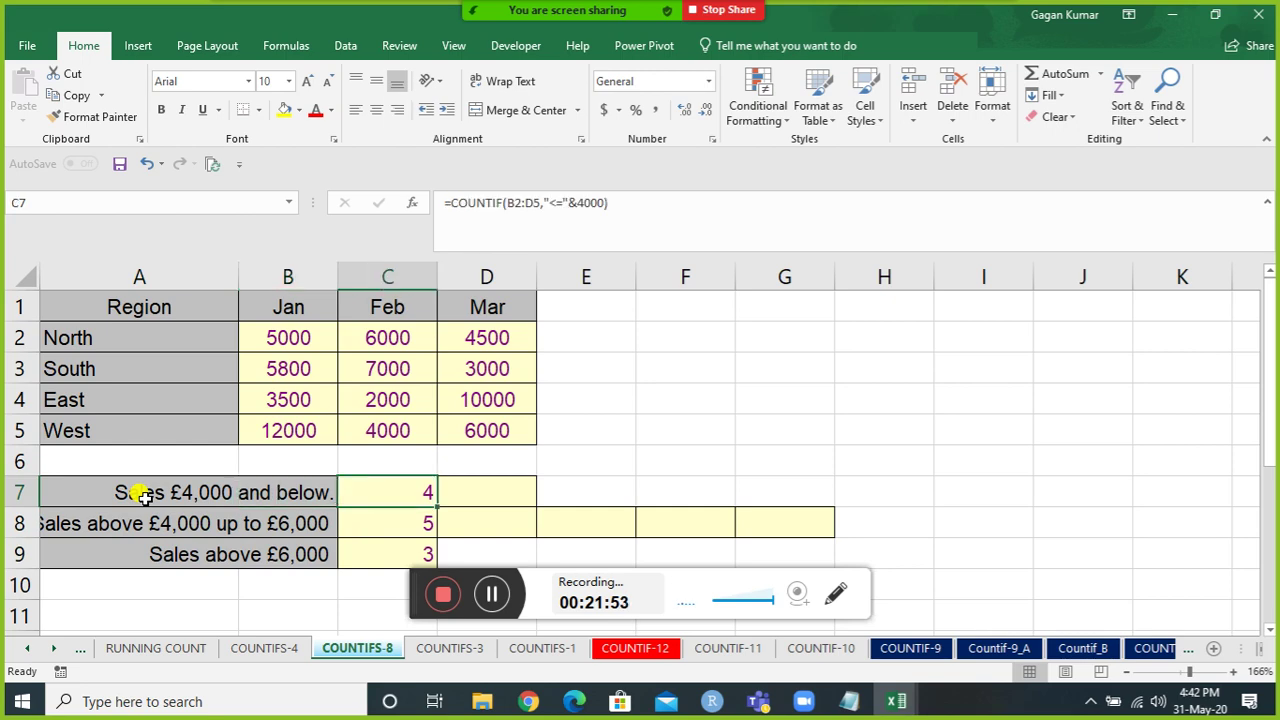
Examine the two-criteria COUNTIFS formula in E2 of the COUNTIFS-4 sheet, and return to the COUNTIFS-8 sheet.
left_click(268, 648)
left_click(597, 337)
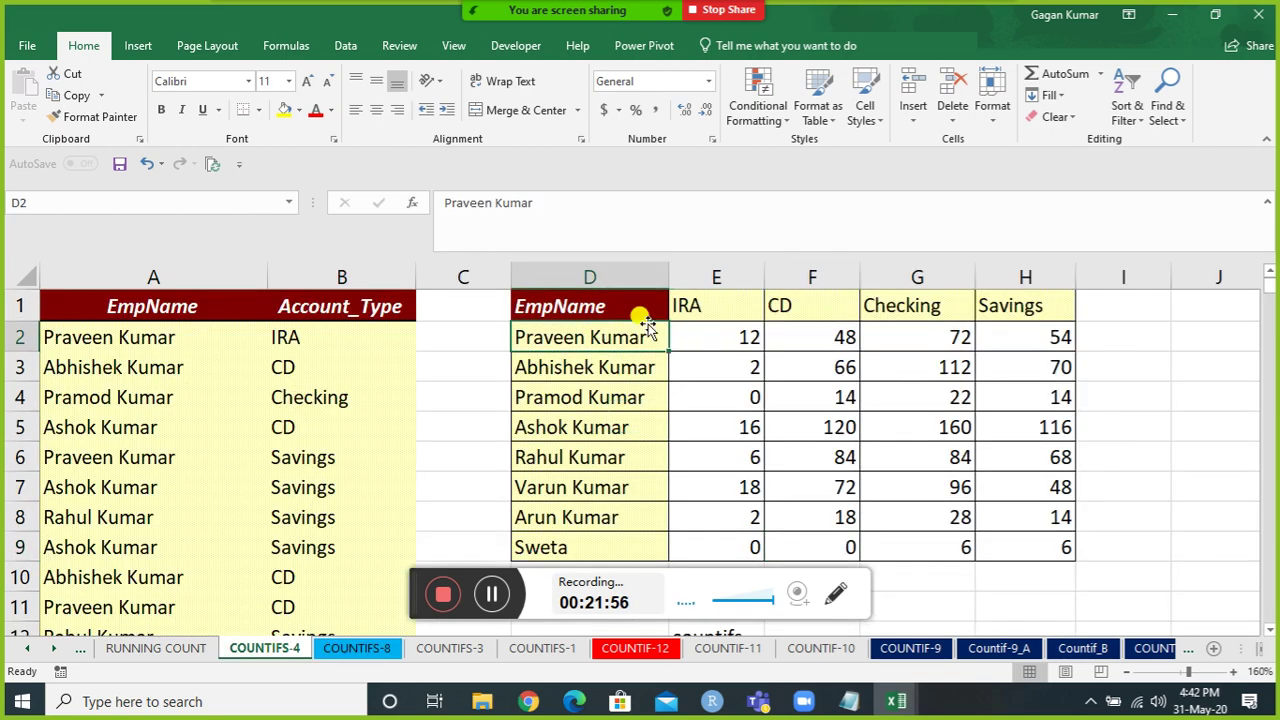
left_click(712, 310)
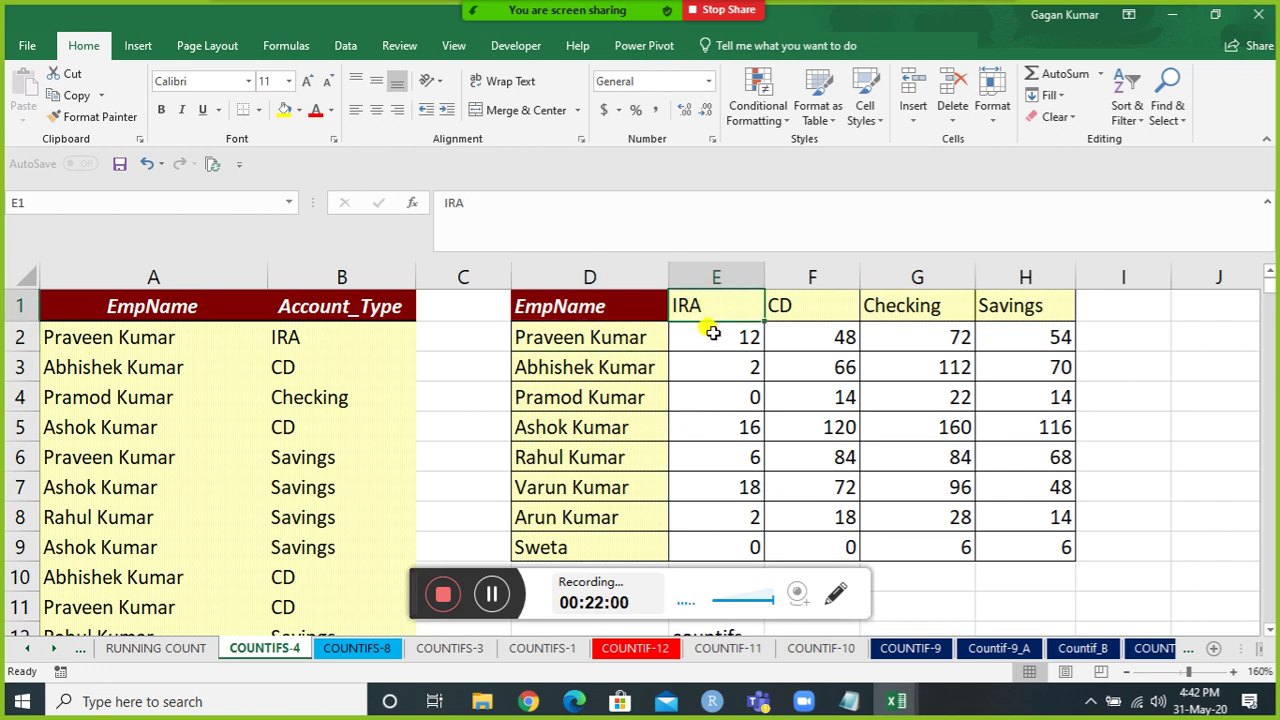
left_click(713, 334)
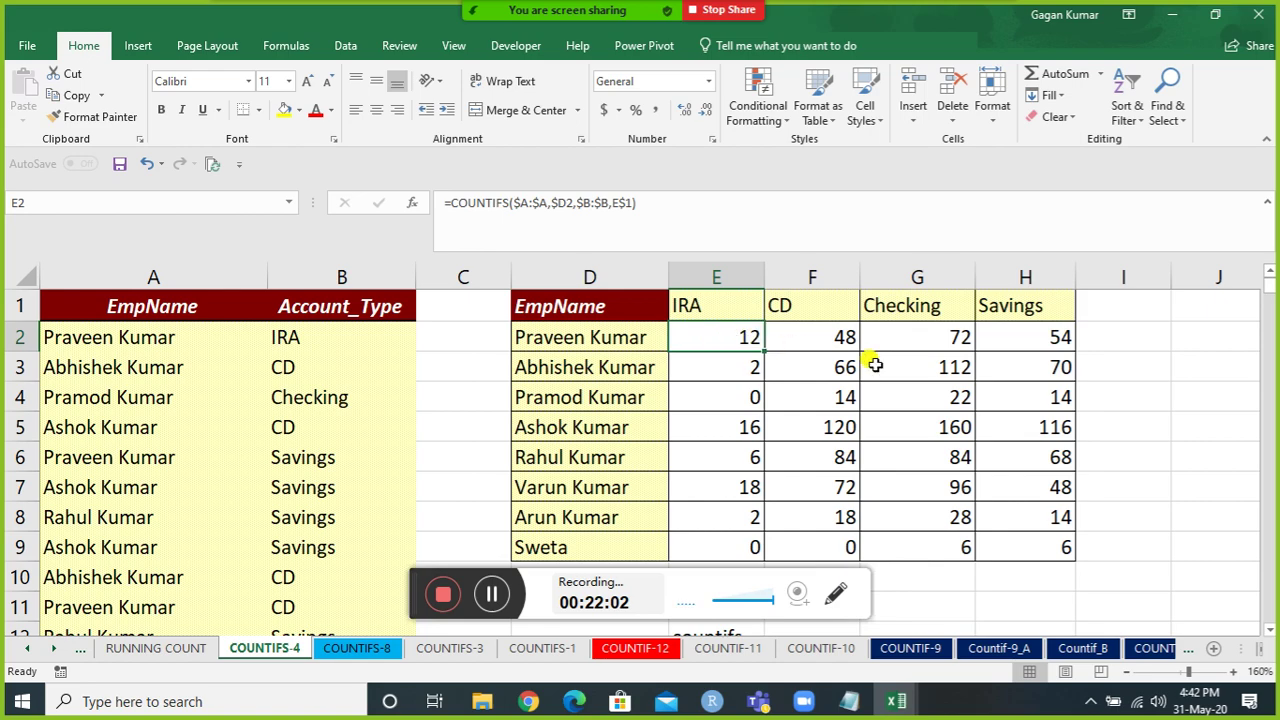
left_click(360, 648)
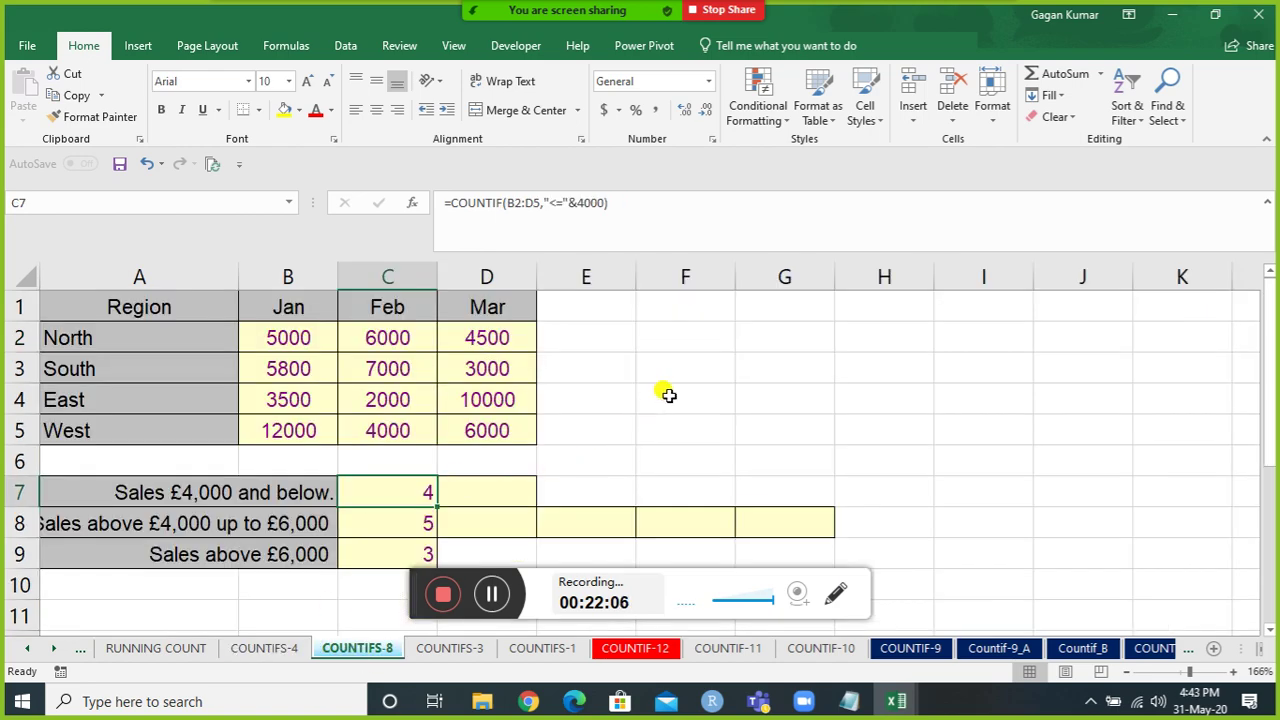
left_click(148, 487)
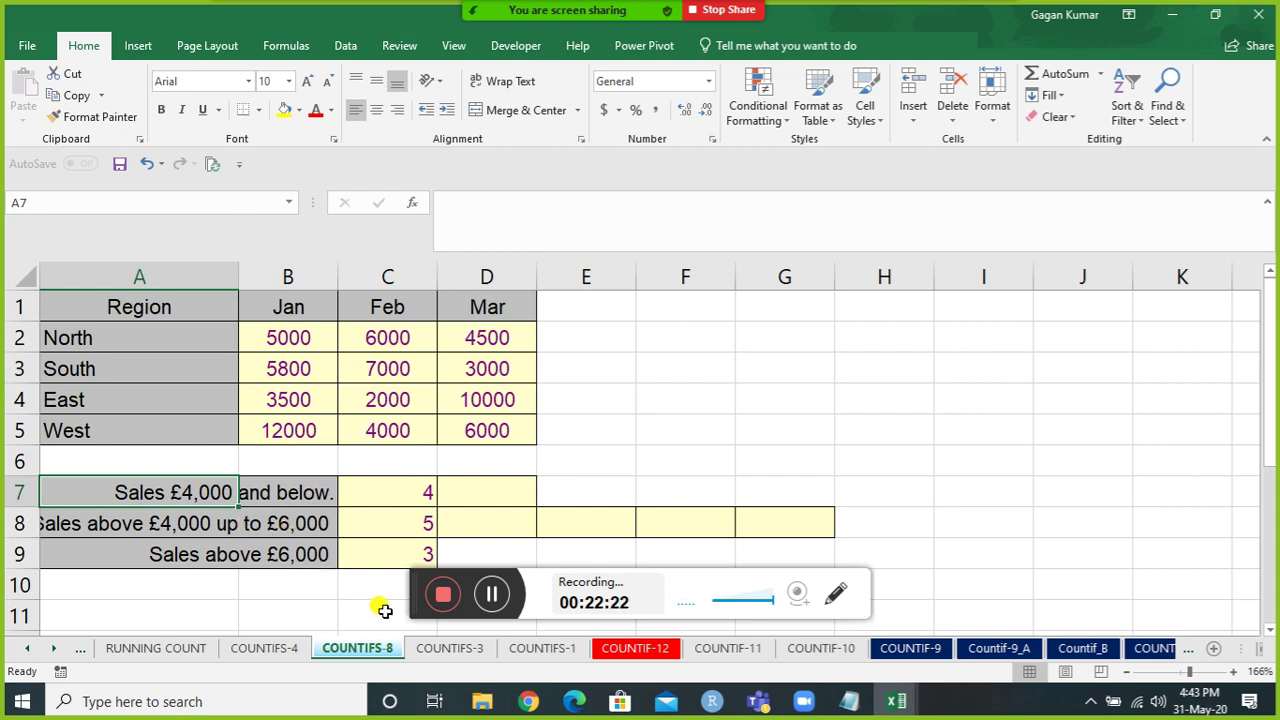
Open the COUNTIFS-3 sheet and look over the Agent, AcctType and OpenedBy columns of the account data.
left_click(446, 650)
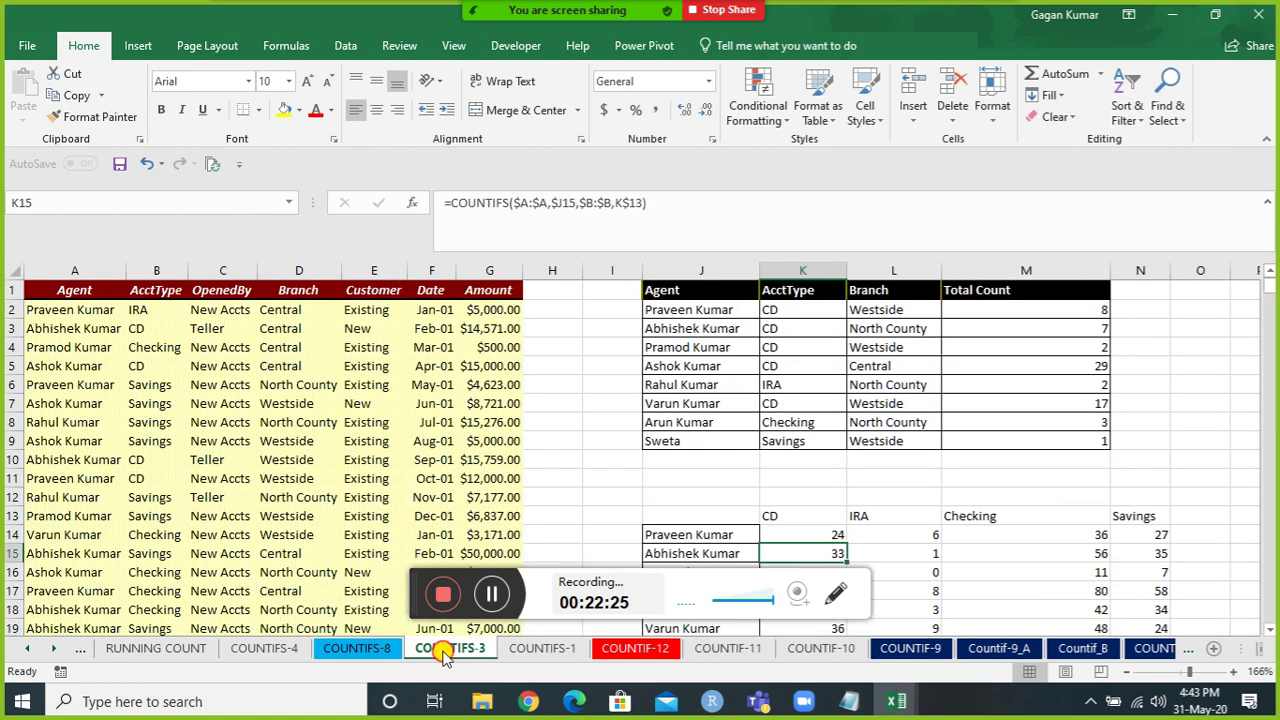
left_click(360, 484)
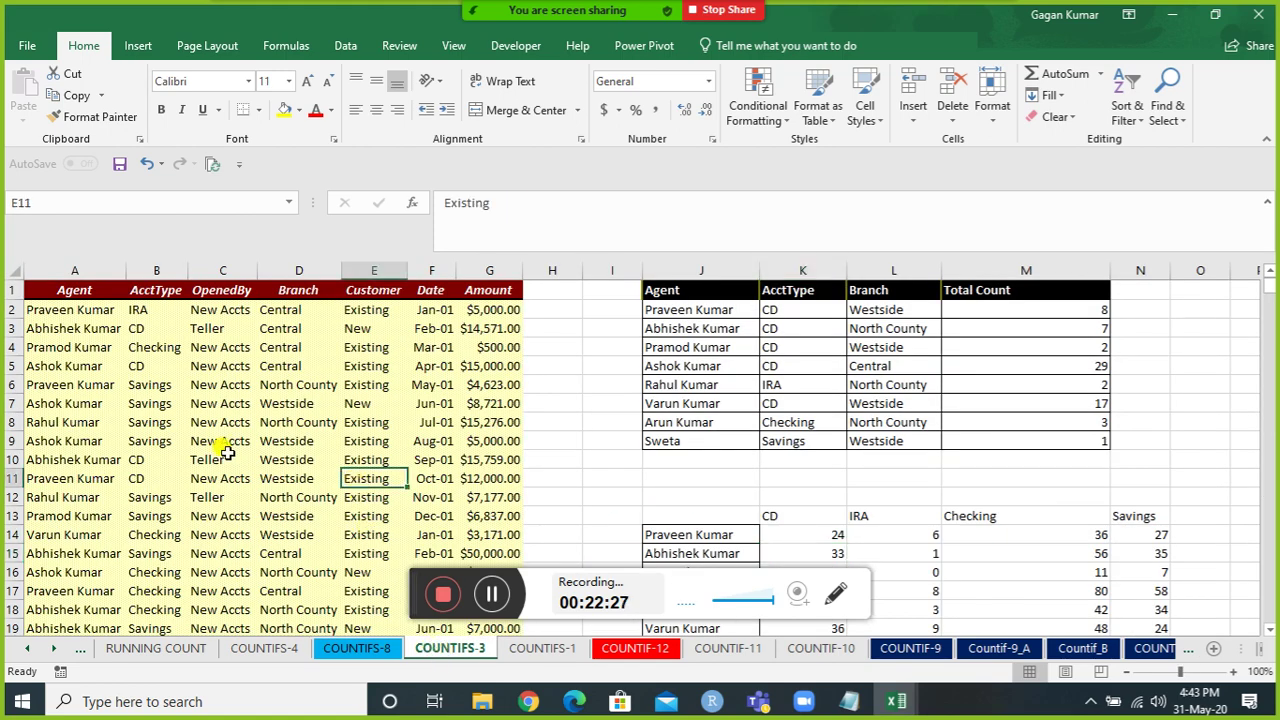
key("ctrl+Left")
key("Up")
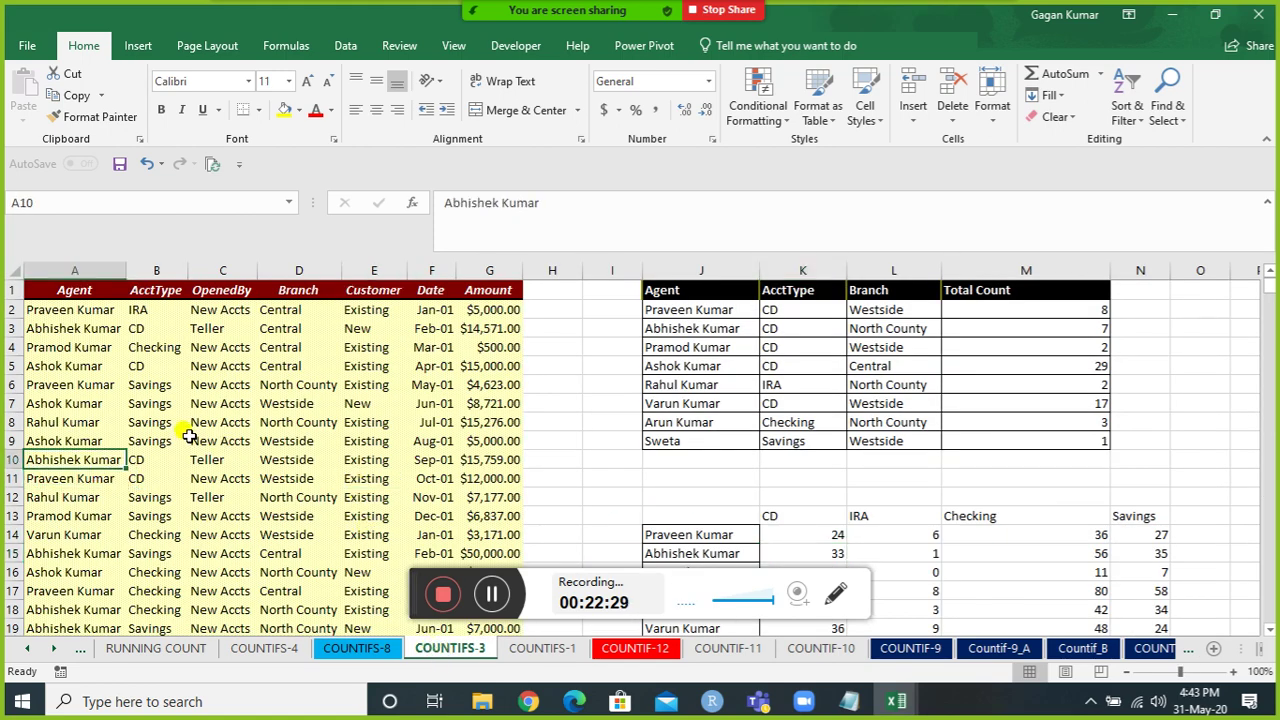
key("ctrl+Up")
key("Down")
key("Down")
key("Down")
key("Right")
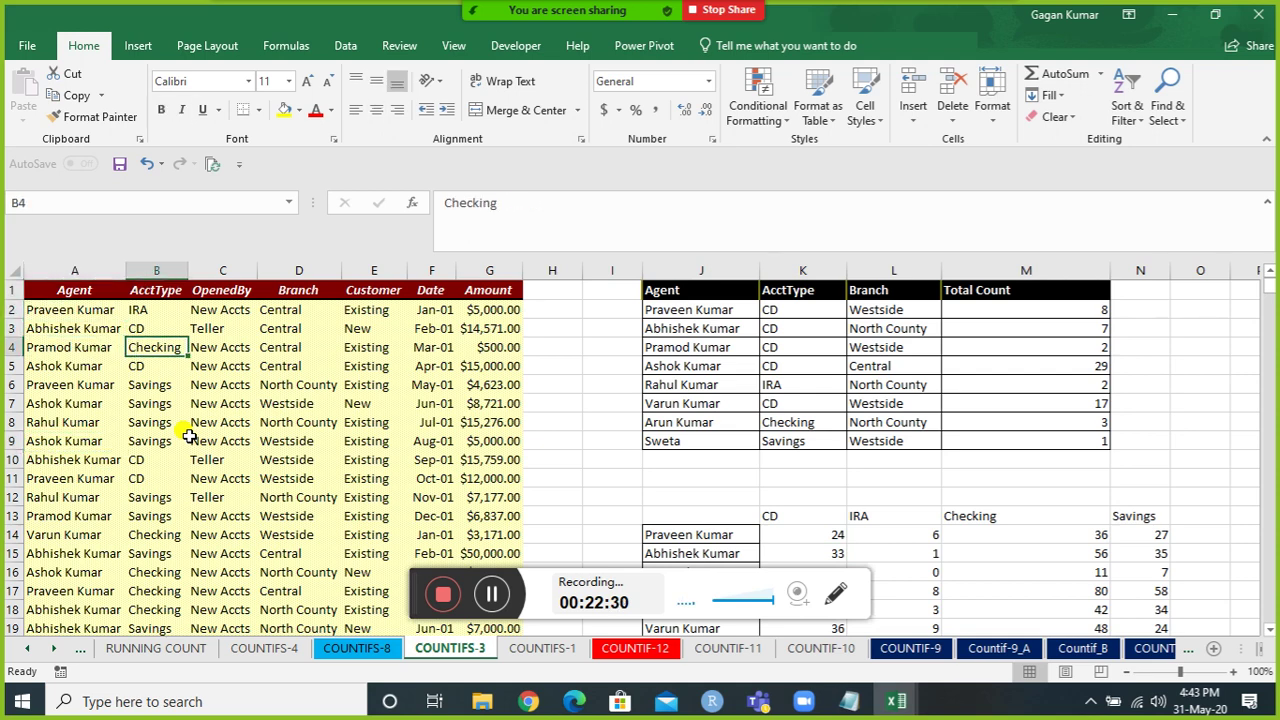
key("Up")
key("Up")
key("Down")
key("Down")
key("Down")
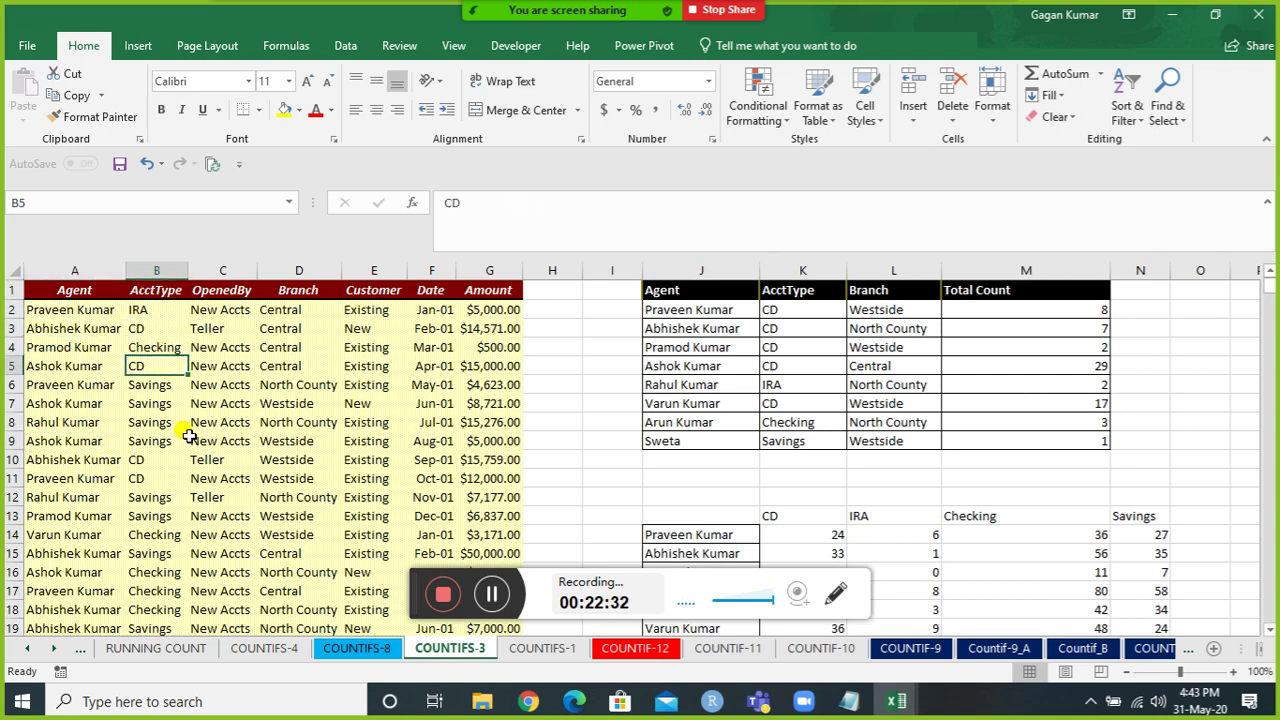
key("Right")
key("Up")
key("Up")
key("Up")
key("Up")
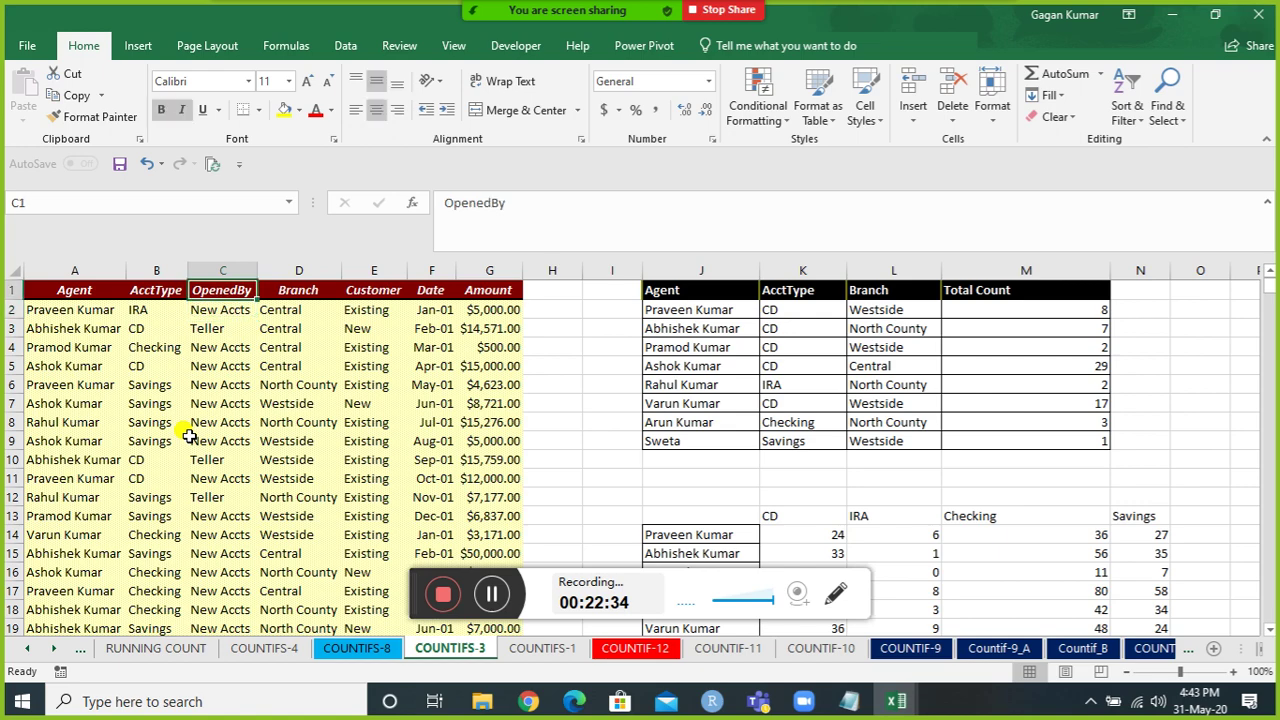
Add filters to the account data and examine the distinct values listed for OpenedBy, Branch and Customer.
key("alt+d")
key("f")
key("f")
key("alt+Down")
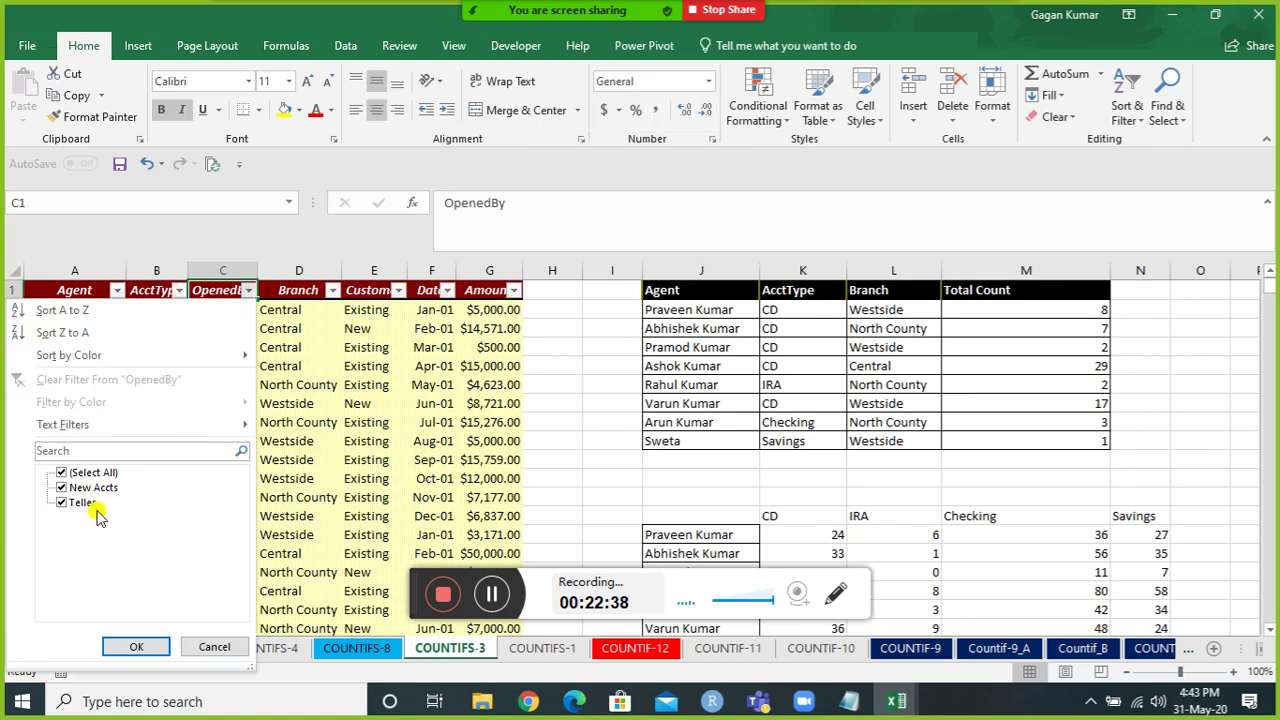
key("Escape")
key("Right")
key("alt+Down")
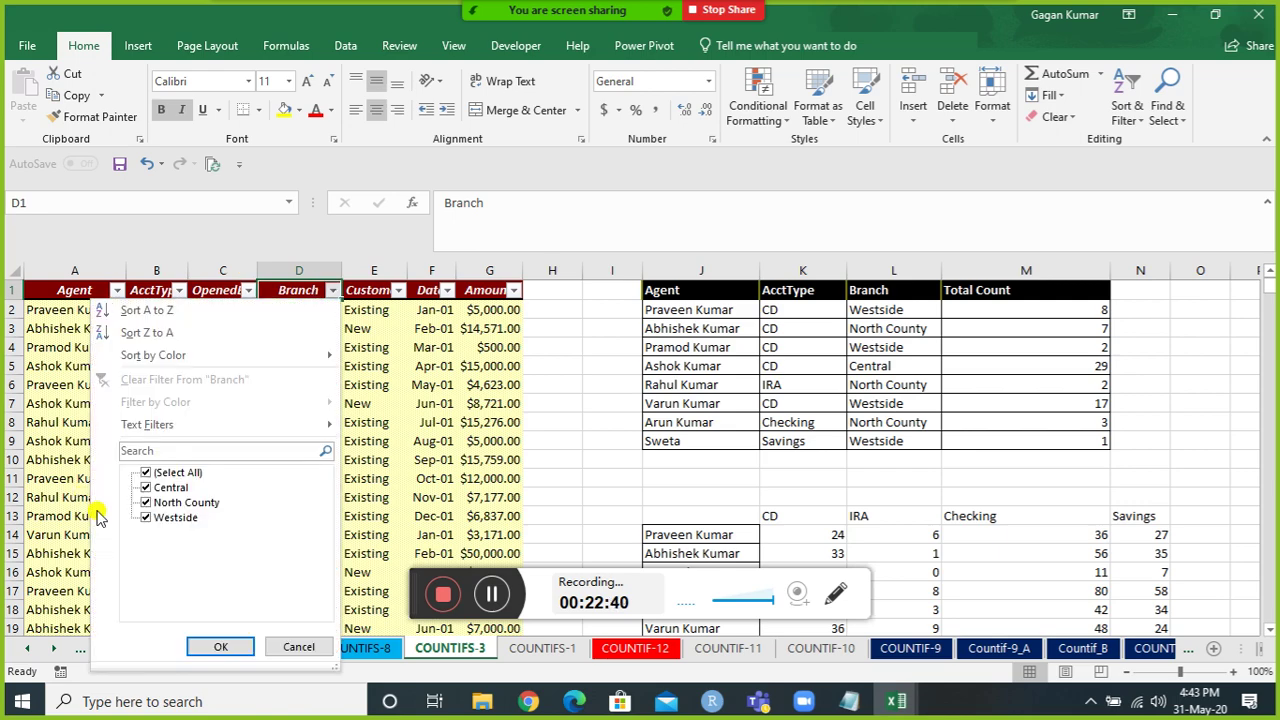
key("Escape")
key("Right")
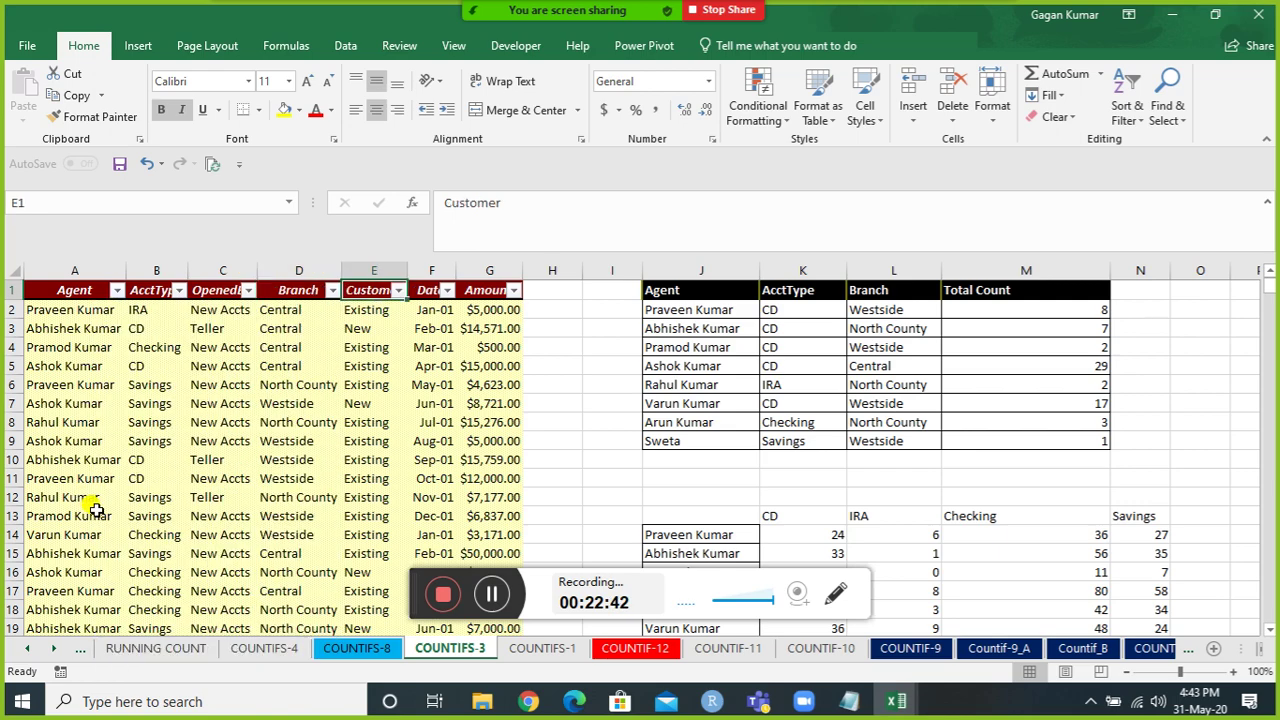
key("alt+Down")
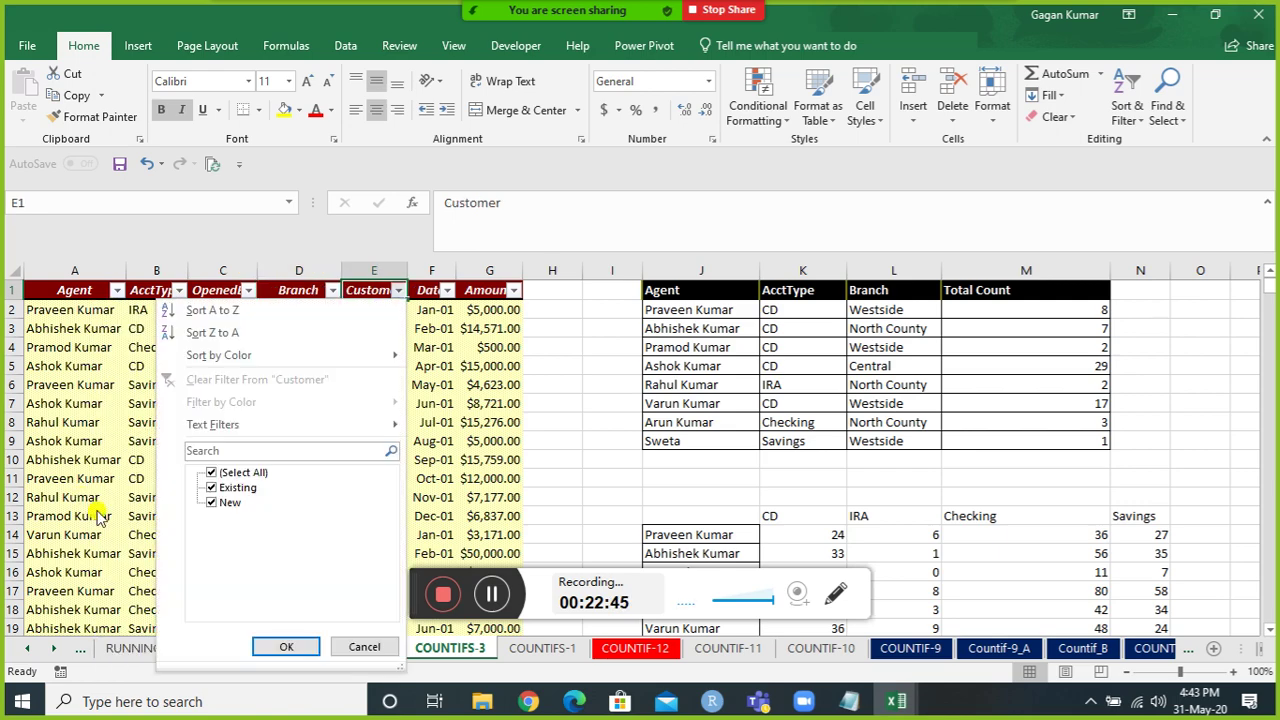
Examine the filter values of the Date and Amount columns and remove the filters from the data.
key("Escape")
key("Right")
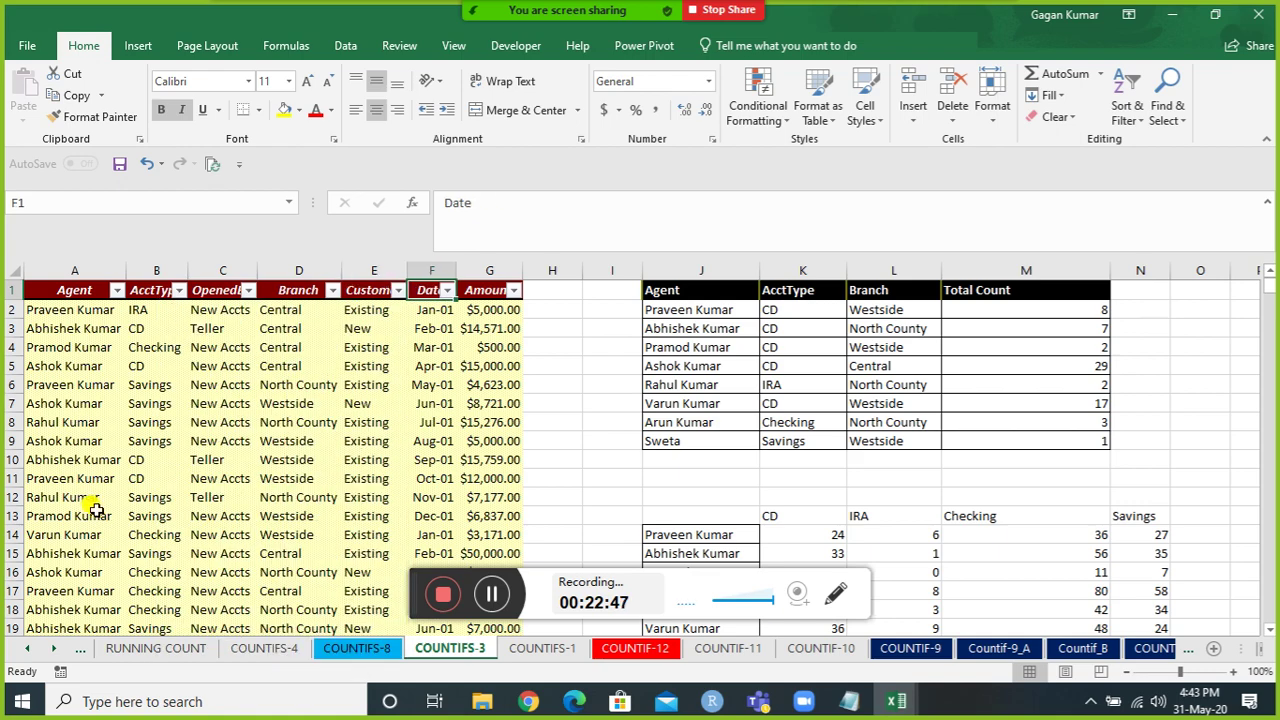
key("alt+Down")
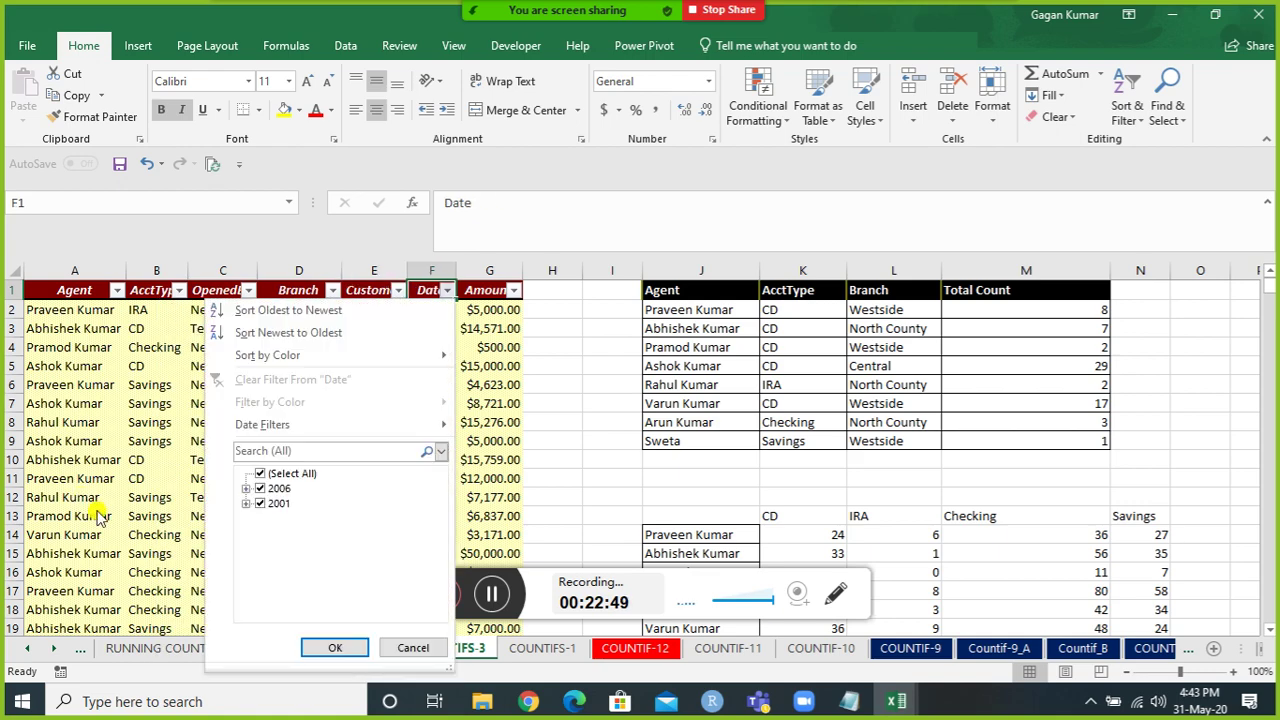
key("Escape")
key("Right")
key("alt+Down")
key("Escape")
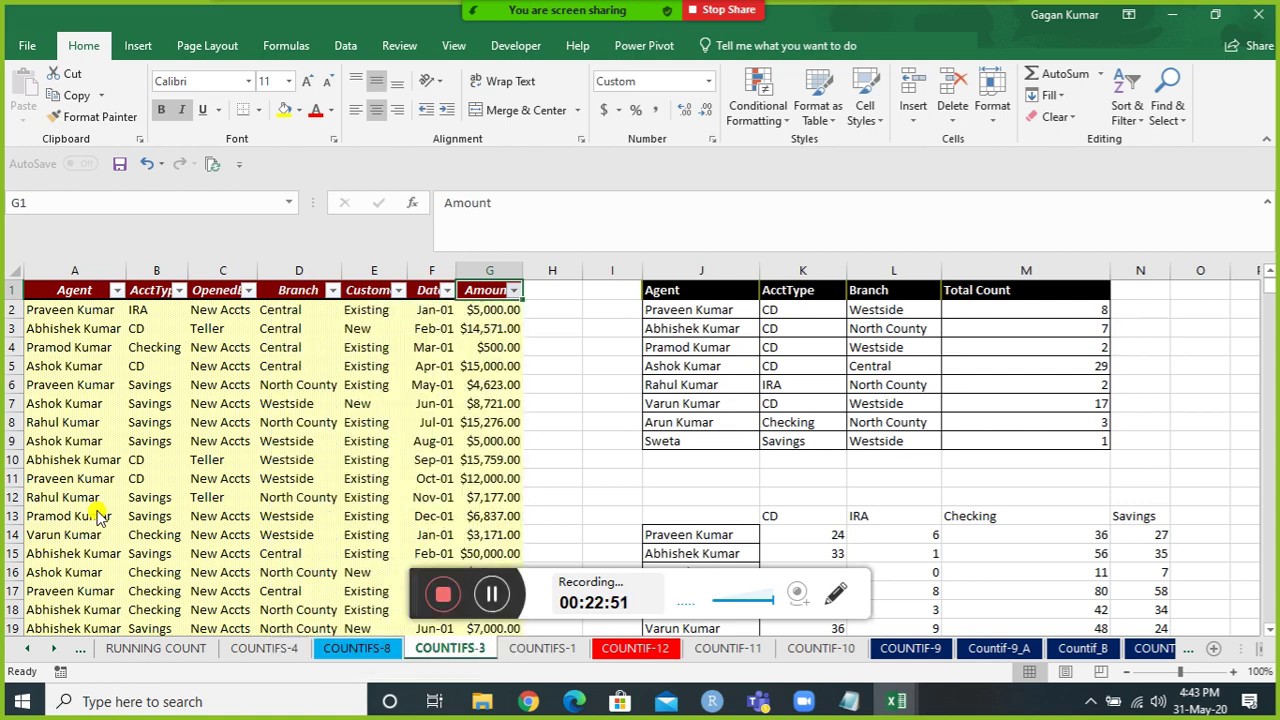
key("ctrl+shift+l")
key("Down")
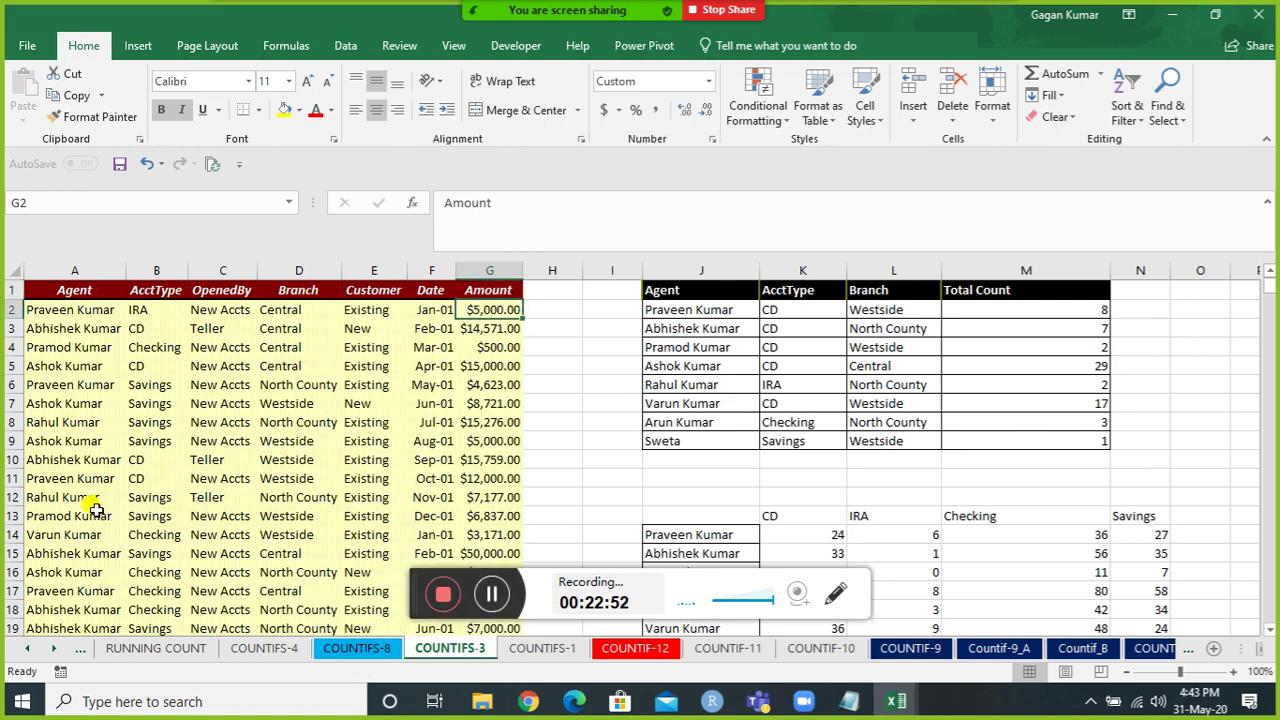
Clear the existing COUNTIFS formulas from the Total Count column, M2:M9.
key("Right")
key("Down")
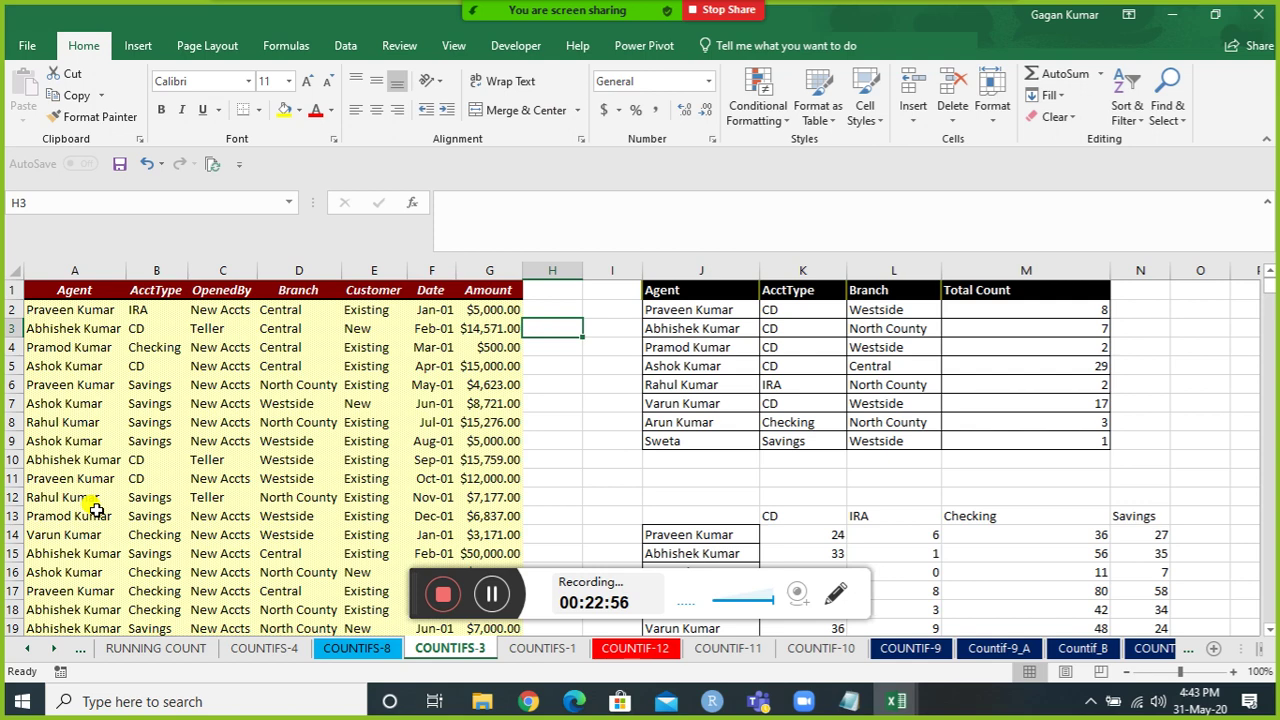
key("Right")
key("Right")
key("Right")
key("Right")
key("Right")
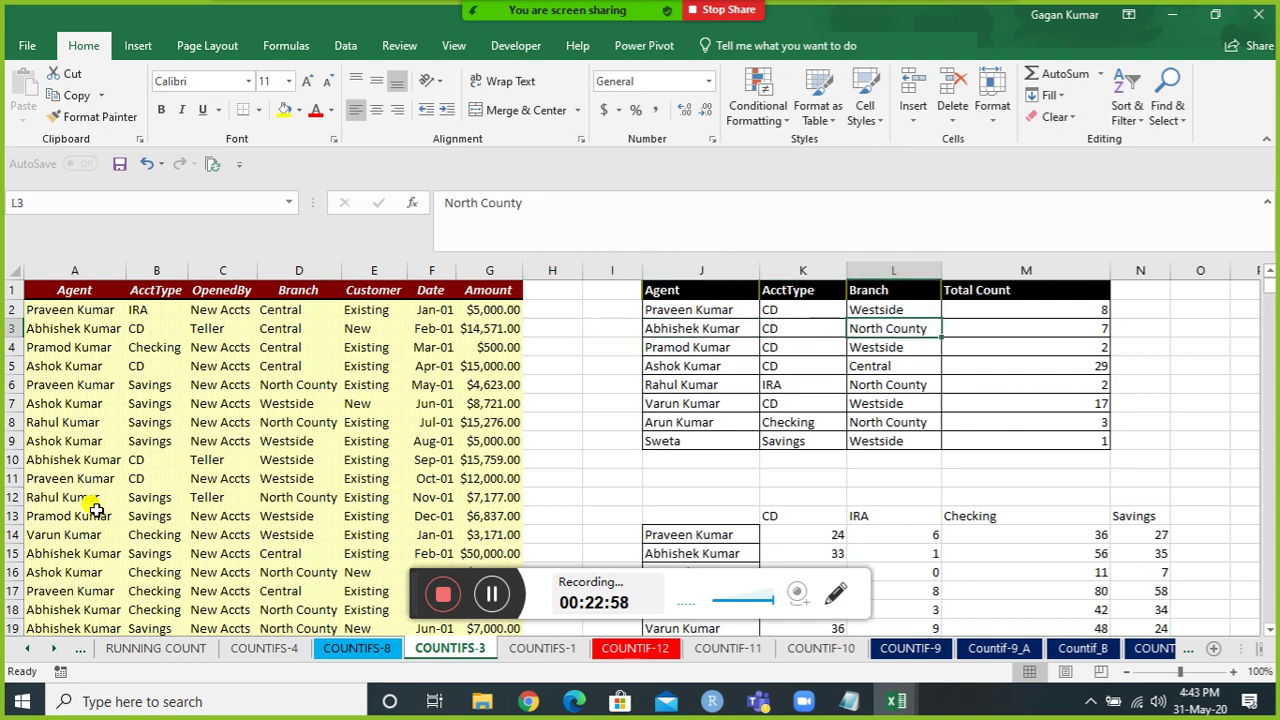
key("Up")
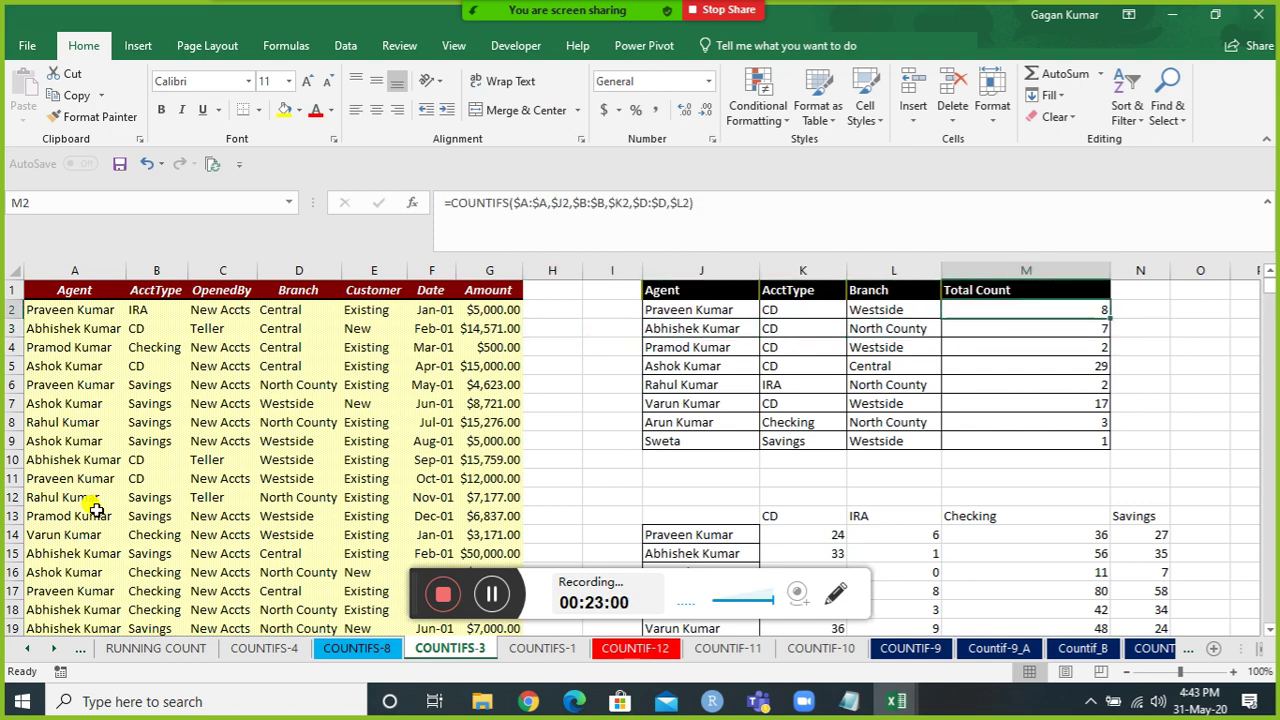
key("Up")
key("Down")
key("ctrl+shift+Down")
key("Delete")
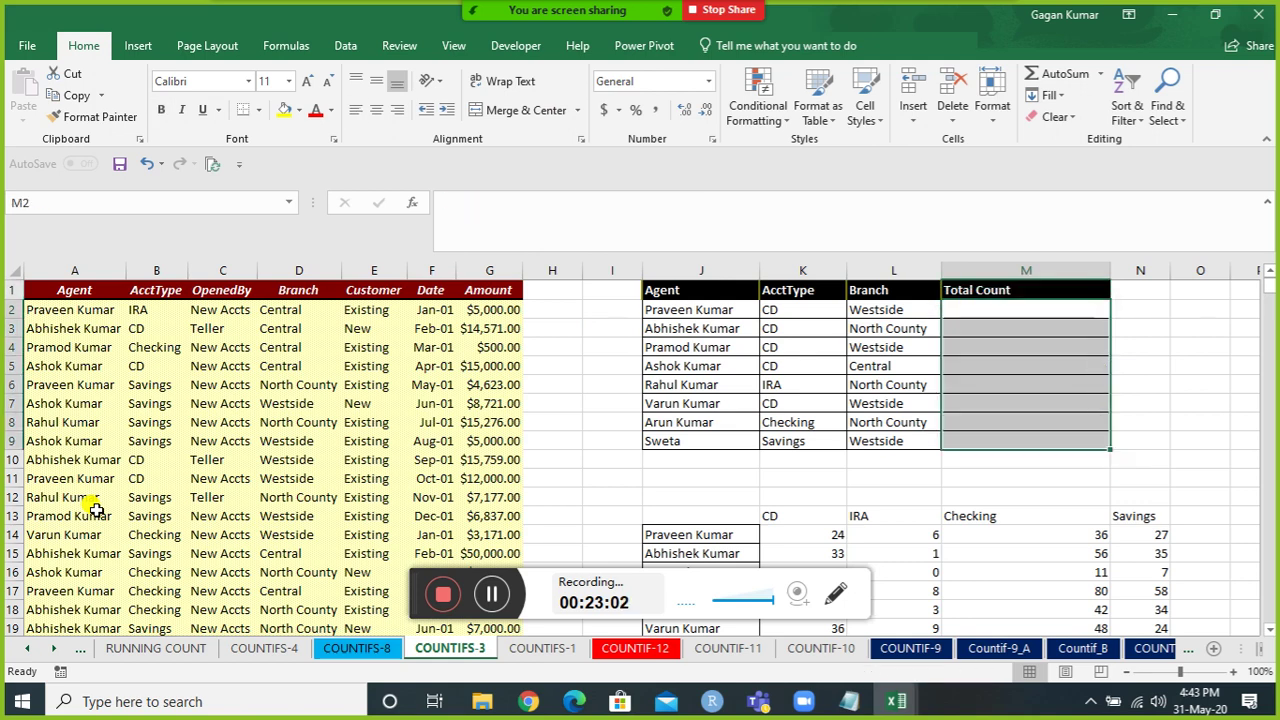
Review the Agent, AcctType and Branch criteria in row 2 of the summary table.
key("Left")
key("Left")
key("Left")
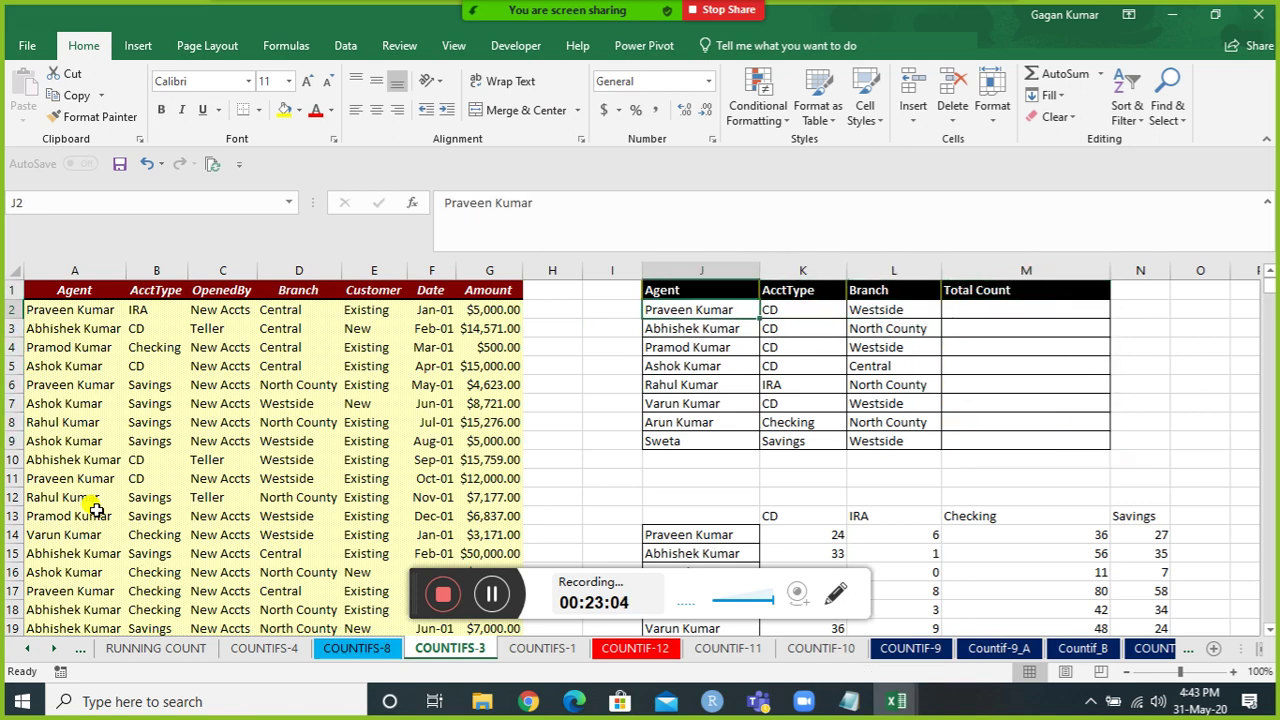
key("Up")
key("Down")
key("Right")
key("Up")
key("Down")
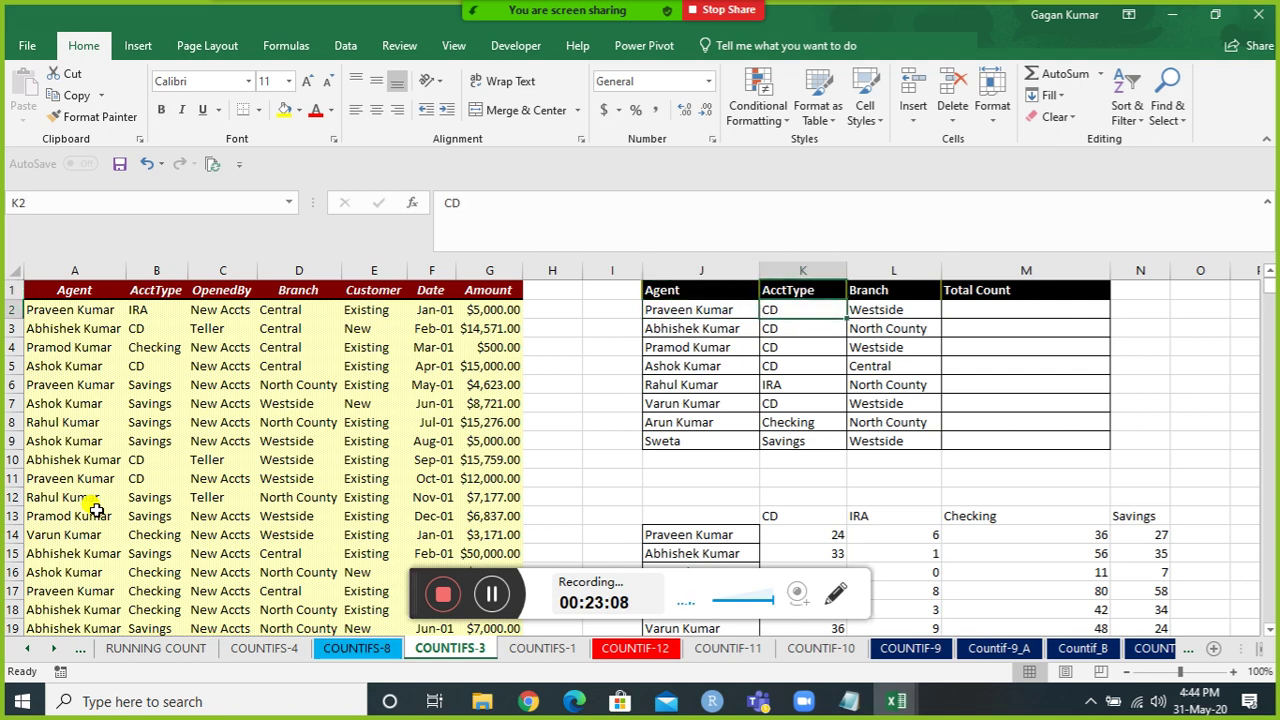
key("Right")
key("Up")
key("Down")
key("Right")
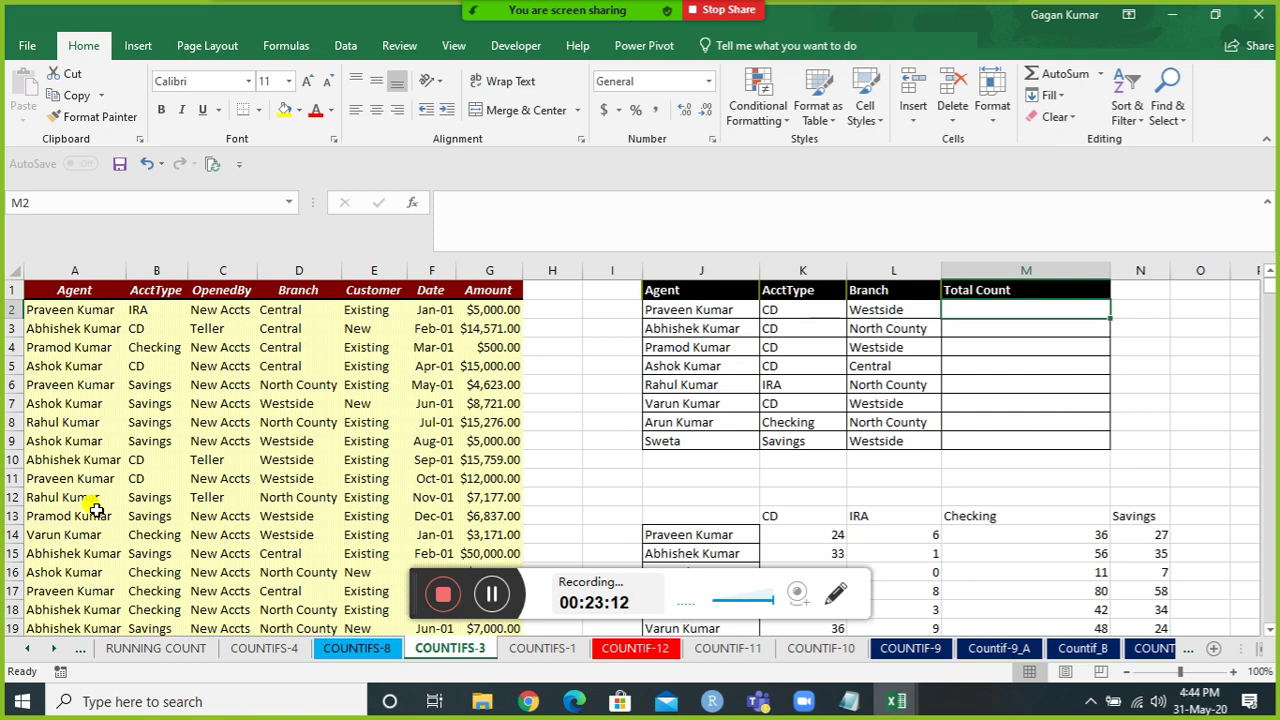
Turn on filters for the account data table in columns A to G.
key("ctrl+Left")
key("ctrl+Left")
key("ctrl+Left")
key("ctrl+Left")
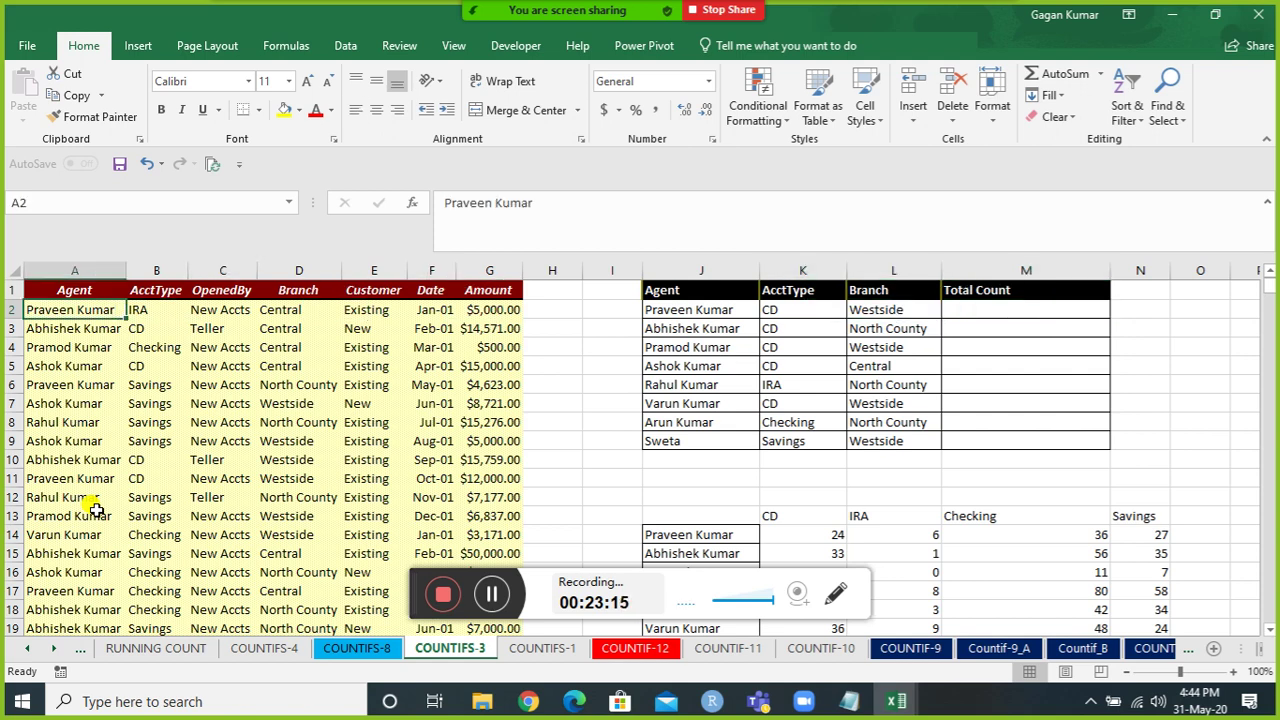
key("Right")
key("Right")
key("Right")
key("Right")
key("Right")
key("ctrl+Left")
key("Up")
key("ctrl+shift+l")
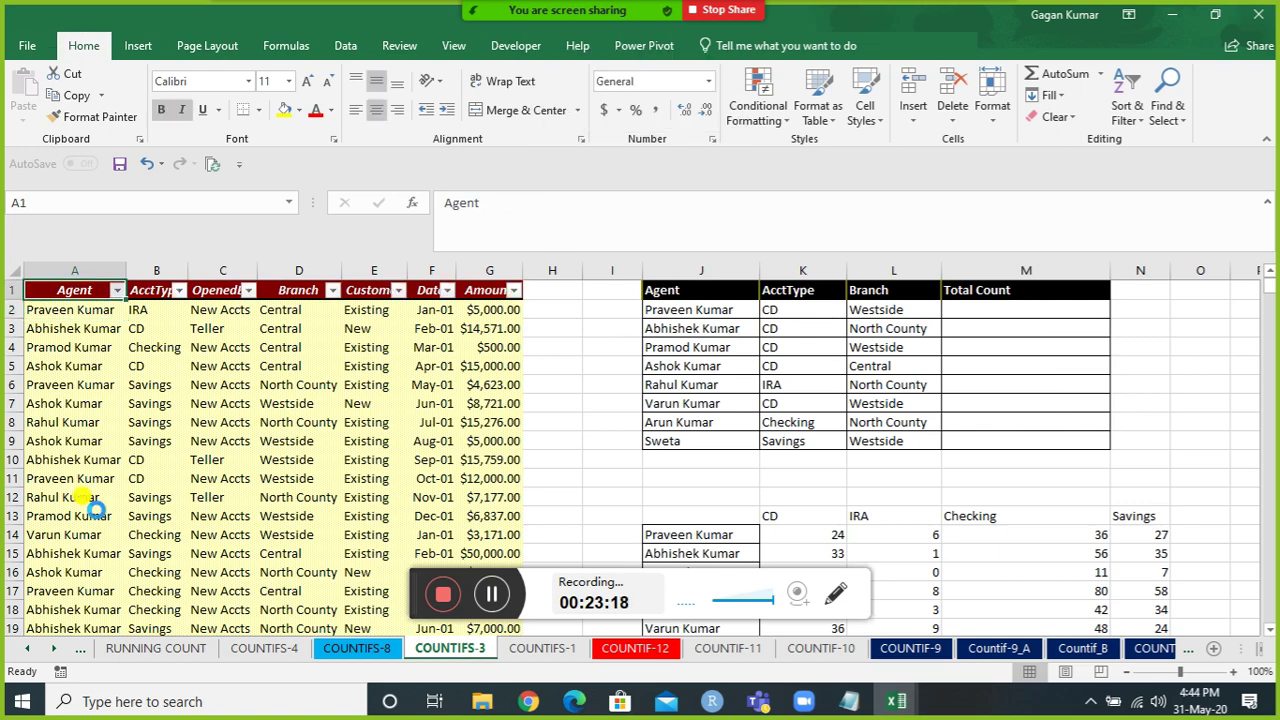
Filter the Agent column to show only the agent named in J2.
key("alt+Down")
key("Tab")
key("space")
key("Down")
key("Down")
key("Down")
key("Down")
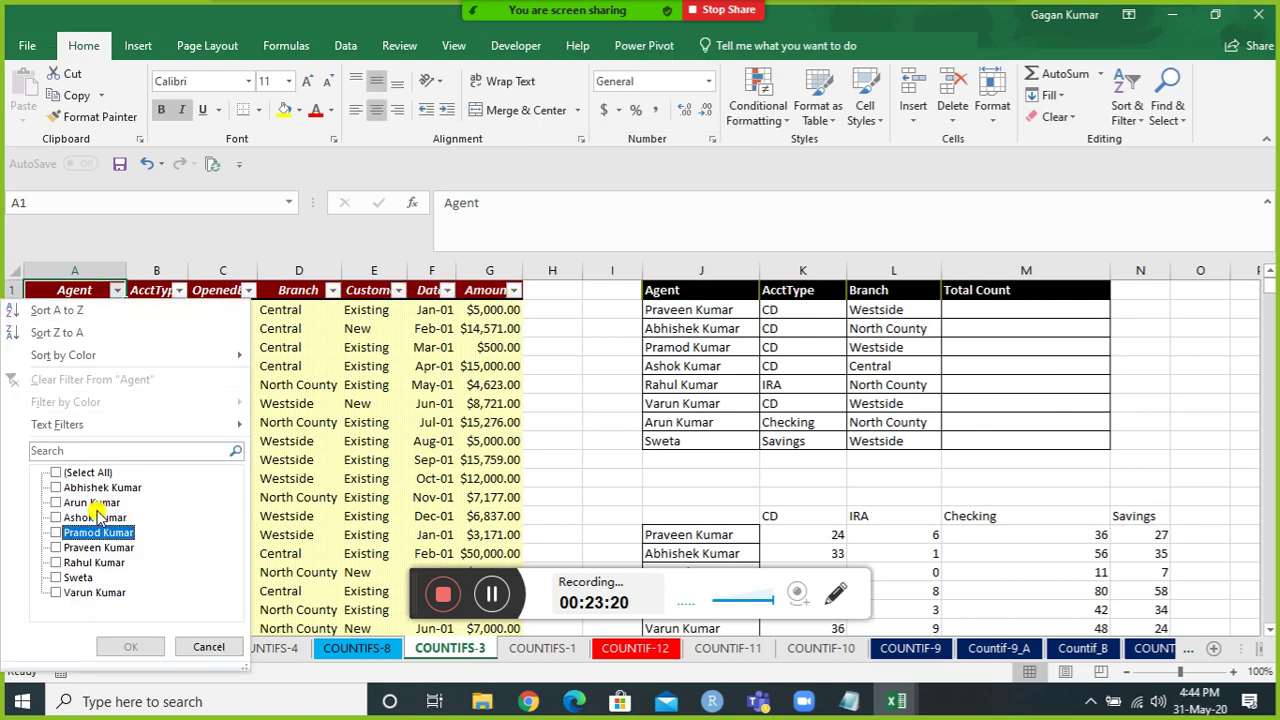
key("Down")
key("space")
key("Return")
Filter the AcctType column to show only CD accounts.
key("Right")
key("alt+Down")
key("Down")
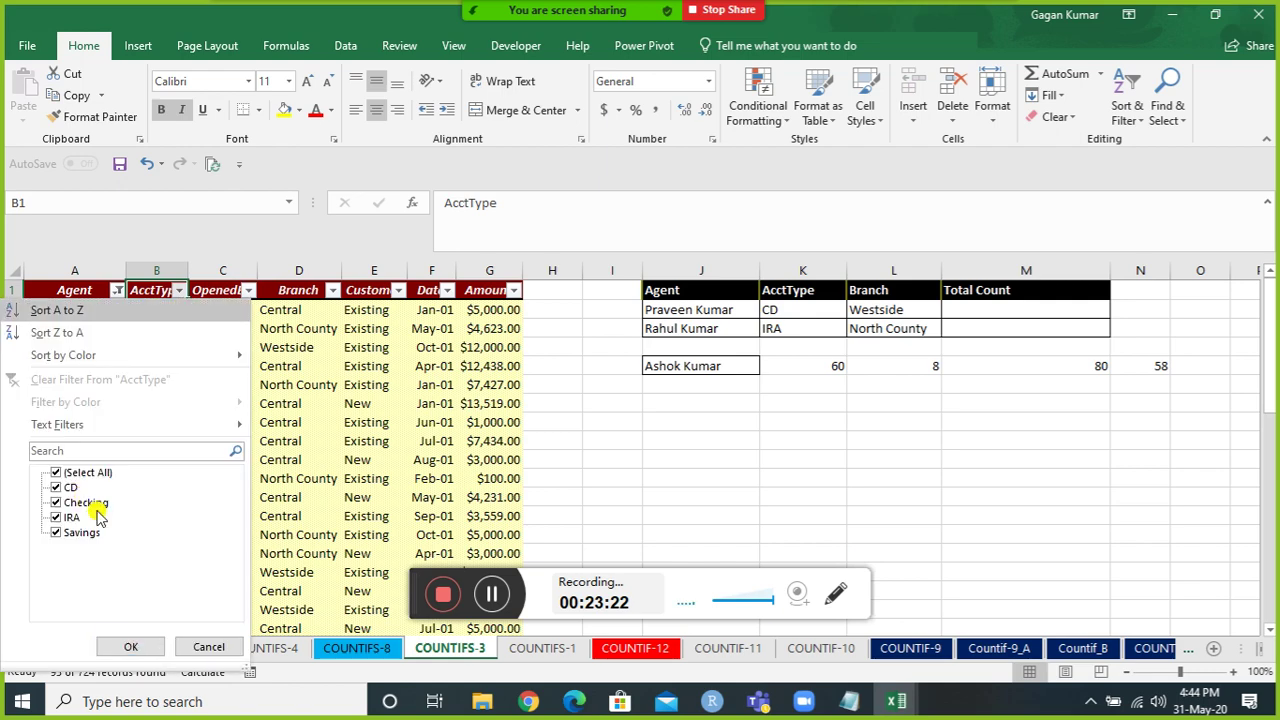
key("Down")
key("Down")
key("Down")
key("Down")
key("Down")
key("Down")
key("Down")
key("Down")
key("Up")
key("space")
key("Down")
key("space")
key("Return")
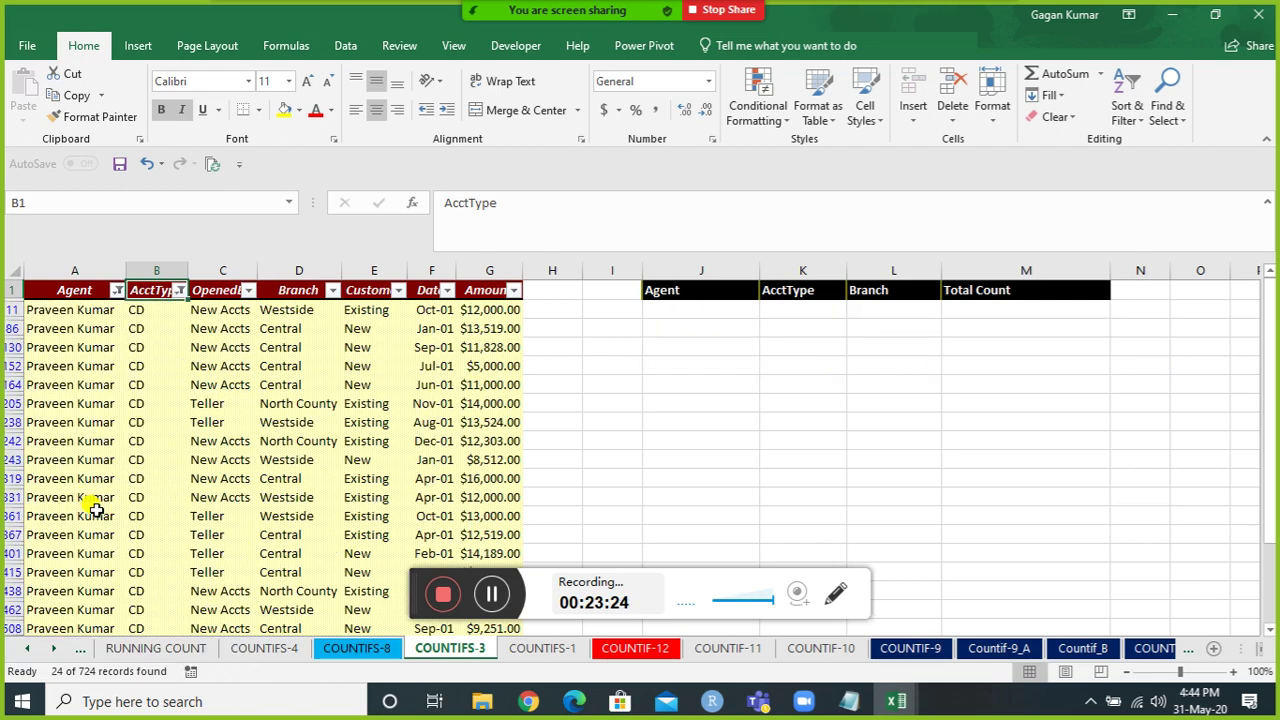
Filter the Branch column to show only Westside accounts.
key("Right")
key("Right")
key("alt+Down")
key("Tab")
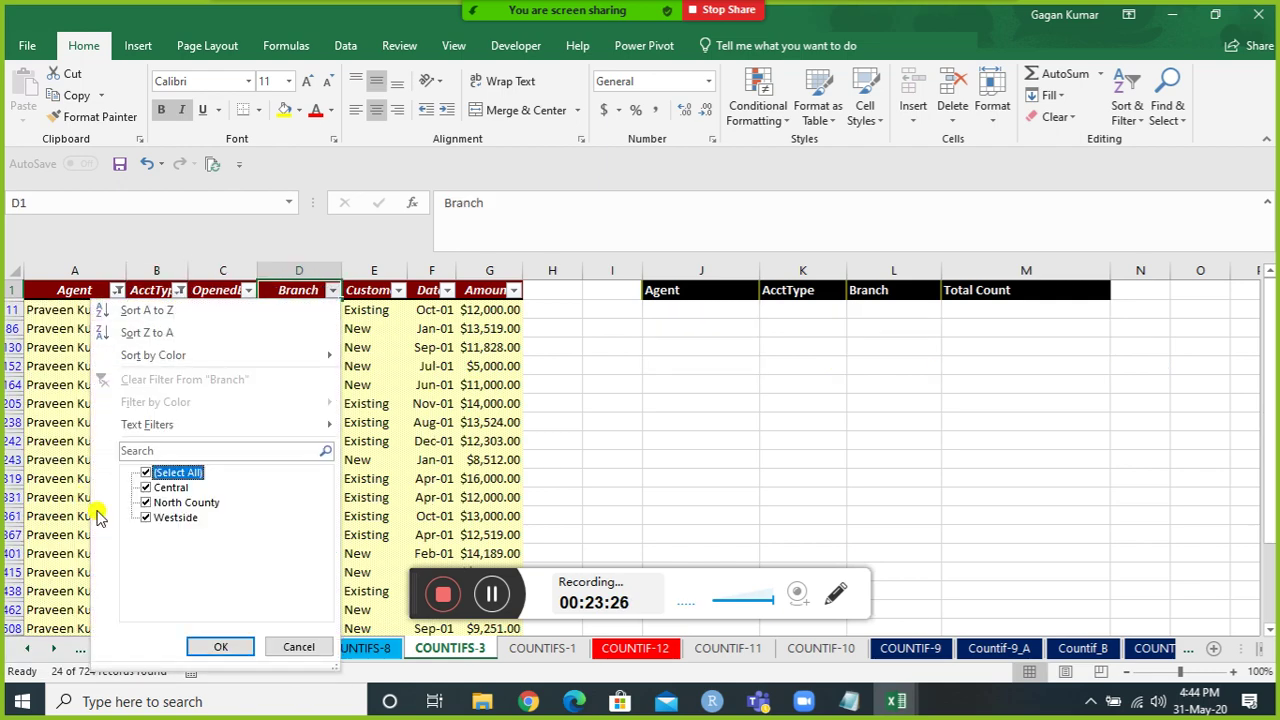
key("space")
key("Down")
key("Down")
key("Down")
key("space")
key("Return")
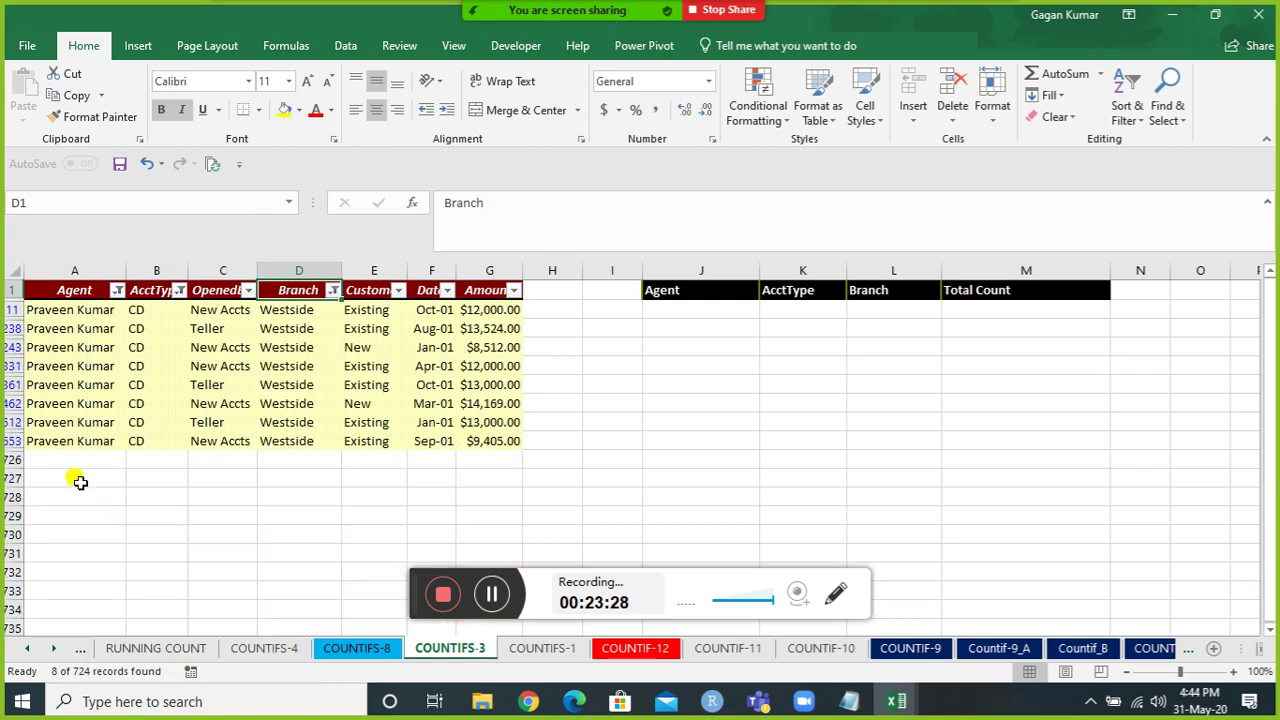
left_click(285, 328)
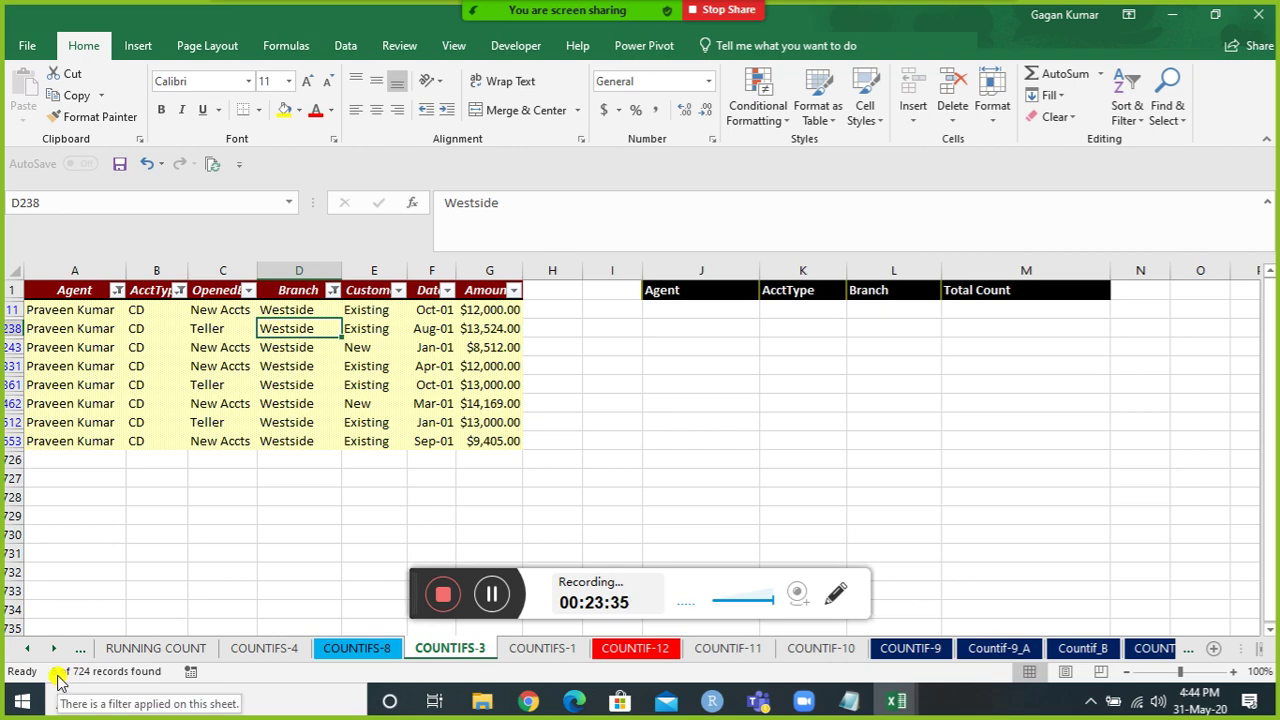
Clear all filters and turn filtering off for the account data table.
key("ctrl+Up")
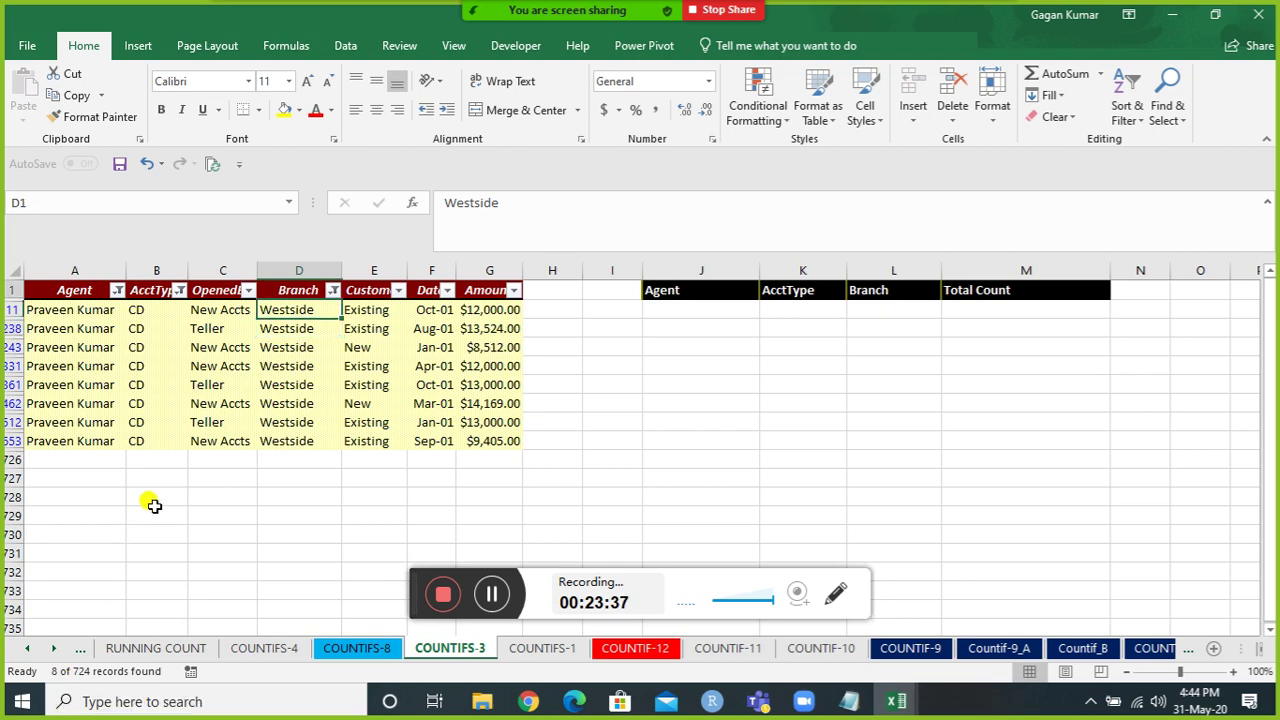
key("alt+d")
key("f")
key("s")
key("ctrl+shift+l")
key("Down")
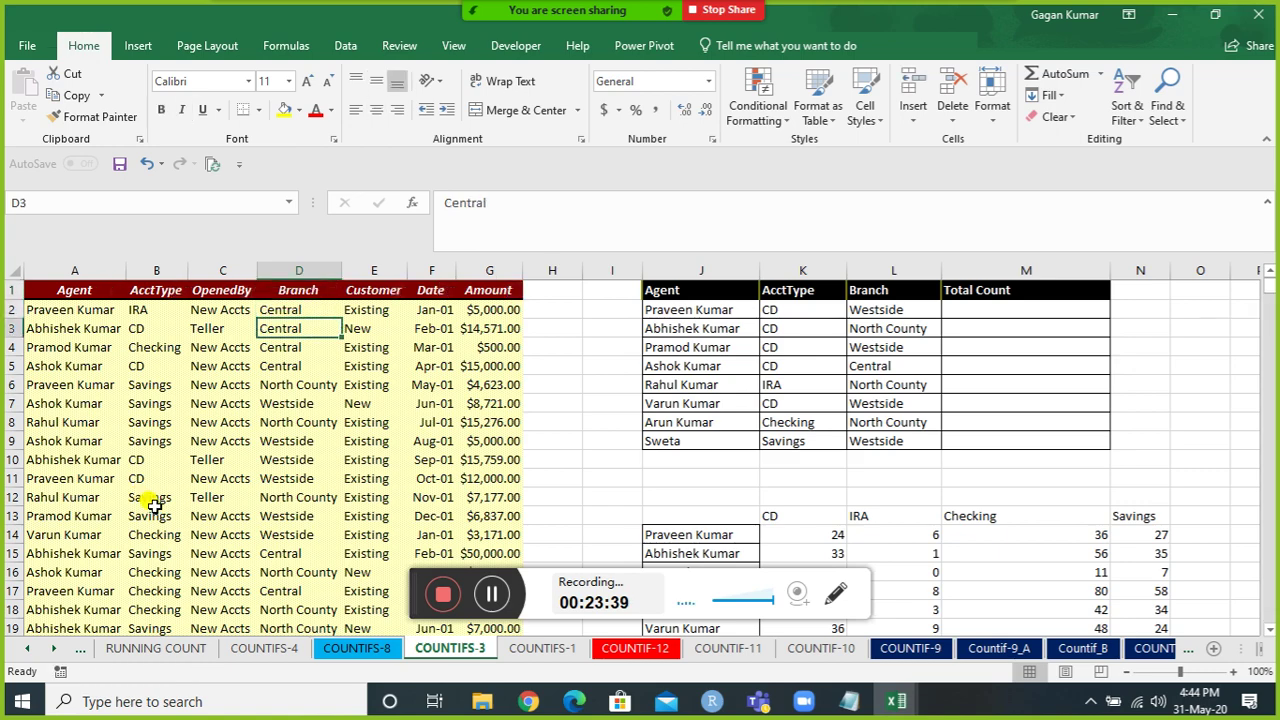
Review the Agent data column and the Agent, AcctType and Branch criteria in the first rows of the summary table.
key("Down")
key("Right")
key("Right")
key("Right")
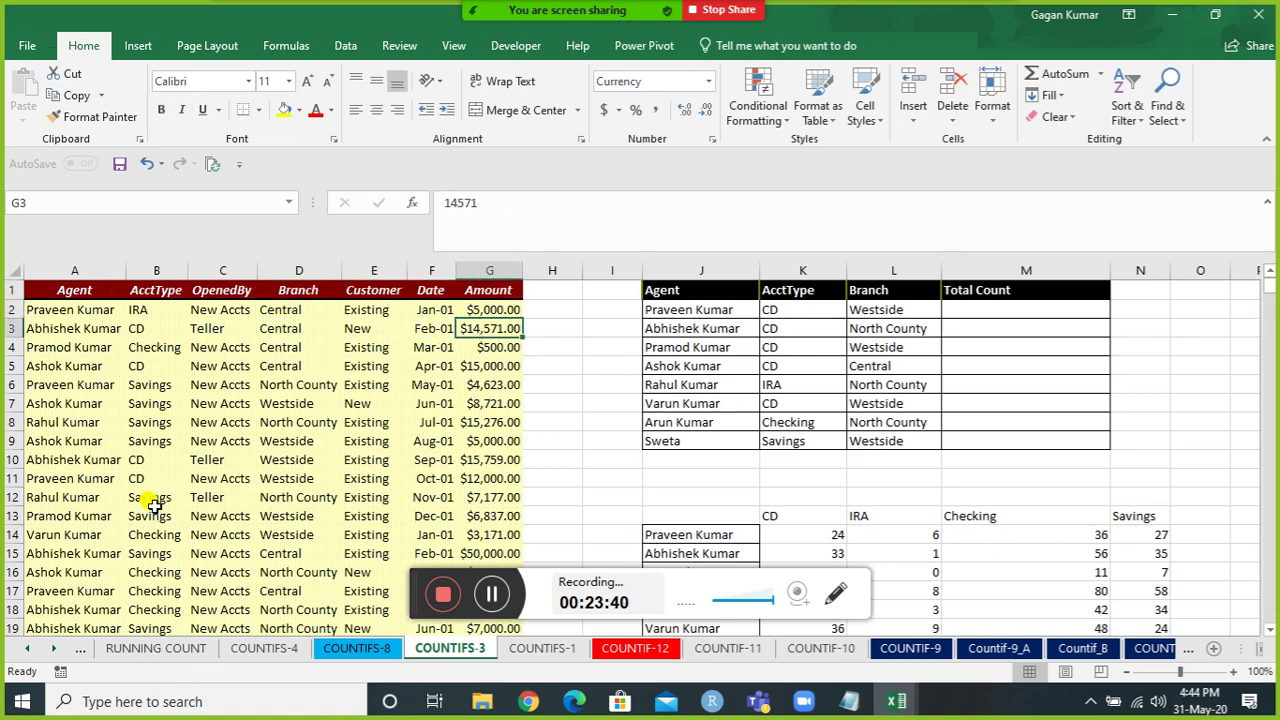
left_click(63, 271)
left_click(678, 326)
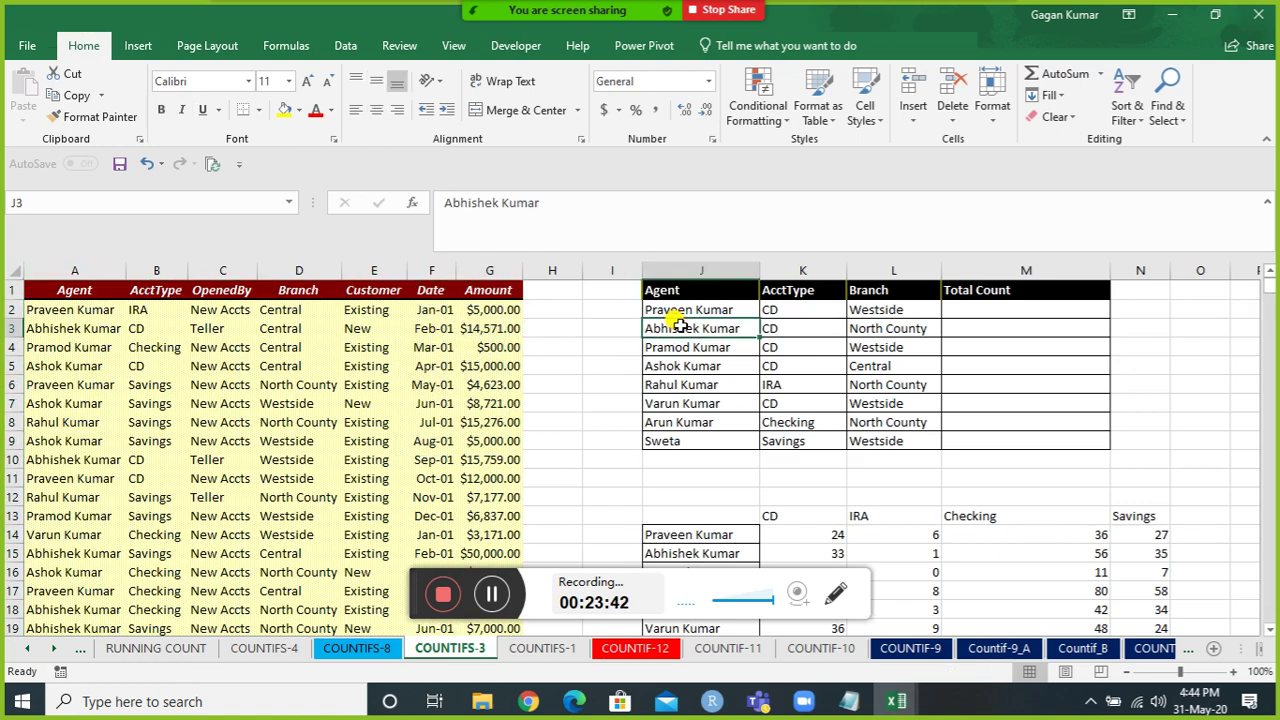
left_click(800, 328)
left_click(877, 310)
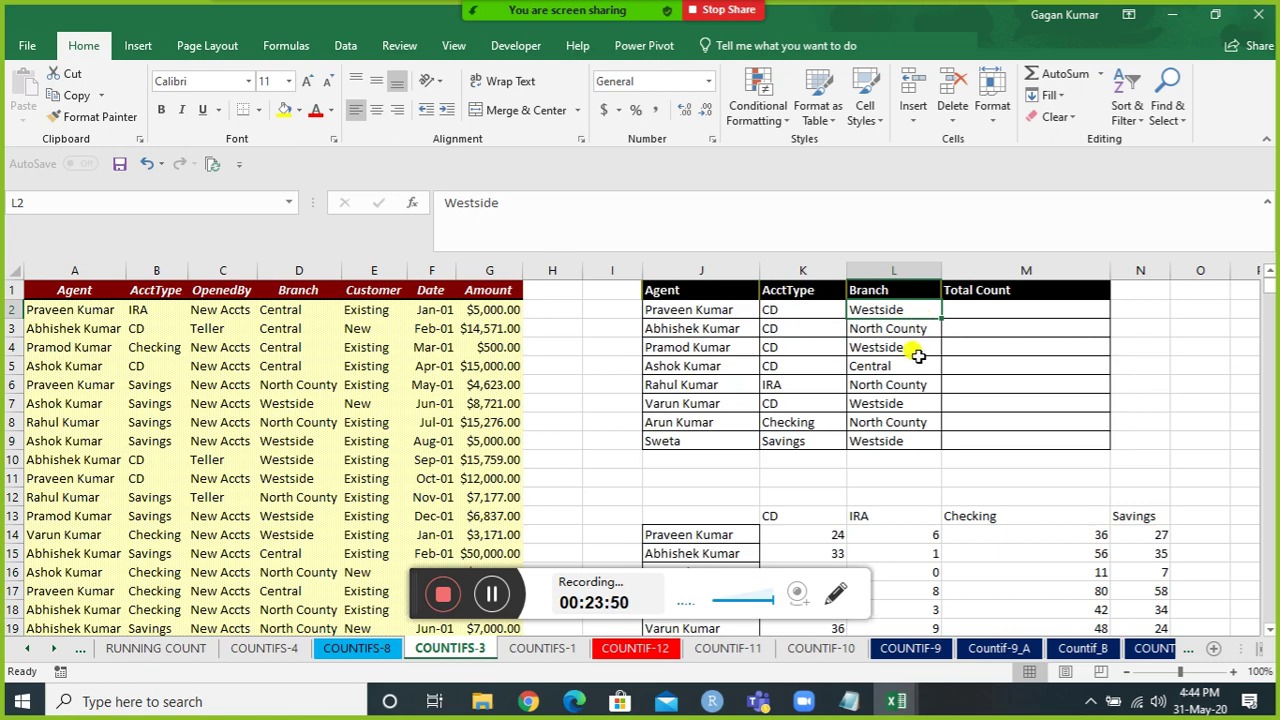
Start a COUNTIFS formula in M2 with $A:$A as the first criteria range and $J2 as its criterion.
key("Right")
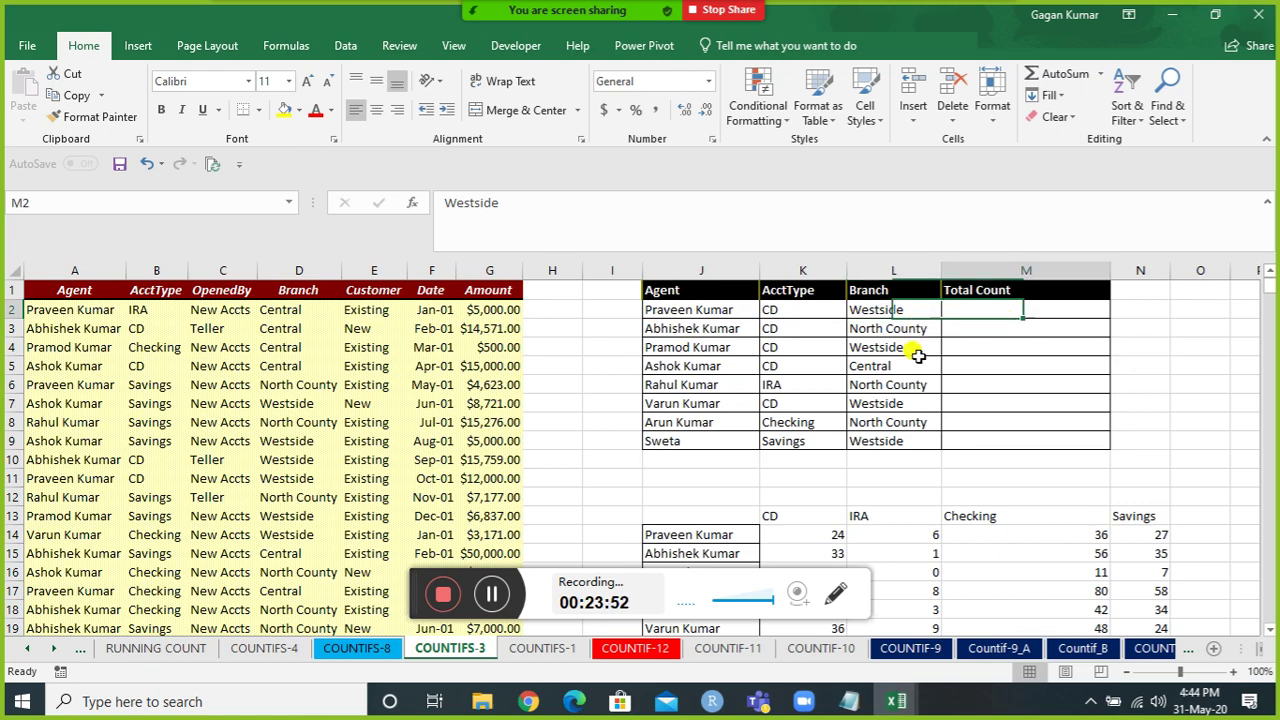
type("=countif")
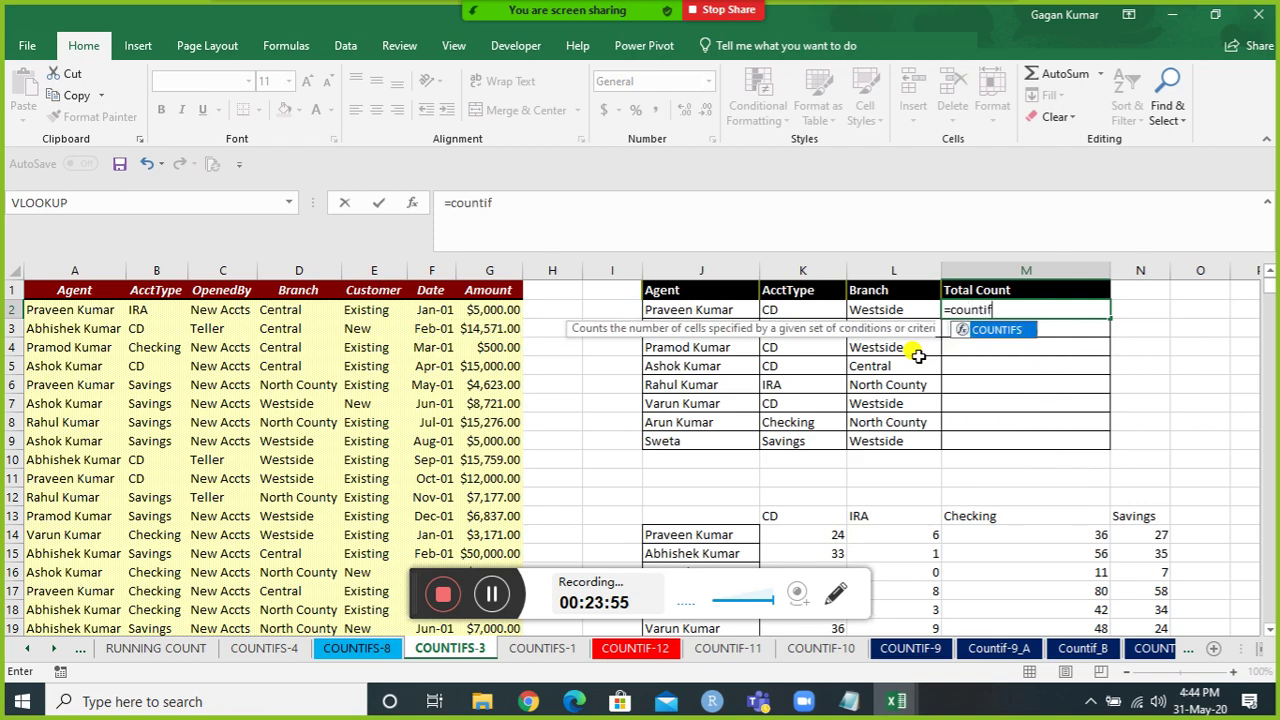
key("Tab")
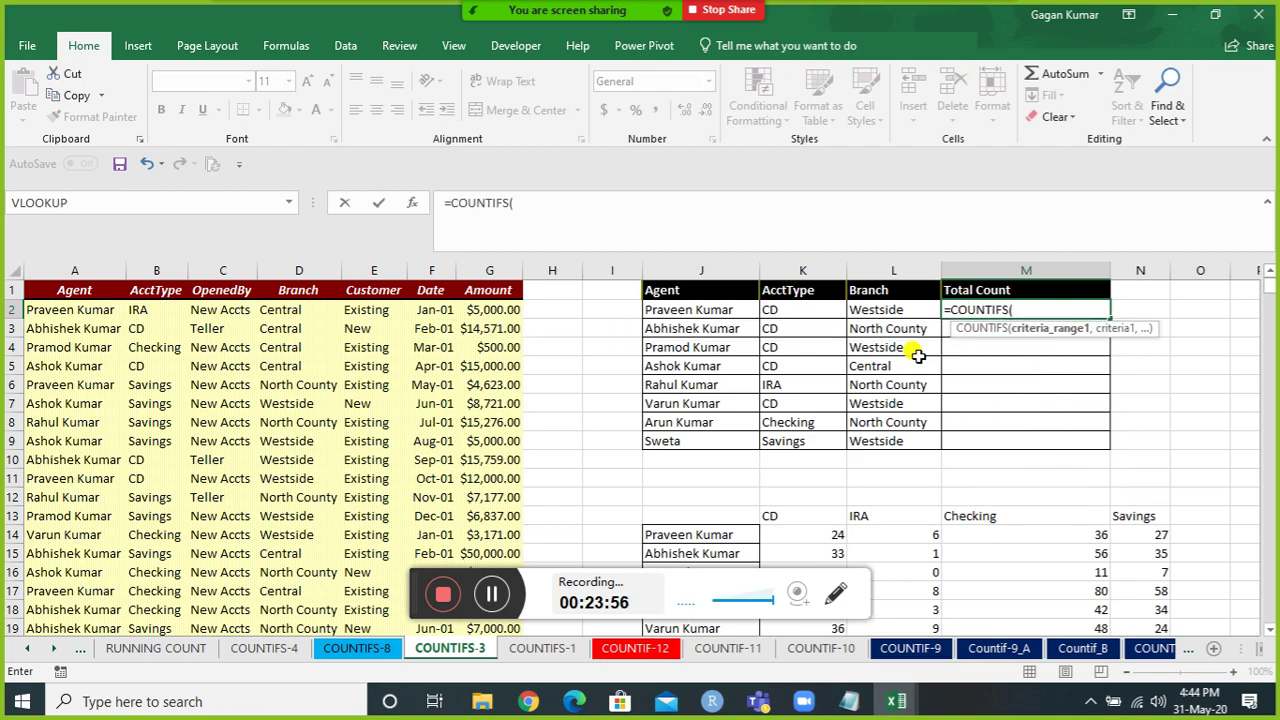
left_click(67, 266)
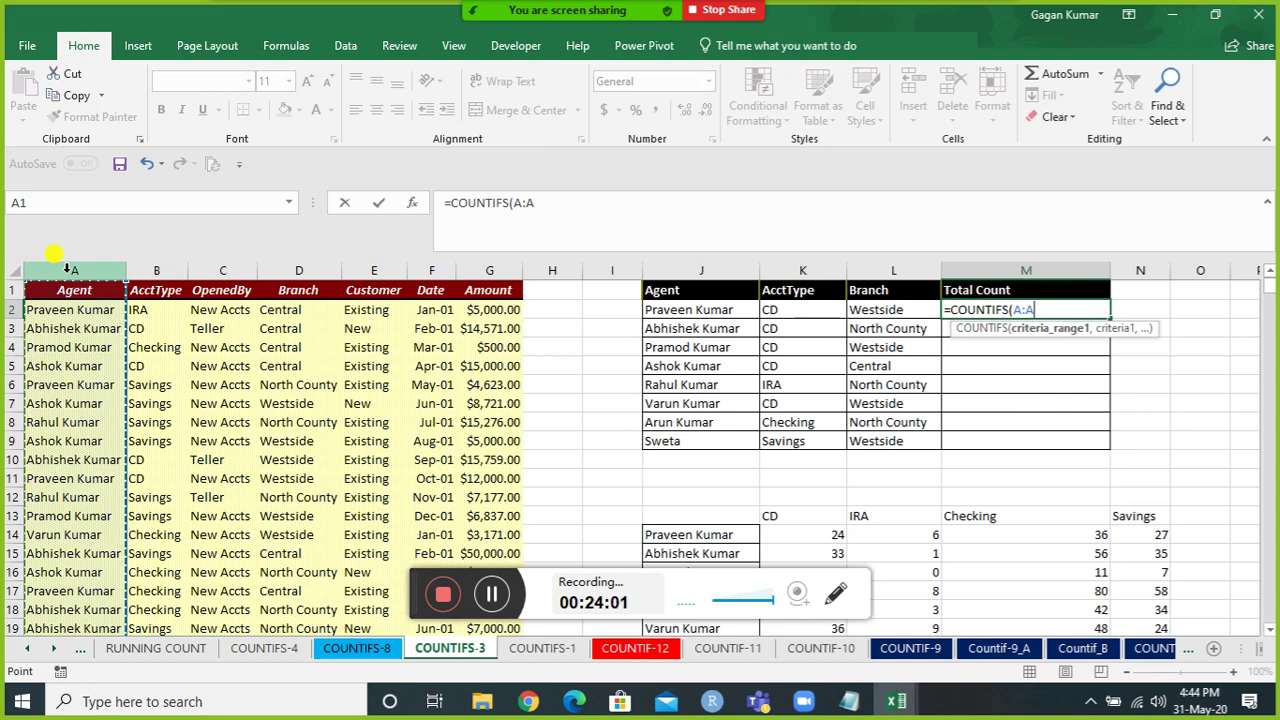
key("F4")
type(",")
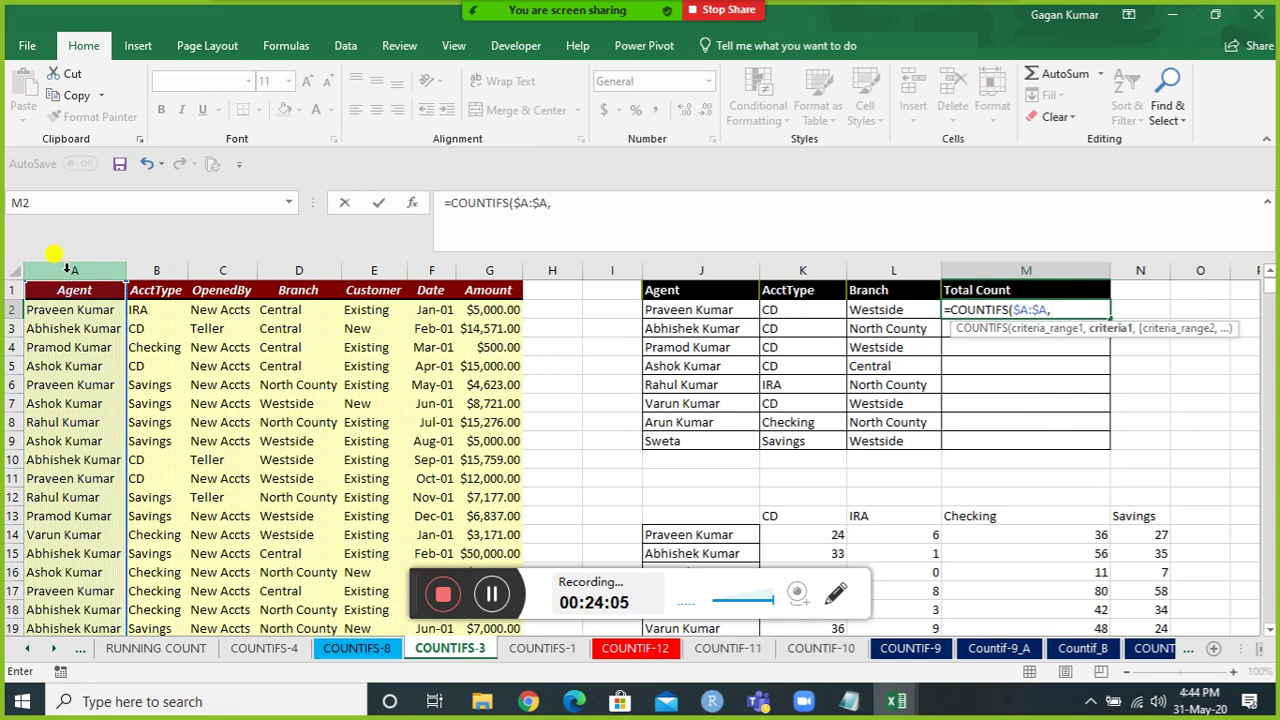
left_click(680, 309)
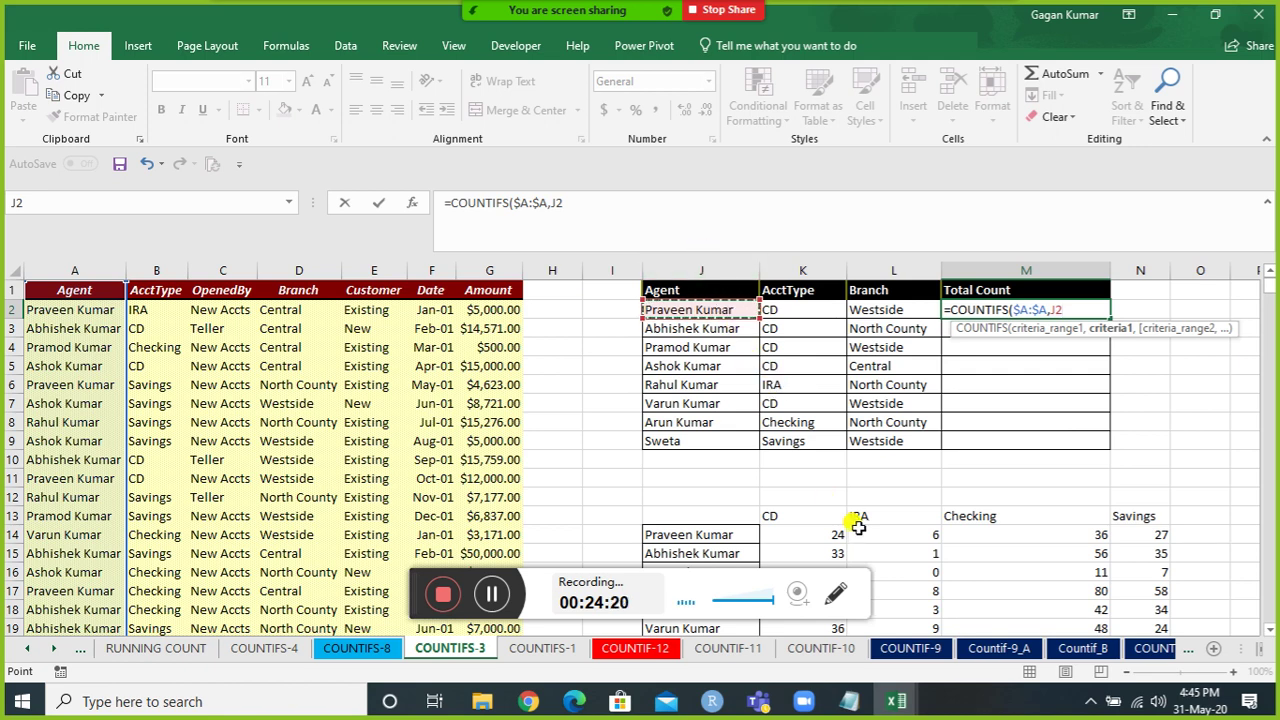
key("F4")
key("F4")
key("F4")
type(",")
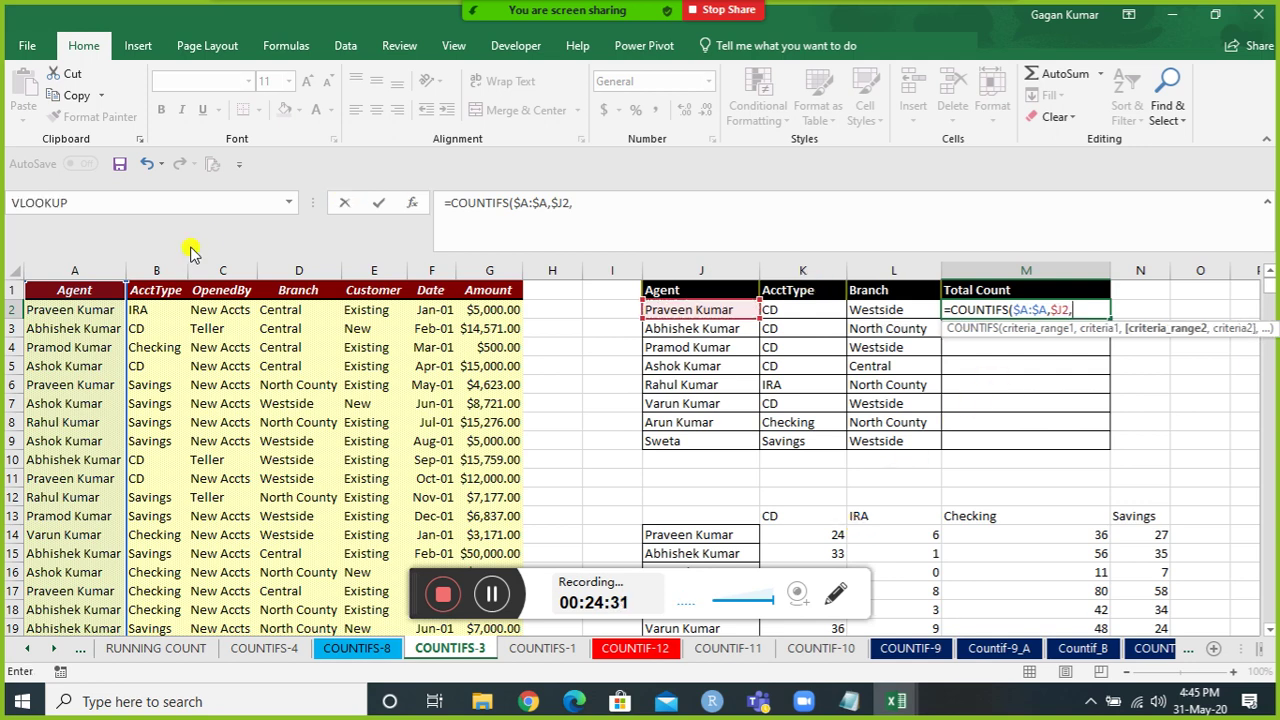
Add $B:$B as the second criteria range and $K2 as its criterion to the COUNTIFS formula.
left_click(158, 270)
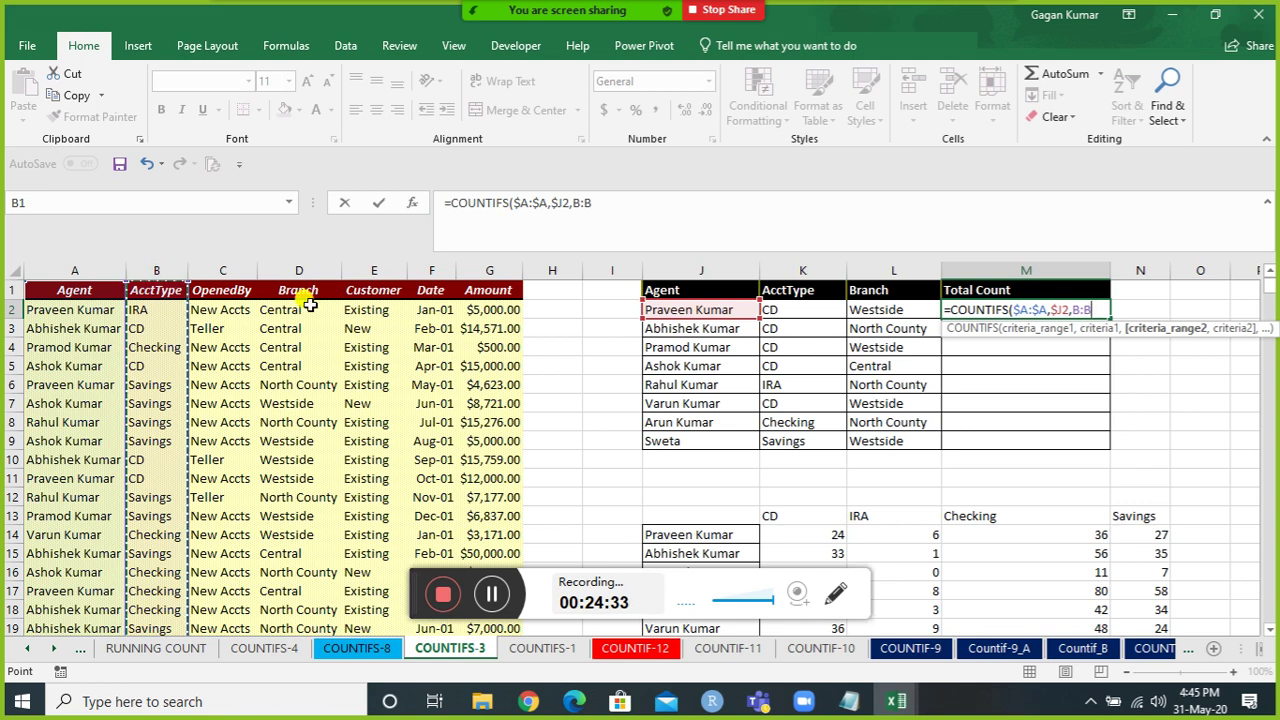
key("F4")
type(",")
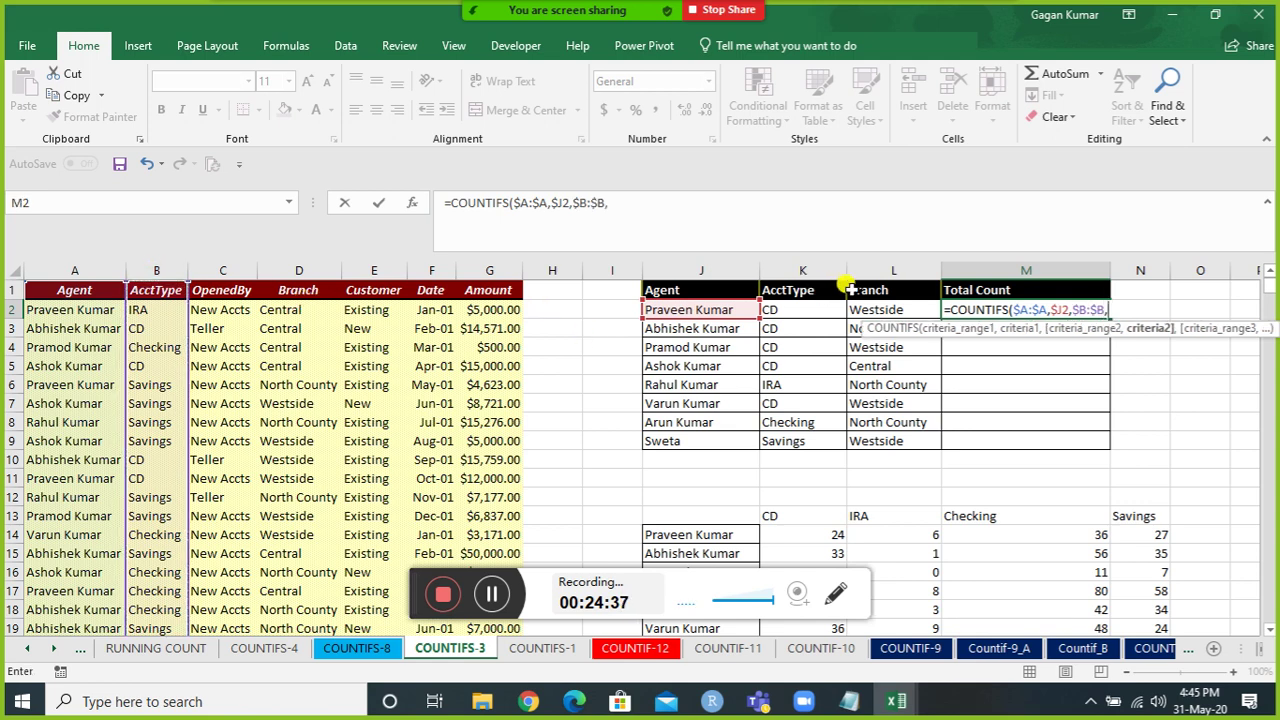
left_click(806, 310)
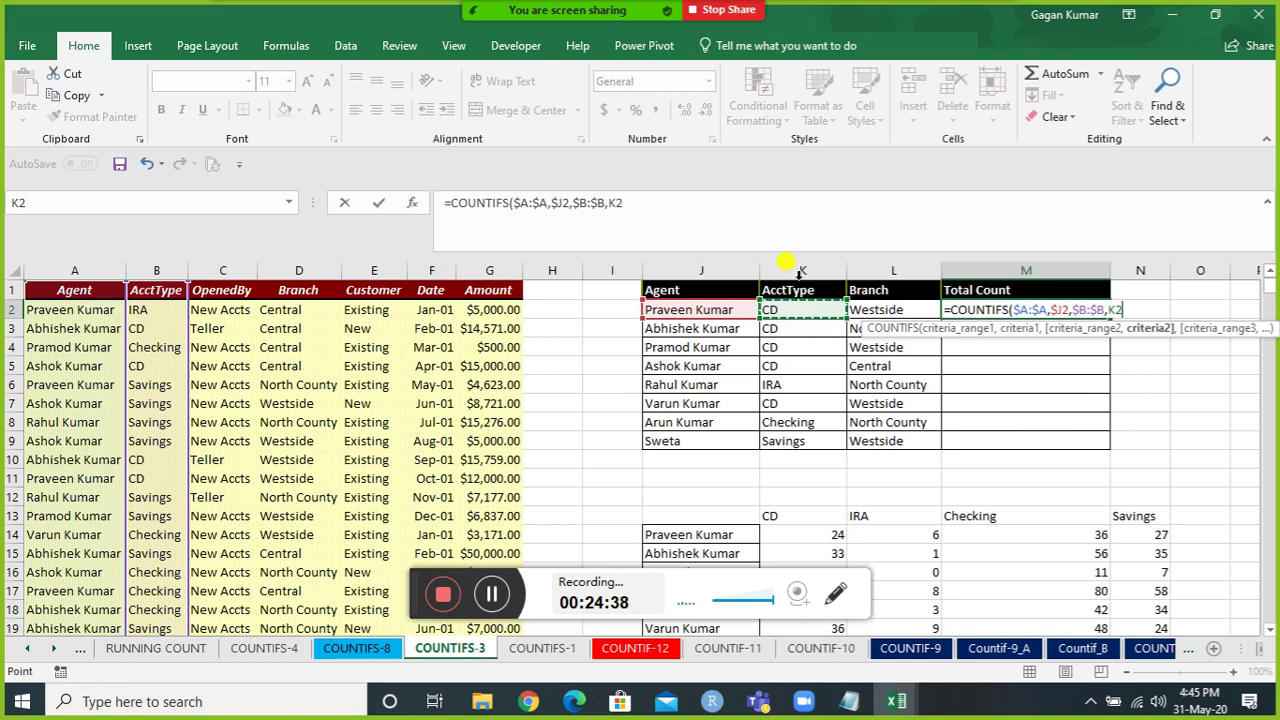
key("F4")
key("F4")
key("F4")
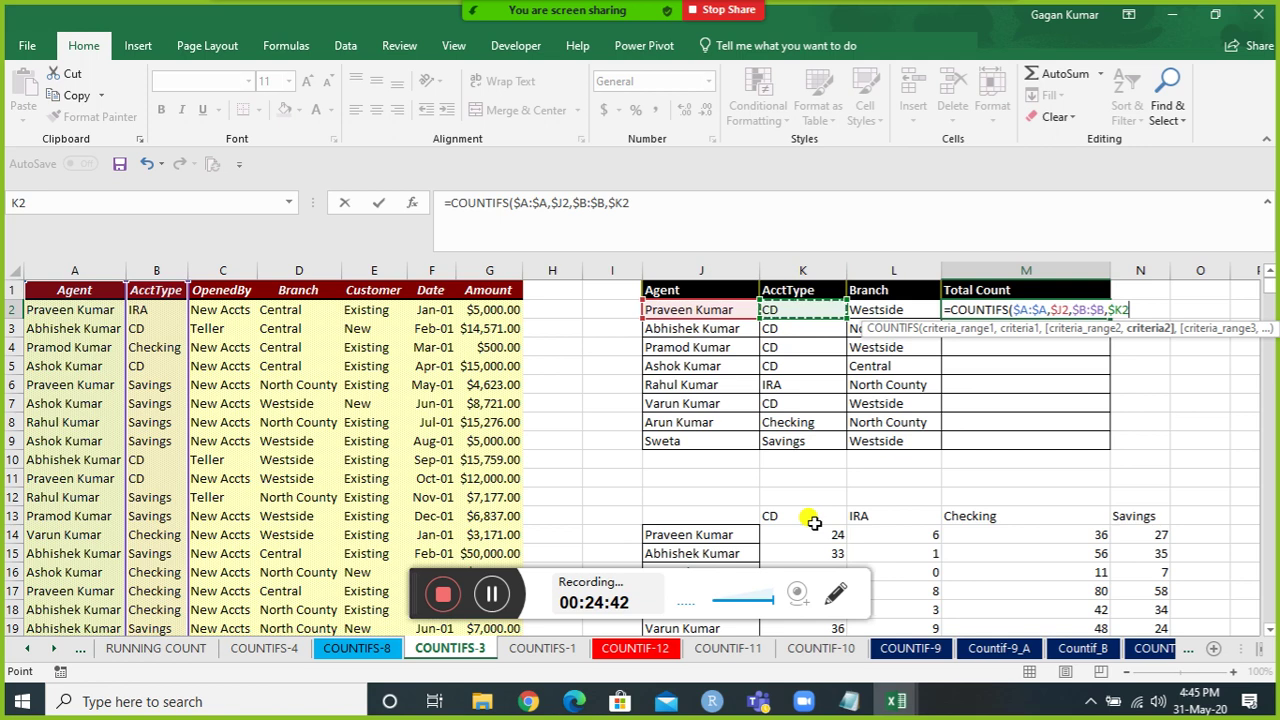
type(",")
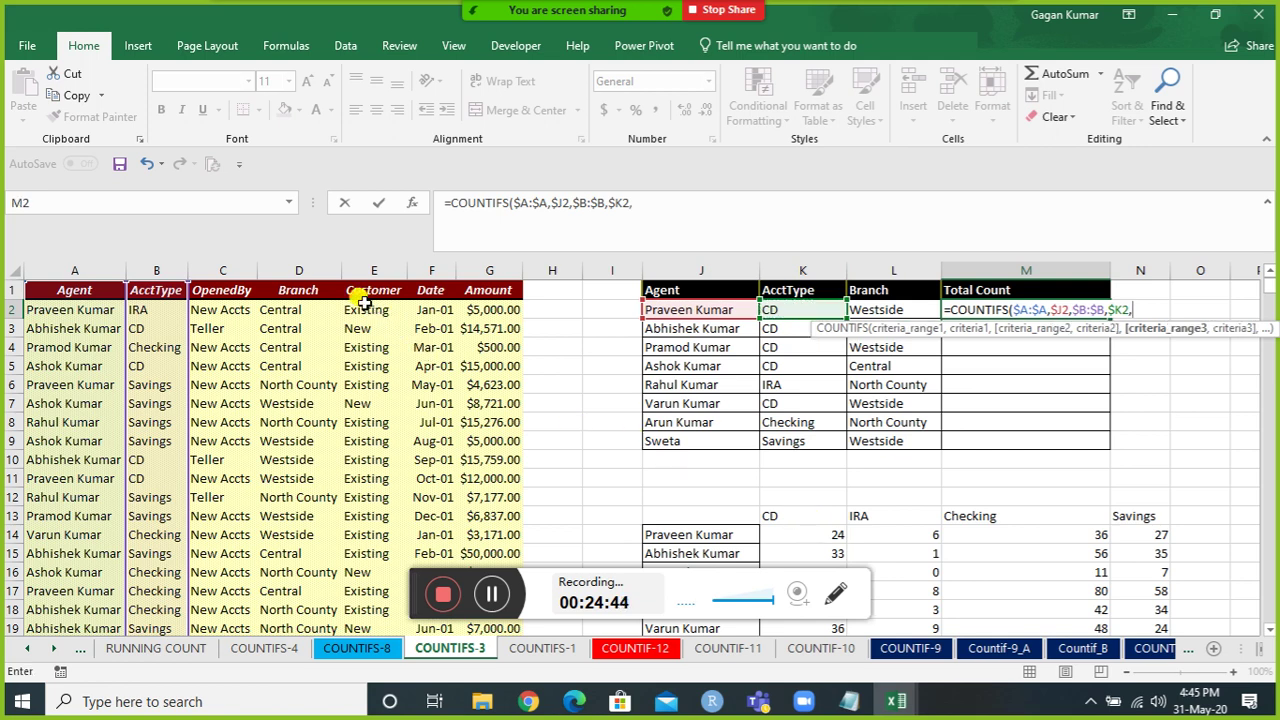
Add $D:$D as the third criteria range with criterion $L2, and complete the COUNTIFS formula in M2.
left_click(310, 268)
key("F4")
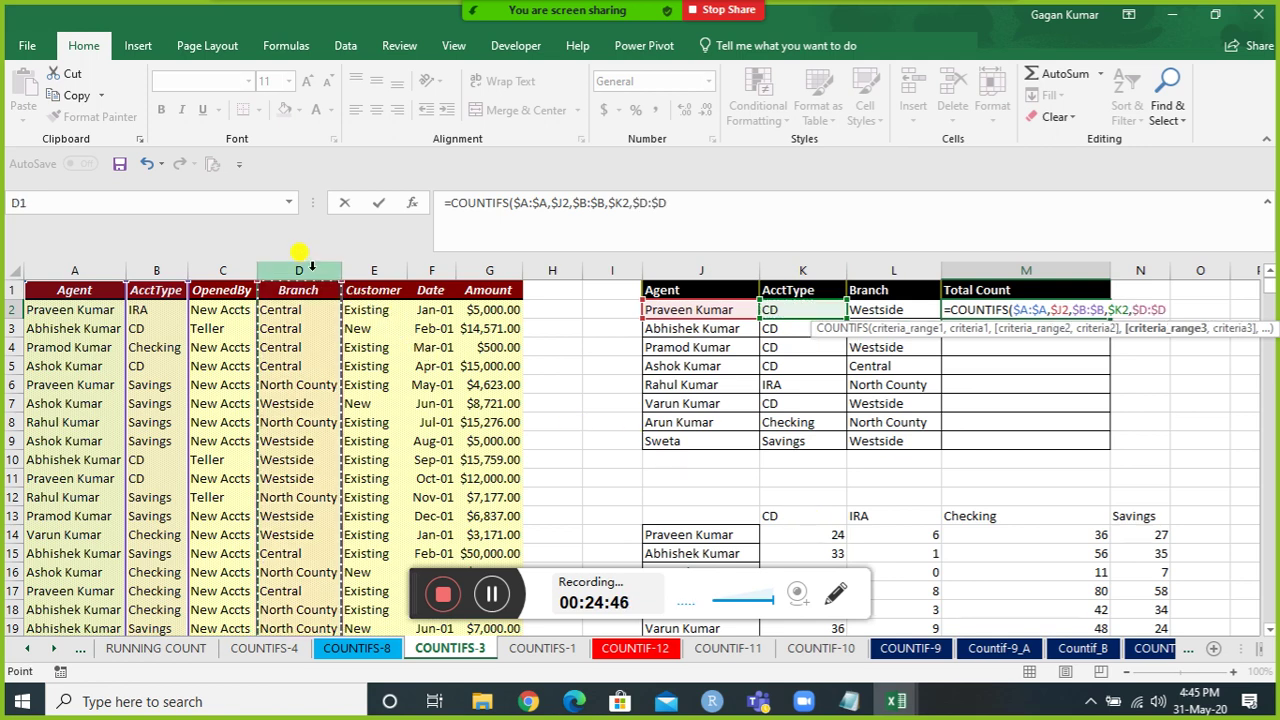
type(",")
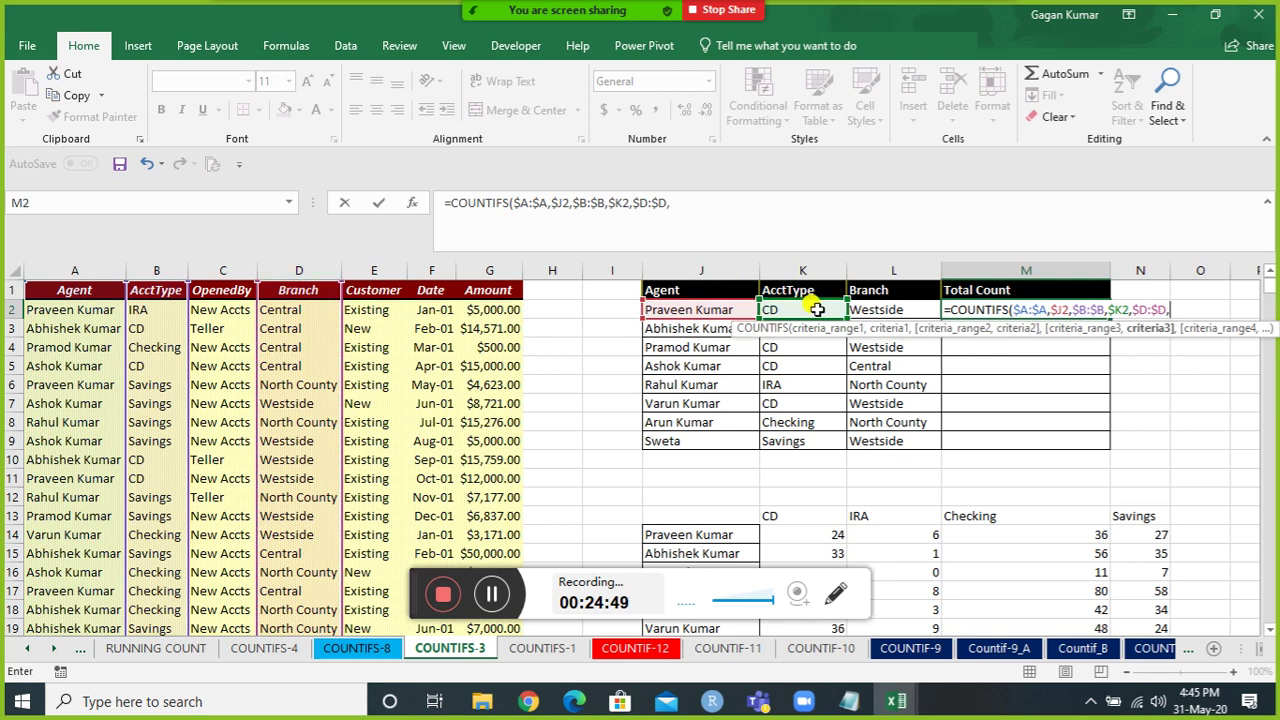
left_click(855, 306)
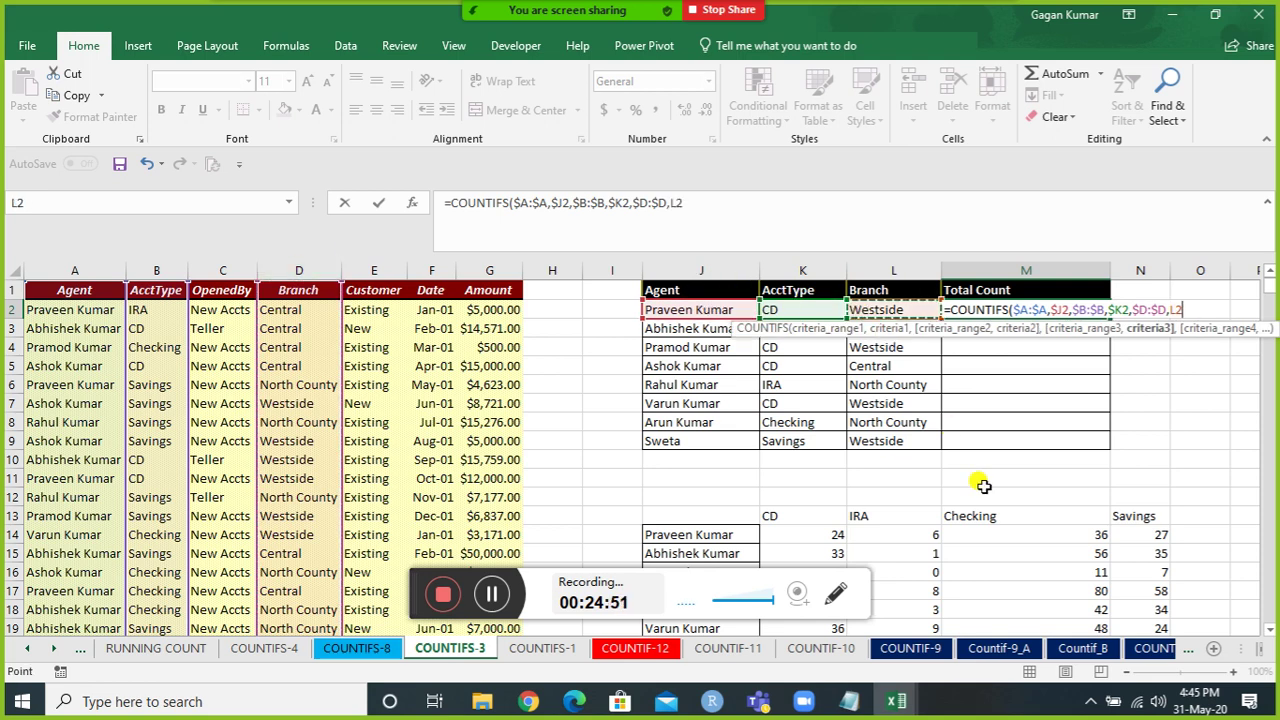
key("F4")
key("F4")
key("F4")
type(")")
key("BackSpace")
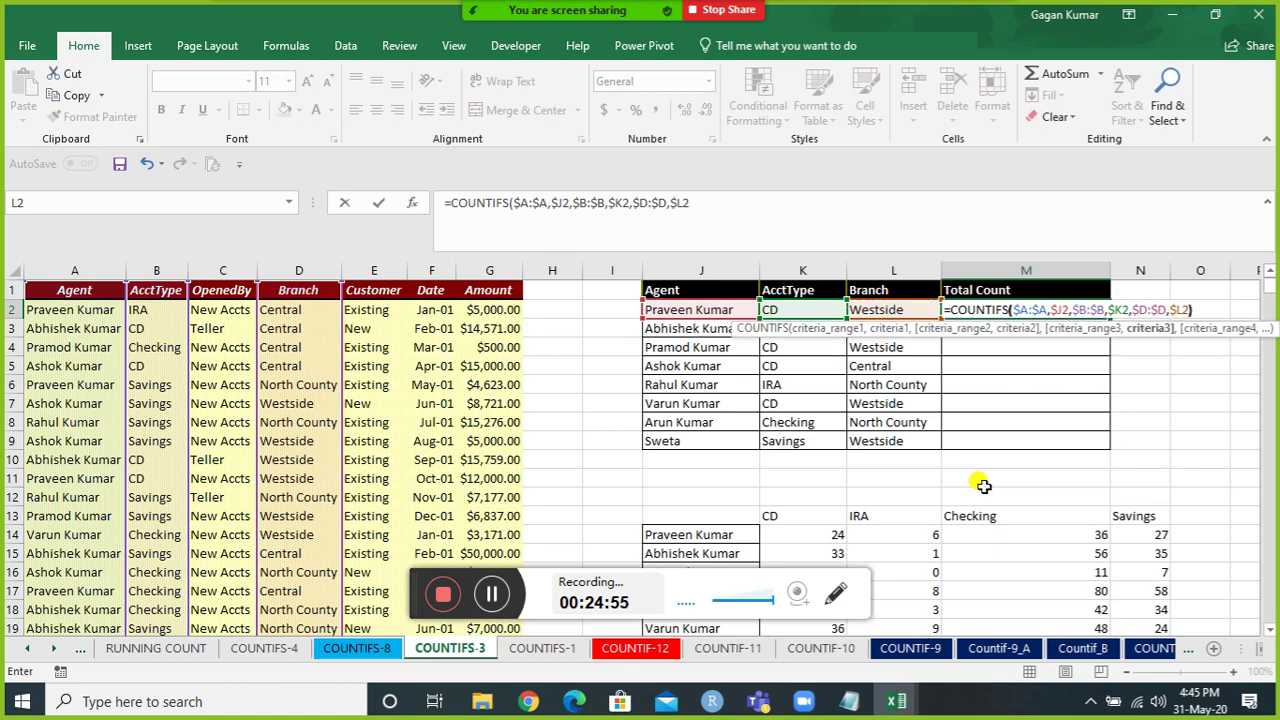
type(")")
key("ctrl+Return")
Fill the COUNTIFS formula from M2 down through M9 in the Total Count column.
key("Down")
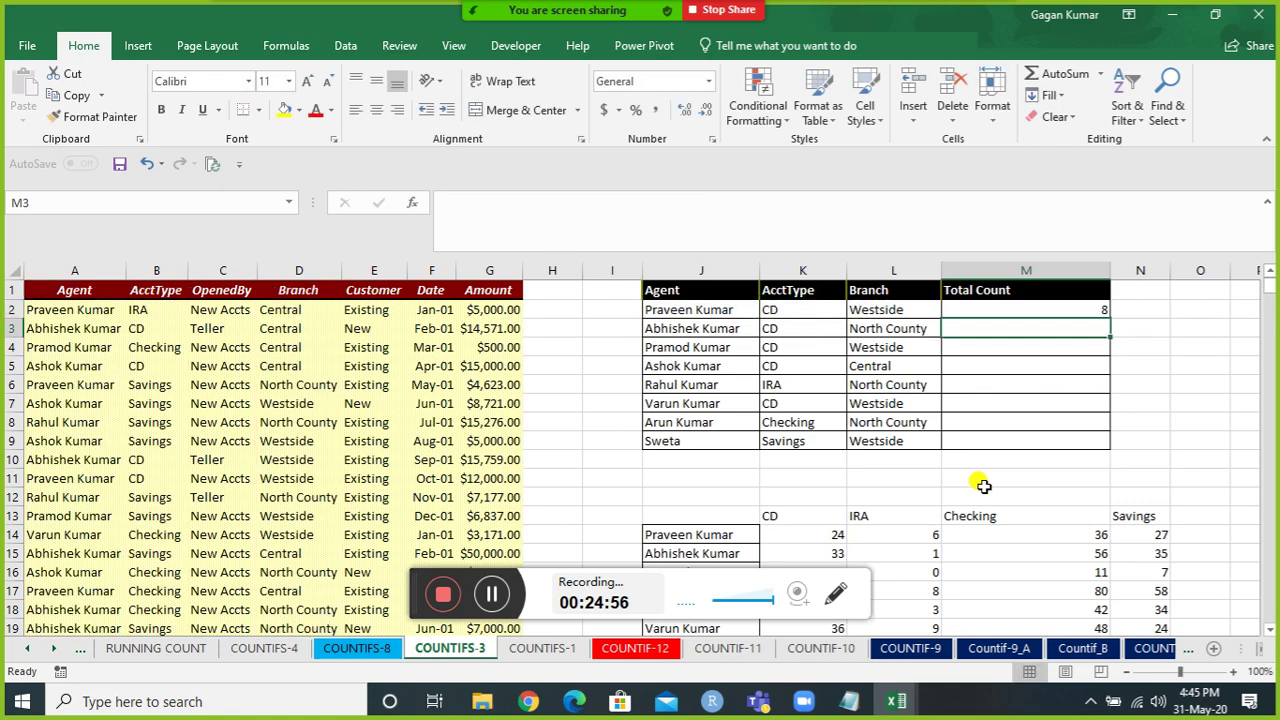
key("Left")
key("ctrl+Down")
key("Right")
key("ctrl+shift+Up")
key("ctrl+d")
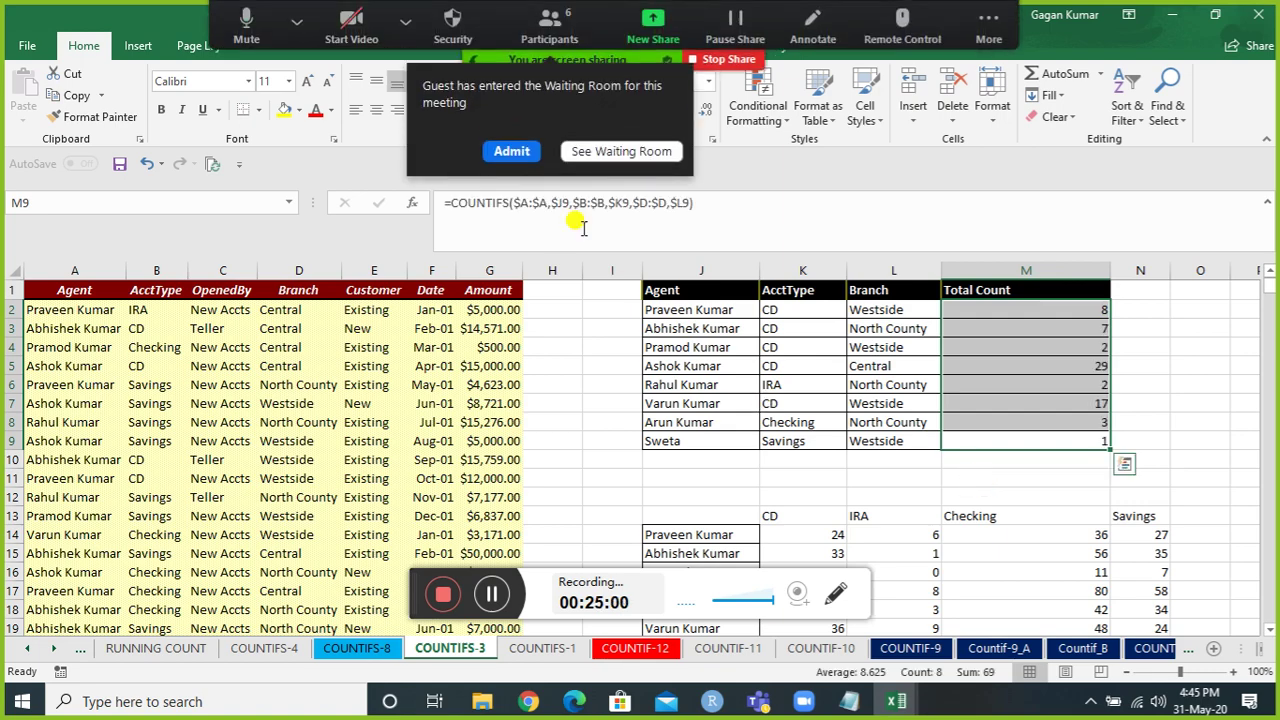
Admit the waiting guest to the Zoom meeting.
left_click(511, 151)
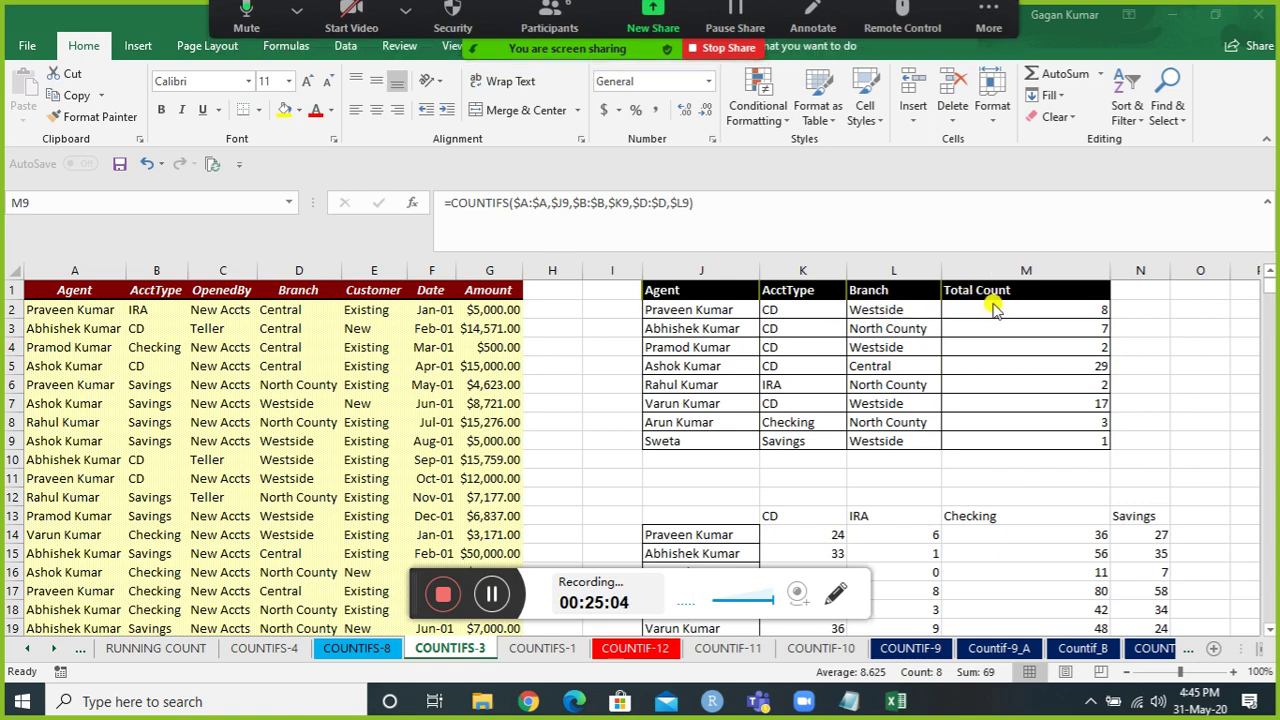
Examine the filled COUNTIFS formulas in the Total Count column, cells M2 to M8.
left_click(1038, 317)
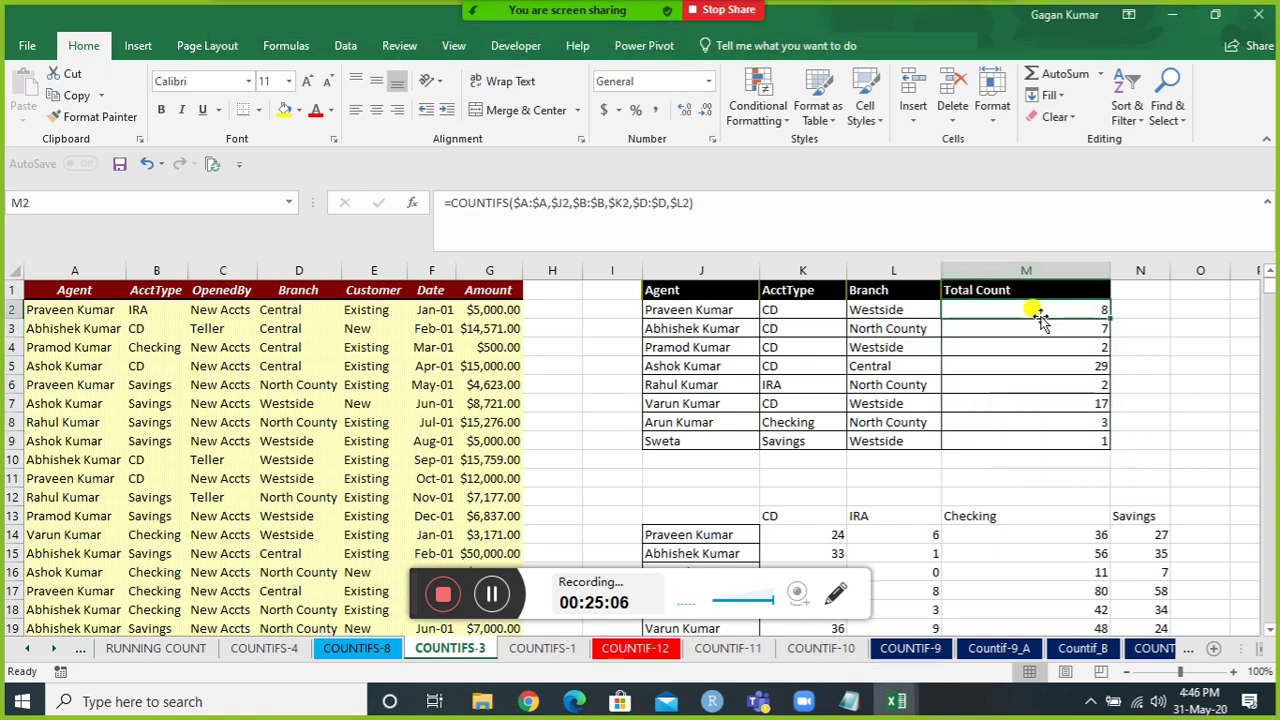
key("Down")
key("Down")
key("Down")
key("Down")
key("Down")
key("Down")
key("Down")
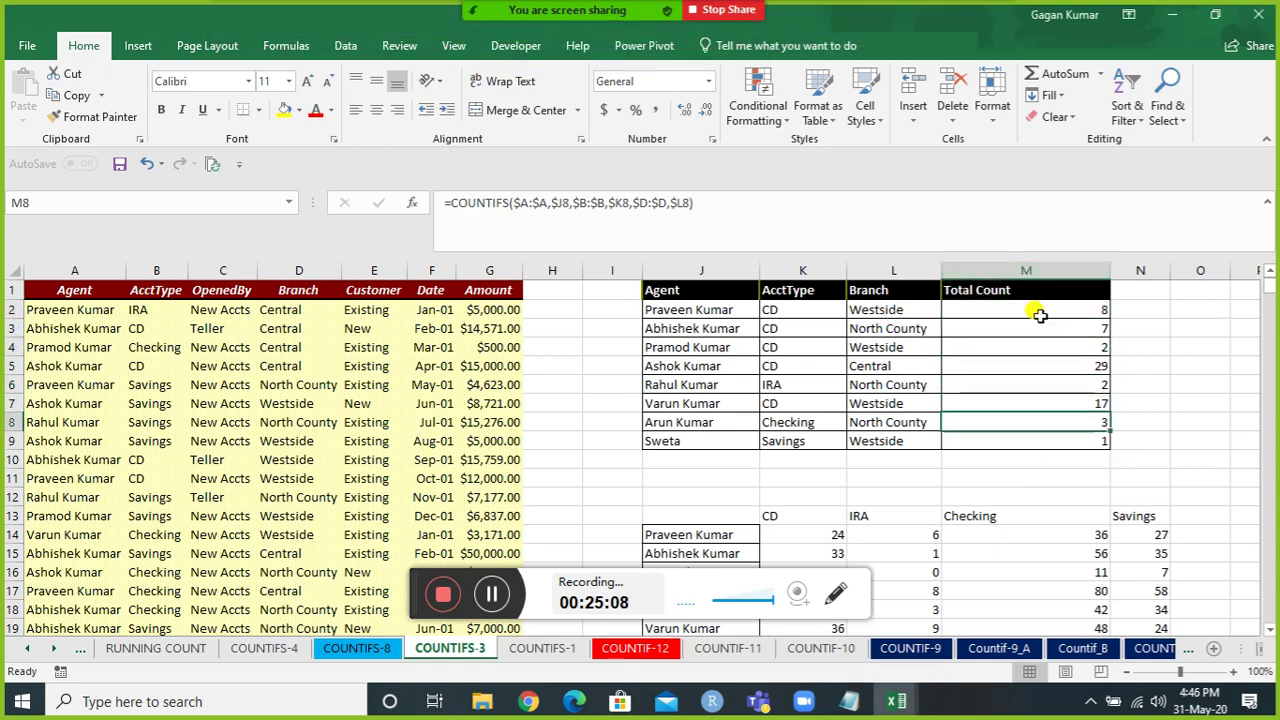
key("Up")
key("Up")
key("Up")
key("Up")
key("Up")
key("Up")
key("Up")
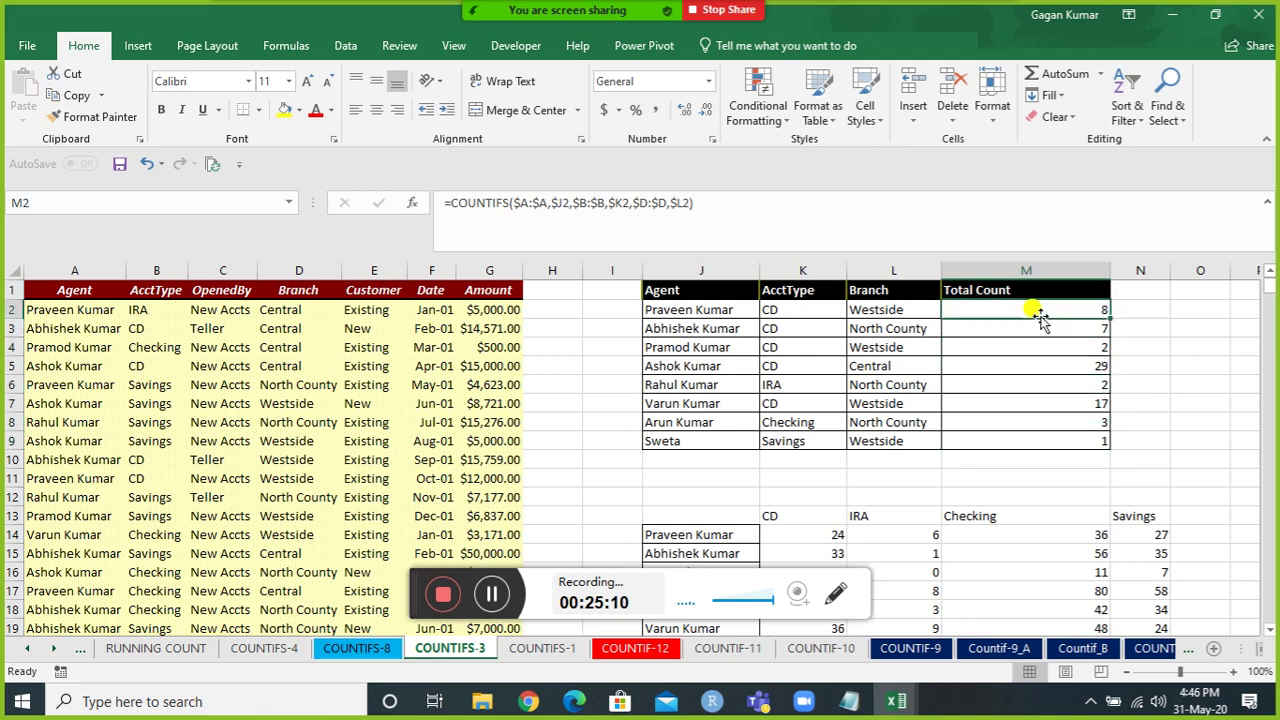
key("Down")
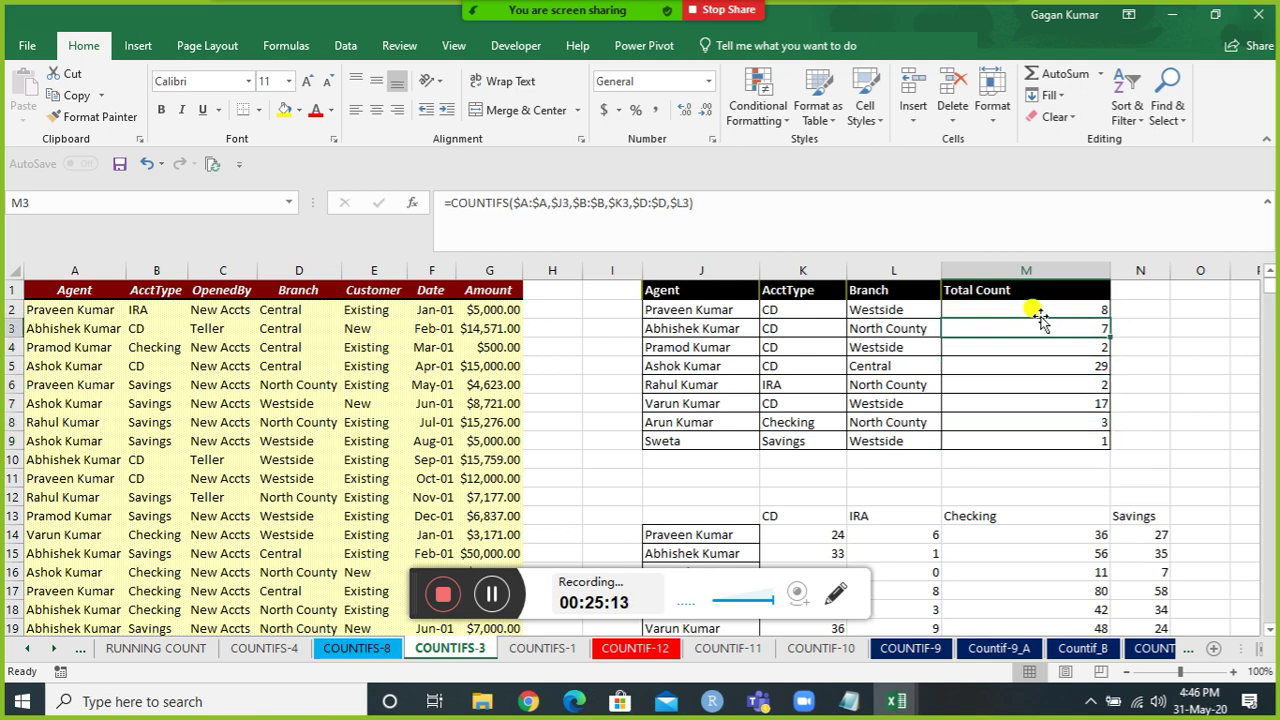
mouse_move(620, 45)
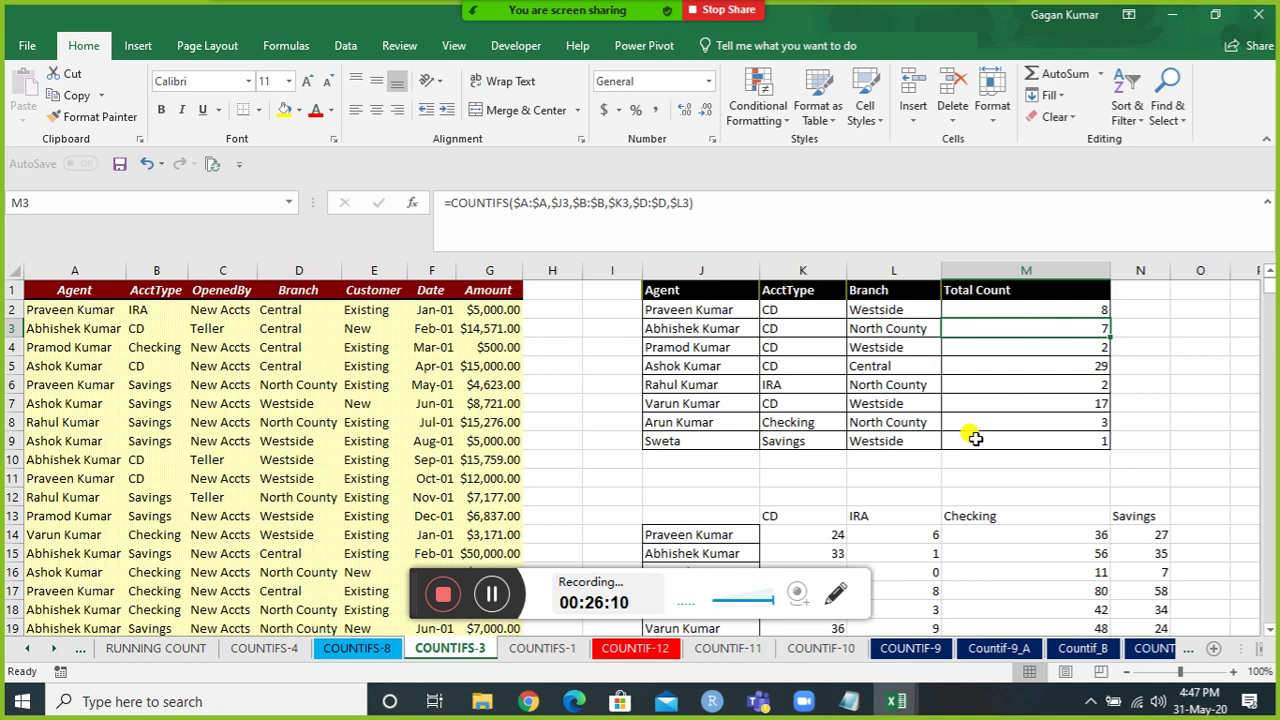
left_click(621, 397)
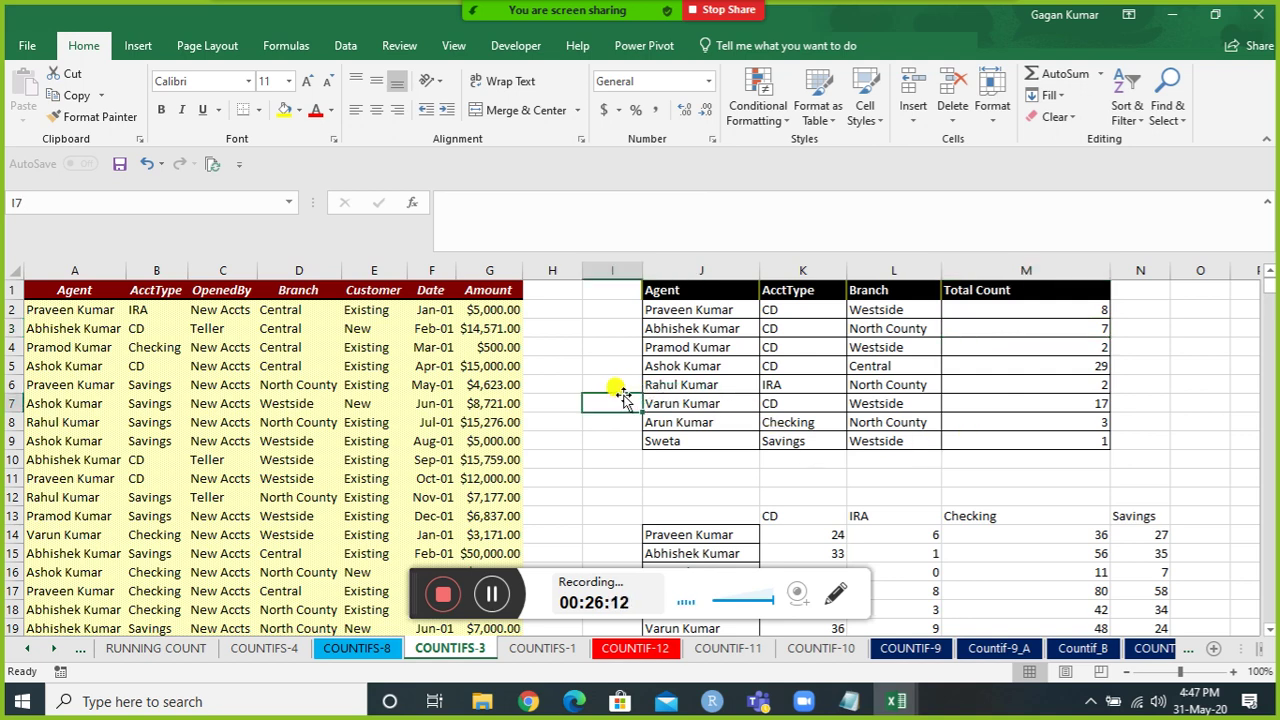
left_click(675, 403)
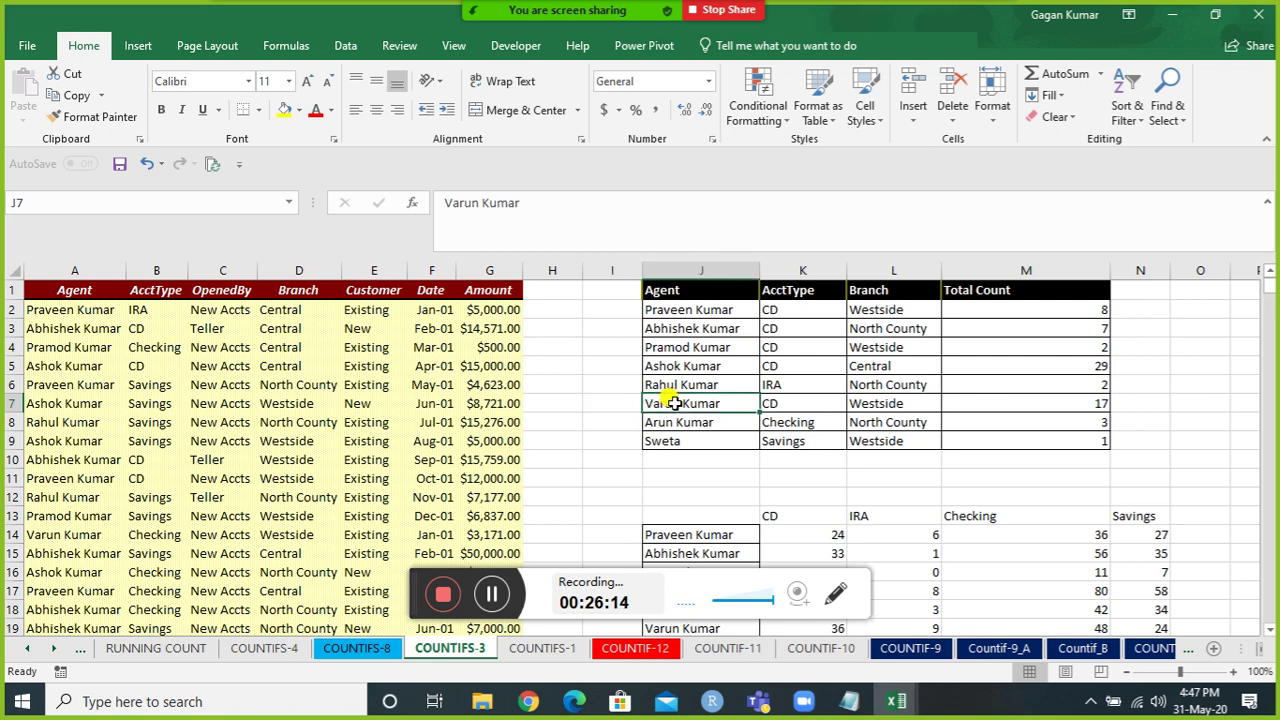
left_click(593, 440)
left_click(679, 440)
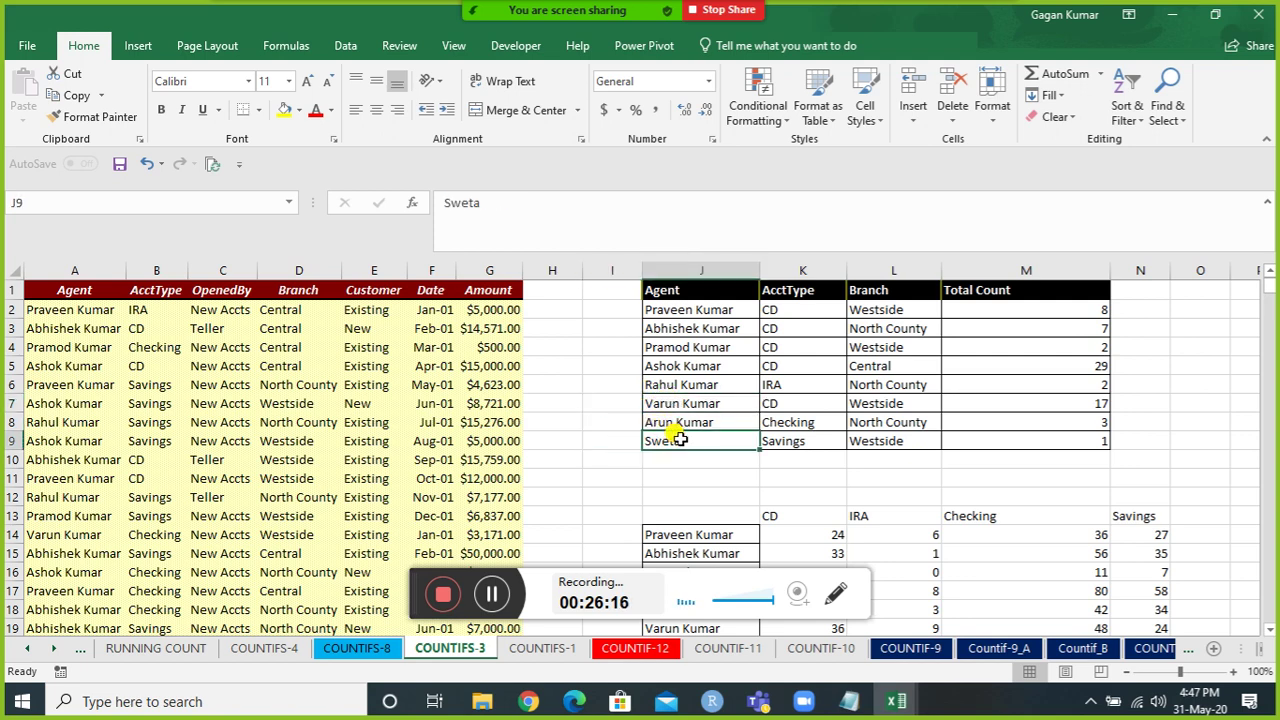
left_click(606, 476)
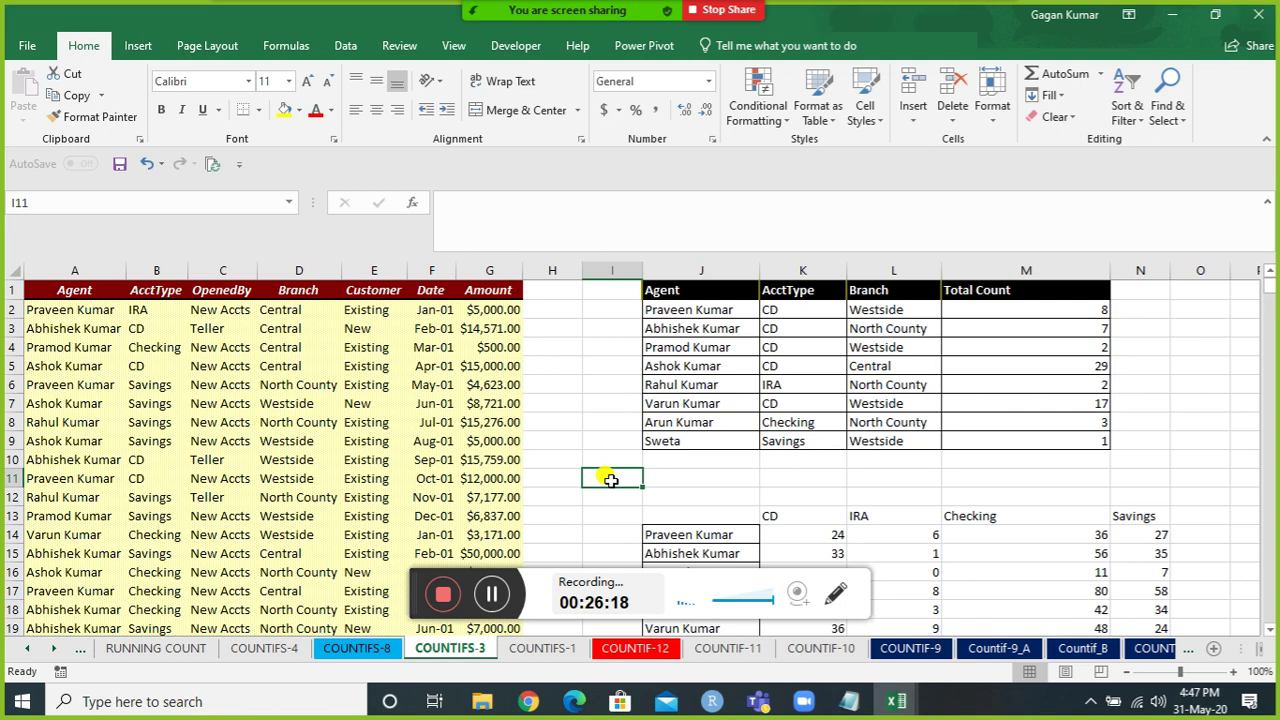
left_click(725, 471)
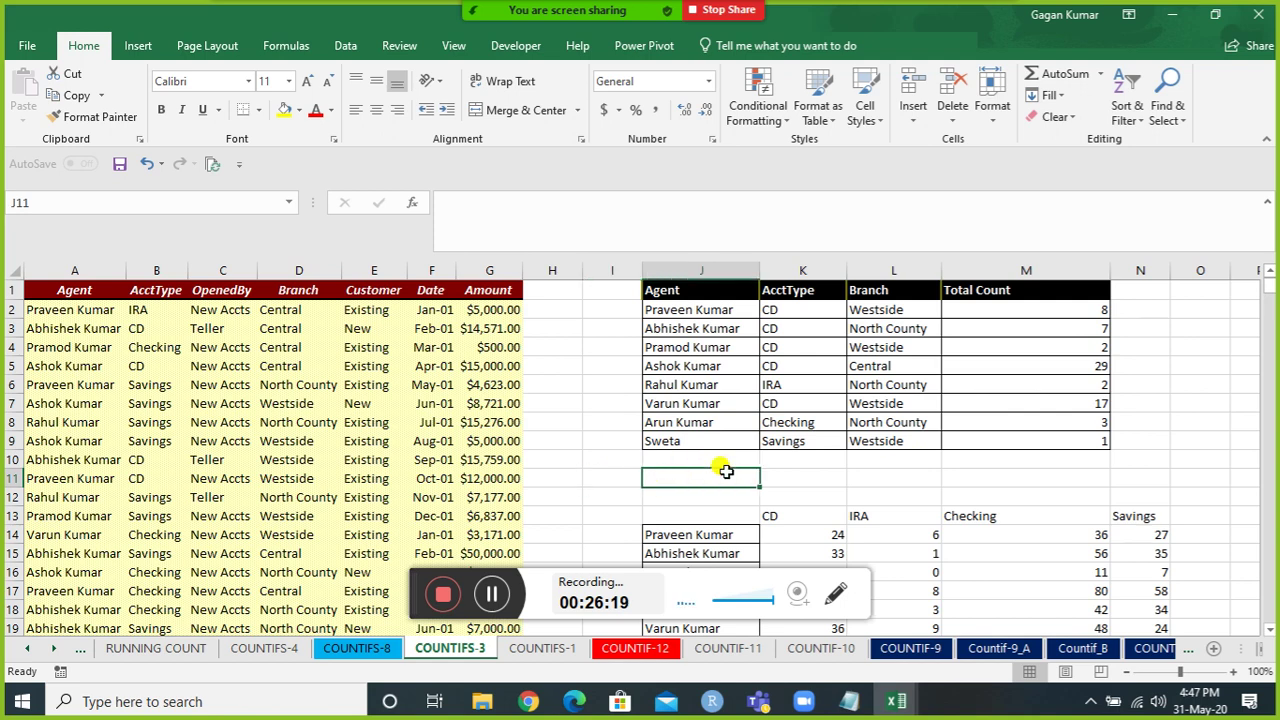
left_click(607, 510)
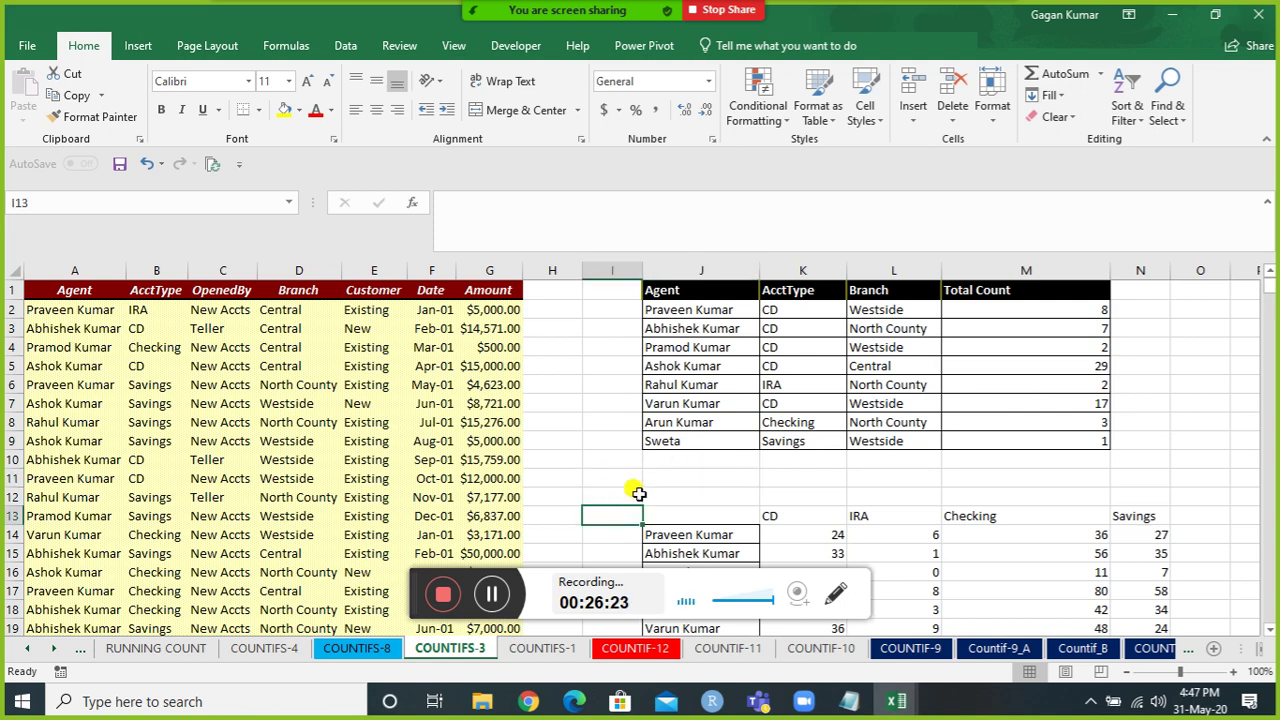
left_click(686, 508)
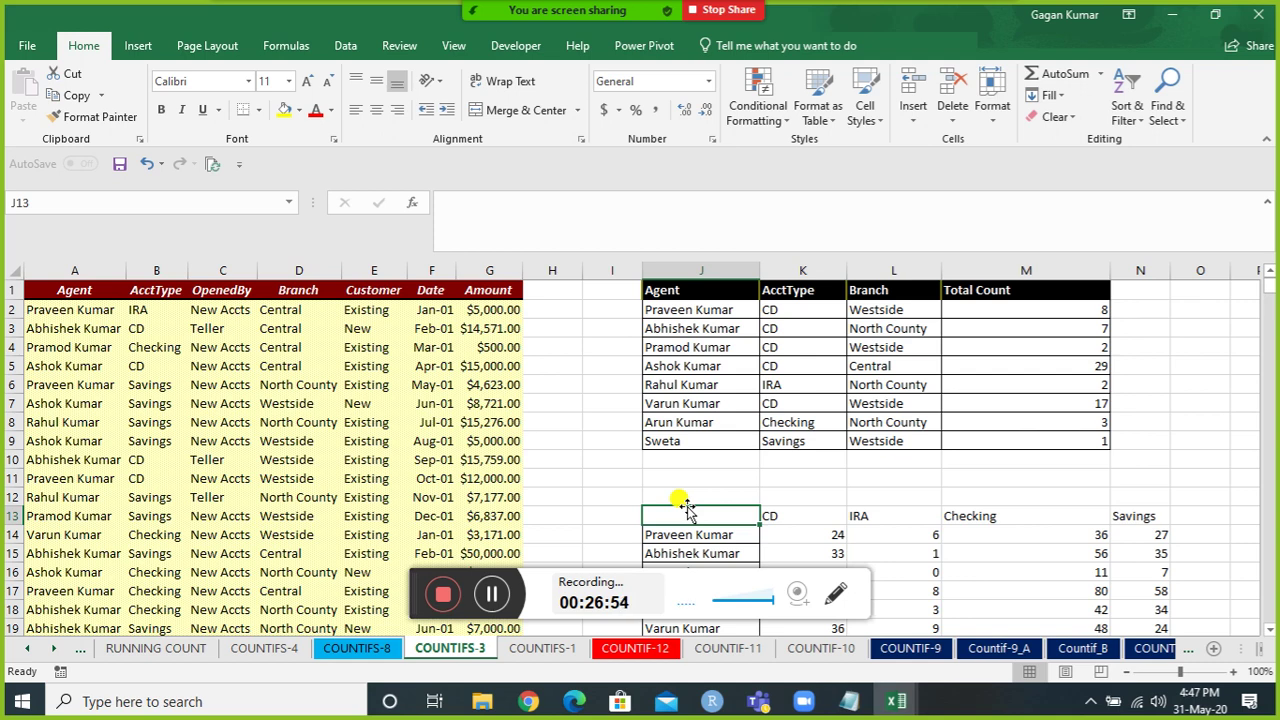
key("Up")
key("Up")
key("Up")
key("Up")
key("Up")
key("Up")
key("Up")
key("Up")
key("Up")
key("Up")
key("Up")
key("Up")
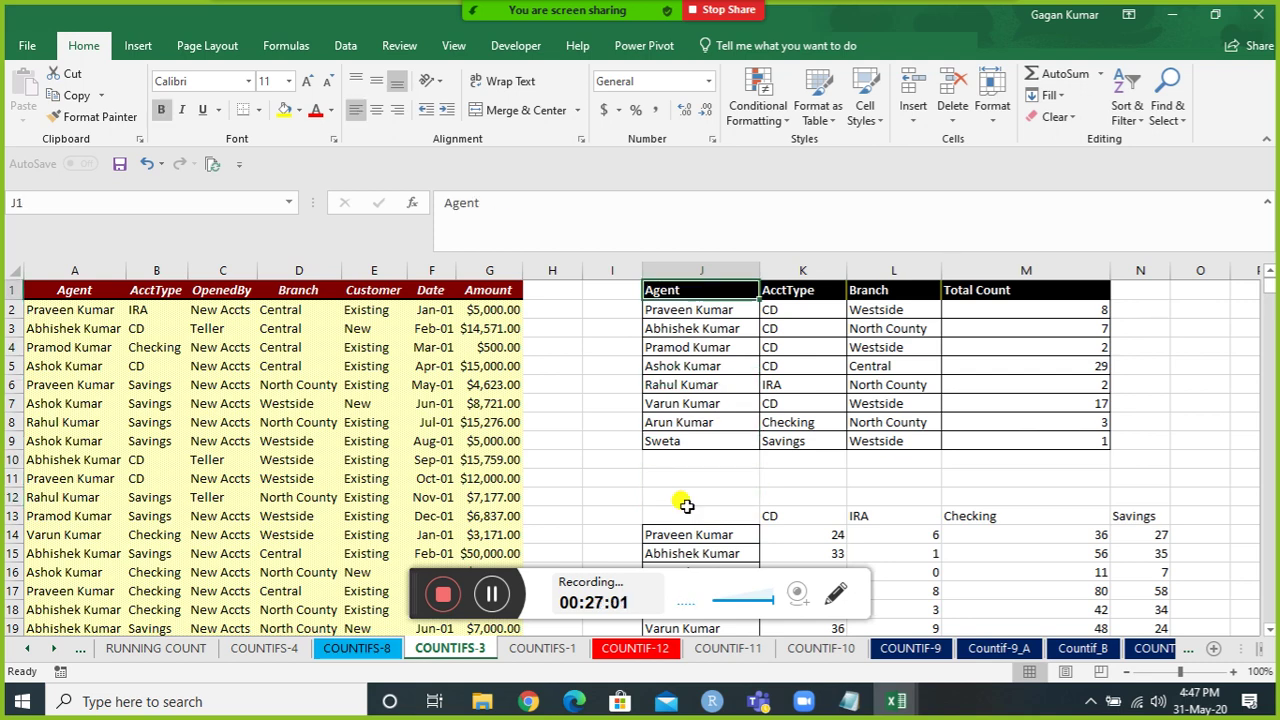
Examine the row 2 criteria and the COUNTIFS formulas in Total Count cells M2 to M7.
key("Down")
key("Right")
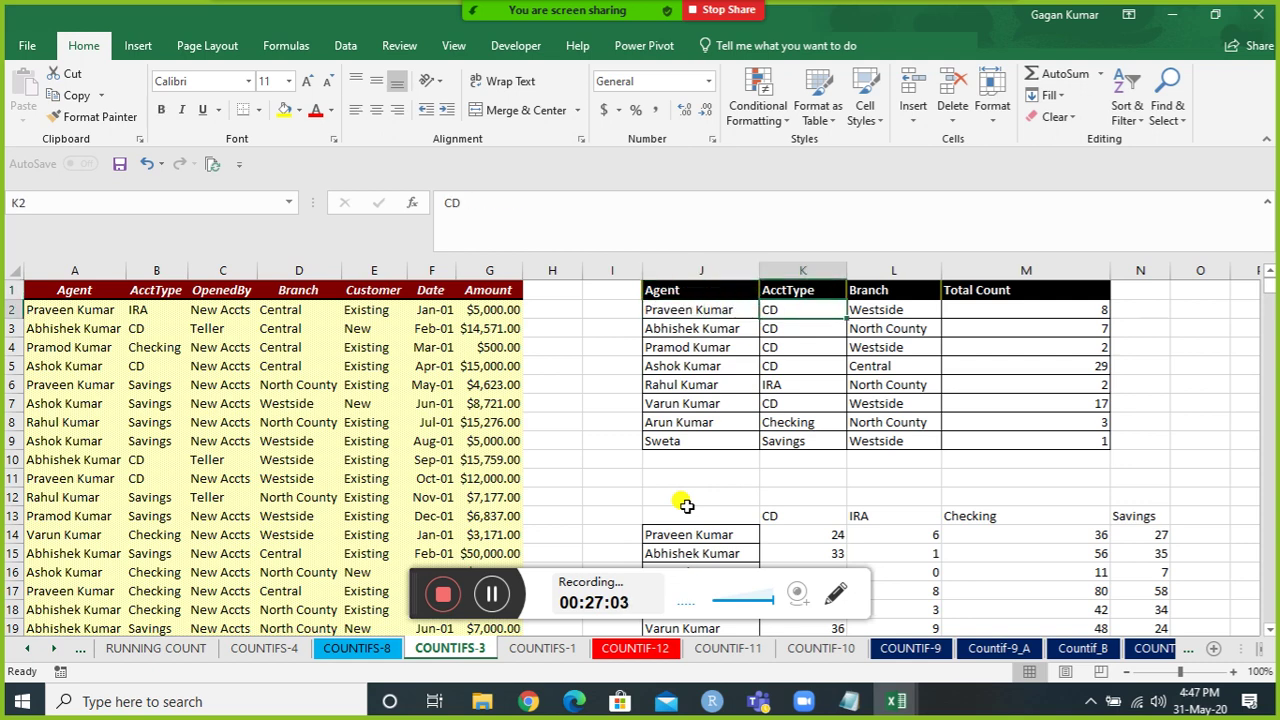
key("Right")
key("Right")
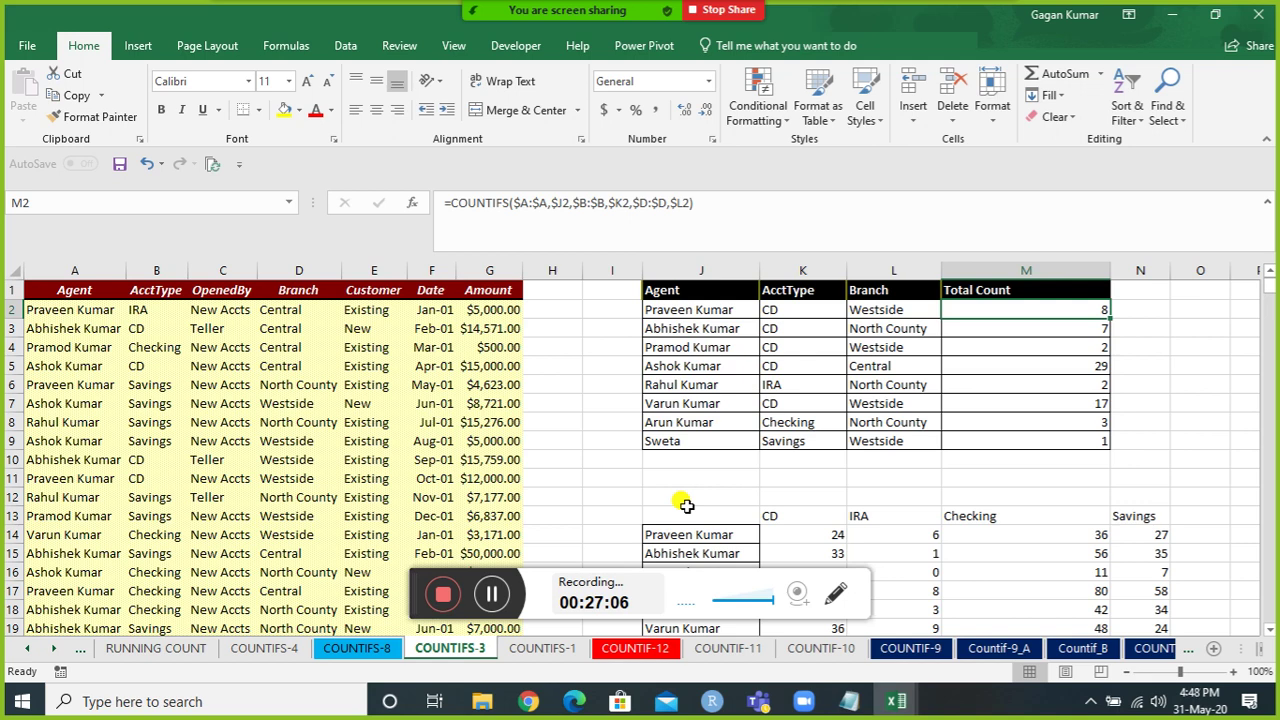
key("Down")
key("Down")
key("Down")
key("Down")
key("Down")
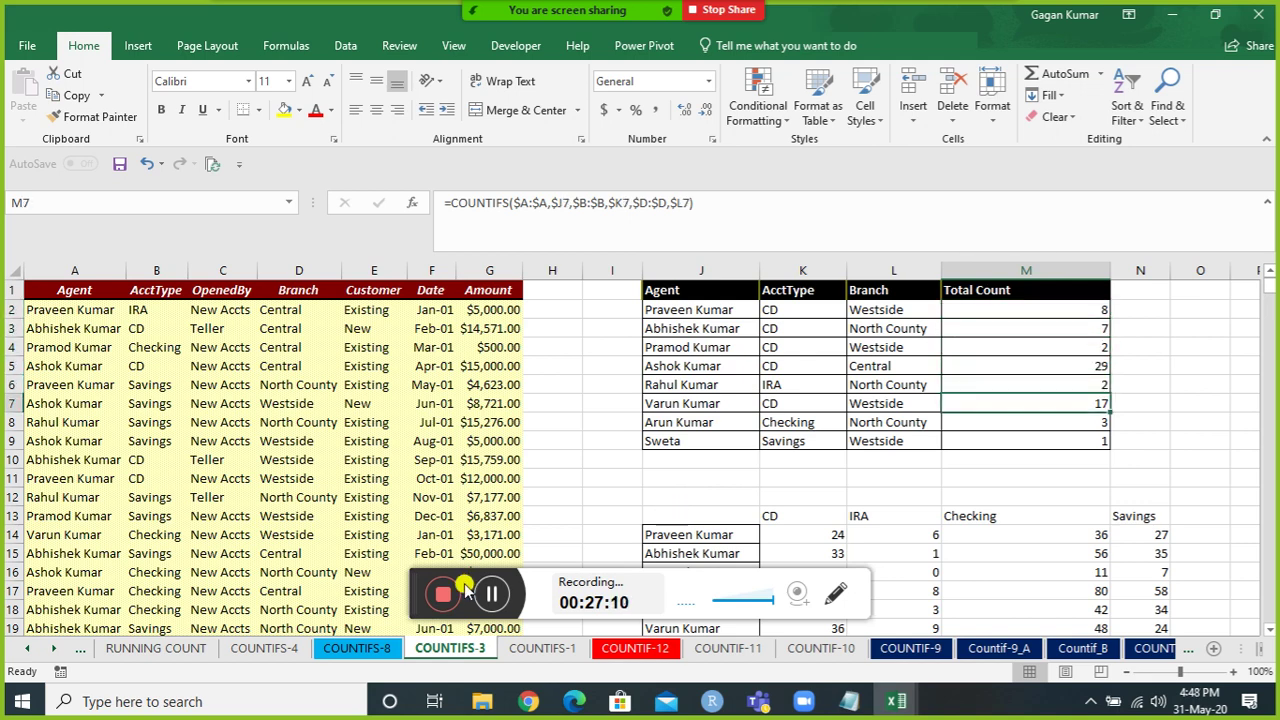
Dismiss the Zoom meeting time-limit notice.
left_click(630, 474)
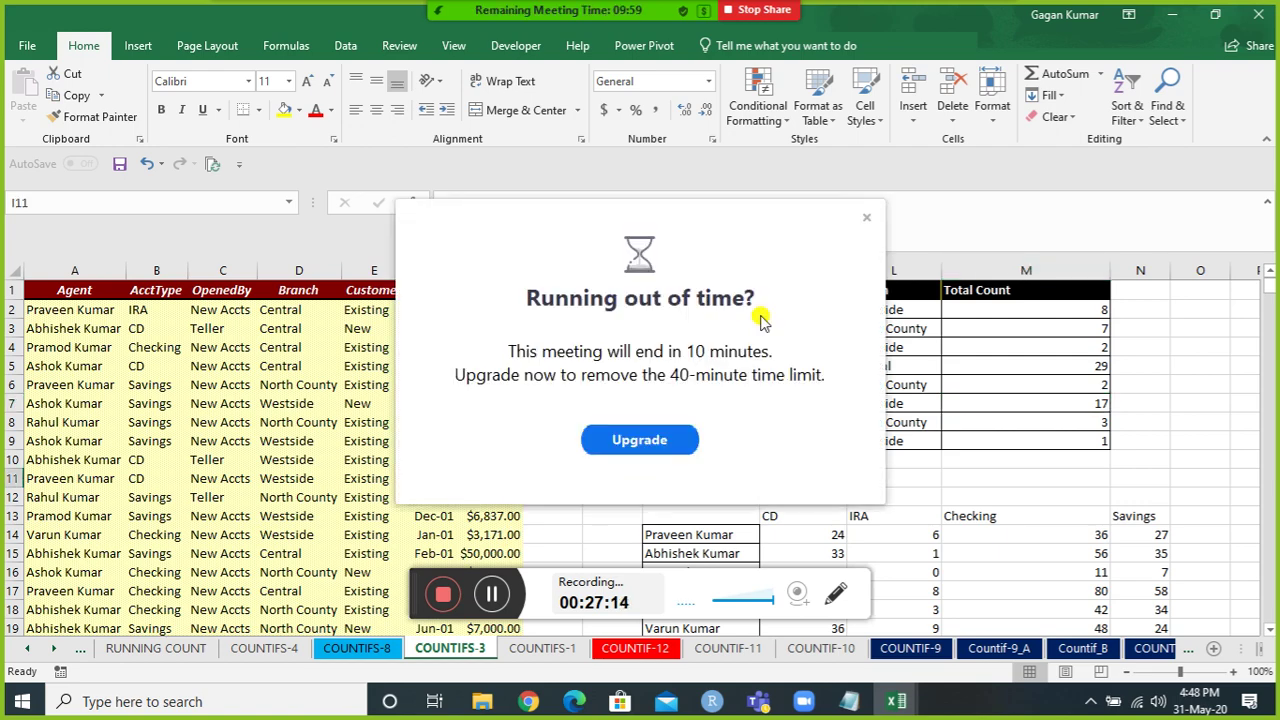
left_click(866, 217)
left_click_drag(724, 466, 720, 470)
key("Down")
key("Down")
key("Down")
key("Down")
key("Down")
key("Down")
key("Down")
key("Down")
key("Down")
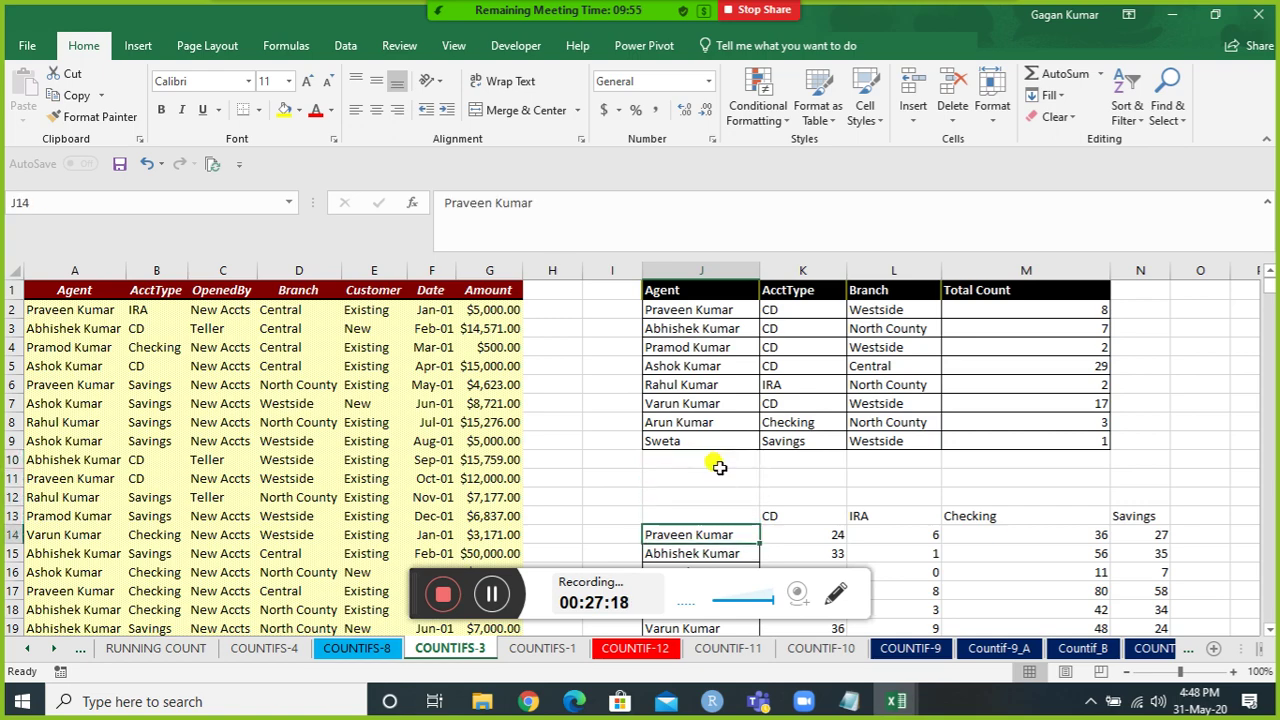
key("ctrl+Up")
key("ctrl+Up")
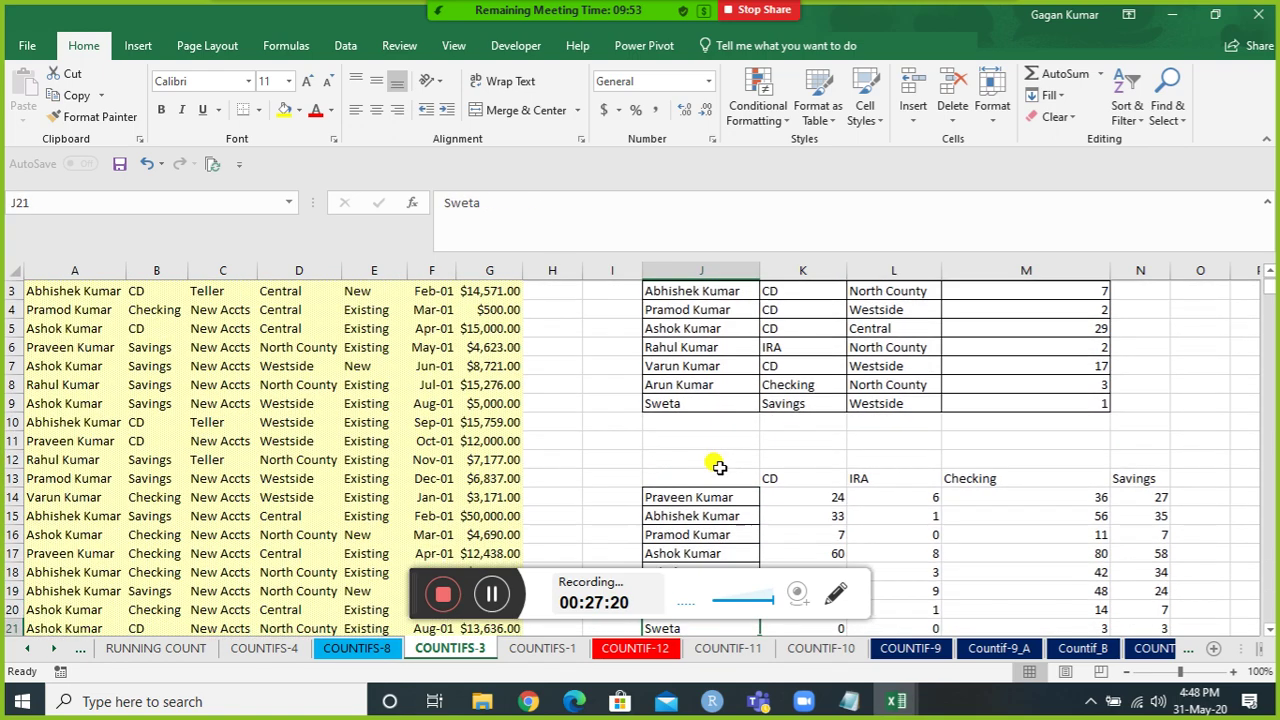
key("Up")
key("Up")
key("Up")
key("Up")
key("Up")
key("Up")
key("Up")
key("Up")
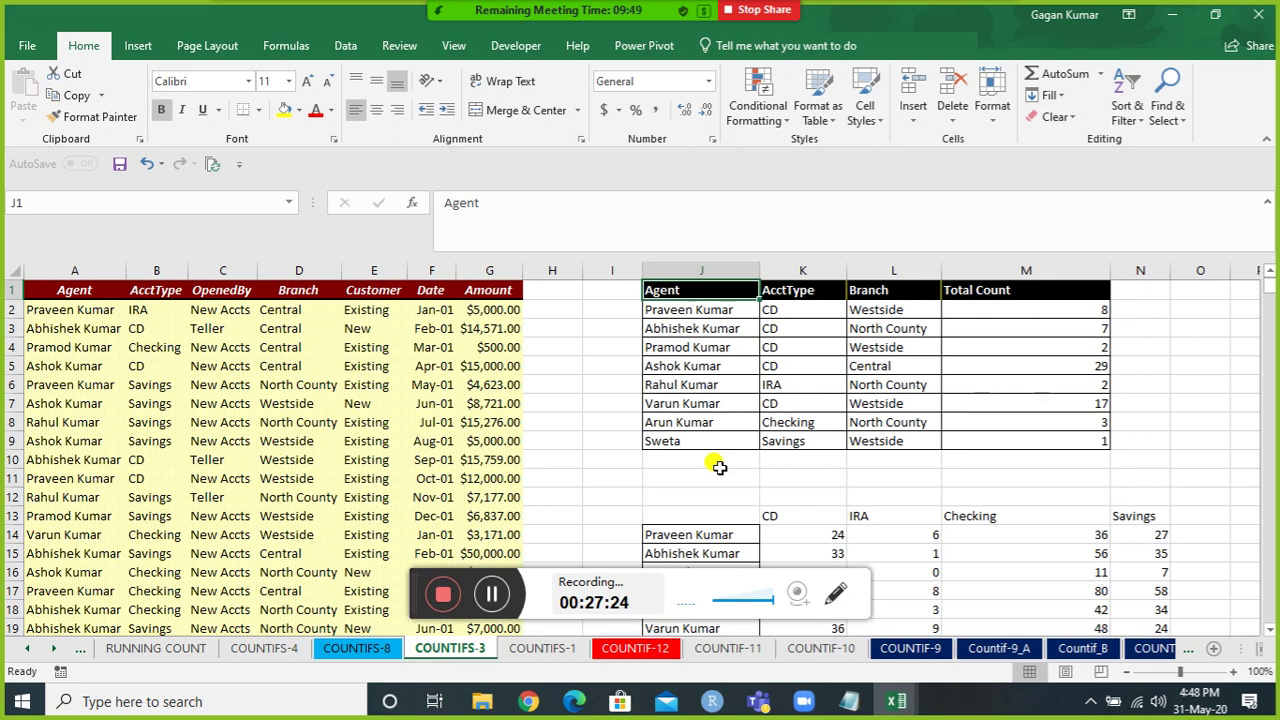
key("ctrl+Left")
key("ctrl+Left")
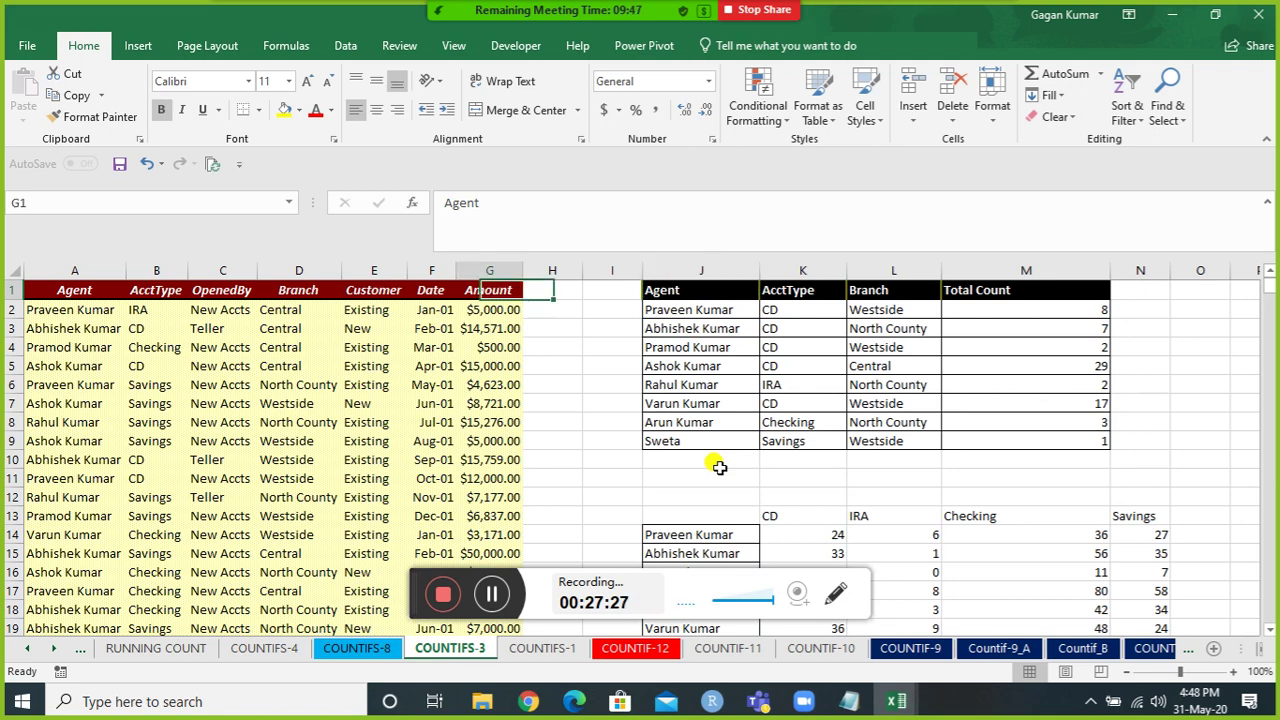
key("Right")
key("ctrl+Right")
key("Right")
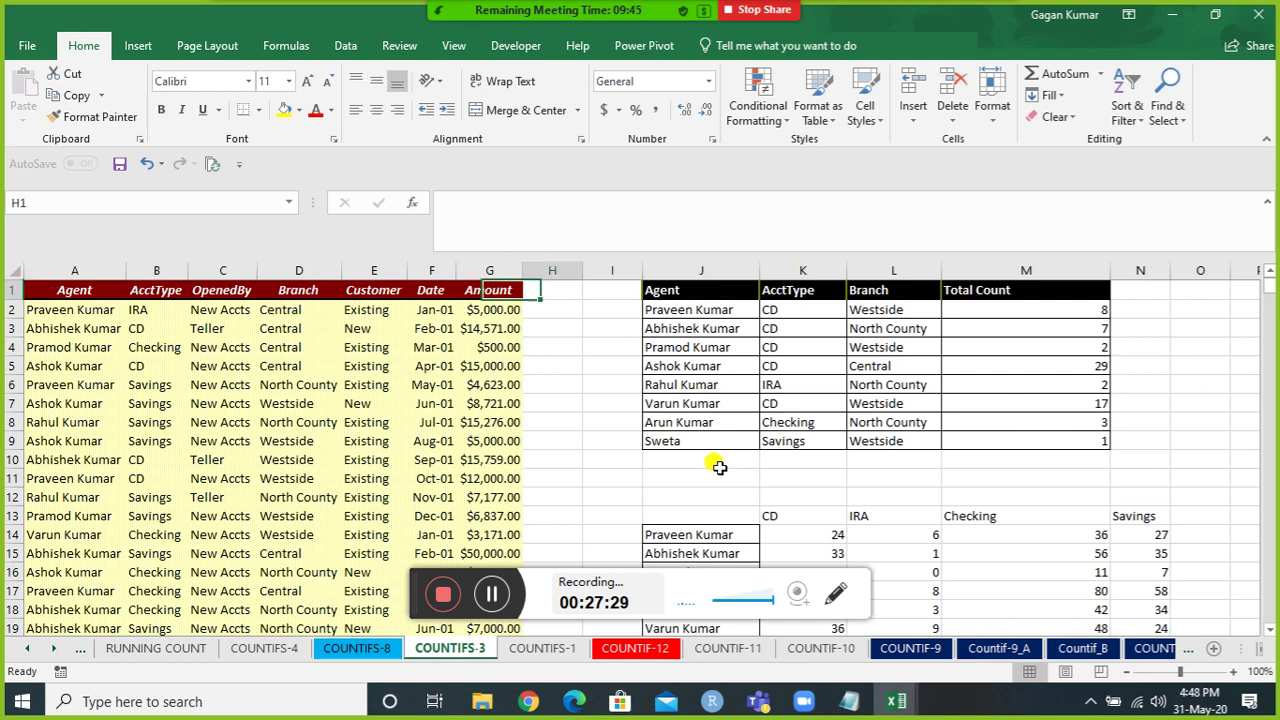
Examine the COUNTIFS formula in M2 together with its agent, account type and branch criteria in row 2.
key("Down")
key("Right")
key("Right")
key("Right")
key("Right")
key("Right")
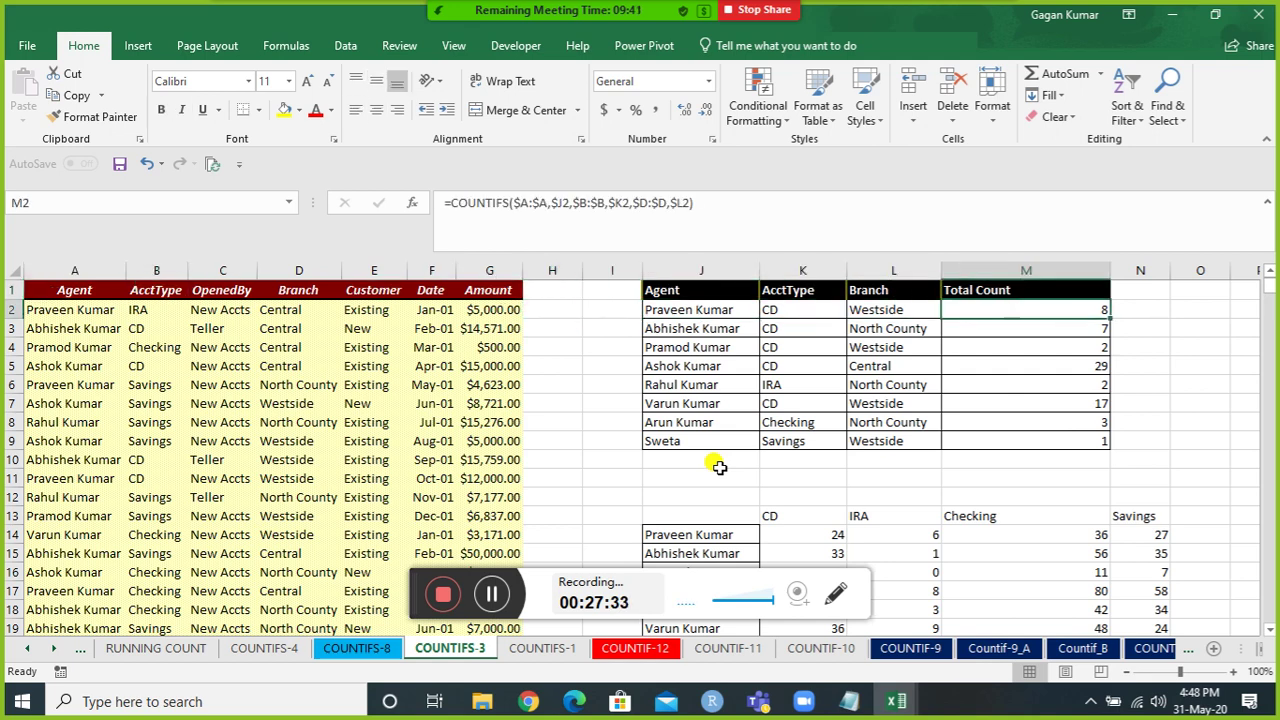
key("Left")
key("Left")
key("Right")
key("Right")
key("Left")
Turn on AutoFilter for the account data starting at the Agent header in A1.
key("ctrl+Left")
key("ctrl+Left")
key("ctrl+Left")
key("Up")
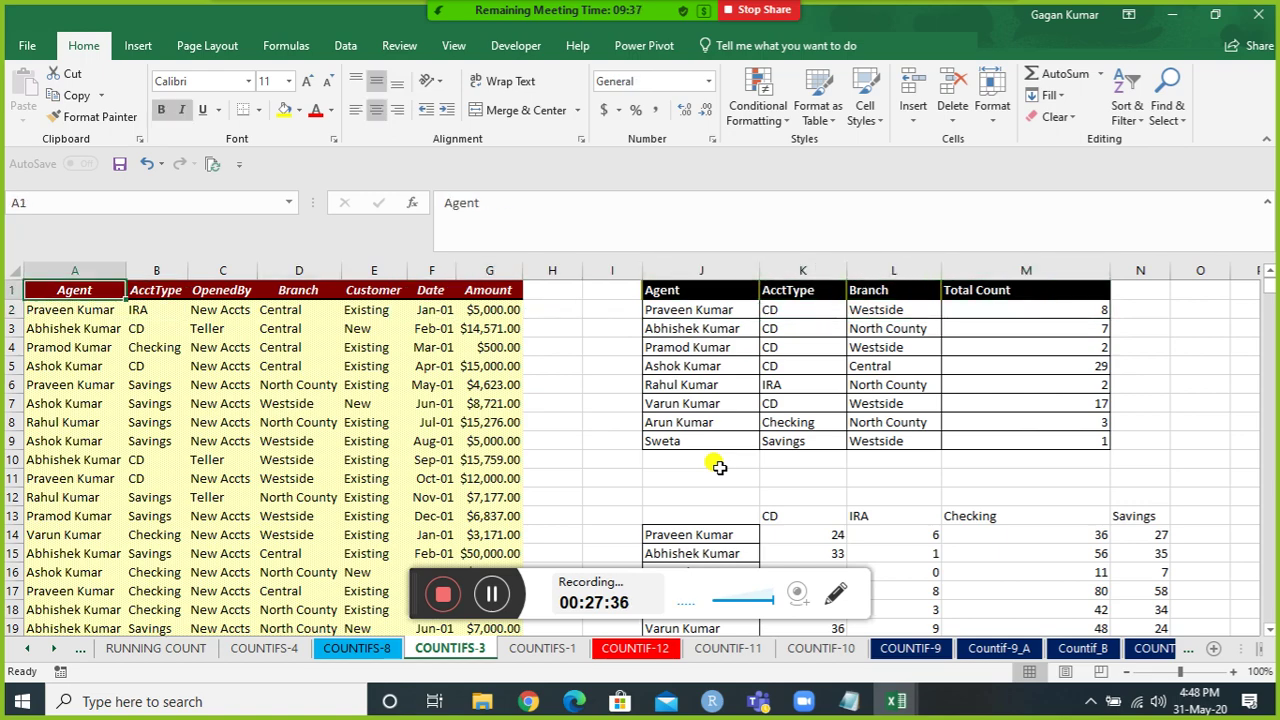
key("alt+d")
key("f")
key("f")
Filter the Agent column to show only the agent listed in J2.
key("alt+Down")
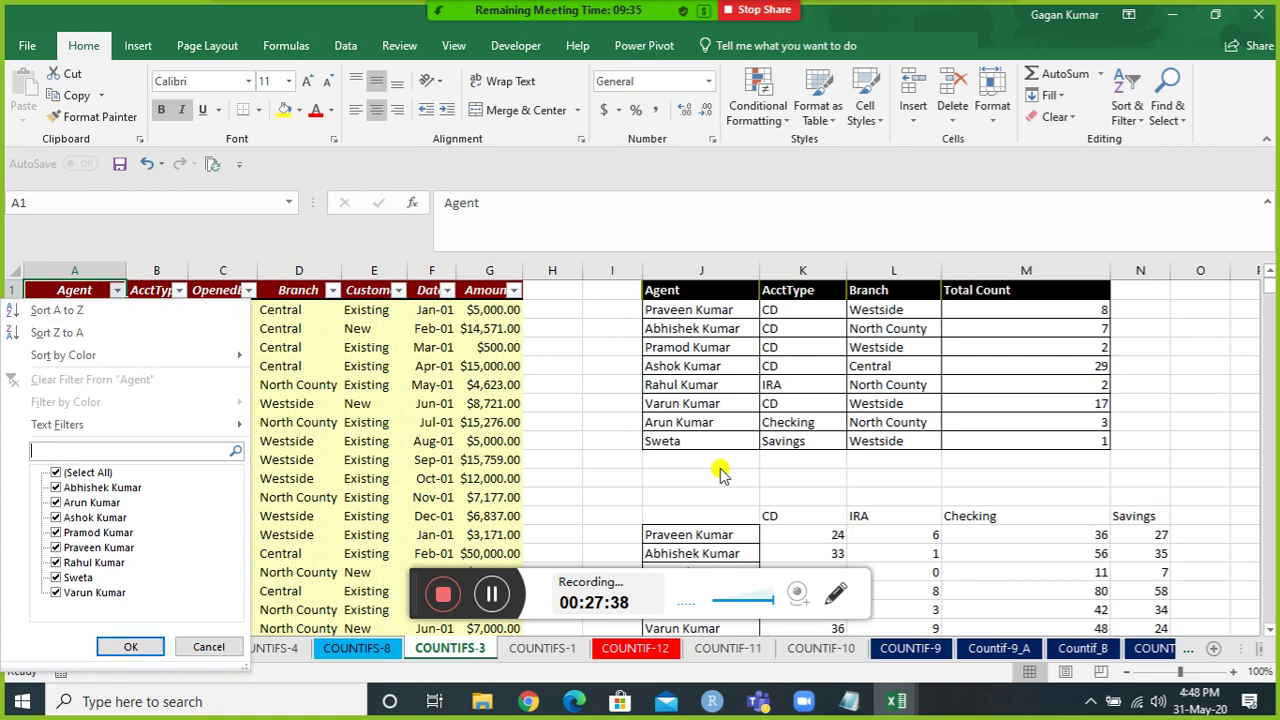
key("Tab")
key("space")
key("Down")
key("Down")
key("Down")
key("Down")
key("Down")
key("space")
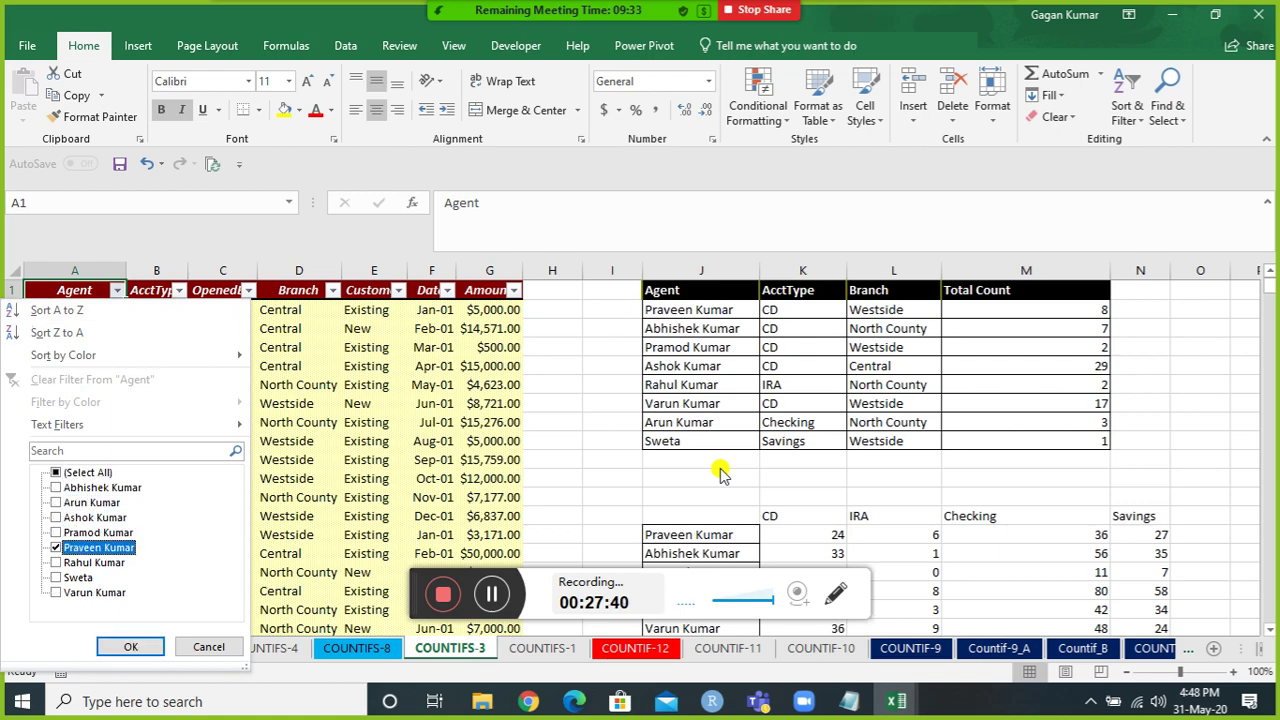
key("Return")
Filter the AcctType column to show only CD.
key("Right")
key("alt+Down")
key("Tab")
key("Down")
key("Down")
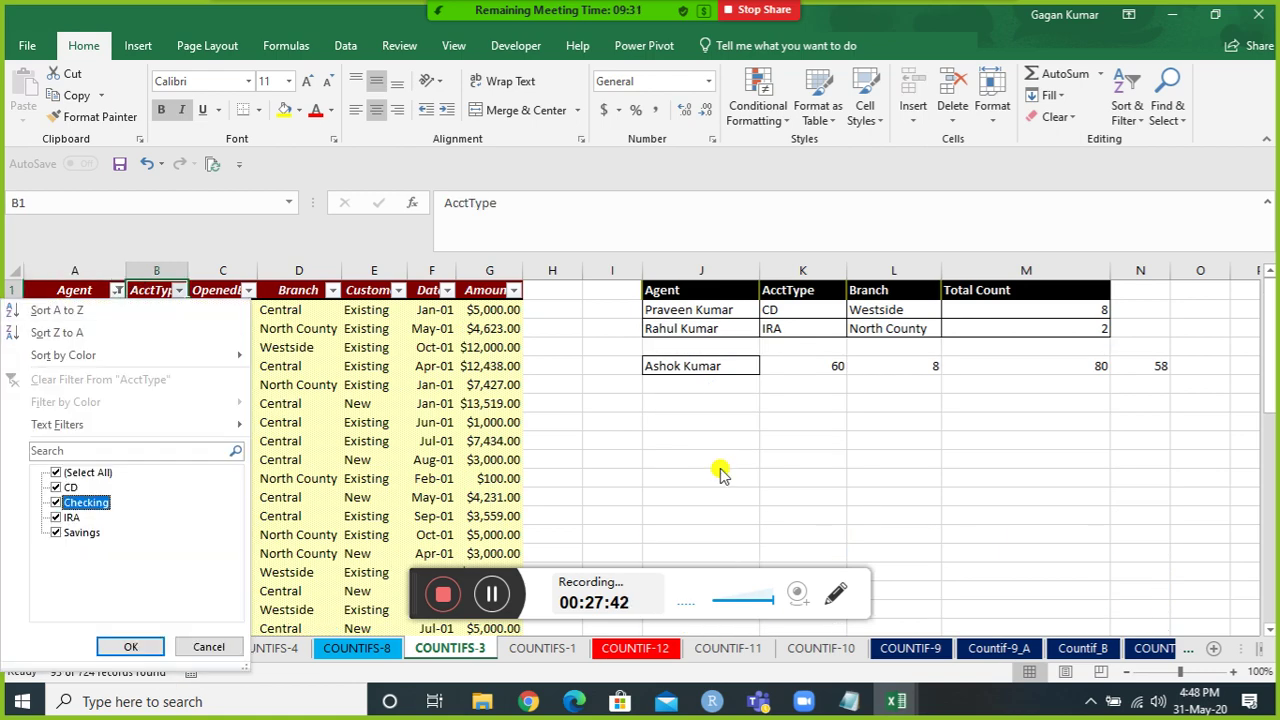
key("Up")
key("Up")
key("space")
key("Down")
key("space")
key("Return")
Filter the Branch column to show only Westside.
key("Right")
key("Right")
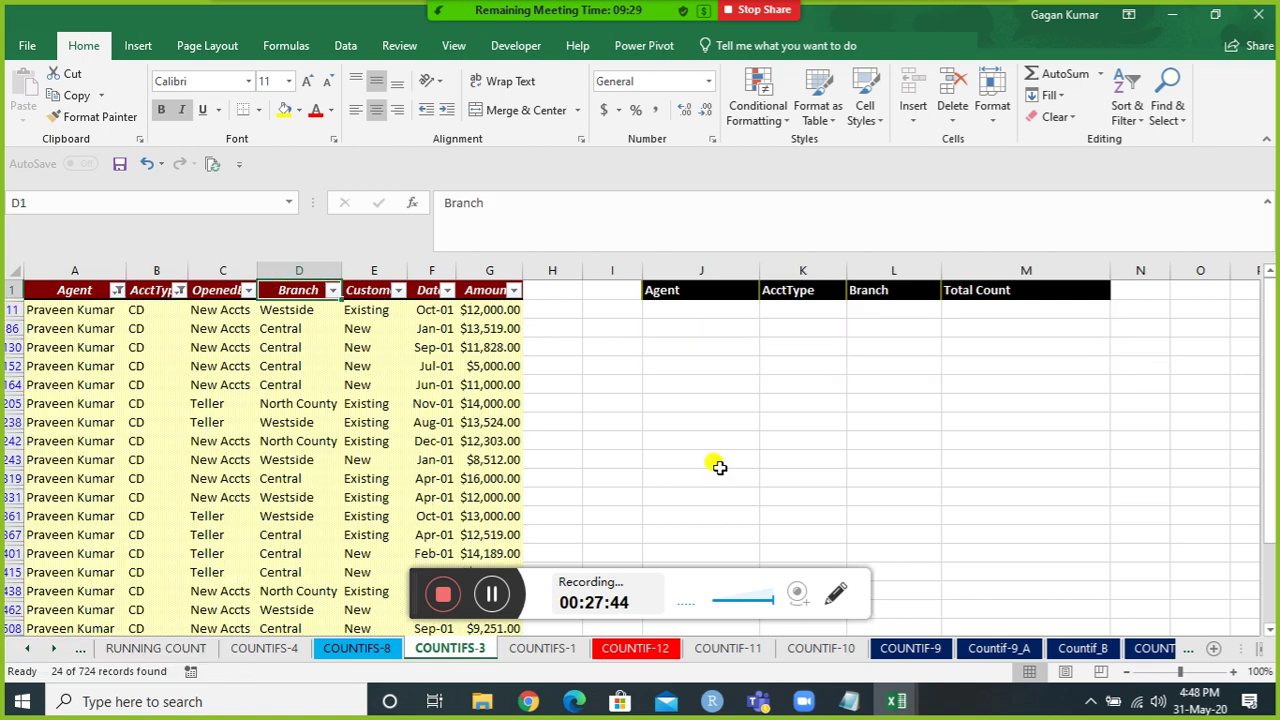
key("alt+Down")
key("Tab")
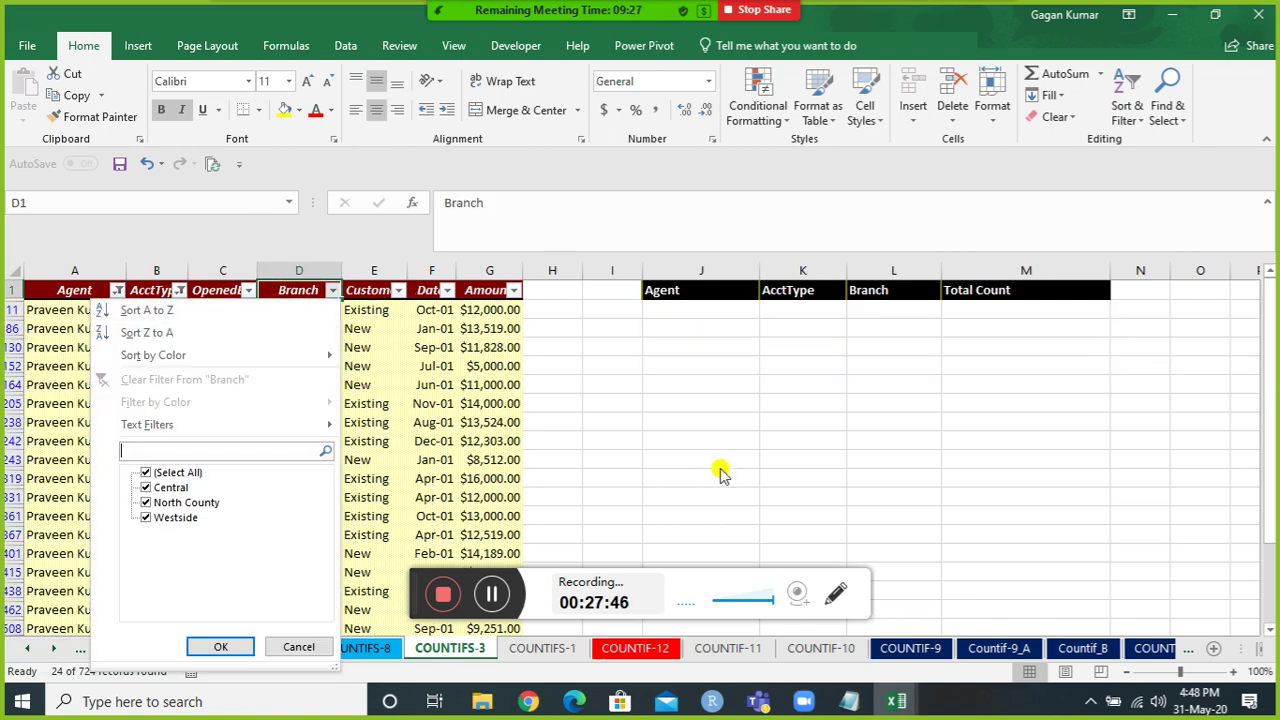
key("Down")
key("space")
key("Down")
key("Down")
key("Down")
key("space")
key("Return")
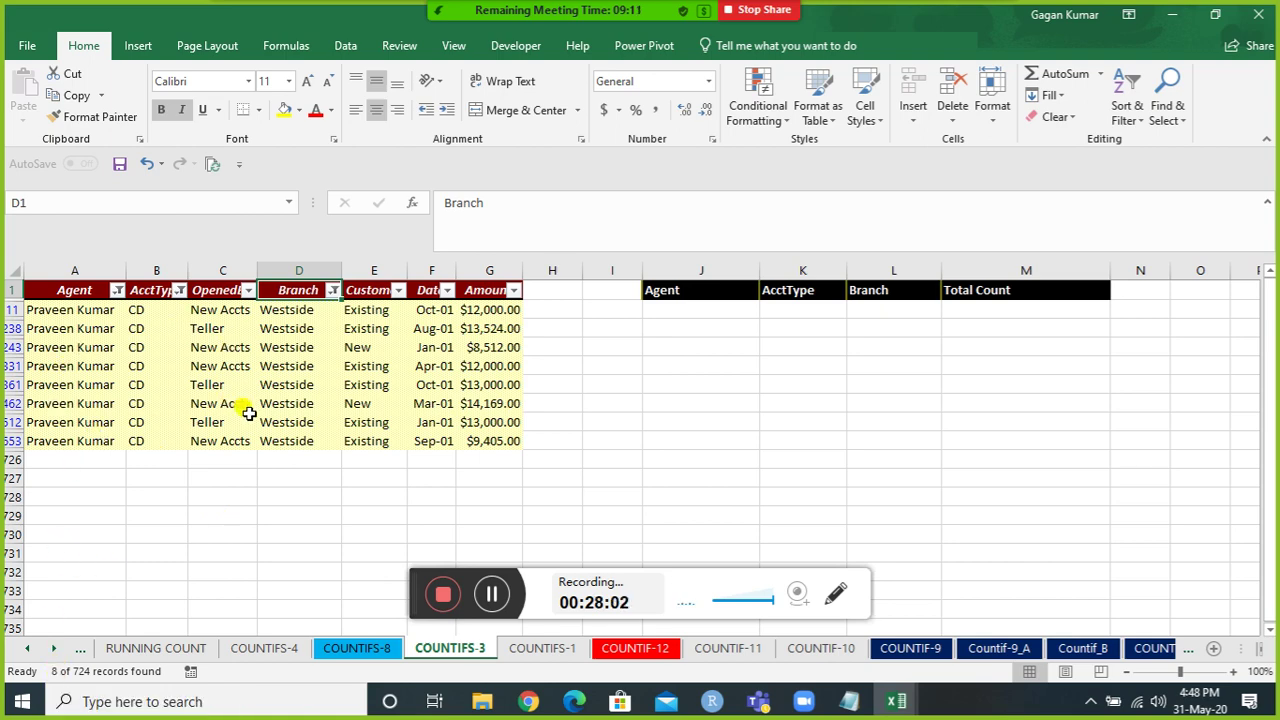
Remove the AutoFilter from the account data and return to the agent criterion in J2.
key("alt+a")
key("t")
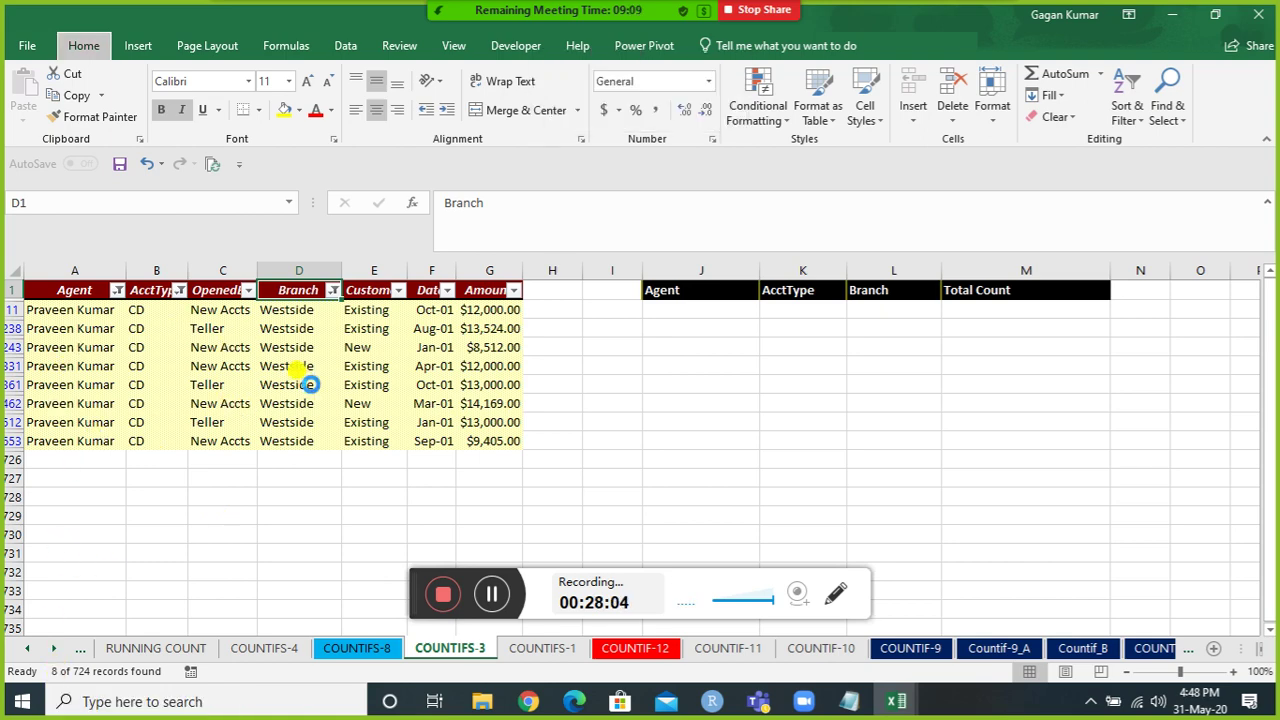
key("Down")
key("Right")
key("Right")
key("Right")
key("Right")
key("Right")
key("Right")
key("Right")
key("Right")
key("Right")
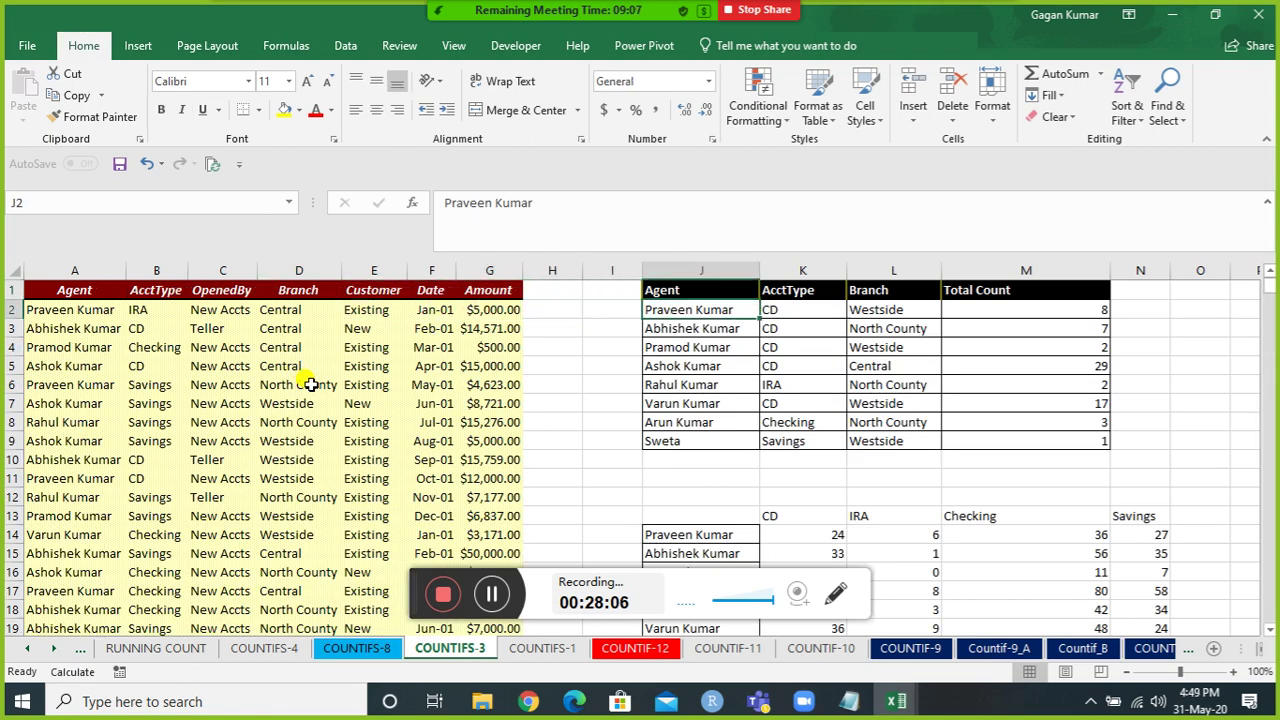
key("Left")
key("Left")
key("Left")
key("Left")
key("Left")
key("Left")
key("Left")
key("Left")
key("Left")
key("Left")
key("Left")
key("Left")
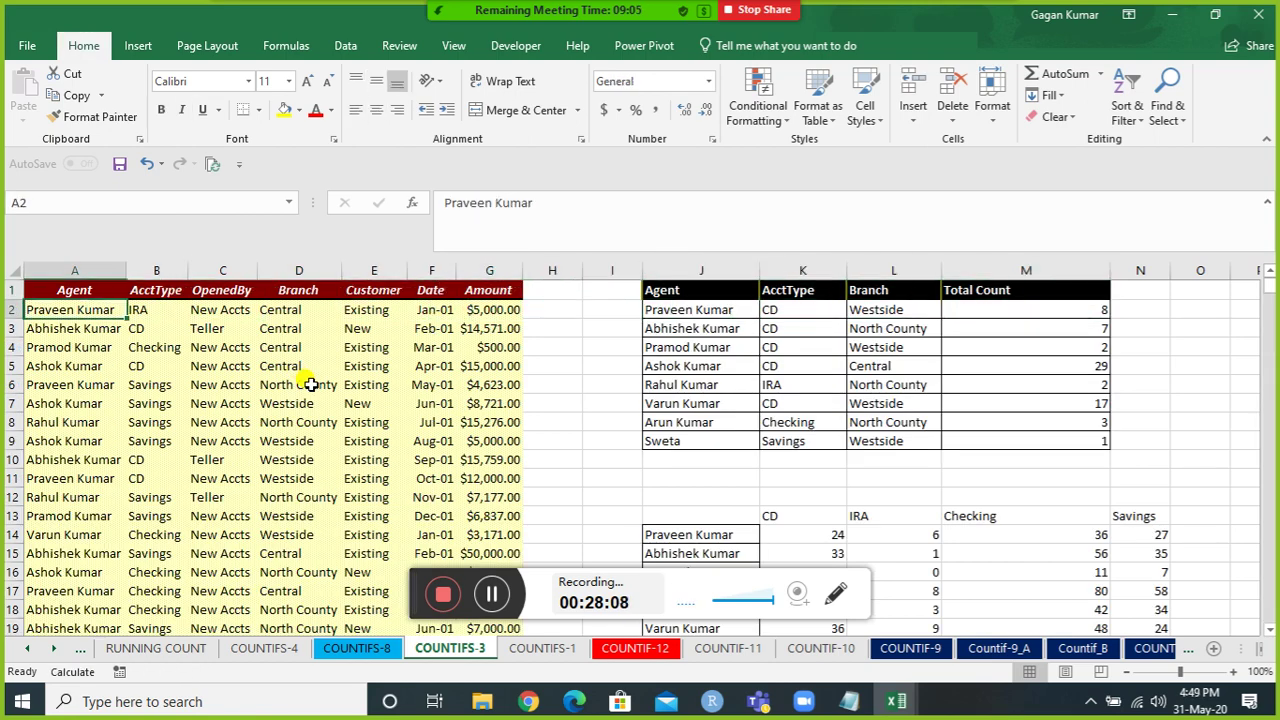
key("ctrl+space")
key("Right")
key("ctrl+space")
key("Right")
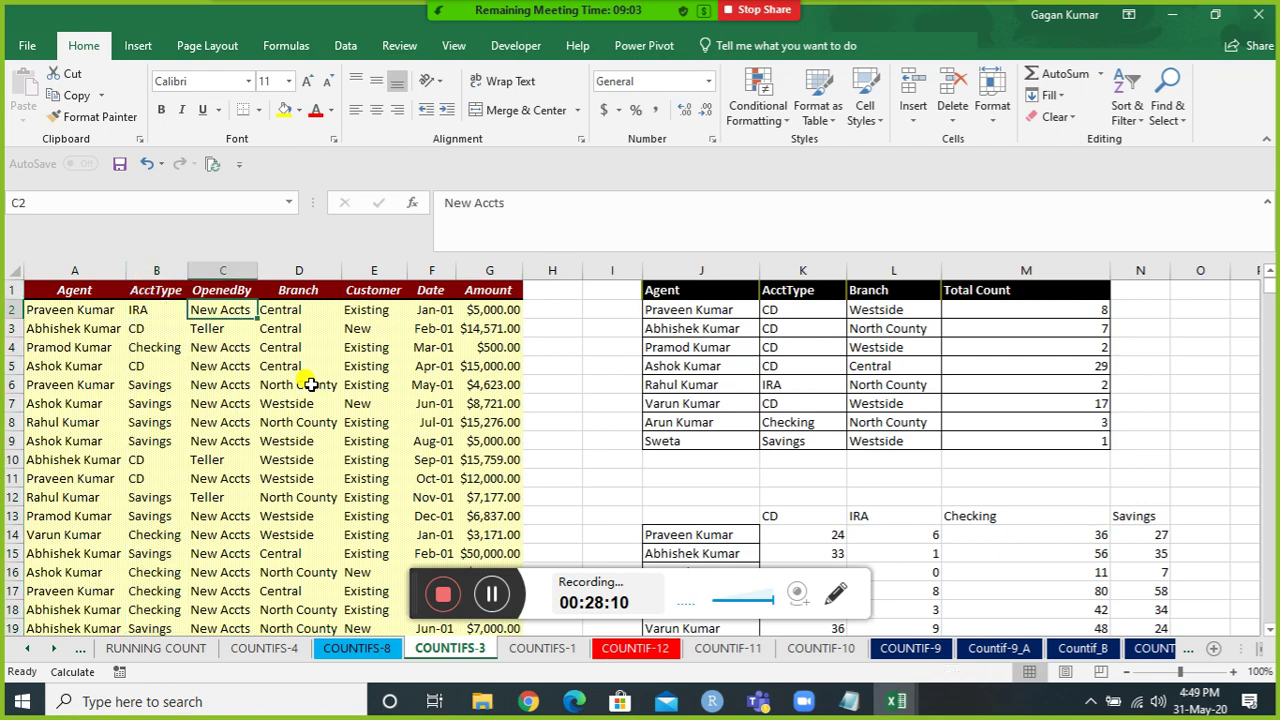
key("ctrl+space")
key("Down")
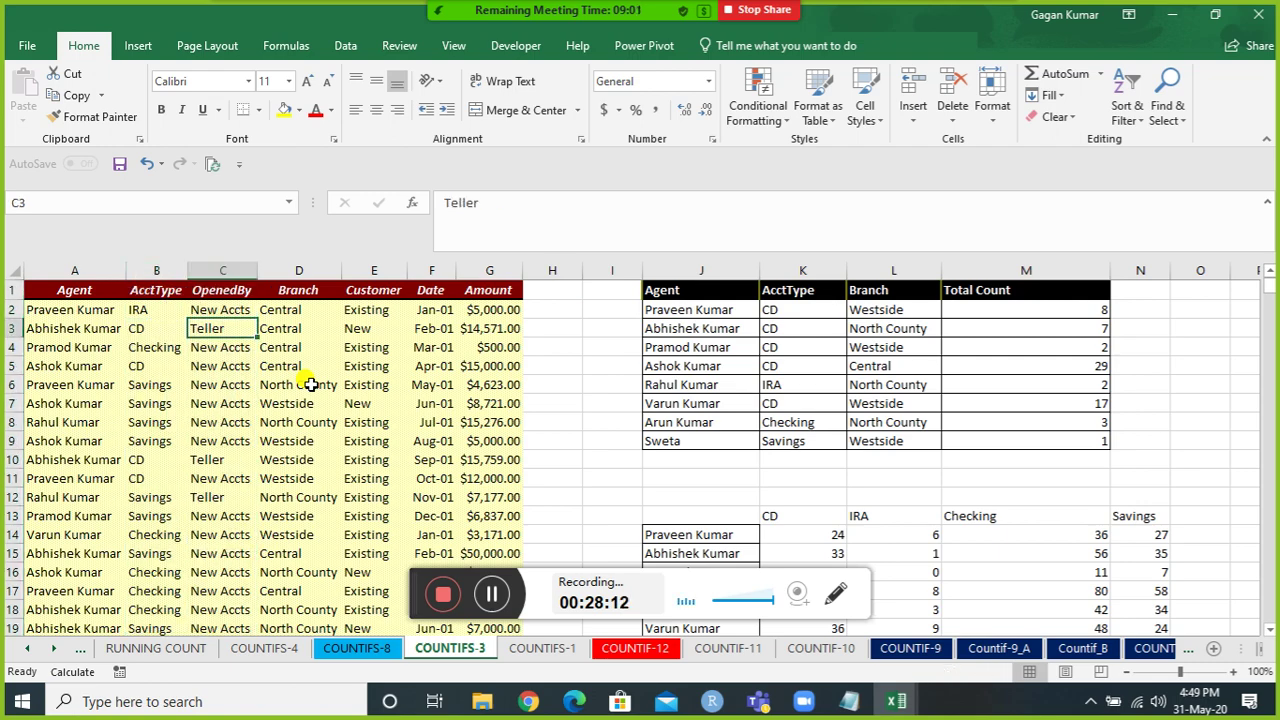
key("shift+space")
key("Down")
key("shift+space")
key("Down")
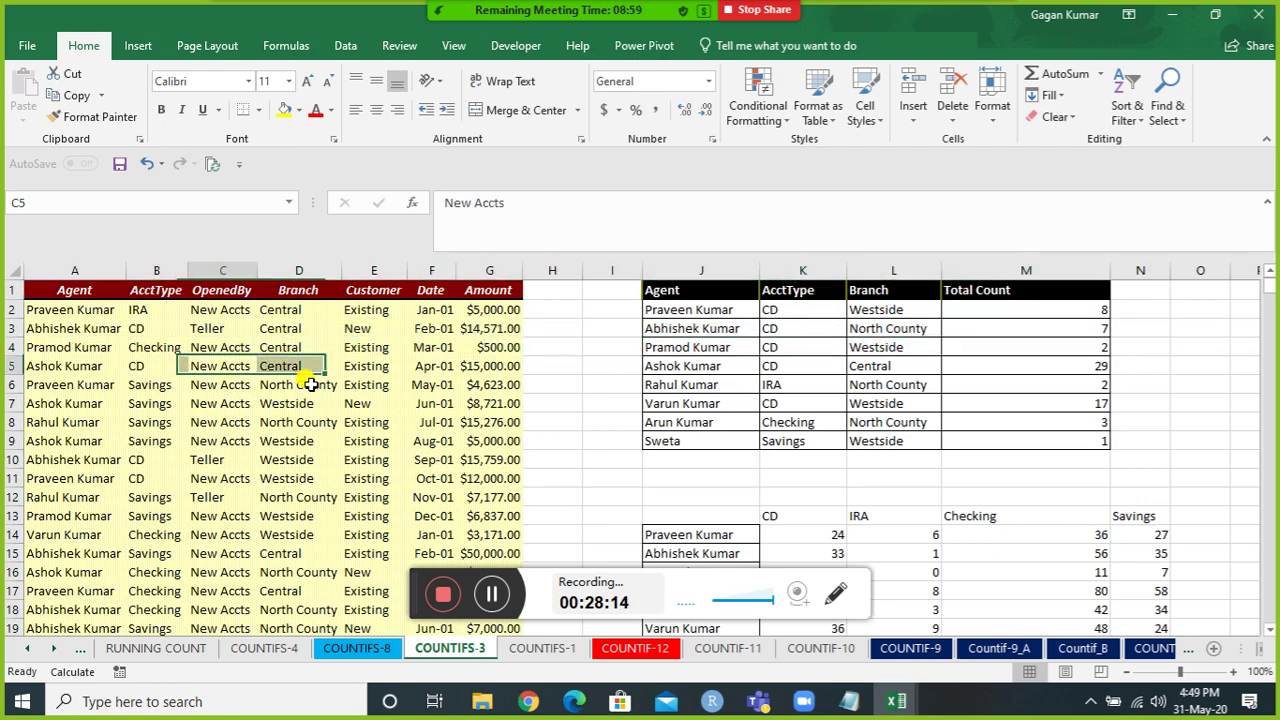
key("shift+space")
key("Left")
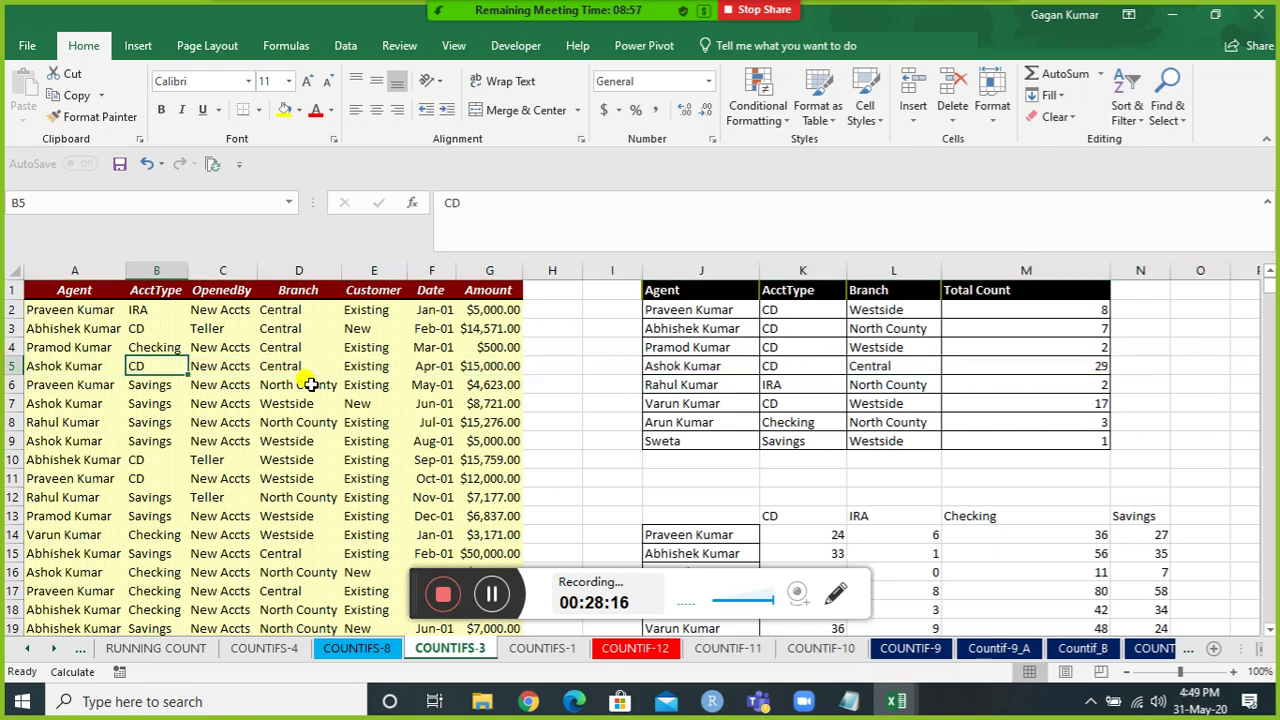
Examine the Agent column down to its last data row and the table headers from AcctType to Amount.
key("Left")
key("Up")
key("Up")
key("Up")
key("ctrl+Down")
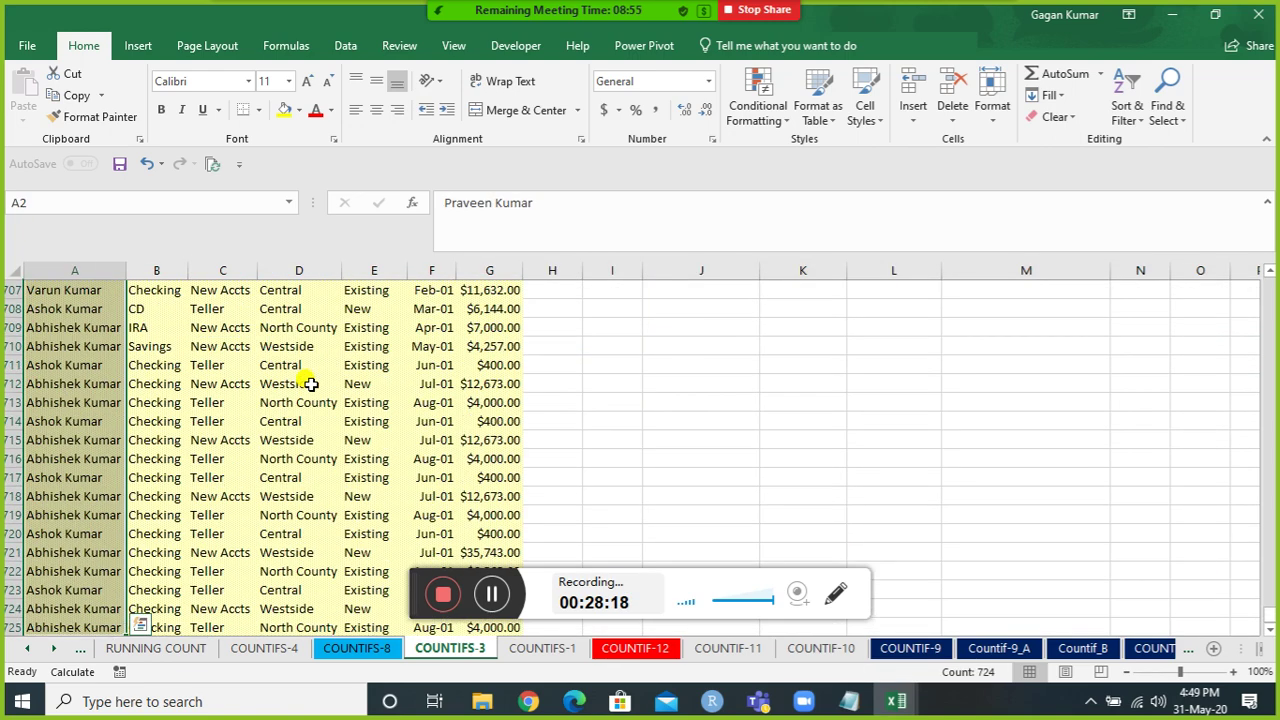
key("ctrl+Up")
key("Right")
key("Left")
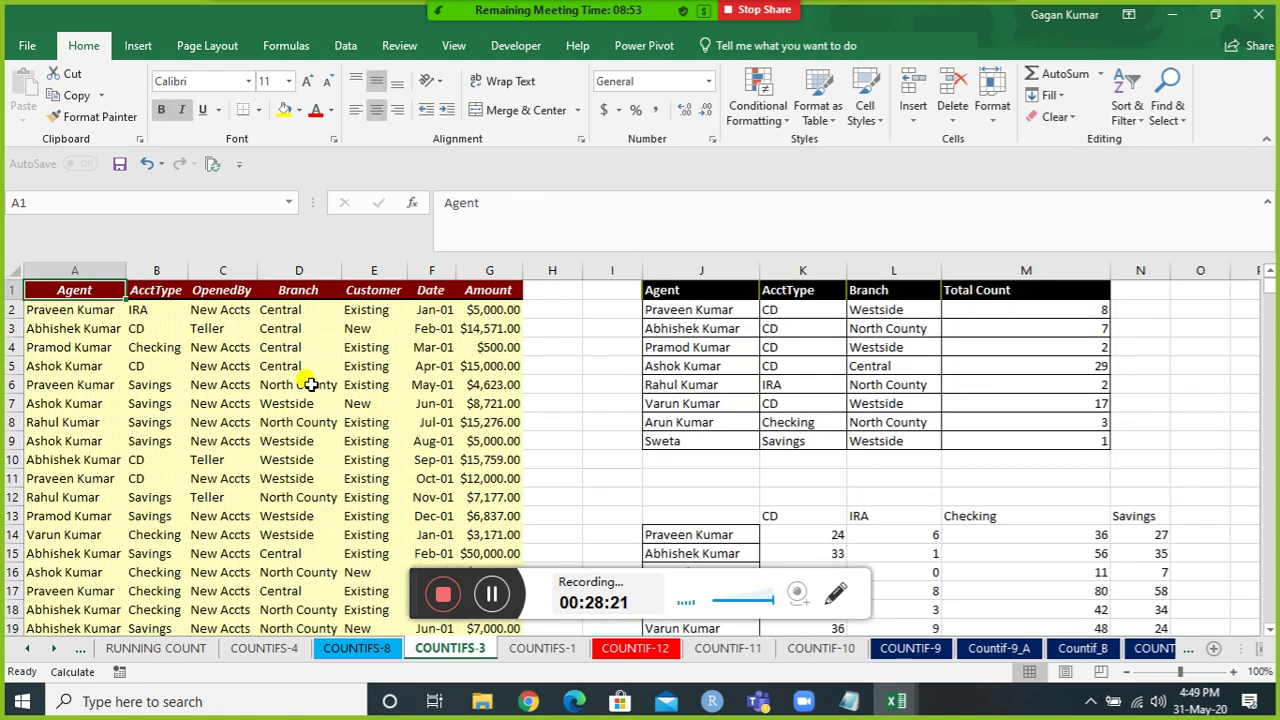
key("Right")
key("shift+Right")
key("shift+Right")
key("shift+Right")
key("shift+Right")
key("shift+Right")
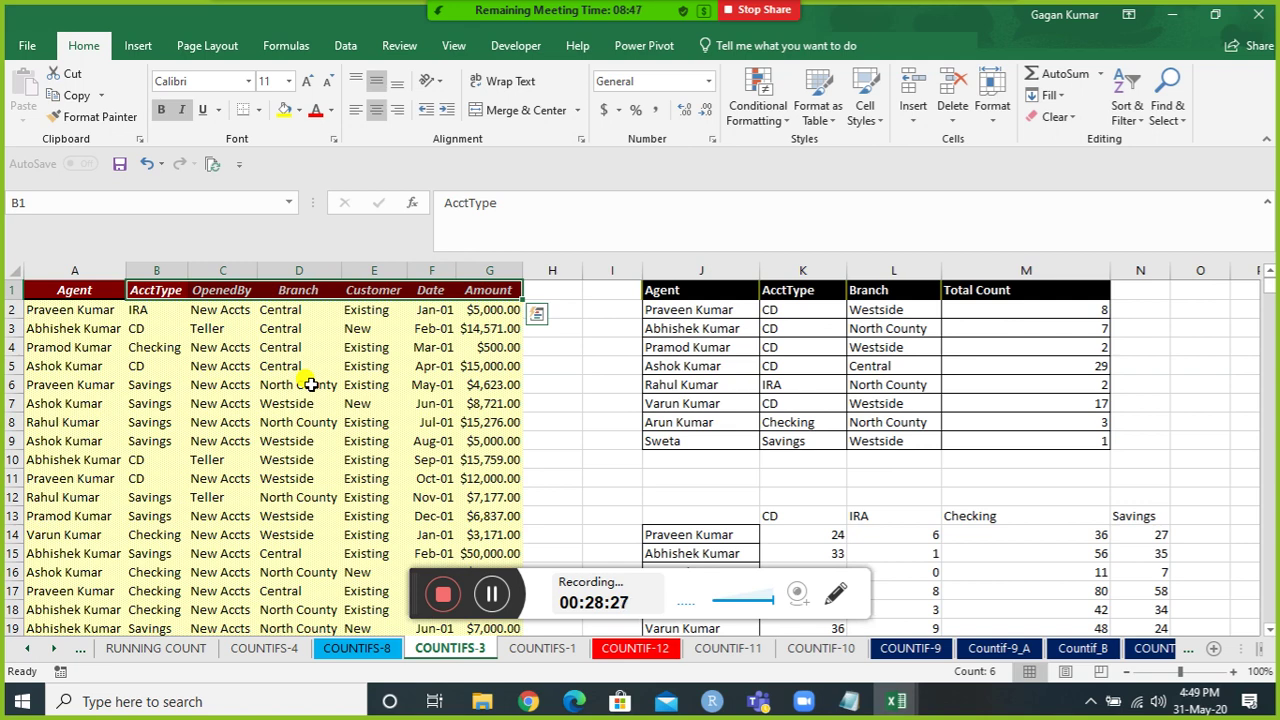
key("Right")
key("Right")
key("Right")
key("Right")
key("Right")
key("Right")
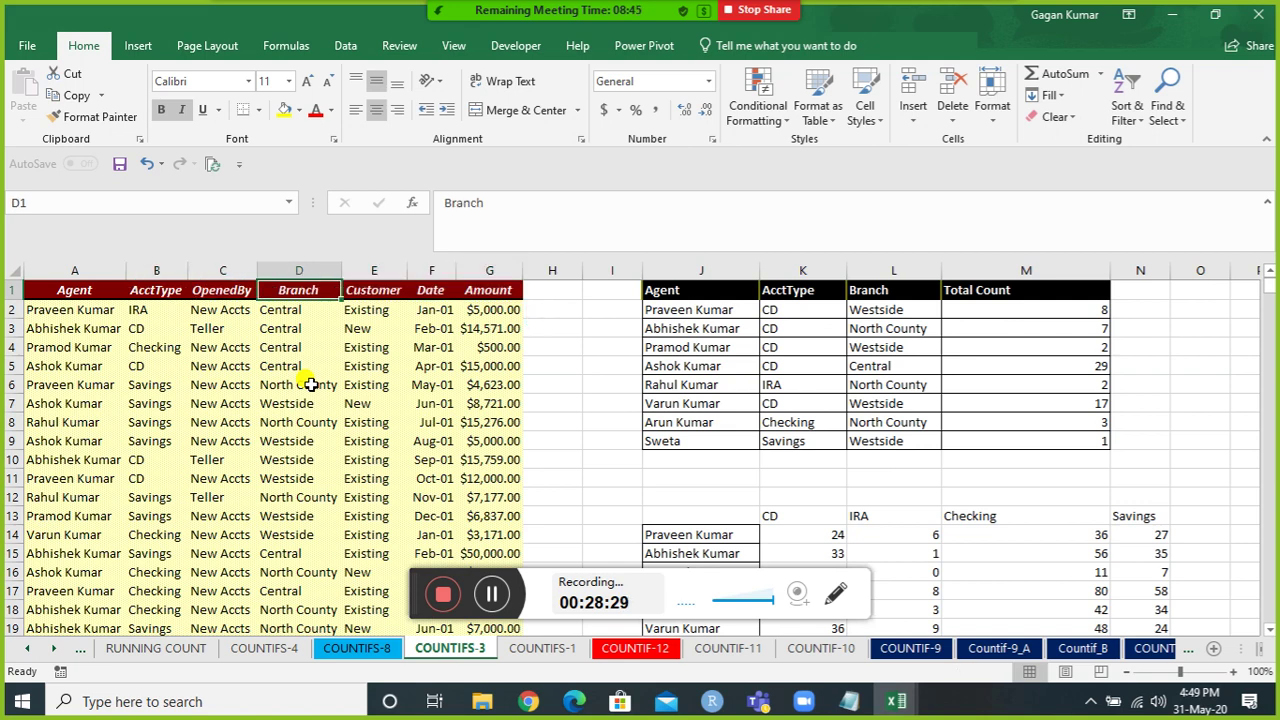
key("Right")
key("Right")
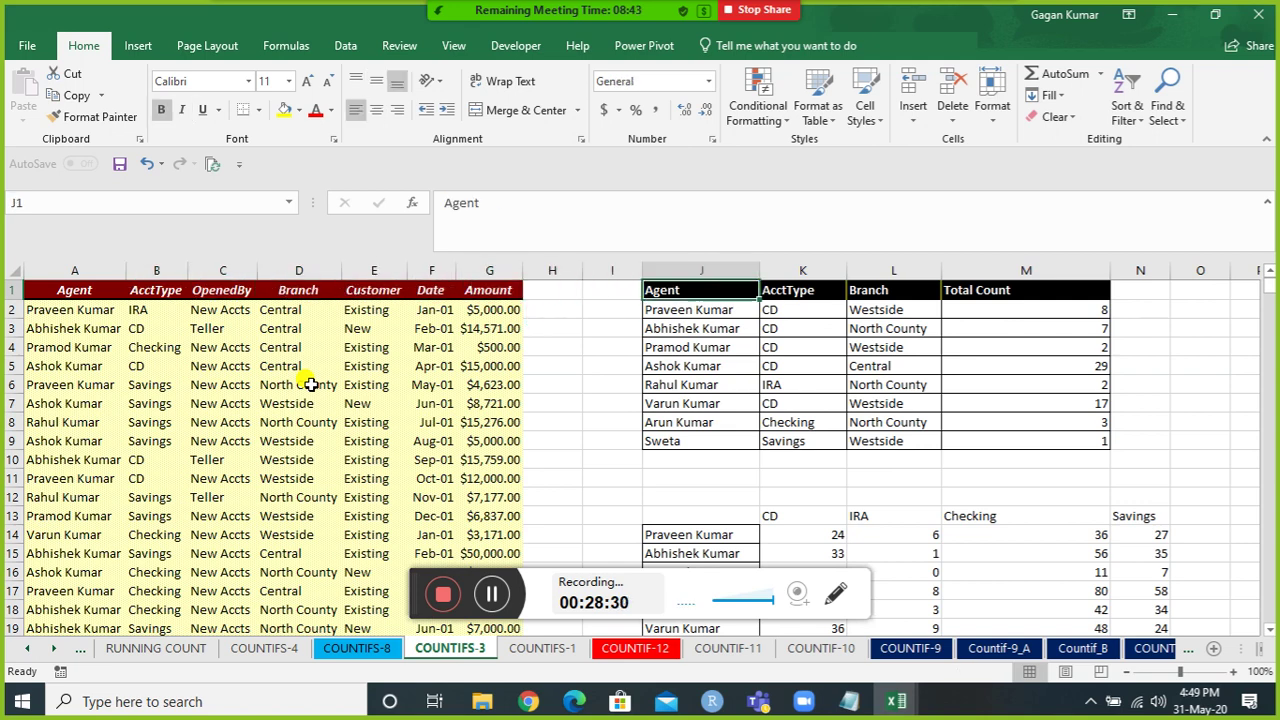
Examine the AcctType and Branch criteria in row 2 of the summary, the Agent column and the first data row up to Date.
key("Down")
key("Right")
key("Right")
key("Right")
key("Left")
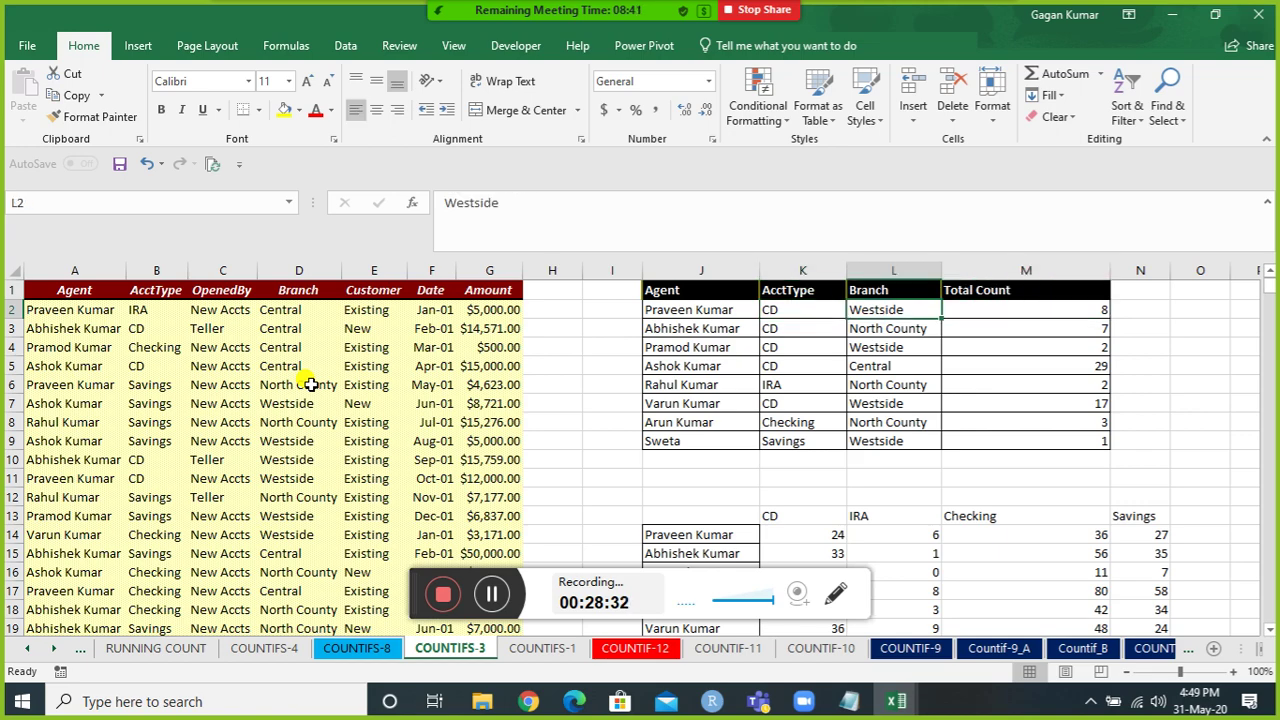
key("Left")
key("Home")
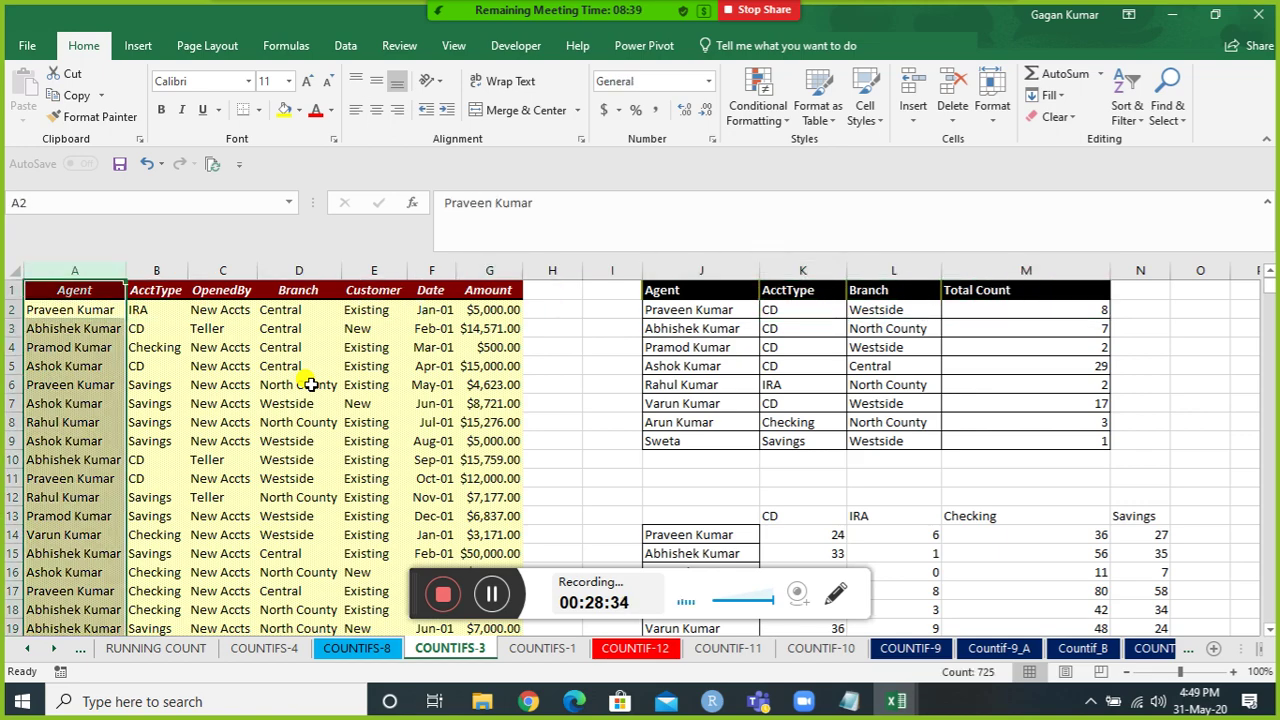
key("Right")
key("Right")
key("Right")
key("Right")
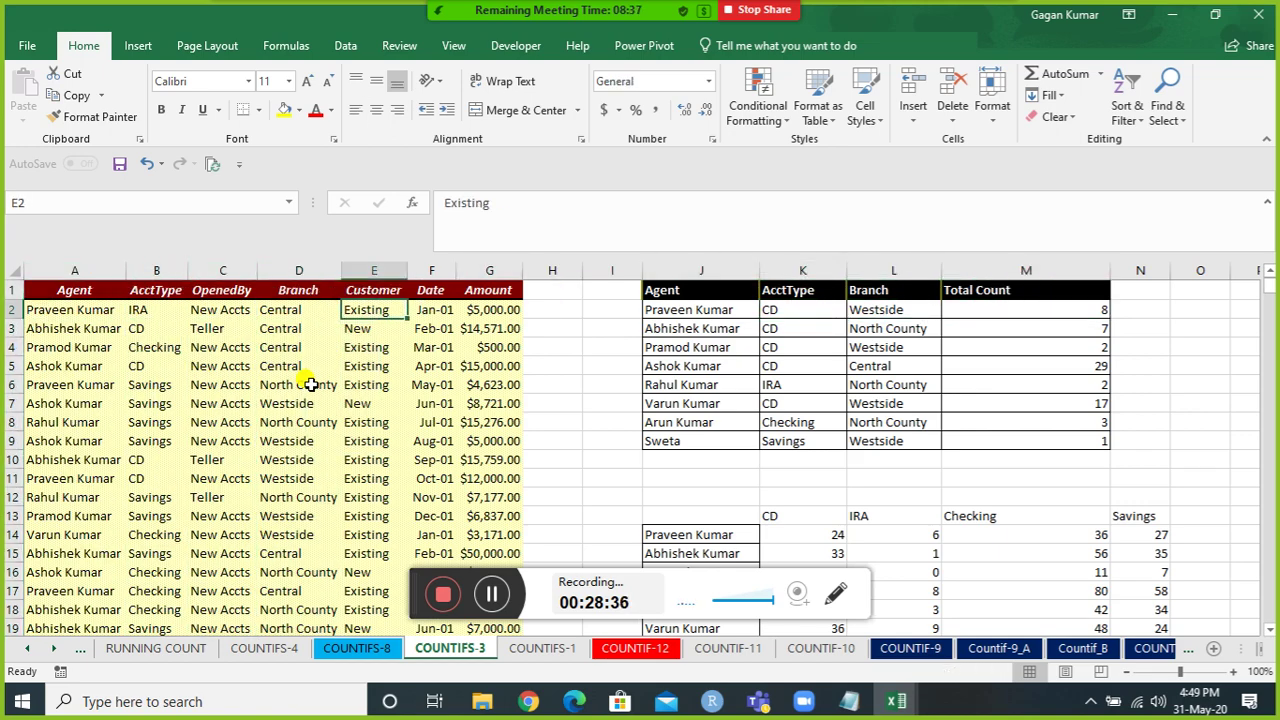
key("Right")
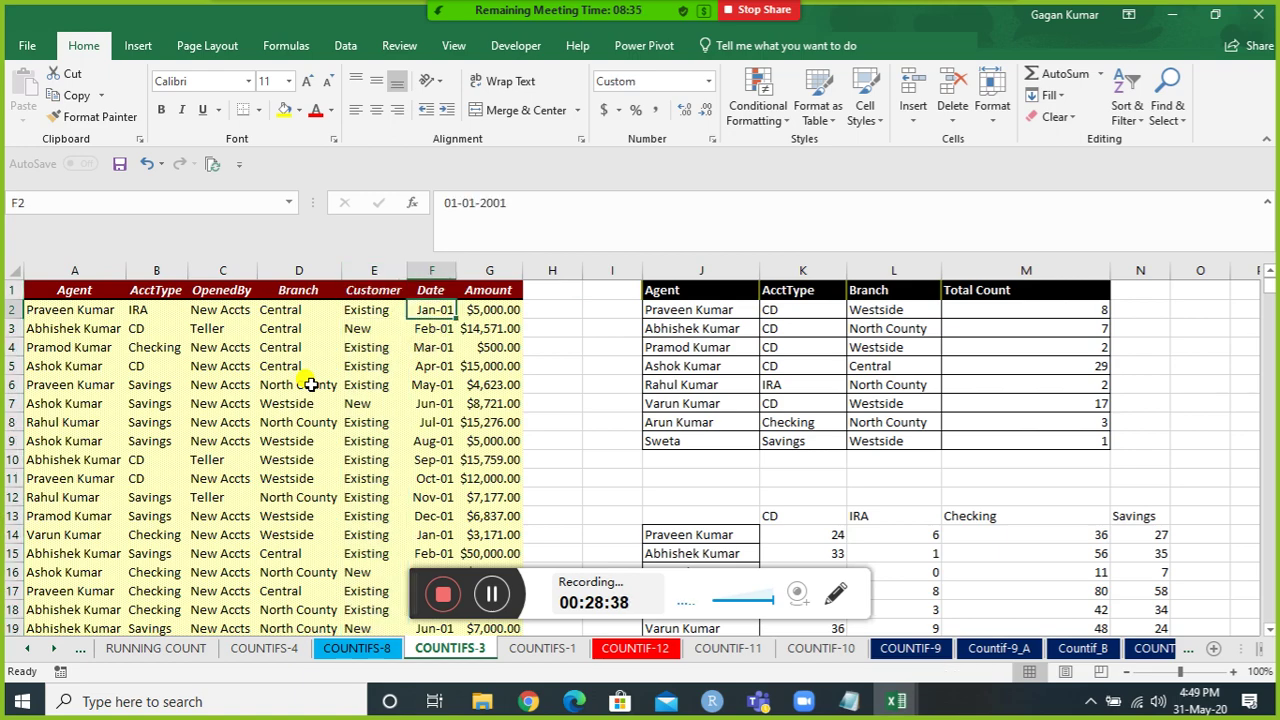
key("Left")
key("Left")
key("Left")
key("Left")
key("Left")
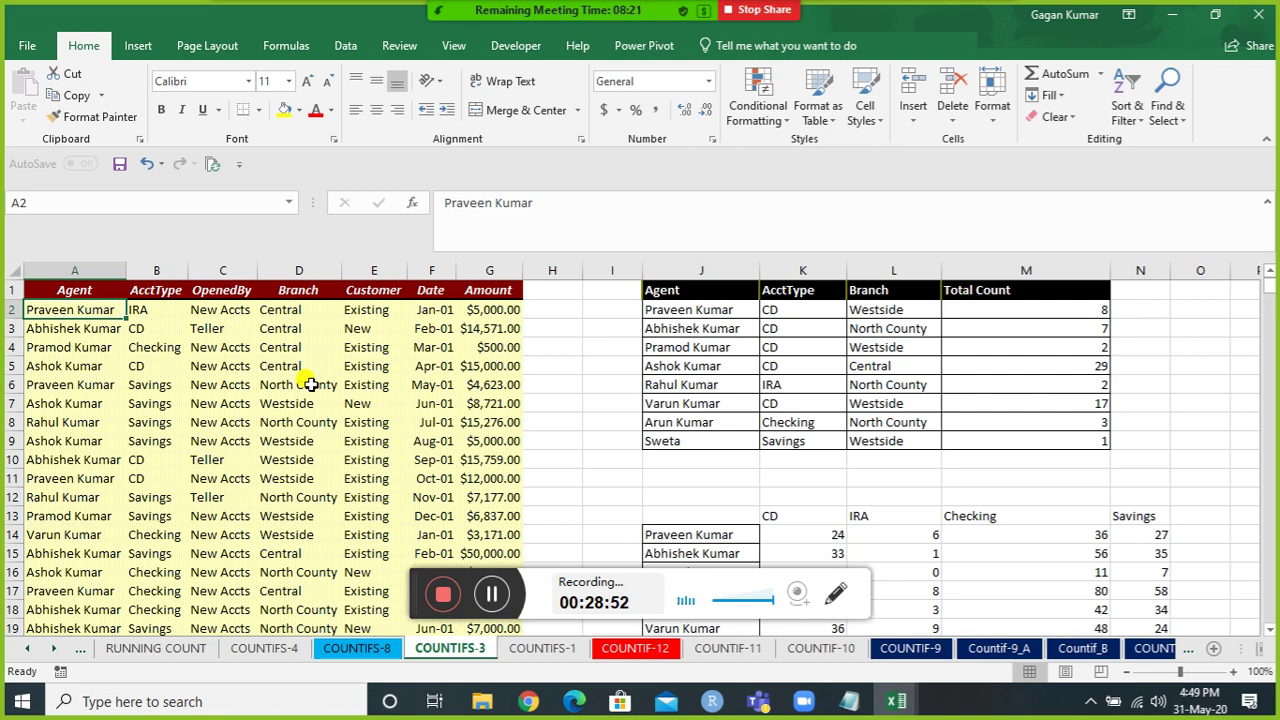
Examine the account data's column headings from AcctType to Date and the entries in the AcctType column.
key("Up")
key("Right")
key("Right")
key("Right")
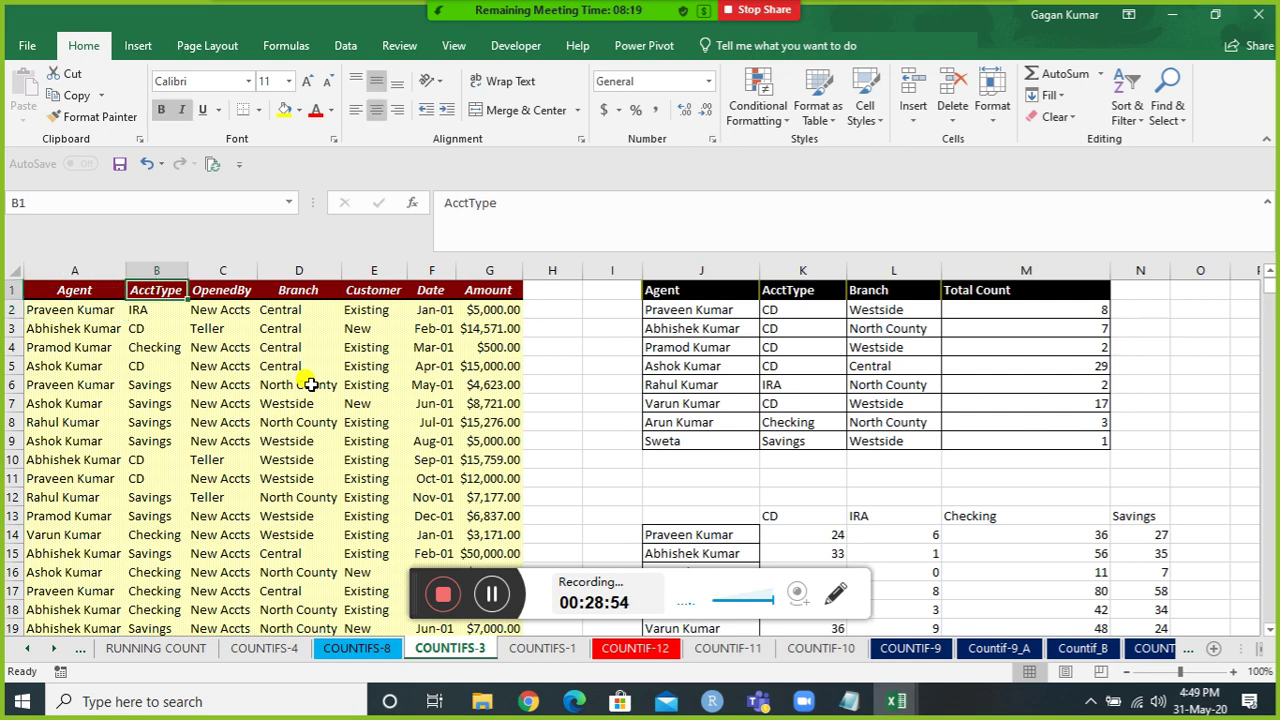
key("Left")
key("Left")
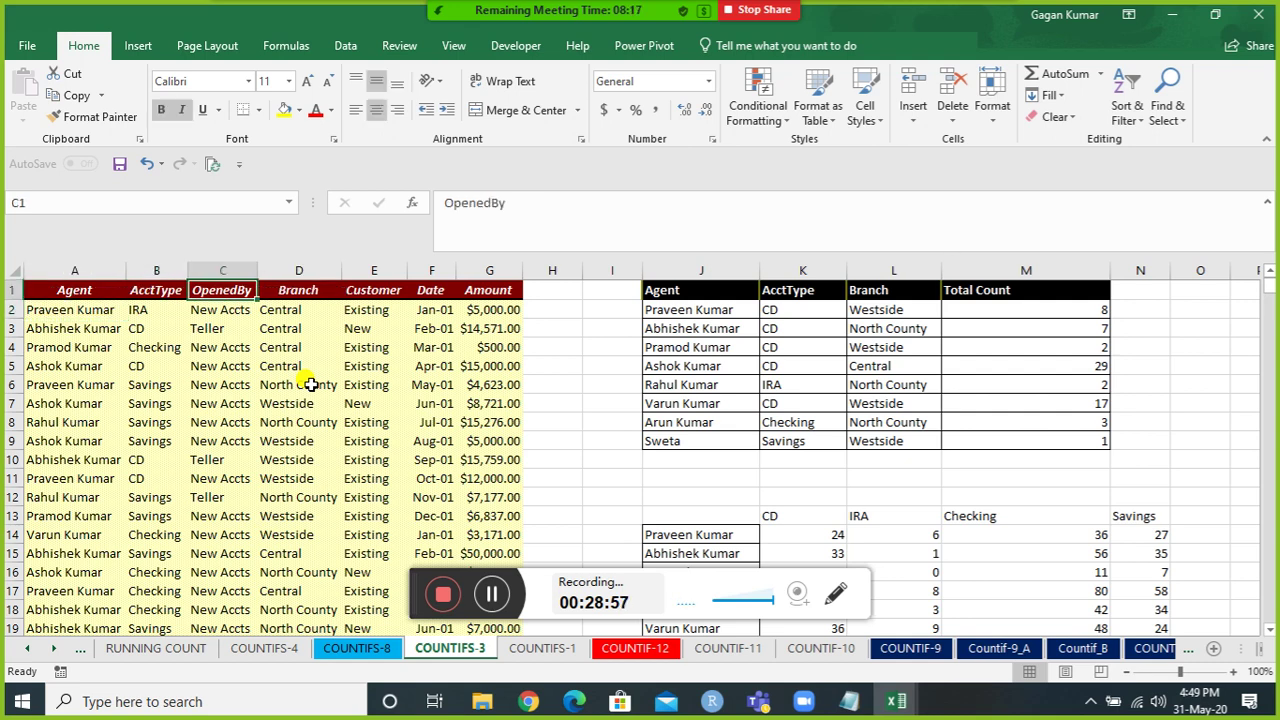
key("Down")
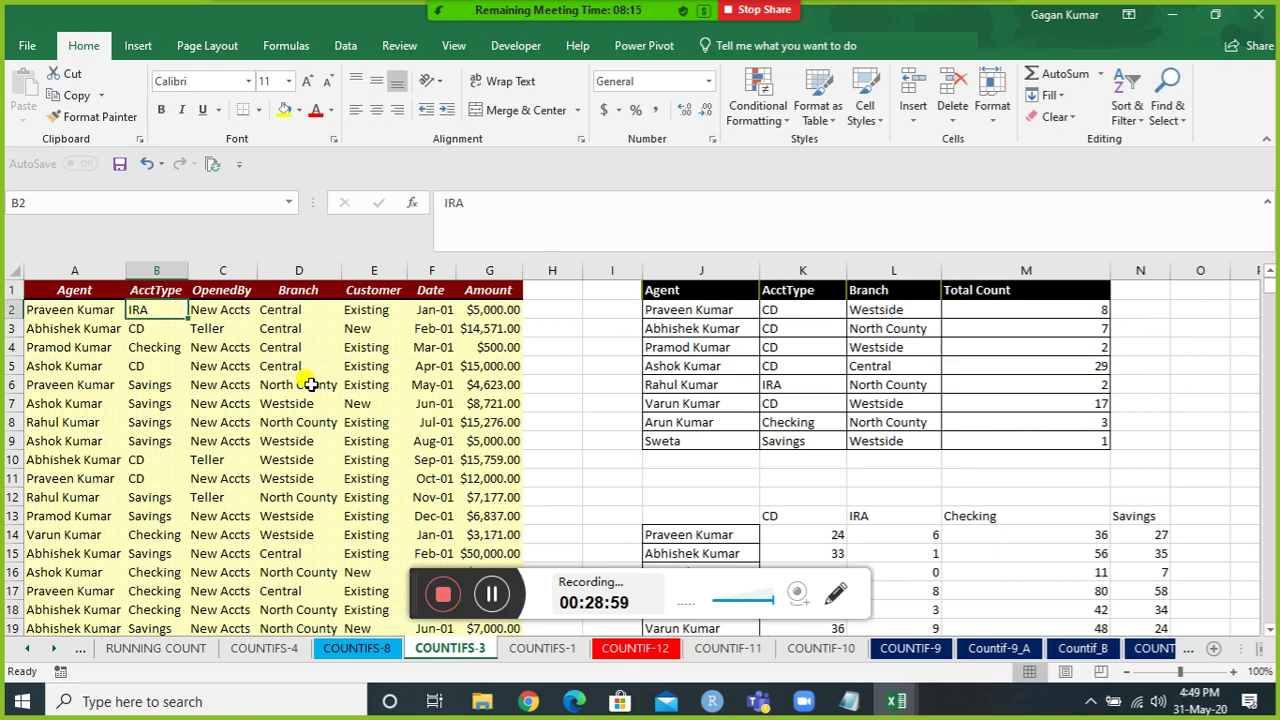
key("ctrl+shift+Down")
key("Up")
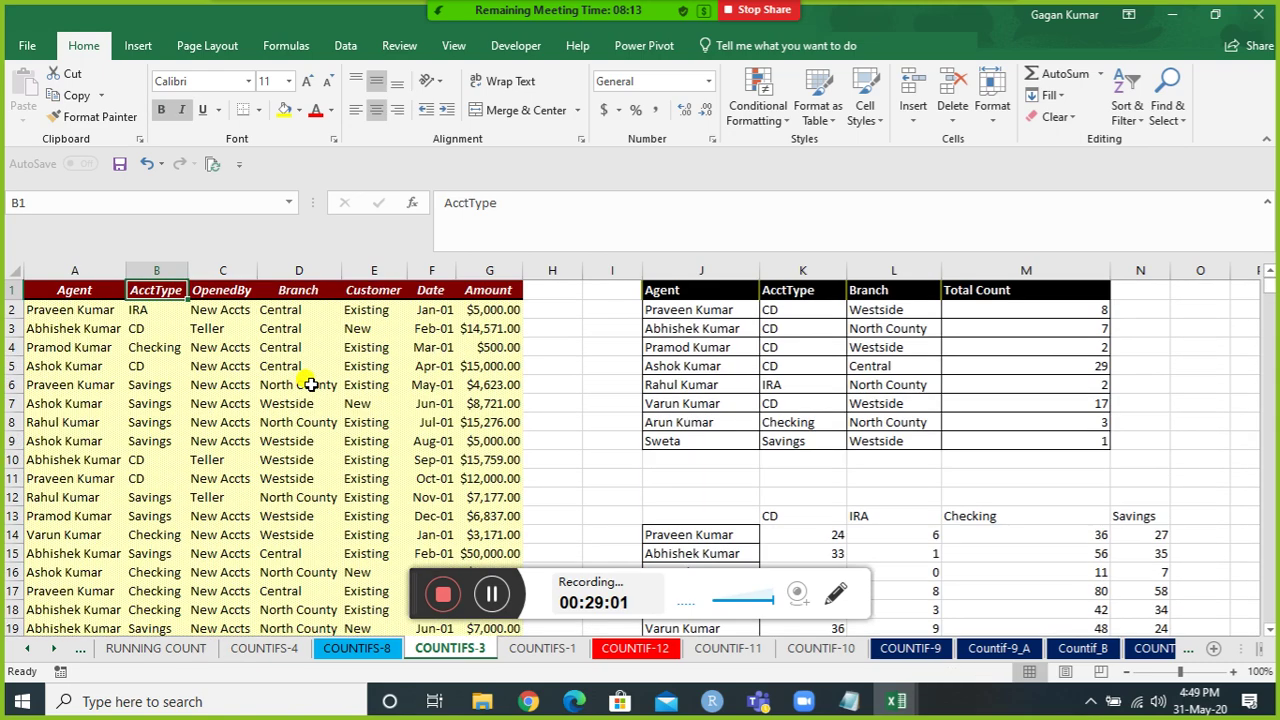
key("shift+Right")
key("shift+Right")
key("shift+Right")
key("shift+Right")
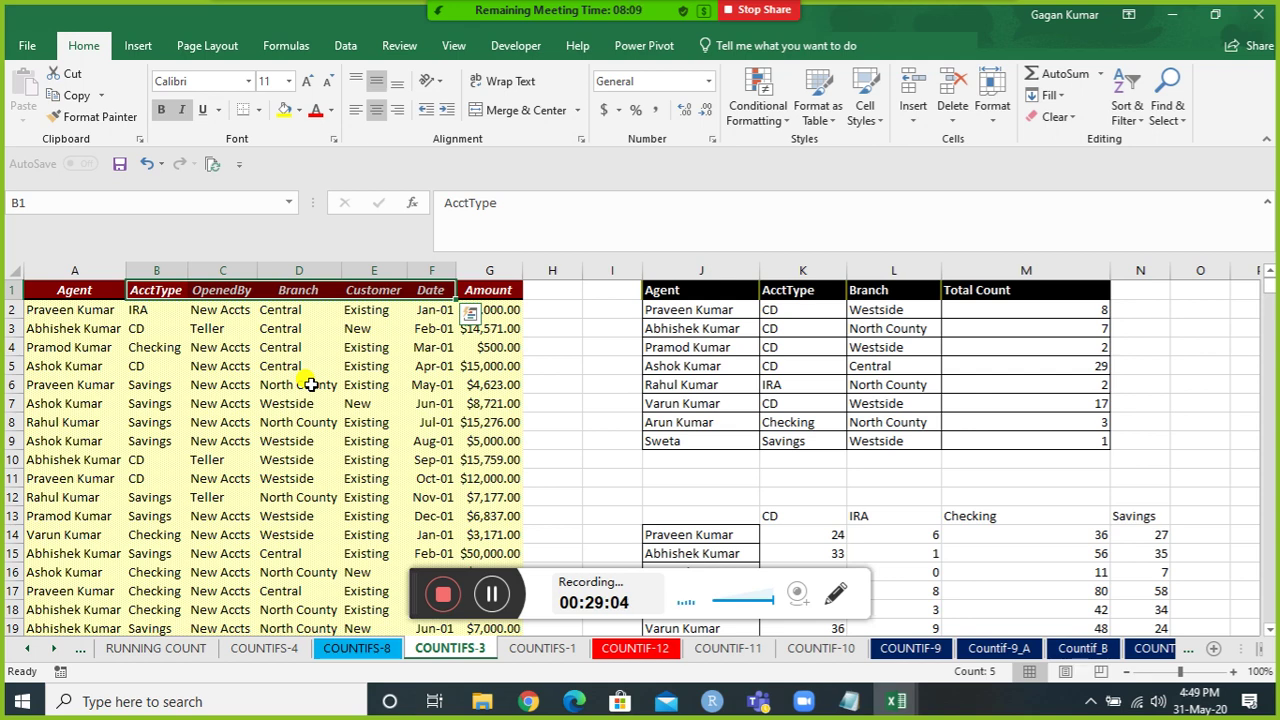
key("Right")
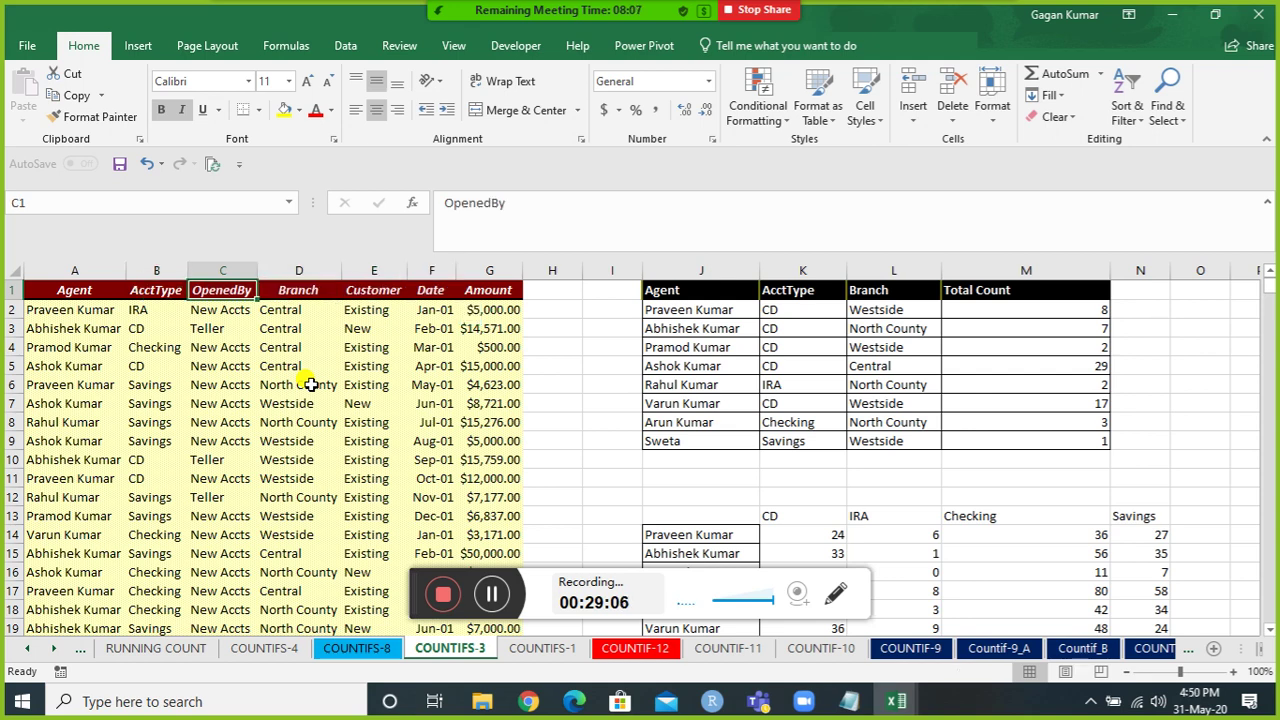
Examine the summary's AcctType criteria against the account data columns and review the COUNTIFS formula in M3.
key("Right")
key("Right")
key("Right")
key("Right")
key("Right")
key("Right")
key("Right")
key("Right")
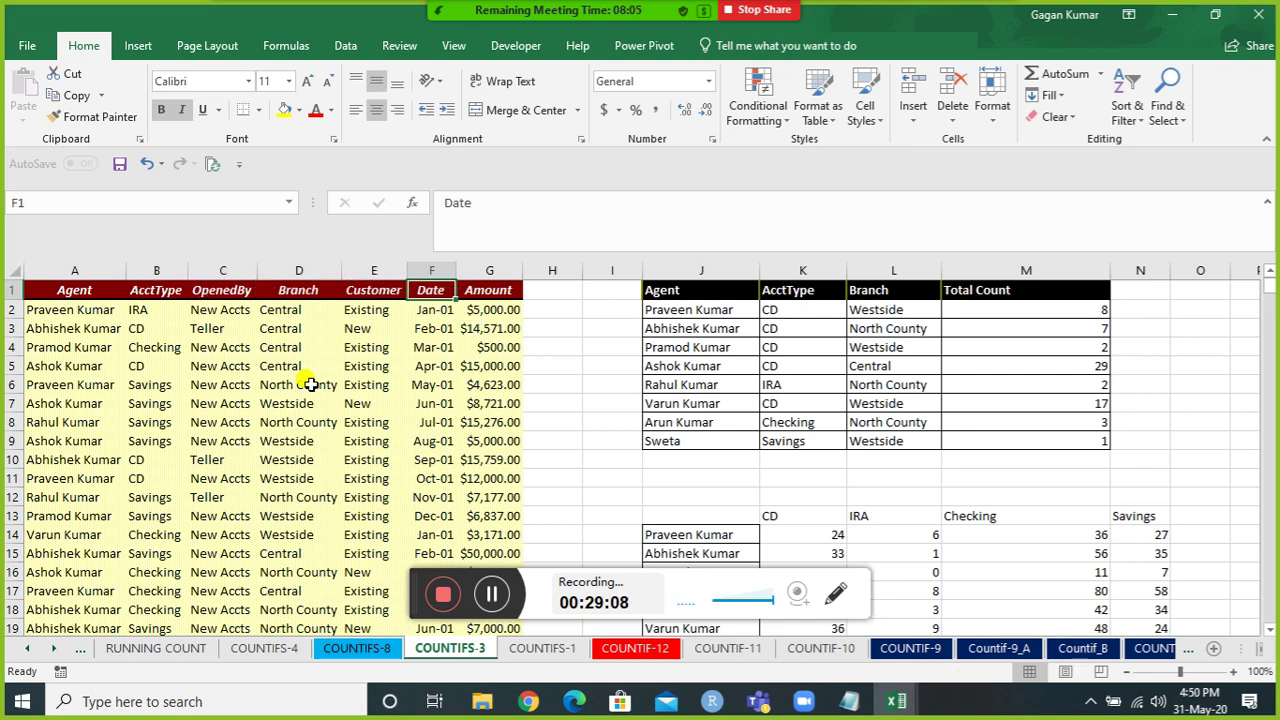
key("Down")
key("Down")
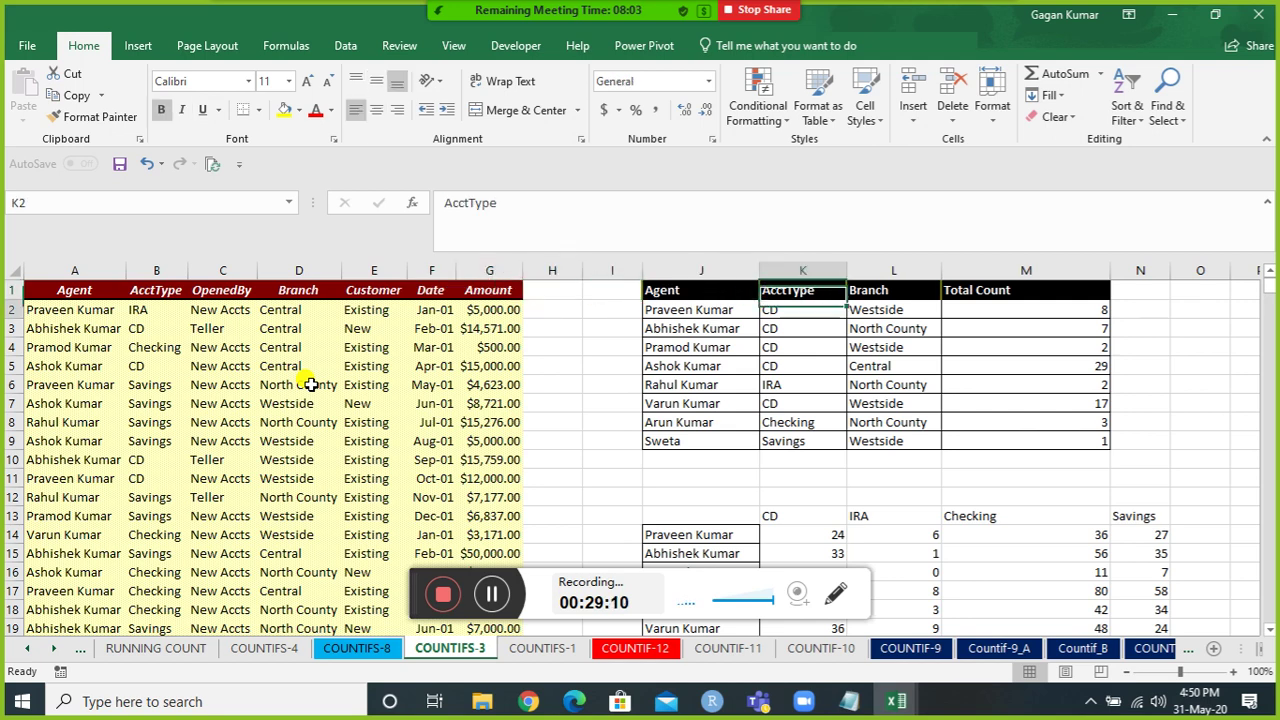
key("Left")
key("Left")
key("Left")
key("Home")
key("Right")
key("Right")
key("Right")
key("Right")
key("Right")
key("Right")
key("Right")
key("Right")
key("Right")
key("Right")
key("Right")
key("Right")
key("Right")
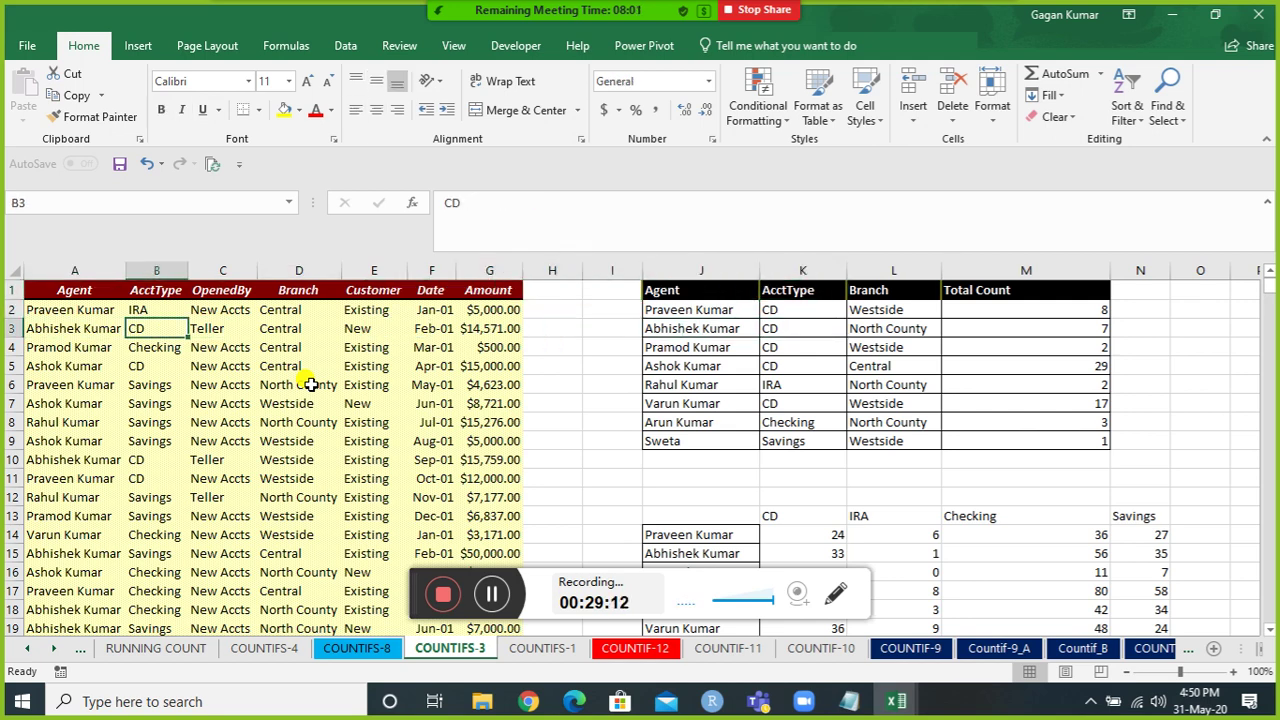
key("Left")
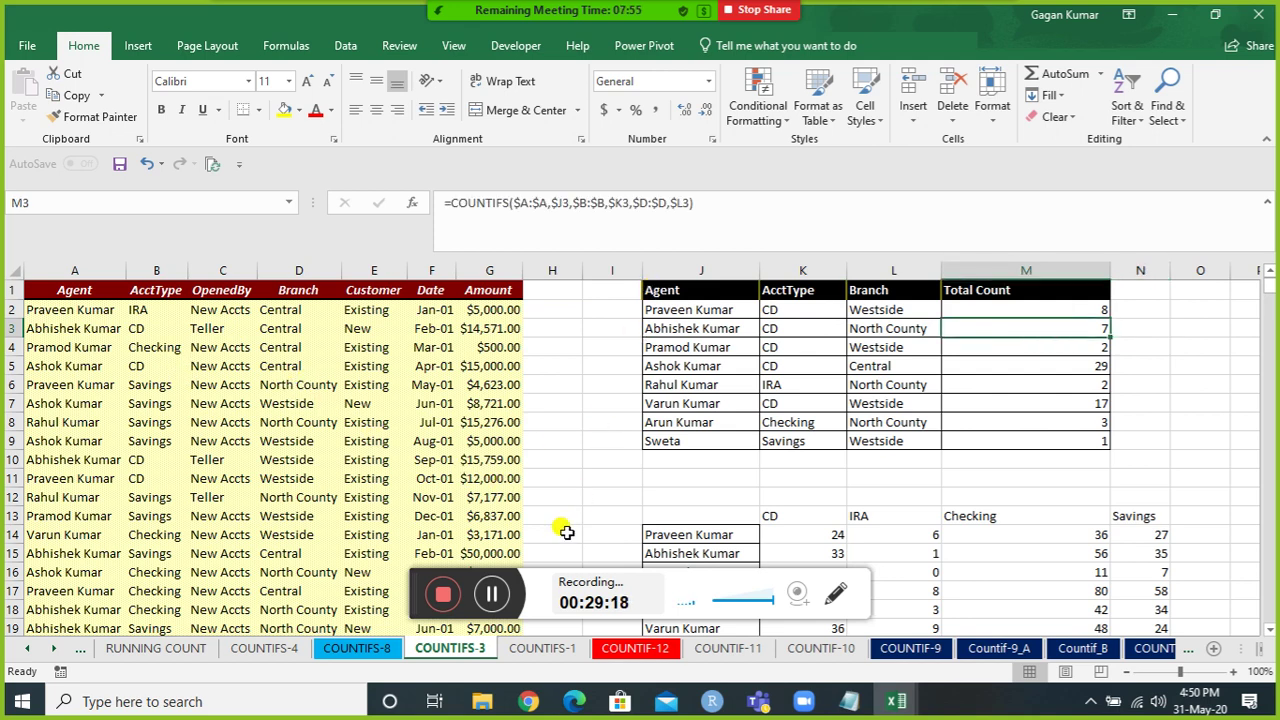
Clear the agent-by-account-type counts in K14:N21 on the COUNTIFS-3 sheet.
left_click(550, 648)
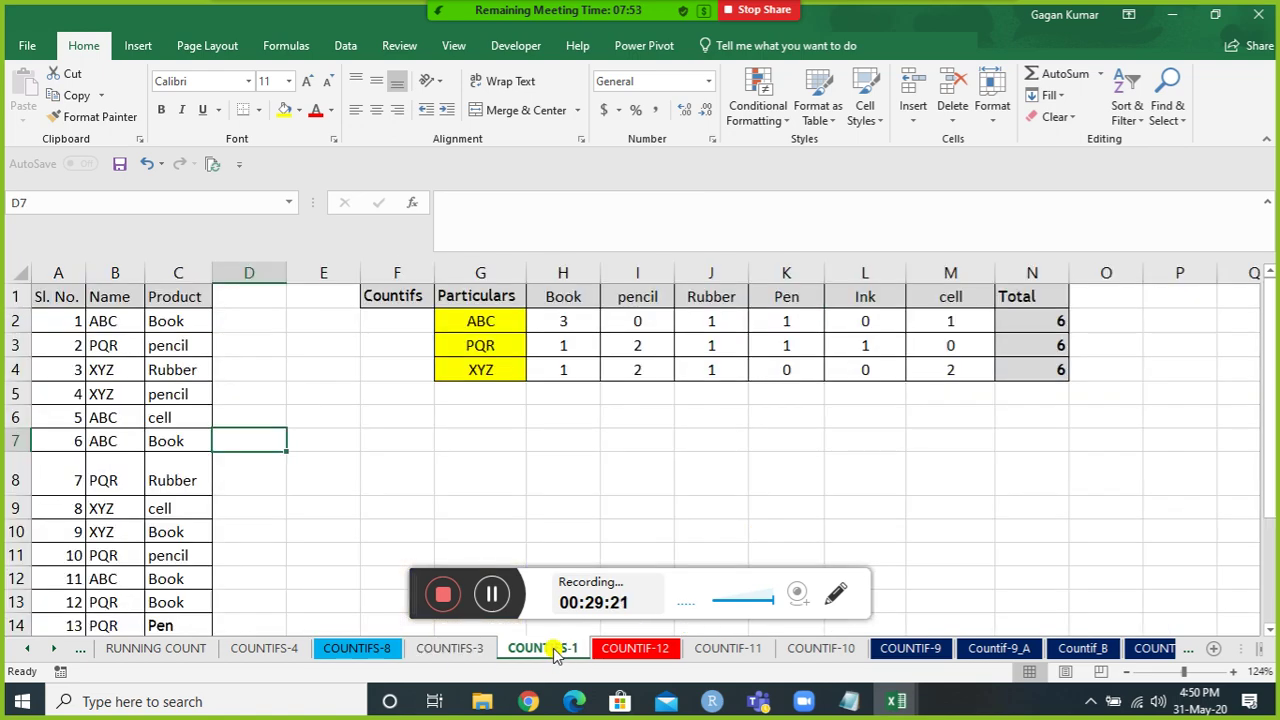
left_click(470, 648)
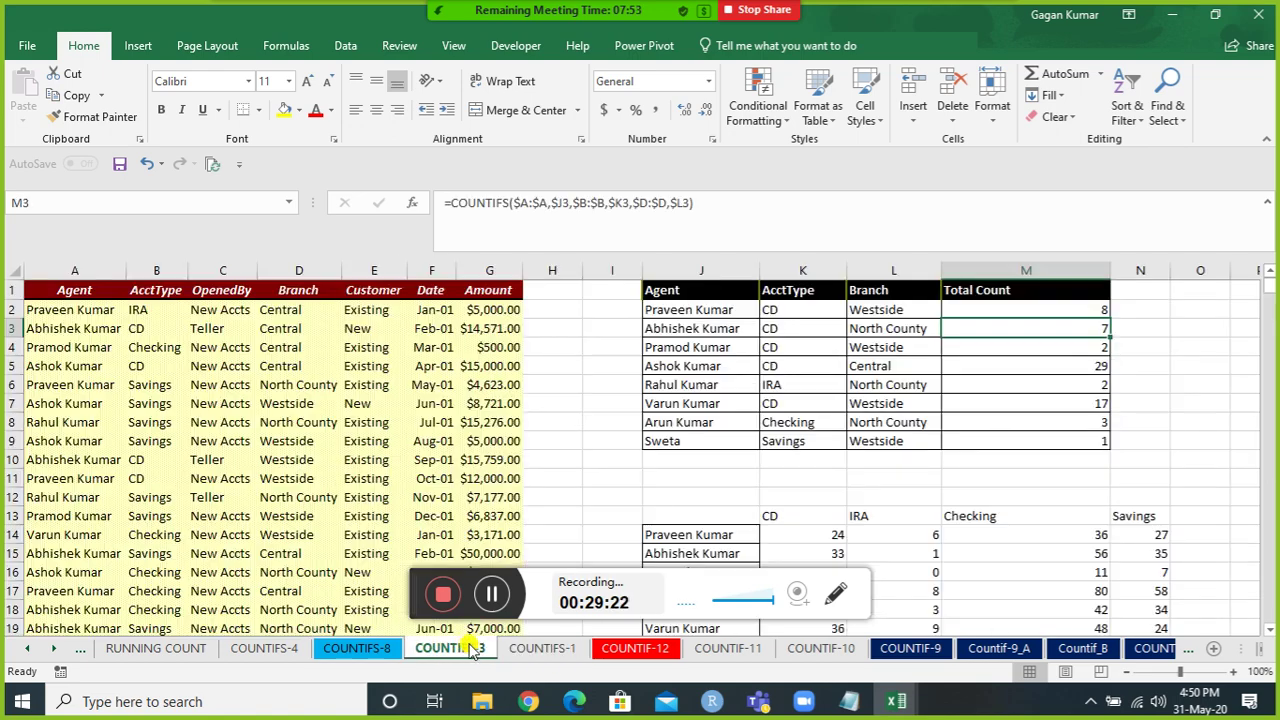
left_click(922, 545)
key("Down")
key("Down")
key("Down")
key("Down")
key("Down")
key("Down")
key("Down")
key("Down")
key("Down")
key("Down")
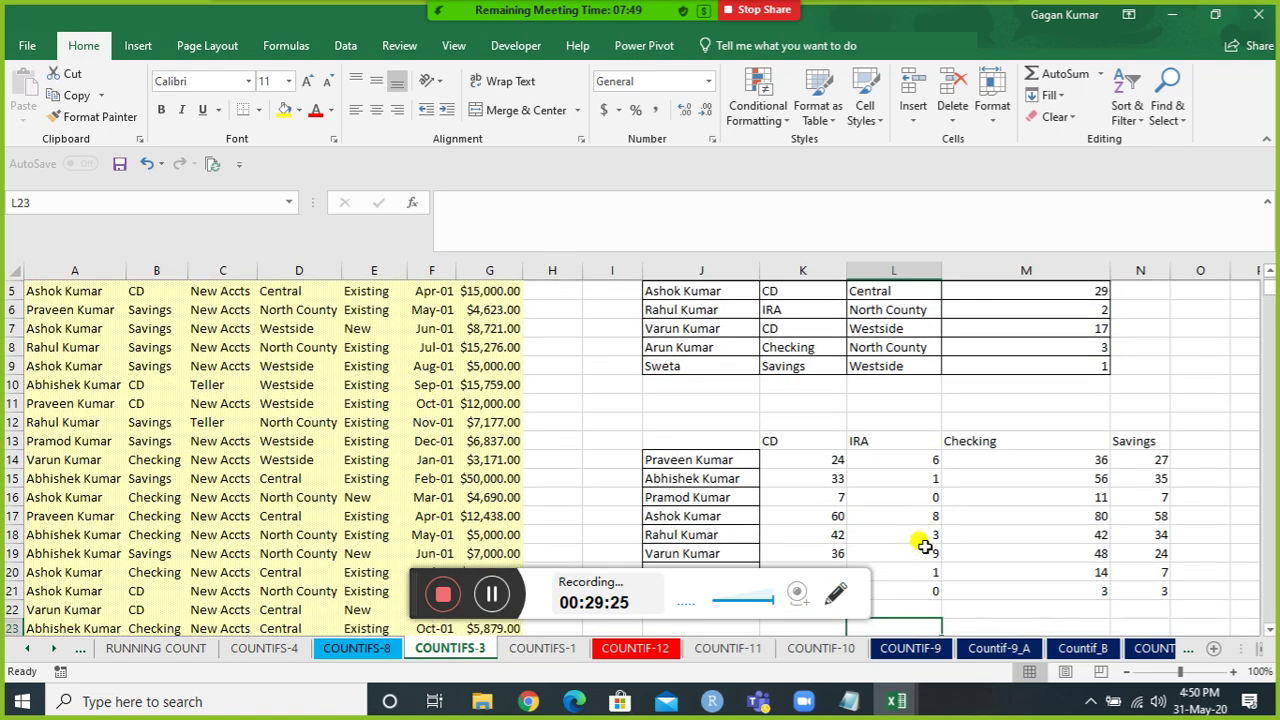
key("Left")
key("Up")
key("Up")
key("Up")
key("Up")
key("Up")
key("Up")
key("Up")
key("Up")
key("Up")
key("Up")
key("Up")
key("Up")
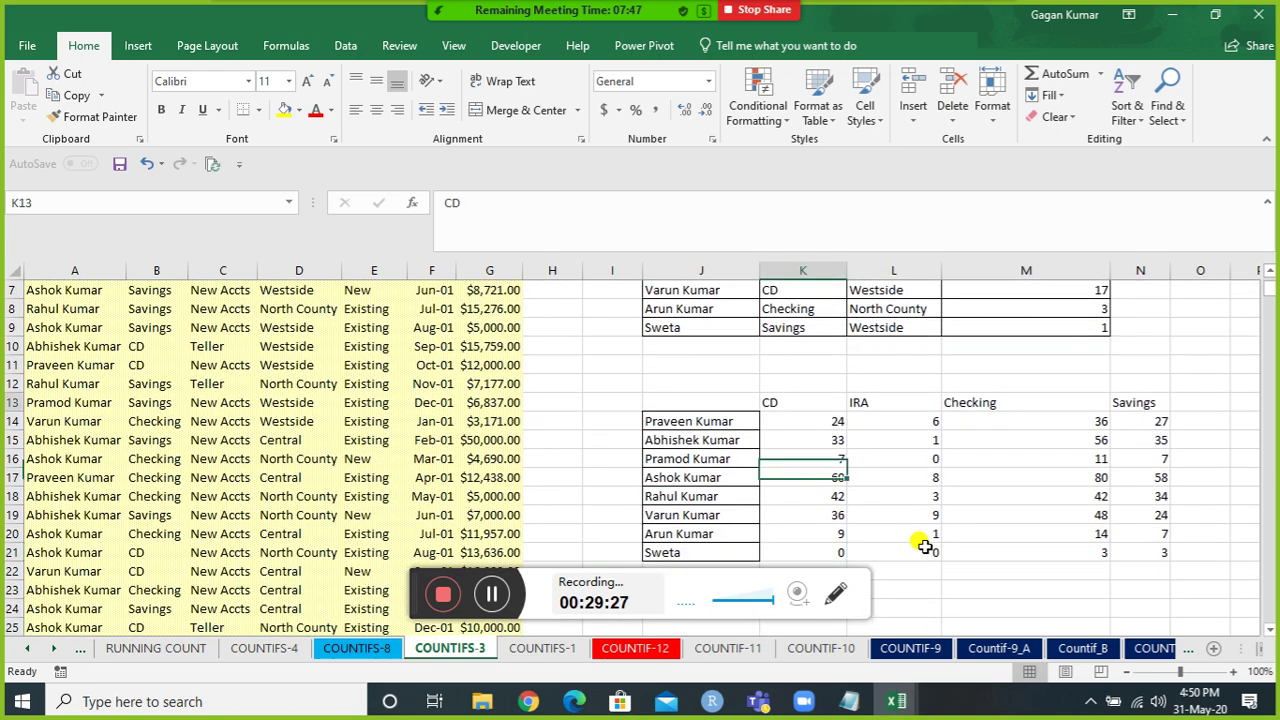
key("Down")
key("ctrl+shift+Down")
key("ctrl+shift+Right")
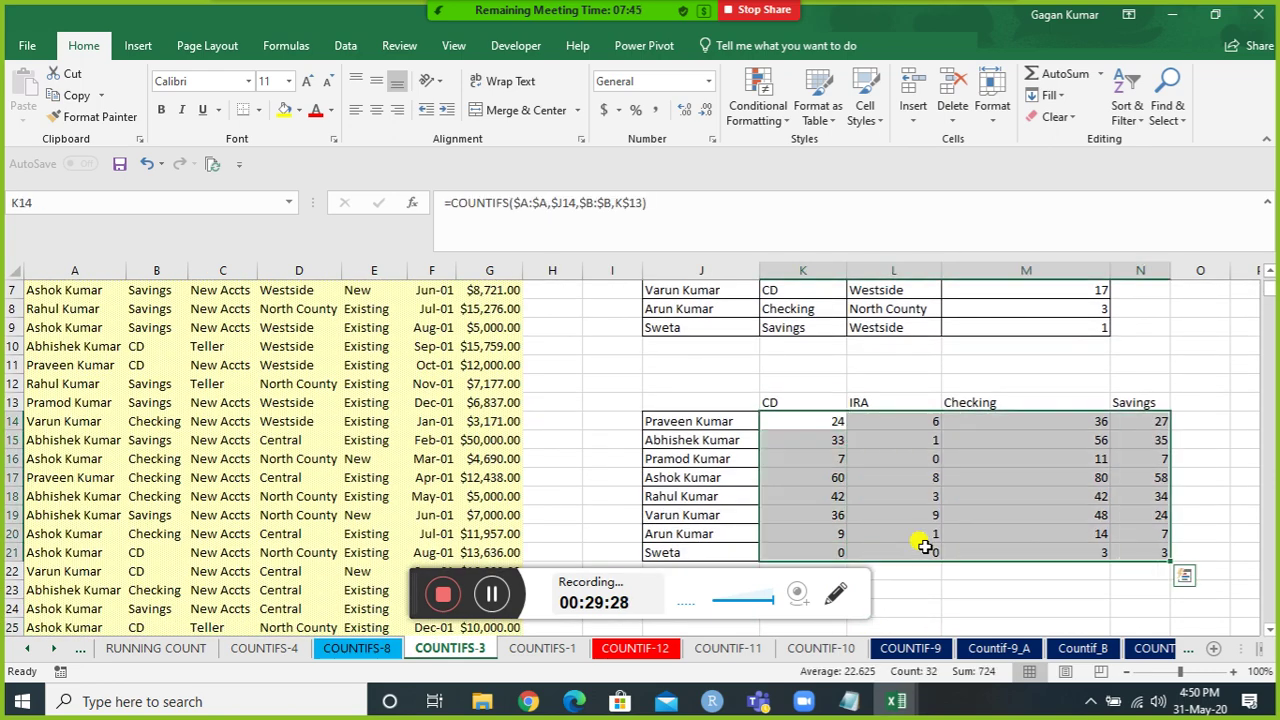
key("Delete")
Examine the first rows of the account data and the account type headings in K13:N13.
key("Up")
key("ctrl+Left")
key("ctrl+Left")
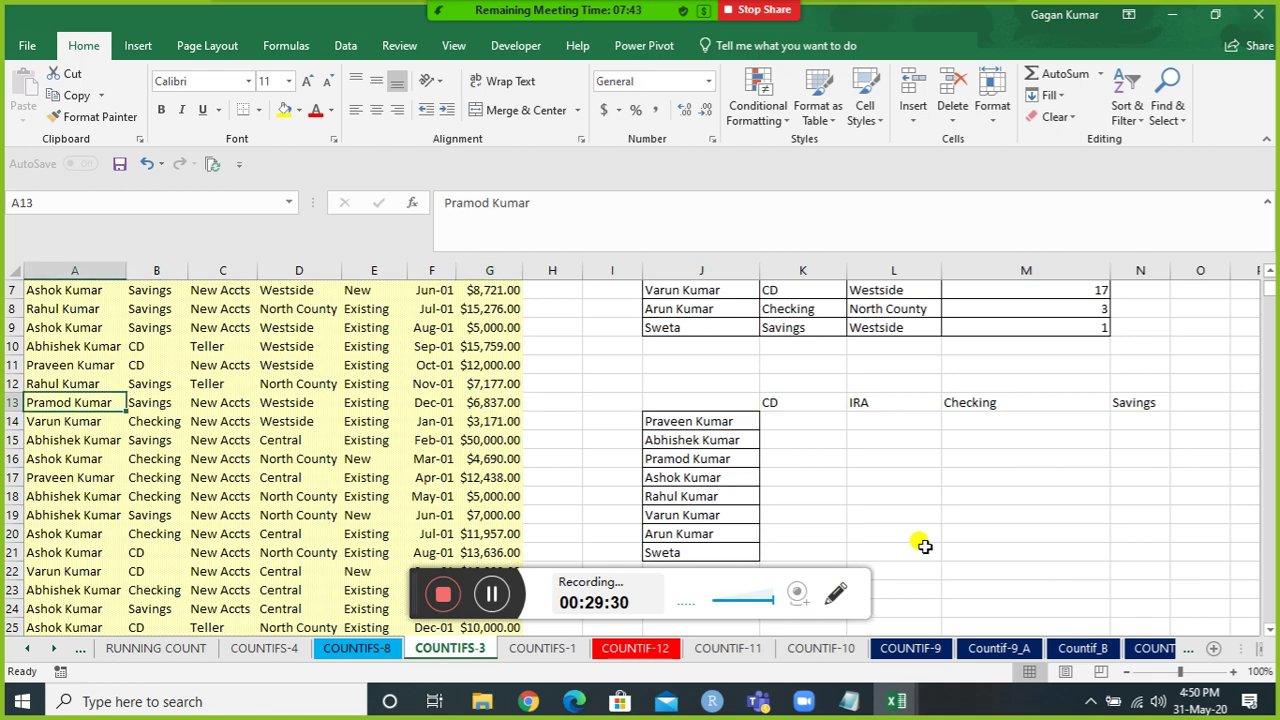
key("ctrl+Up")
key("Down")
key("Right")
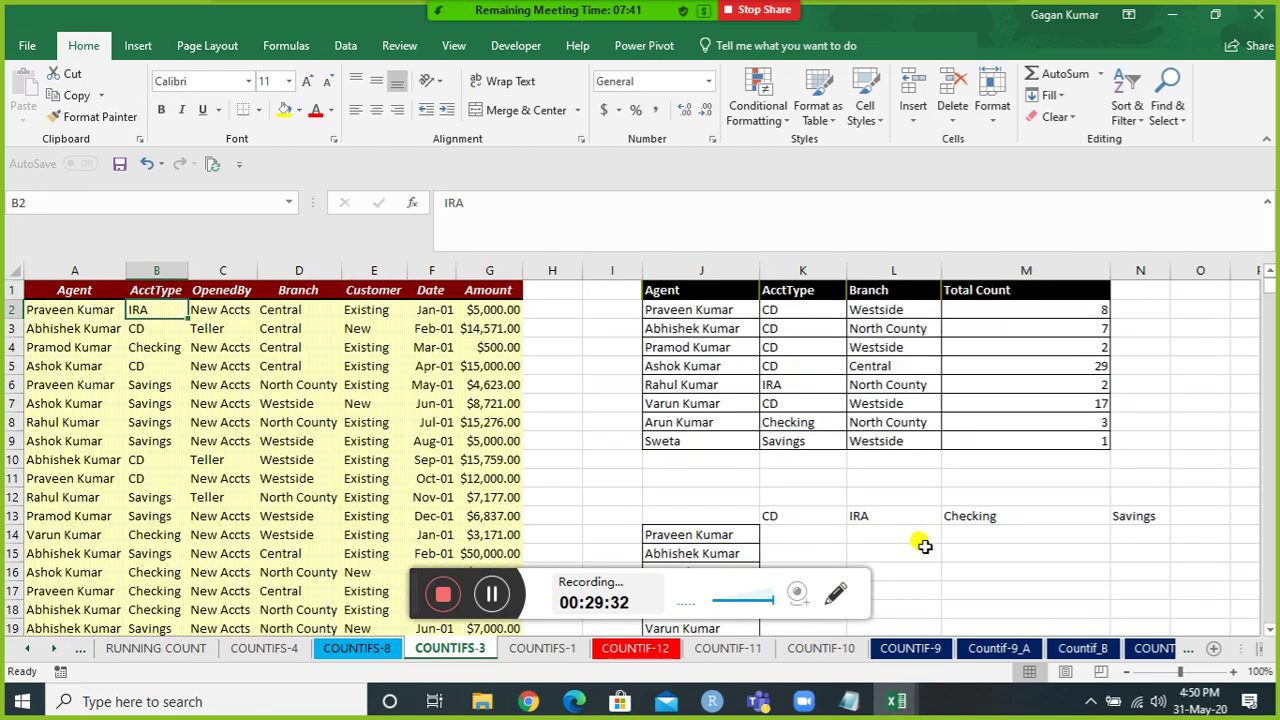
key("Right")
key("Right")
key("Right")
key("Right")
key("Right")
key("Right")
key("Right")
key("Right")
key("Right")
key("Down")
key("Down")
key("Down")
key("Down")
key("Down")
key("Down")
key("Down")
key("Down")
key("Down")
key("Down")
key("Down")
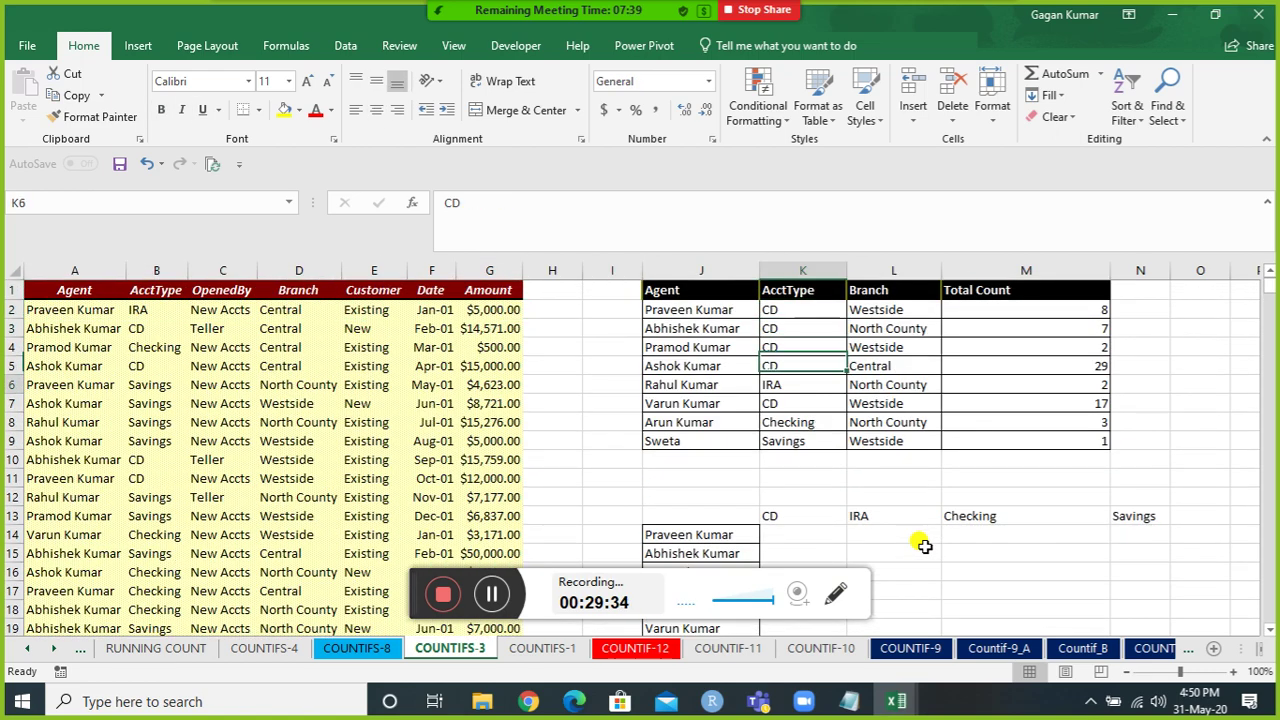
key("Right")
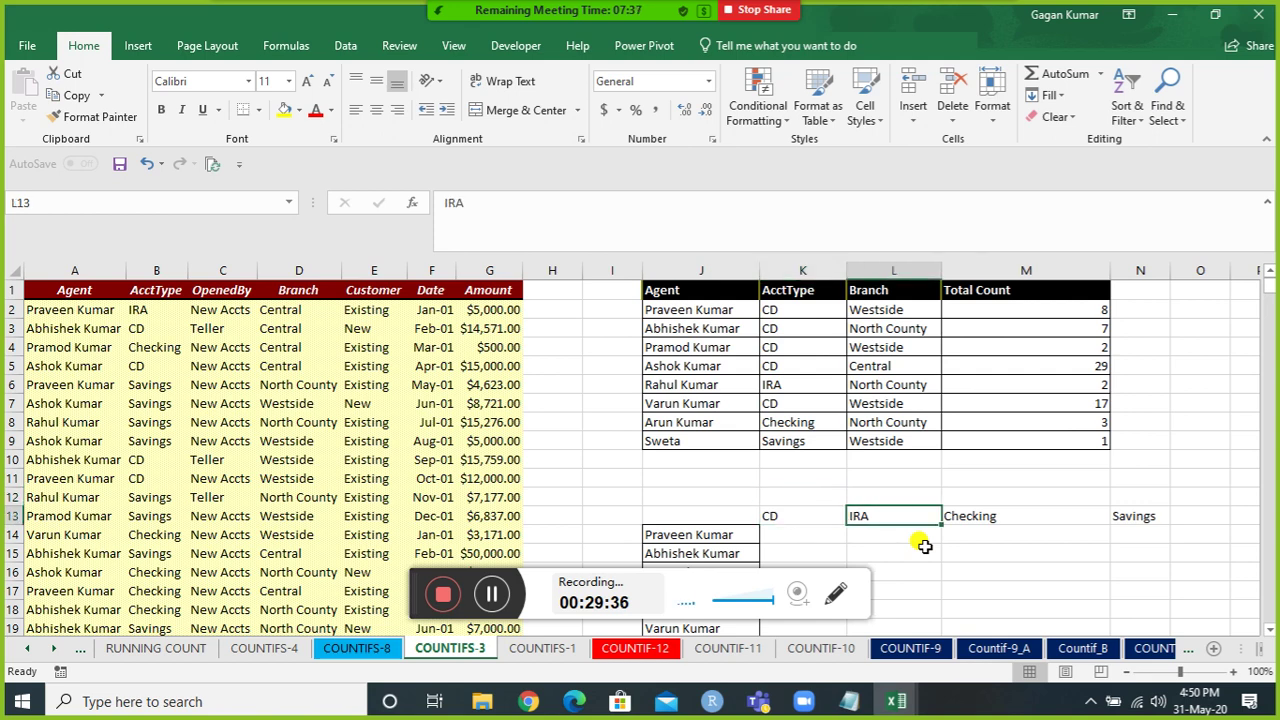
key("Right")
key("Right")
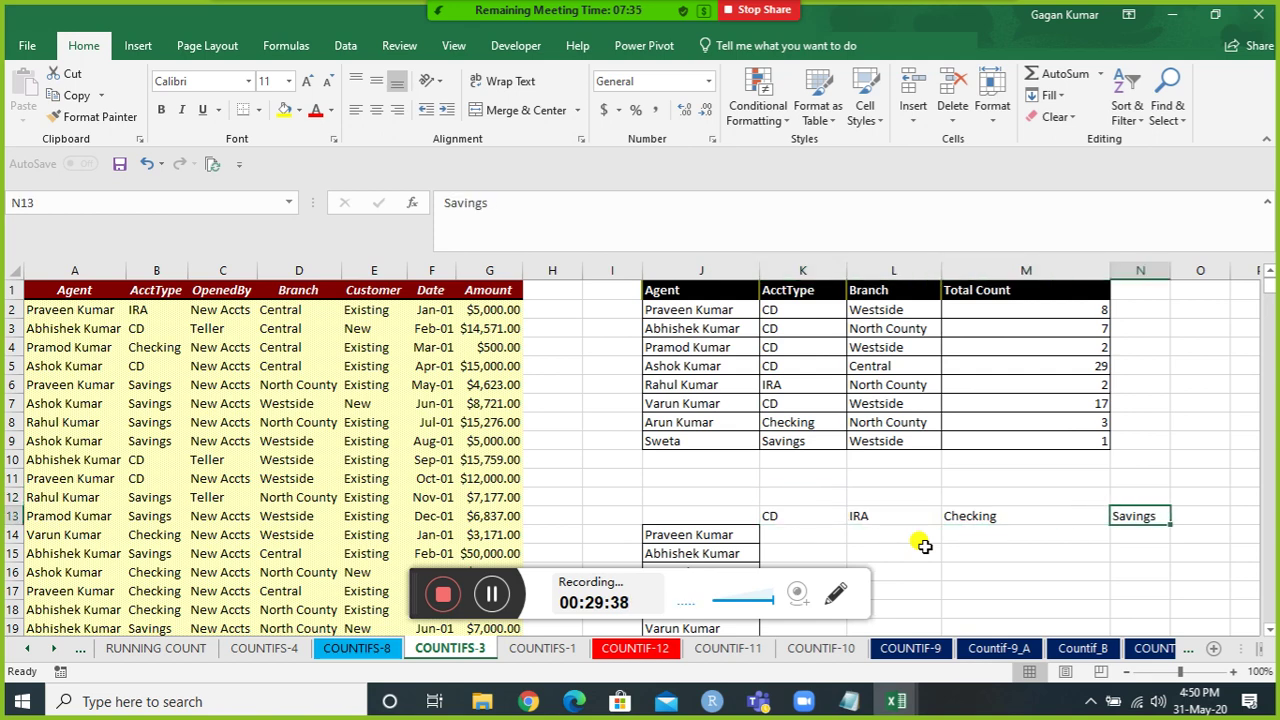
Compare the Agent and AcctType data columns with the agent in J14 and the CD heading in K13, ending on K14.
key("Left")
key("Home")
key("ctrl+space")
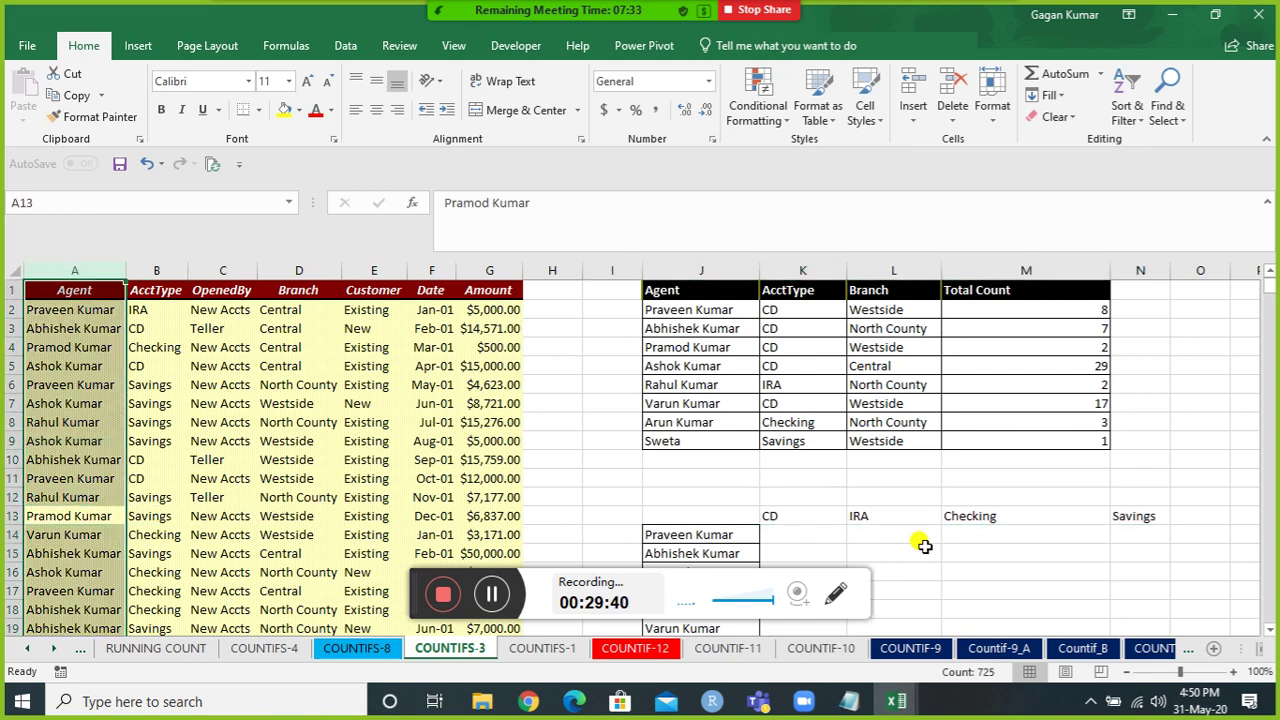
left_click(750, 533)
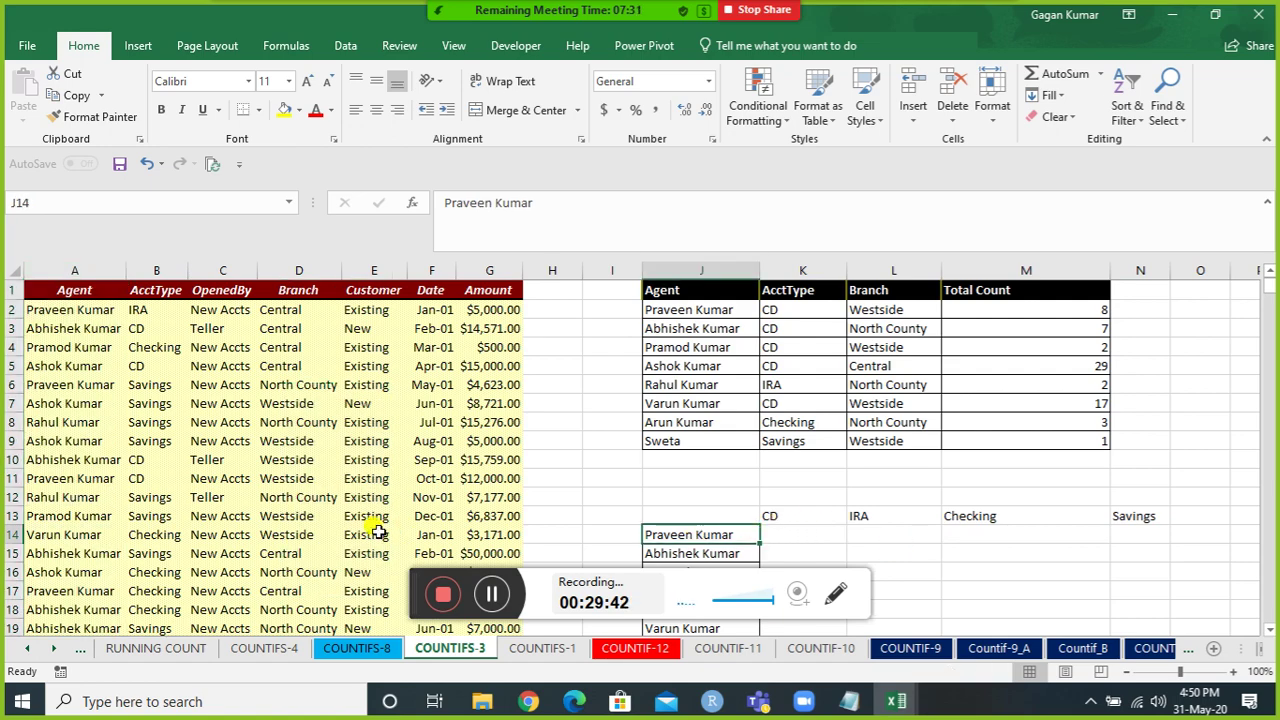
left_click(166, 477)
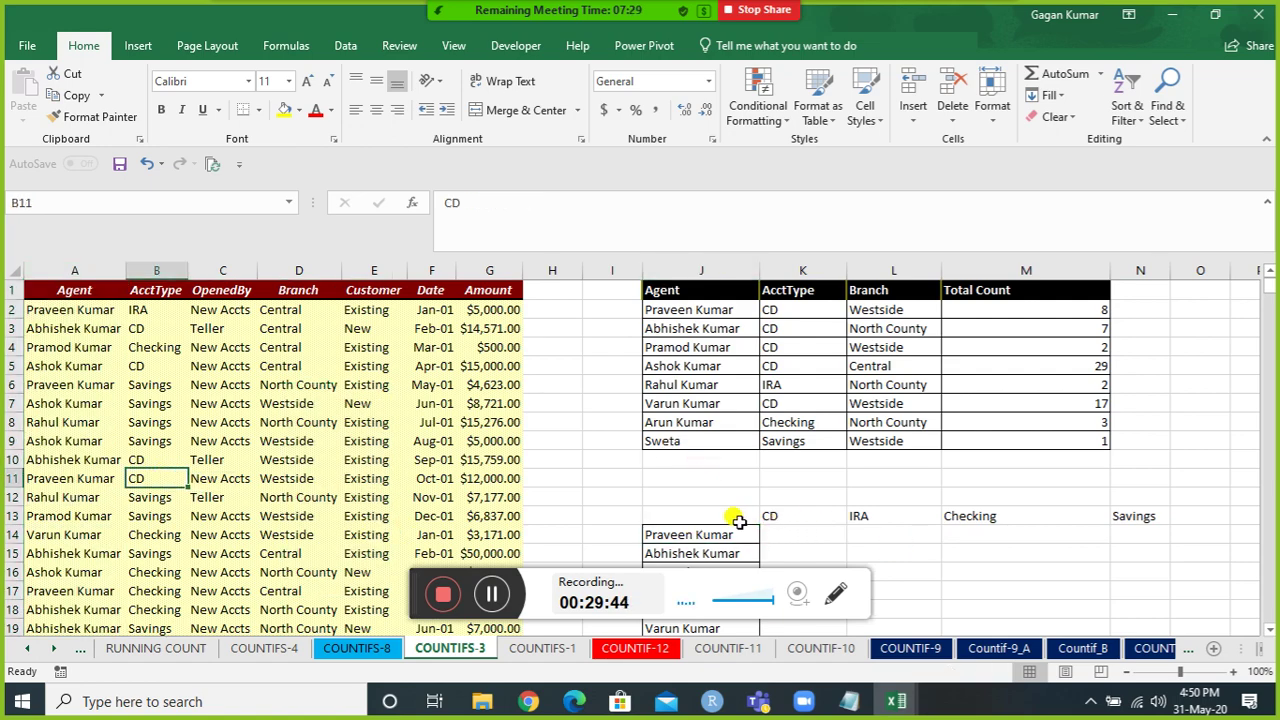
left_click(797, 512)
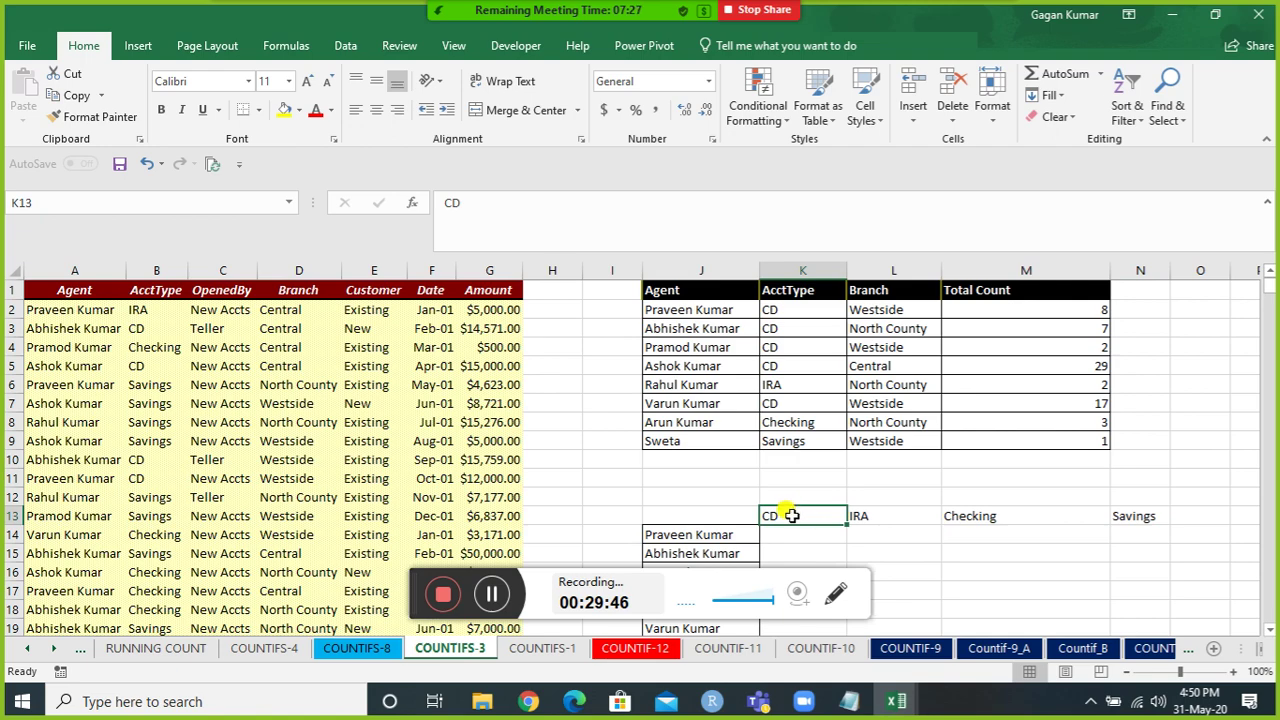
left_click(787, 537)
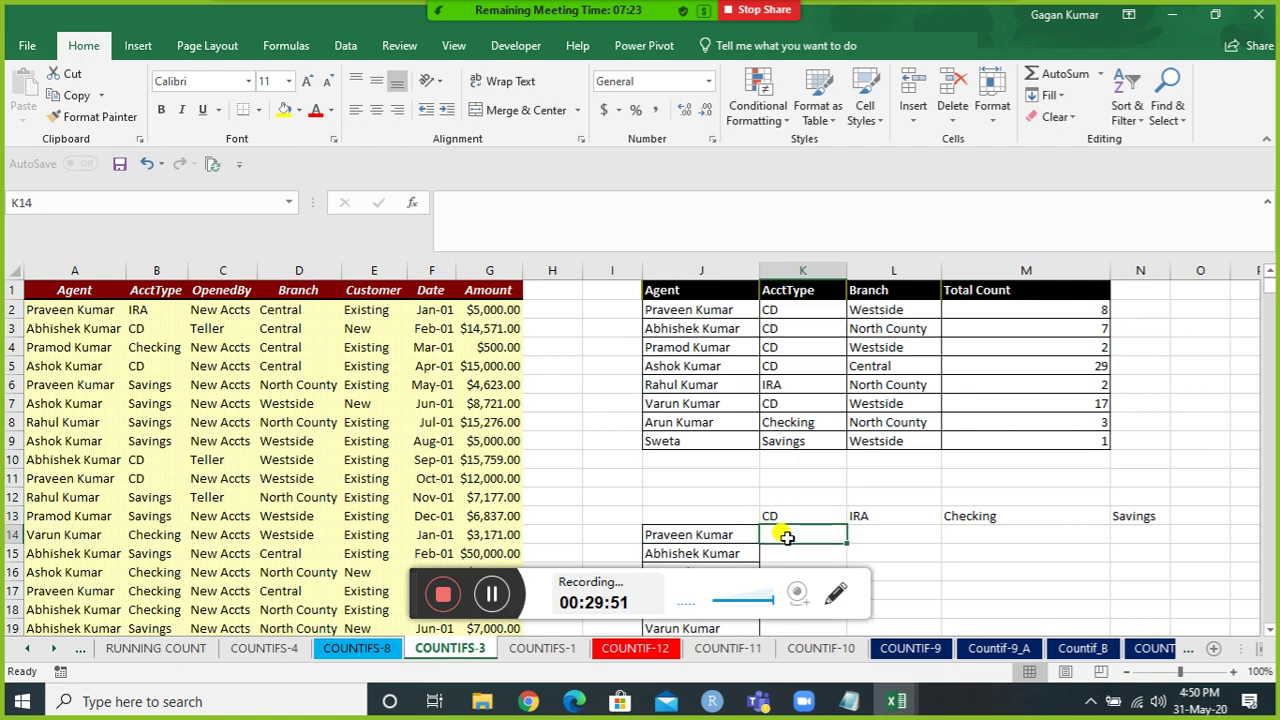
On the COUNTIFS-1 sheet, clear the product counts and totals in H2:N4 and return to the Sl. No. column.
key("ctrl+Page_Down")
key("ctrl+Up")
key("Left")
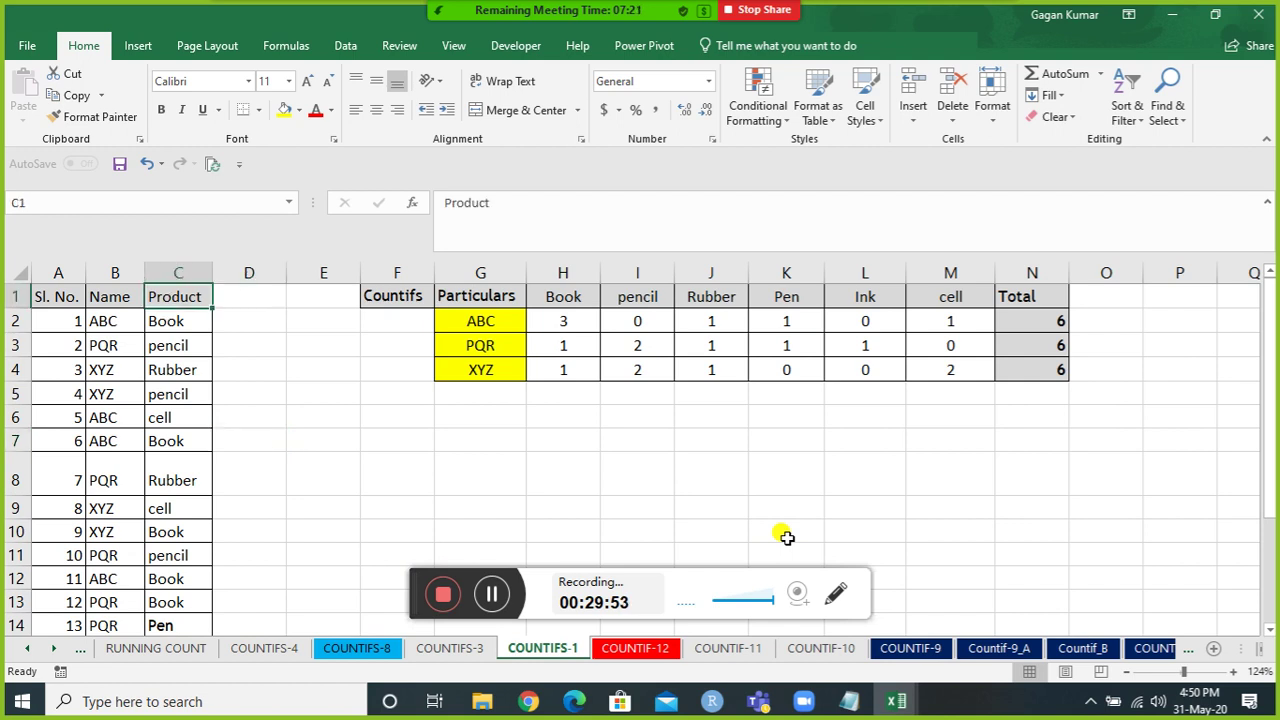
key("Left")
key("Left")
key("Down")
key("Right")
key("Right")
key("Right")
key("Right")
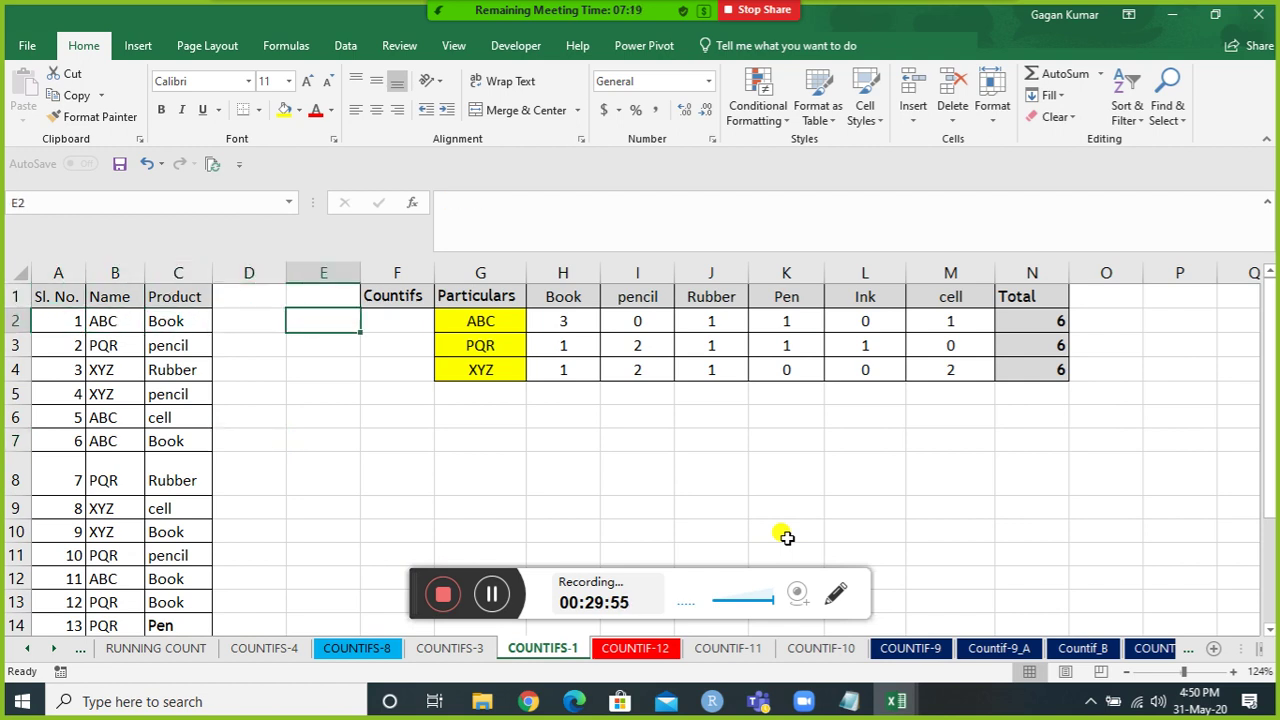
key("Down")
key("Down")
key("Down")
key("Right")
key("Right")
key("Right")
key("shift+Up")
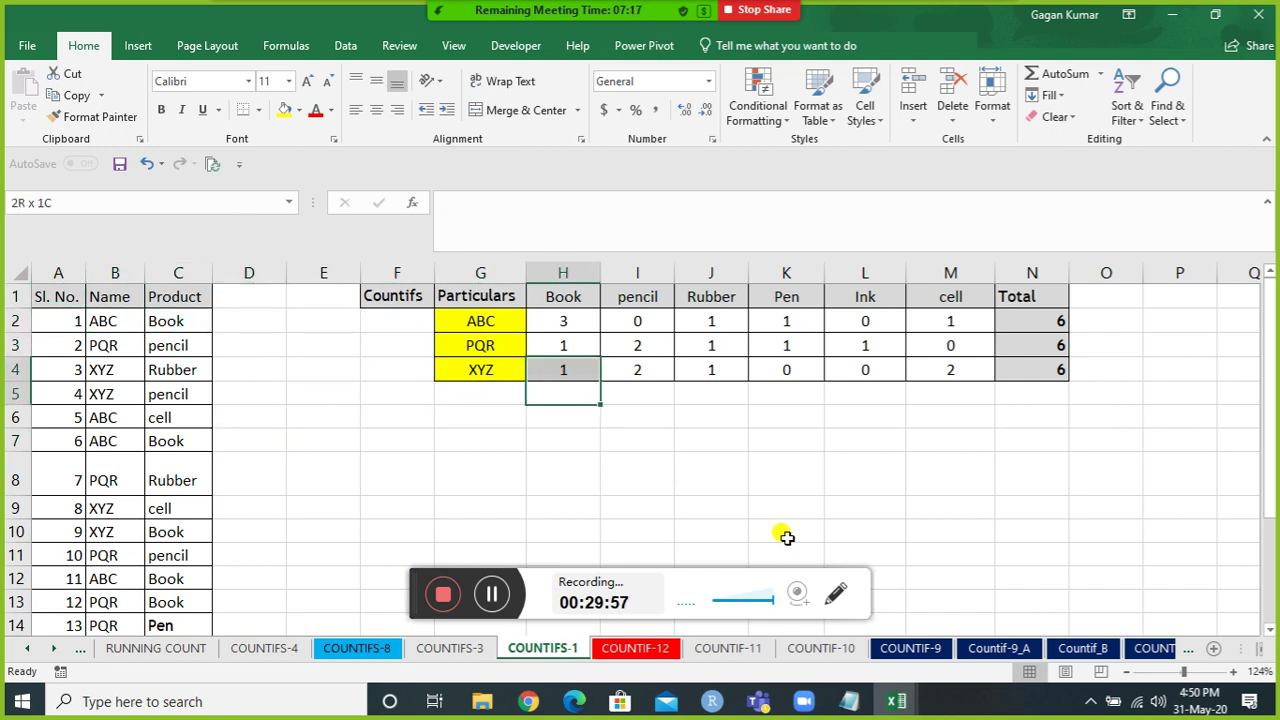
key("ctrl+shift+Up")
key("shift+Down")
key("ctrl+shift+Right")
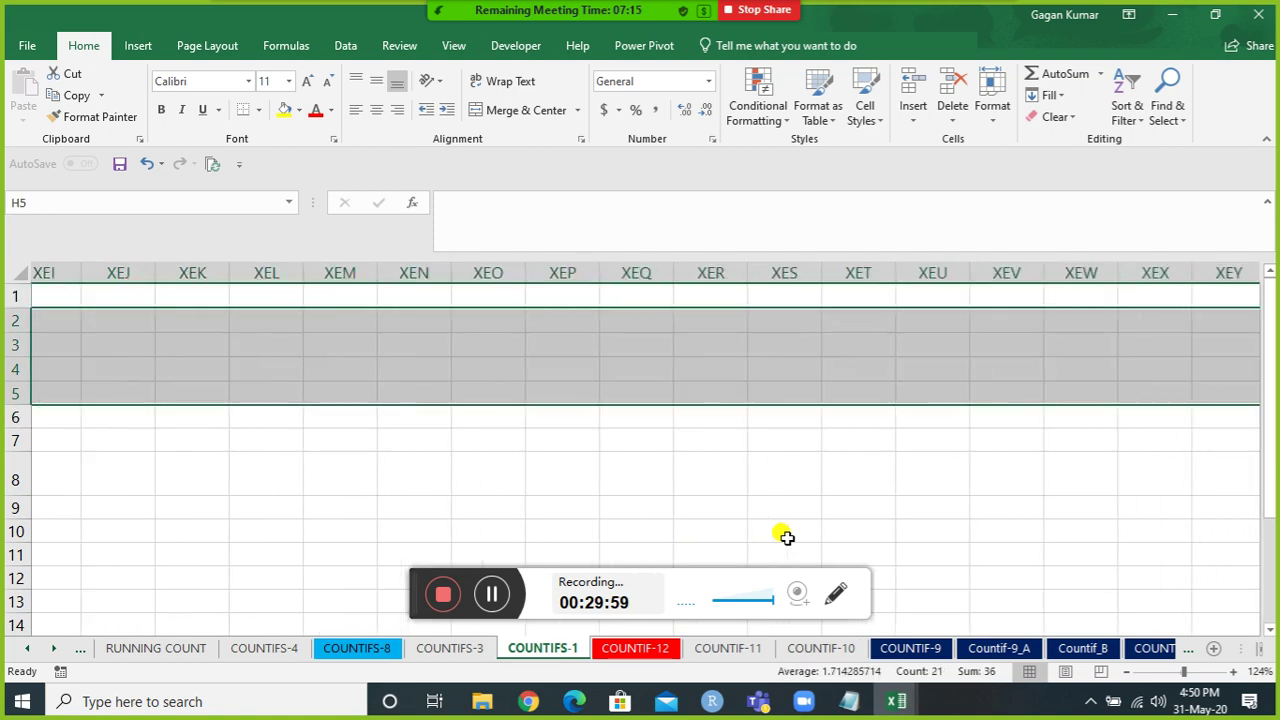
key("ctrl+BackSpace")
key("Home")
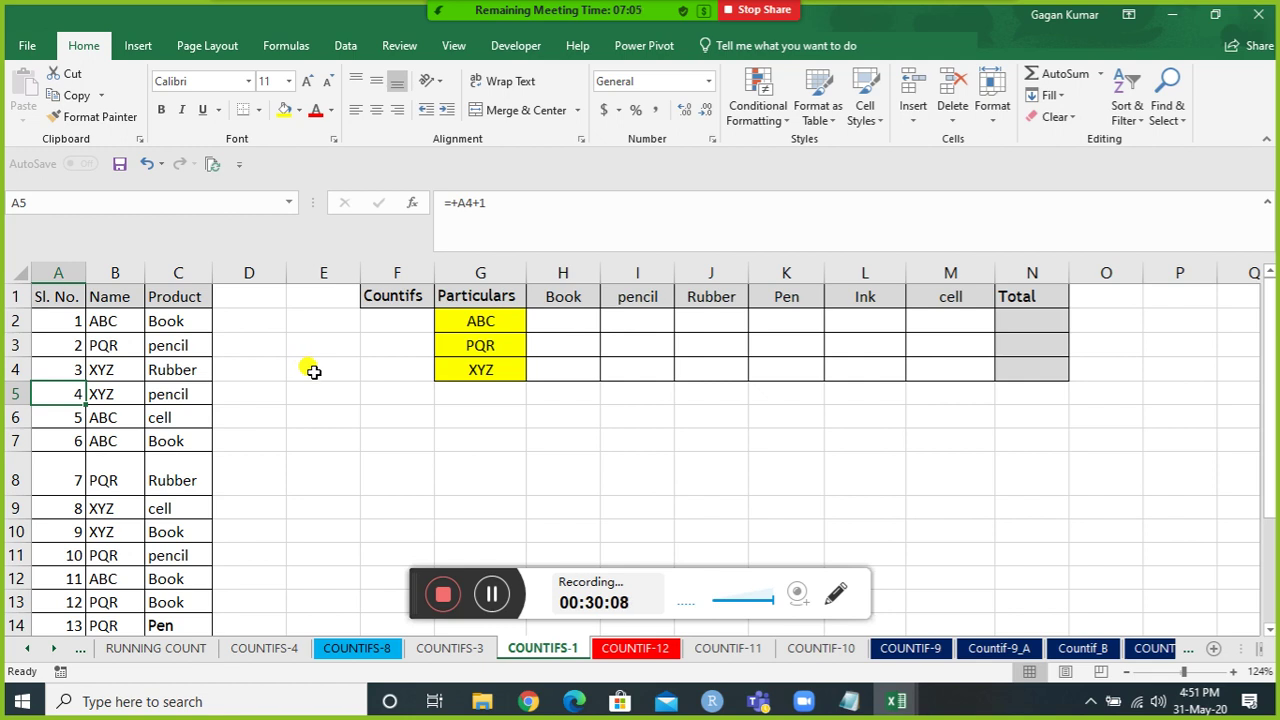
Turn on filters for the data headers and filter the Name column to show only ABC.
left_click(114, 272)
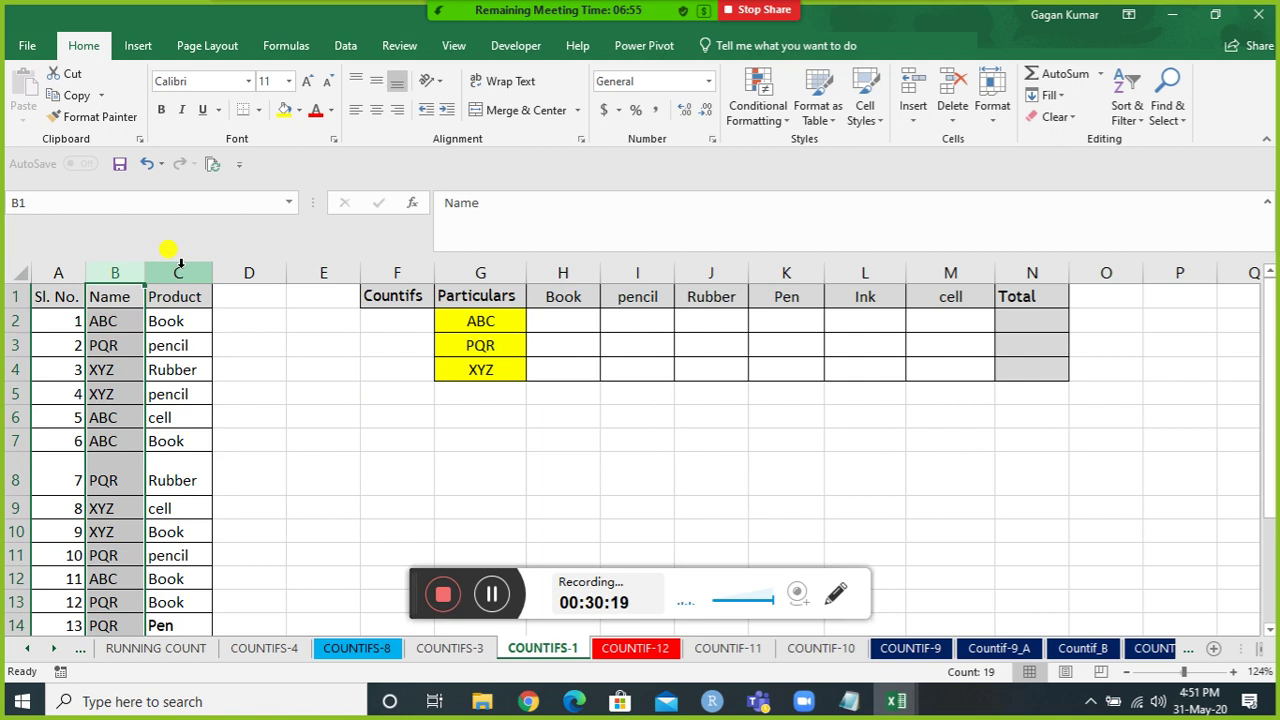
left_click(108, 324)
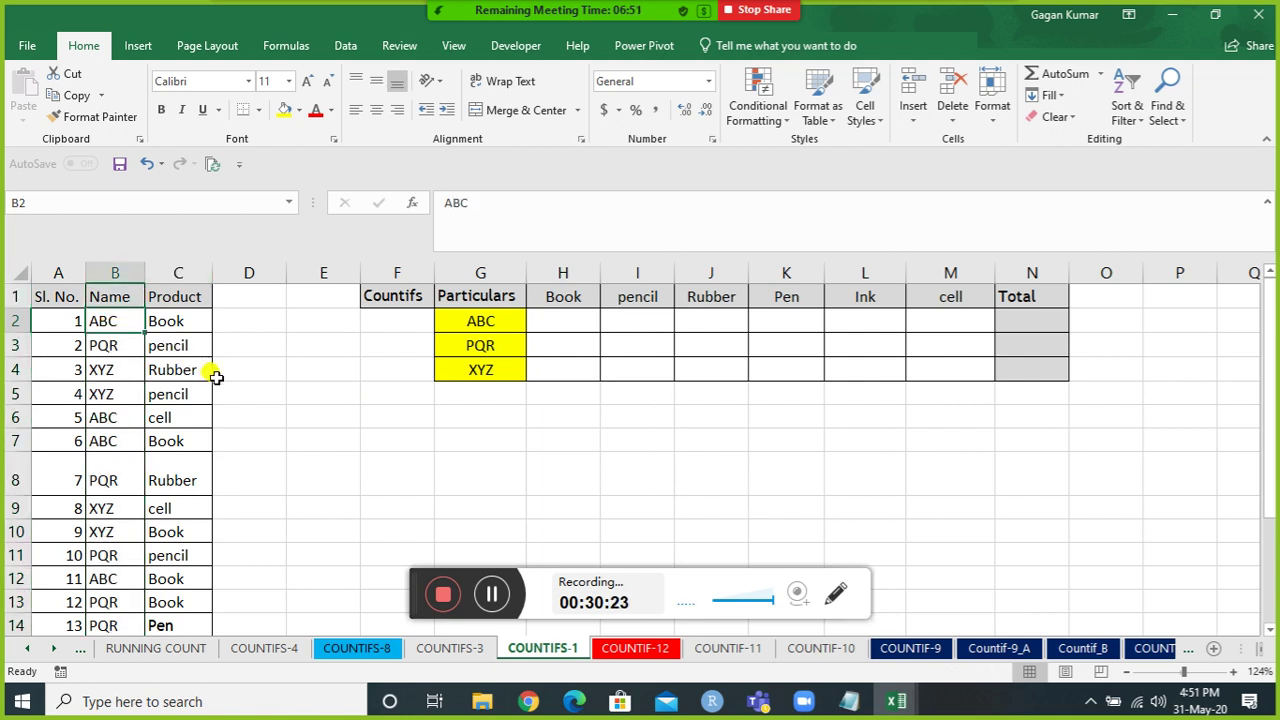
key("Up")
key("Down")
key("Up")
key("ctrl+shift+l")
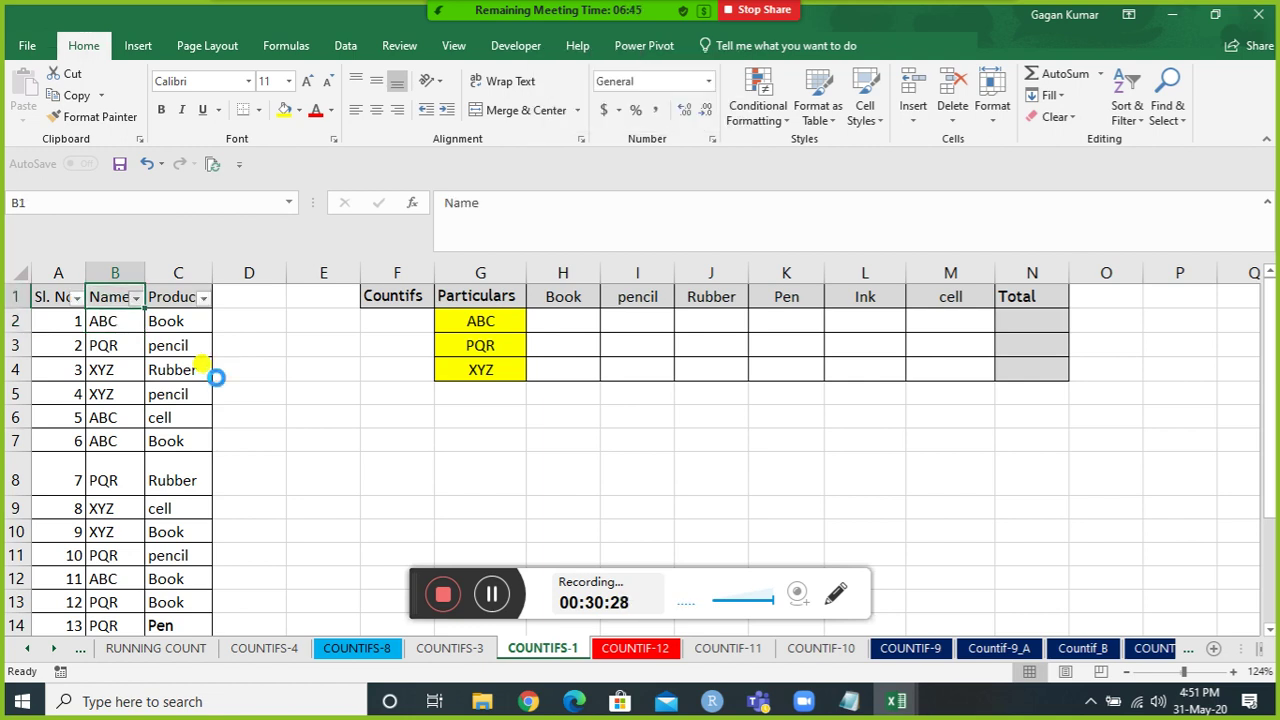
key("alt+Down")
key("space")
key("Down")
key("space")
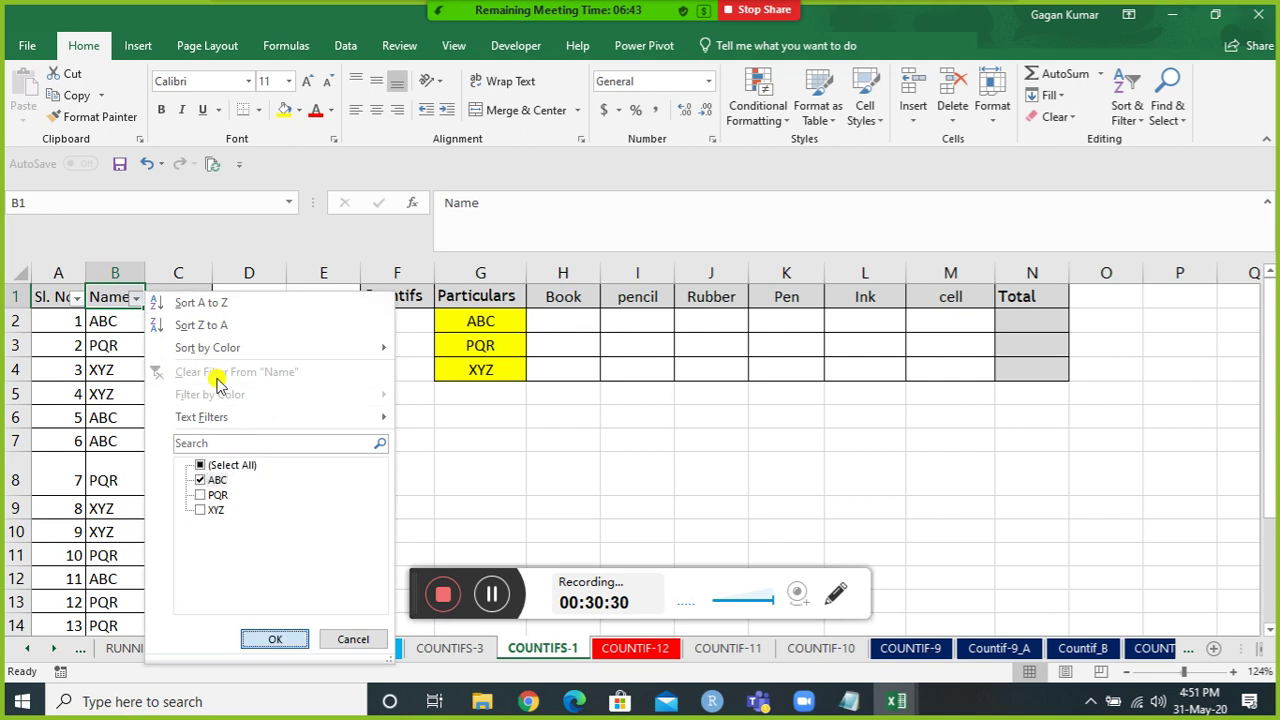
key("Return")
Examine the products listed in the filtered ABC rows.
key("Down")
key("Right")
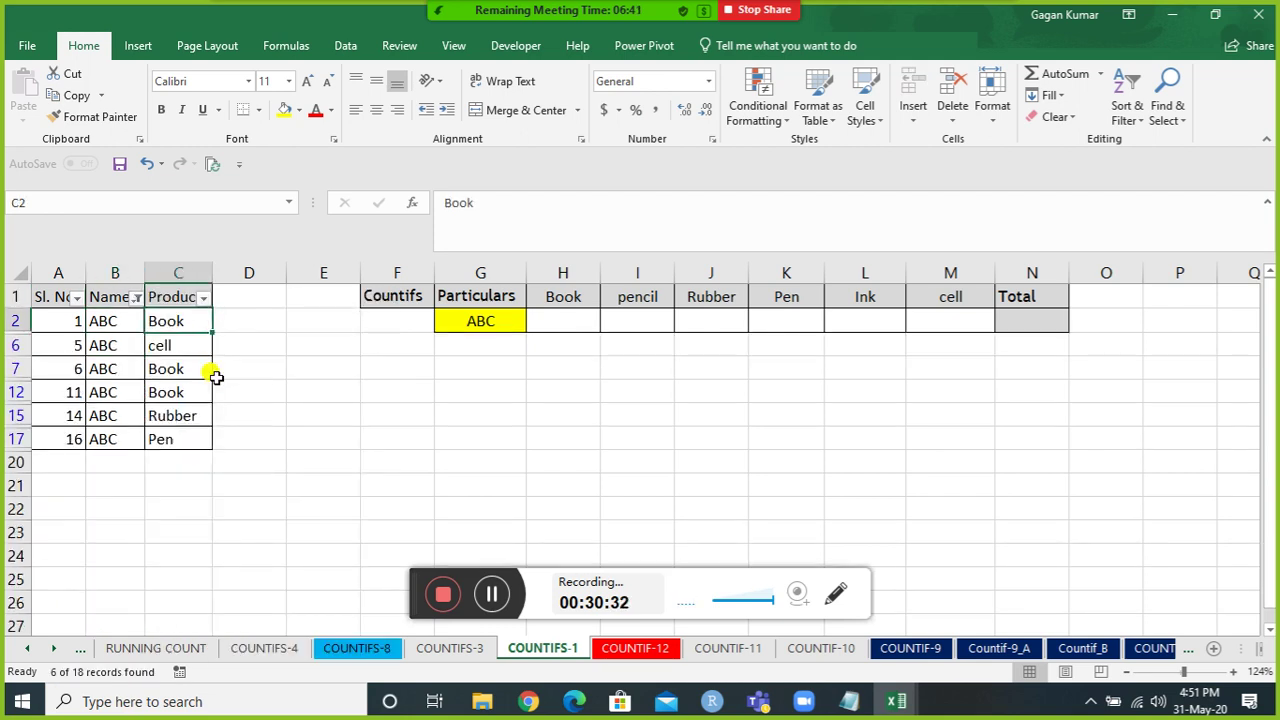
key("Down")
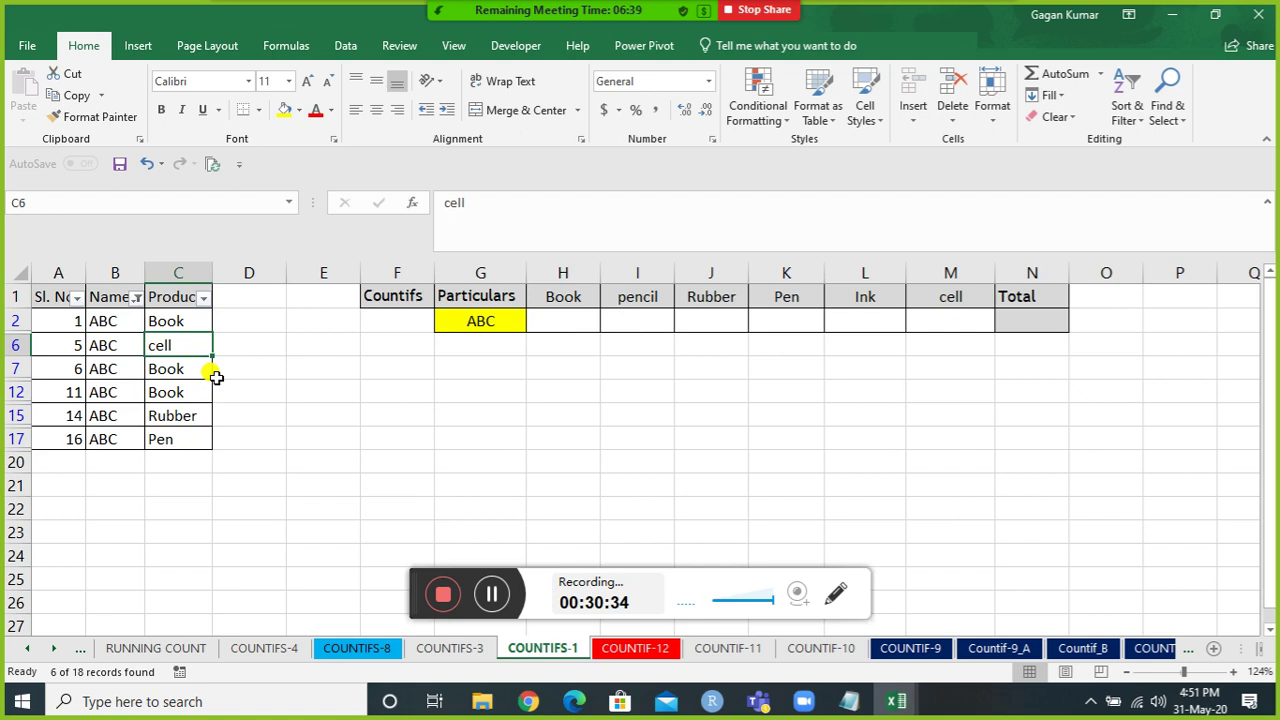
key("Down")
key("Down")
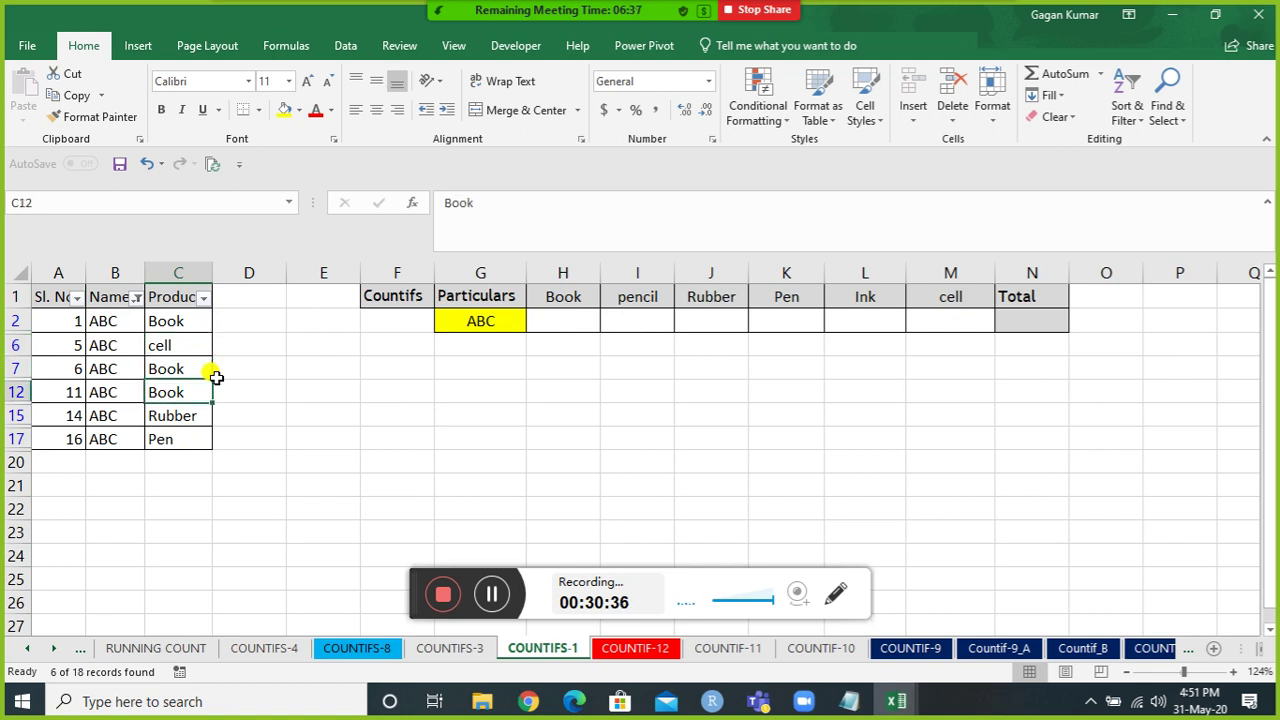
key("Down")
key("Down")
key("Up")
key("Up")
key("Up")
key("Up")
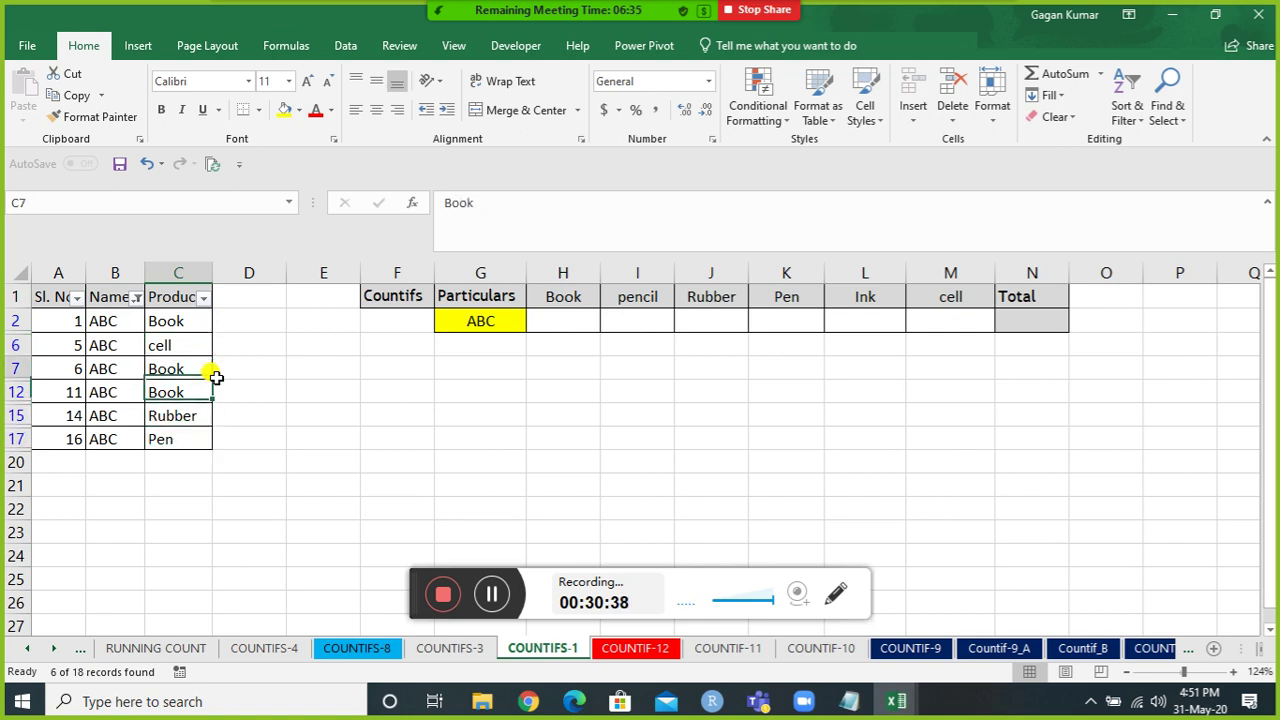
key("Left")
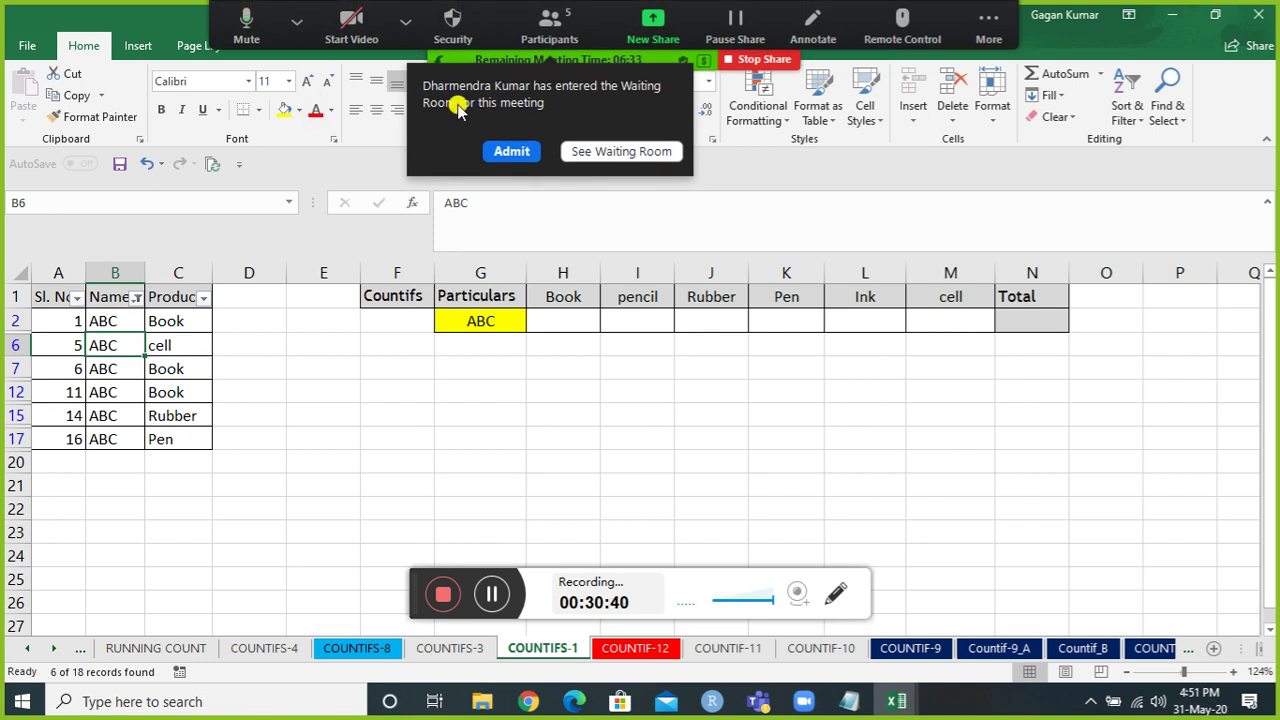
Admit the waiting participant to the meeting and auto-fit the width of the Product column.
left_click(509, 151)
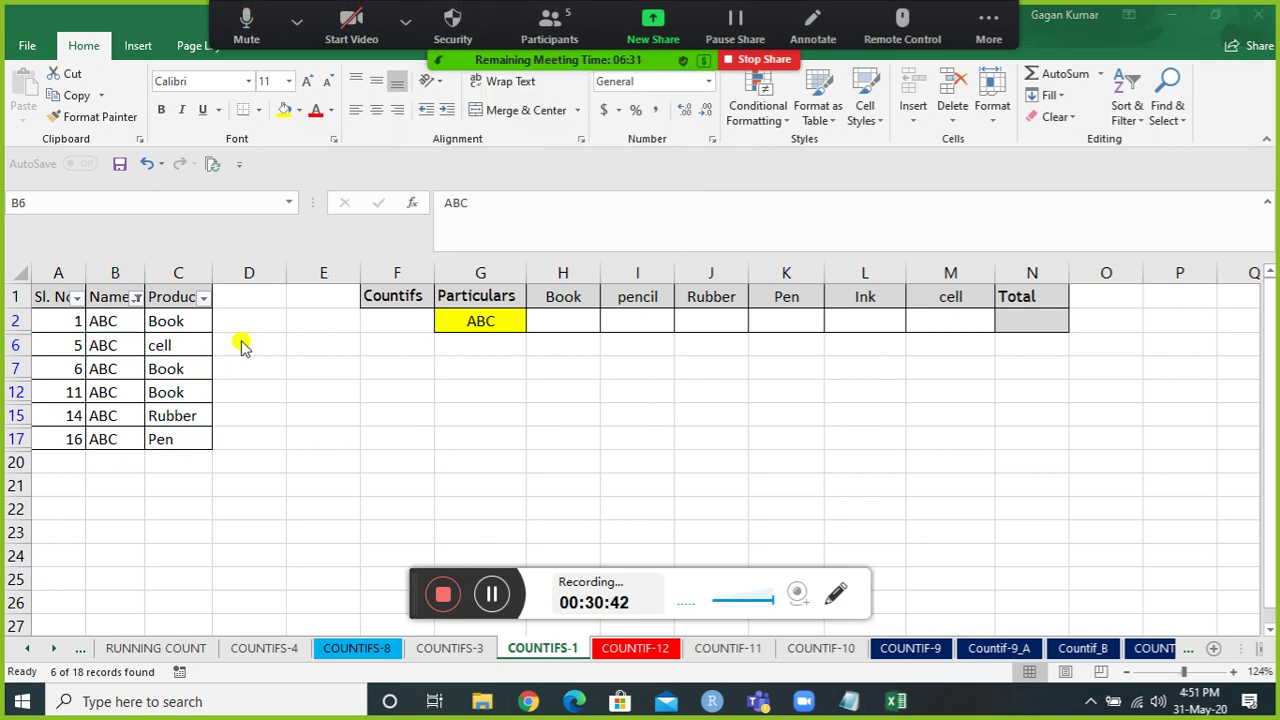
left_click(108, 321)
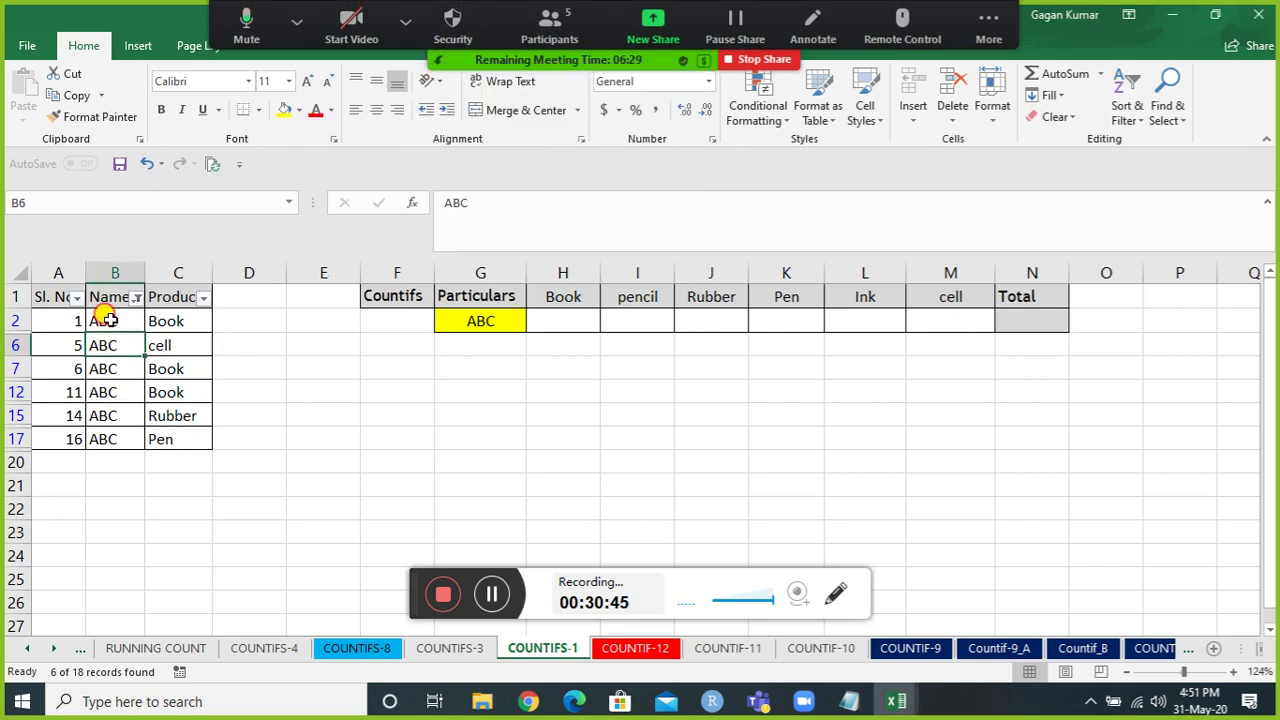
left_click(108, 321)
left_click(165, 318)
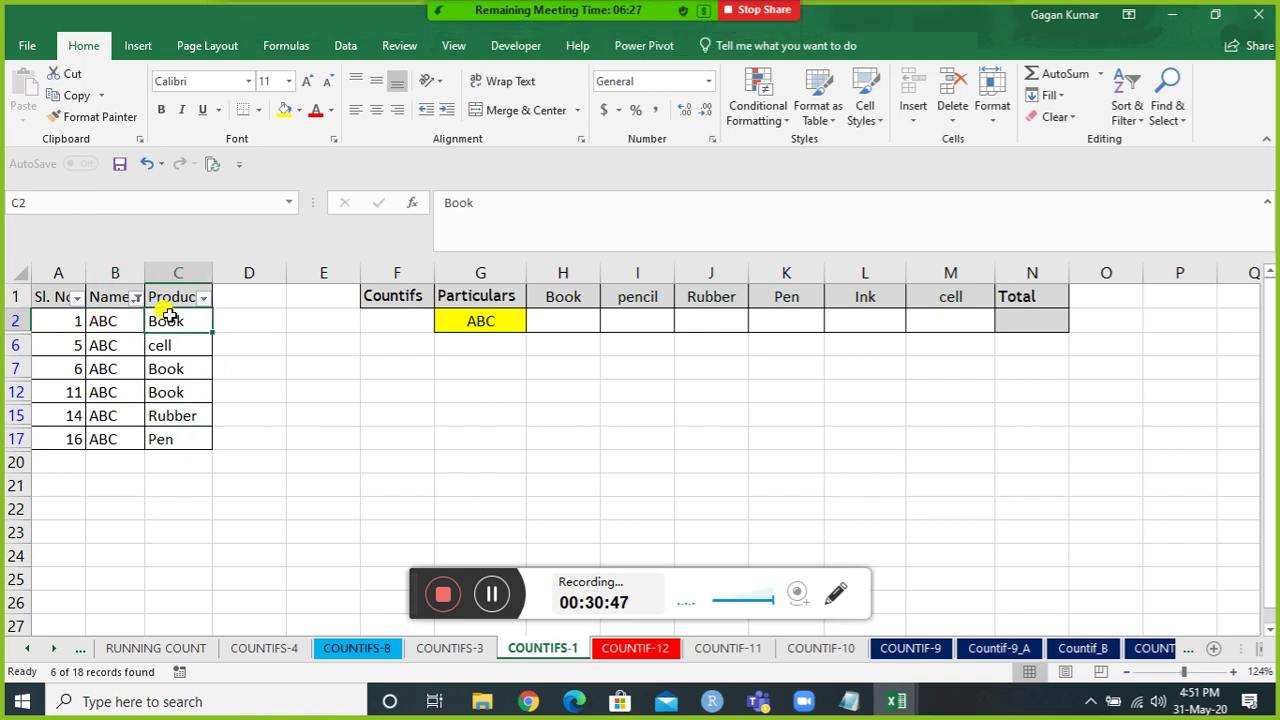
double_click(212, 273)
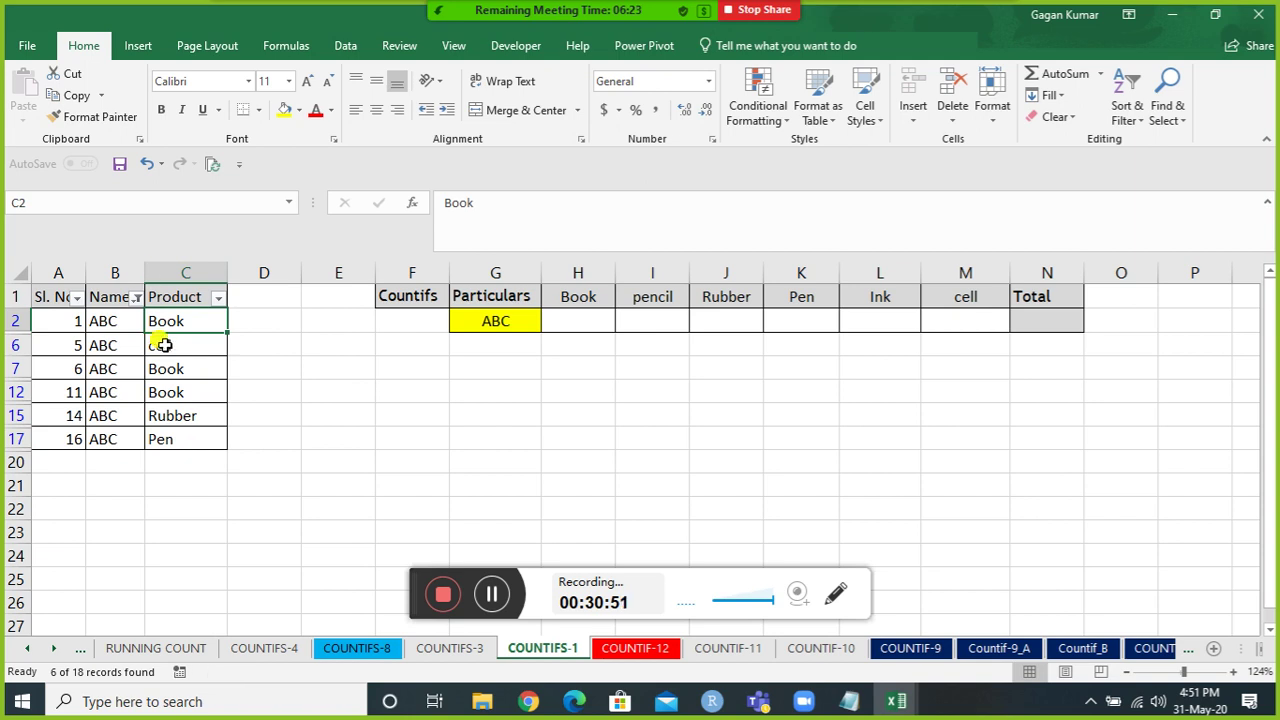
Change the Name filter from ABC to show only PQR.
key("Left")
key("Up")
key("alt+Down")
key("e")
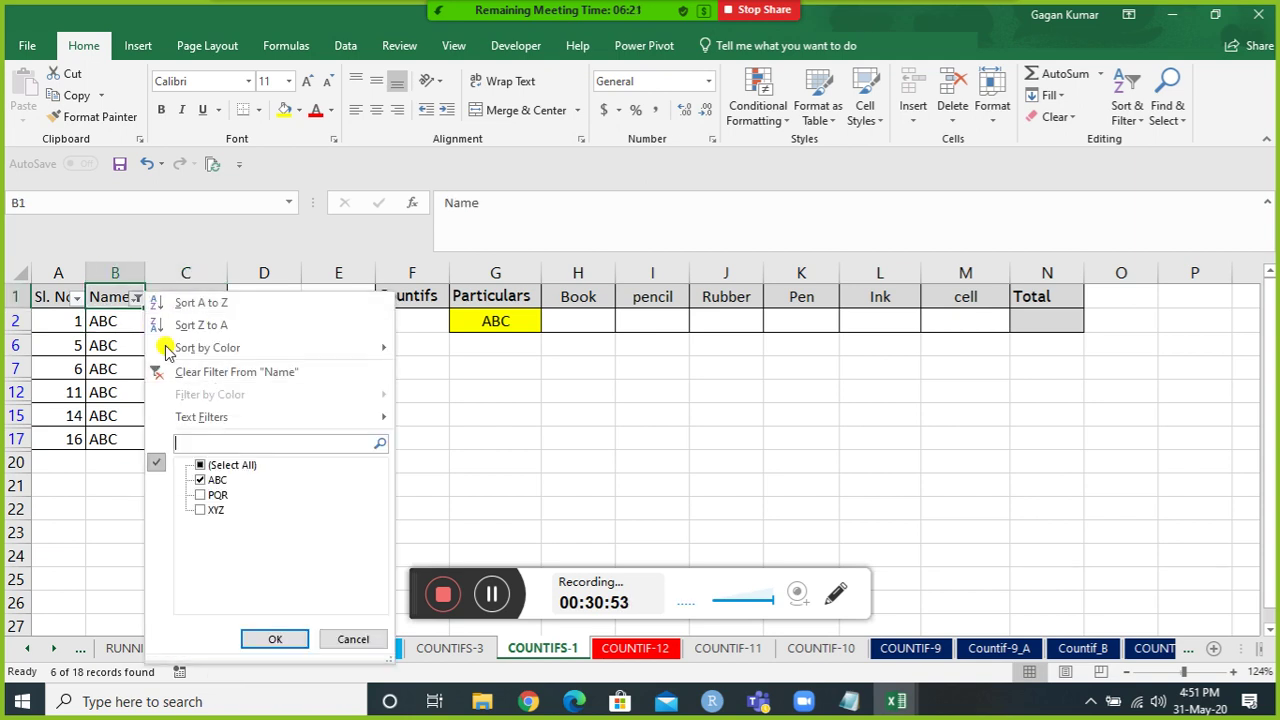
key("Down")
key("Down")
key("space")
key("Down")
key("space")
key("Return")
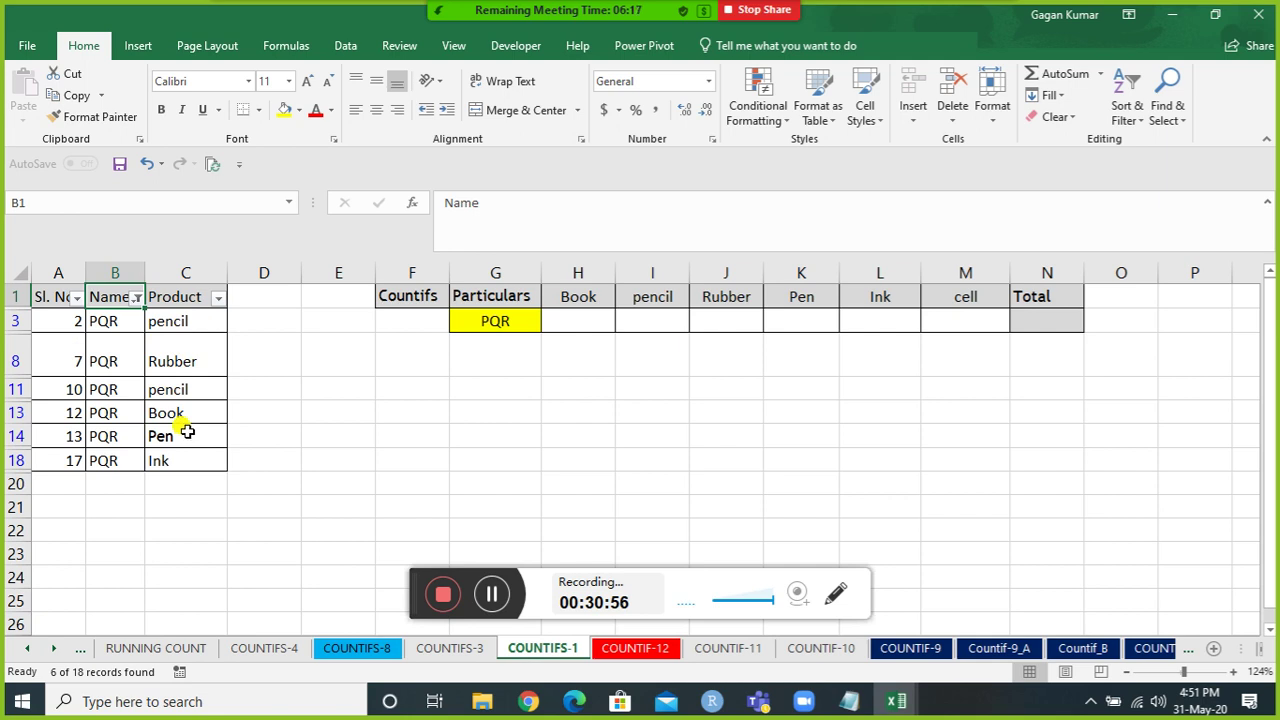
Change the Name filter from PQR to show only XYZ.
key("alt+Down")
key("e")
key("Down")
key("Down")
key("Down")
key("space")
key("Down")
key("space")
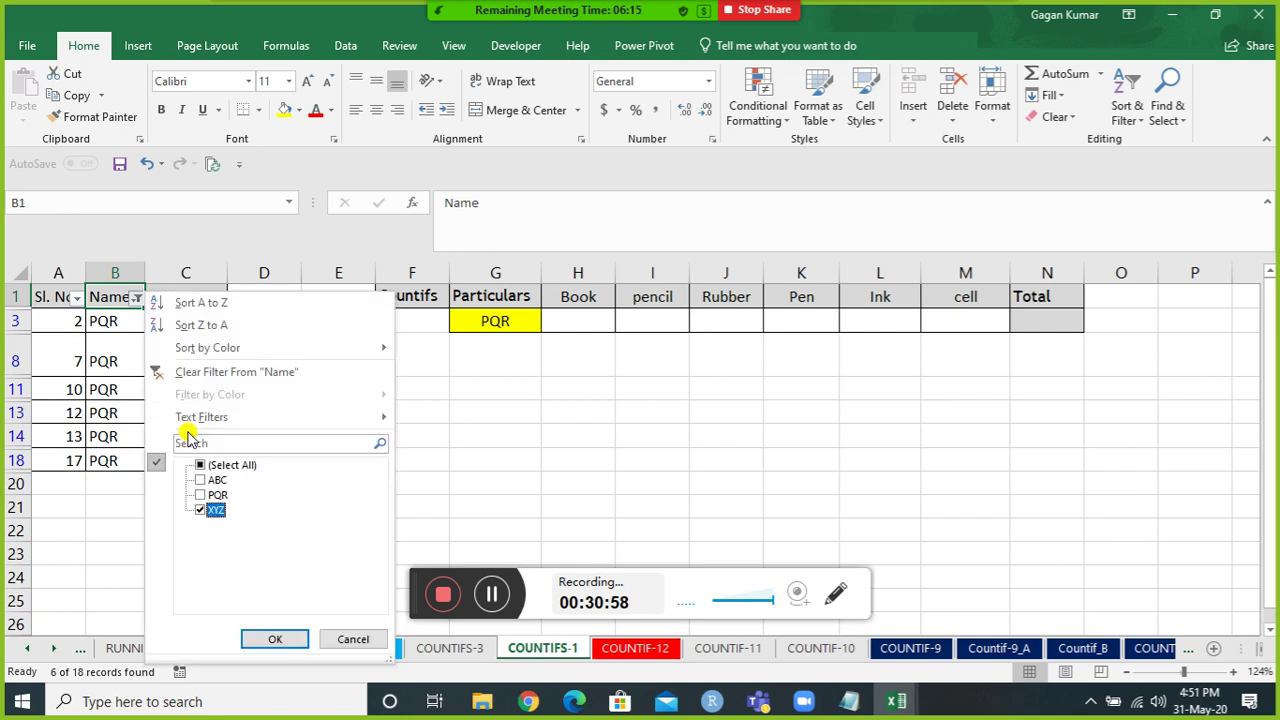
key("Return")
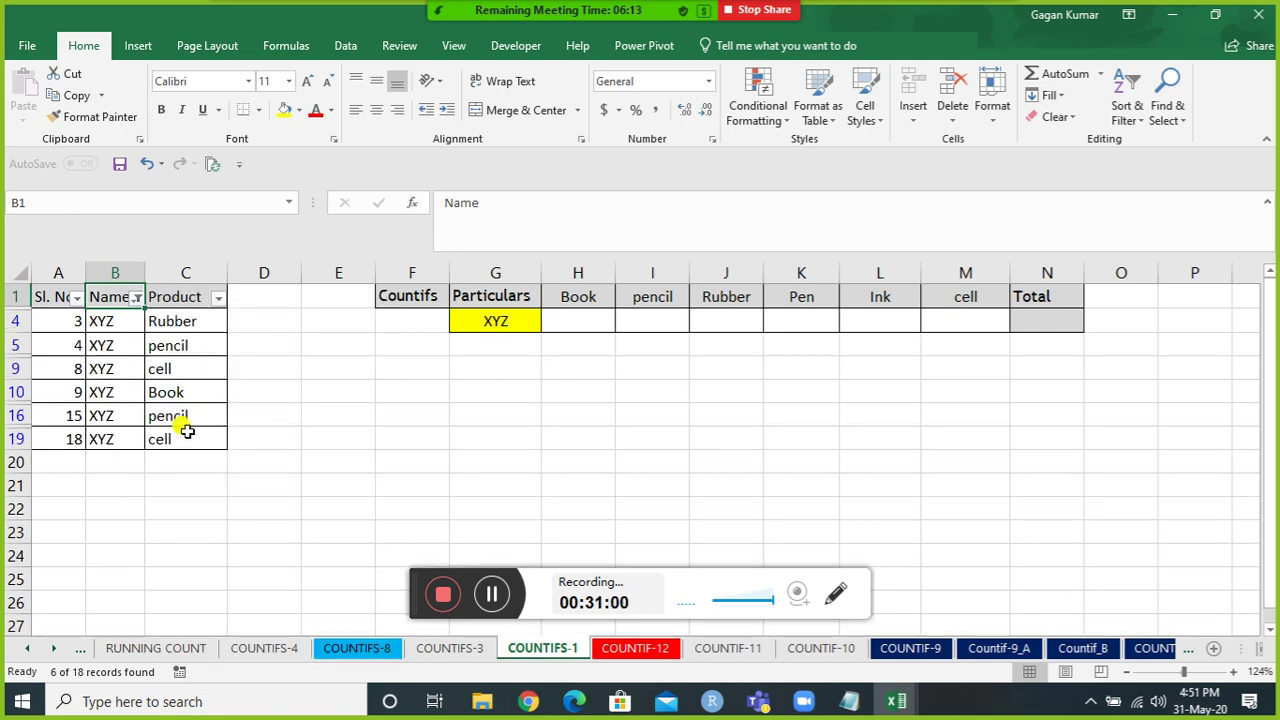
Remove the filters from the data headers.
key("alt+d")
key("f")
key("f")
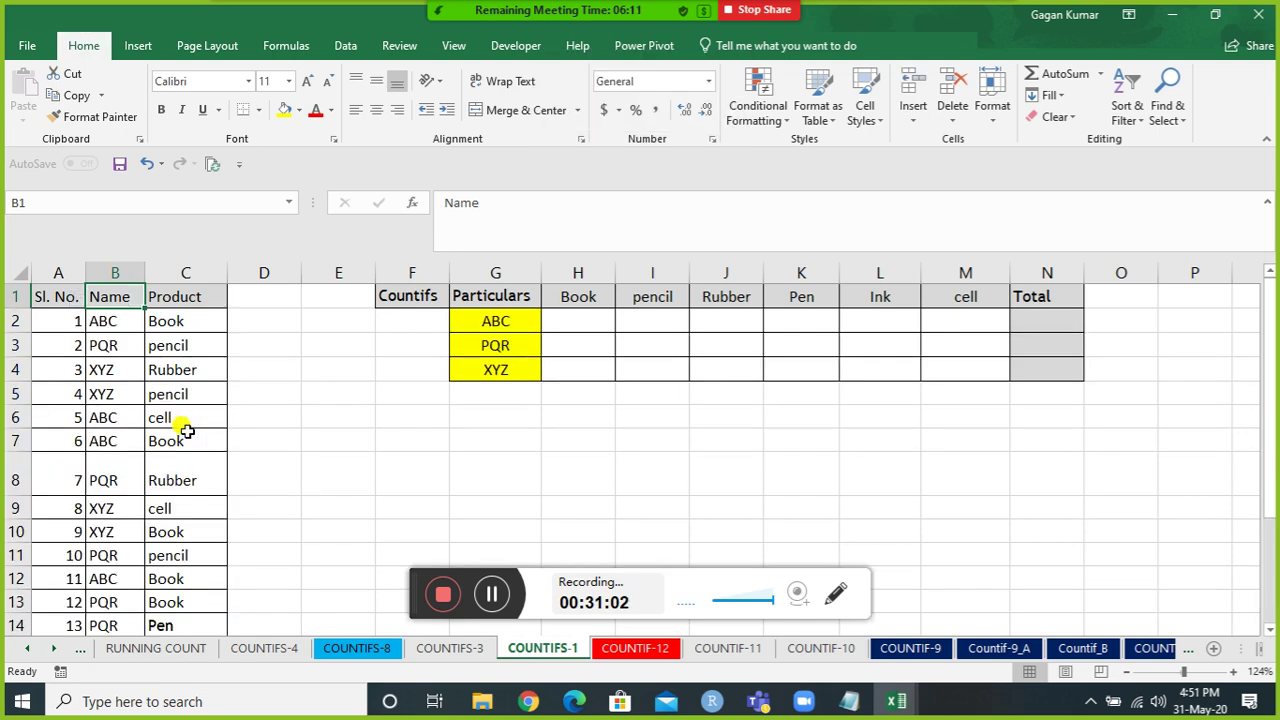
Start a COUNTIFS formula in H2 for ABC and Book, with the absolute Name column $B:$B as the first criteria range.
left_click(478, 320)
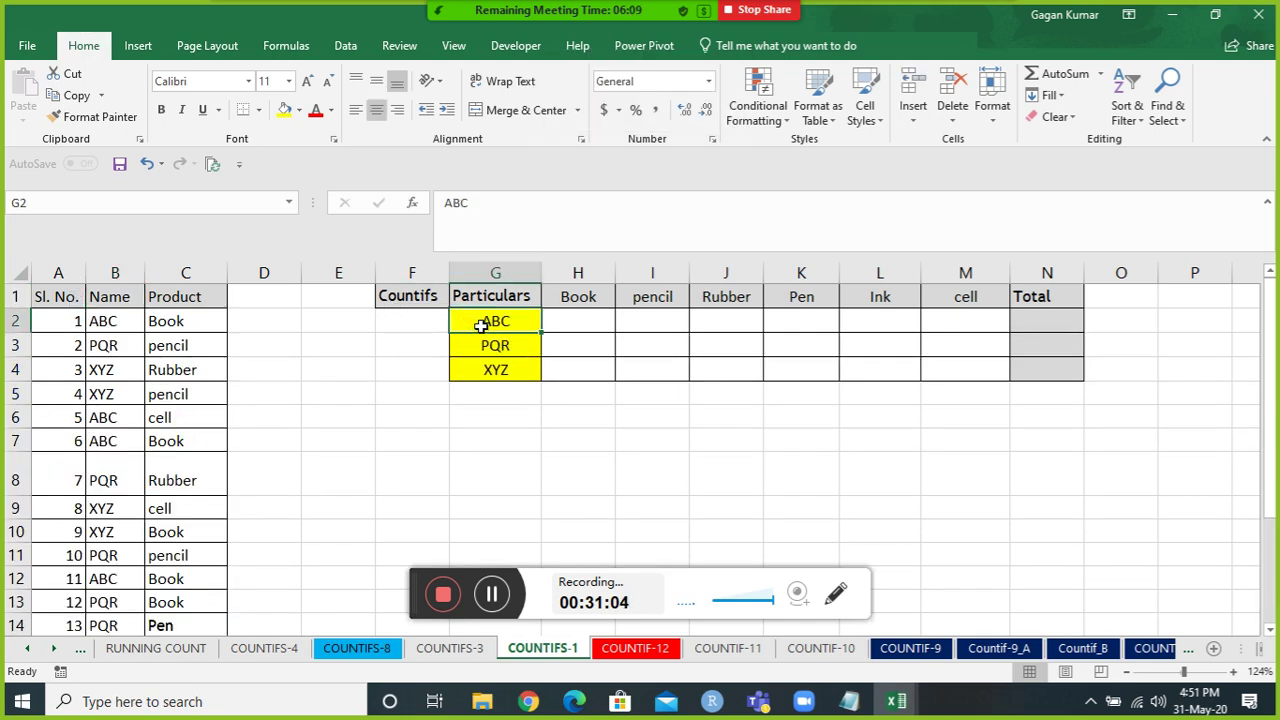
left_click(567, 297)
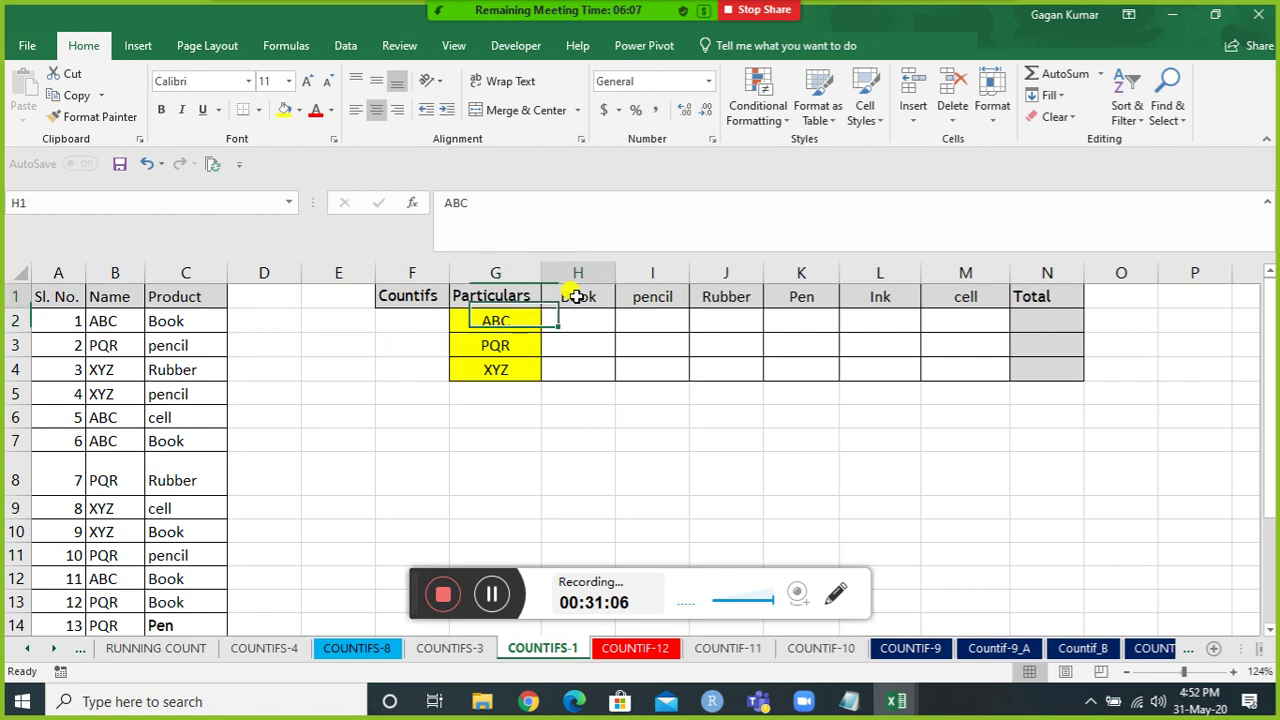
left_click(523, 321)
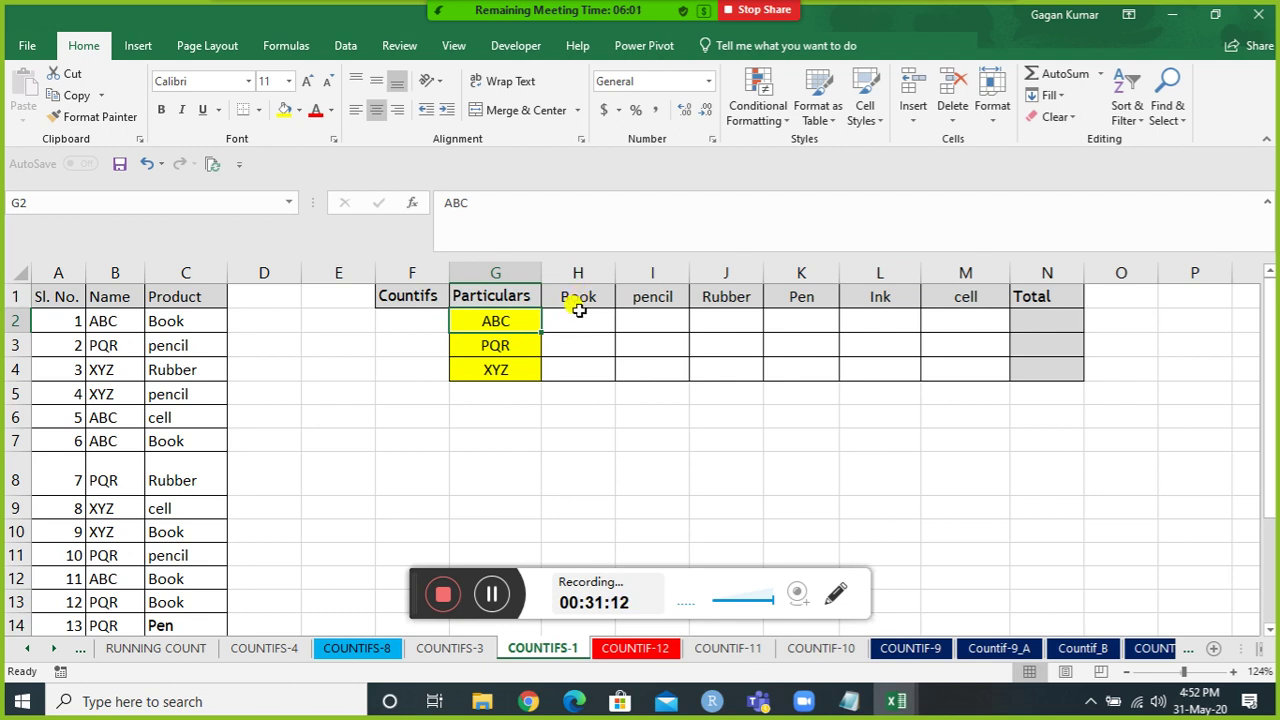
left_click(569, 318)
type("=")
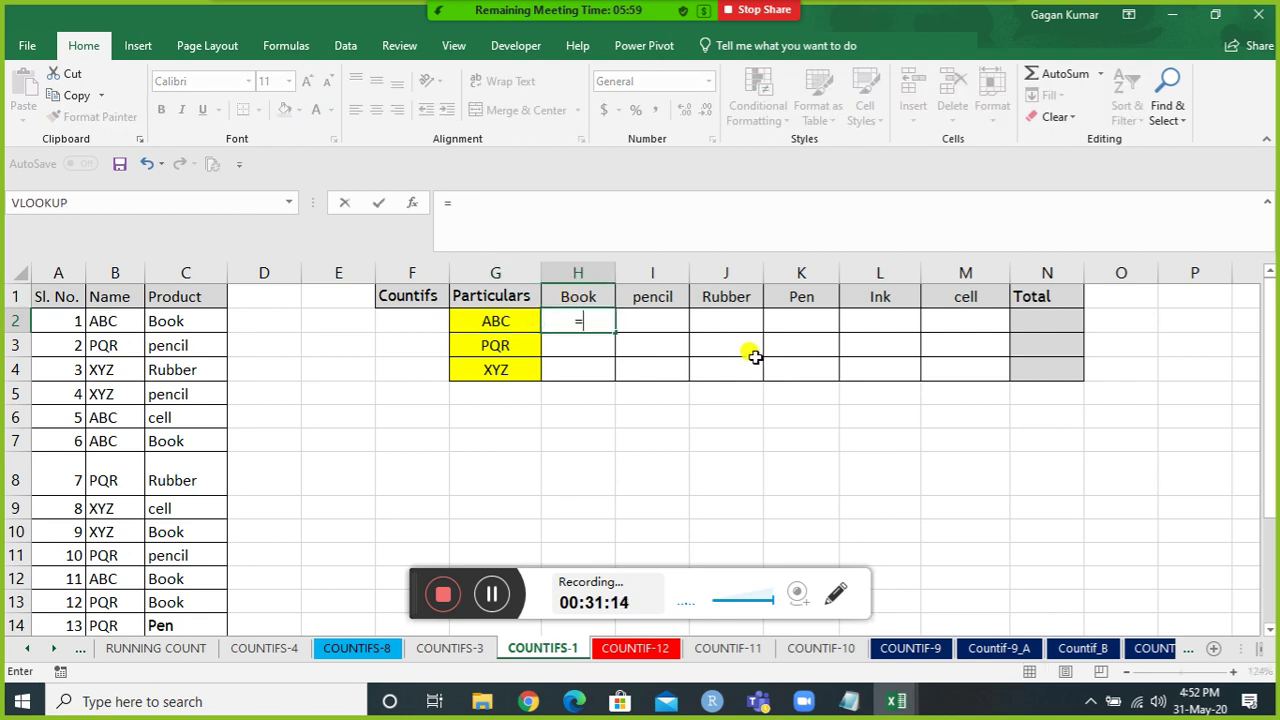
type("countifs")
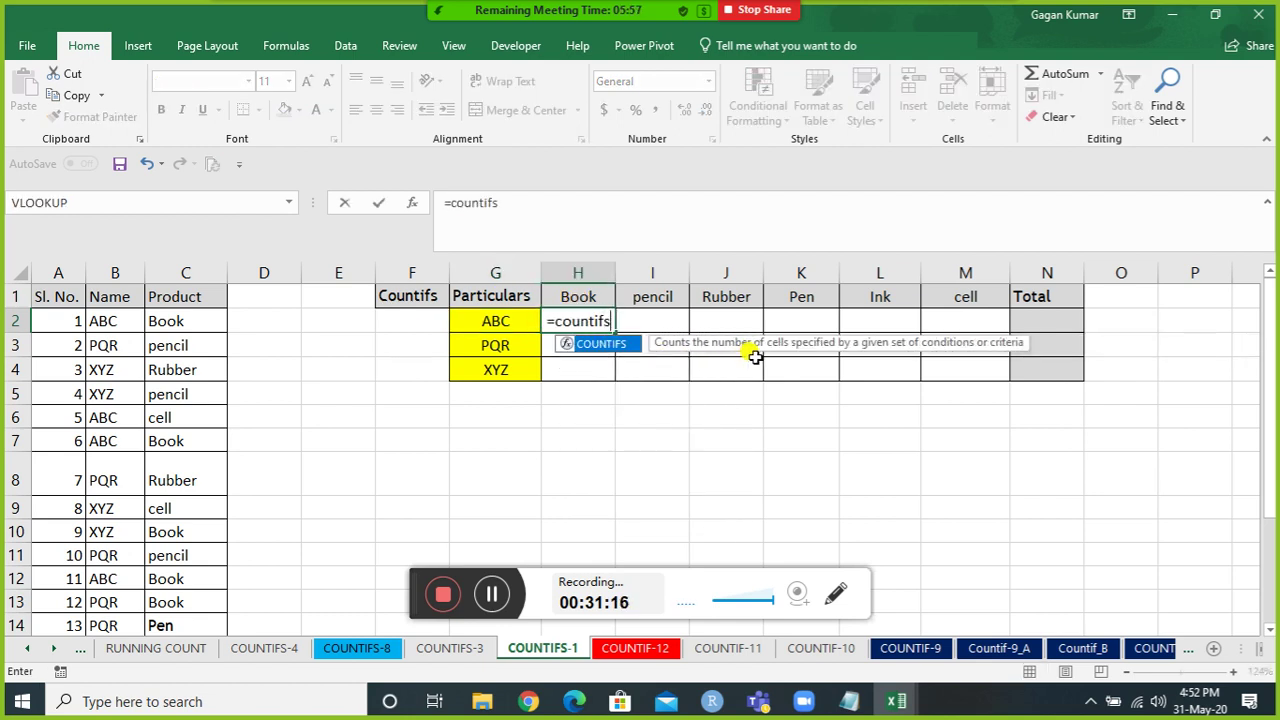
key("Tab")
key("Left")
key("Left")
key("Left")
key("Left")
key("Left")
key("Left")
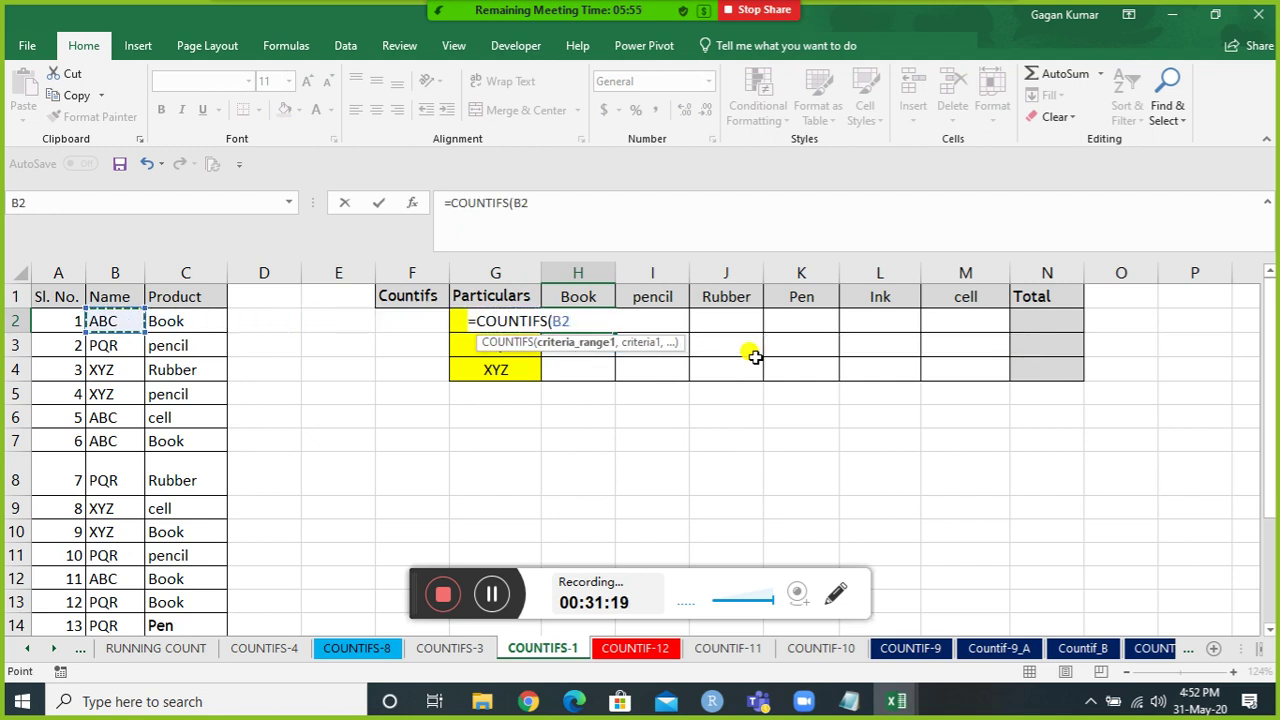
key("ctrl+space")
key("F4")
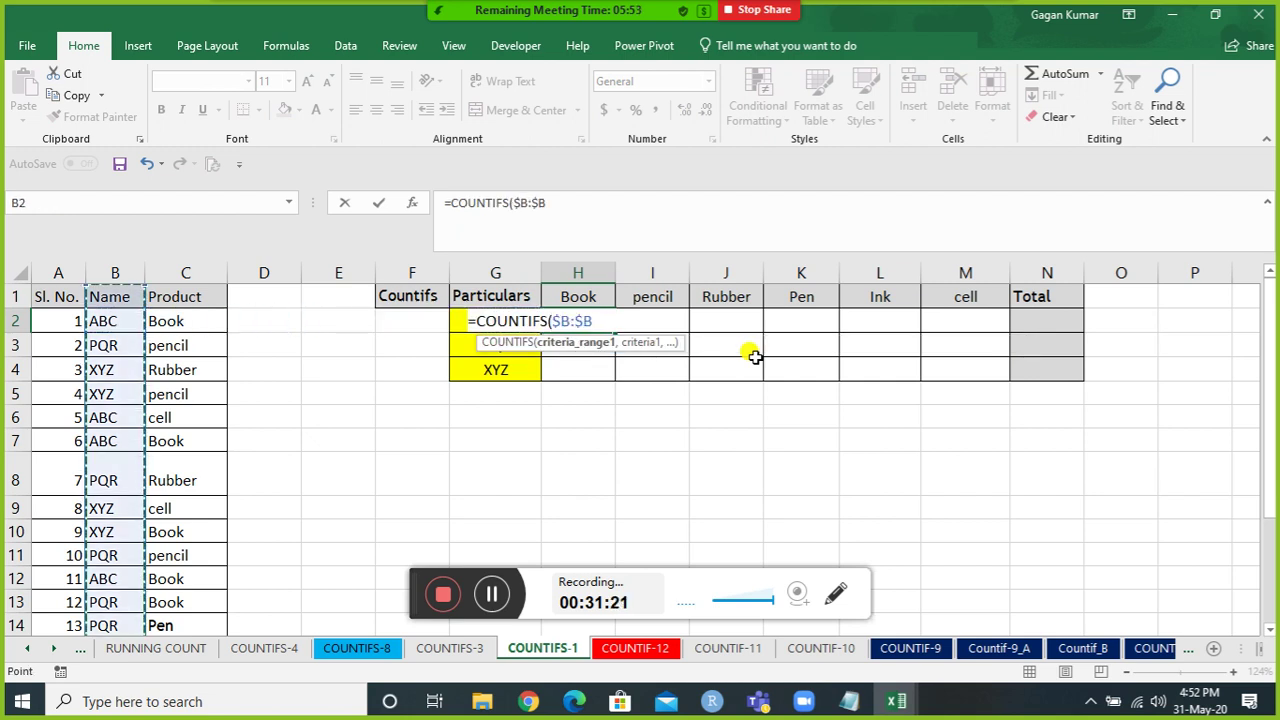
Add the ABC cell as the first criterion, locking only its column as $G2.
type(",")
key("Left")
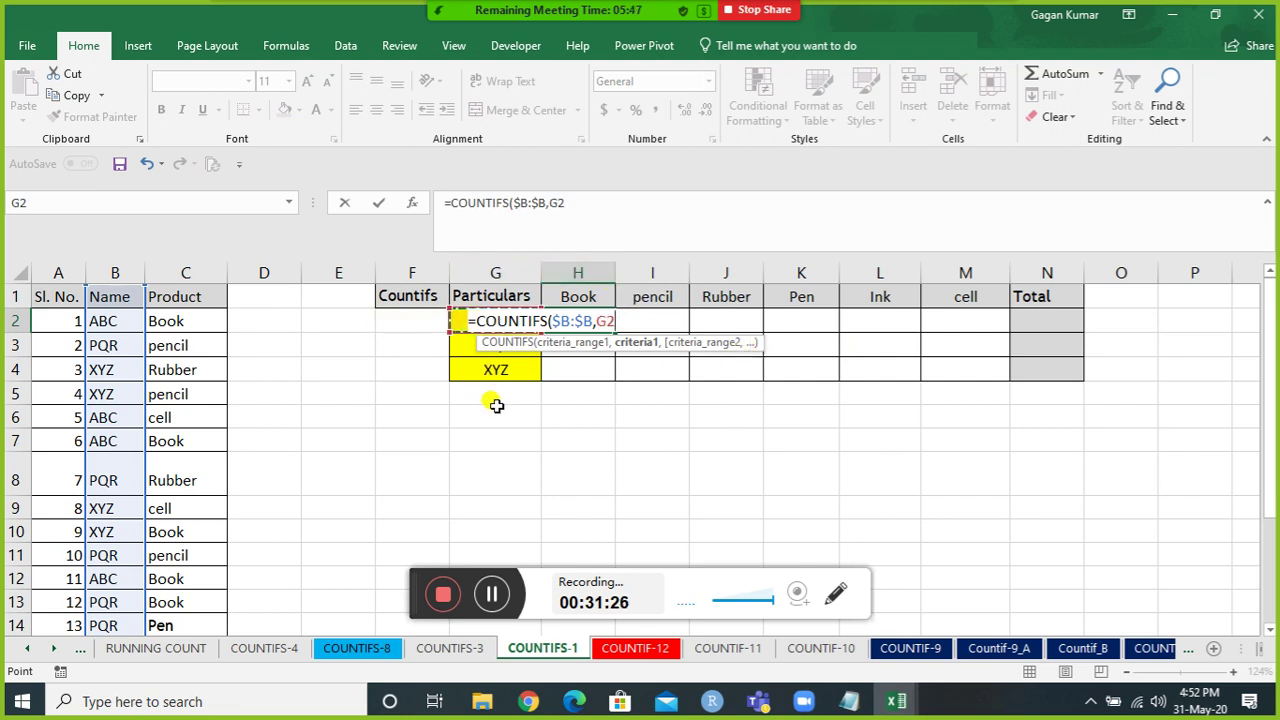
key("F4")
key("F4")
key("F4")
type(",")
Add the Product column $C:$C as the second criteria range with H$1 as its criterion, and complete the formula.
left_click(190, 268)
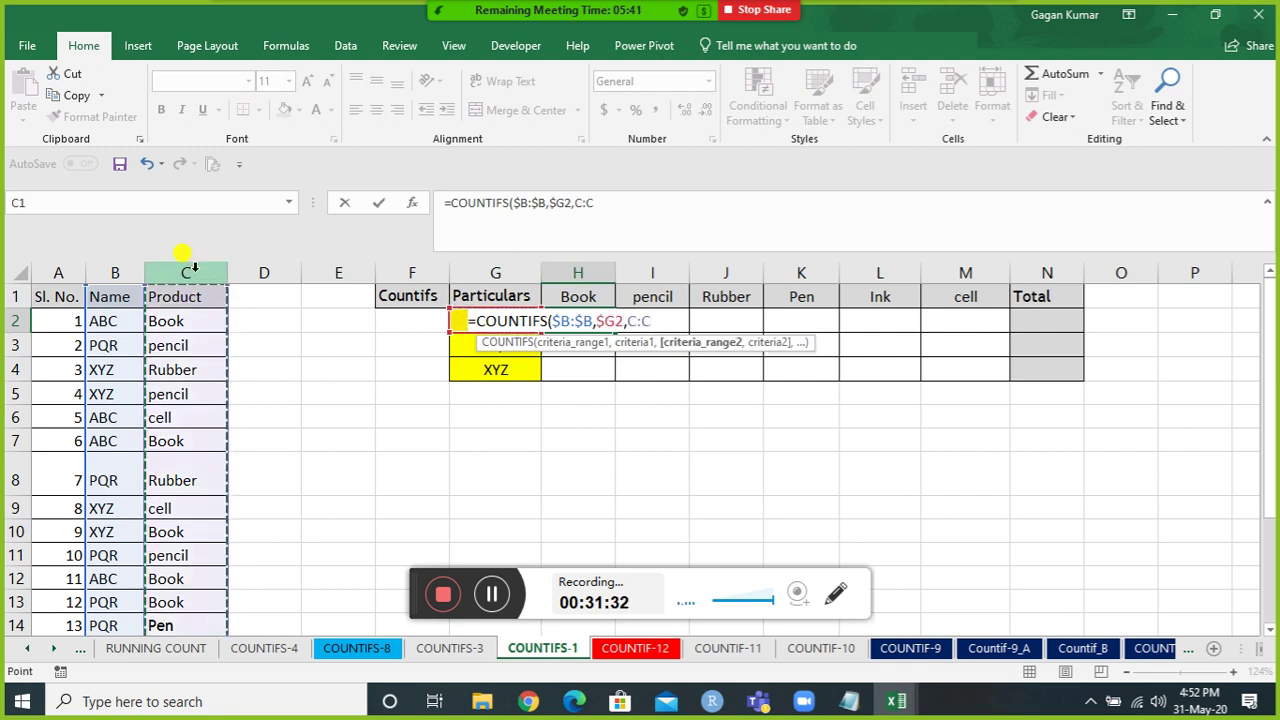
key("F4")
type(",")
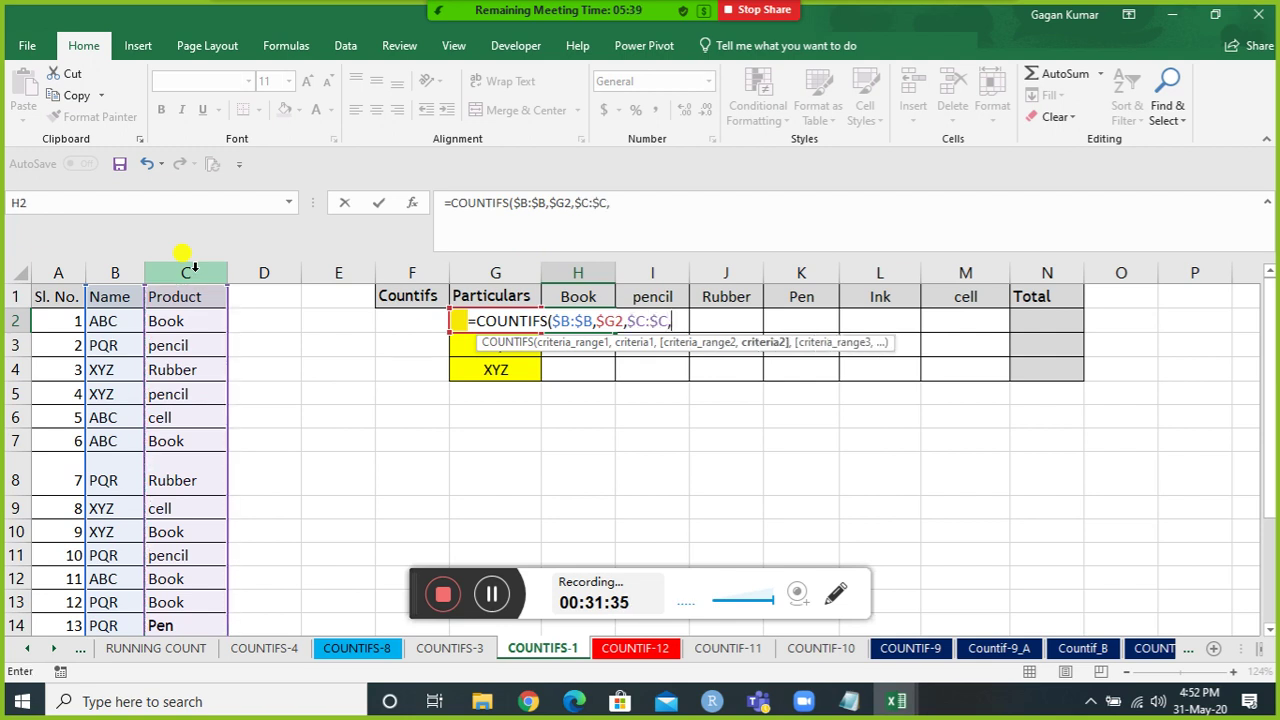
left_click(590, 297)
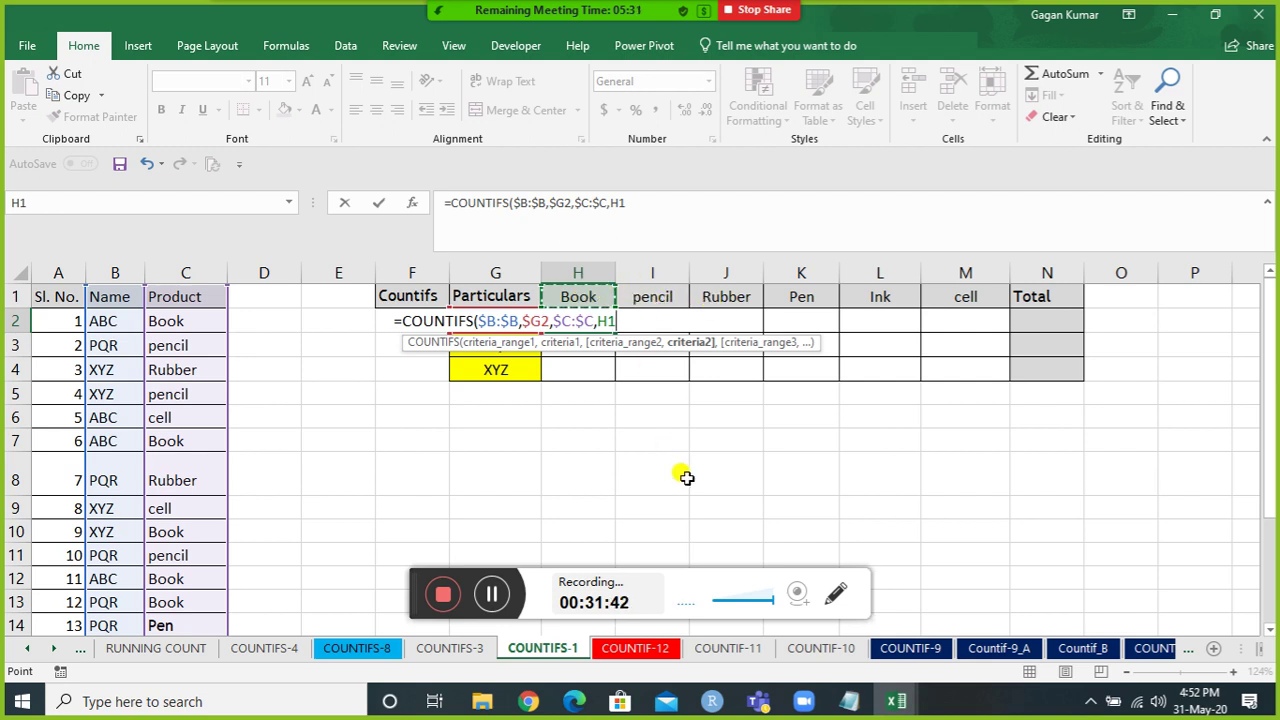
key("F4")
key("F4")
key("Return")
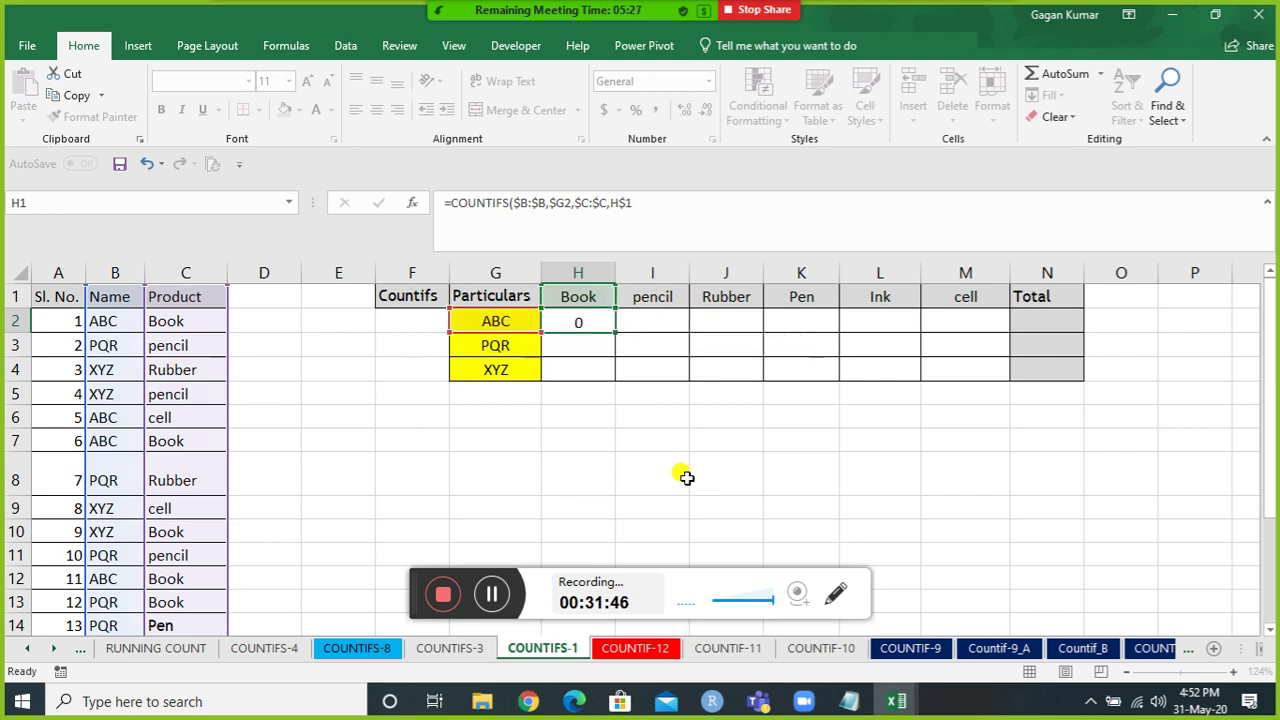
Fill the H2 COUNTIFS formula across and down the range H2:M4.
key("Left")
key("Down")
key("Right")
key("shift+Up")
key("shift+Up")
key("shift+Right")
key("shift+Right")
key("shift+Right")
key("shift+Right")
key("shift+Right")
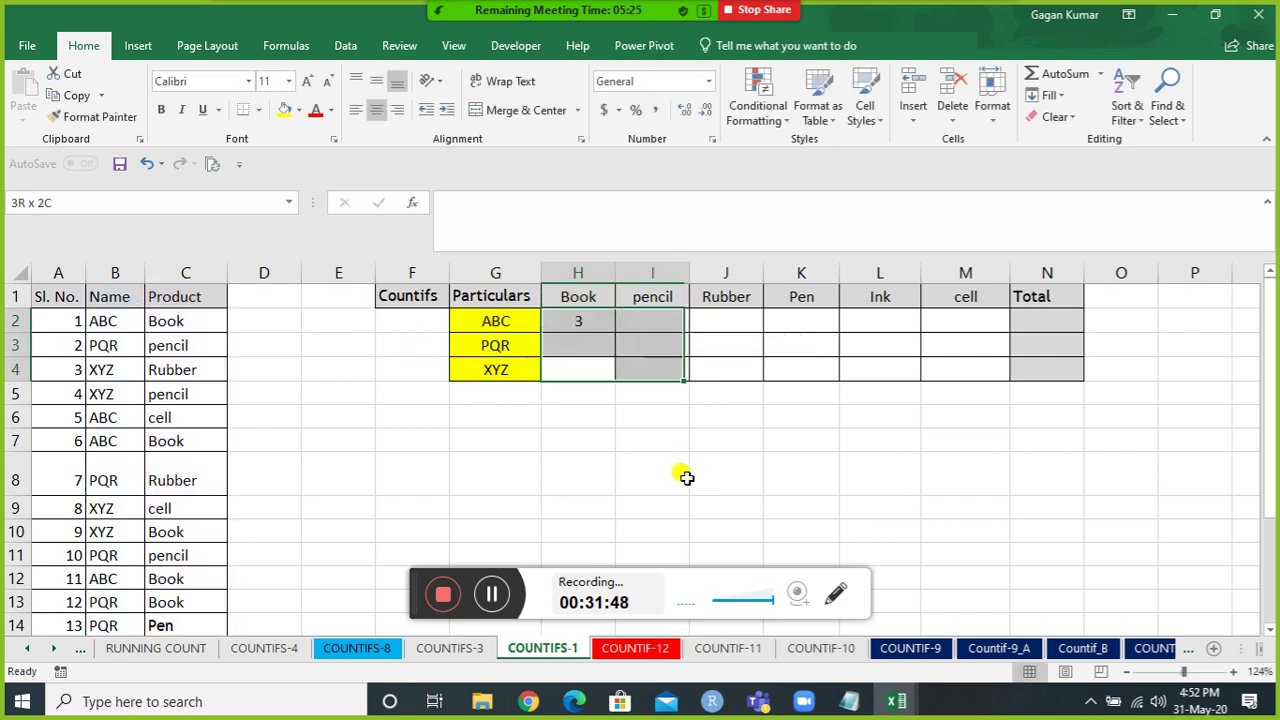
key("shift+Right")
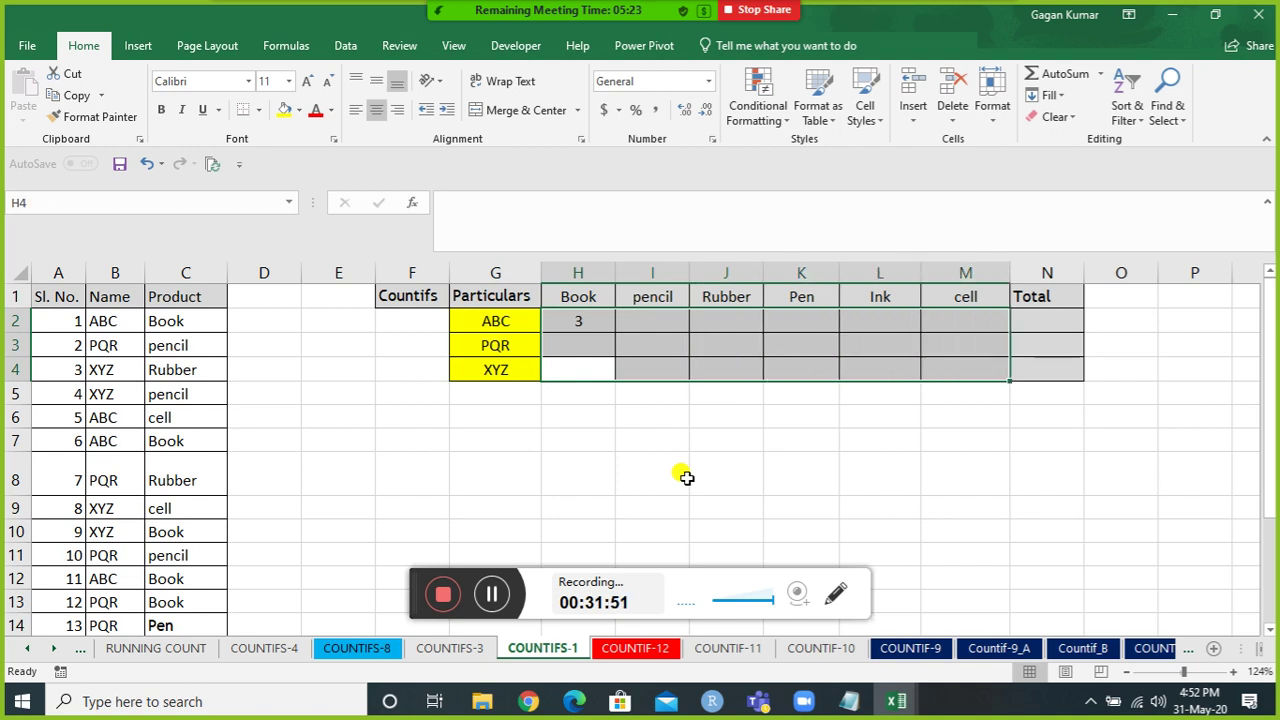
key("ctrl+r")
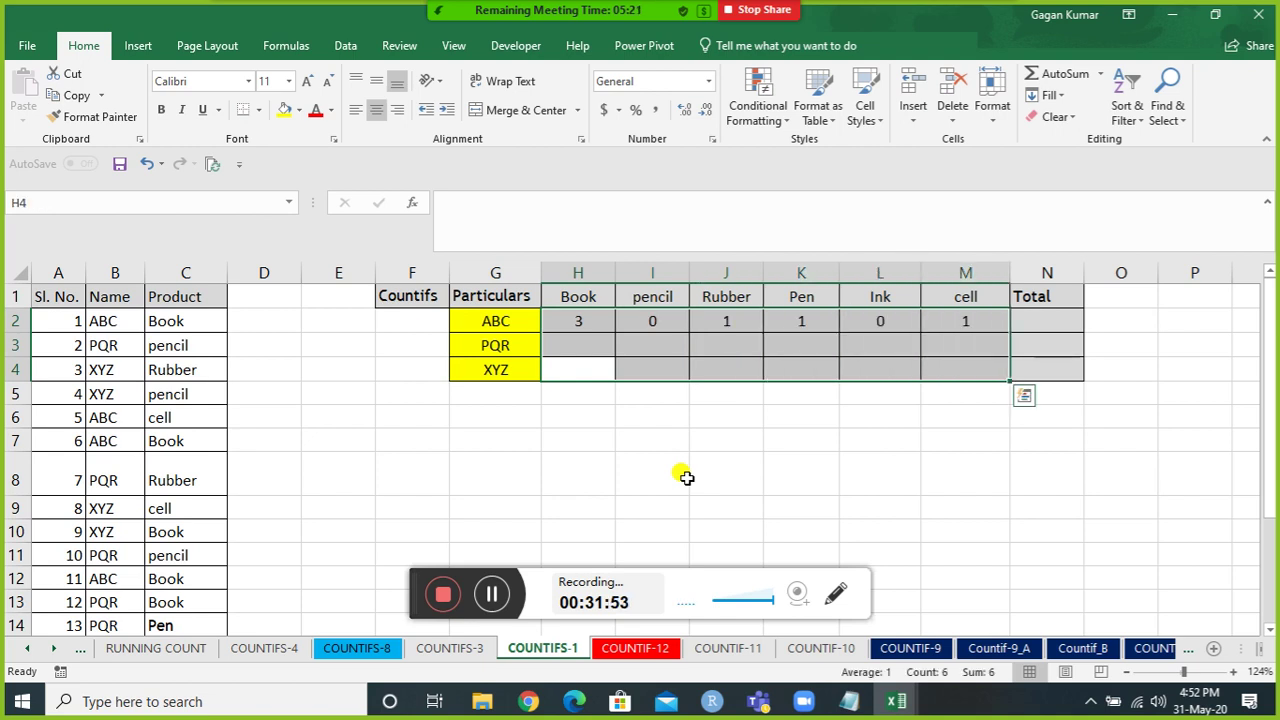
key("ctrl+d")
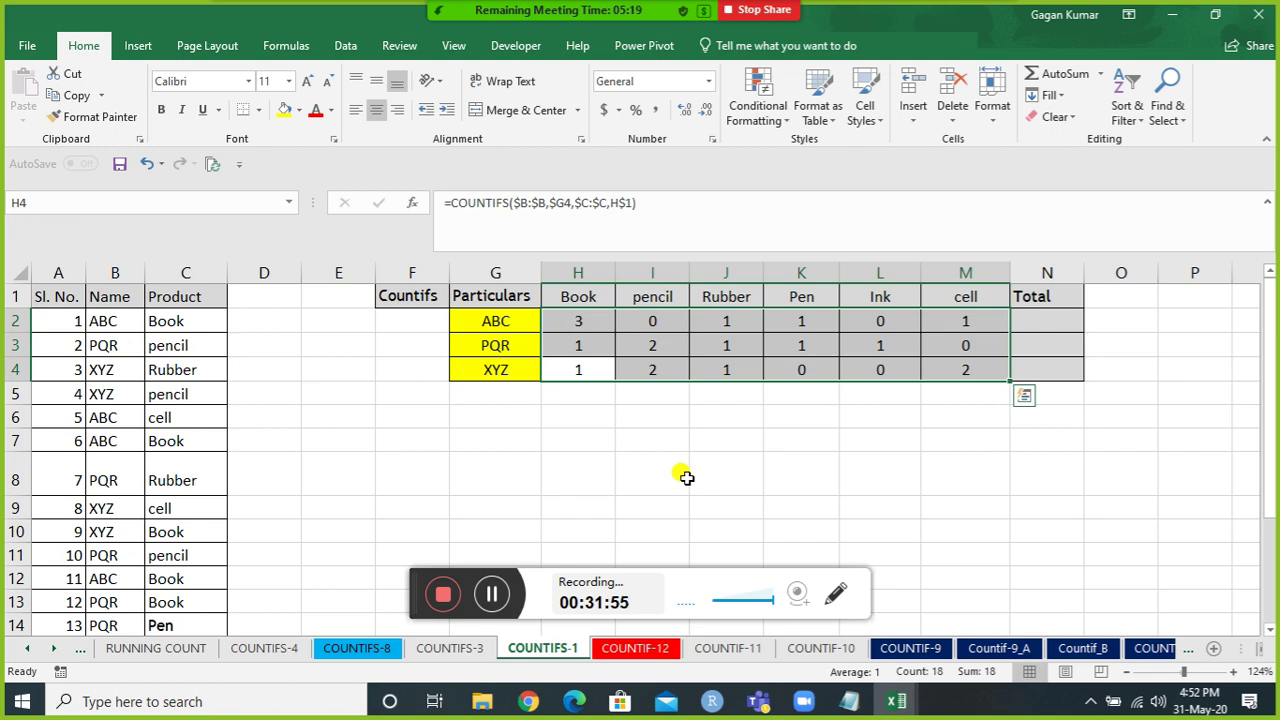
key("Up")
key("Up")
key("Left")
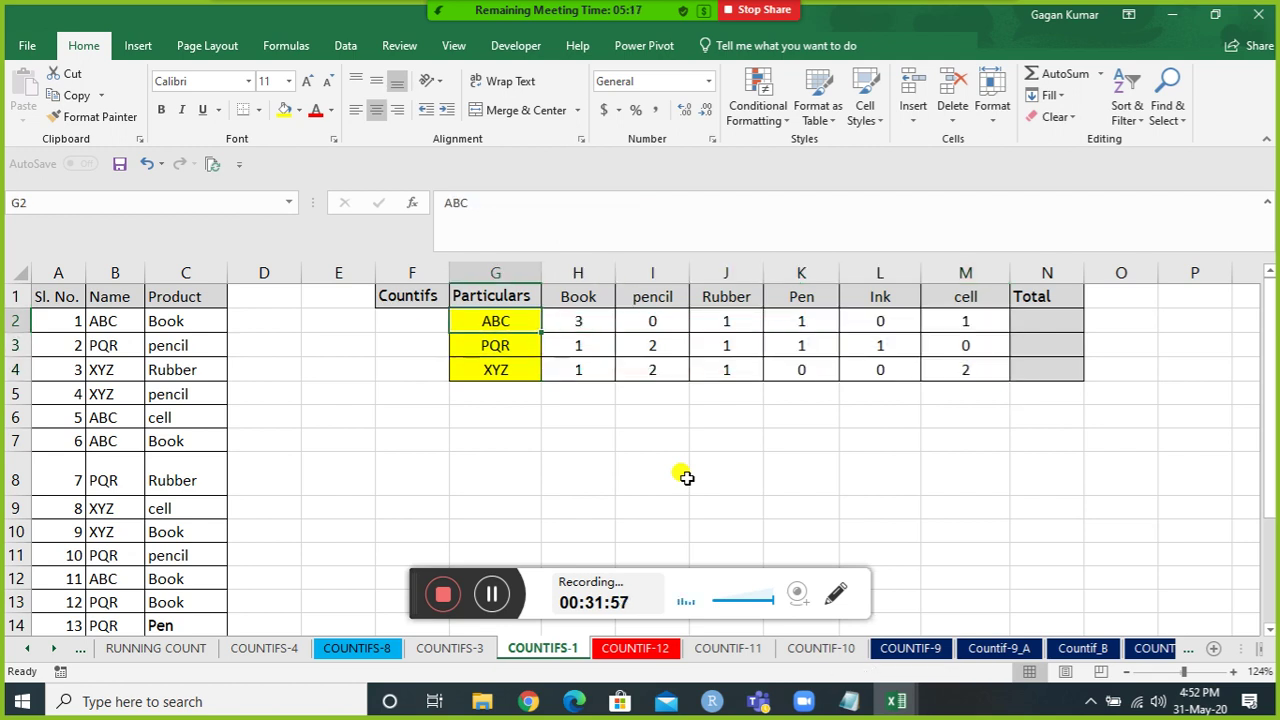
Enter a SUM formula in the Total cell N2 that adds the ABC row's product counts in H2:M2.
key("Right")
key("Right")
key("Right")
key("Right")
key("Right")
key("Right")
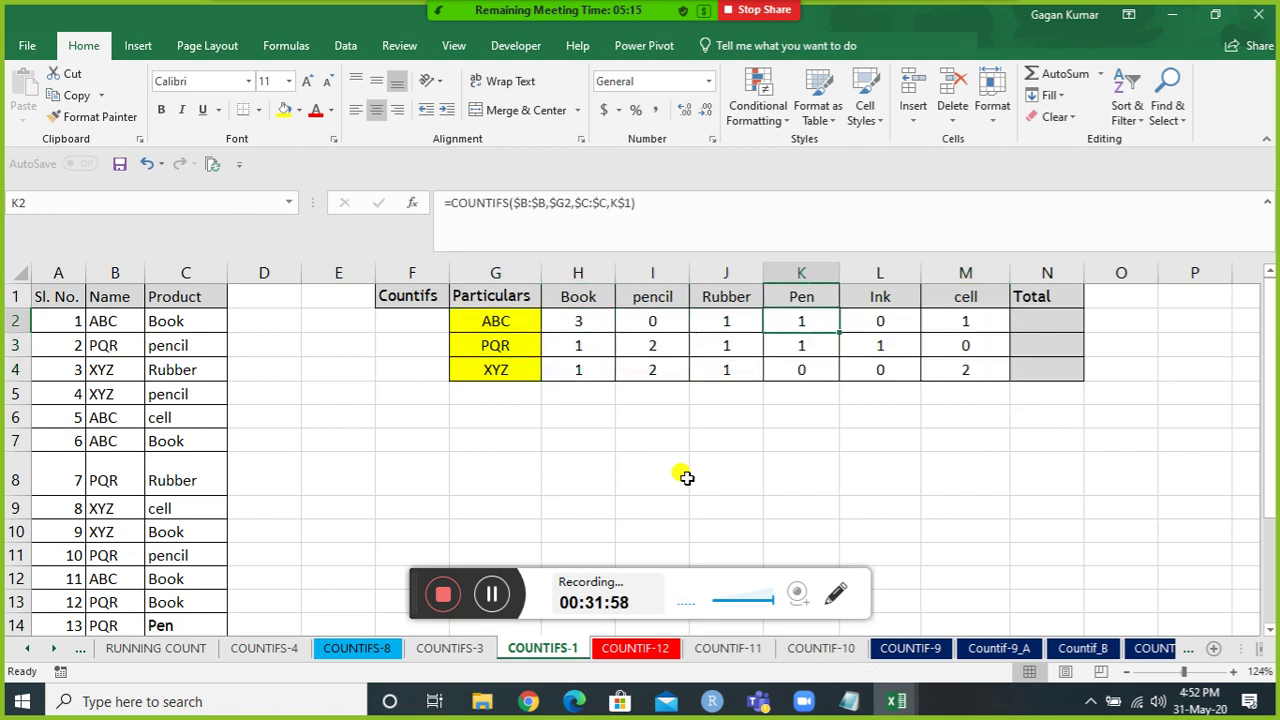
key("Right")
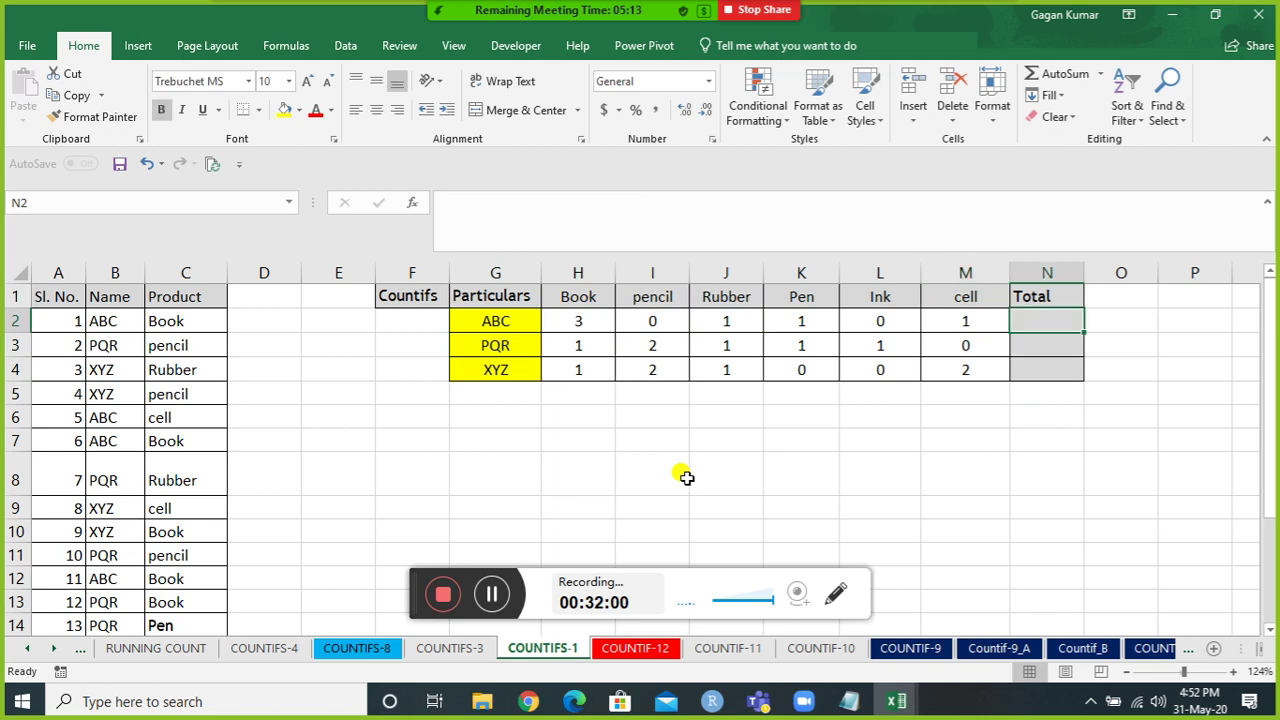
type("=sum")
key("Tab")
key("Left")
key("ctrl+shift+Left")
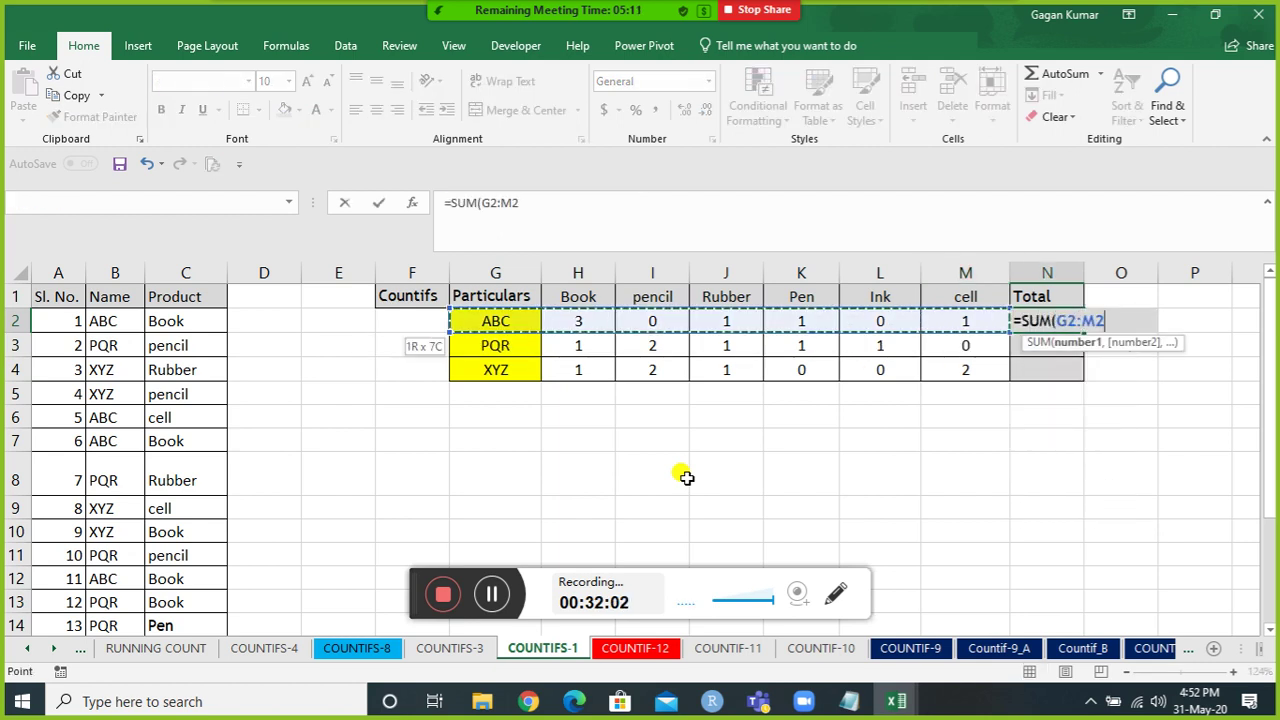
key("shift+Right")
key("Return")
key("Up")
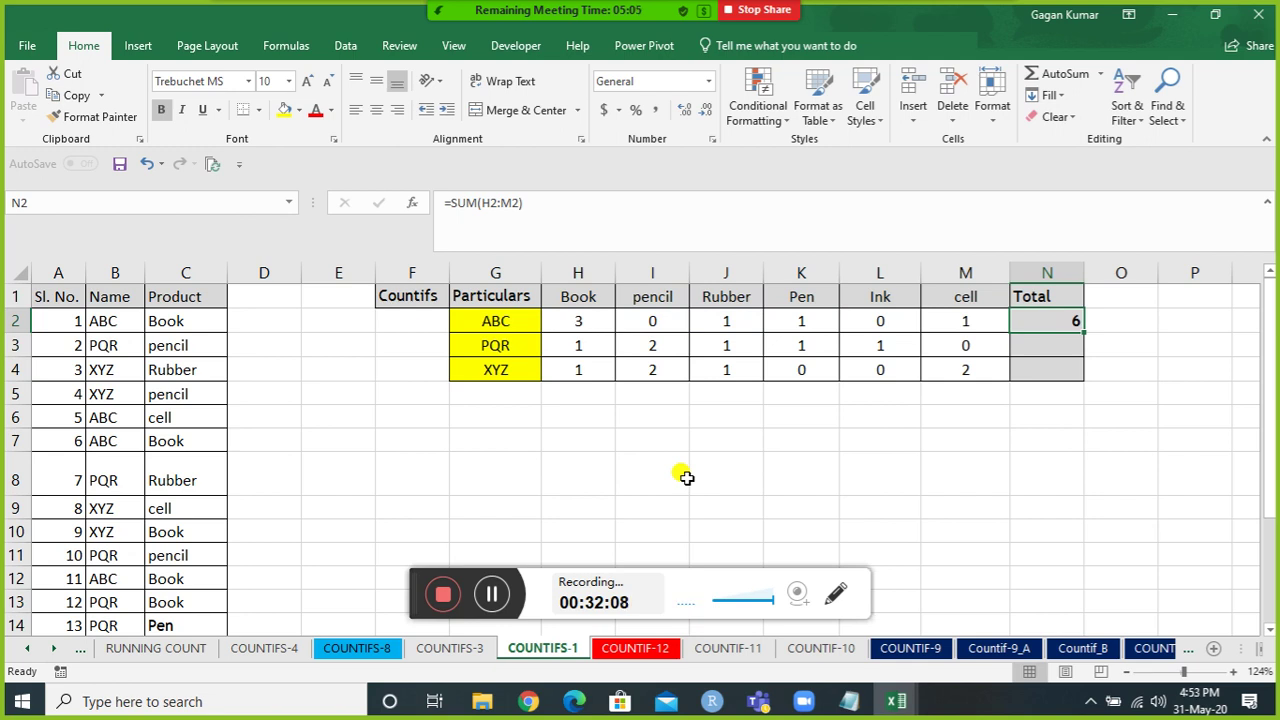
Fill the N2 total formula down through N4 for the PQR and XYZ rows.
key("Left")
key("Down")
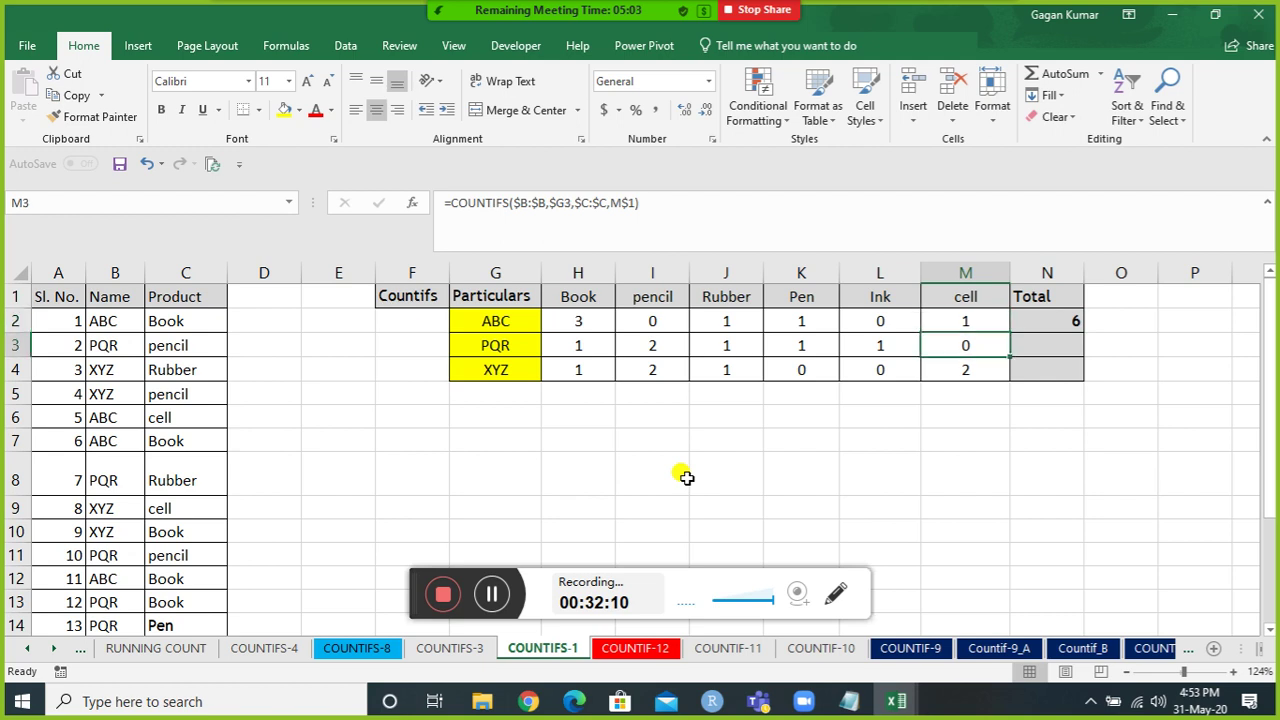
key("Right")
key("Down")
key("shift+Up")
key("shift+Up")
key("ctrl+d")
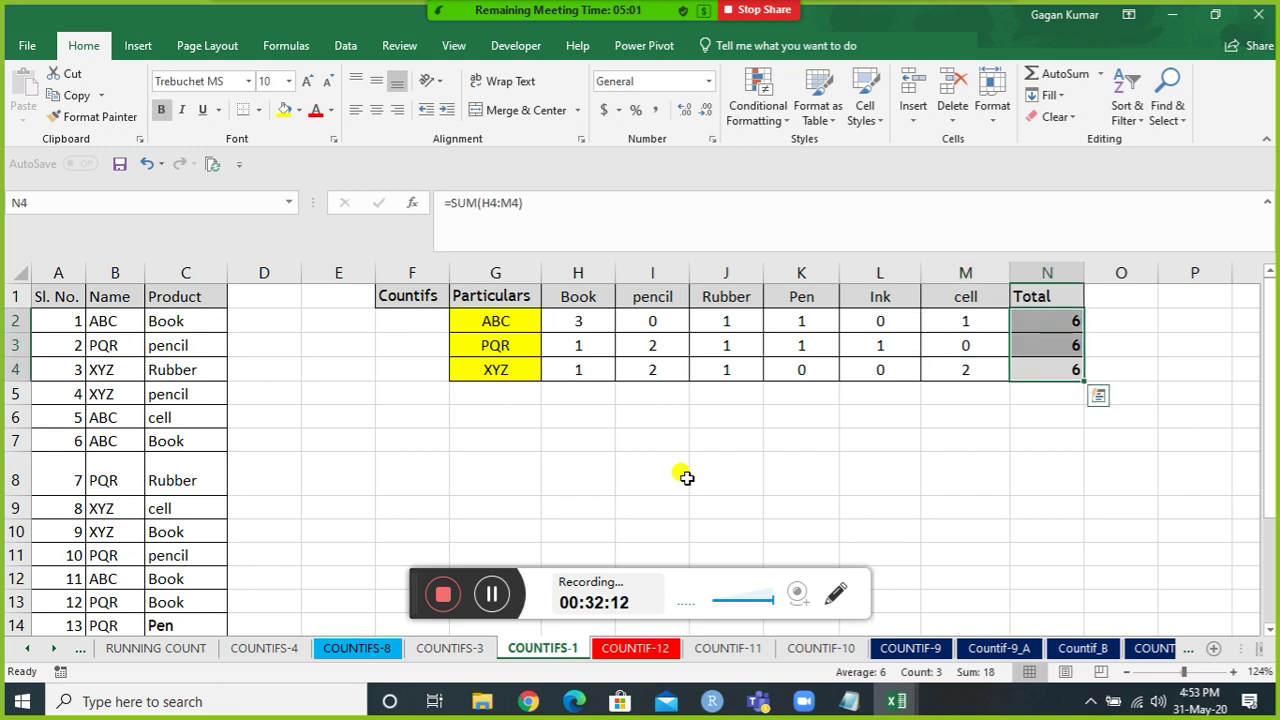
Review the Total column entries for ABC, PQR and XYZ.
key("Up")
key("Up")
key("Up")
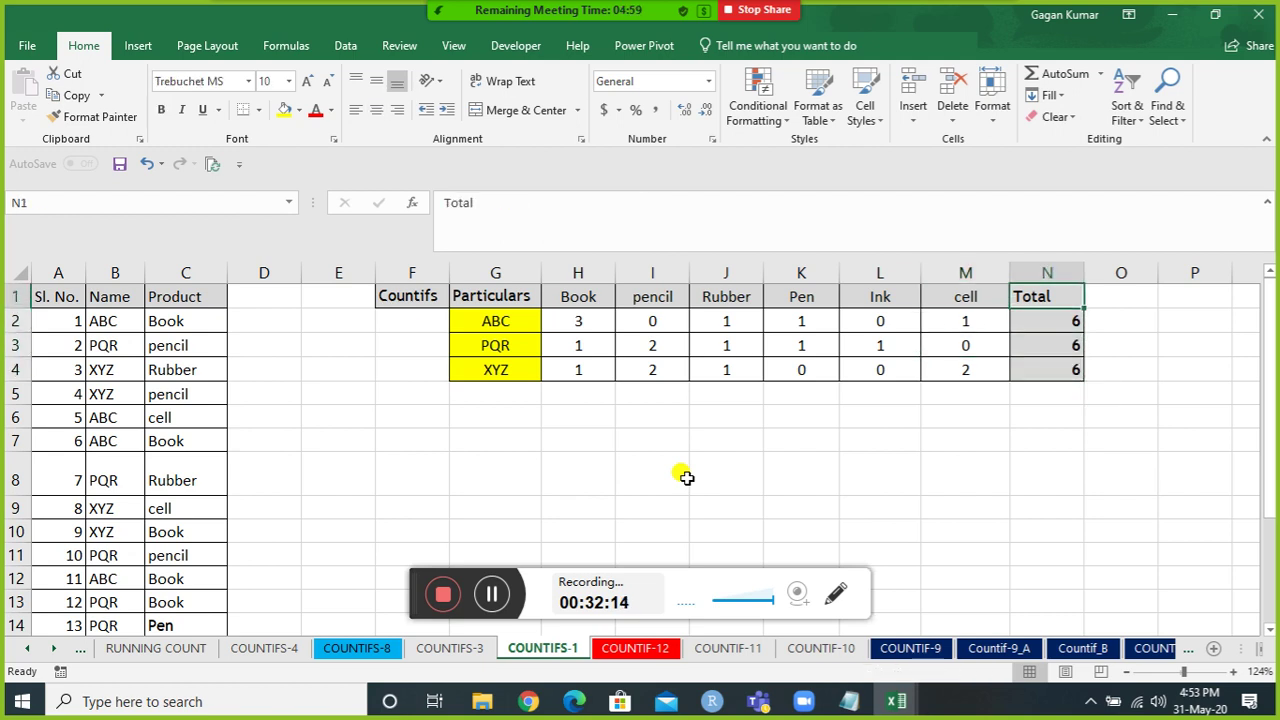
key("Down")
key("Down")
key("Down")
key("Down")
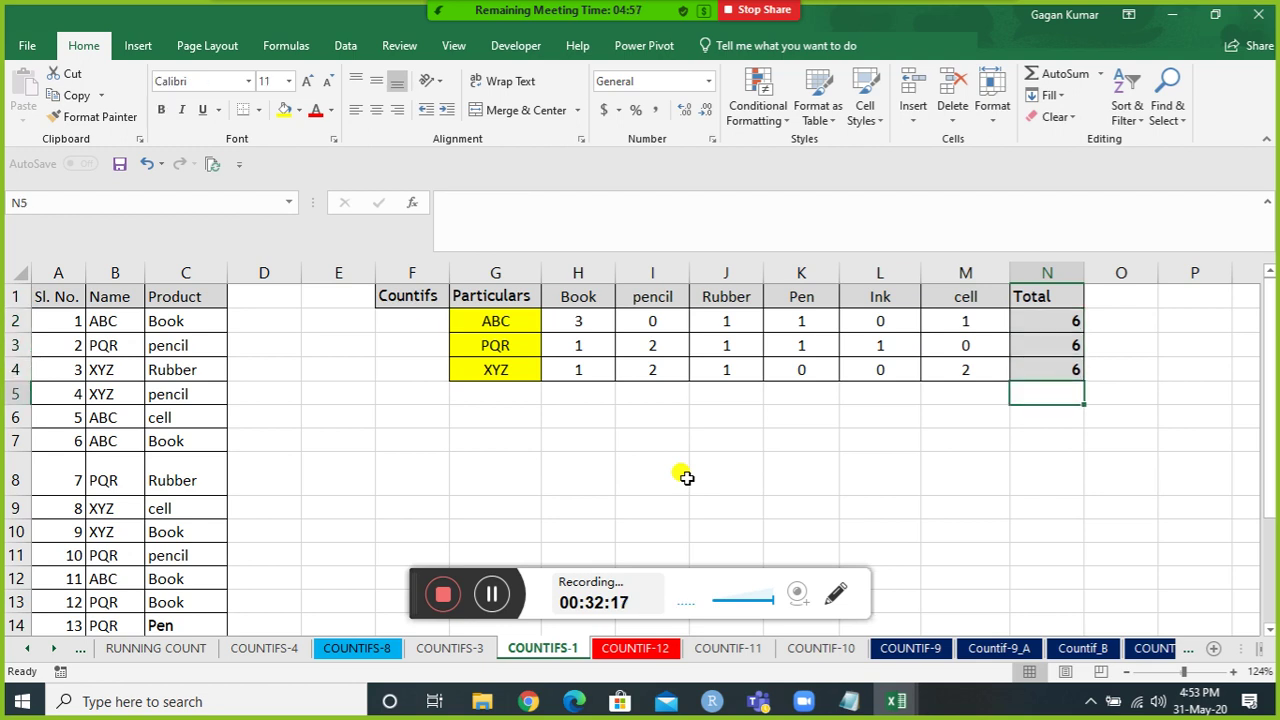
key("Up")
key("Up")
key("Up")
key("Down")
key("Down")
key("Down")
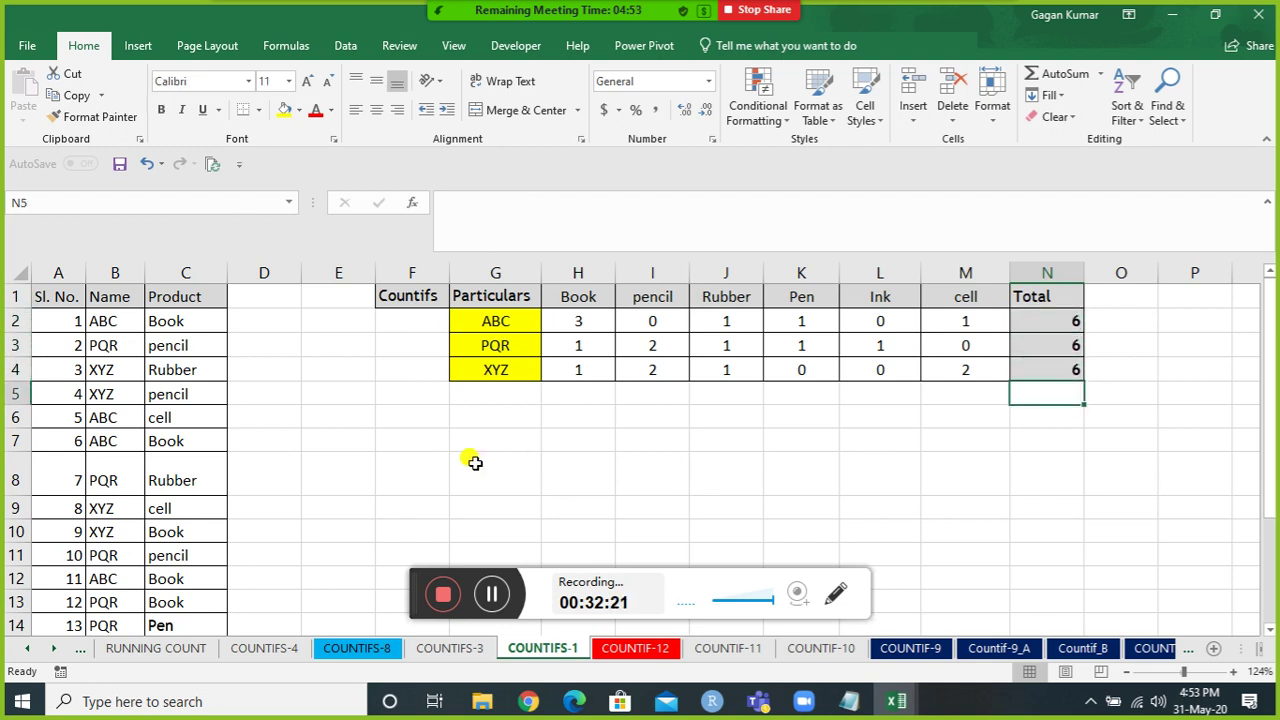
Look through the practice worksheets in order, from COUNTIF-12 through COUNTIF-8, Extra and COUNTIF-5 to NAMING COUNT.
left_click(638, 648)
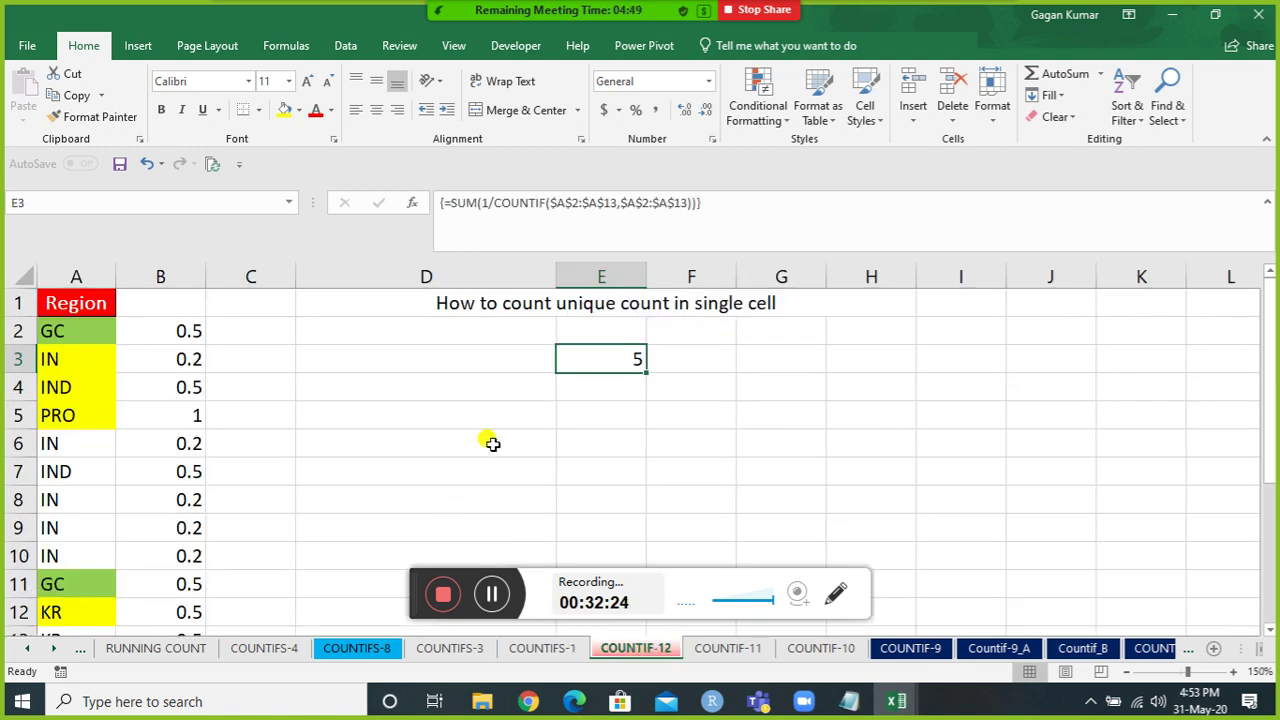
left_click(712, 650)
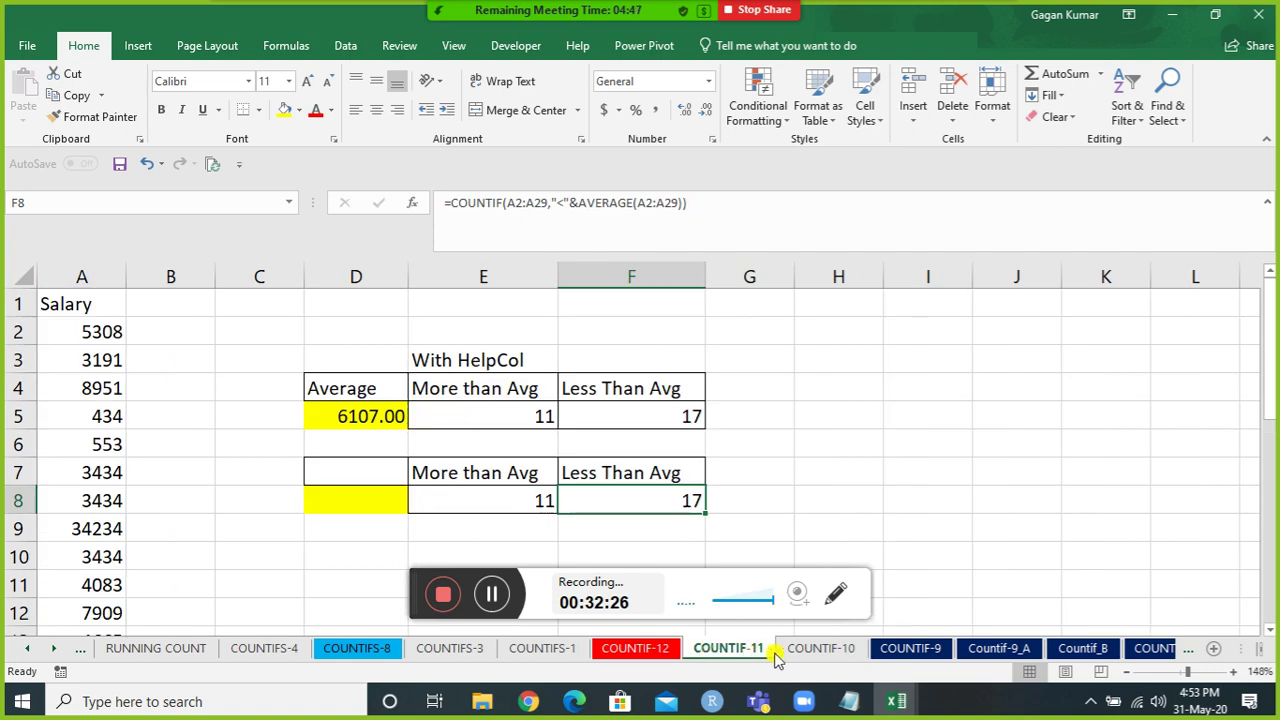
left_click(818, 650)
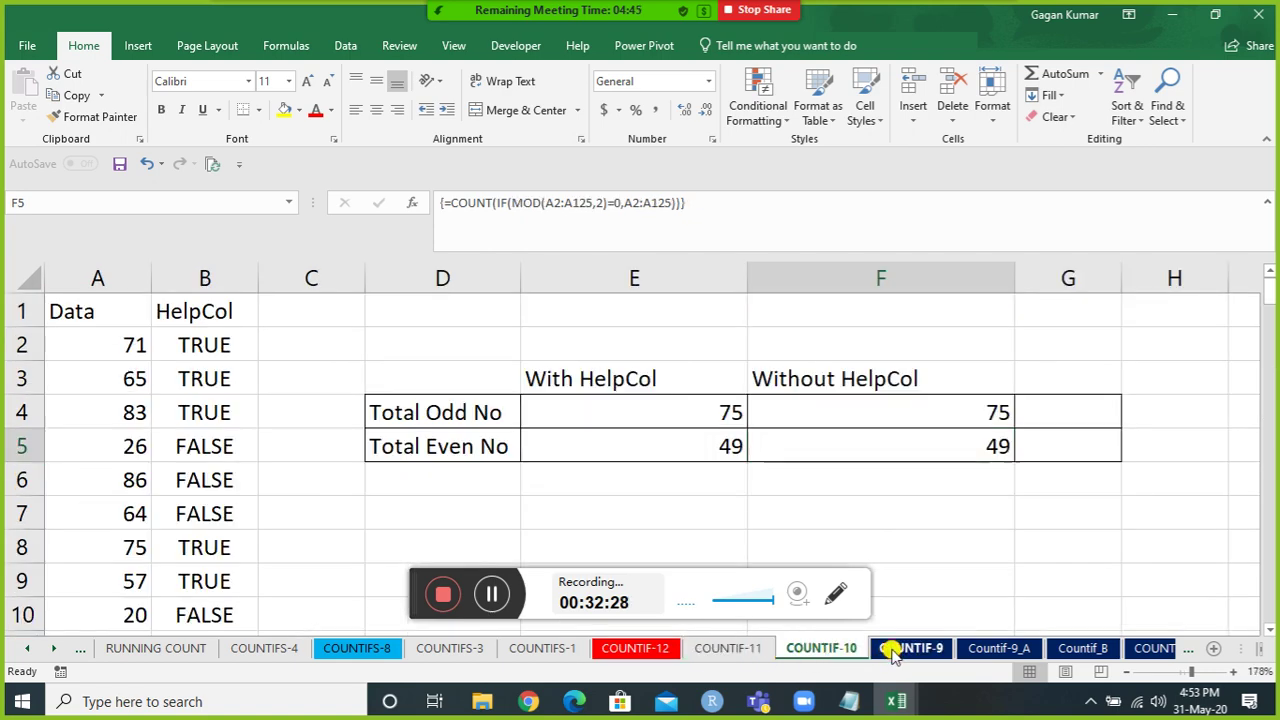
left_click(893, 650)
left_click(982, 649)
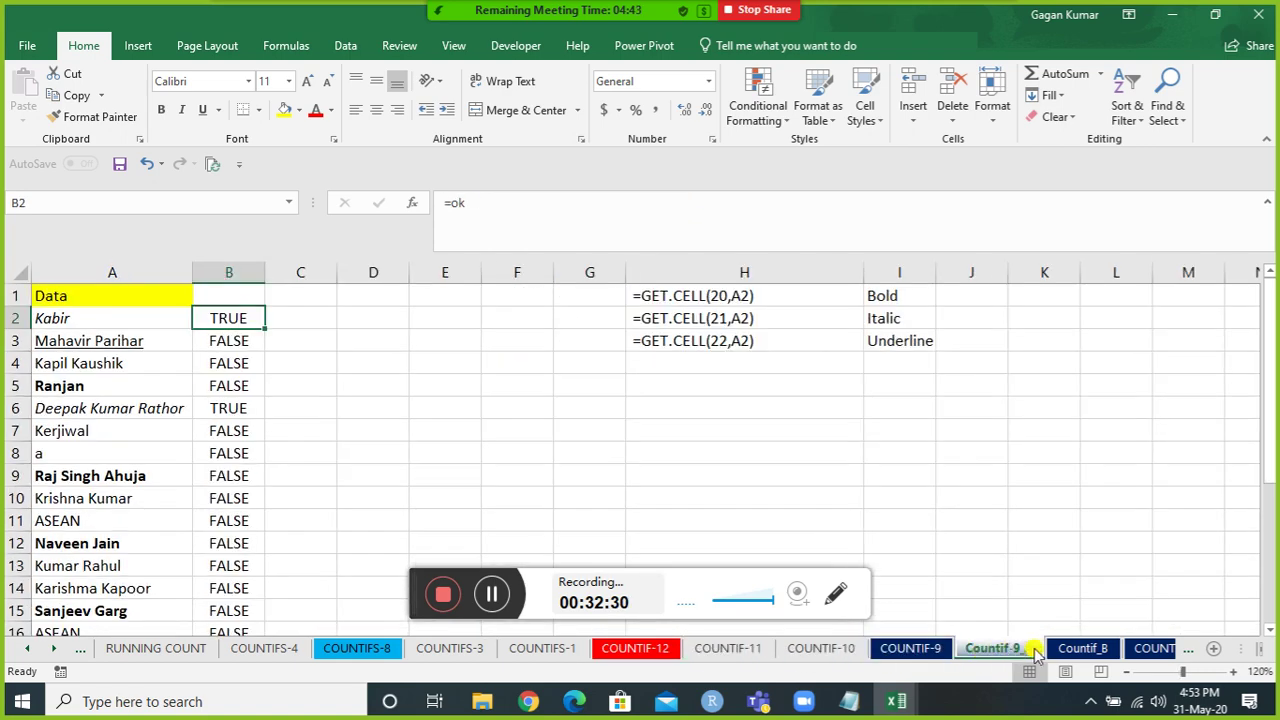
left_click(1078, 649)
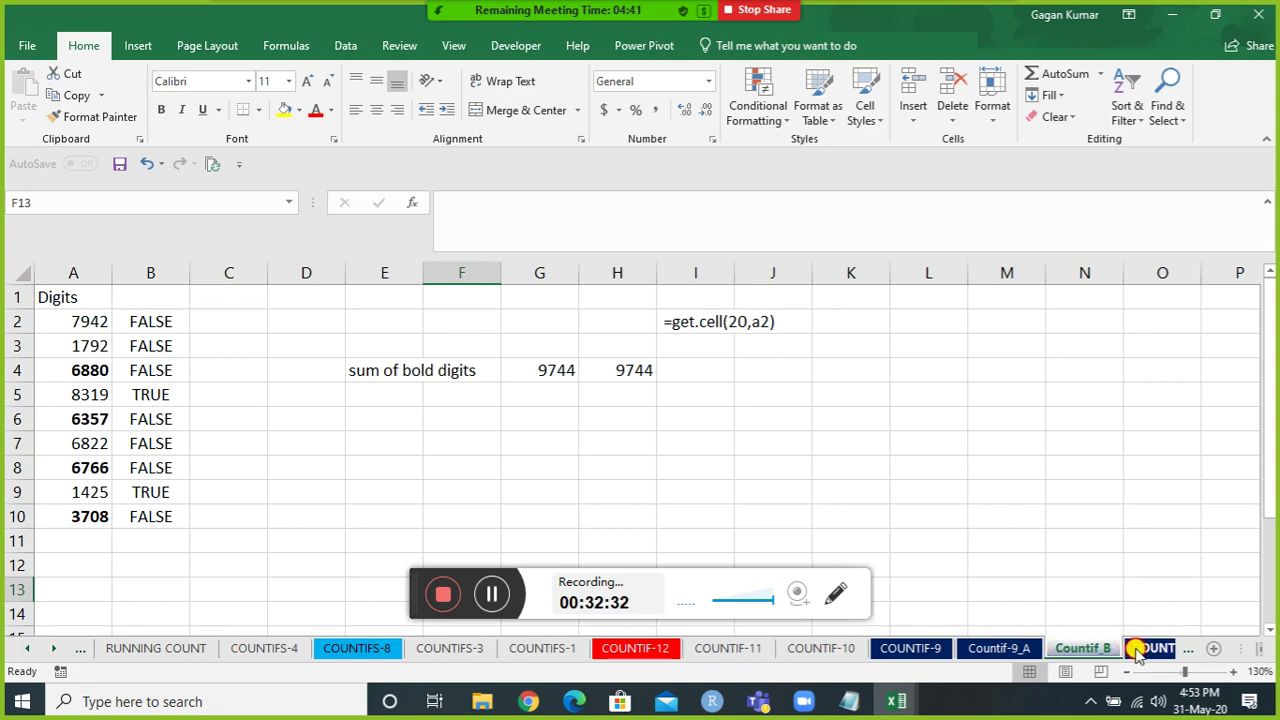
left_click(1138, 650)
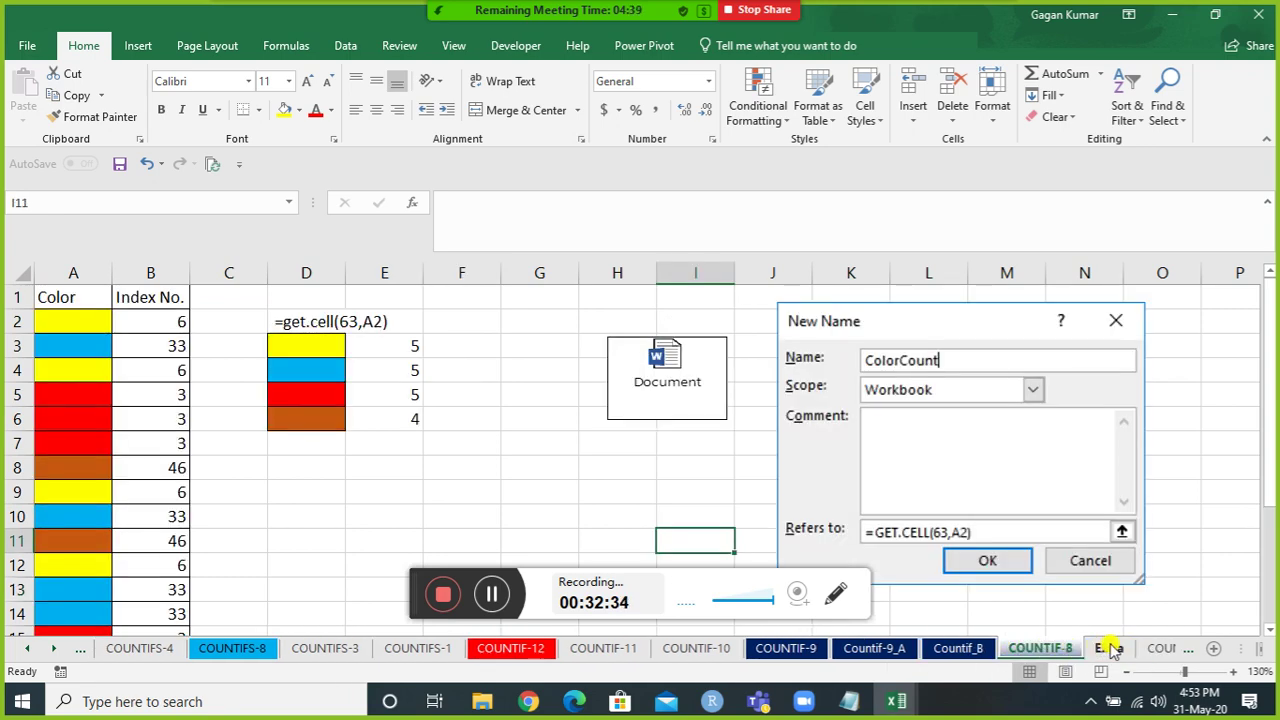
left_click(1113, 650)
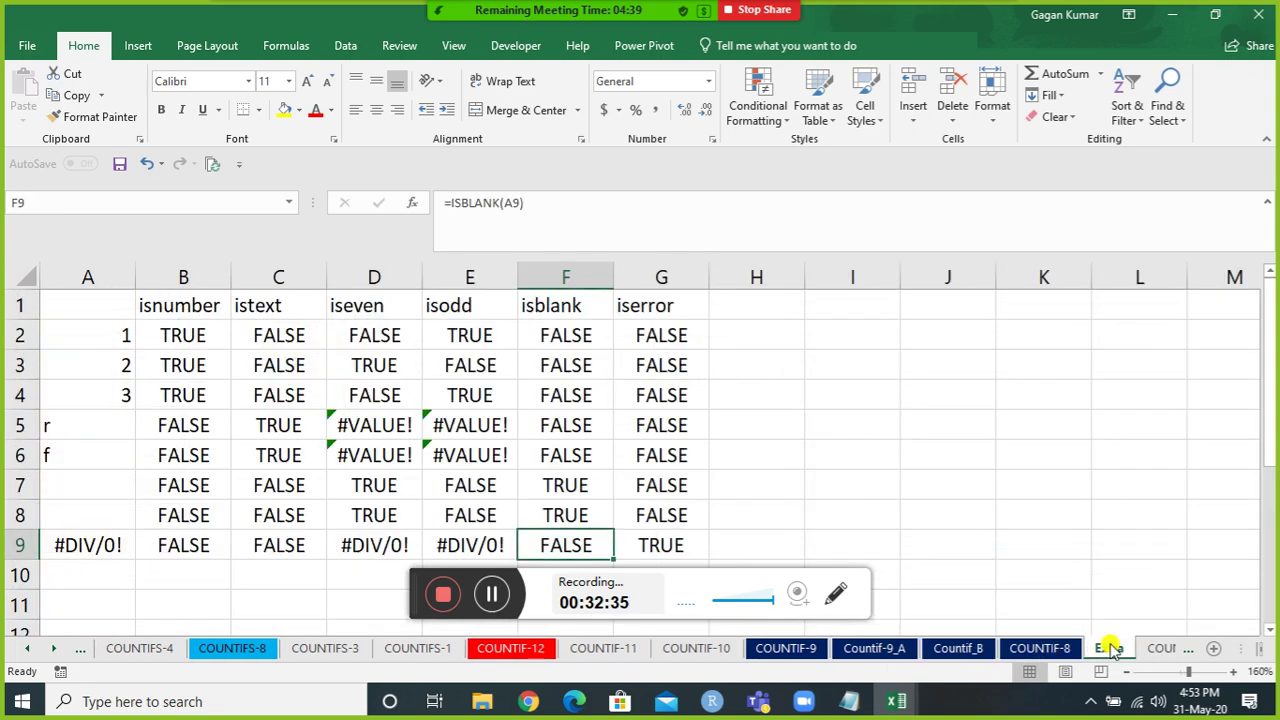
left_click(1178, 650)
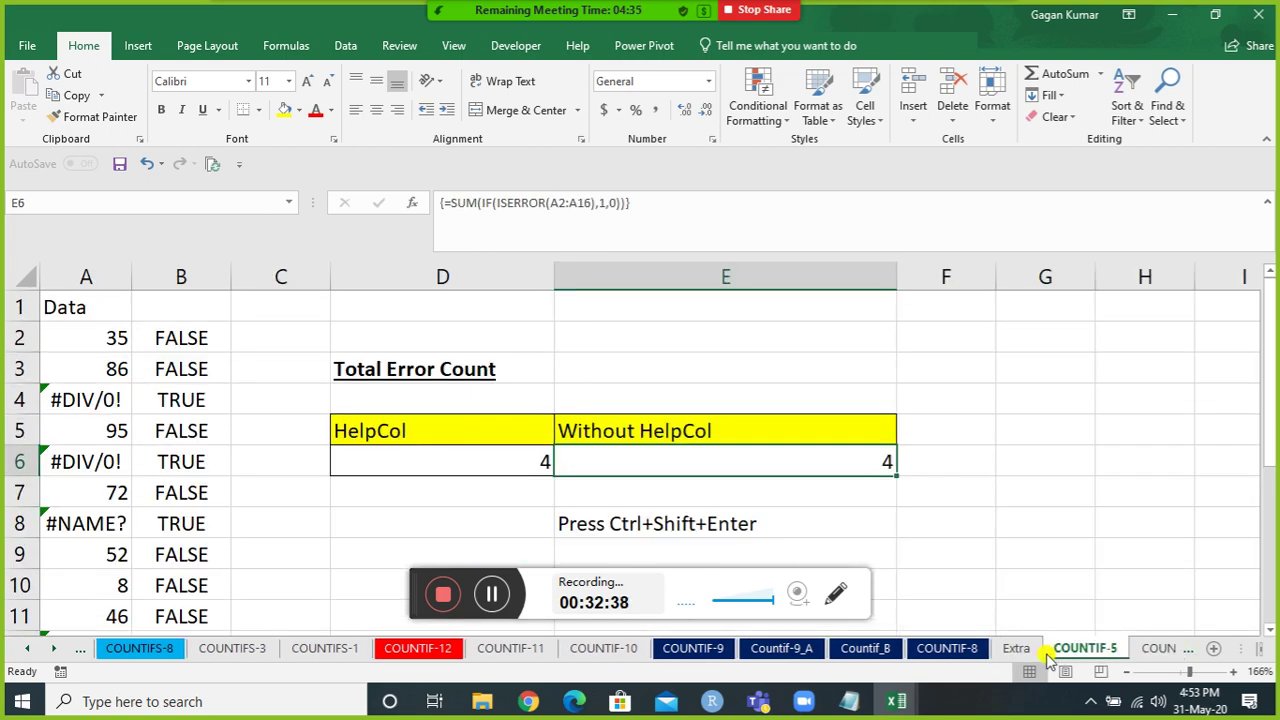
left_click(1155, 650)
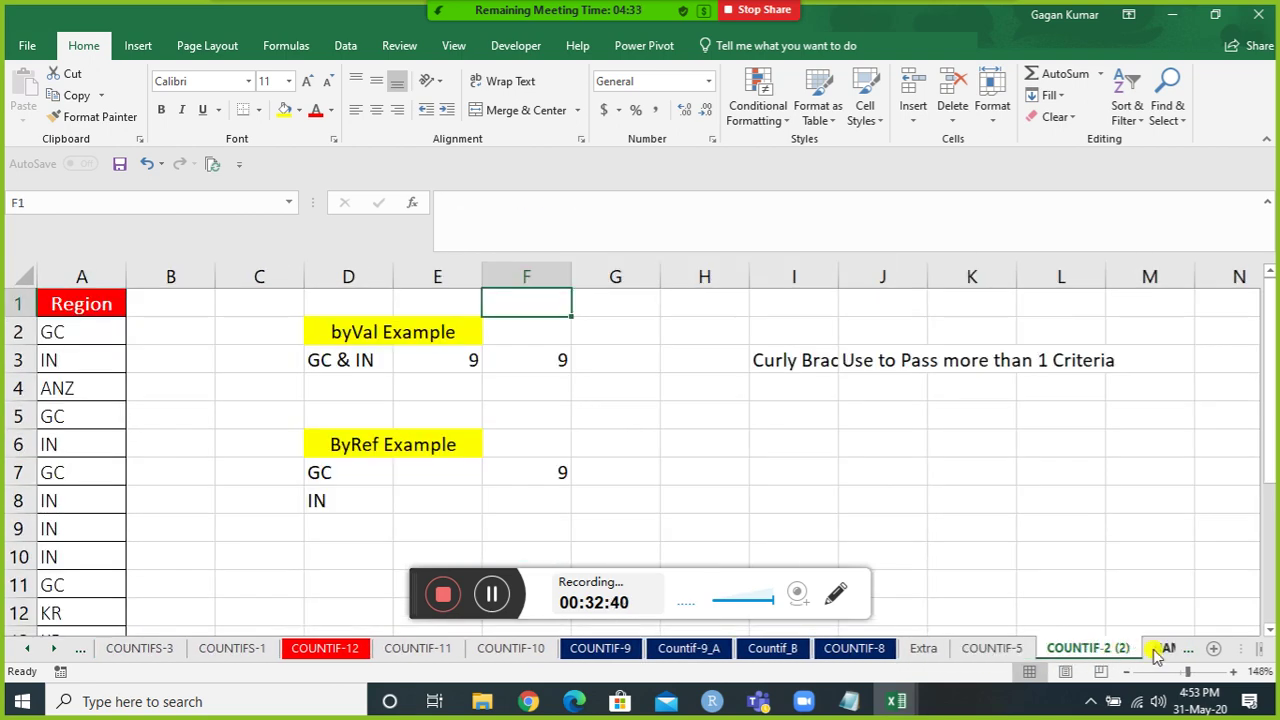
left_click(1162, 650)
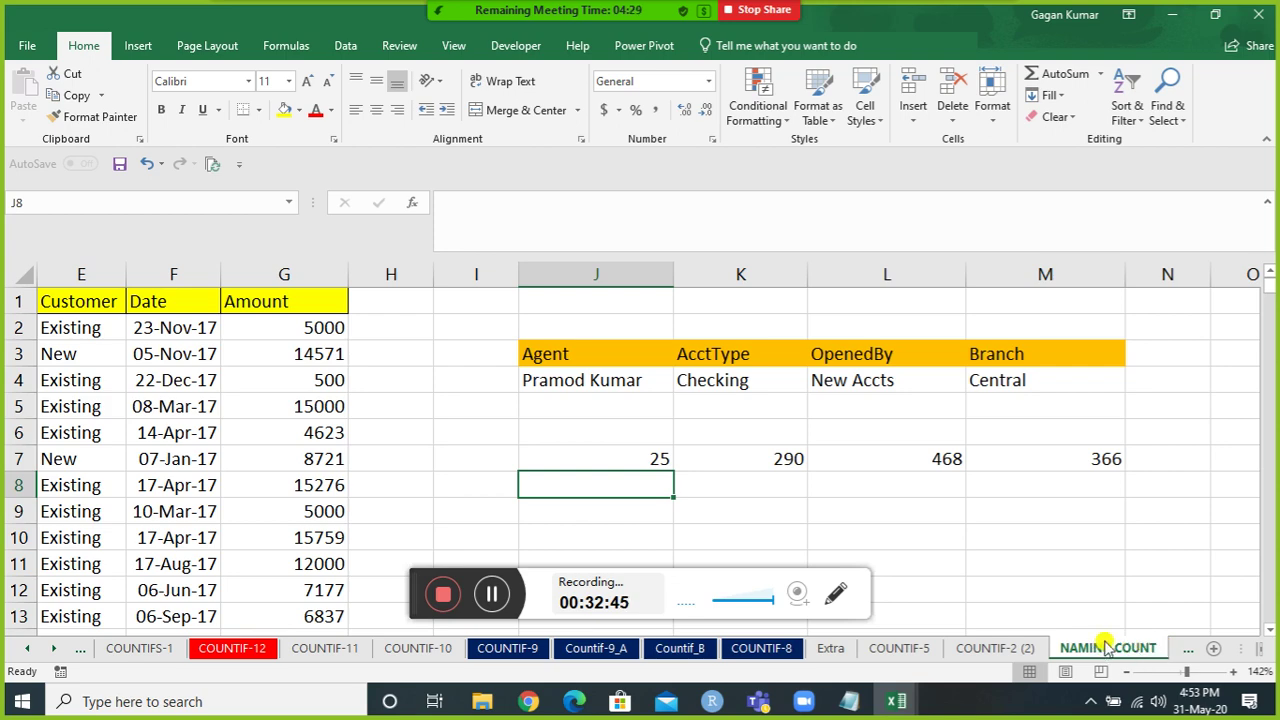
Go back through the worksheets to the unique-count example on COUNTIF-12 and select the empty cell K5.
key("ctrl+Page_Down")
key("ctrl+Page_Up")
key("ctrl+Page_Up")
key("ctrl+Page_Up")
key("ctrl+Page_Up")
key("ctrl+Page_Up")
key("ctrl+Page_Up")
key("ctrl+Page_Up")
key("ctrl+Page_Up")
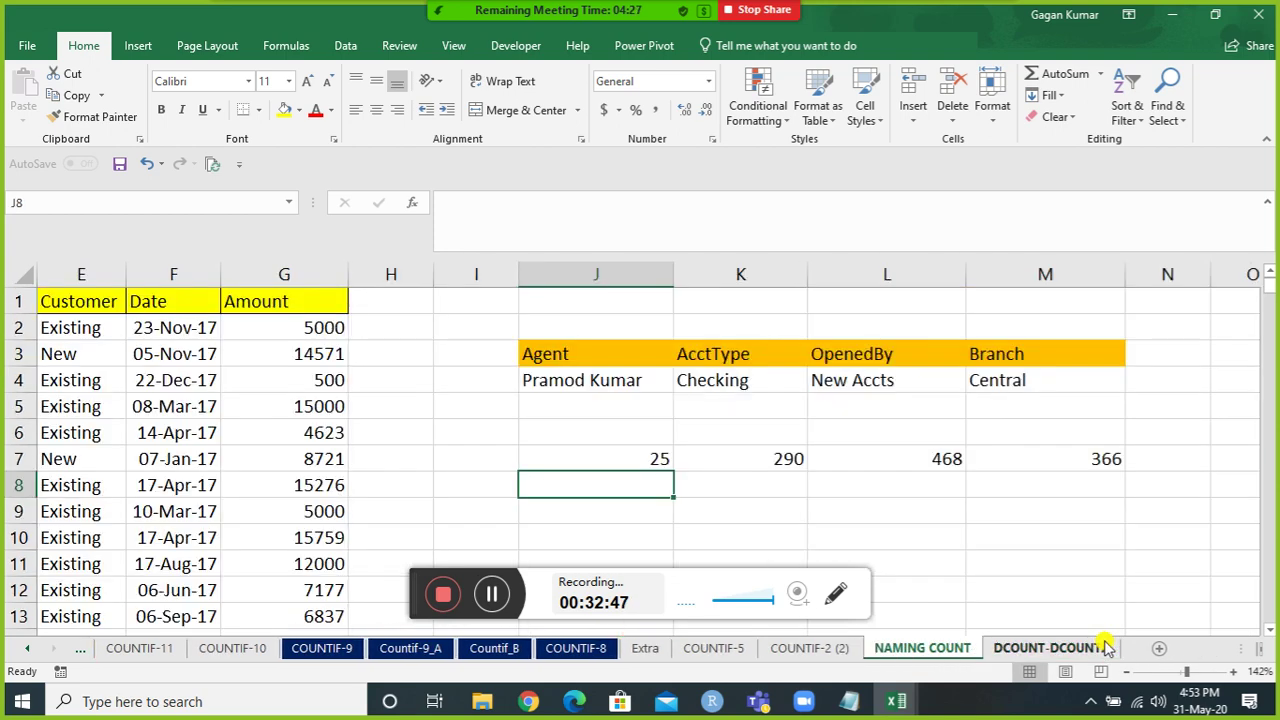
key("ctrl+Page_Up")
key("ctrl+Page_Up")
key("ctrl+Page_Up")
key("ctrl+Page_Up")
key("ctrl+Page_Up")
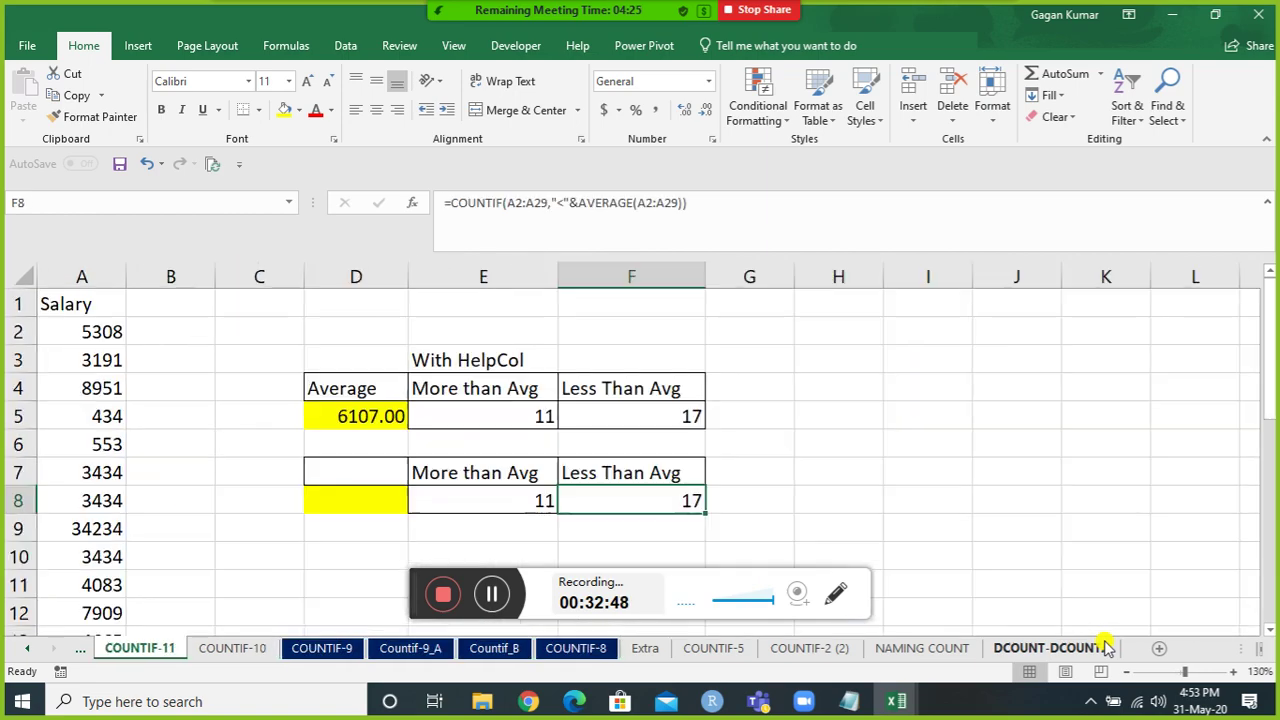
key("ctrl+Page_Down")
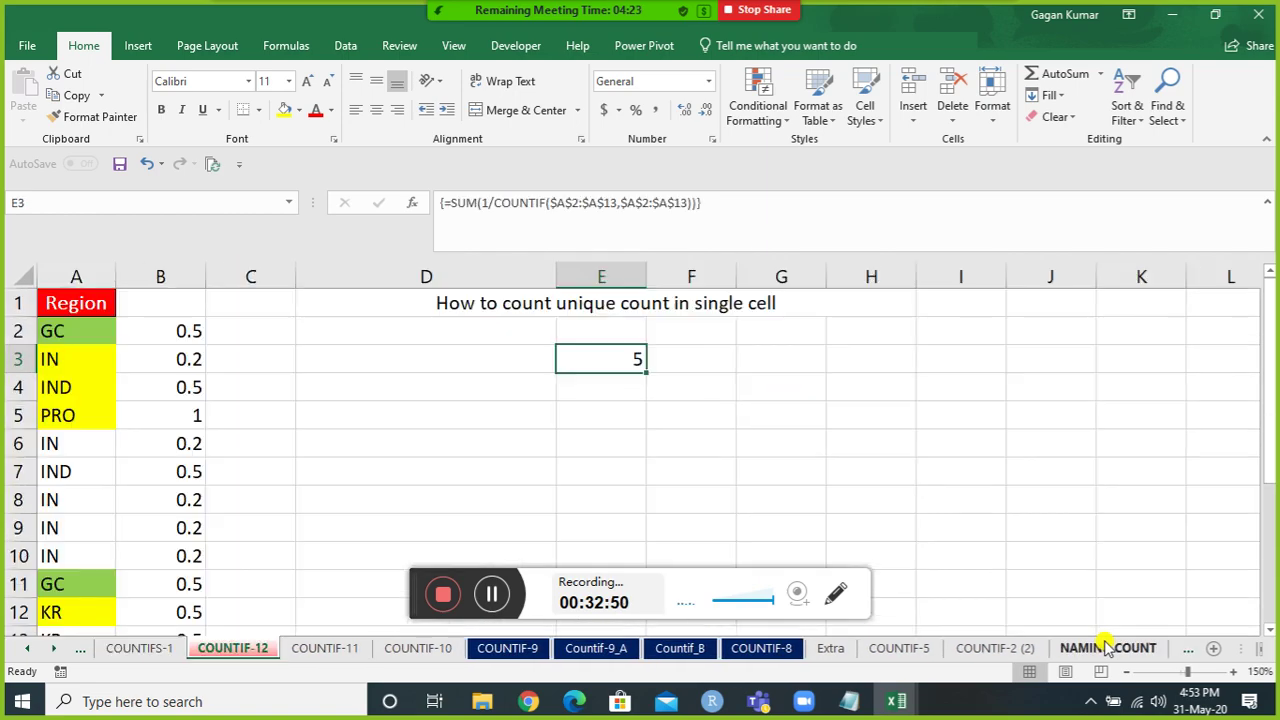
key("ctrl+Page_Up")
key("ctrl+Page_Down")
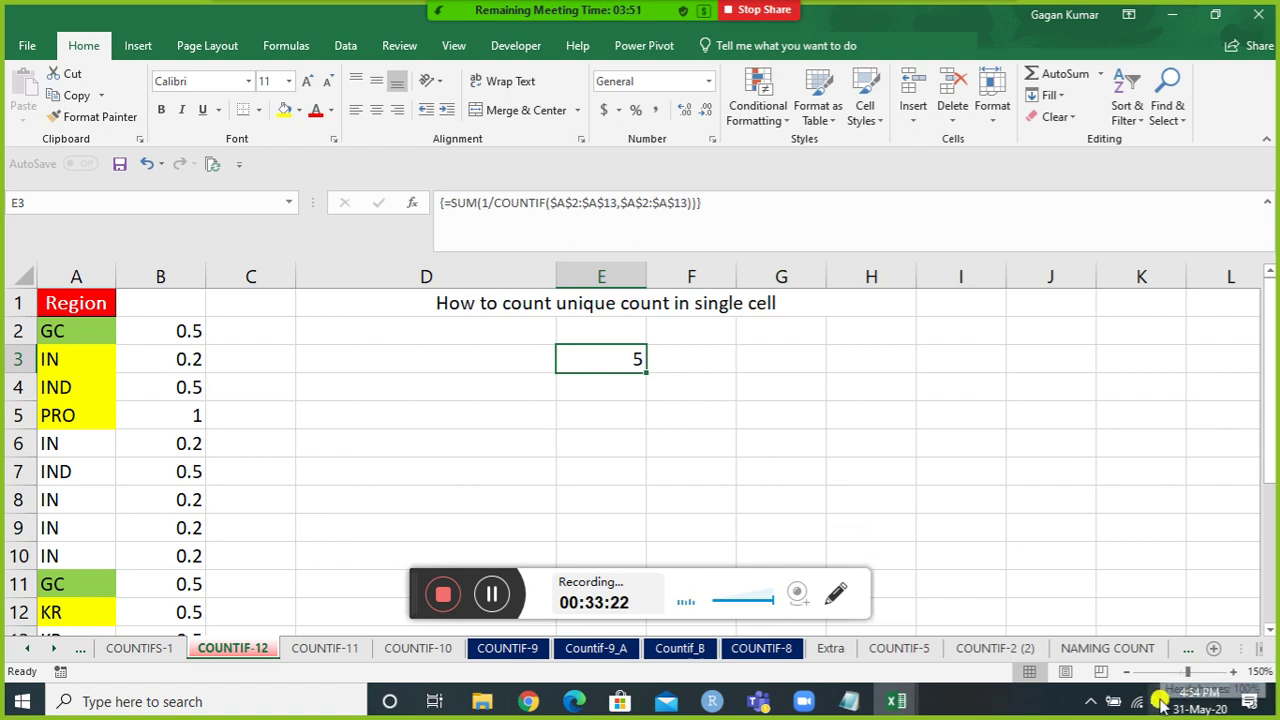
left_click(1137, 426)
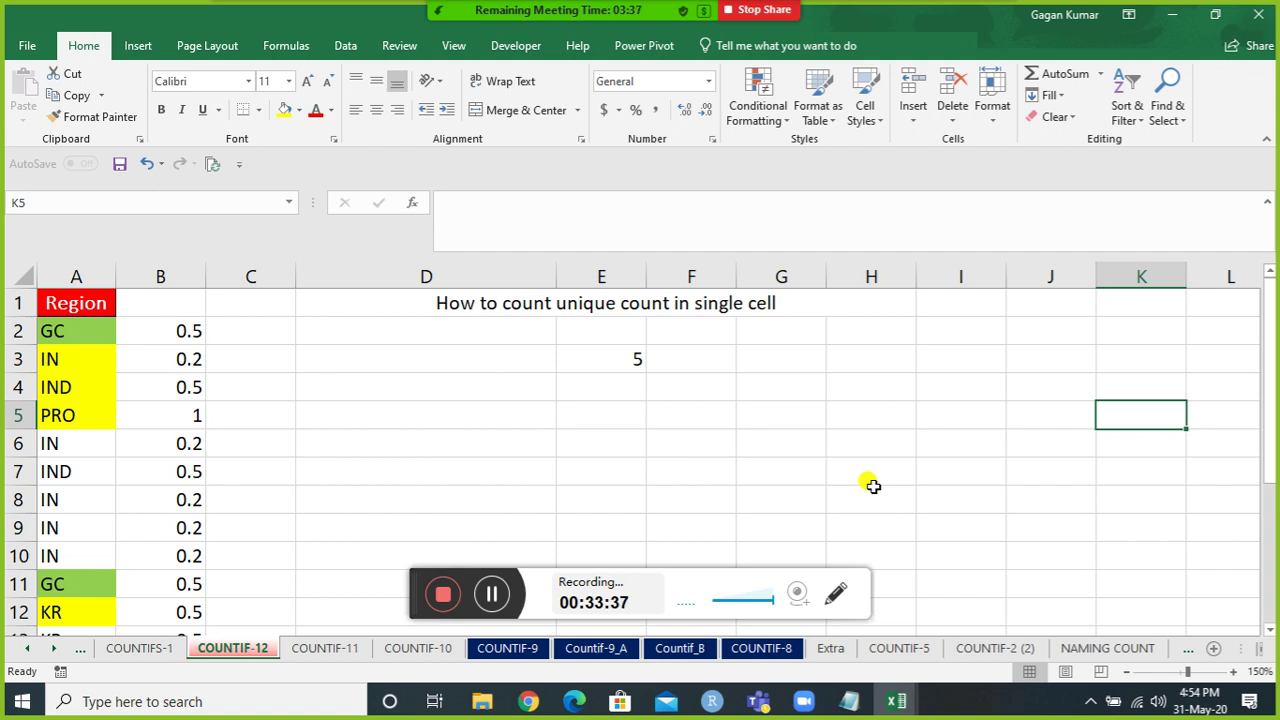
Stop the meeting's screen share and close the Zoom window to return to the workbook.
left_click(757, 12)
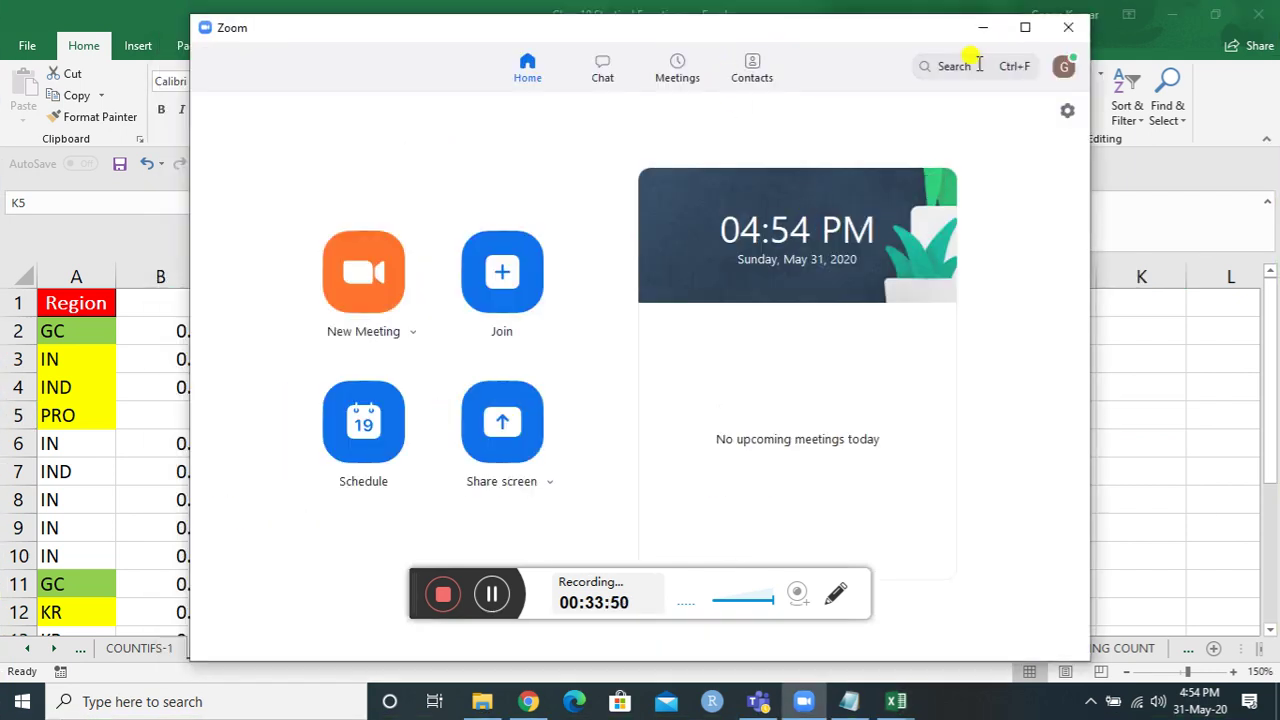
left_click(1070, 28)
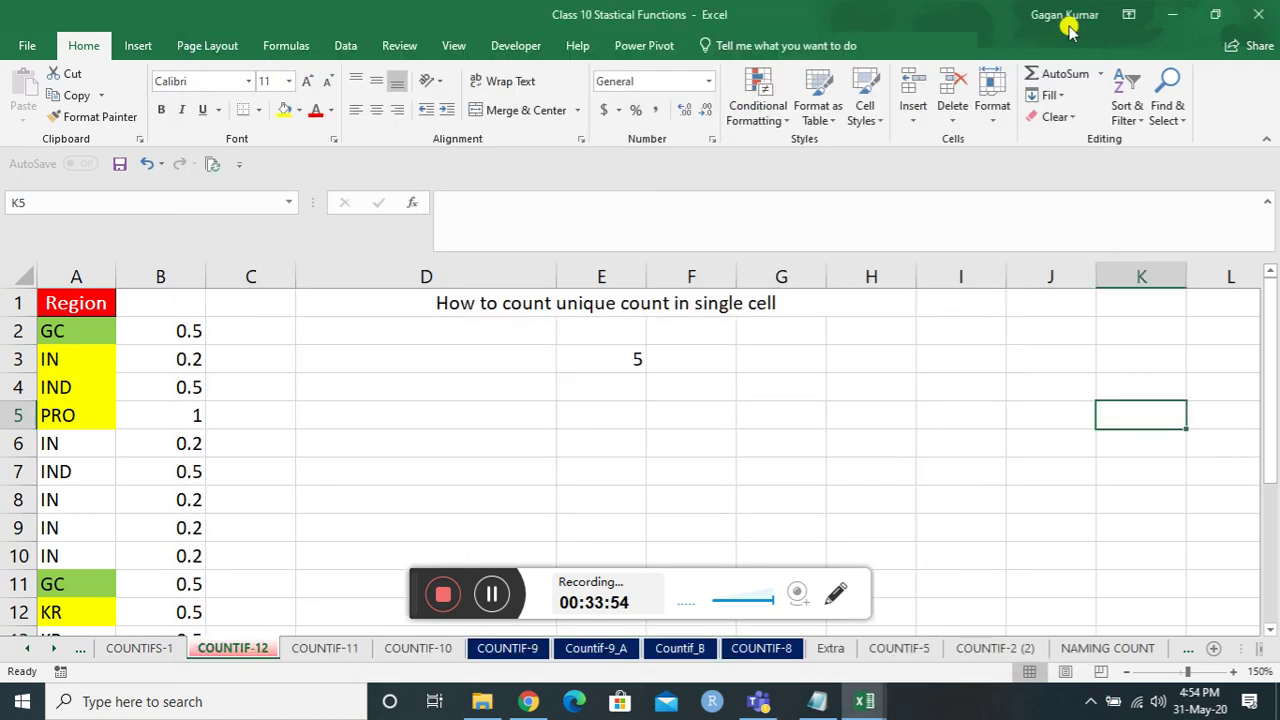